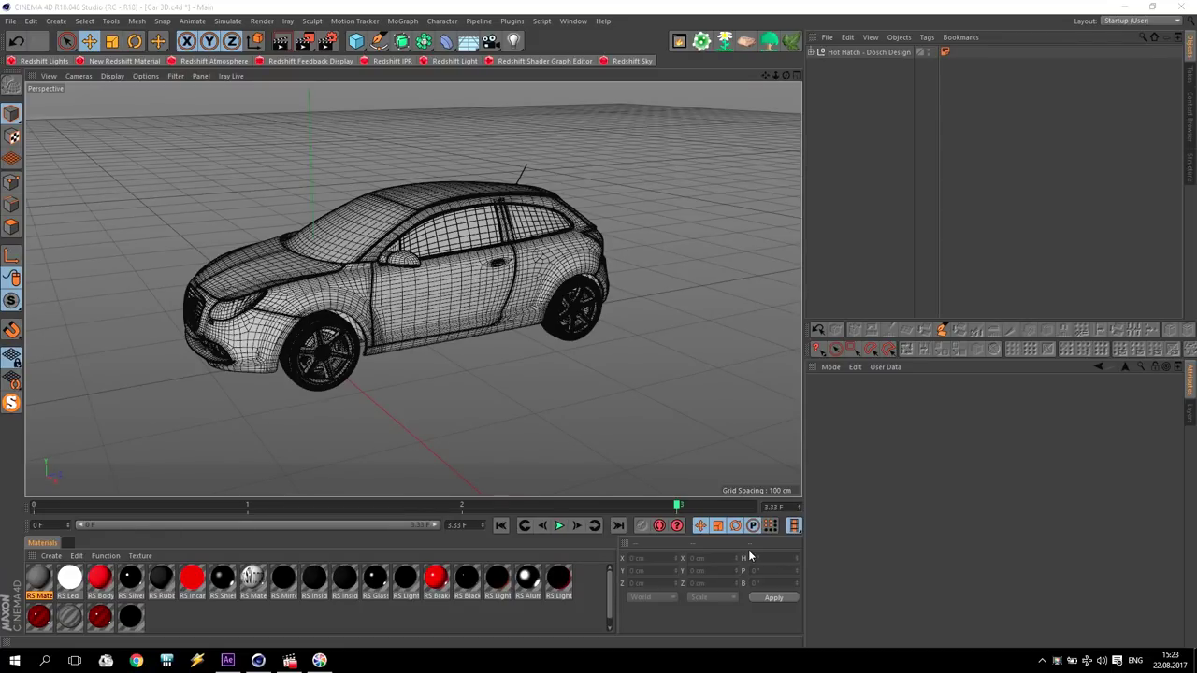
Step: Watch the Car.mp4 reference video fullscreen to study the target garage look
left_click(290, 661)
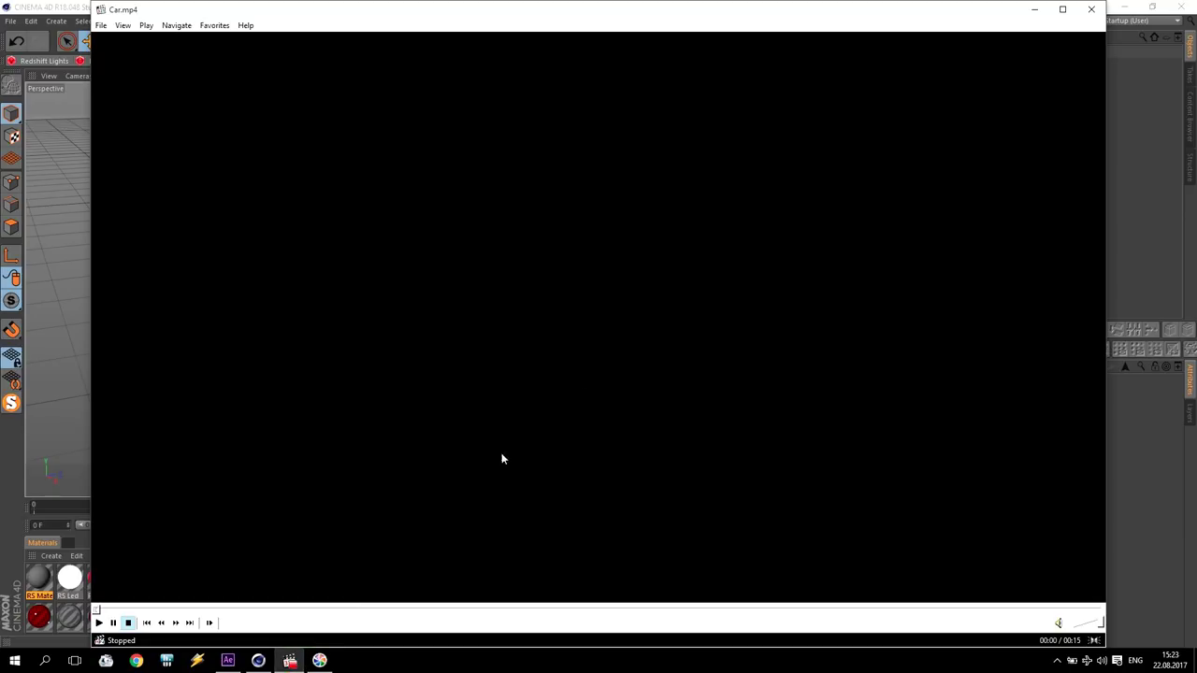
scroll(613, 324, "up", 1)
double_click(612, 320)
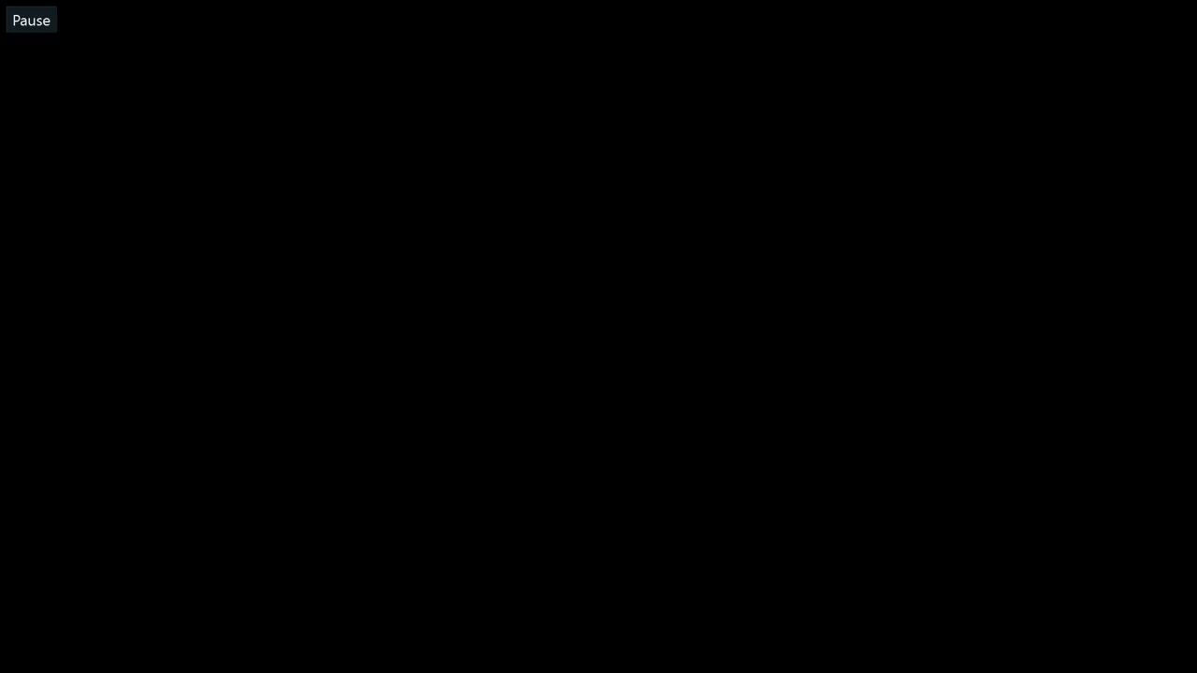
left_click(904, 197)
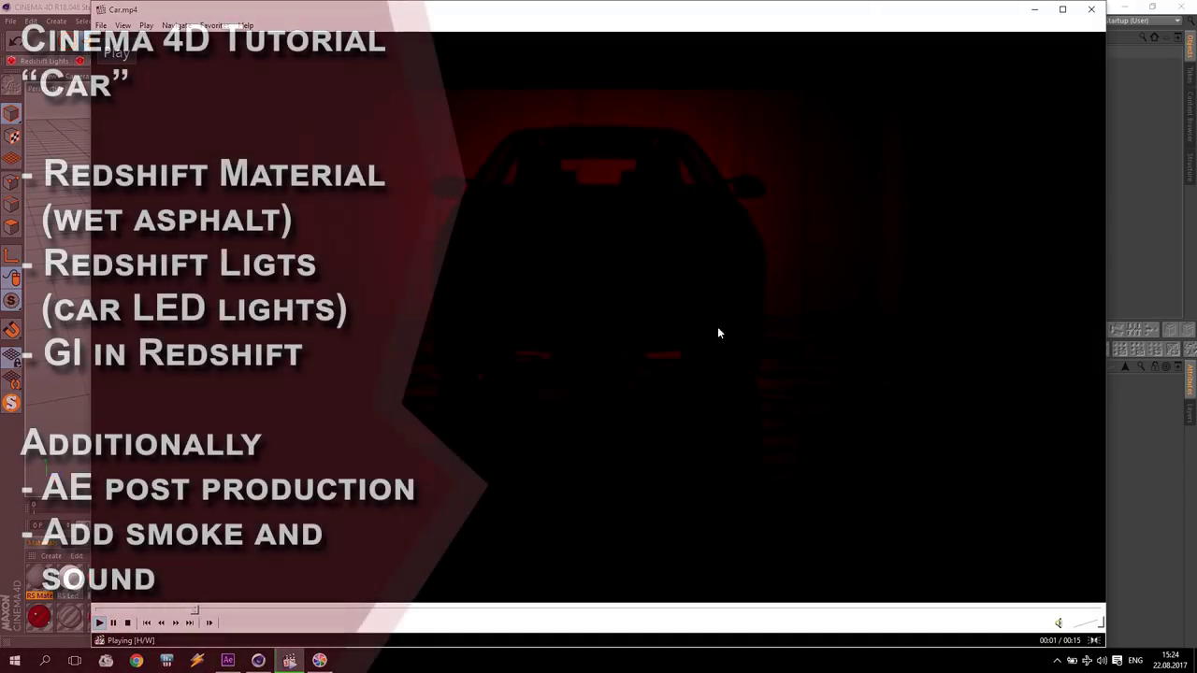
left_click(1090, 11)
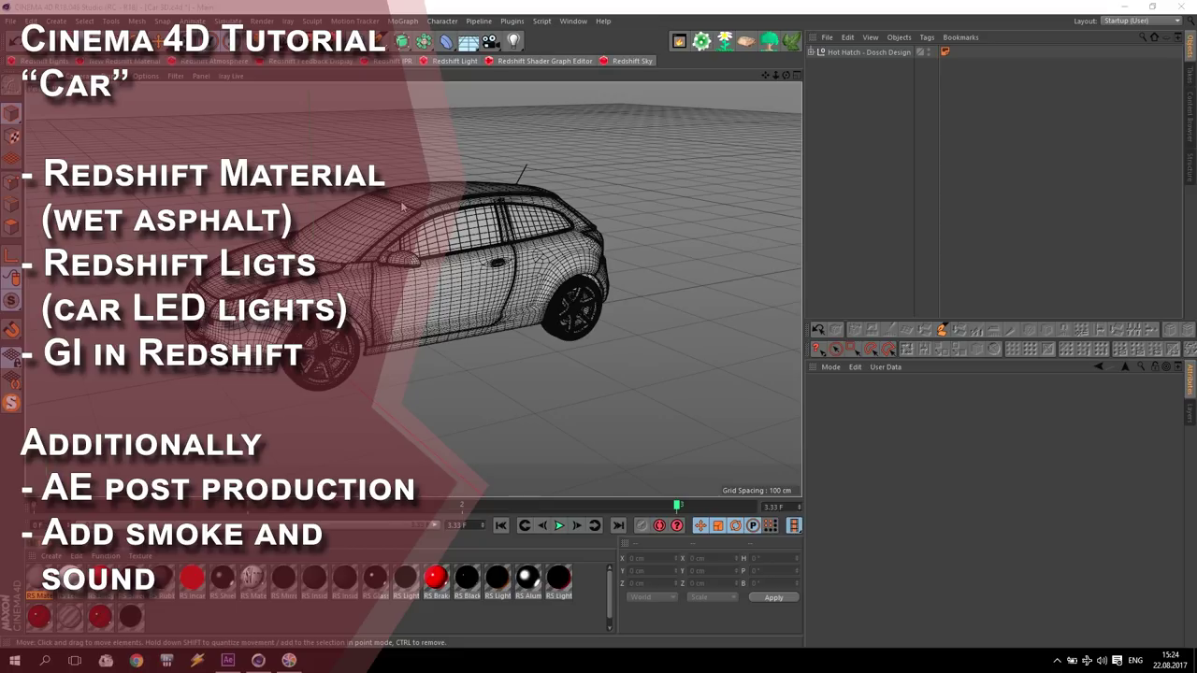
left_click(1127, 7)
double_click(24, 221)
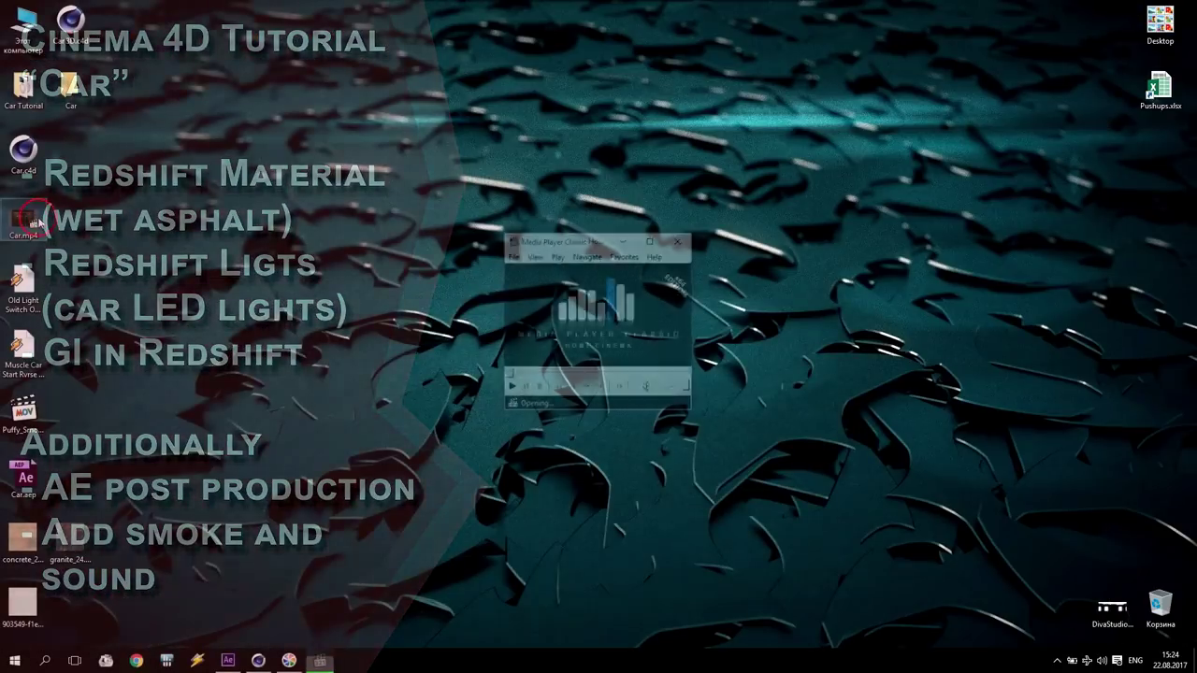
double_click(590, 323)
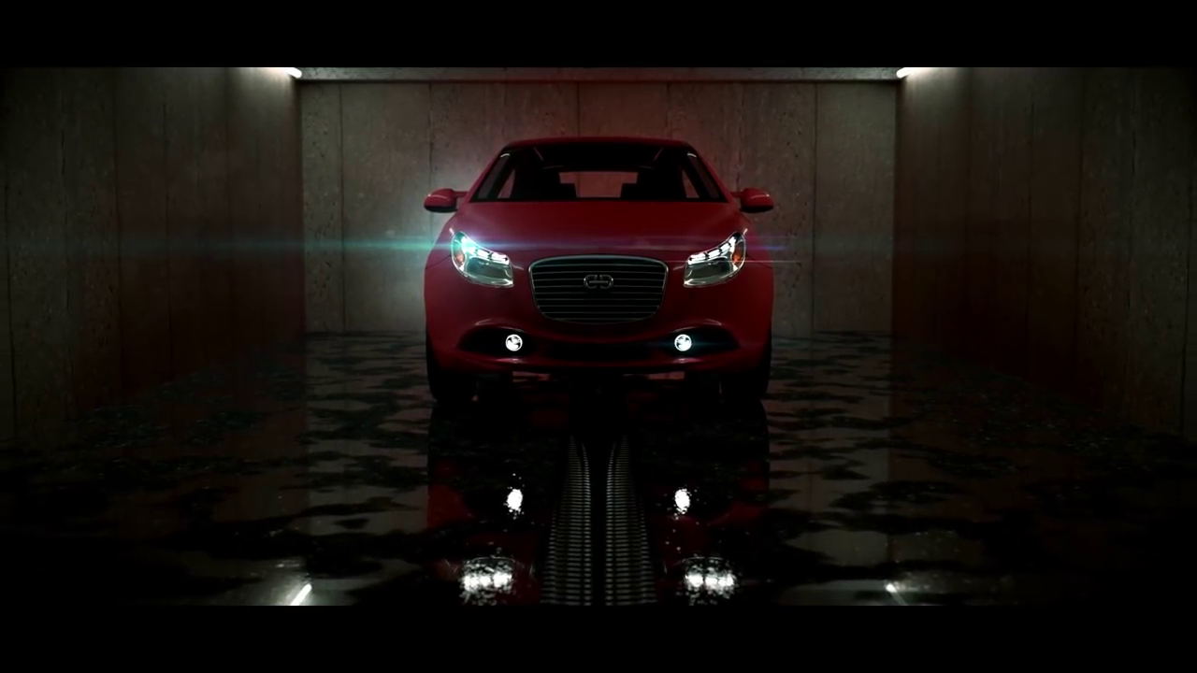
key("space")
key("Escape")
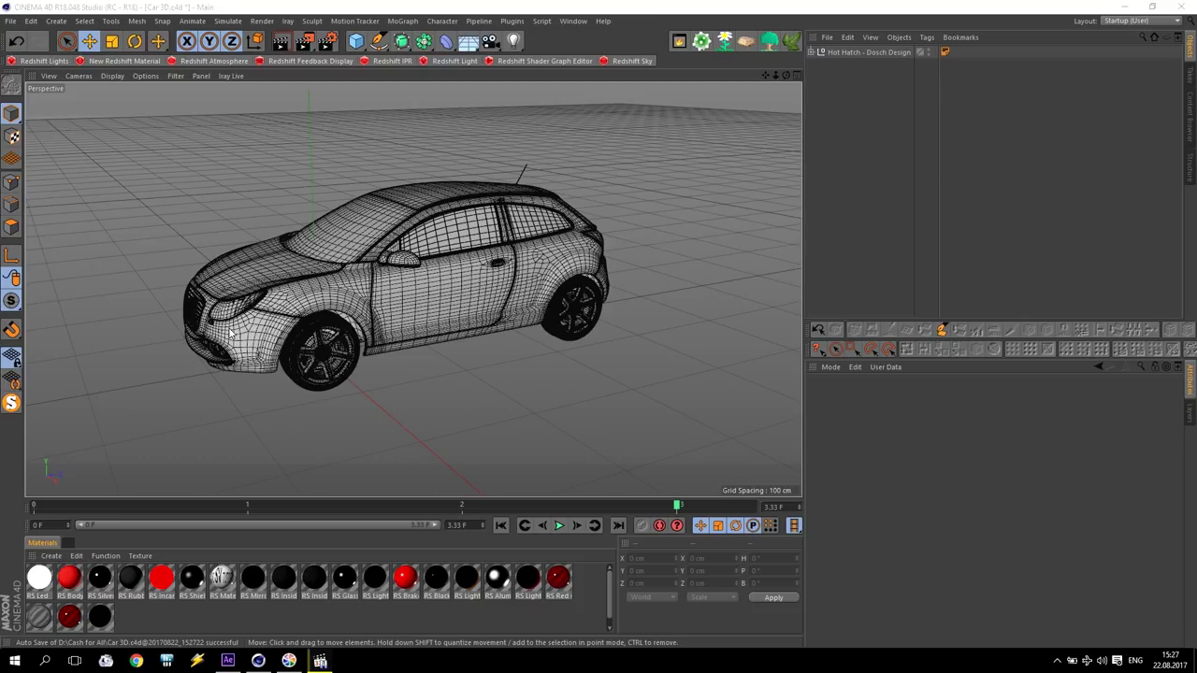
Step: Check the materials list, then review the reference video at 00:04 and 00:08, where the car is lit
left_click_drag(192, 604, 574, 580)
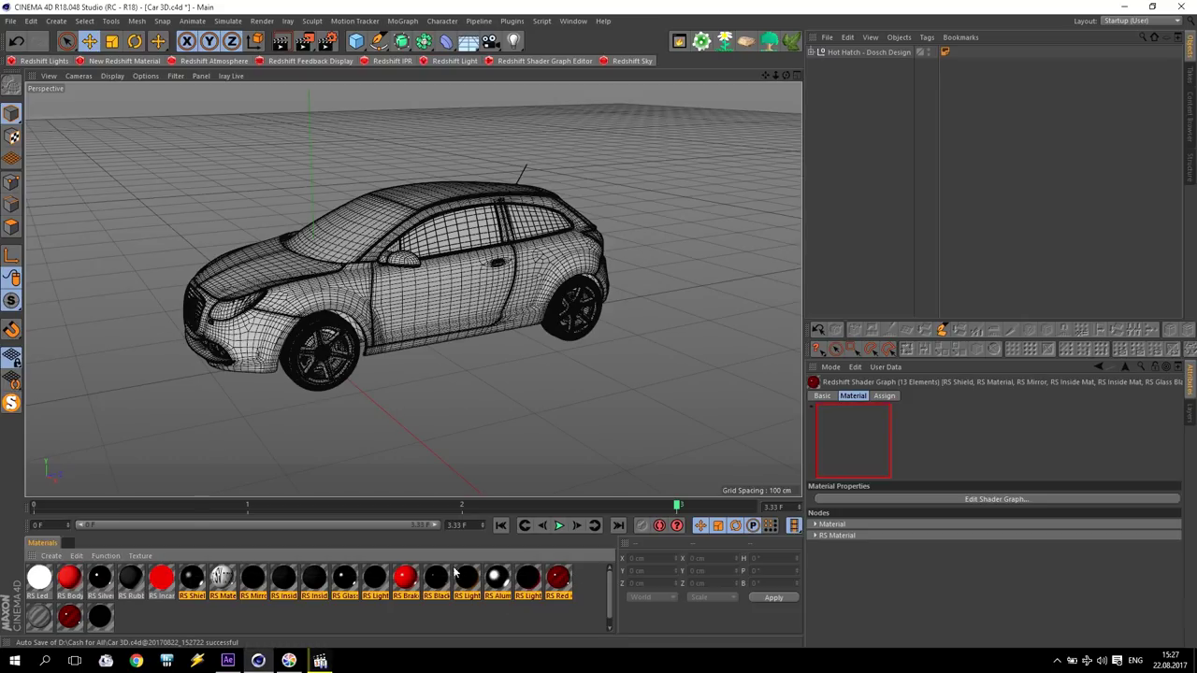
left_click(414, 610)
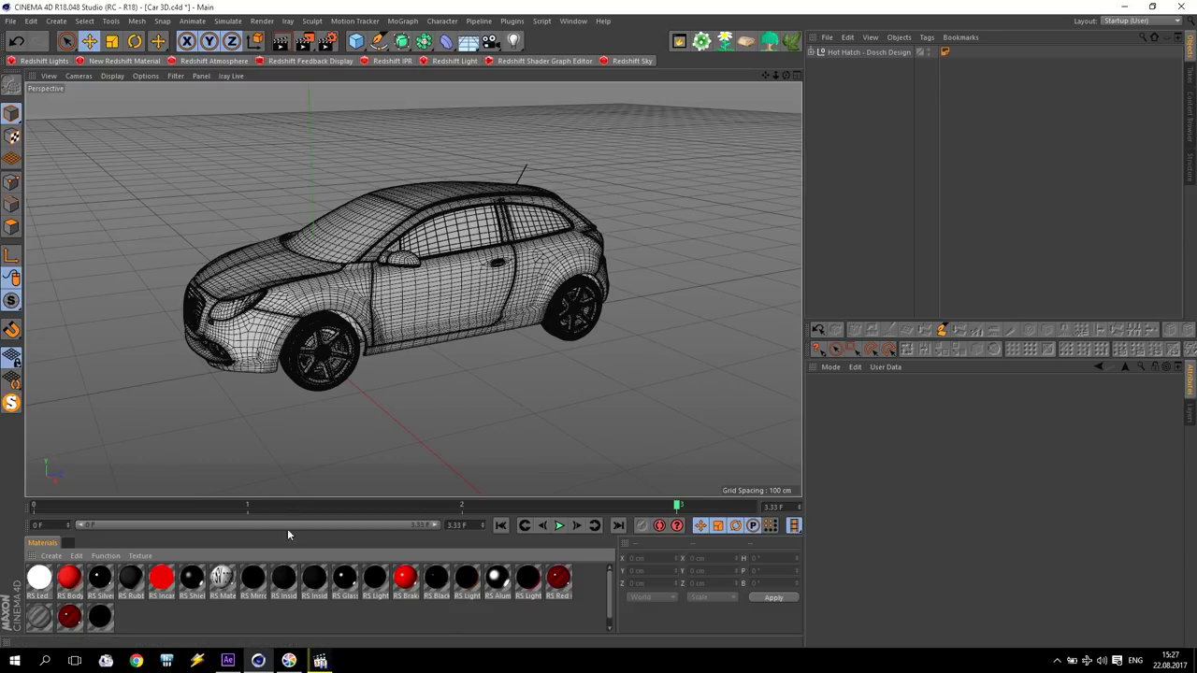
left_click(320, 660)
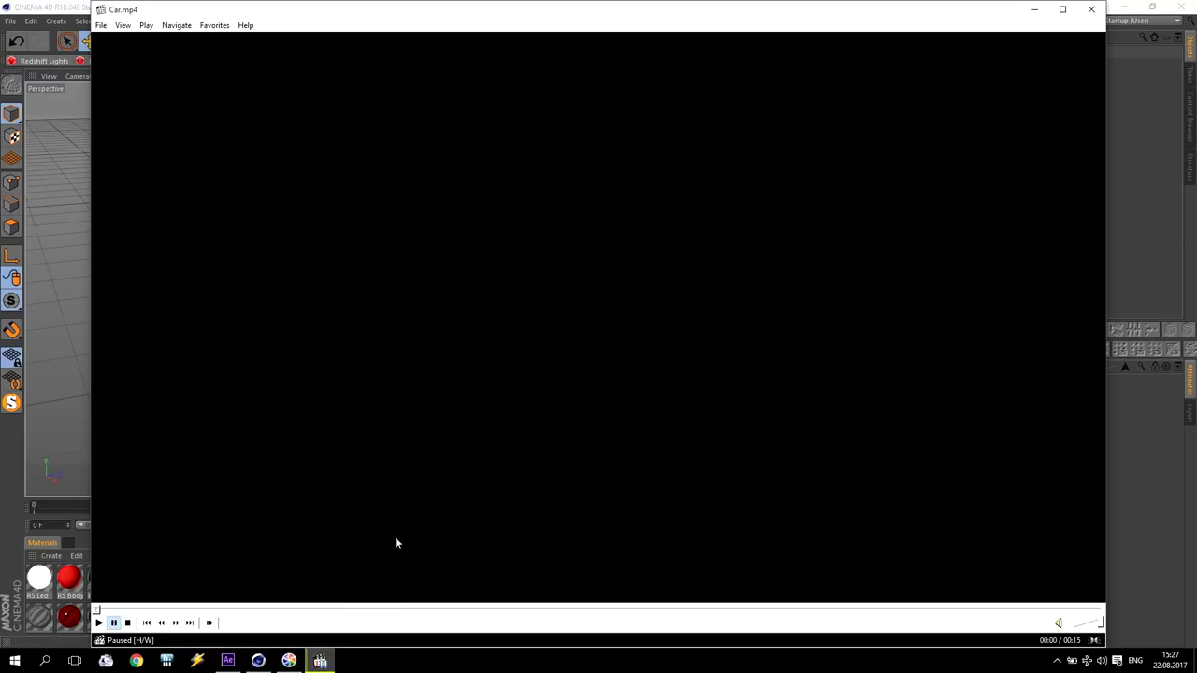
left_click(361, 610)
left_click(625, 610)
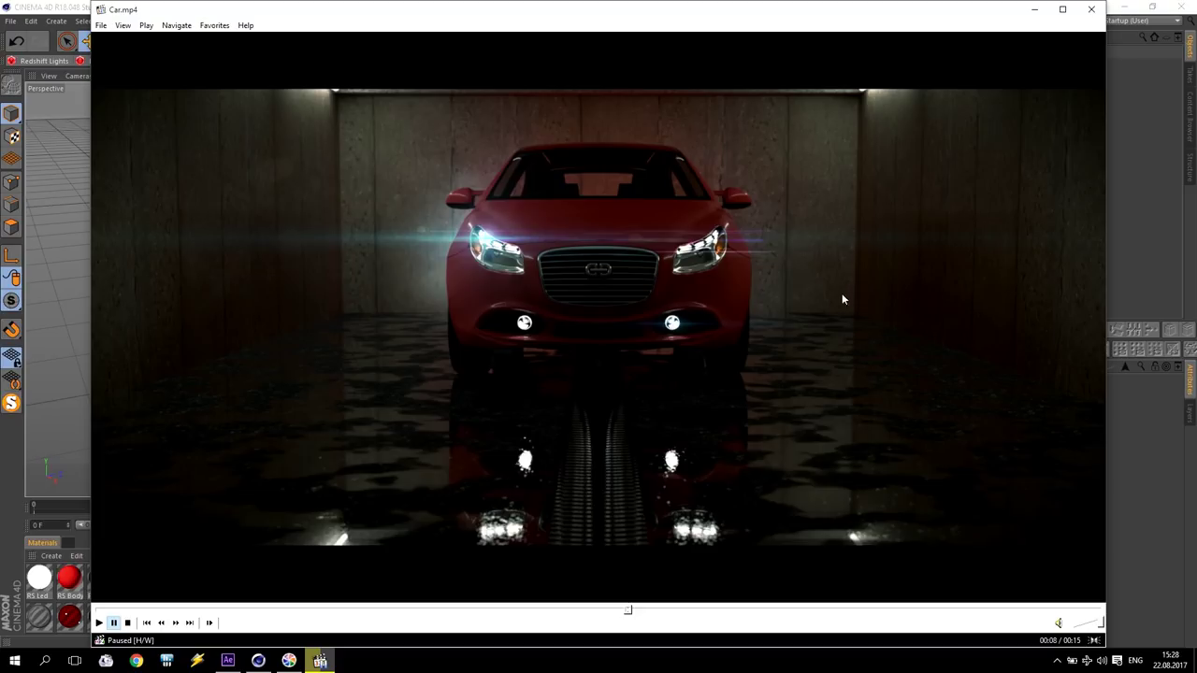
left_click(1032, 14)
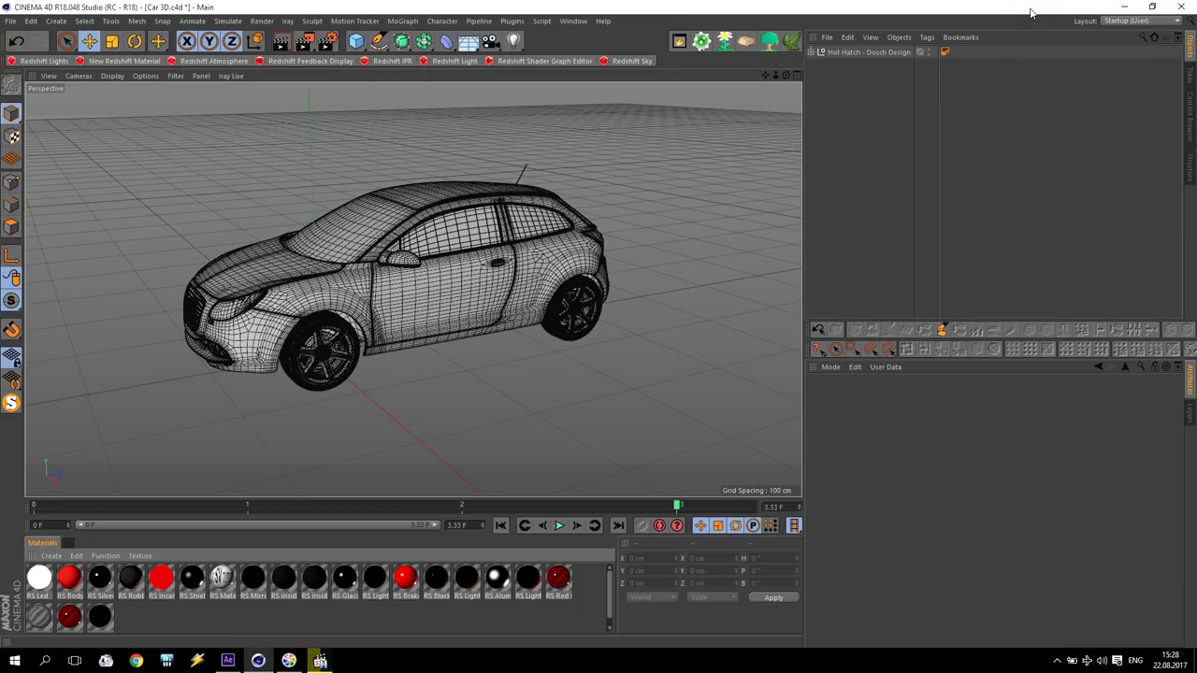
Step: Frame the car from the front and add a Plane primitive to the scene
left_click_drag(440, 318, 372, 283, "alt")
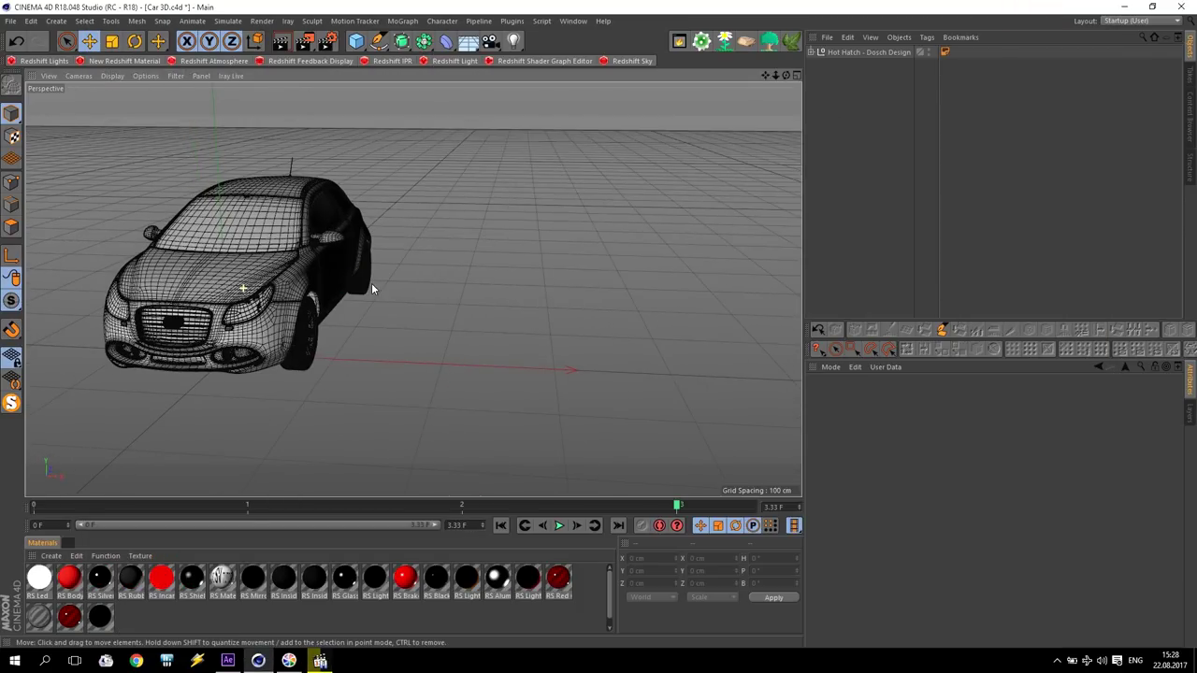
left_click_drag(775, 76, 654, 131)
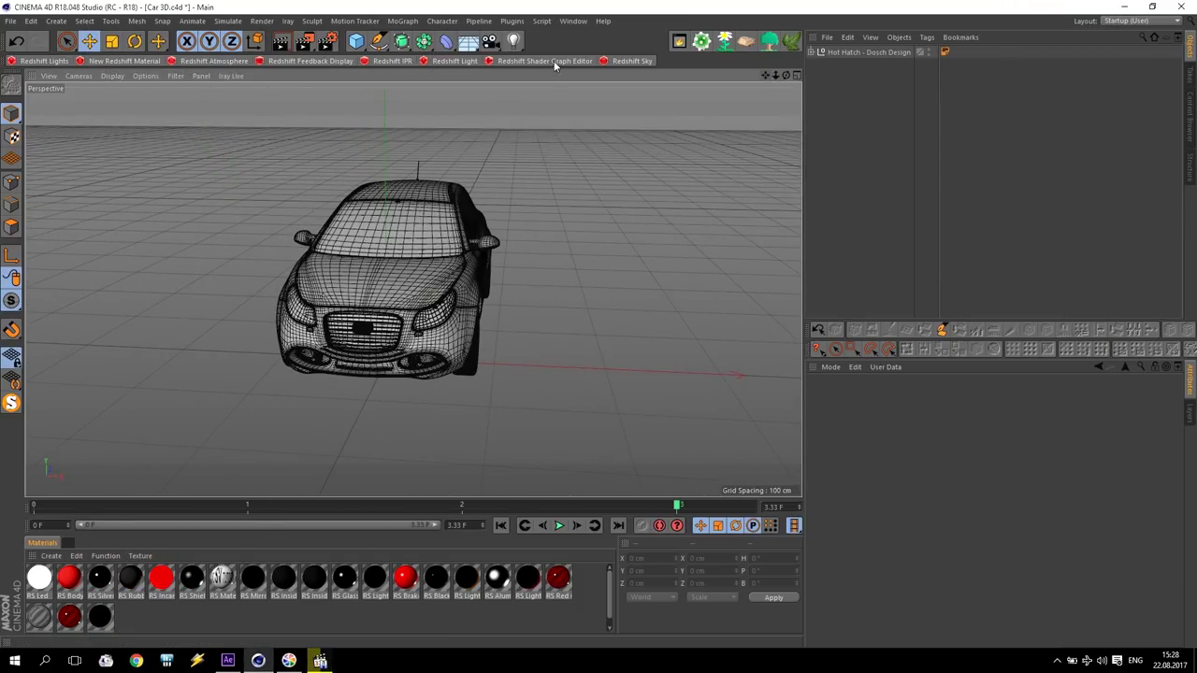
left_click(357, 41)
left_click(472, 83)
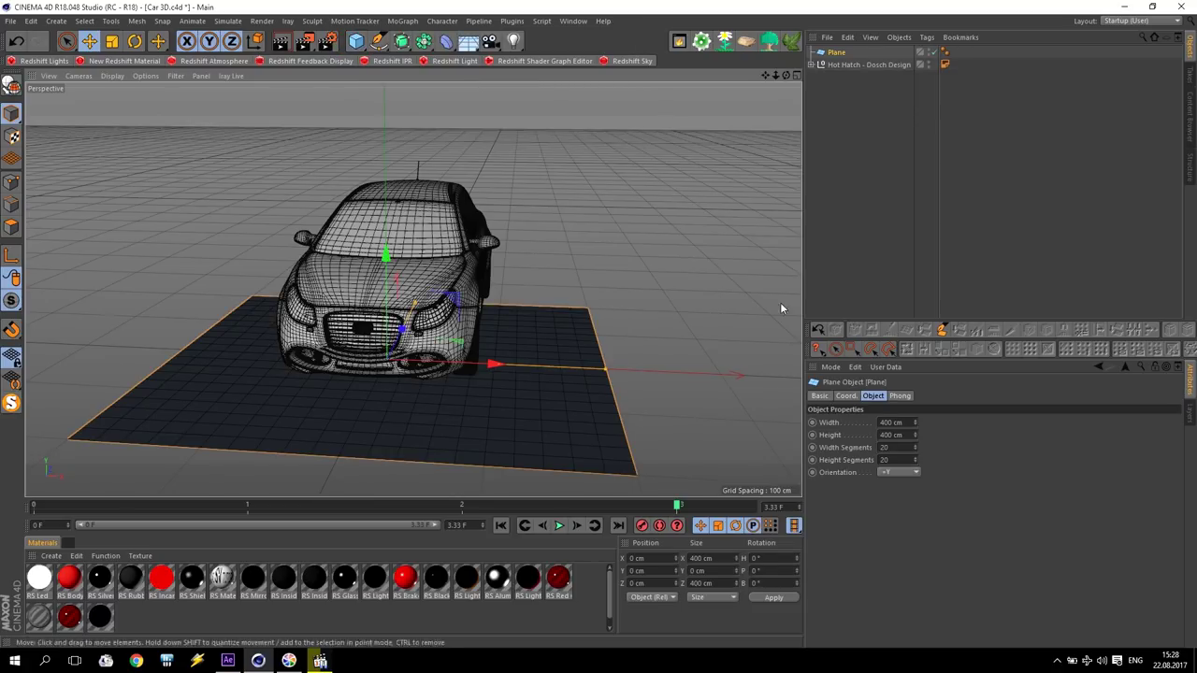
Step: Give the plane 1 width and 1 height segment, 500 cm width and 800 cm height
left_click(888, 447)
type("1")
key("Tab")
type("1")
key("Tab")
type("800")
key("Return")
left_click(906, 422)
type("800")
key("Tab")
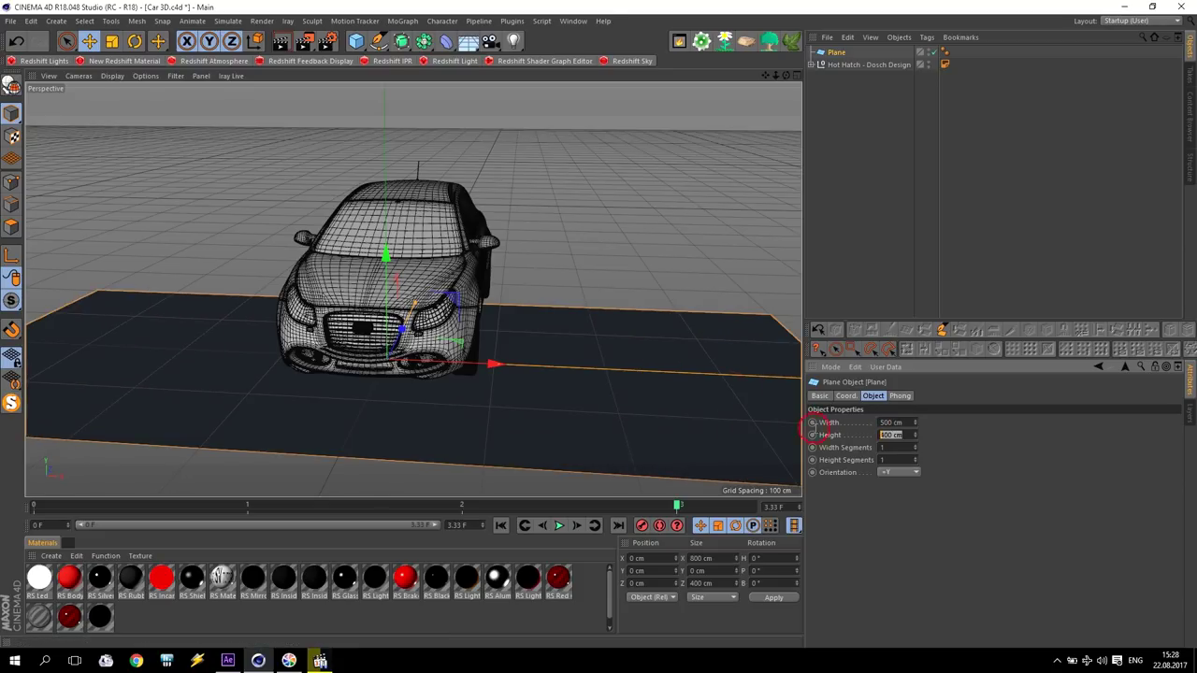
type("800")
key("Return")
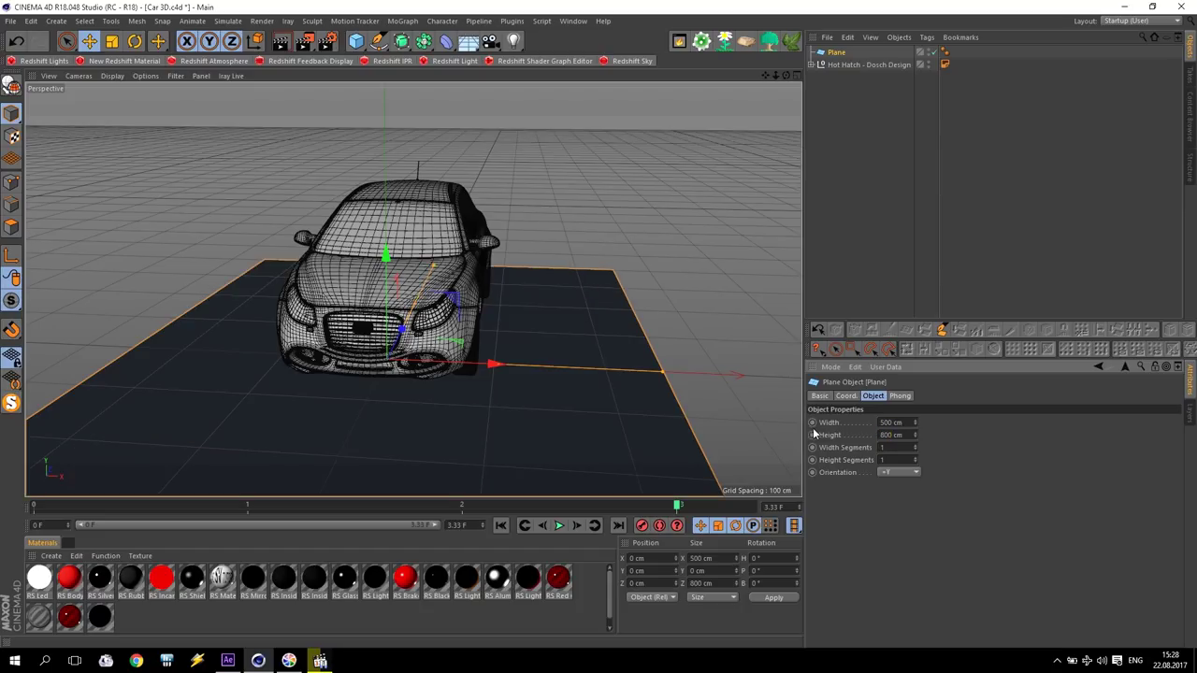
Step: Duplicate the floor plane as Plane.1 and raise it above the car
middle_click(528, 343)
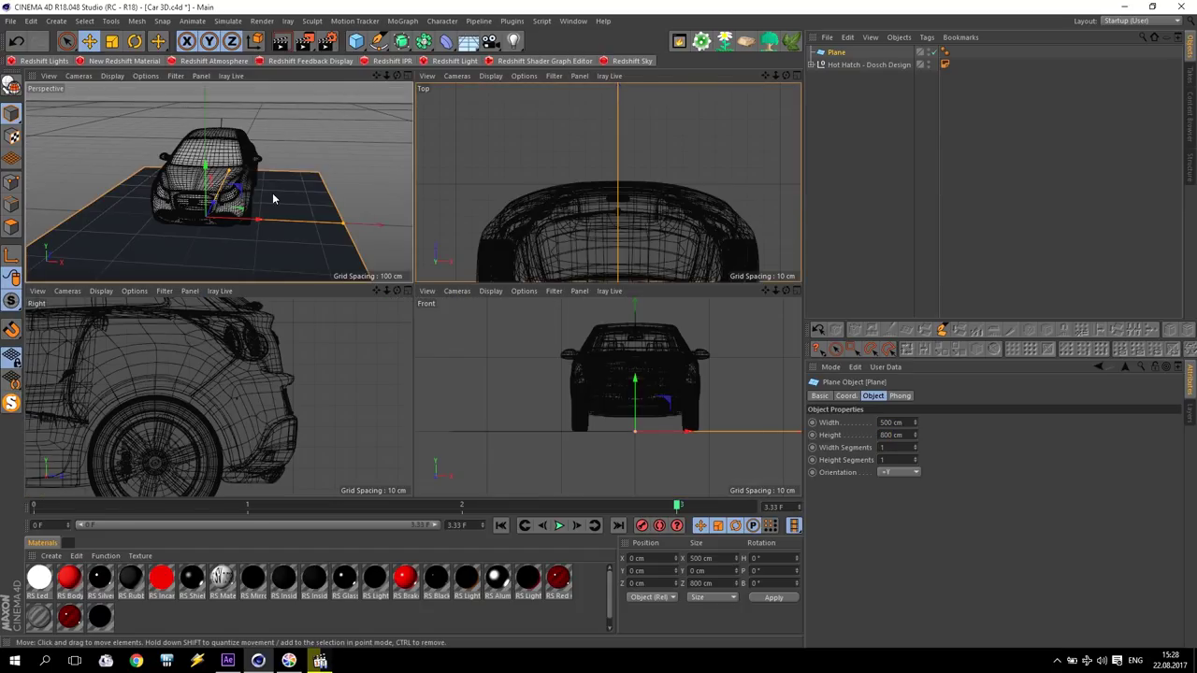
middle_click(301, 196)
scroll(355, 224, "down", 3)
scroll(399, 247, "up", 3)
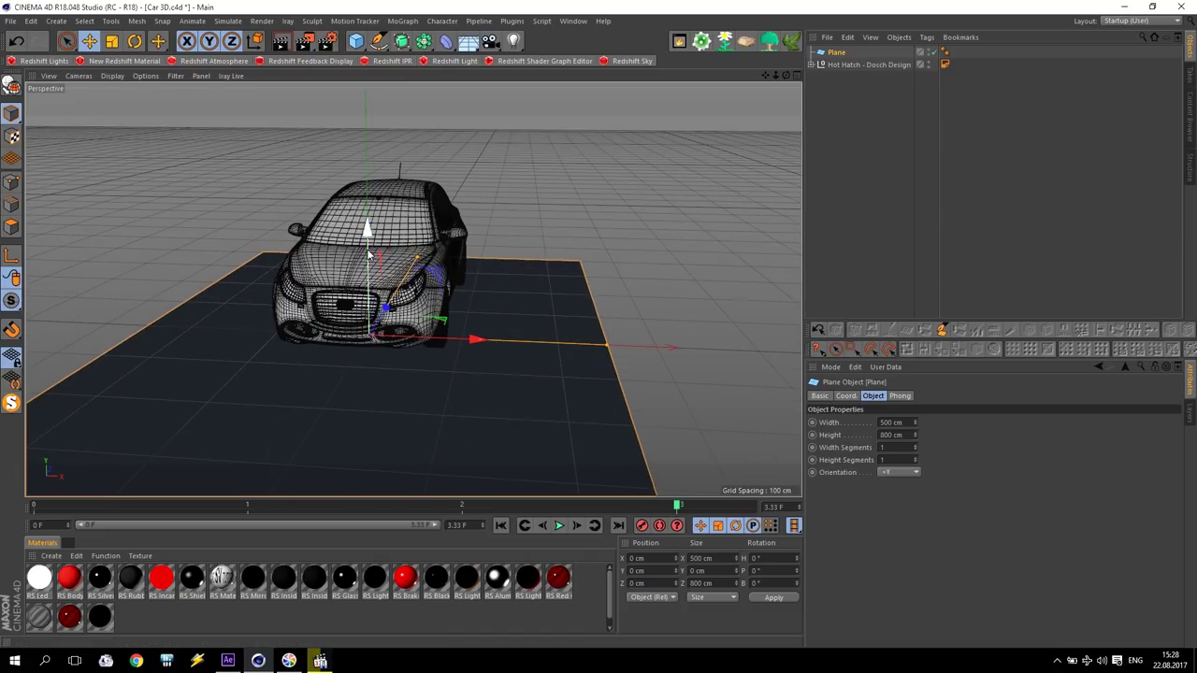
left_click_drag(843, 55, 840, 49, "ctrl")
left_click_drag(366, 232, 365, 93)
Step: Set the ceiling plane Plane.1 to Y position 220 cm
left_click(673, 571)
type("220")
key("Return")
left_click_drag(468, 411, 367, 345, "alt")
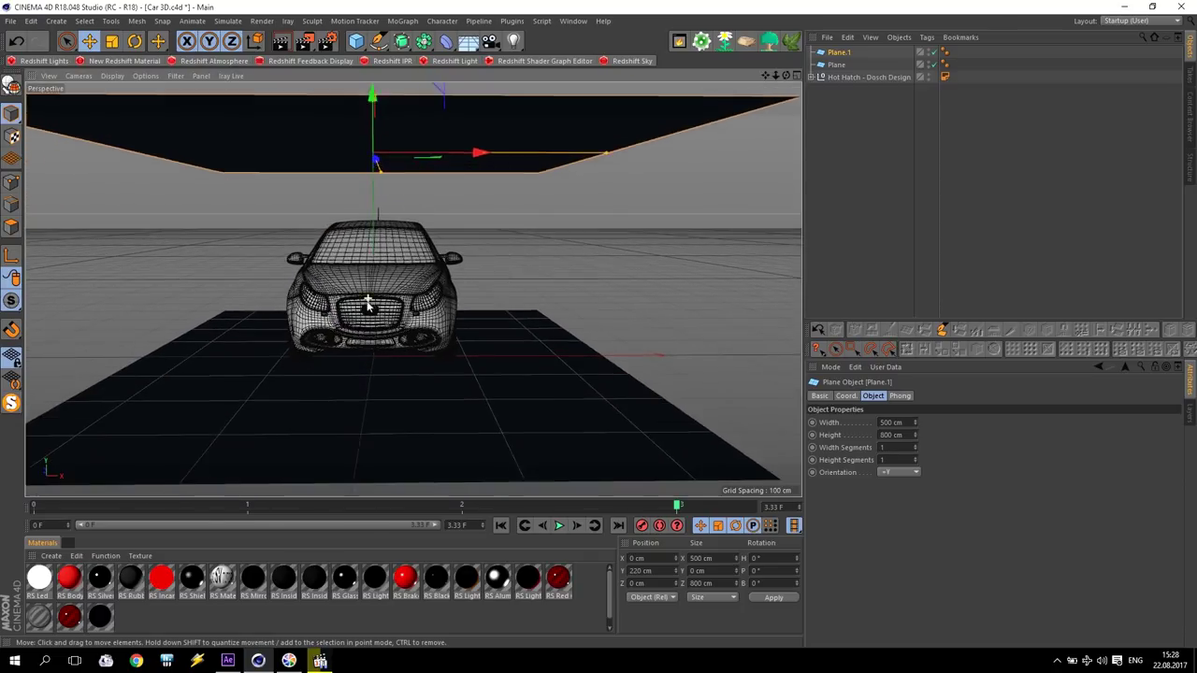
scroll(365, 330, "up", 2)
scroll(362, 319, "up", 1)
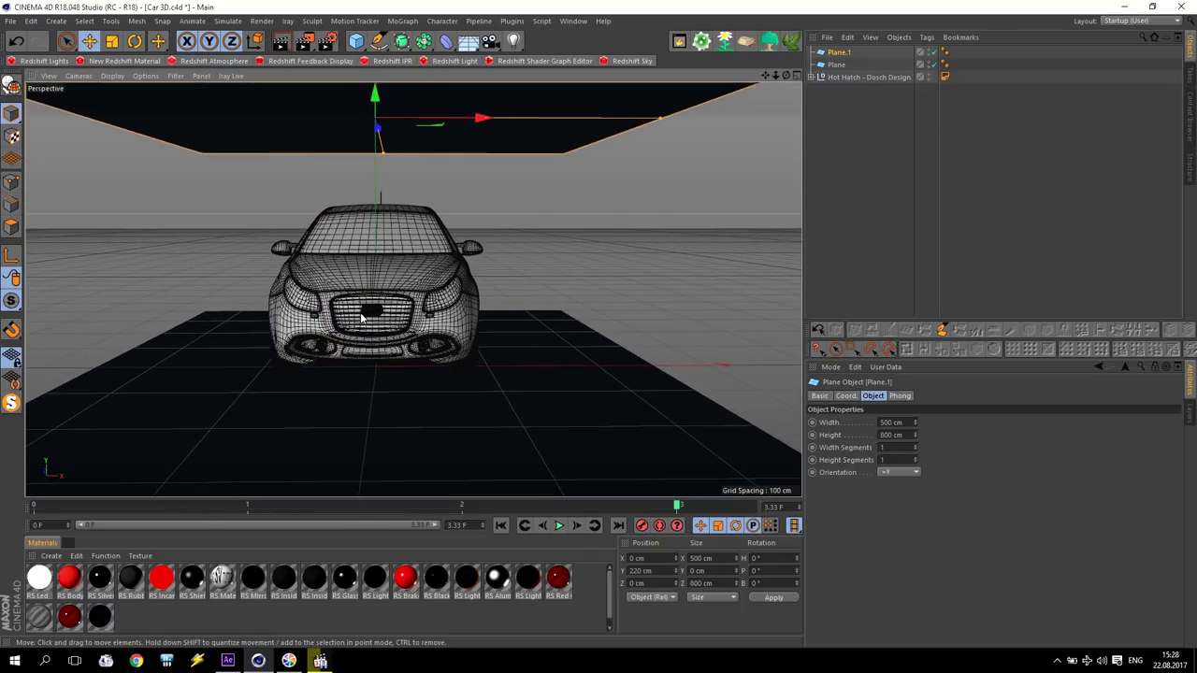
left_click(635, 570)
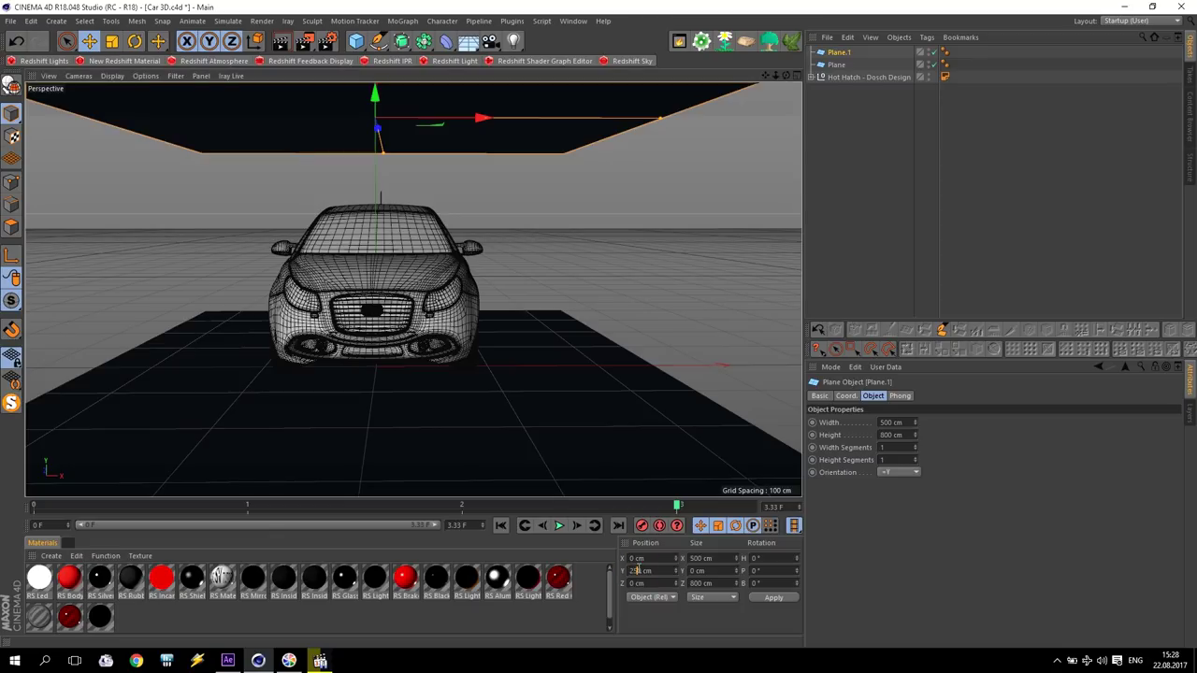
type("250")
key("Return")
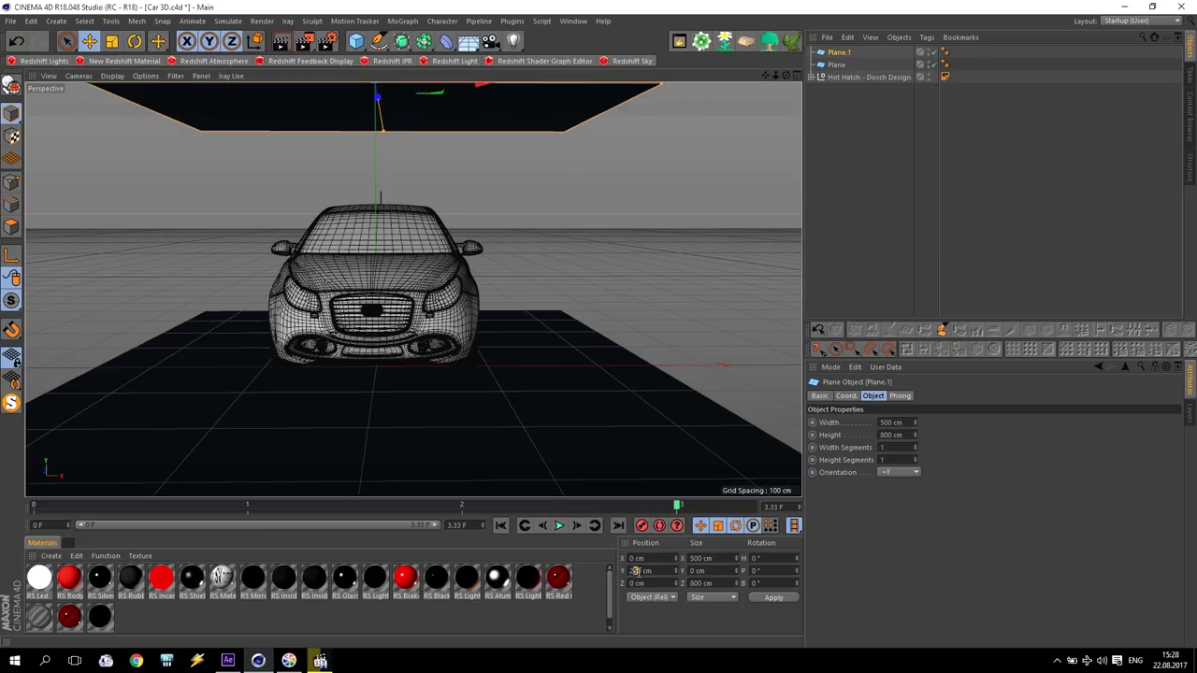
key("Return")
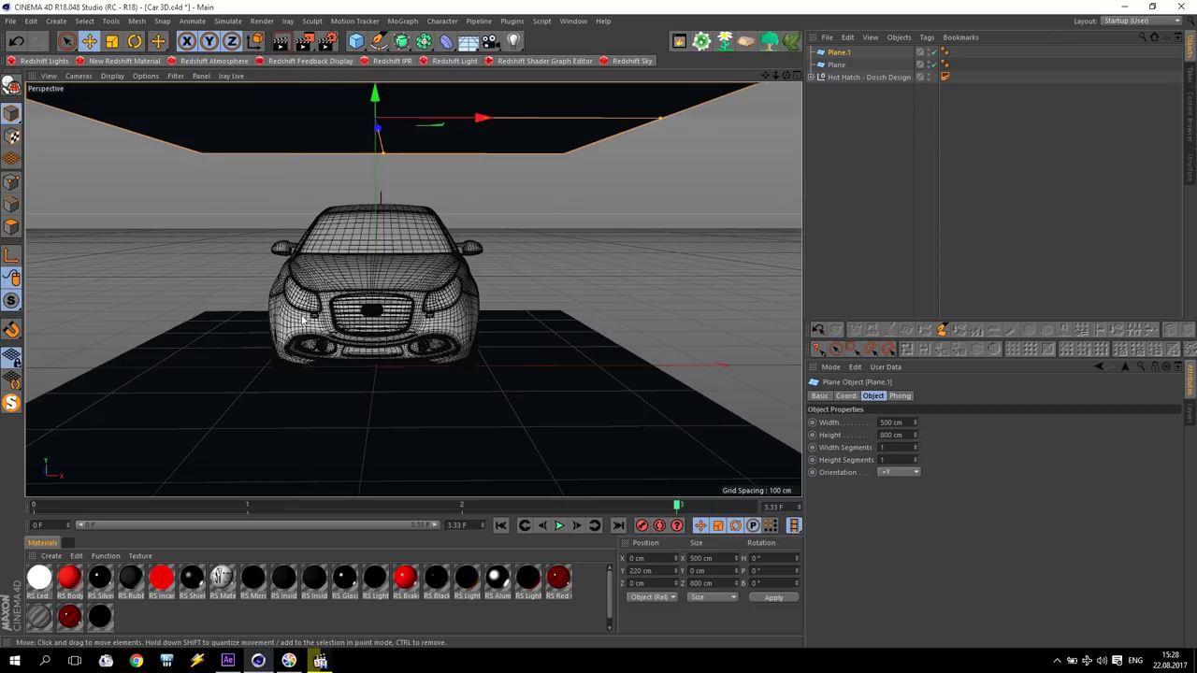
scroll(438, 236, "down", 3)
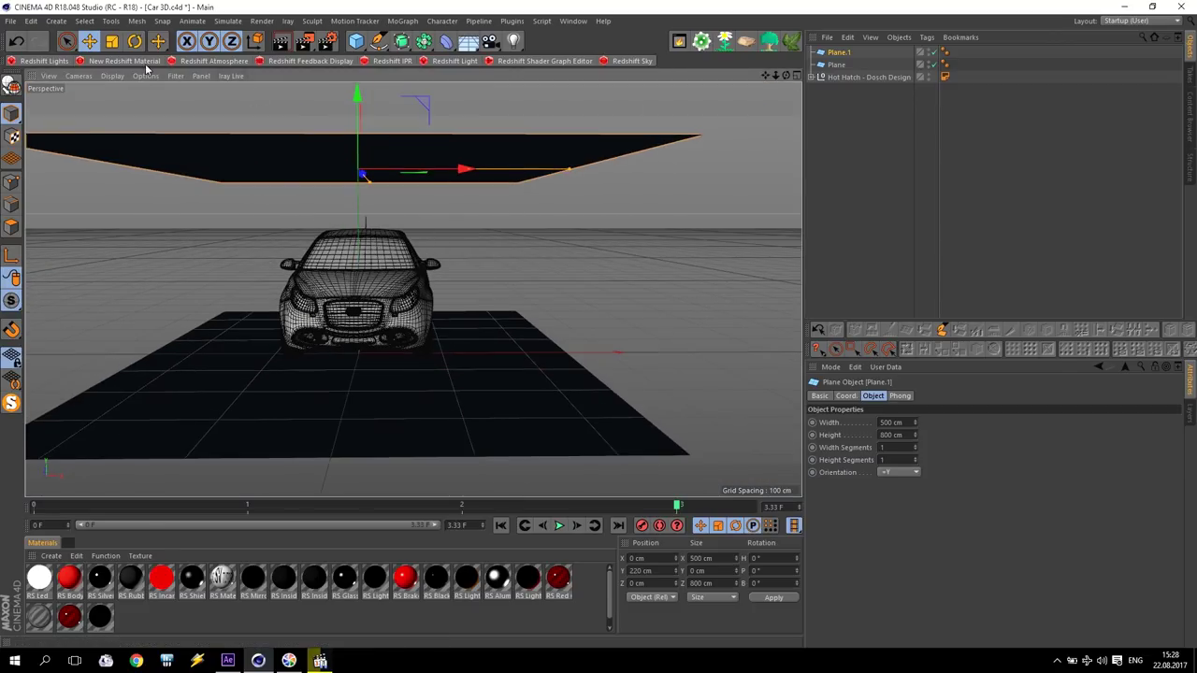
Step: Copy Plane.1 as Plane.2, turn it upright 90° and place it at the car's right side
left_click(839, 52)
key("ctrl+c")
key("ctrl+v")
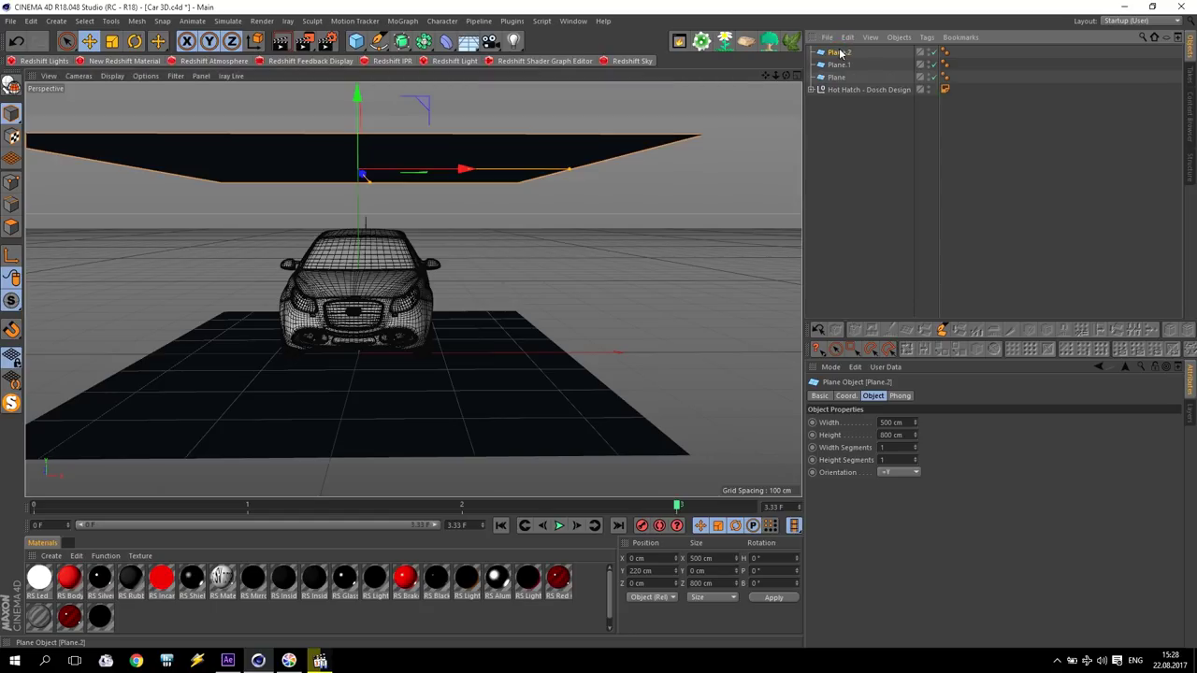
key("r")
left_click_drag(403, 123, 408, 221)
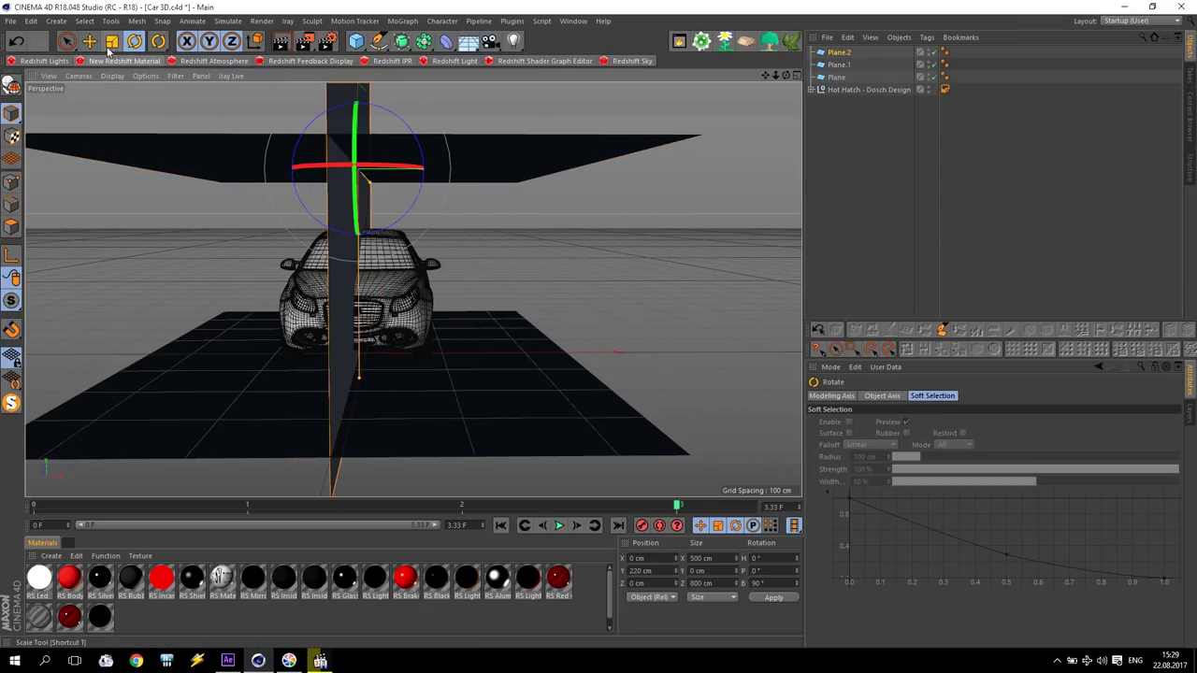
key("e")
left_click_drag(461, 175, 691, 169)
left_click_drag(576, 279, 606, 393)
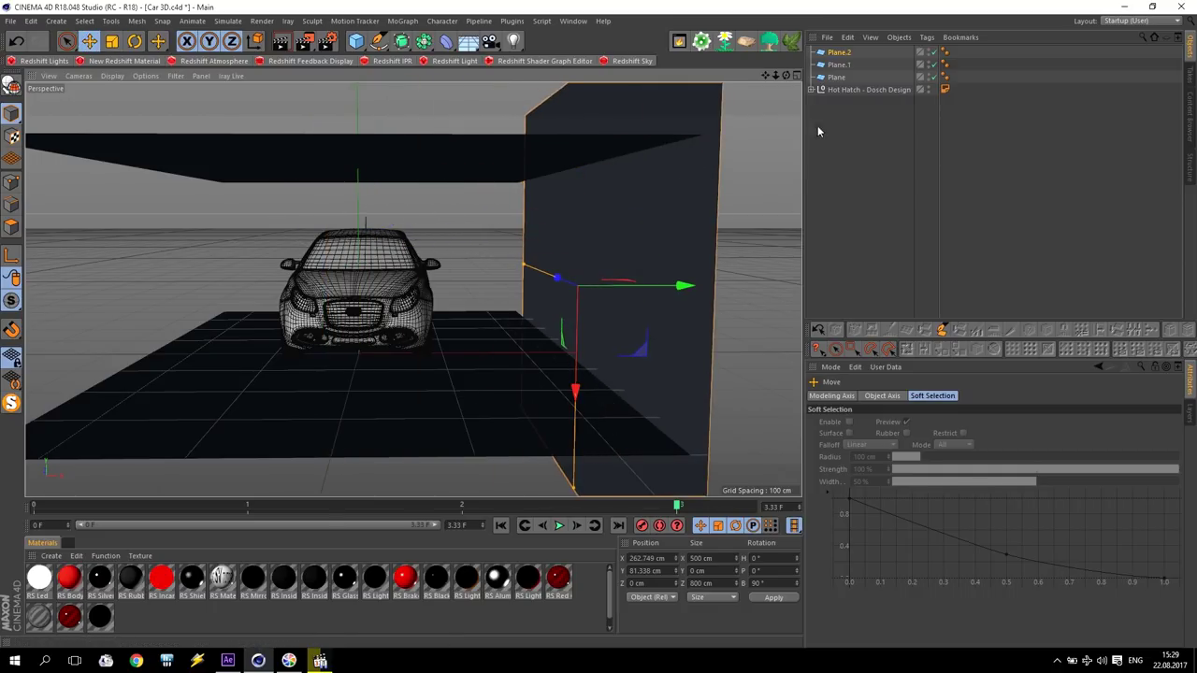
left_click(838, 53)
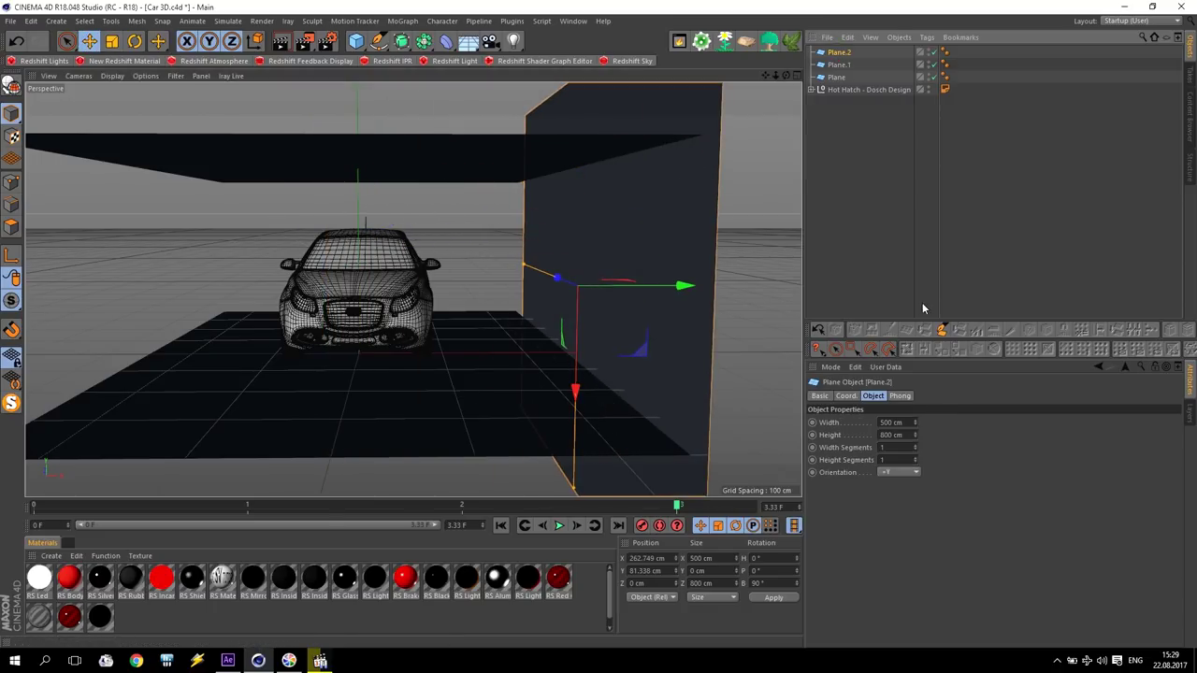
Step: Narrow Plane.2 to 220 cm width and raise it to Y 110 cm
double_click(907, 423)
type("220")
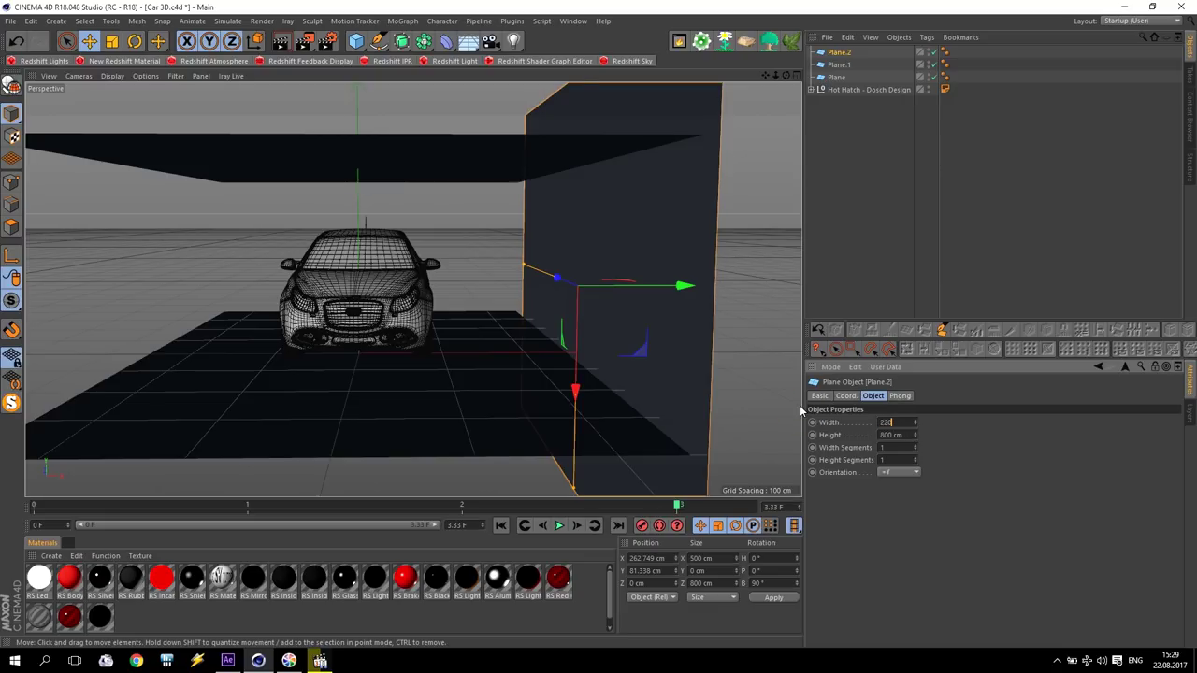
key("Return")
mouse_move(572, 391)
left_mouse_down()
mouse_move(571, 355)
mouse_move(586, 402)
left_mouse_up()
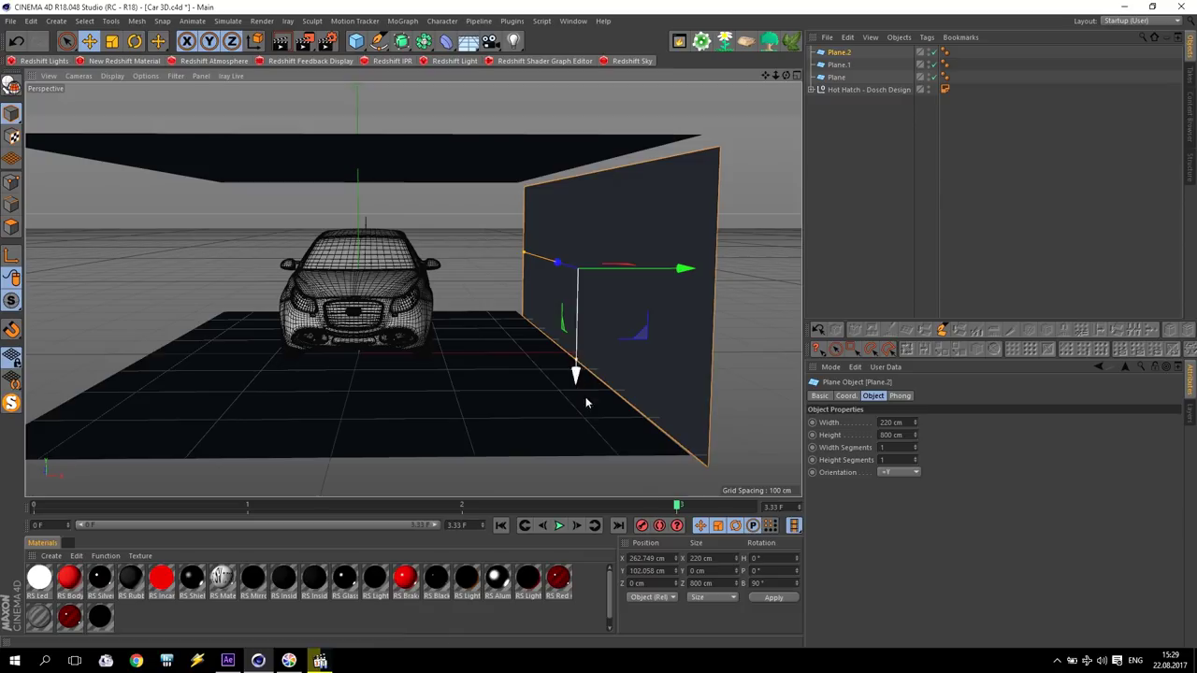
double_click(637, 571)
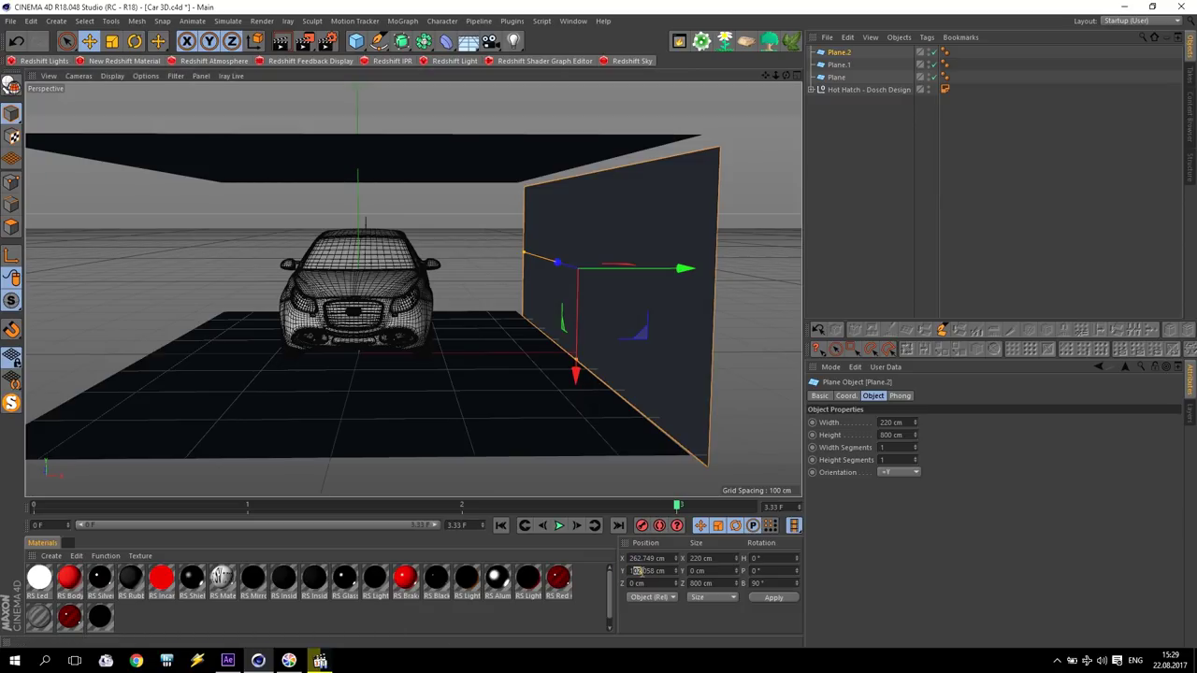
type("10")
key("Return")
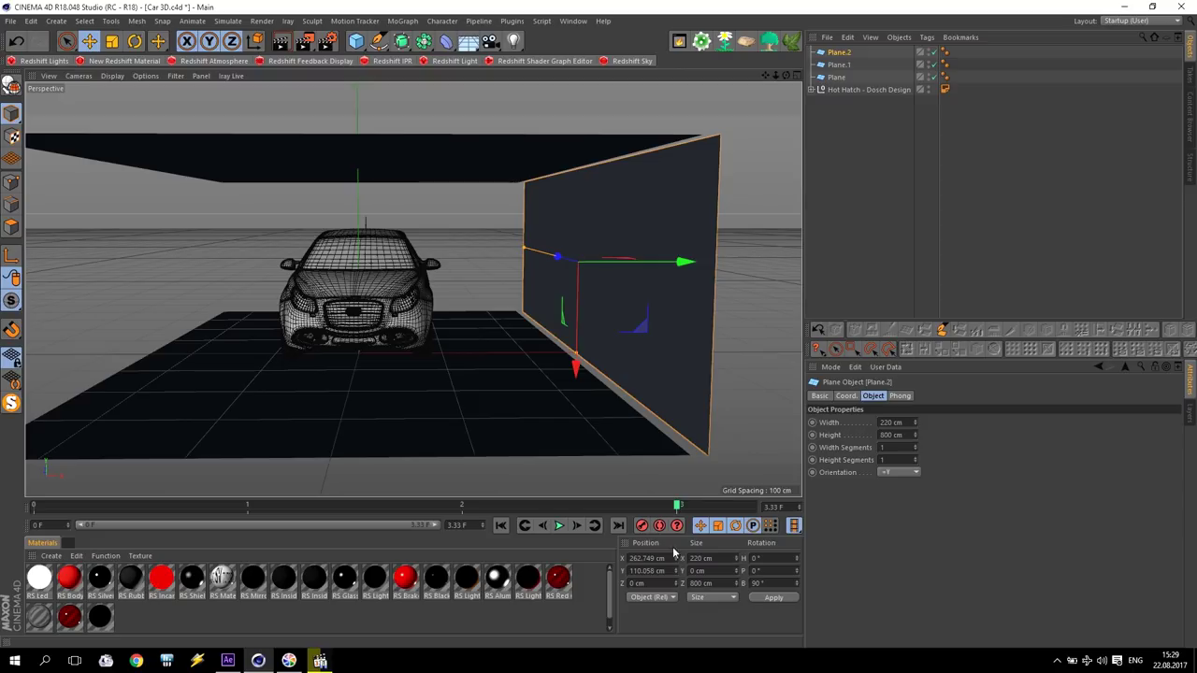
Step: Position the right side wall at X 250 cm
double_click(639, 558)
type("200")
key("Return")
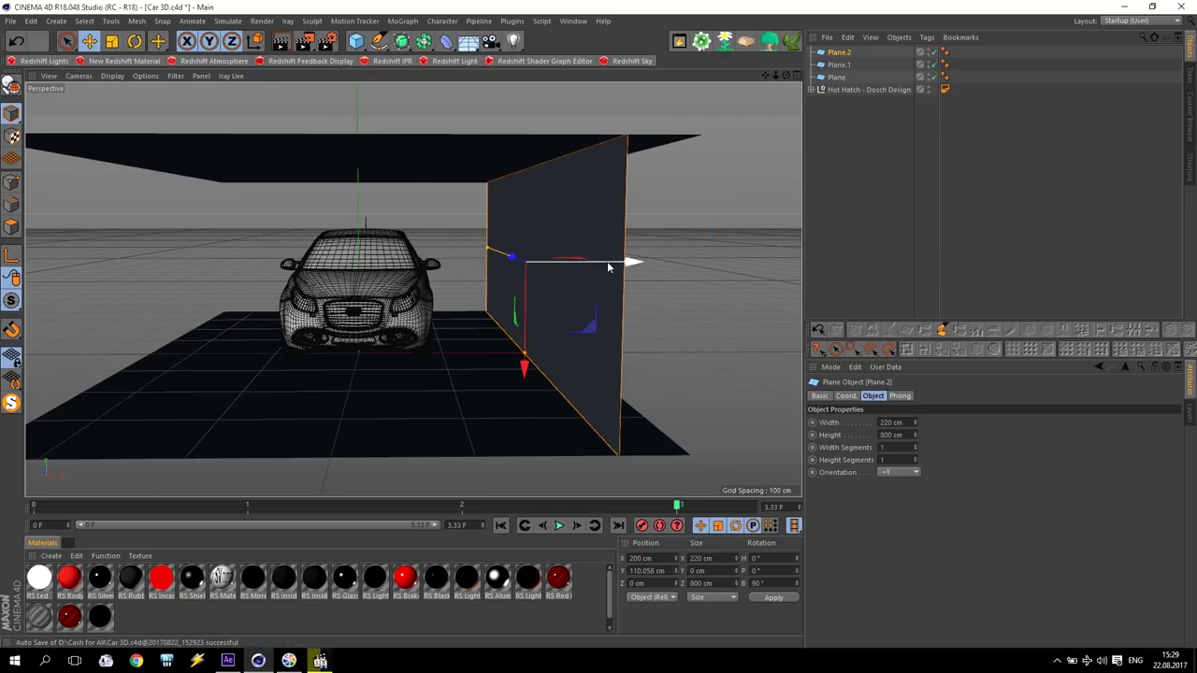
left_click_drag(612, 262, 671, 261)
double_click(640, 558)
type("250")
key("Return")
Step: Copy the wall to X -250 cm for the left side and drag another copy into the middle
left_click_drag(676, 261, 255, 290, "ctrl")
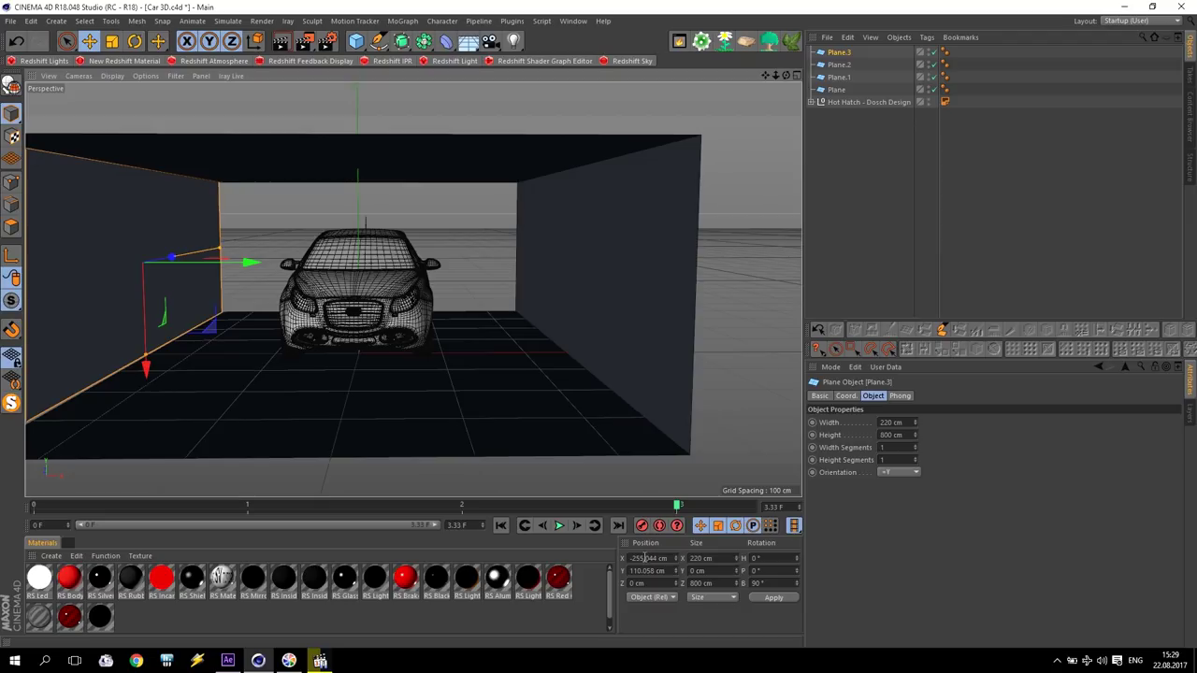
type("-250")
key("Return")
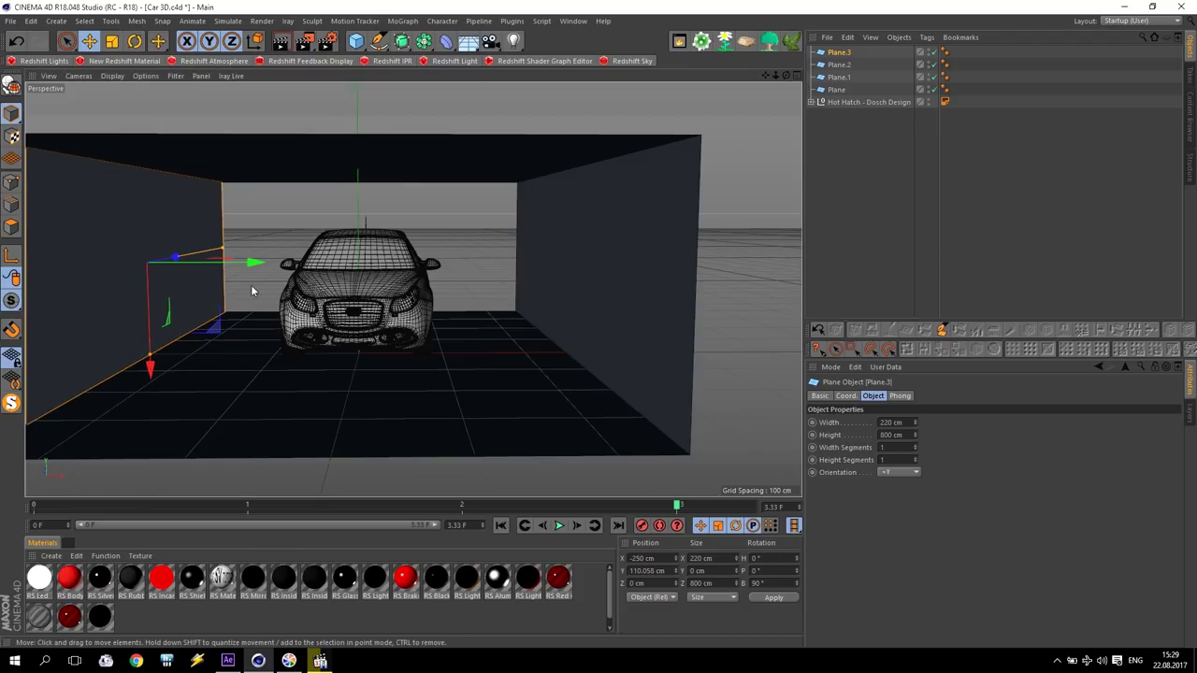
left_click_drag(253, 262, 484, 300, "ctrl")
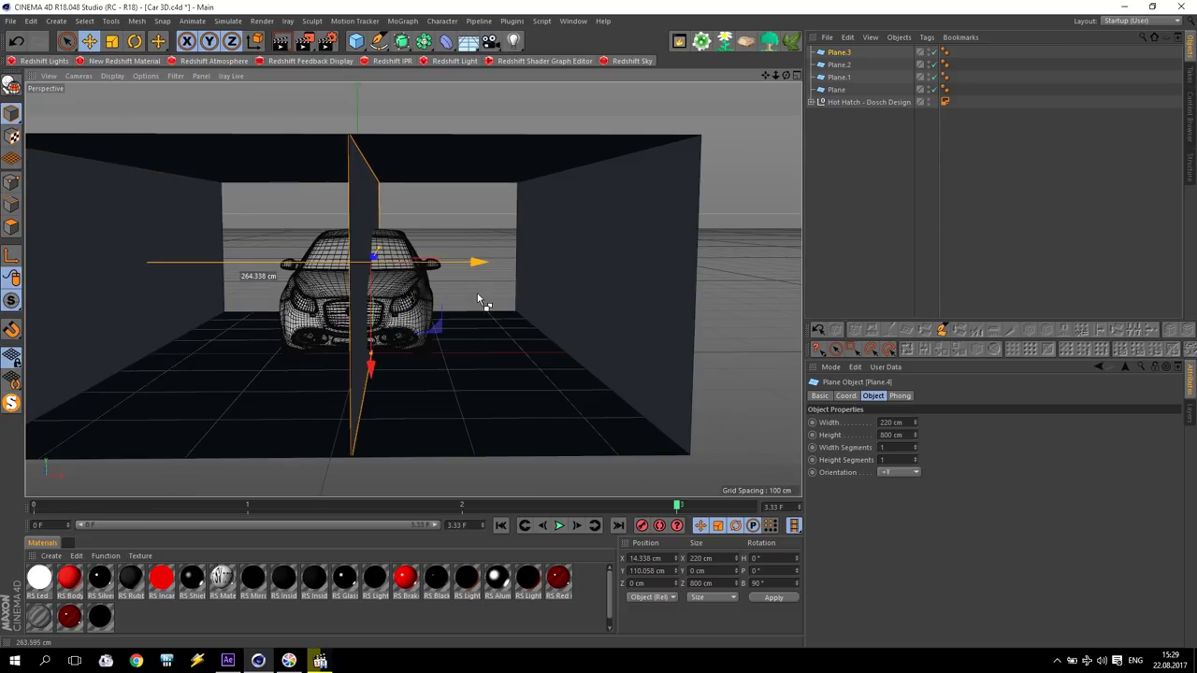
Step: Rotate Plane.4 to face the car and place it behind at Z 400 cm, X 0
left_click(135, 40)
left_click_drag(411, 266, 271, 259)
key("e")
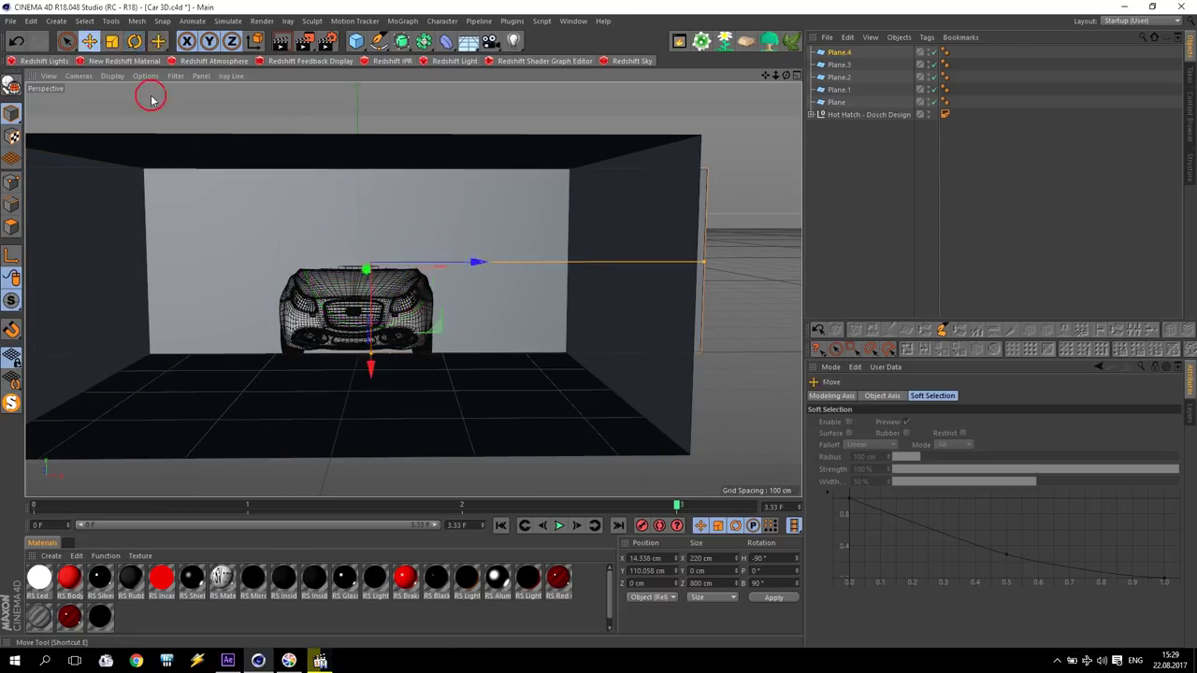
left_click_drag(366, 271, 133, 284)
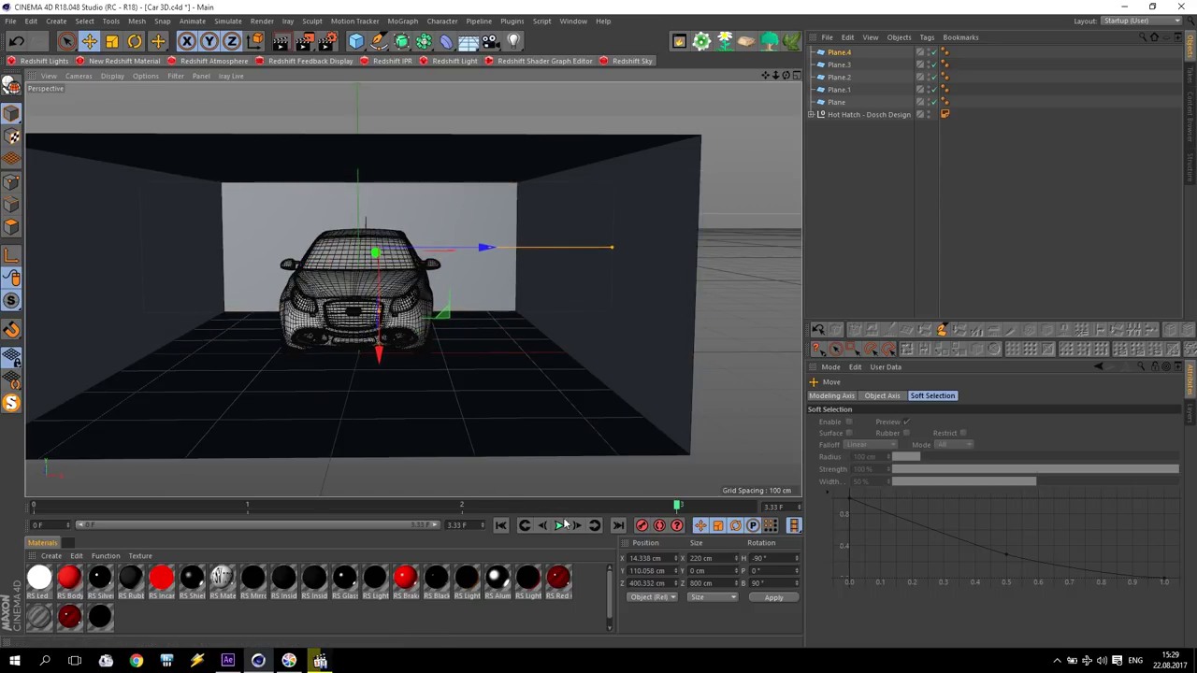
double_click(646, 583)
type("400")
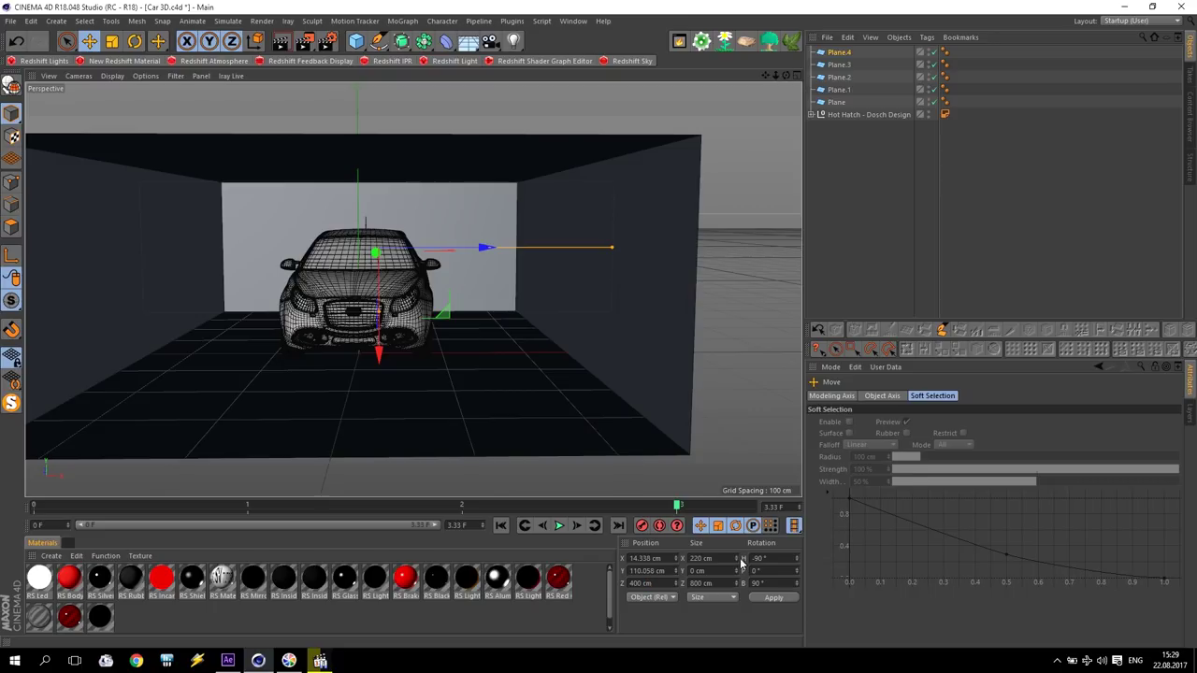
double_click(645, 559)
type("0")
key("Return")
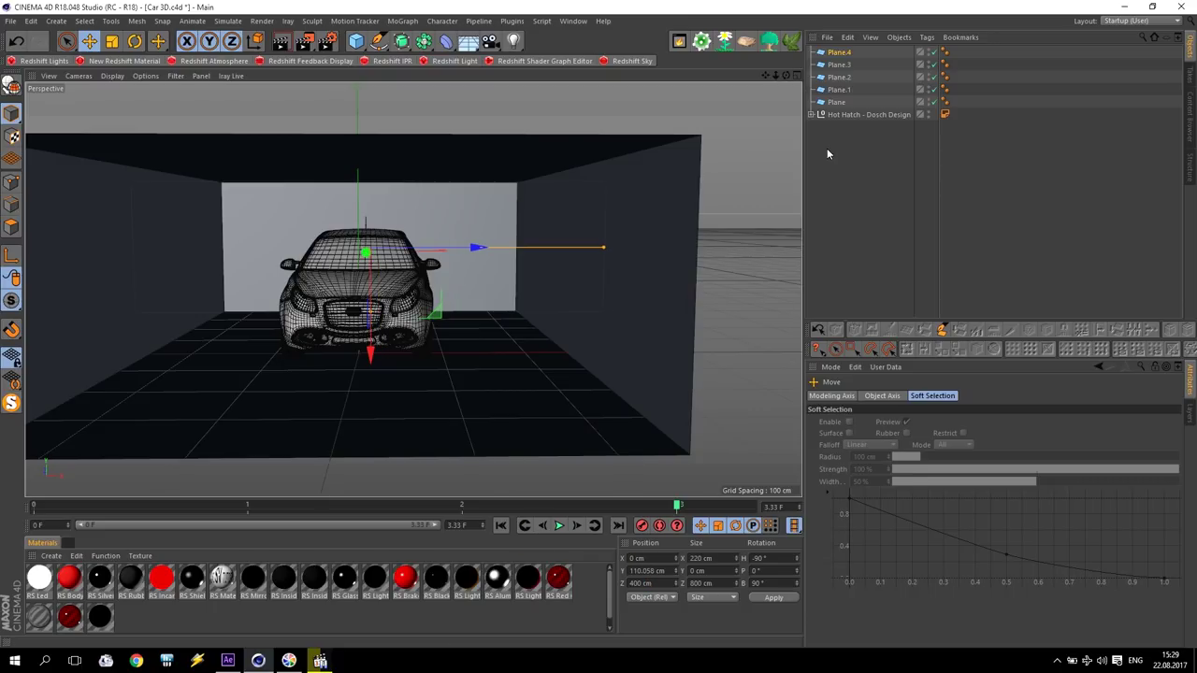
Step: Set the back wall's height to 500 cm
left_click(842, 54)
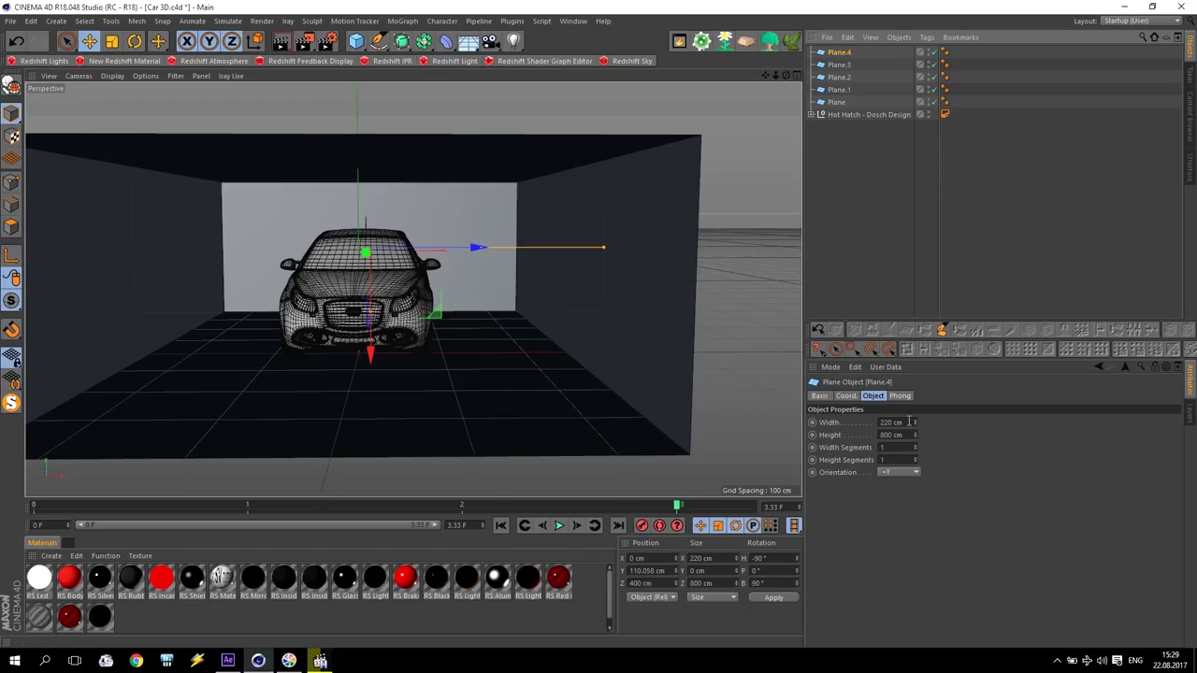
double_click(909, 422)
key("Tab")
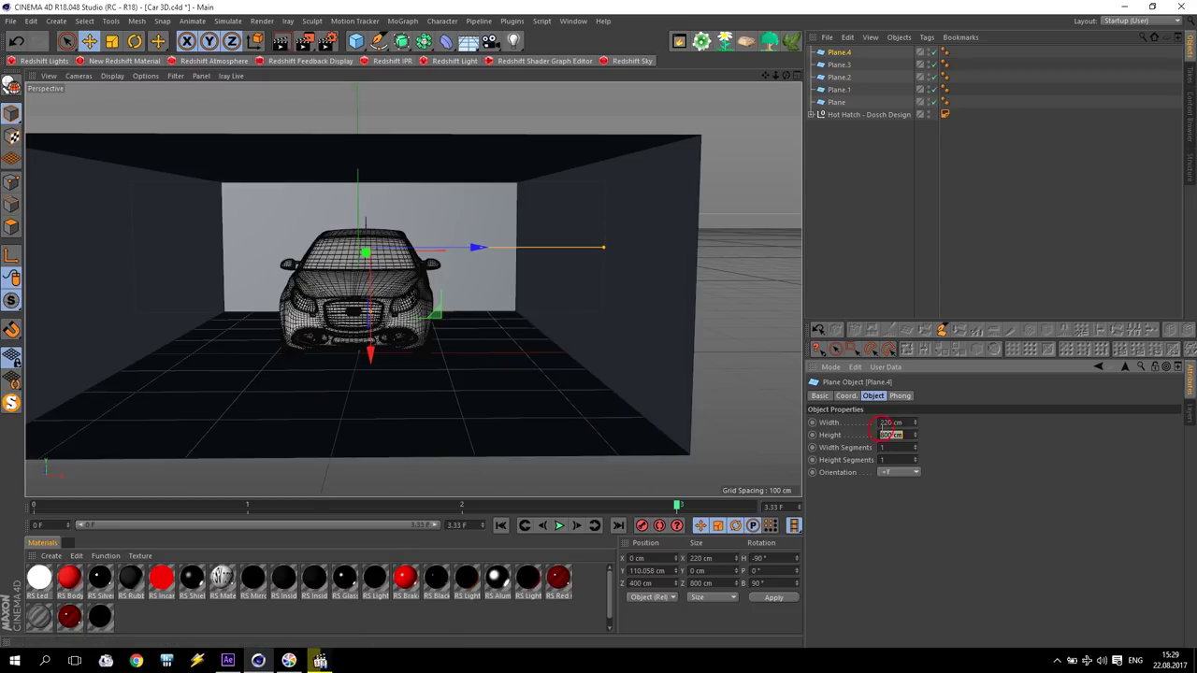
type("50")
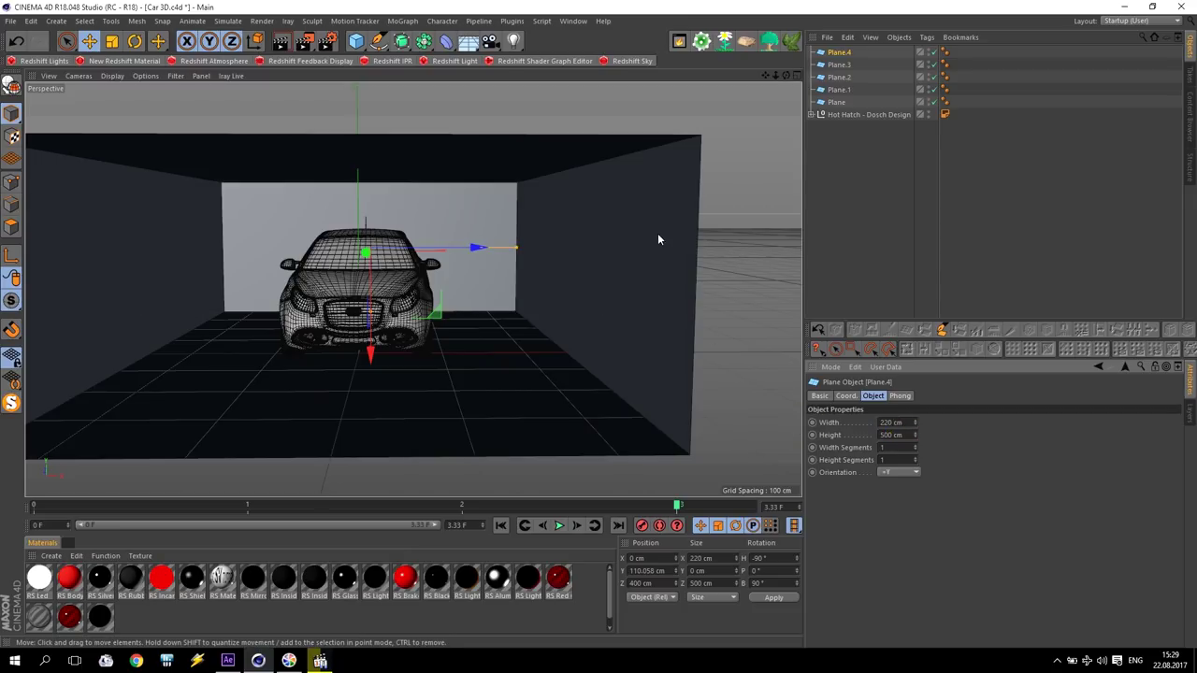
left_click(706, 251)
Step: Orbit around the enclosed room and compare it with the finished car render reference
scroll(294, 313, "down", 3)
scroll(156, 320, "up", 3)
scroll(518, 321, "down", 3)
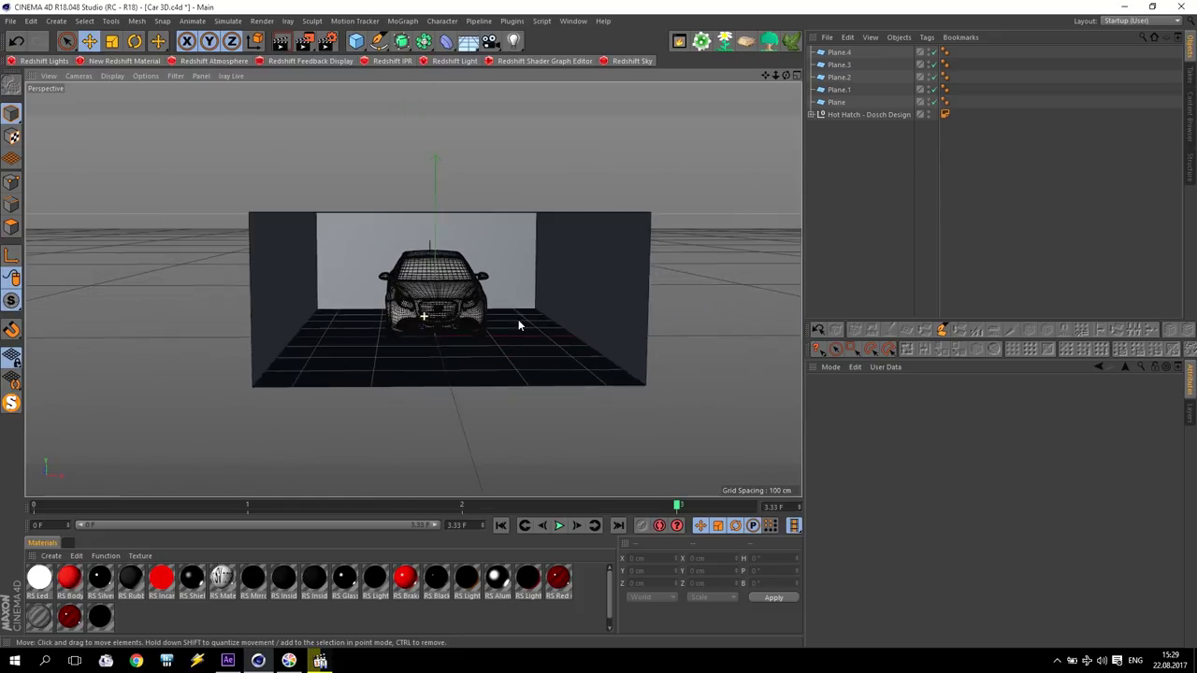
scroll(569, 320, "up", 3)
left_click_drag(569, 321, 227, 295, "alt")
left_click_drag(400, 173, 166, 281, "alt")
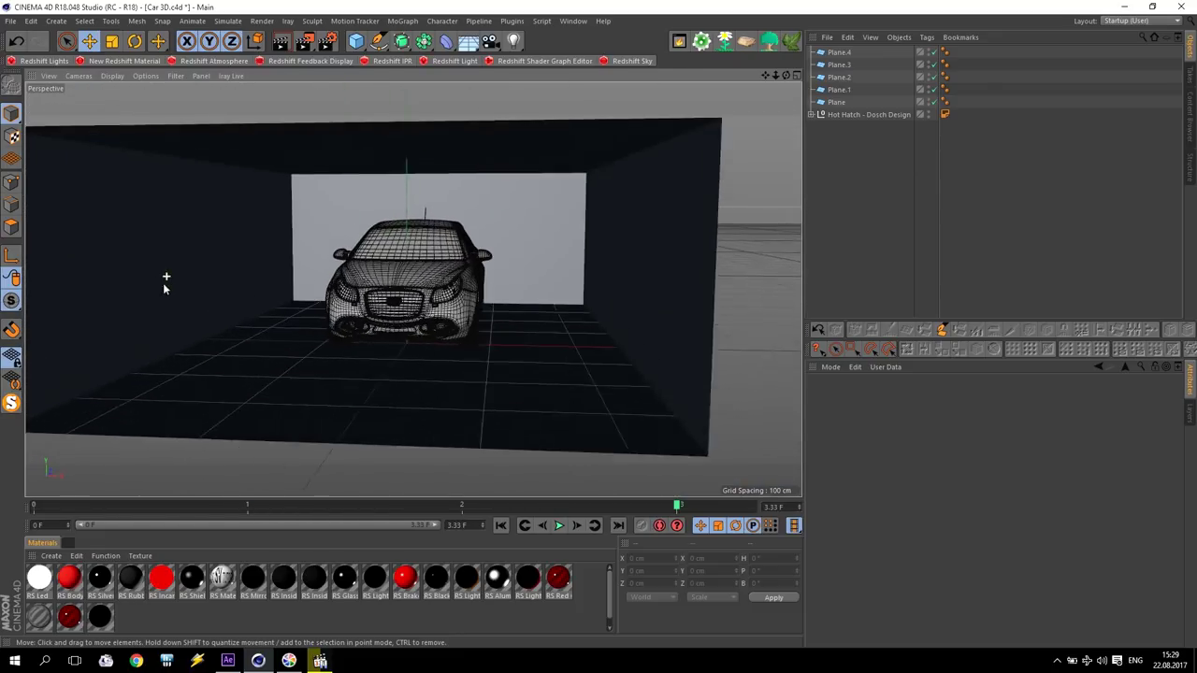
scroll(419, 323, "up", 4)
left_click_drag(419, 322, 419, 335, "alt")
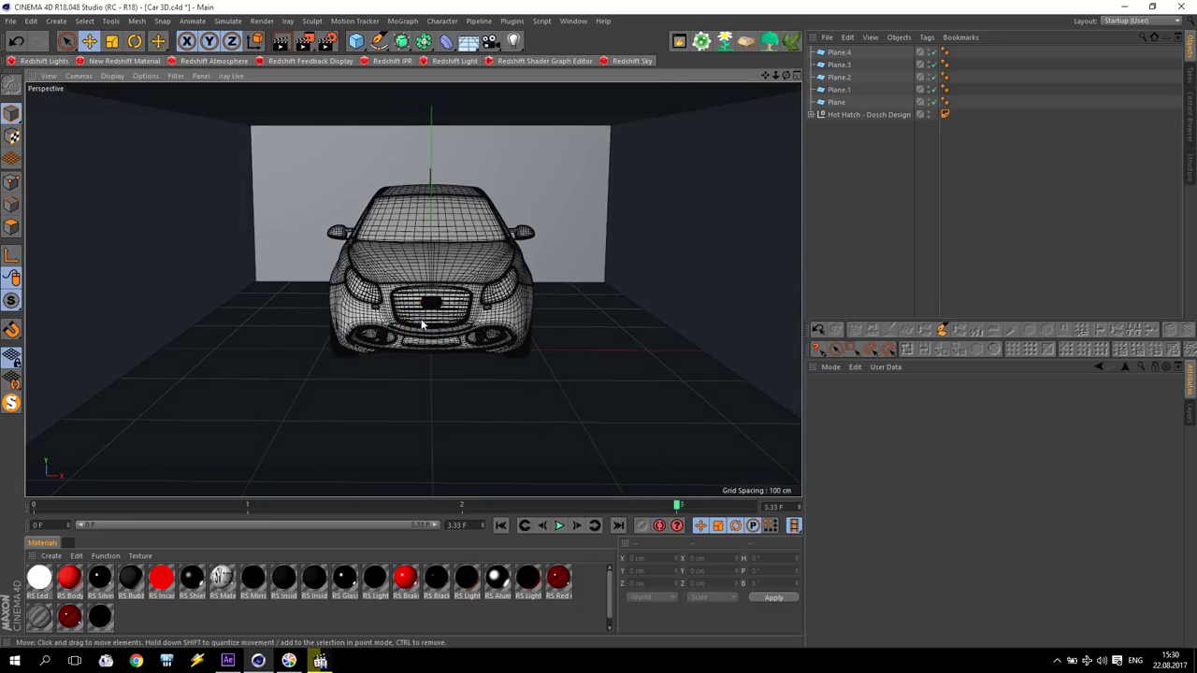
scroll(422, 323, "down", 4)
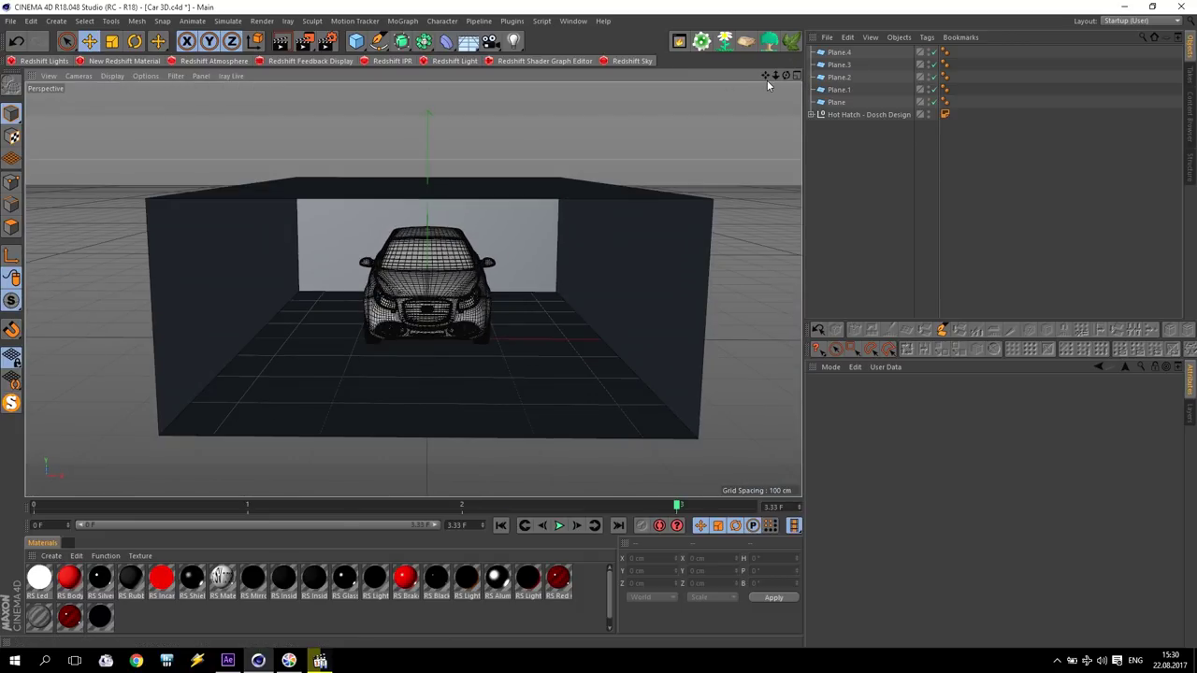
scroll(449, 239, "up", 5)
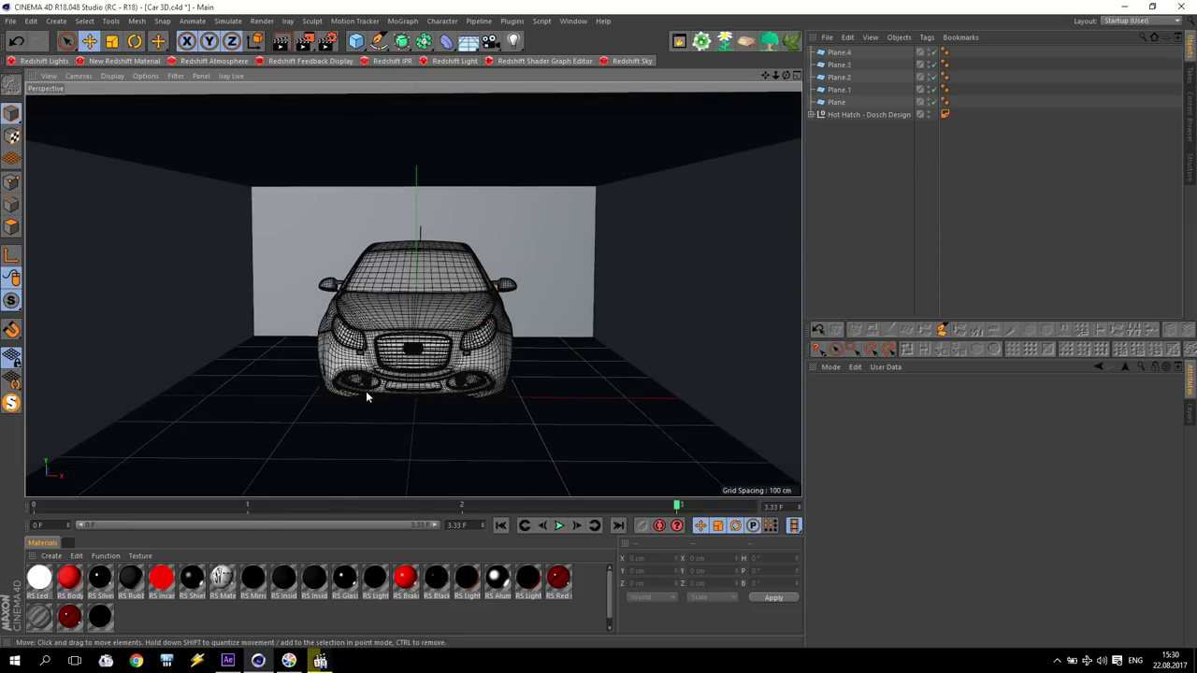
key("alt+Tab")
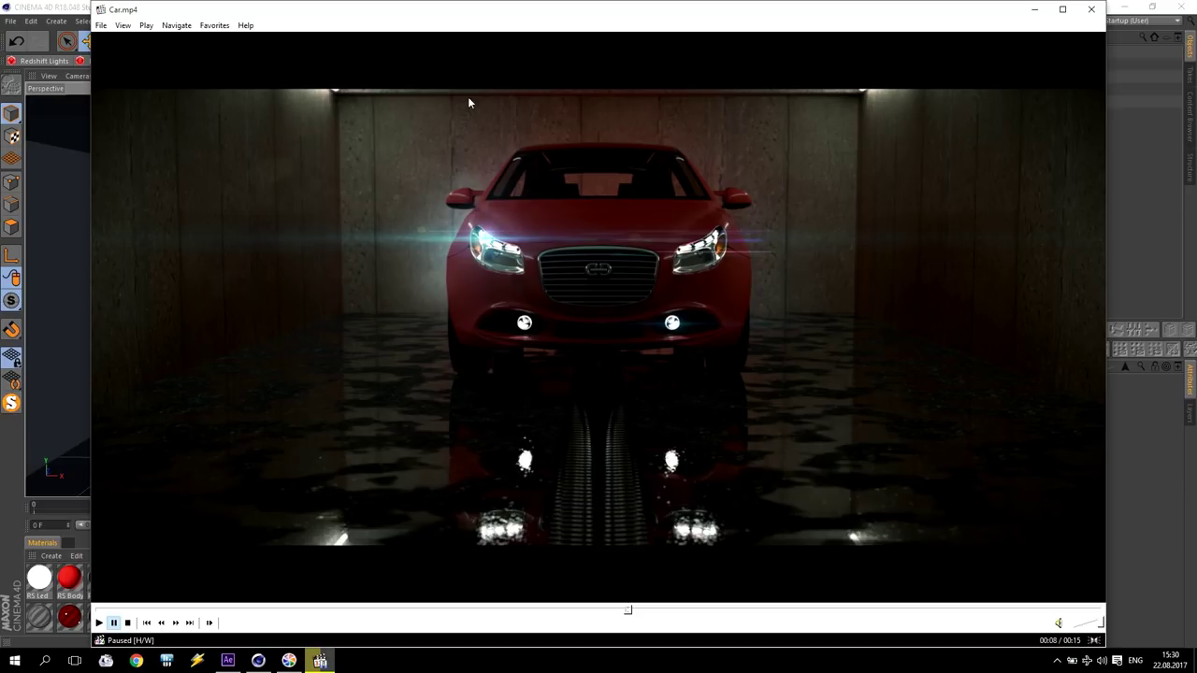
left_click(1026, 18)
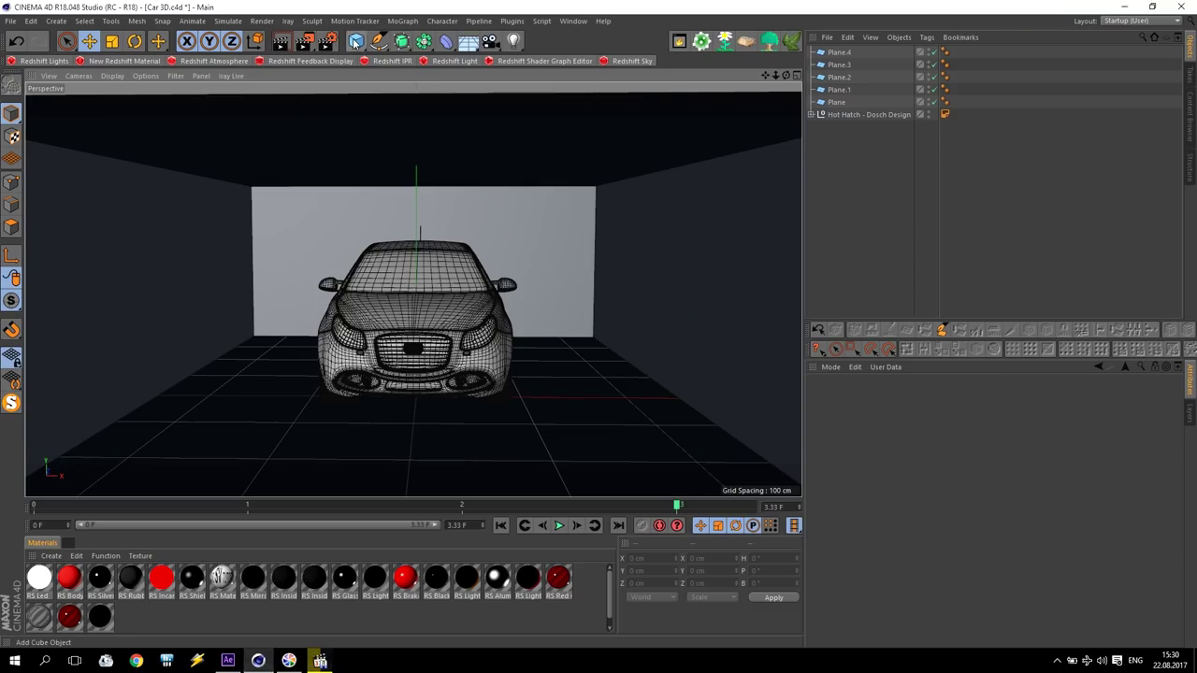
left_click(361, 47)
Step: Add a Cube sized 500 × 10 × 20 cm as a thin floor bar
left_click(474, 62)
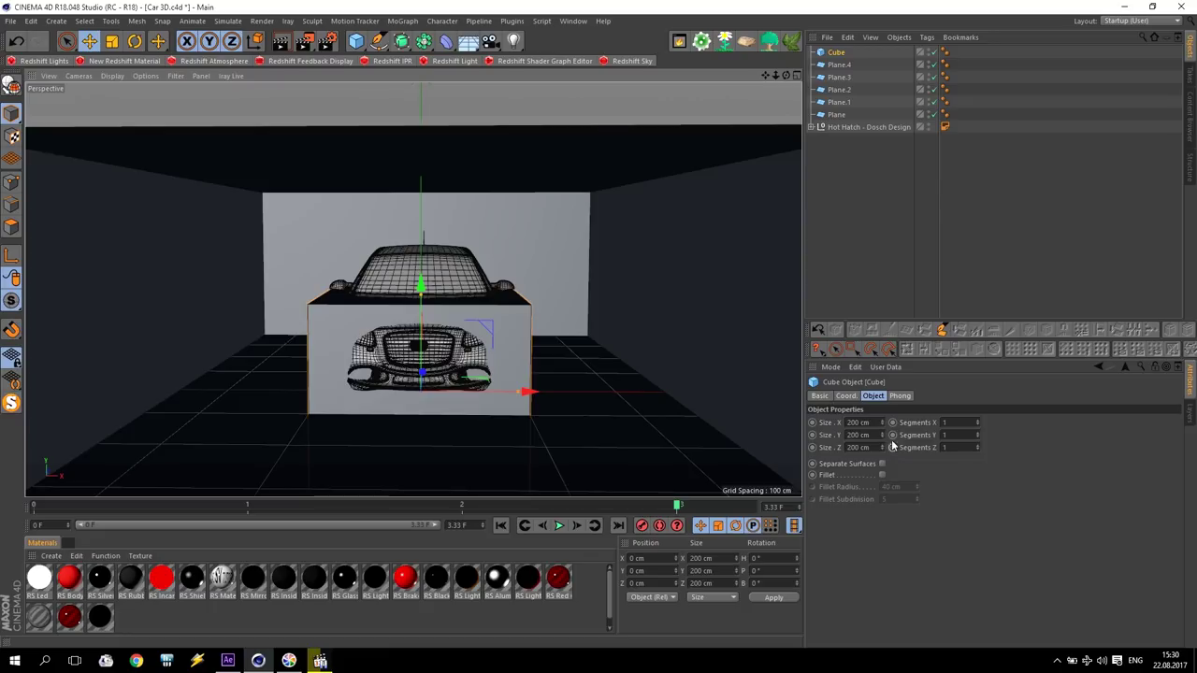
left_click_drag(882, 421, 666, 412)
type("500")
key("Return")
left_click_drag(882, 435, 882, 480)
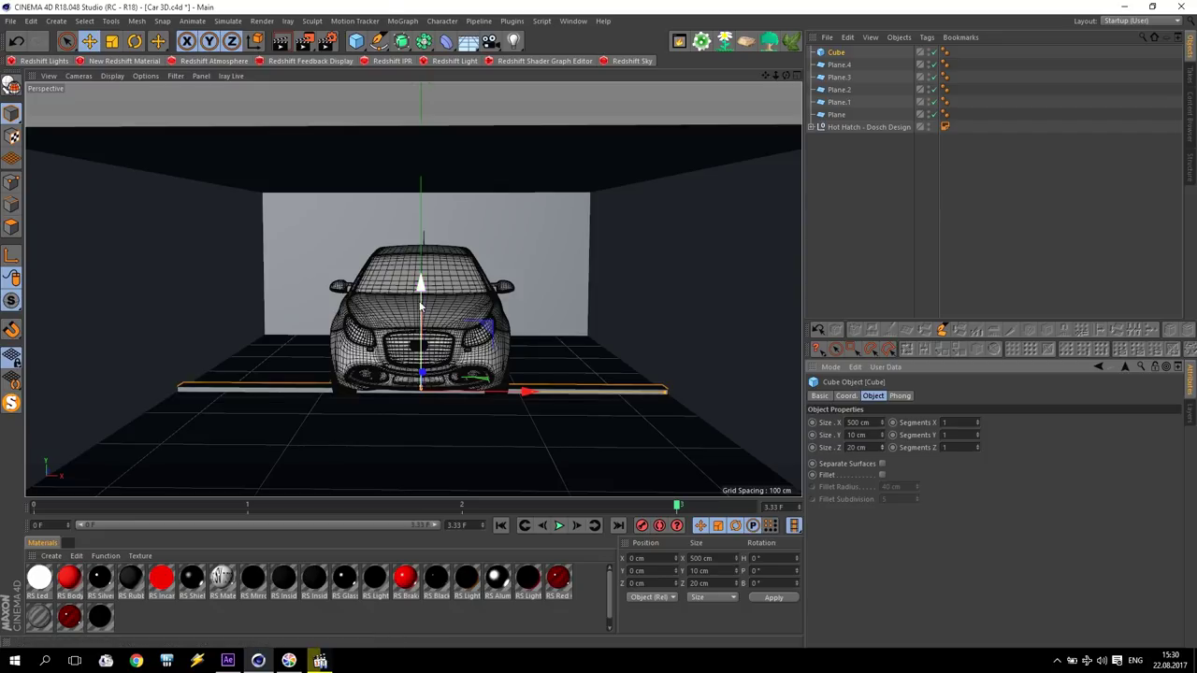
Step: Put the cube in a linear Cloner with P.Y 0 and P.Z 200 cm spacing
left_click(402, 21)
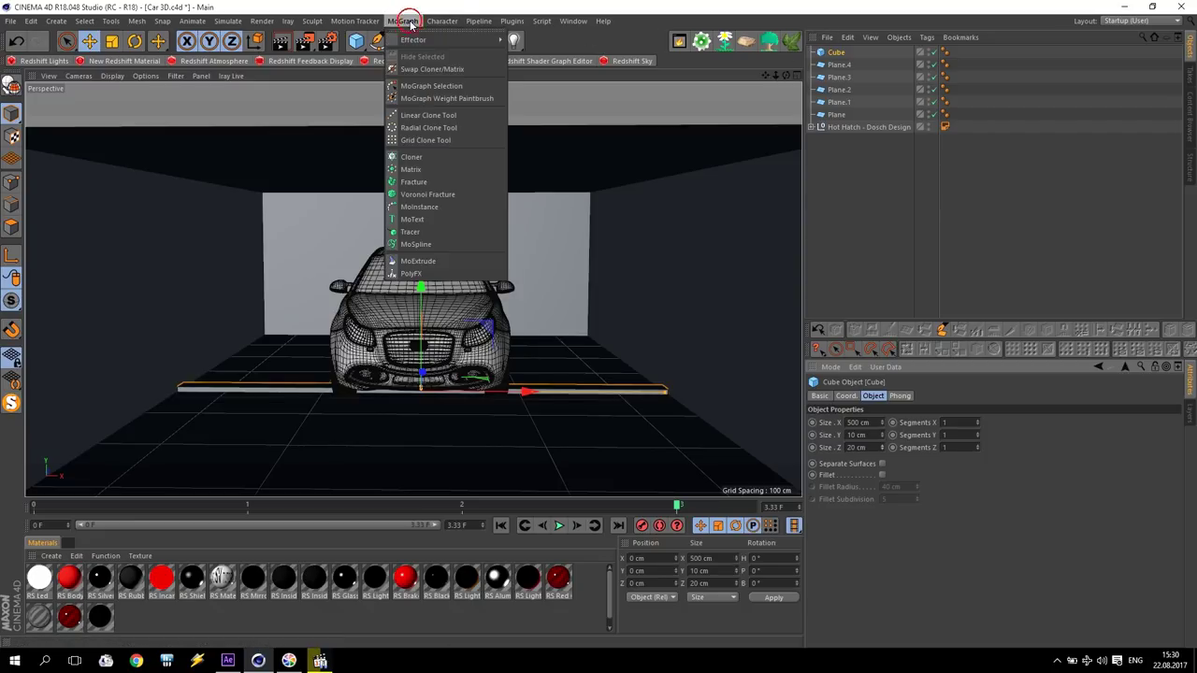
left_click(445, 156)
left_click_drag(854, 65, 840, 52)
left_click(838, 52)
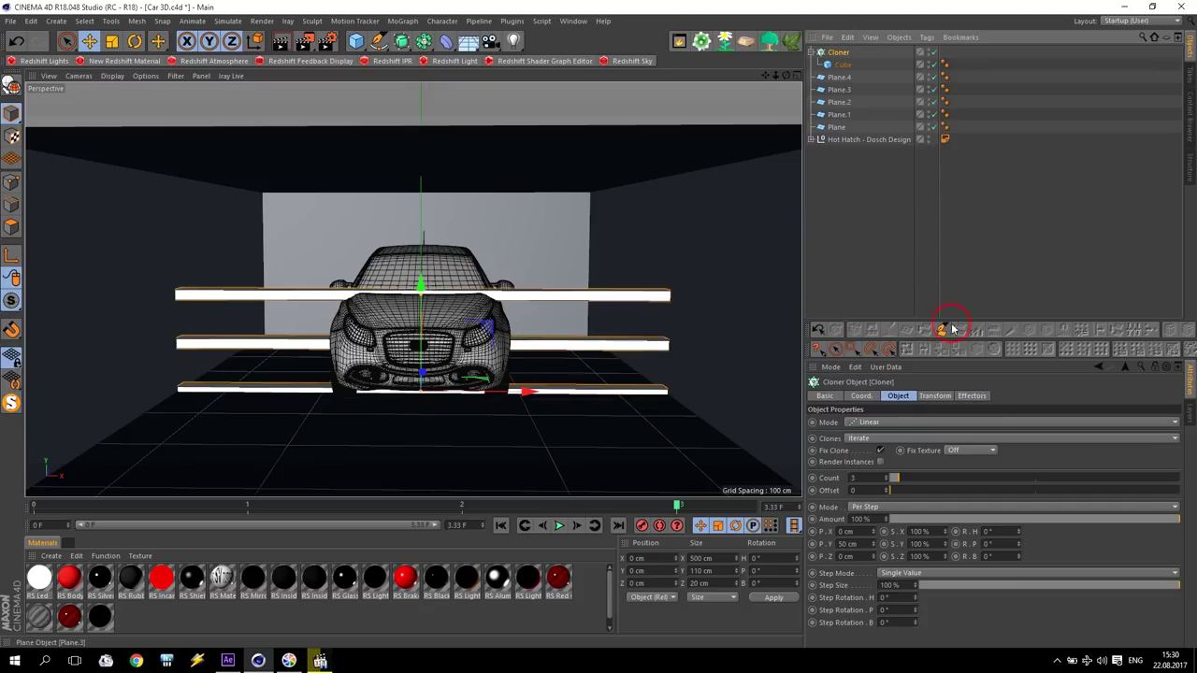
double_click(846, 544)
type("0")
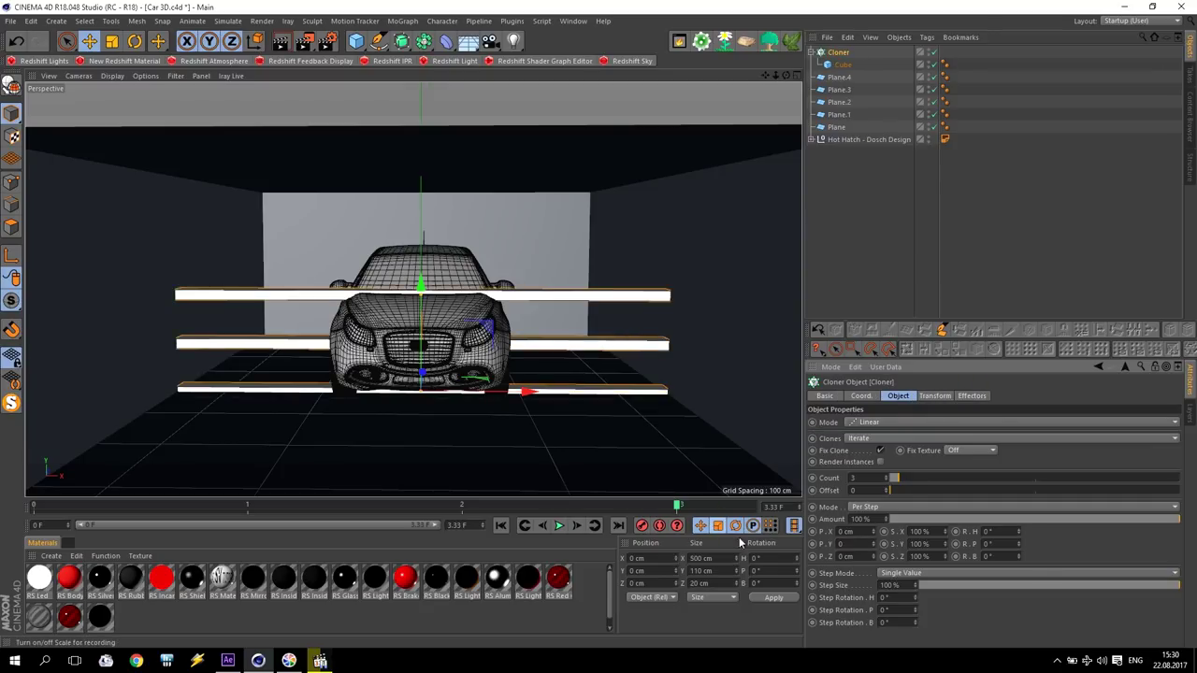
key("Tab")
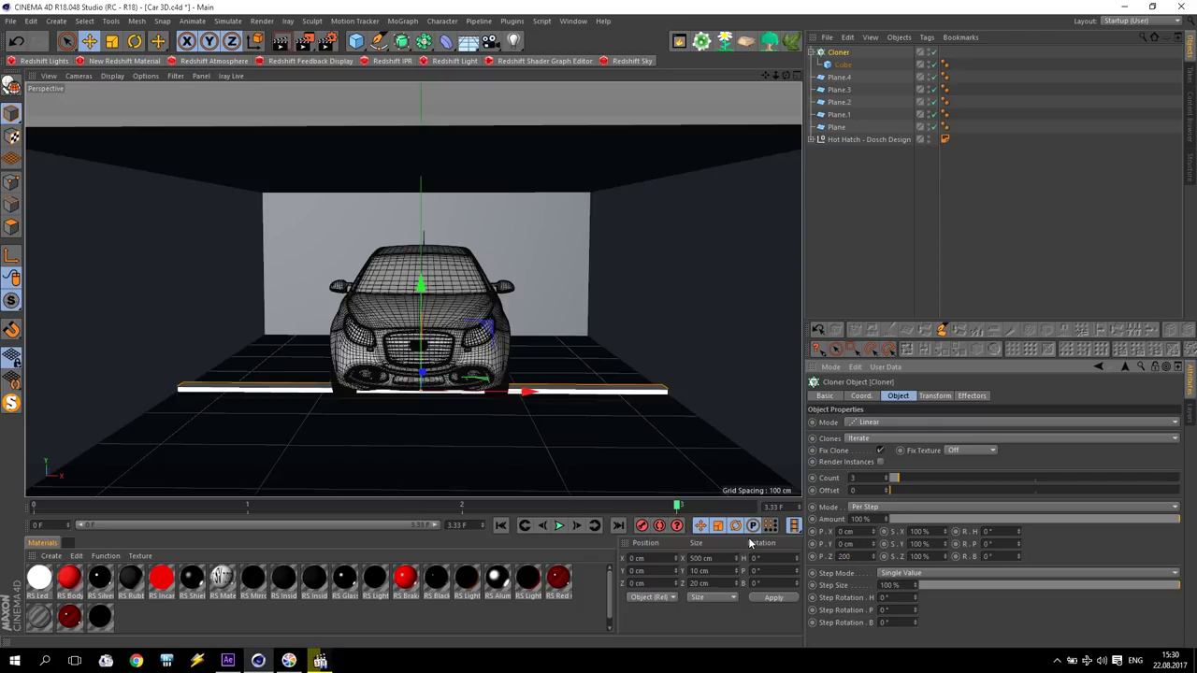
key("Return")
Step: Shift the cloned light planes along the car and raise them to about Y 215.52 cm
middle_click(462, 354)
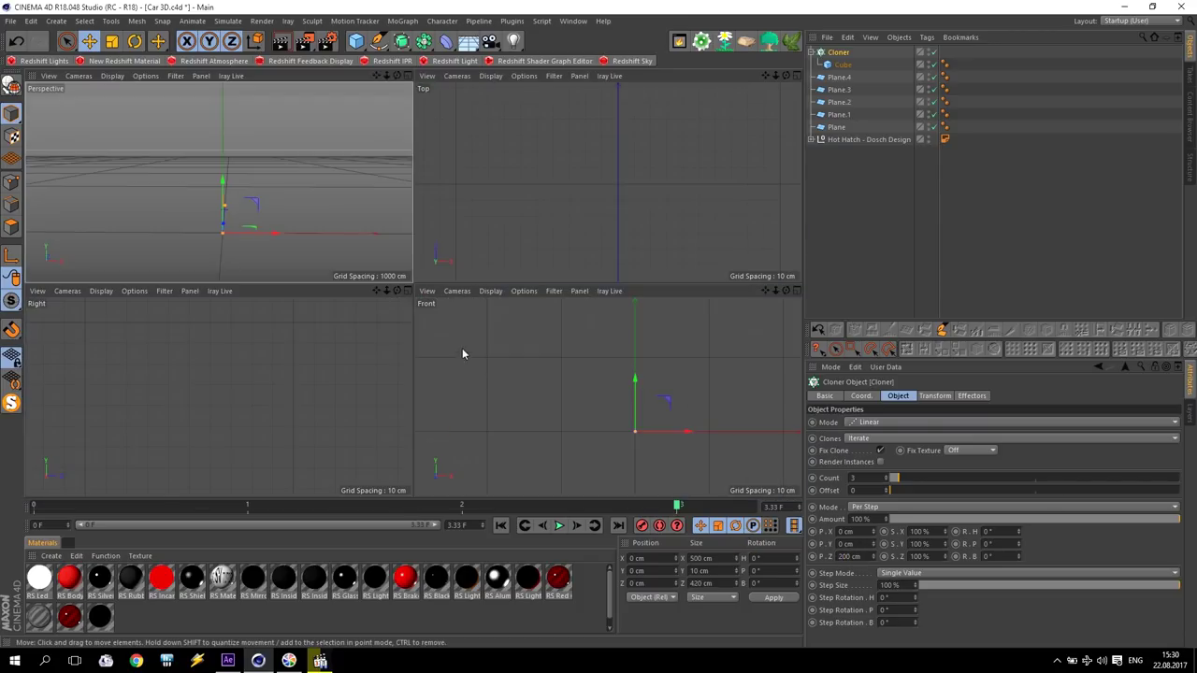
scroll(598, 374, "down", 3)
scroll(645, 164, "down", 4)
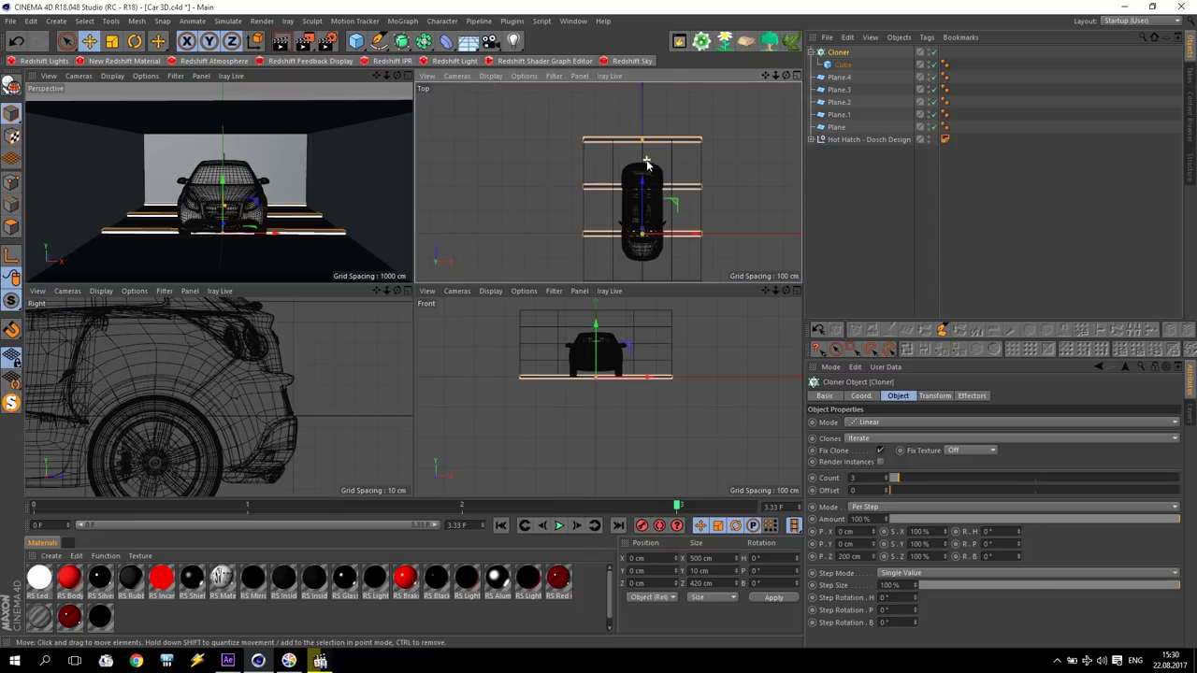
middle_click_drag(645, 163, 640, 150)
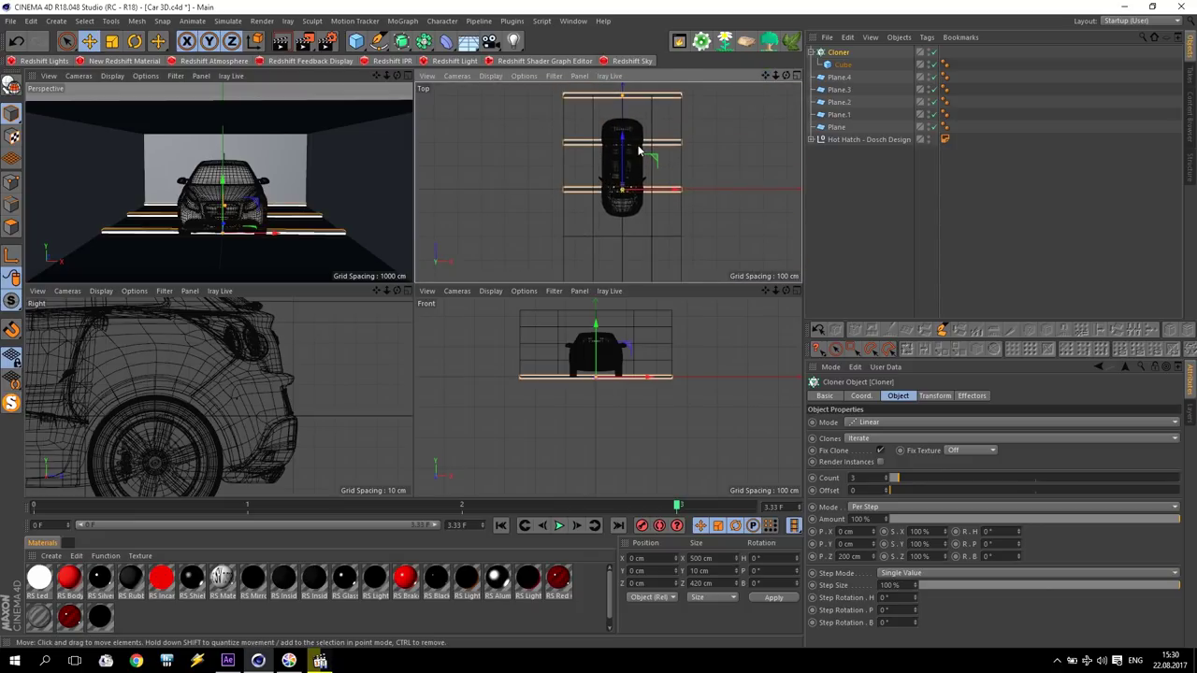
left_click_drag(638, 144, 625, 237)
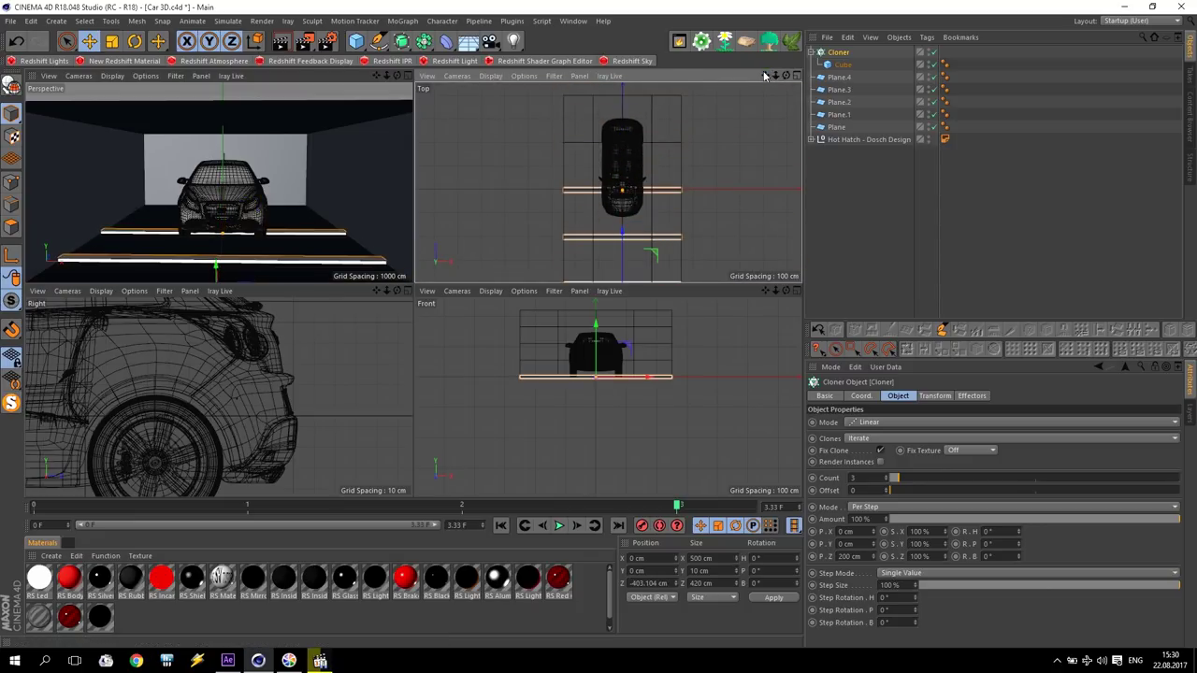
left_click_drag(765, 75, 708, 113)
scroll(569, 240, "up", 3)
left_click_drag(601, 340, 598, 301)
scroll(608, 327, "up", 4)
scroll(627, 345, "up", 2)
left_click_drag(625, 347, 627, 292)
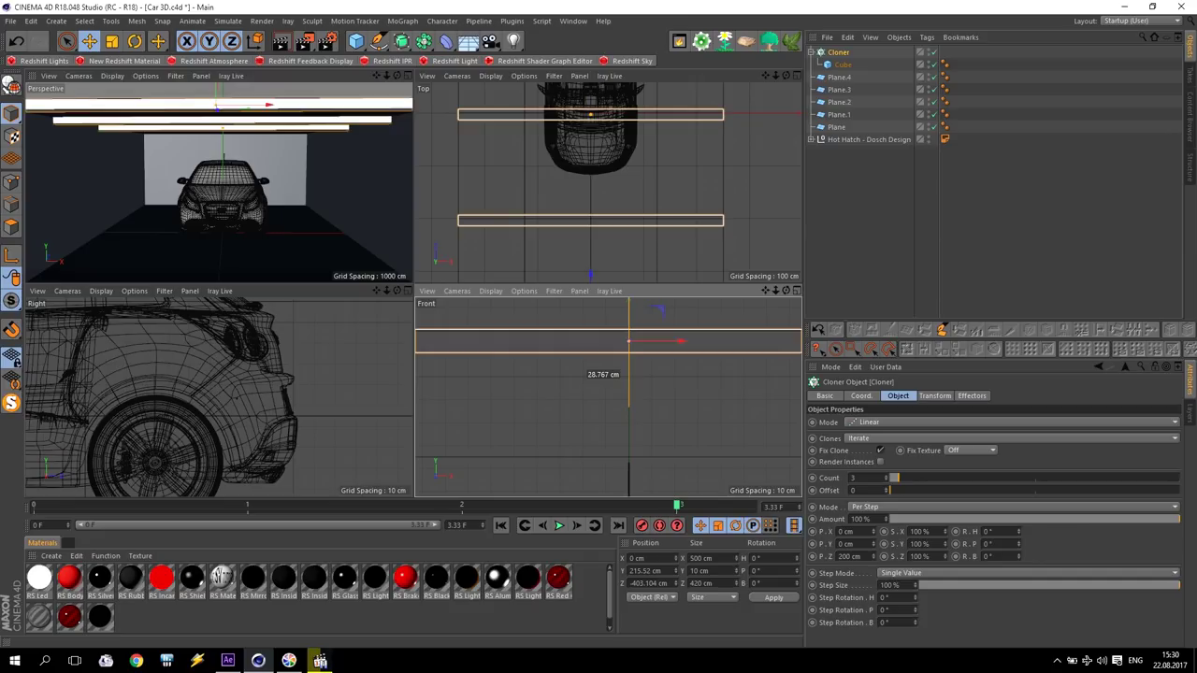
Step: Enable Fillet on the cloner's cube with a 2 cm radius
left_click(845, 64)
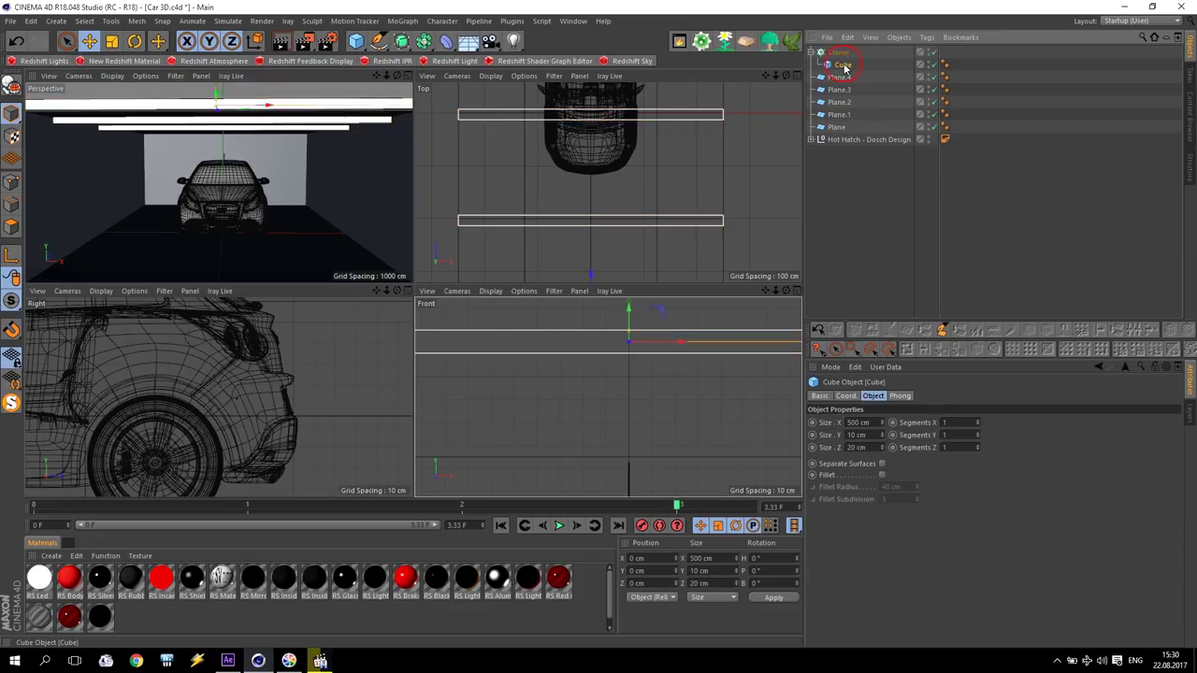
left_click(882, 476)
type("1")
key("Return")
left_click(899, 497)
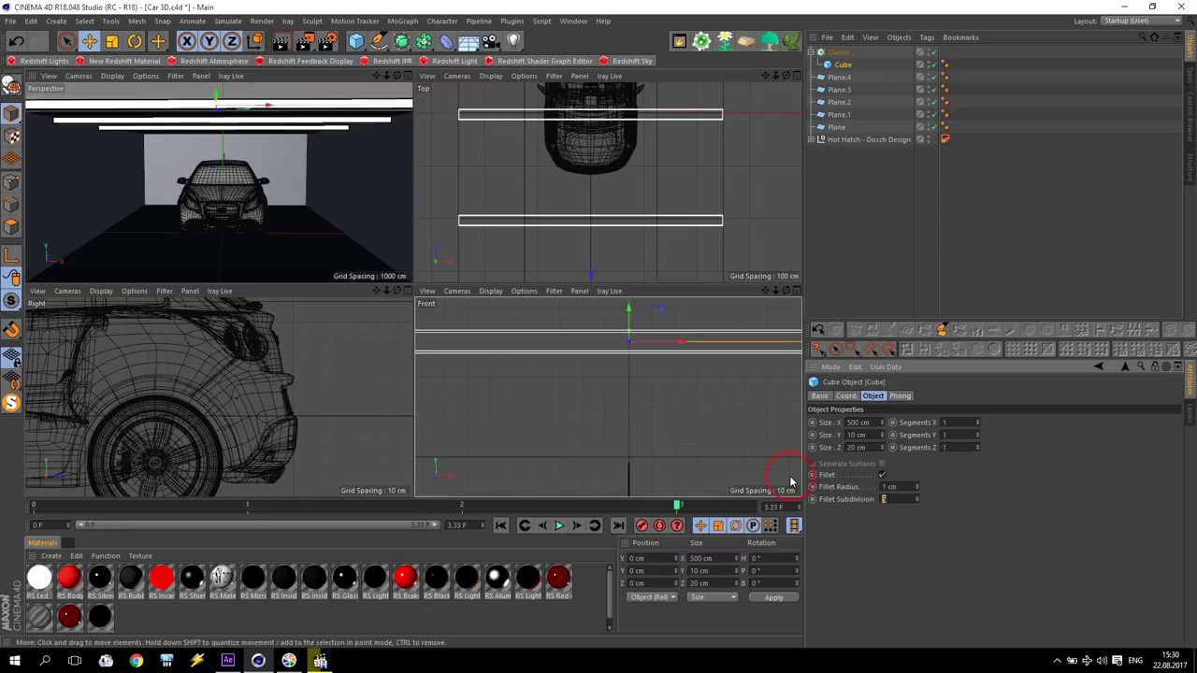
type("2")
key("Return")
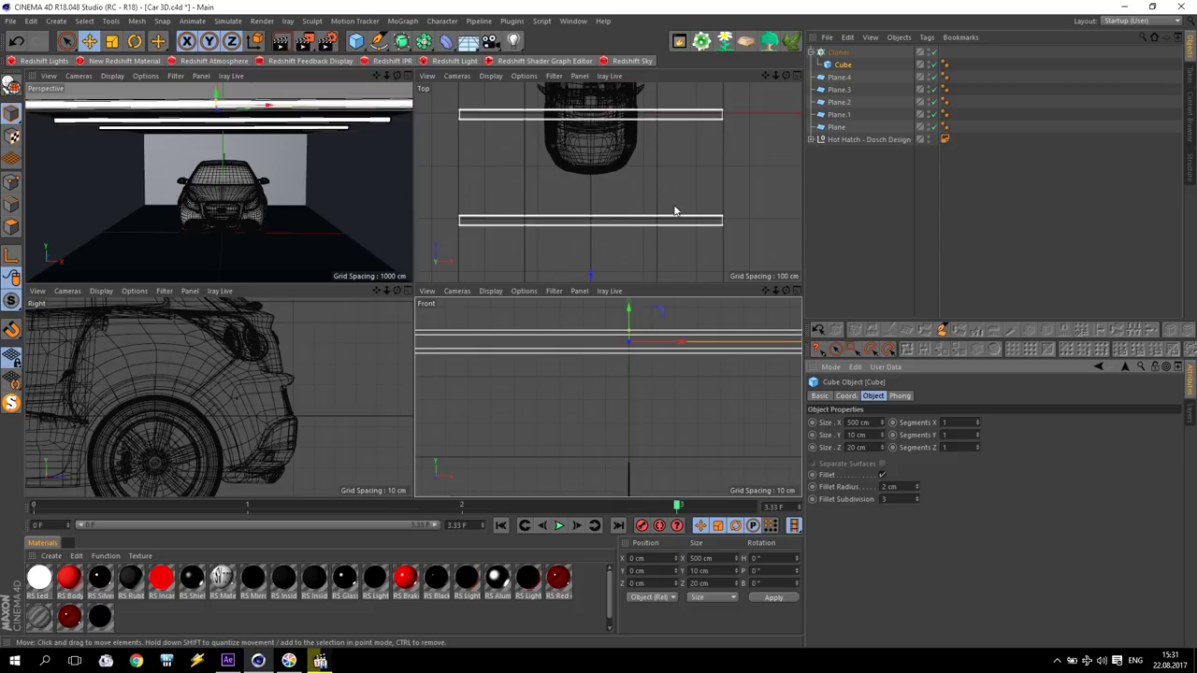
Step: Set the Cloner count to 5 and frame all the planes over the car
scroll(649, 187, "down", 4)
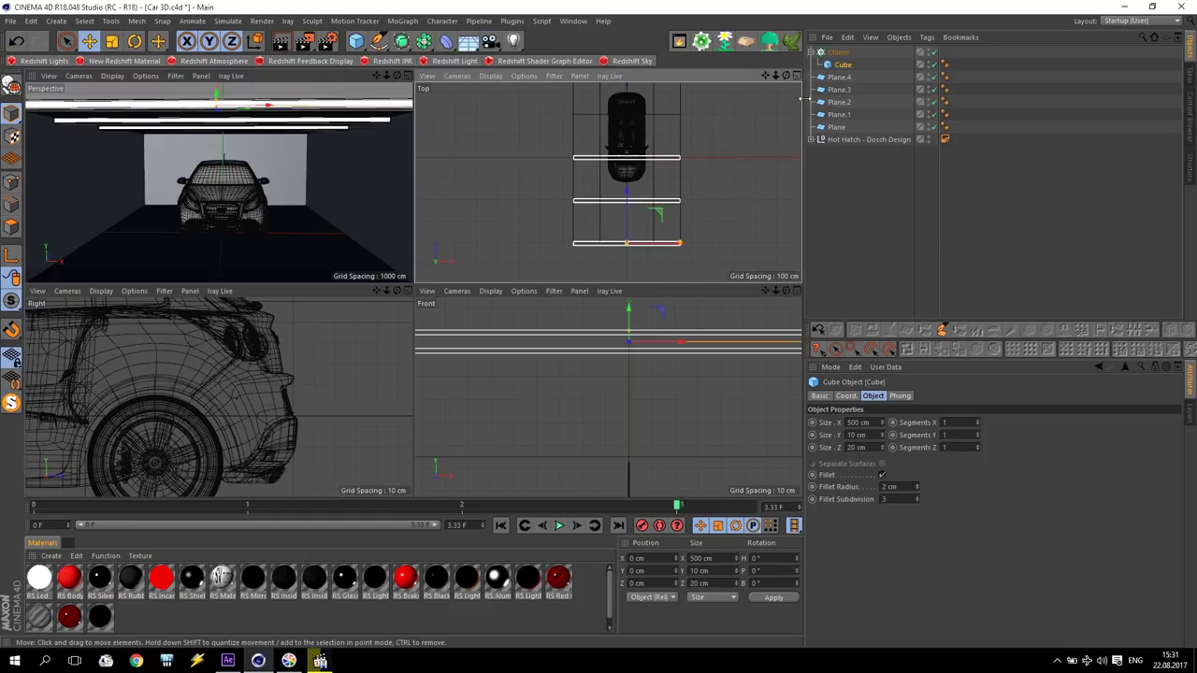
left_click(835, 52)
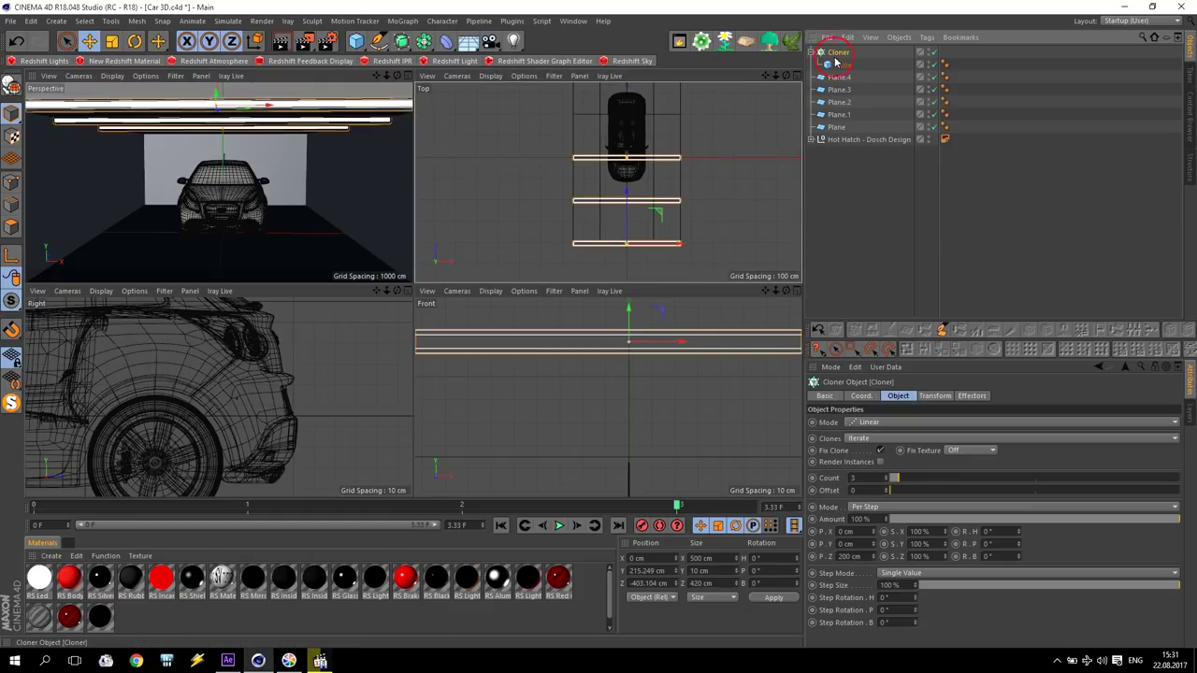
left_click(887, 477)
left_click_drag(765, 74, 611, 165)
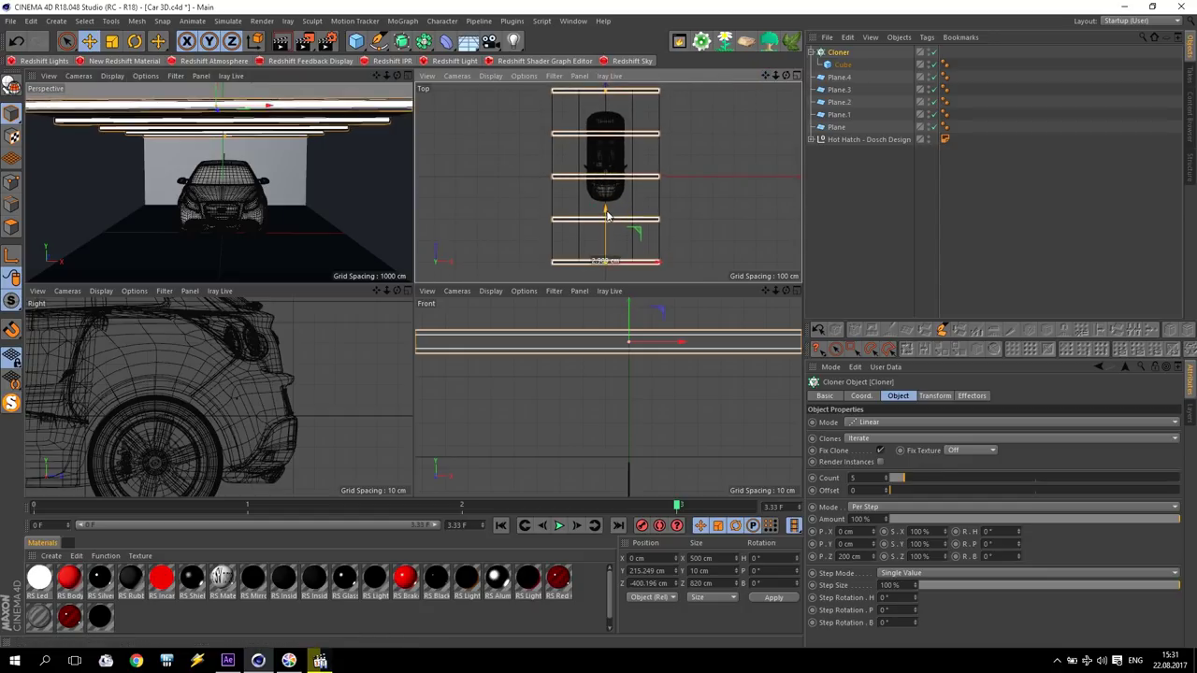
scroll(653, 95, "up", 5)
scroll(654, 92, "up", 3)
scroll(660, 134, "down", 3)
mouse_move(775, 75)
left_mouse_down()
mouse_move(741, 129)
mouse_move(779, 93)
mouse_move(768, 81)
left_mouse_up()
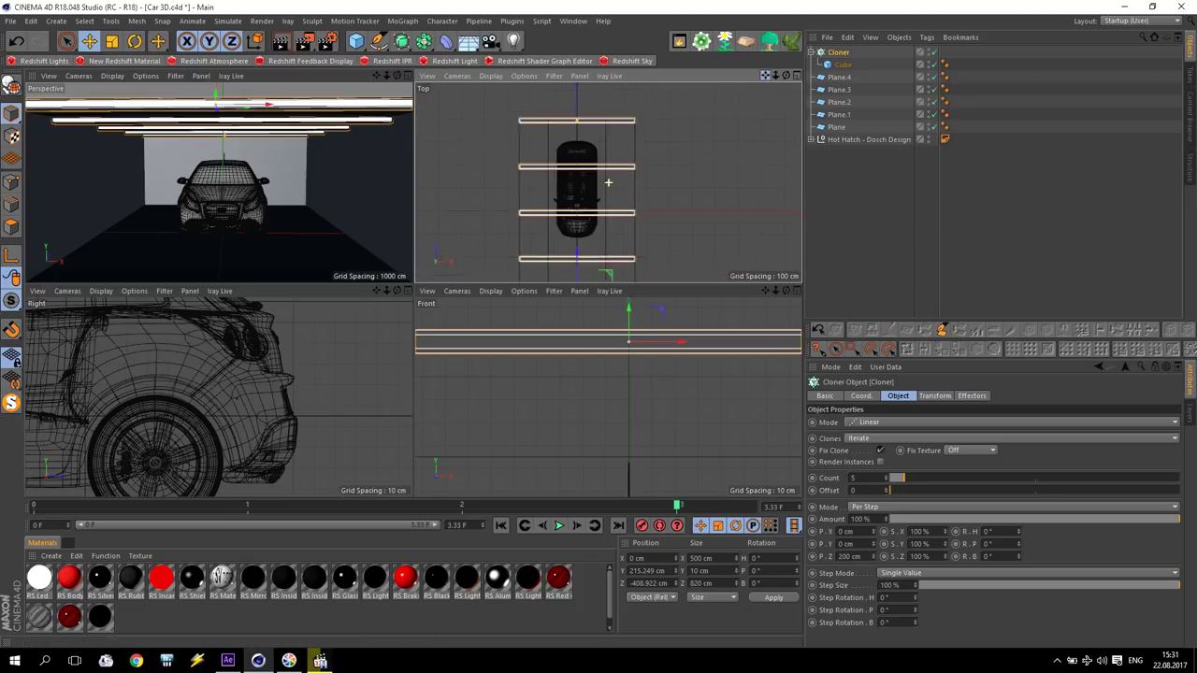
left_click_drag(608, 182, 702, 159)
left_click(701, 165)
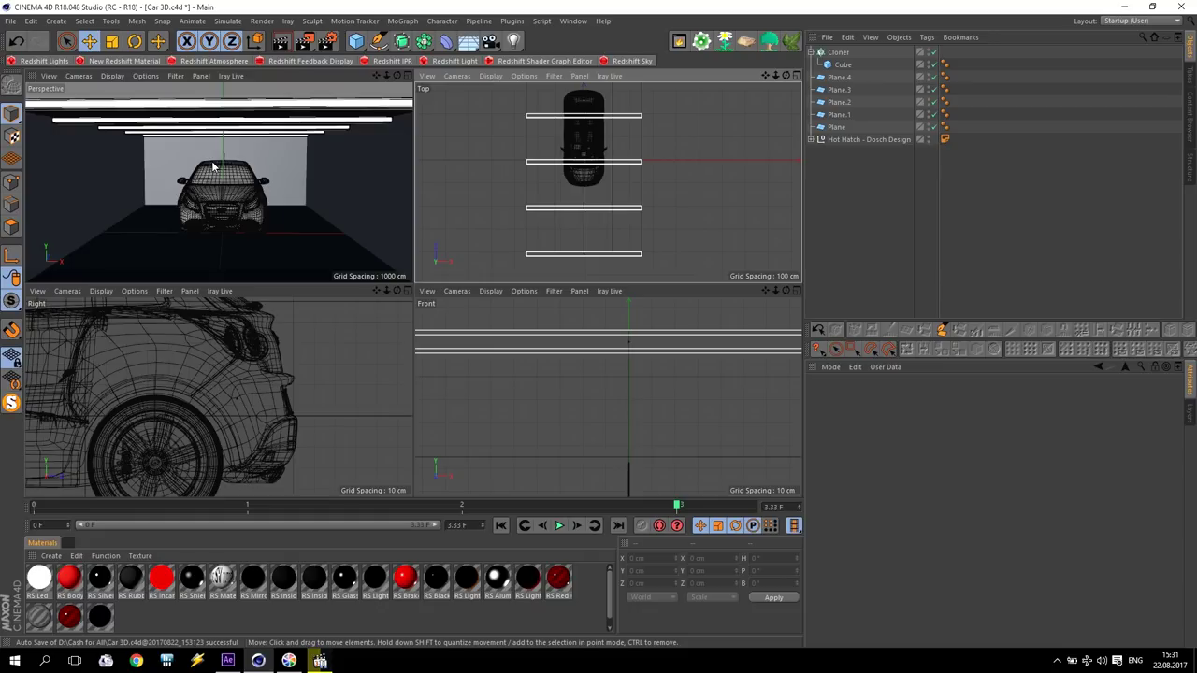
Step: Maximize the Perspective view and frame the car beneath the five ceiling light strips
middle_click(262, 215)
scroll(524, 258, "up", 5)
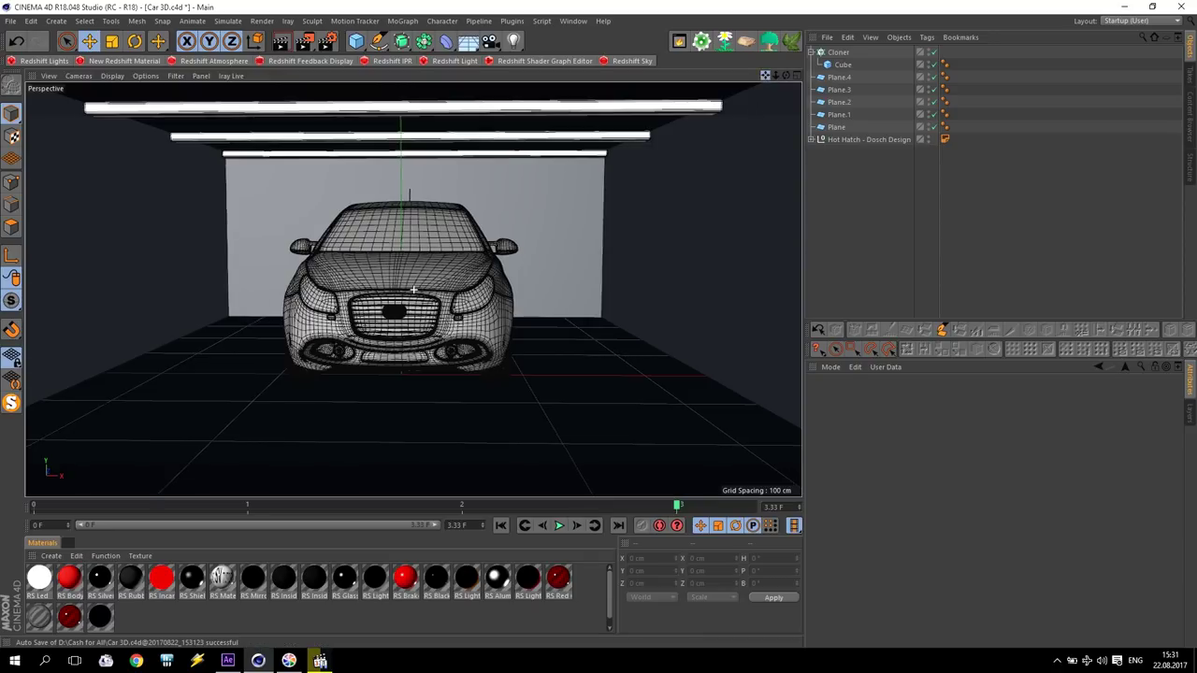
middle_click_drag(524, 258, 628, 181, "alt")
scroll(538, 270, "up", 1)
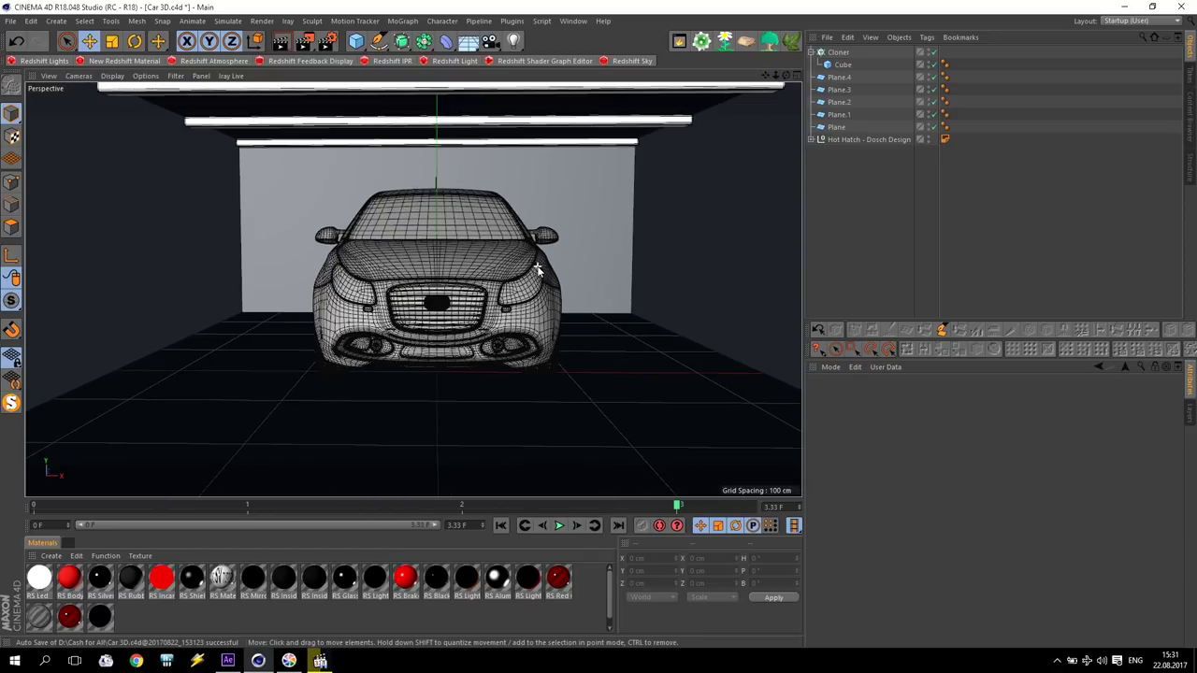
left_click_drag(519, 292, 414, 290, "alt")
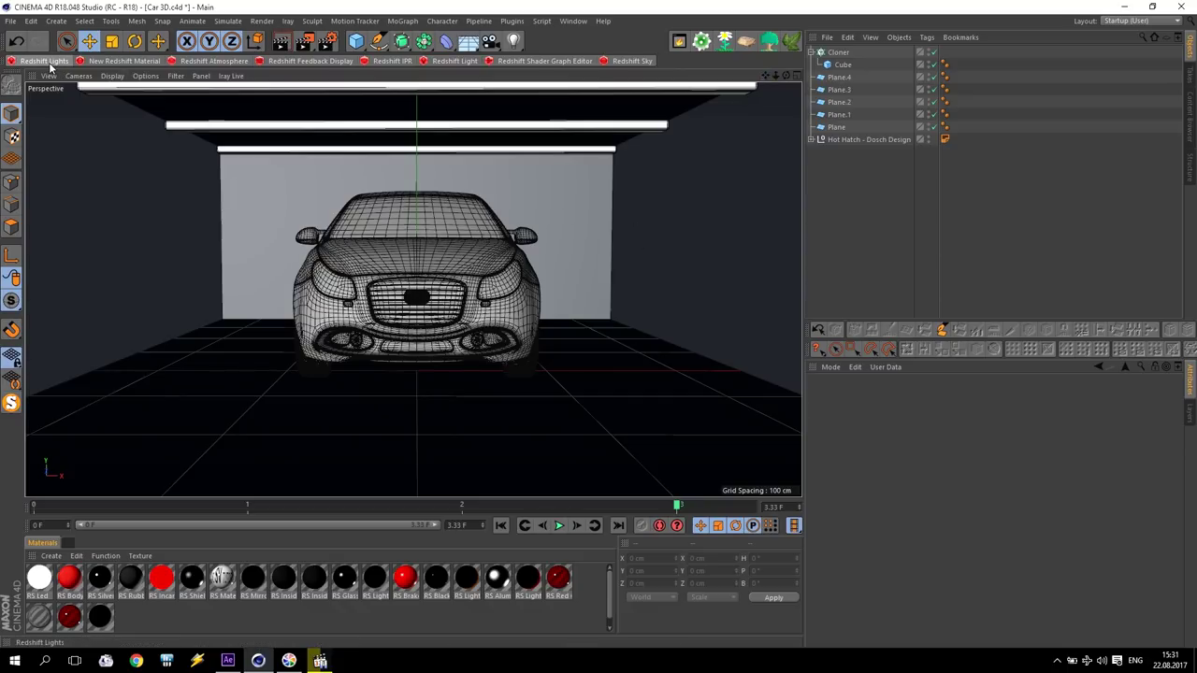
Step: Review Redshift render settings, keeping bucket size 256 and bucket order Spiral
left_click(326, 40)
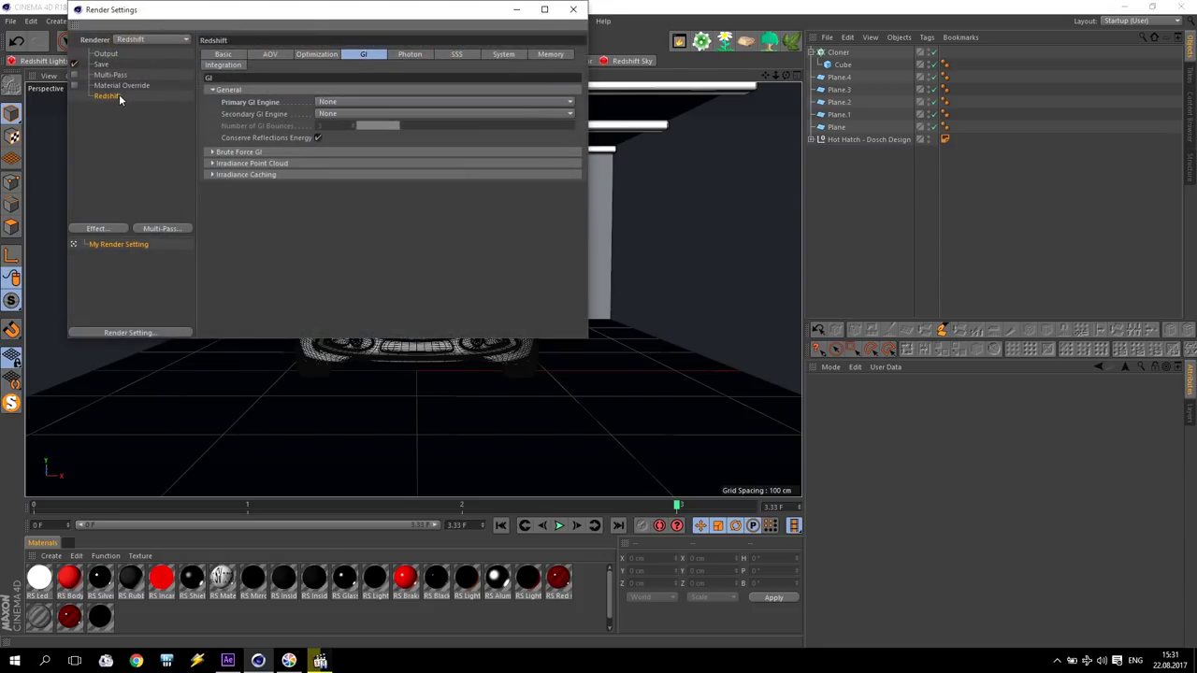
left_click(222, 54)
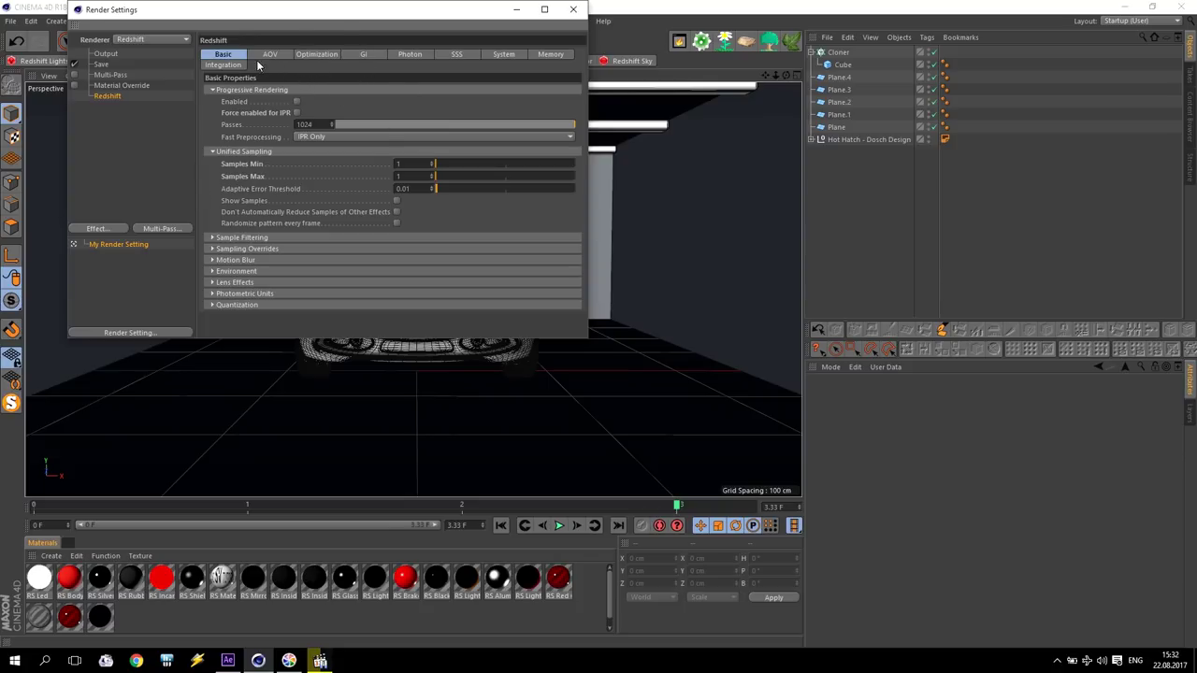
left_click(499, 56)
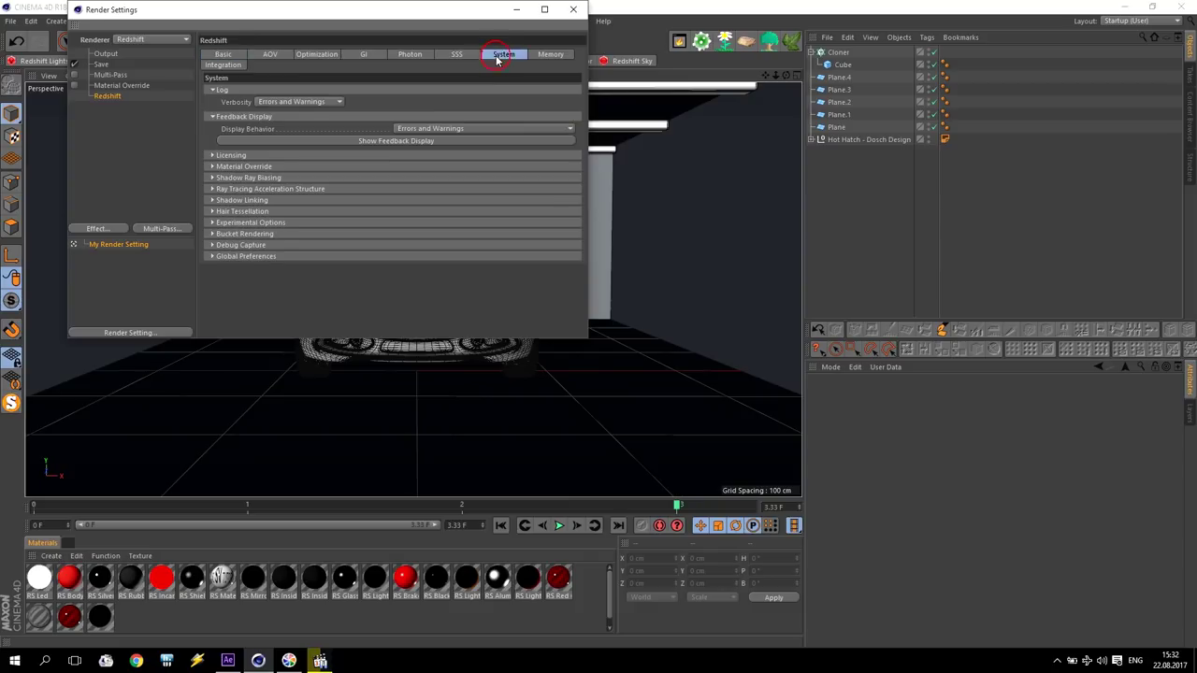
left_click(243, 233)
left_click(294, 246)
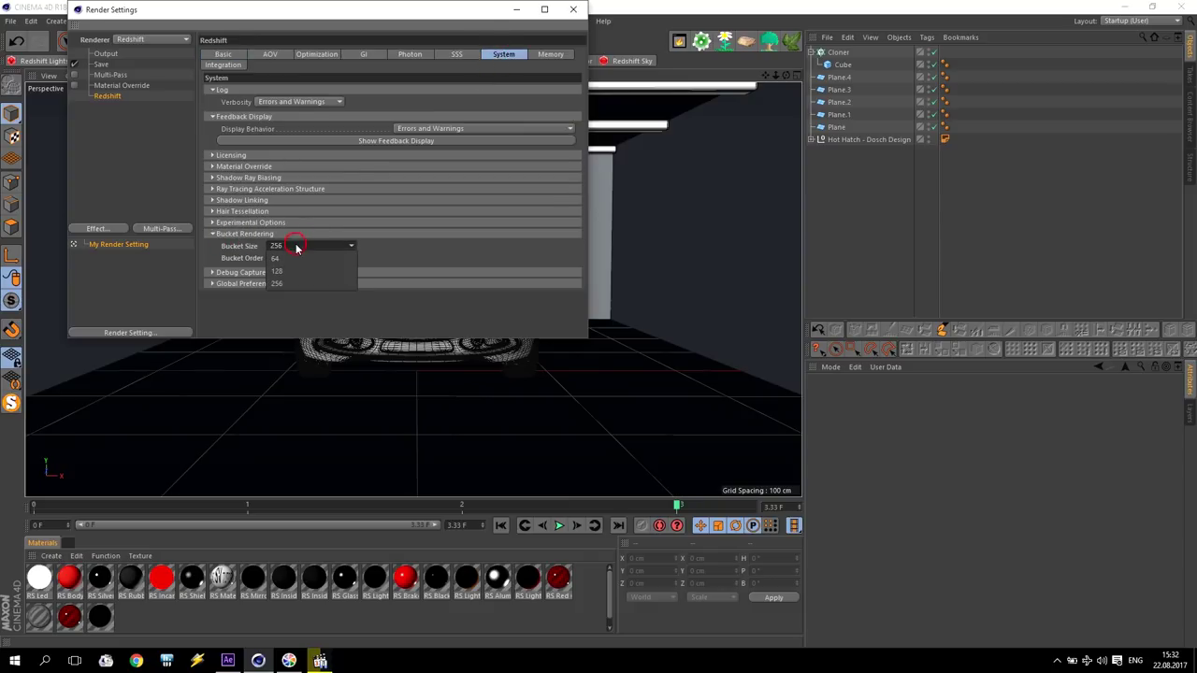
left_click(292, 283)
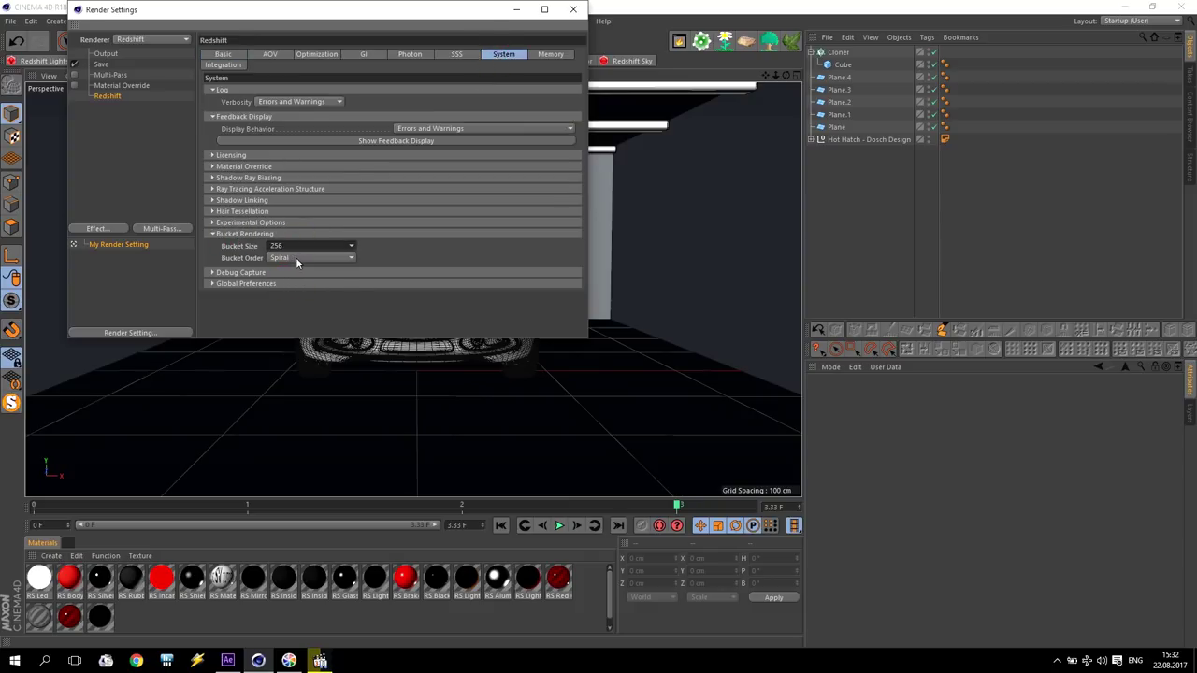
left_click(297, 261)
left_click(291, 281)
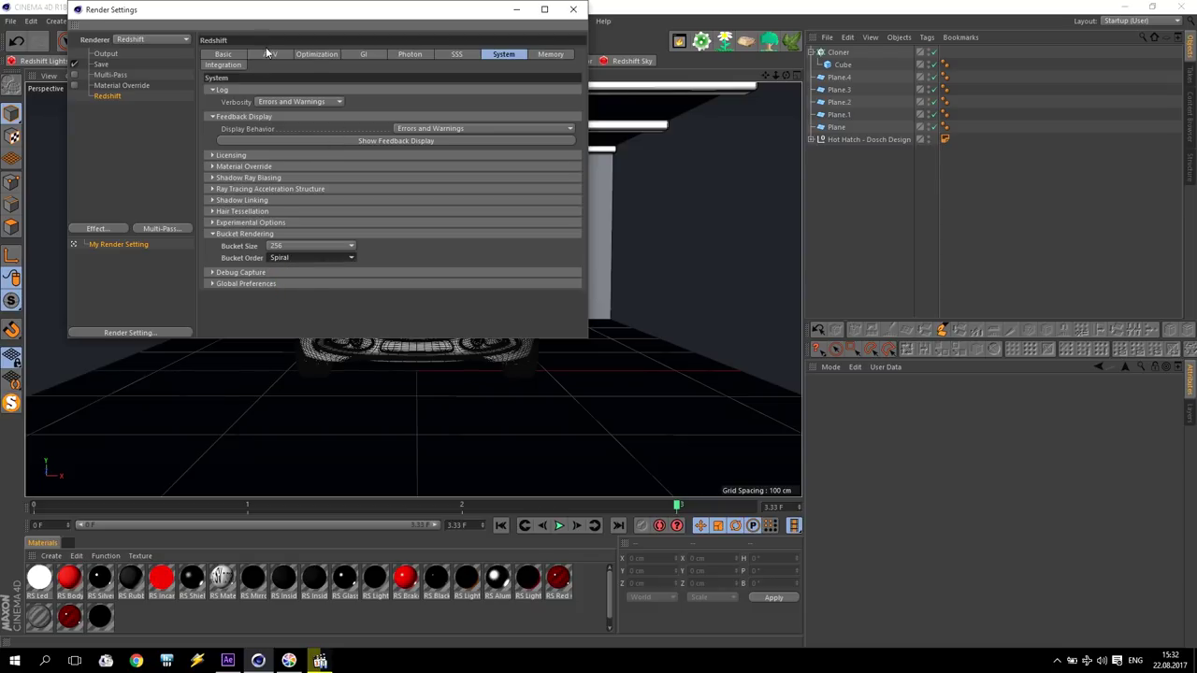
Step: Leave the primary GI engine as None and close Render Settings
left_click(365, 54)
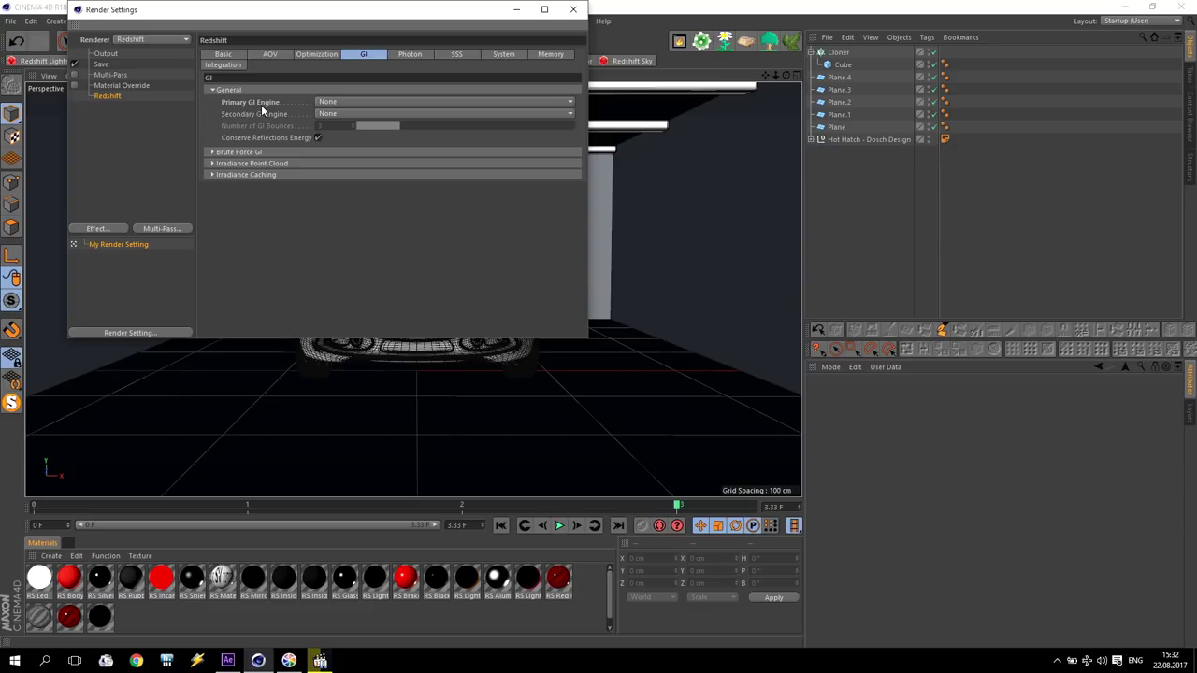
left_click(334, 103)
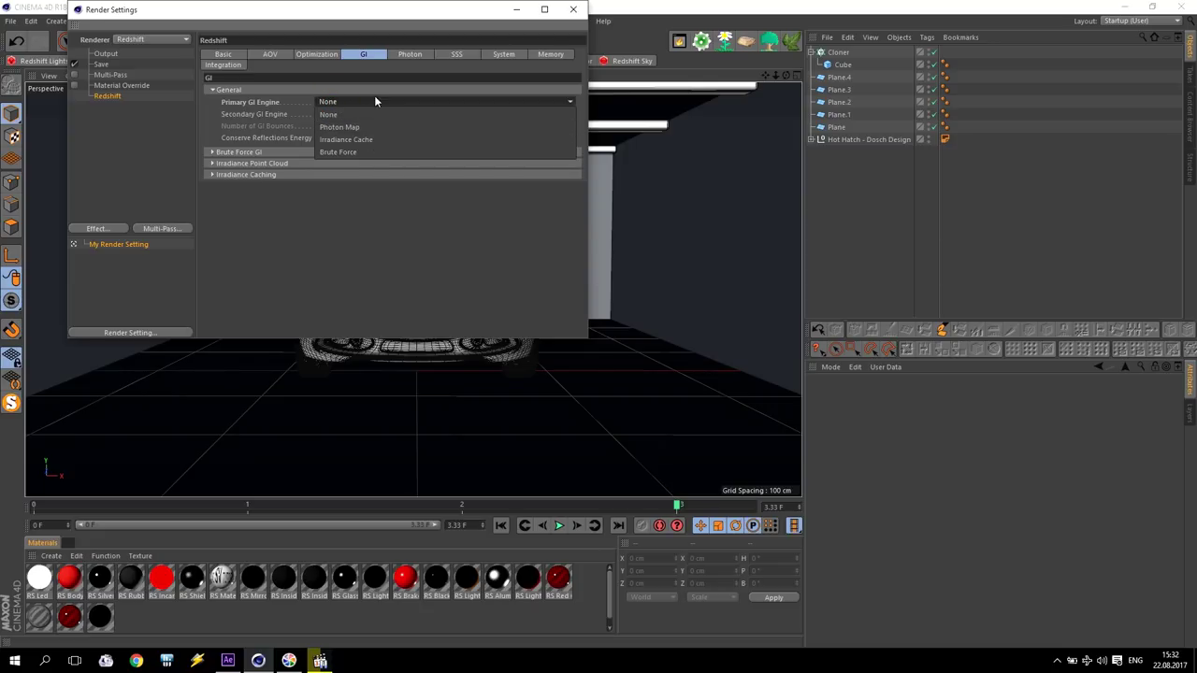
left_click(372, 101)
left_click(574, 12)
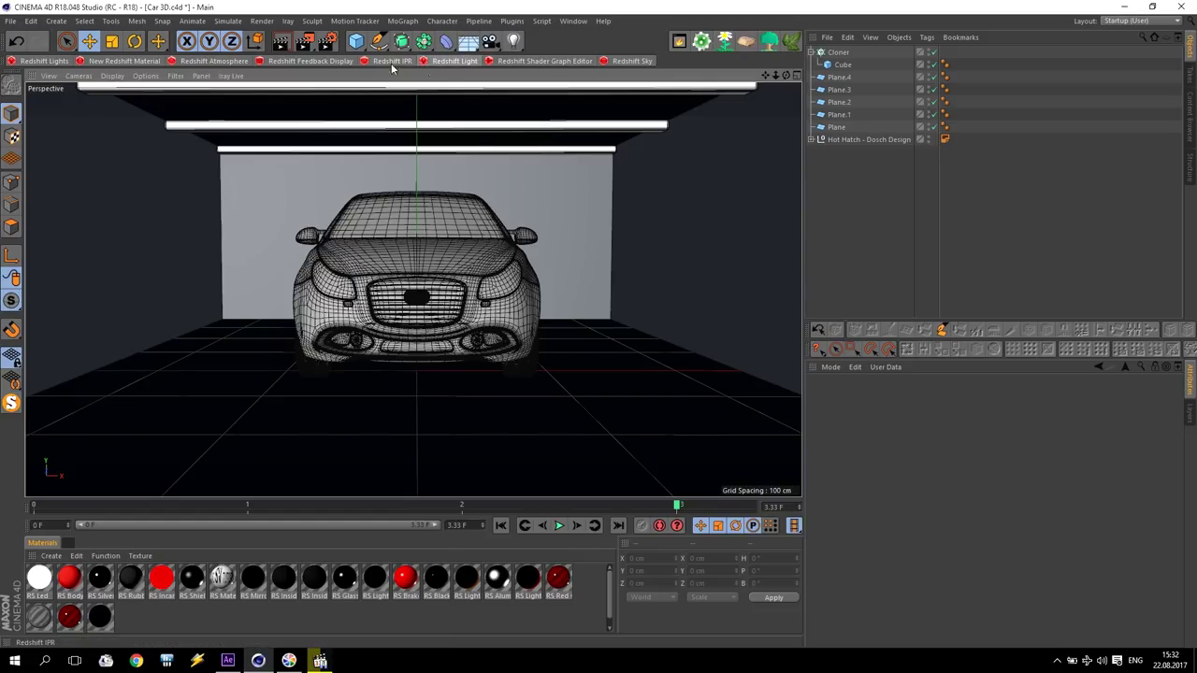
Step: Tick Default Light on Redshift's Integration tab and close Render Settings
left_click(327, 41)
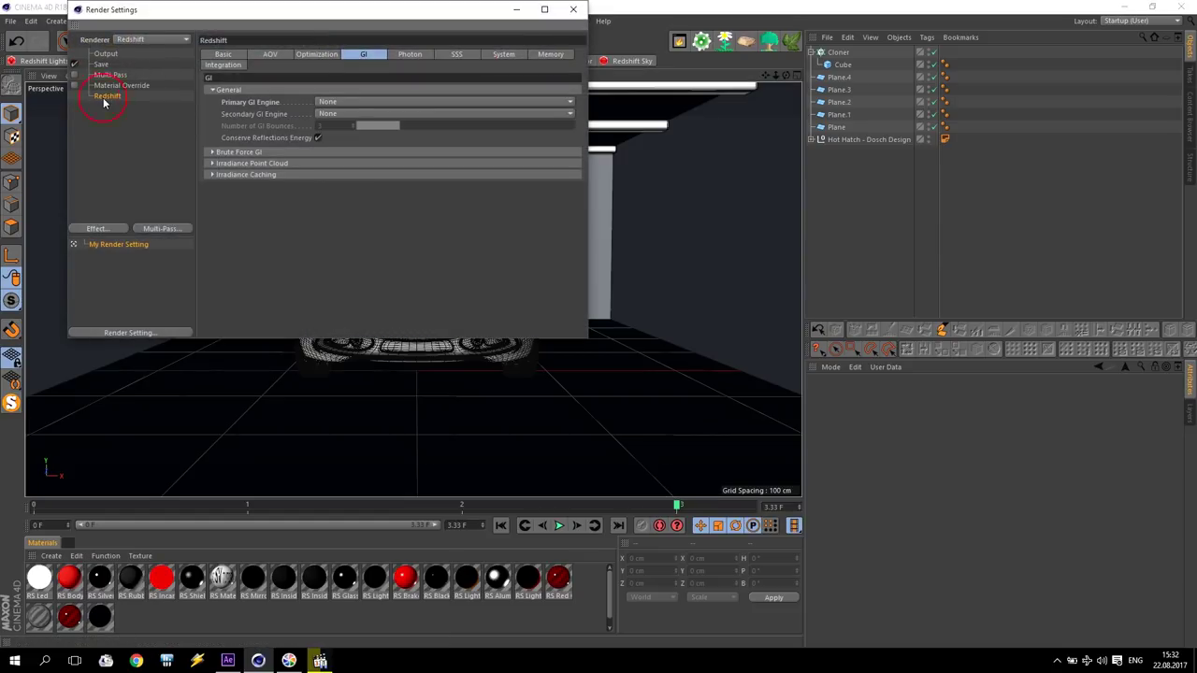
left_click(226, 67)
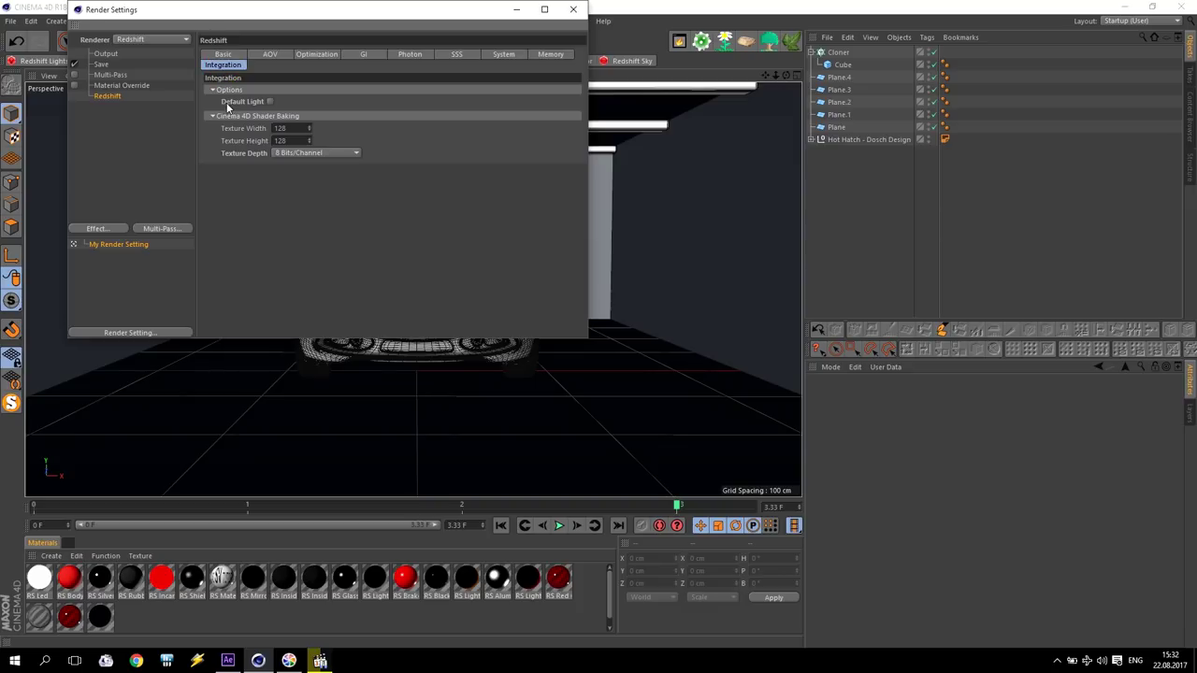
left_click(270, 101)
left_click(574, 9)
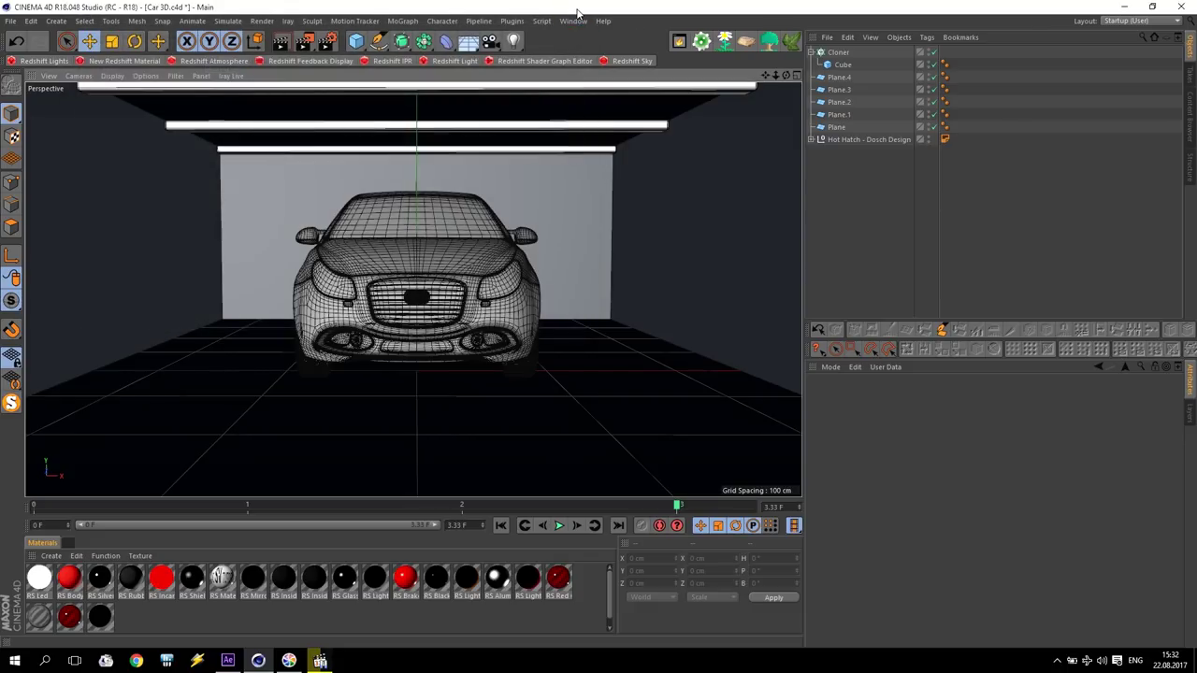
left_click(391, 62)
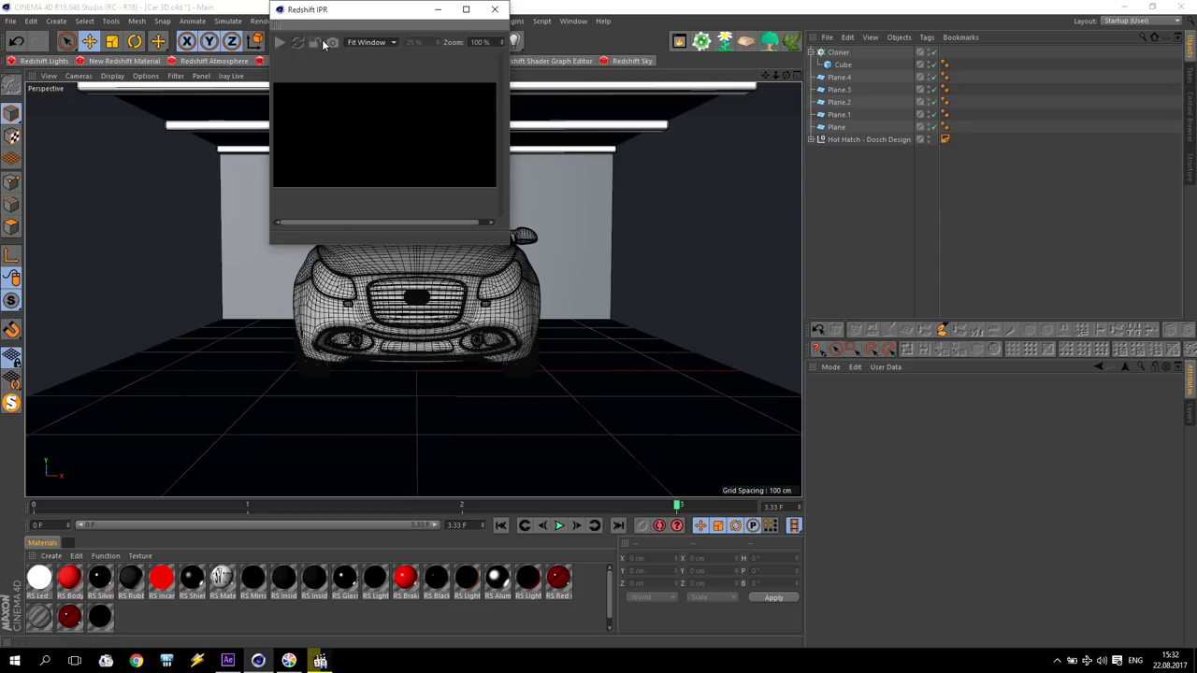
left_click(282, 45)
left_click_drag(342, 10, 105, 96)
left_click_drag(270, 330, 620, 491)
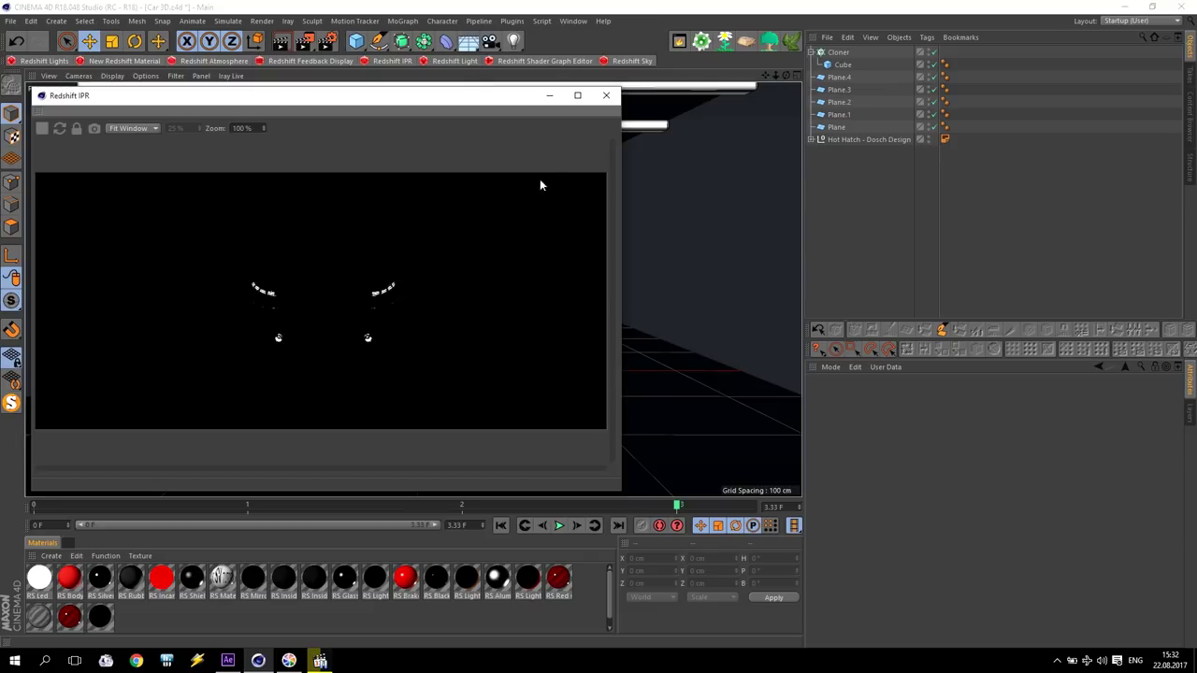
left_click(606, 95)
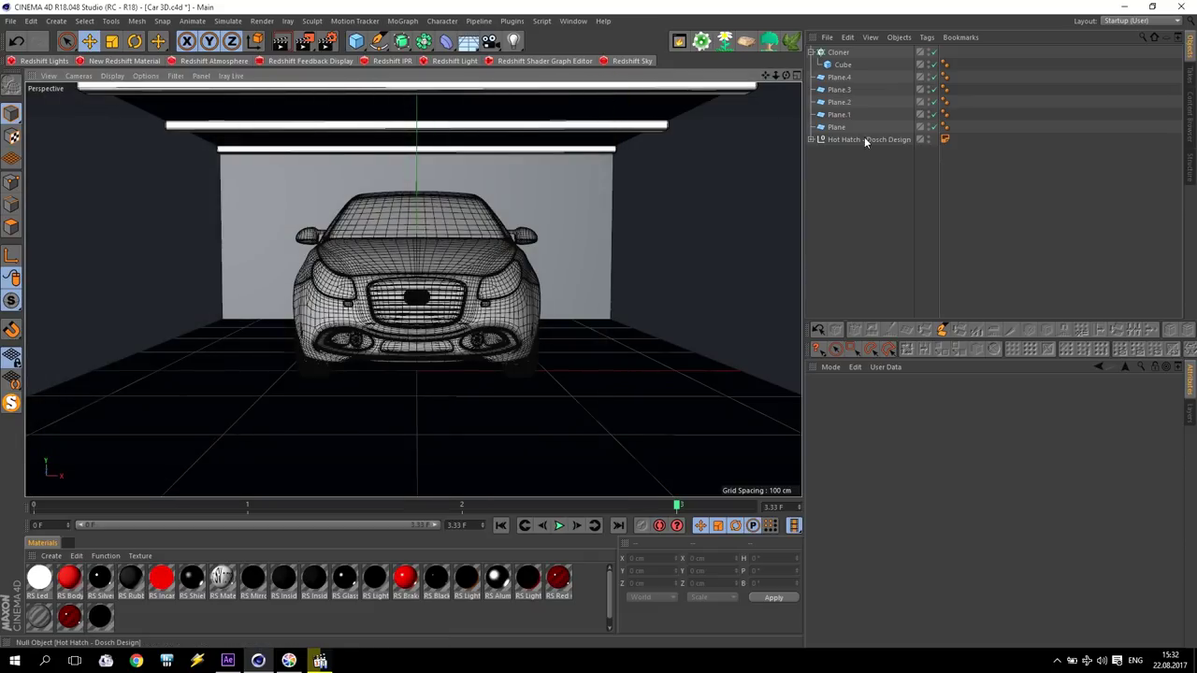
Step: Apply the RS Led material to the LEDs object inside Front Lights & Grill
left_click(812, 139)
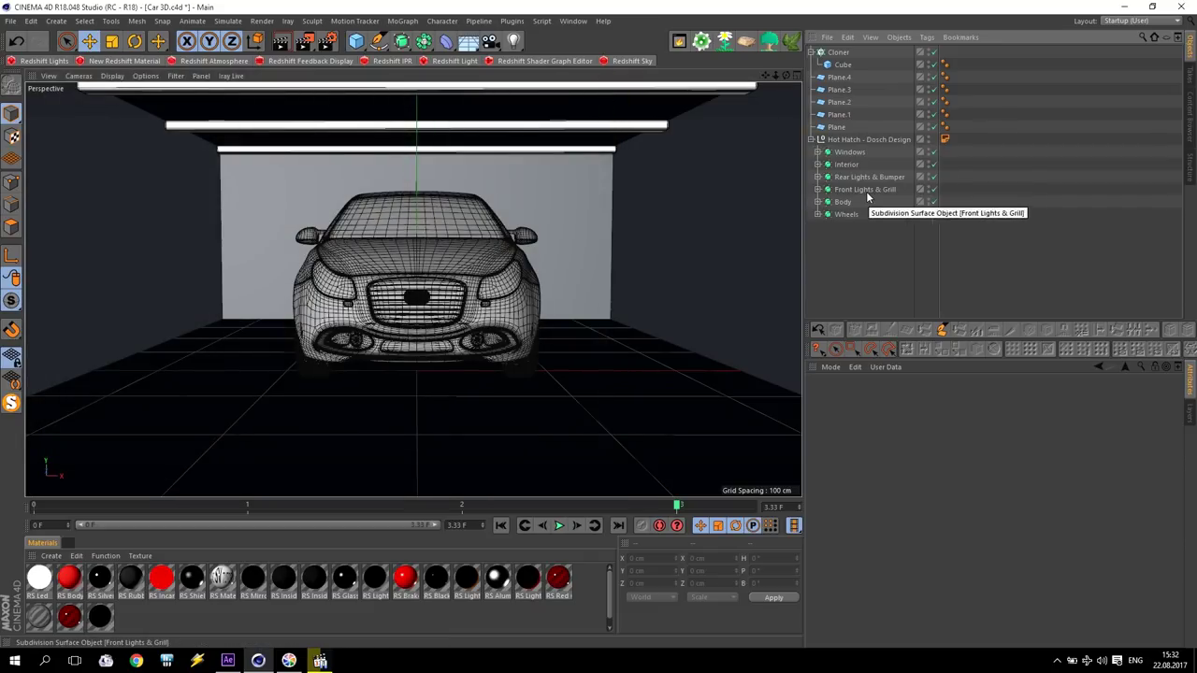
left_click(818, 190)
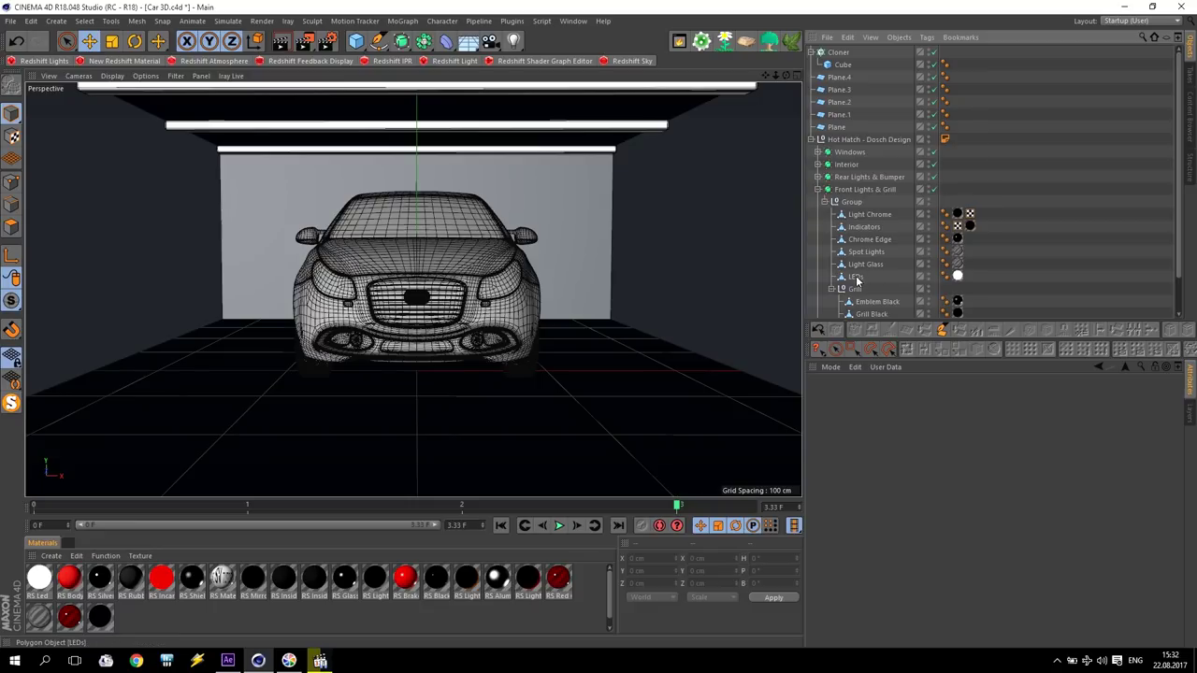
left_click(904, 277)
left_click_drag(957, 277, 957, 277)
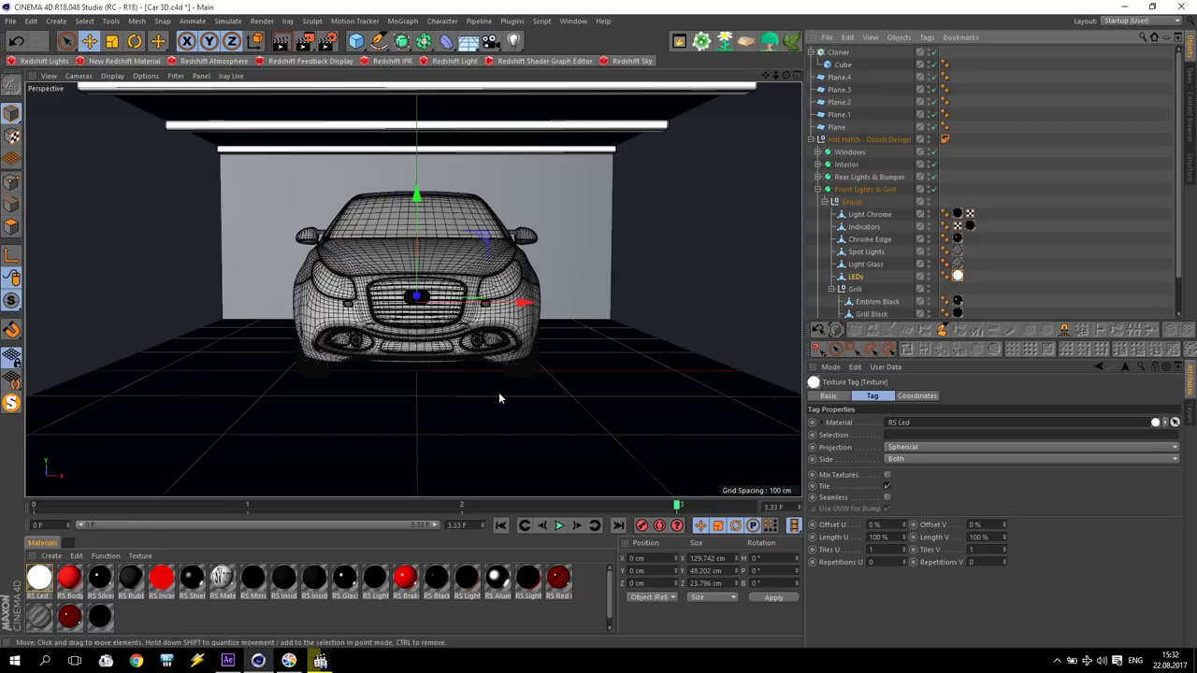
Step: Browse the Redshift material types without adding one, then delete the RS Led material
left_click(51, 555)
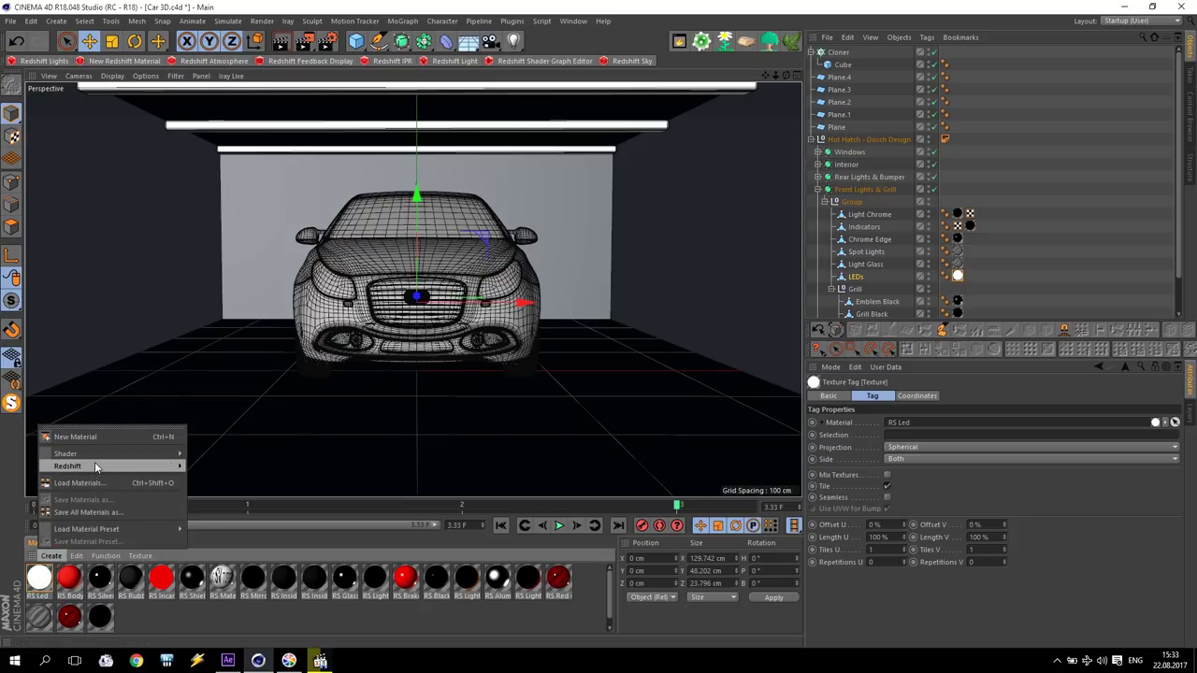
mouse_move(168, 466)
mouse_move(224, 465)
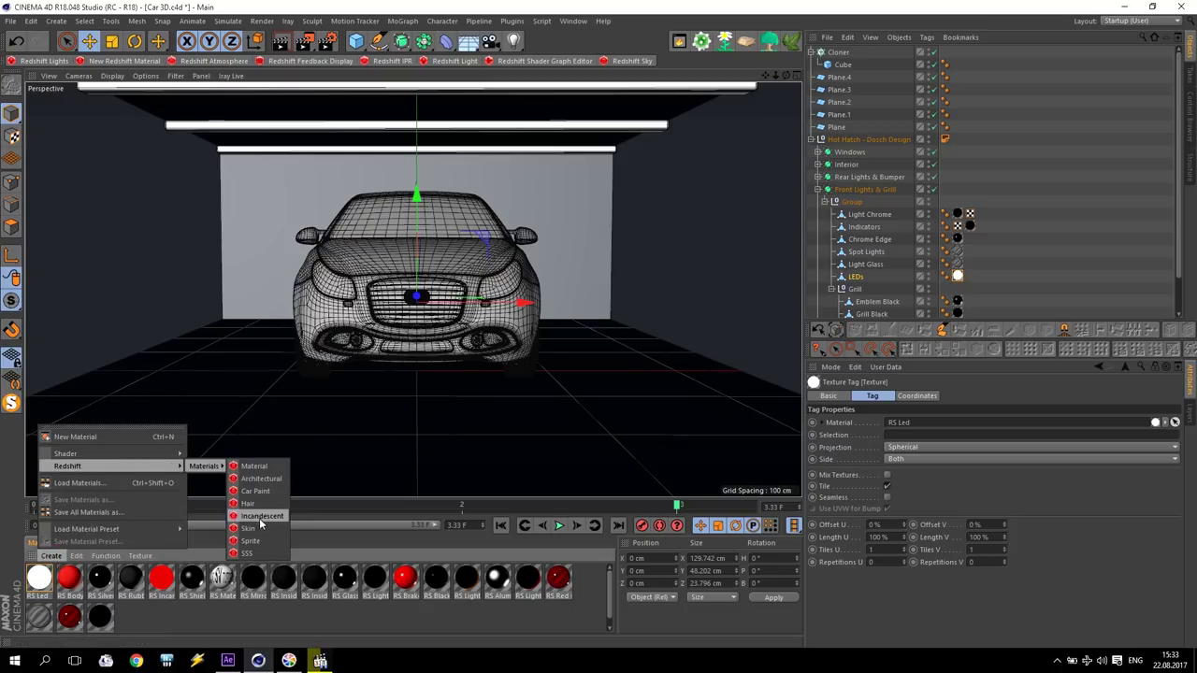
left_click(187, 623)
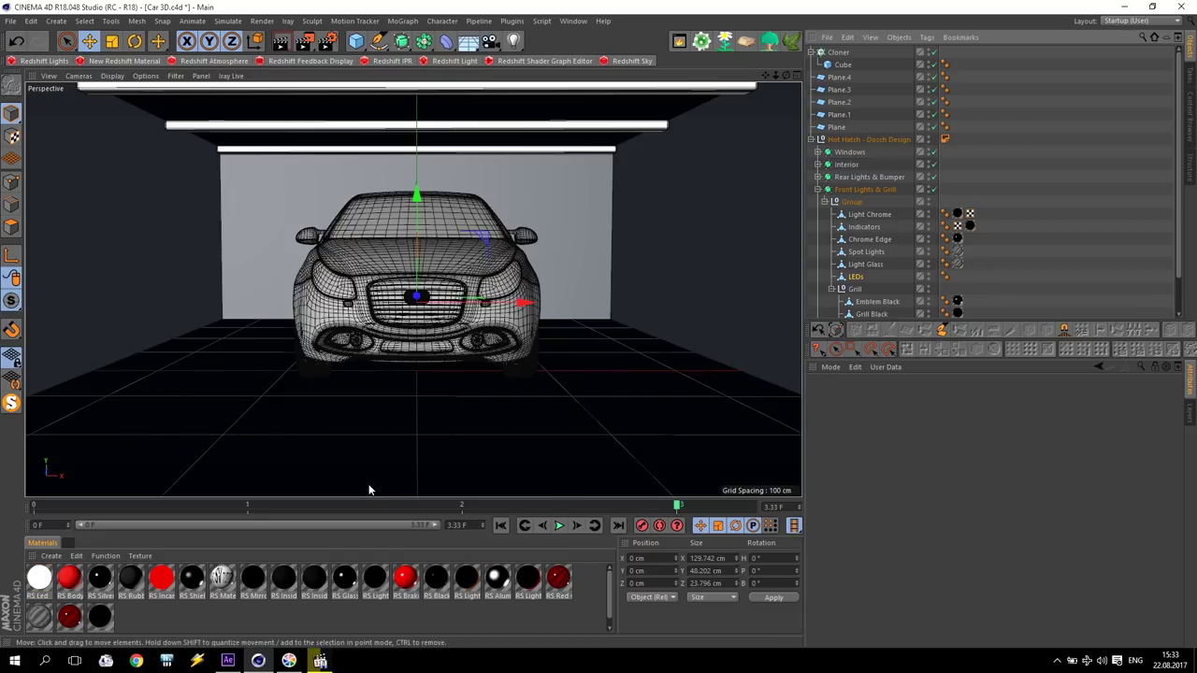
left_click(40, 580)
key("Delete")
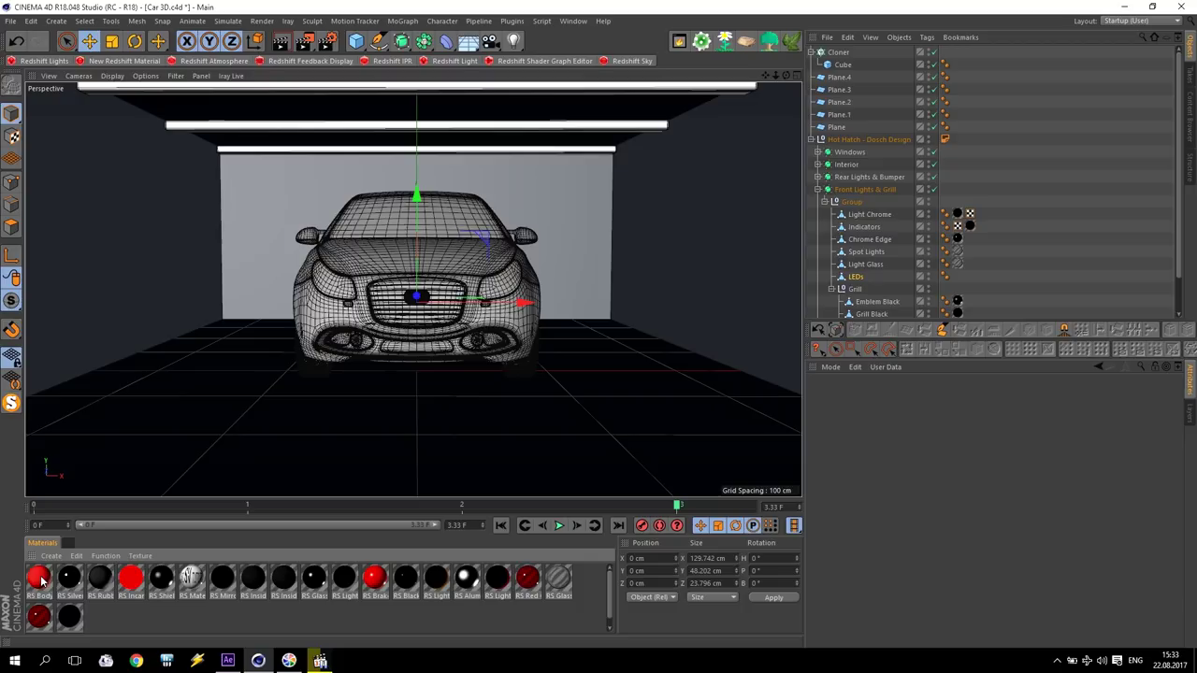
Step: Create a Redshift Area Light and parent it under LEDs
left_click(63, 62)
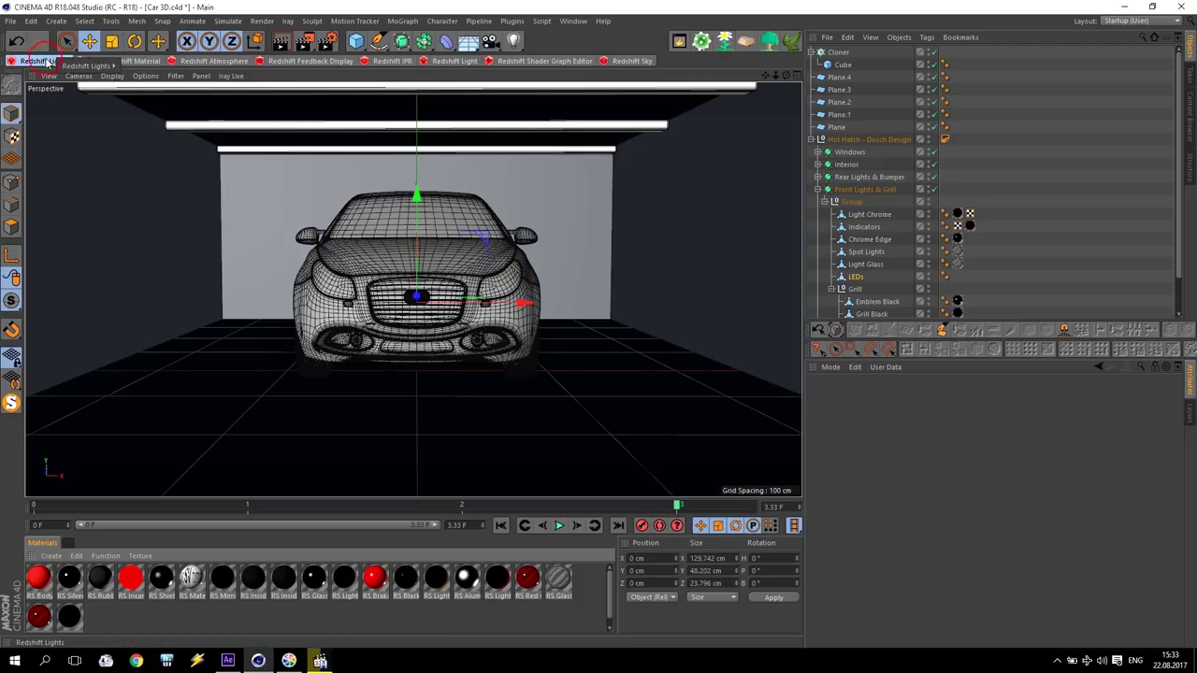
mouse_move(69, 70)
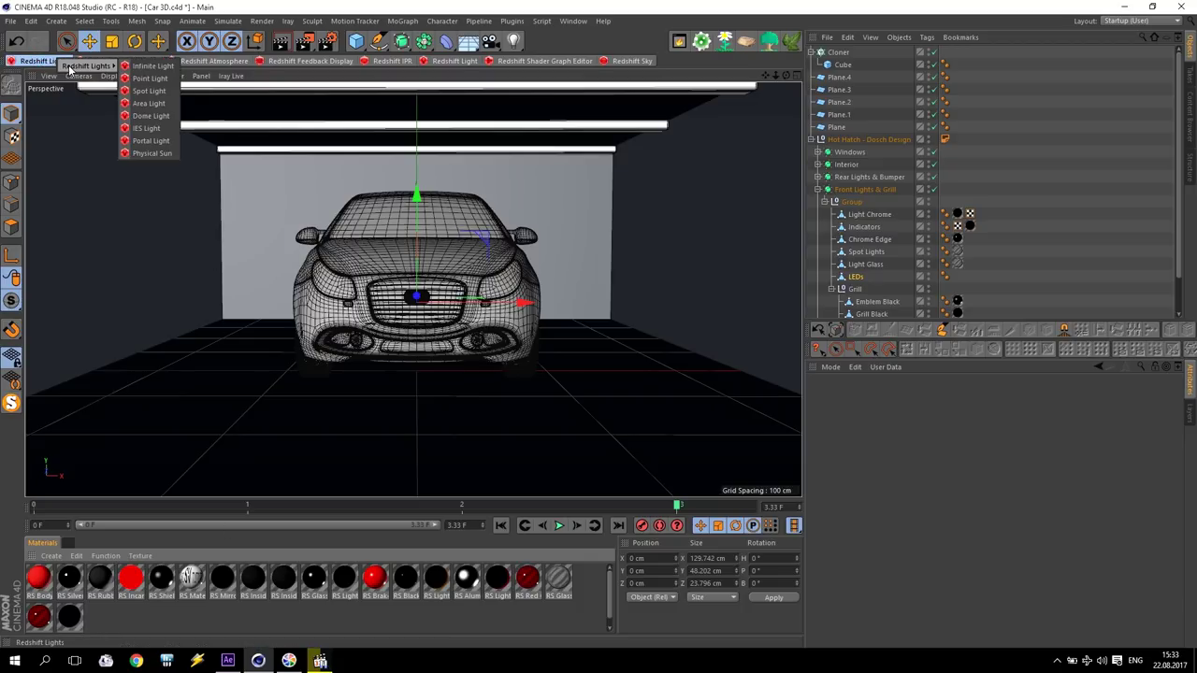
left_click(148, 103)
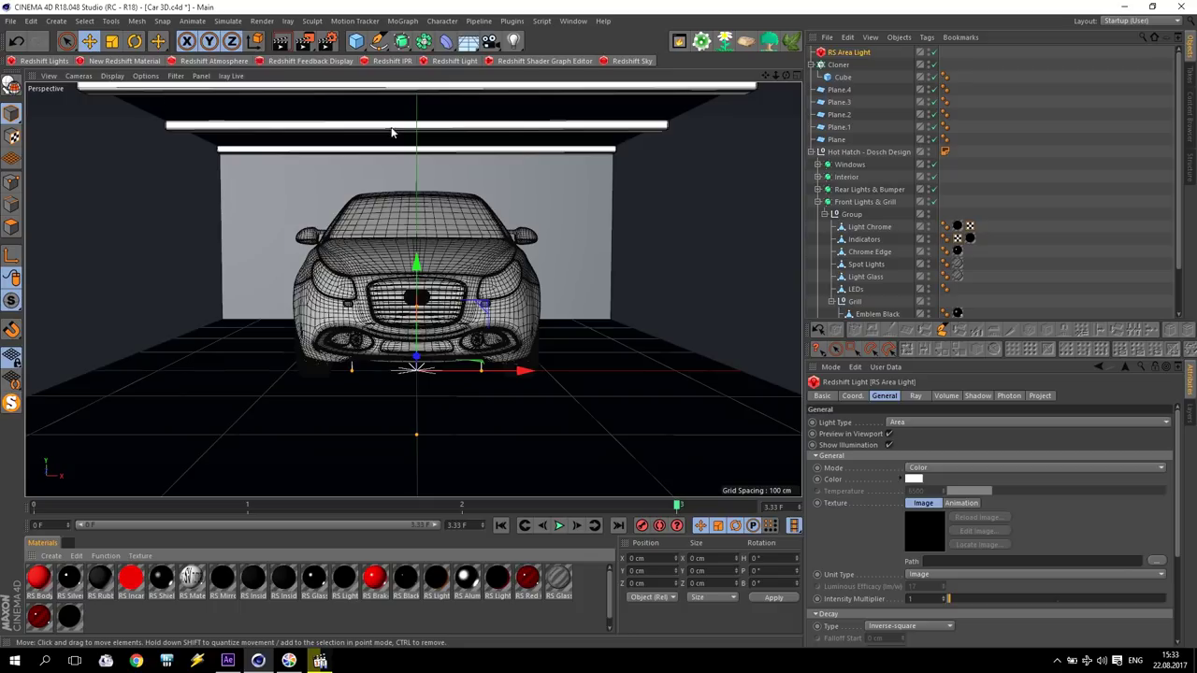
left_click(848, 53)
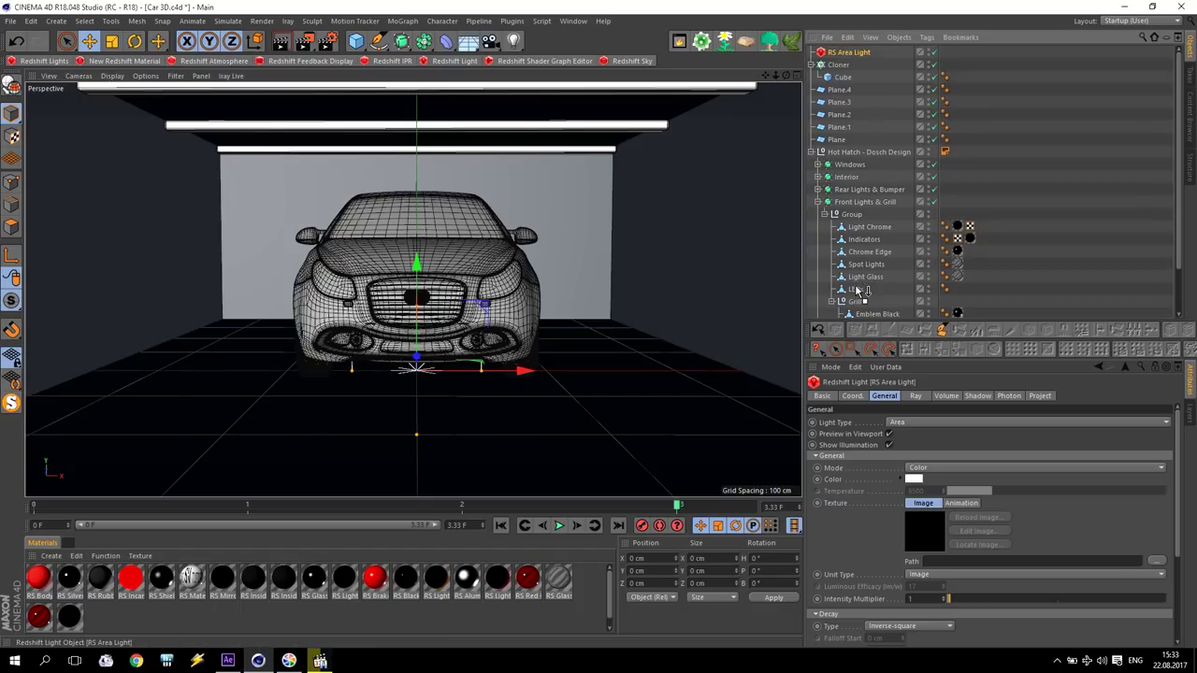
left_click_drag(858, 292, 858, 291)
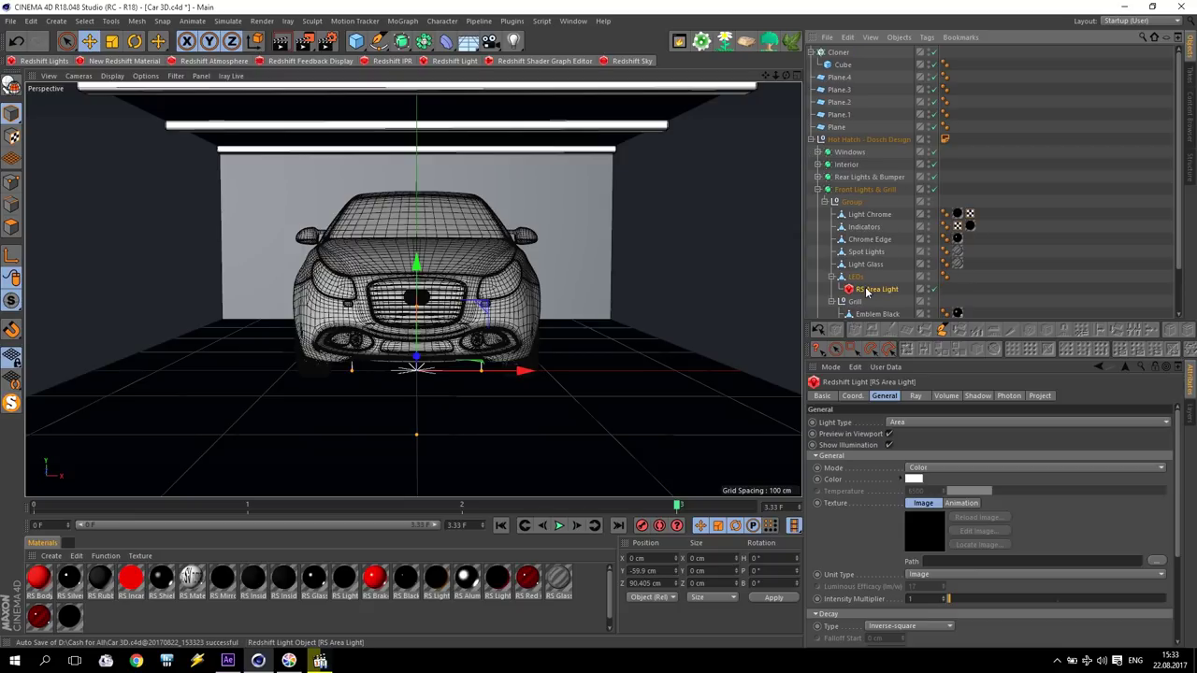
Step: Set the light's shape to Mesh using LEDs, make it visible, and start Redshift IPR
left_click_drag(1181, 451, 1185, 558)
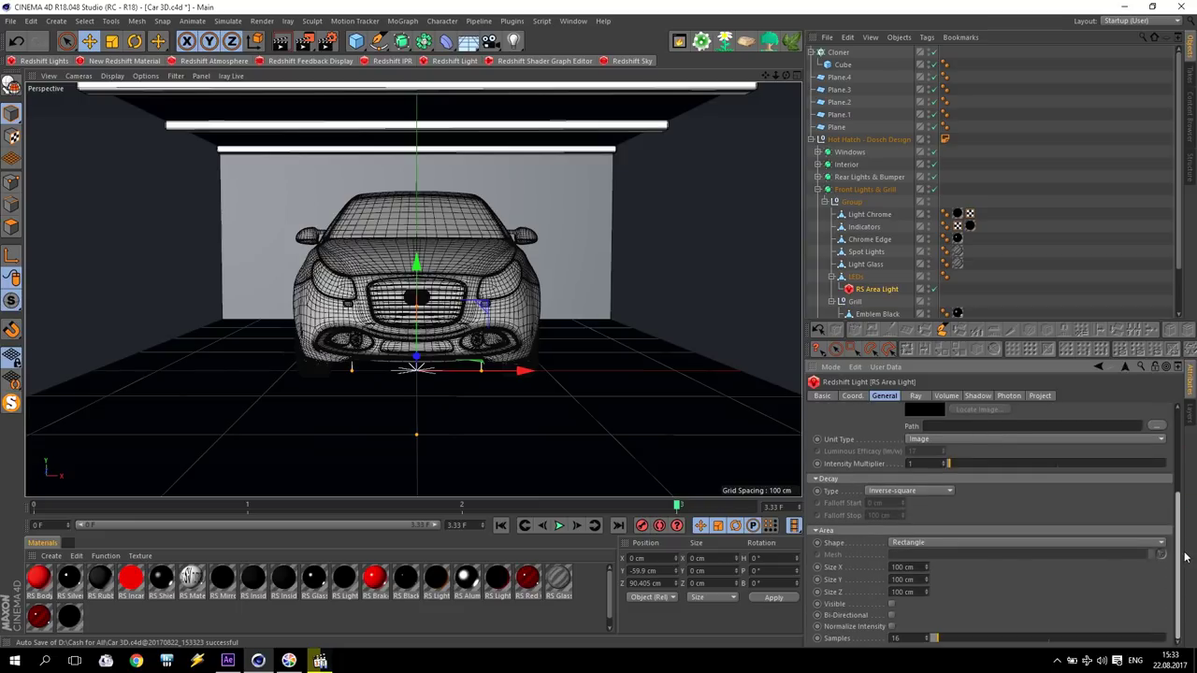
left_click(904, 544)
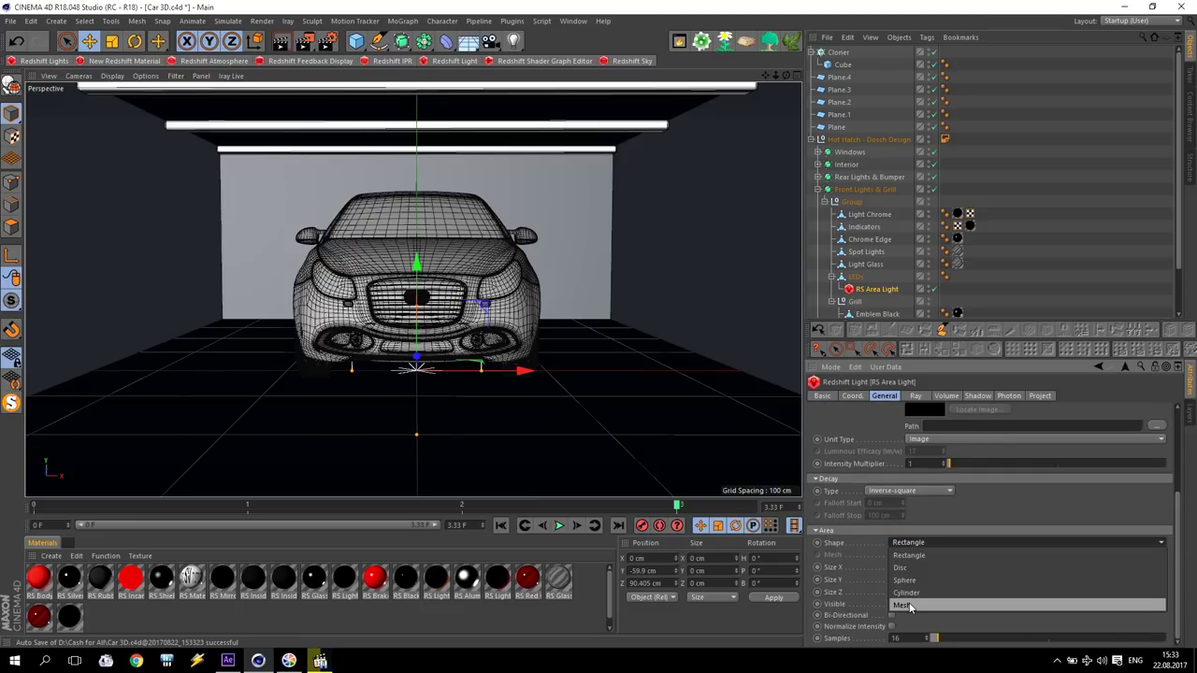
left_click(903, 606)
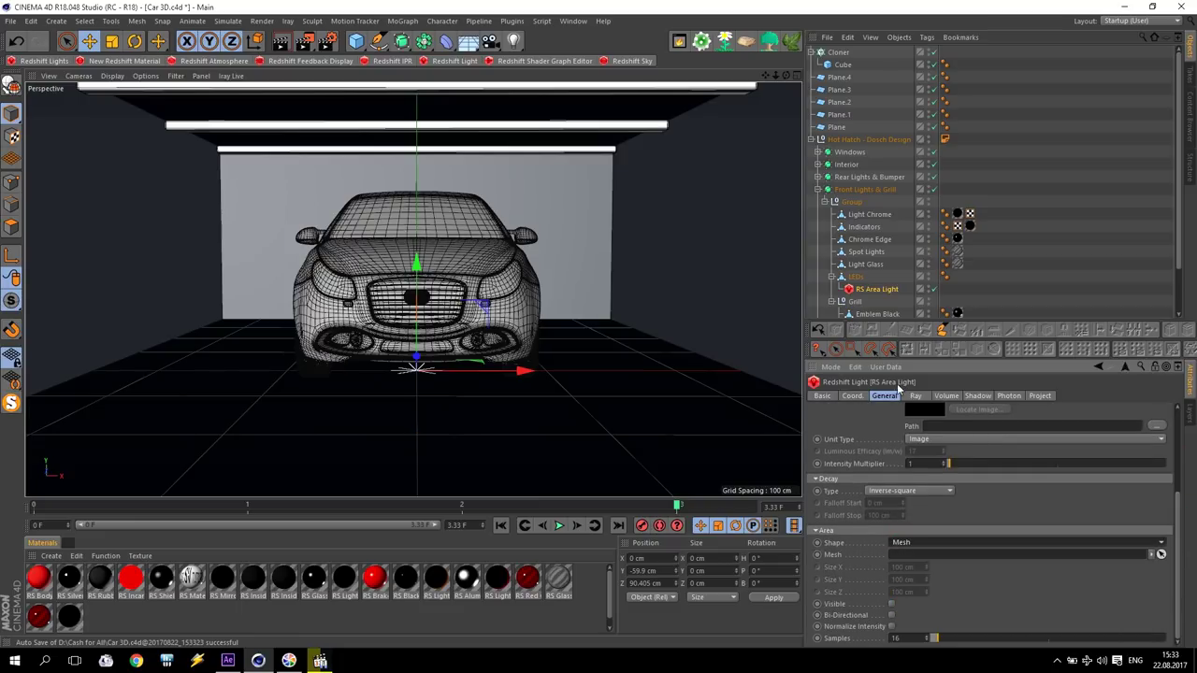
left_click(855, 279)
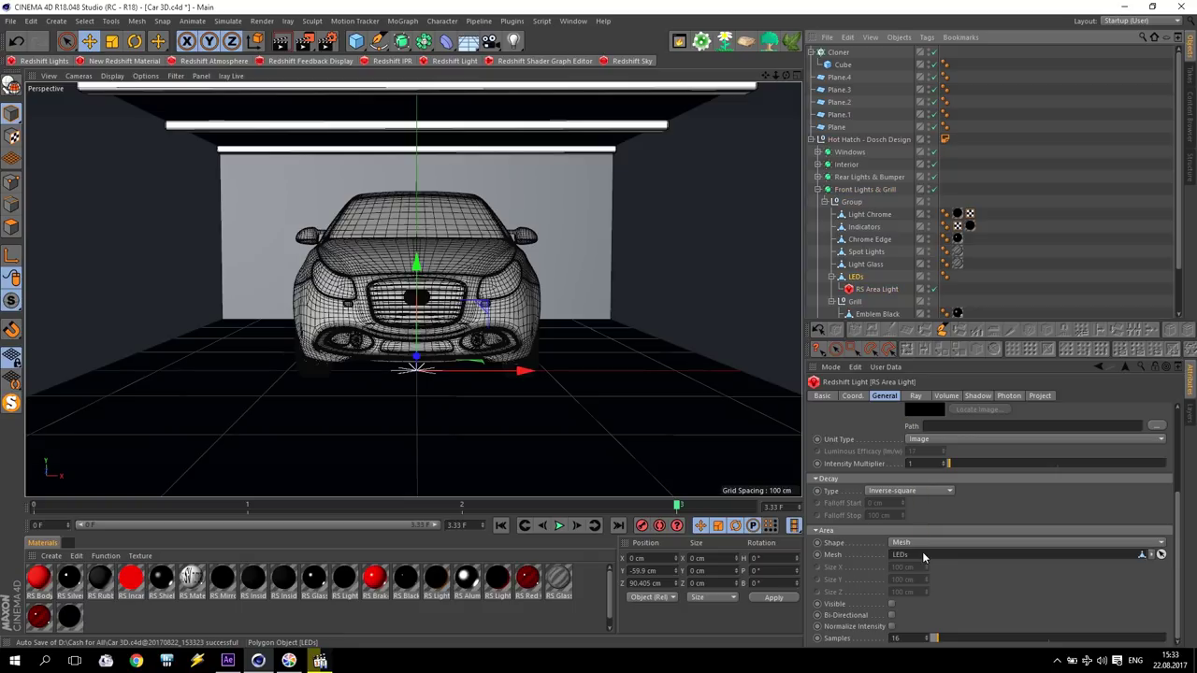
left_click(891, 604)
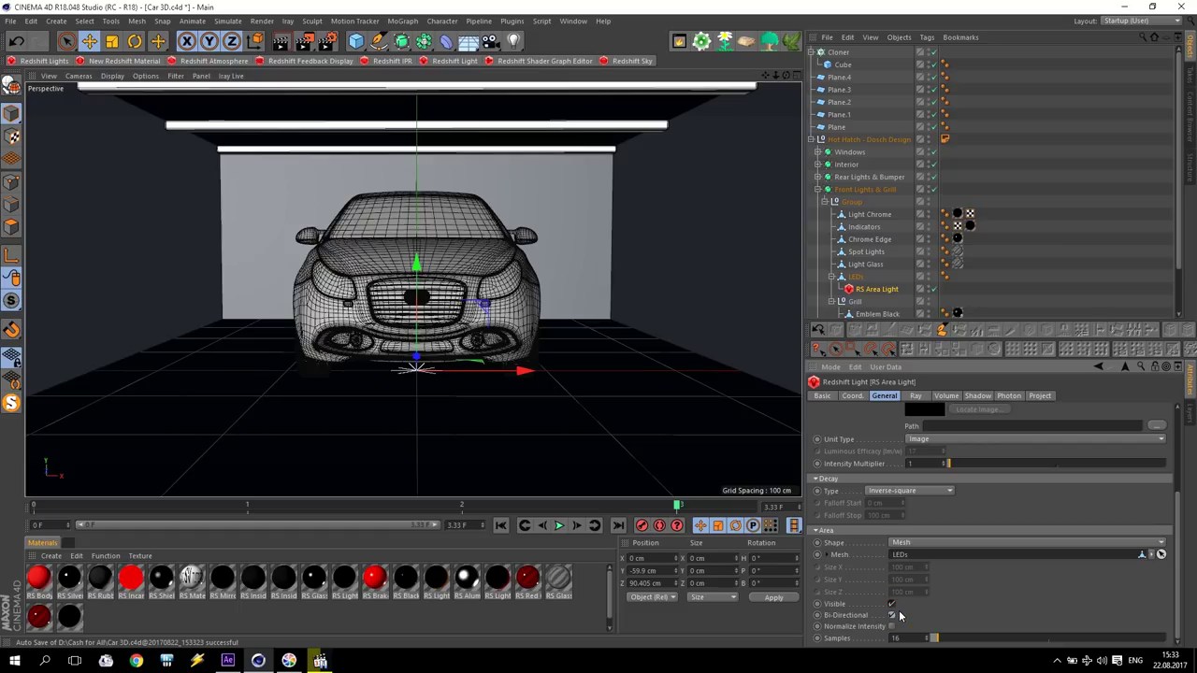
left_click(386, 61)
left_click(42, 128)
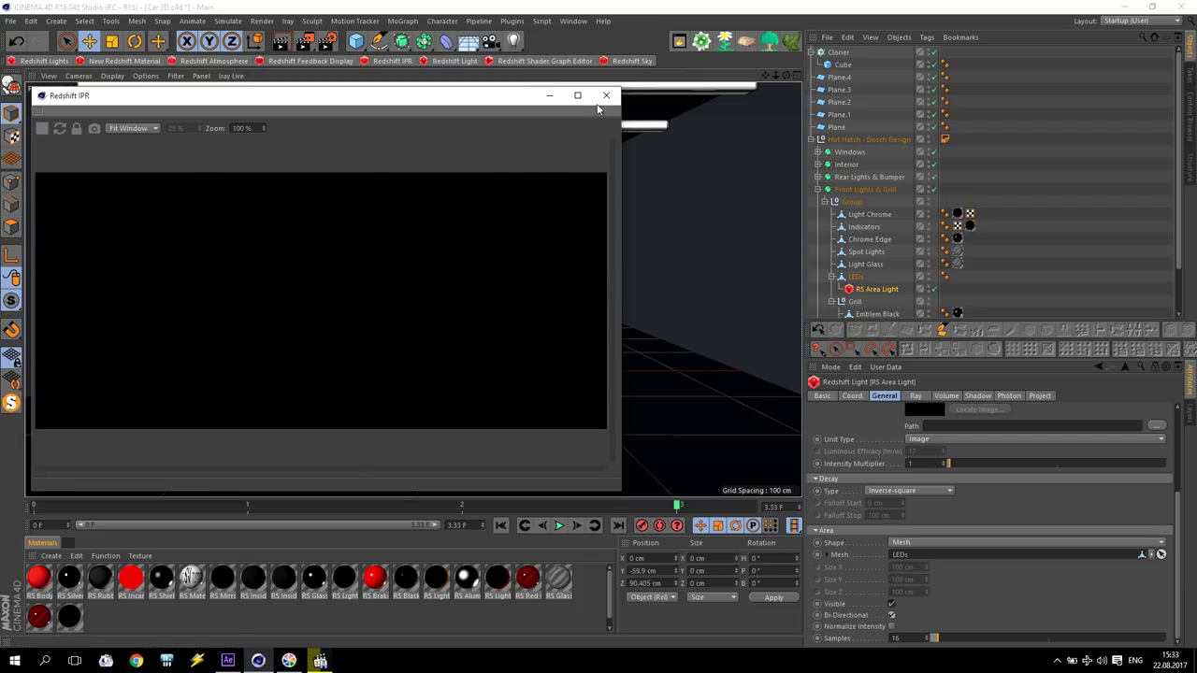
Step: Close the Redshift IPR preview window
left_click(550, 94)
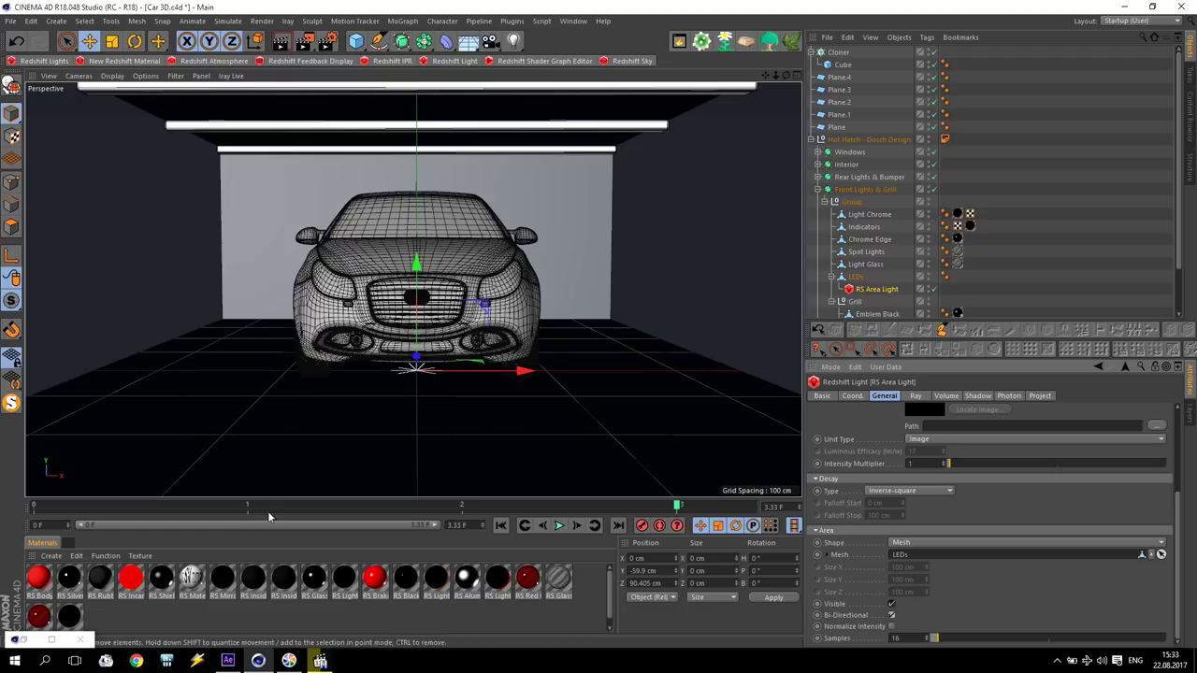
left_click(17, 641)
left_click(23, 641)
double_click(22, 641)
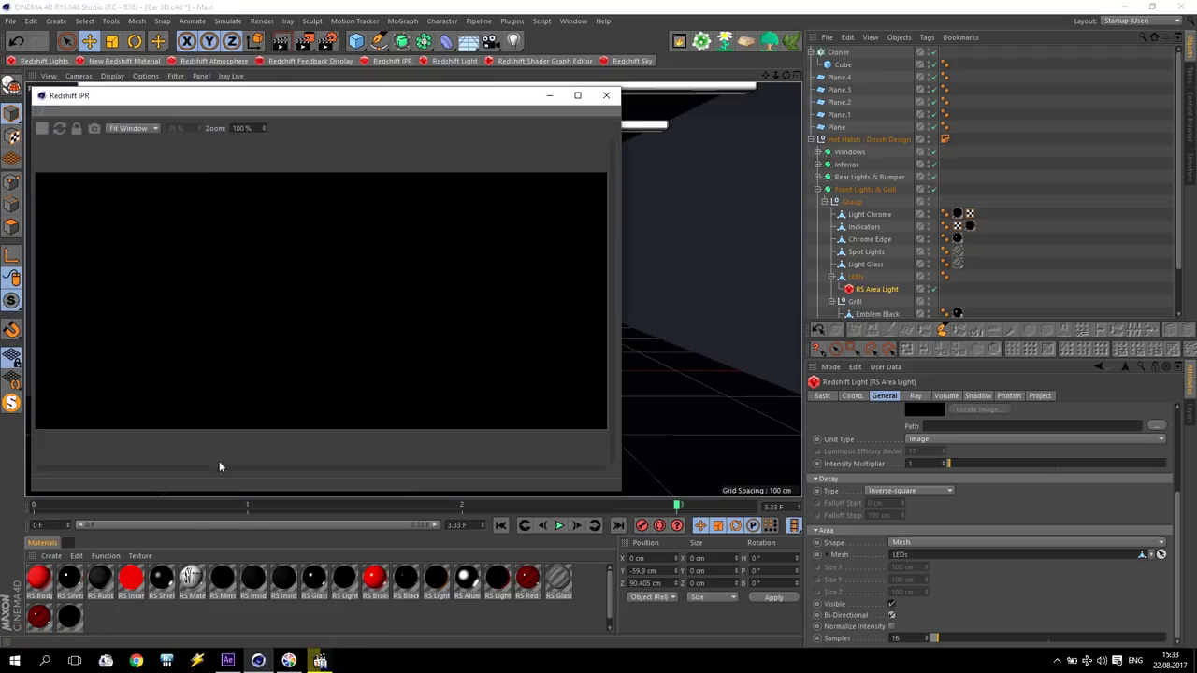
left_click(609, 95)
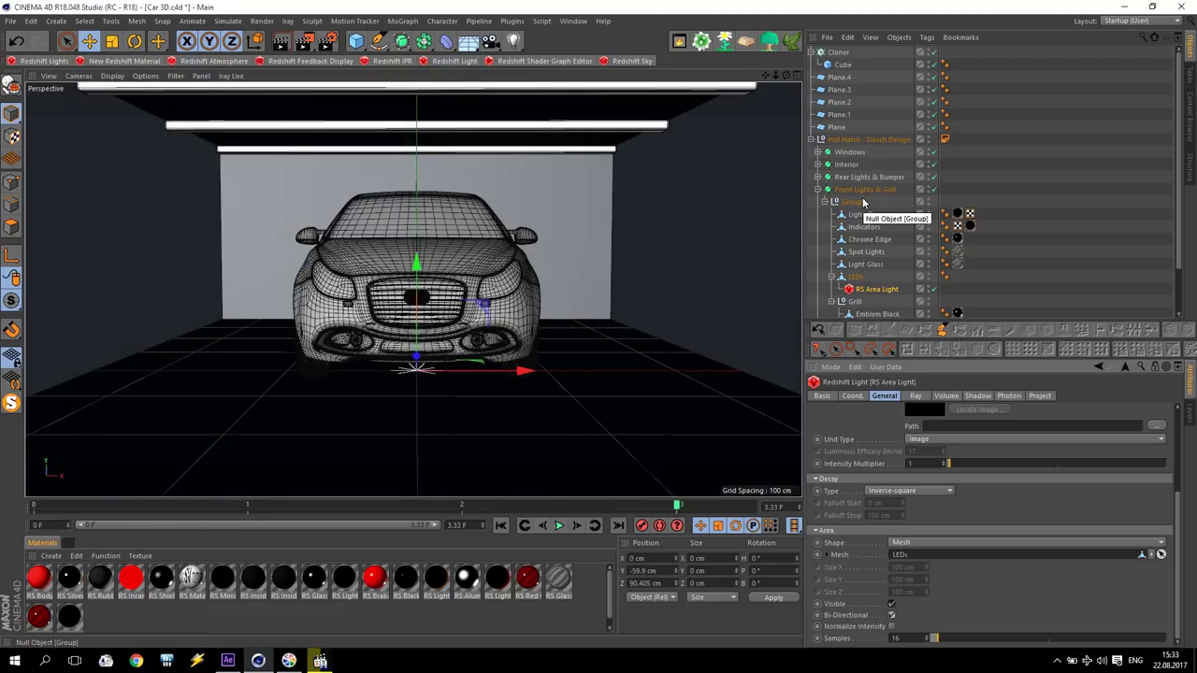
Step: Move LEDs with its area light to the top level and restart the Redshift IPR render
left_click(856, 278)
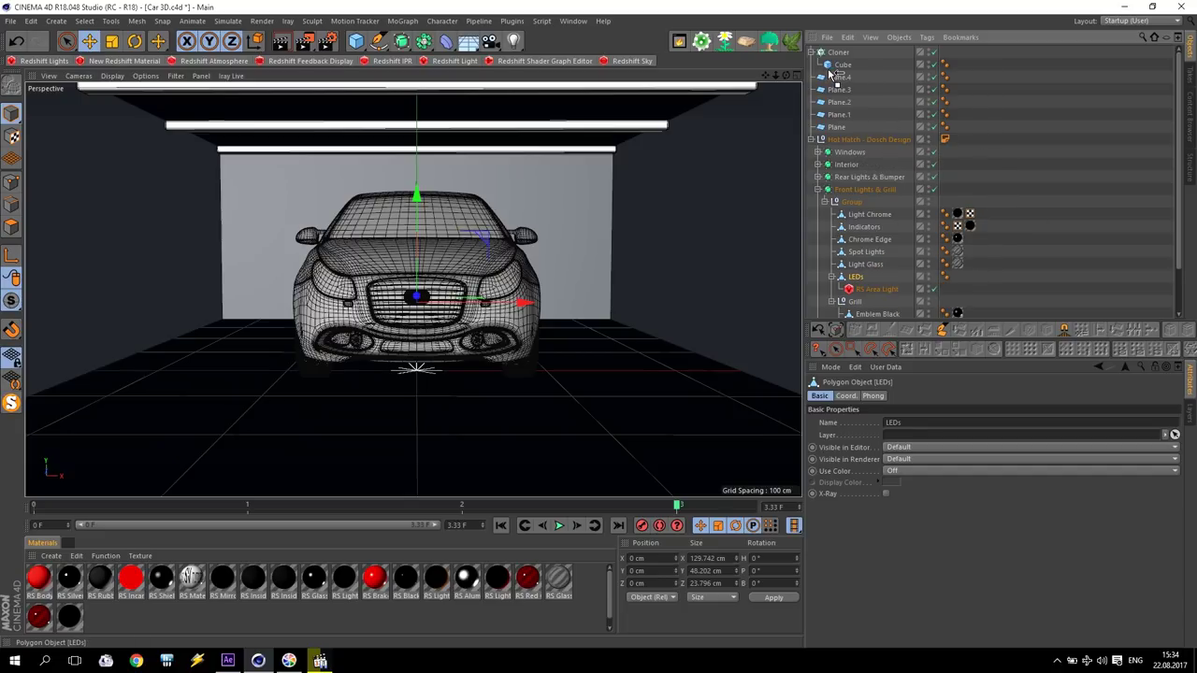
left_click_drag(839, 52, 835, 51)
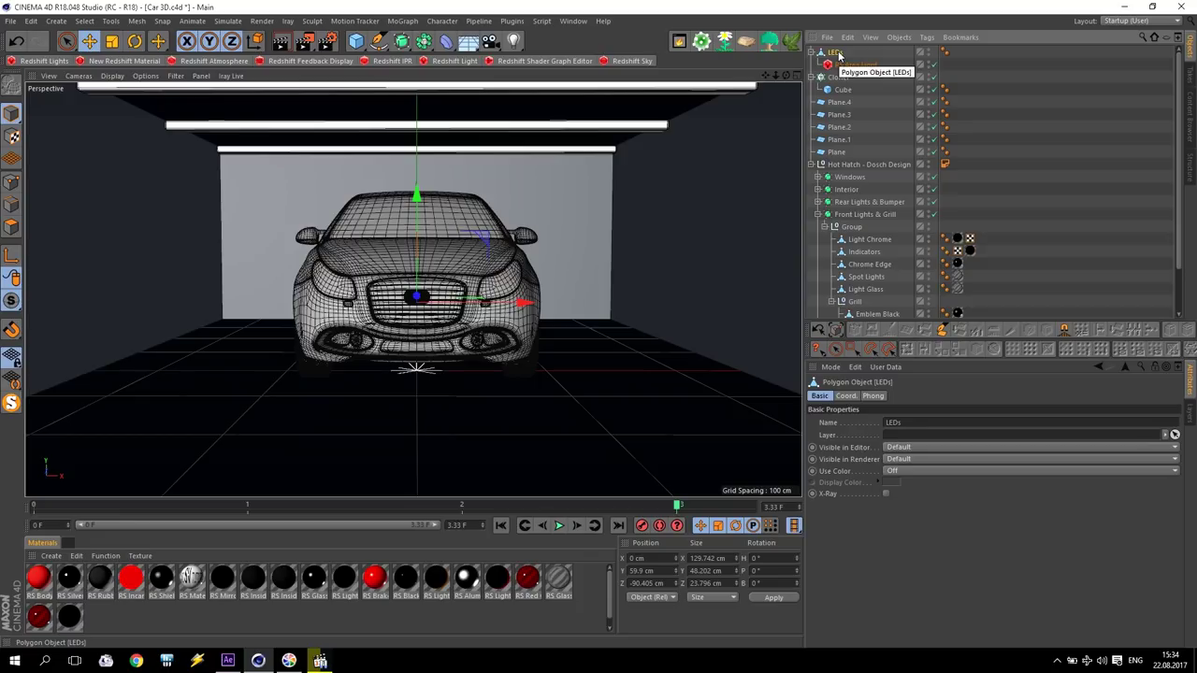
left_click(392, 61)
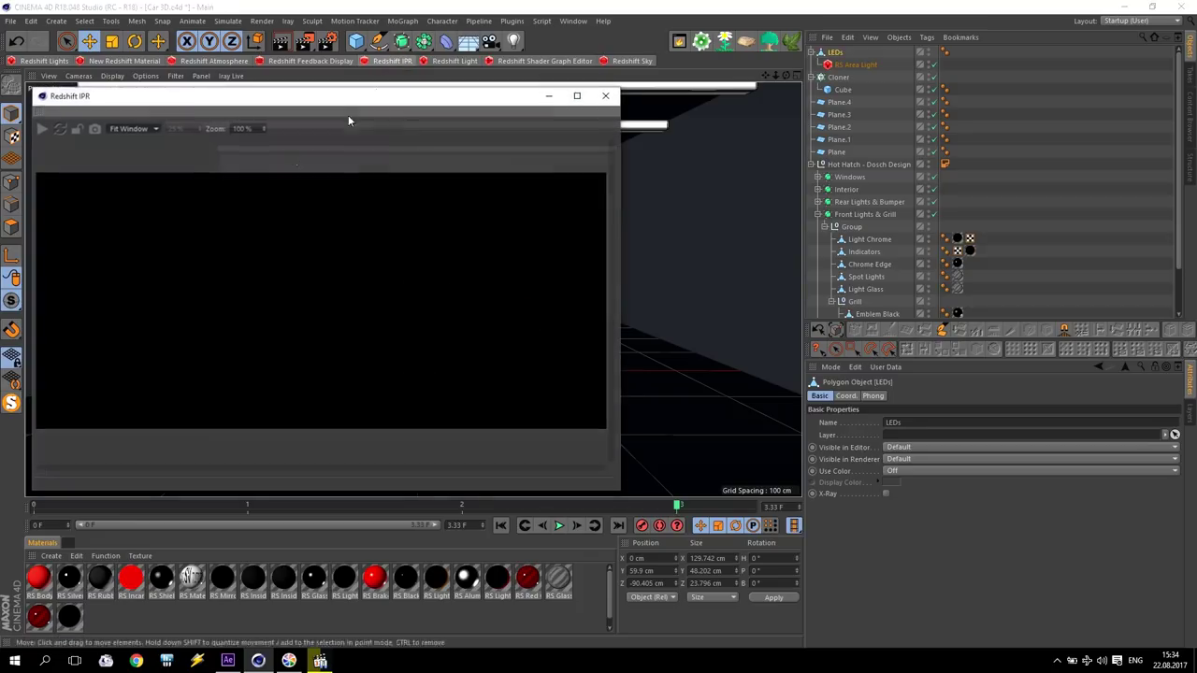
left_click(43, 128)
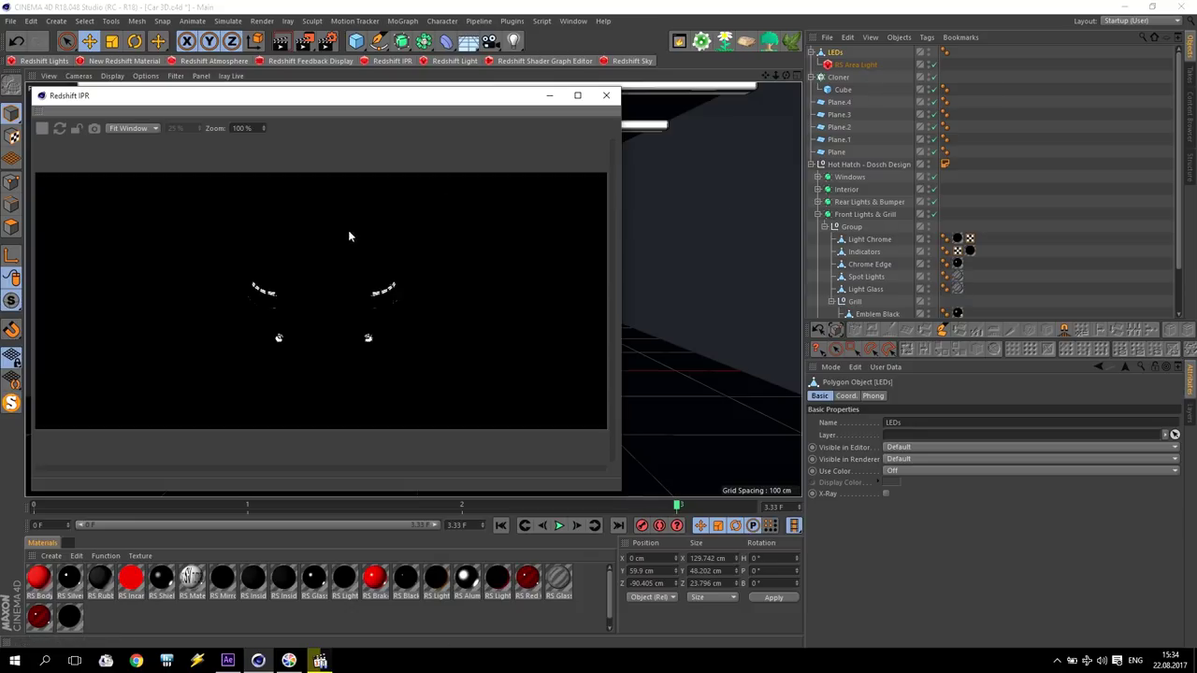
Step: Set RS Area Light to Radiant Power, efficacy 400, multiplier 200, and close the IPR preview
left_click(854, 66)
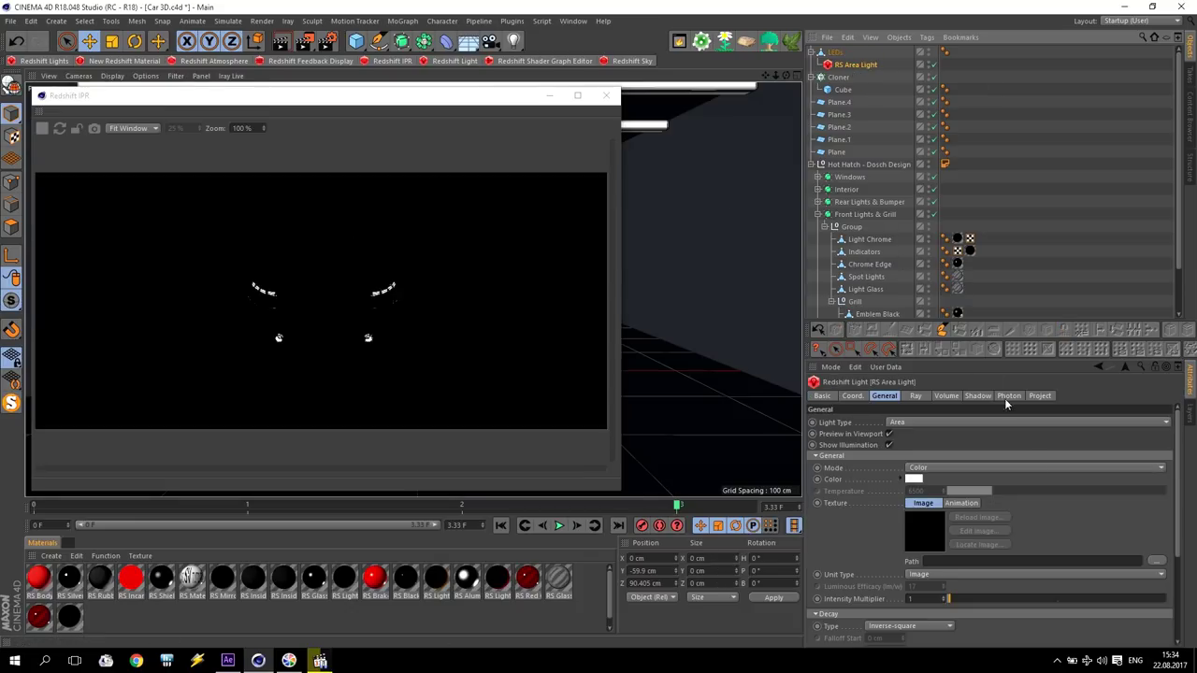
scroll(1179, 454, "down", 3)
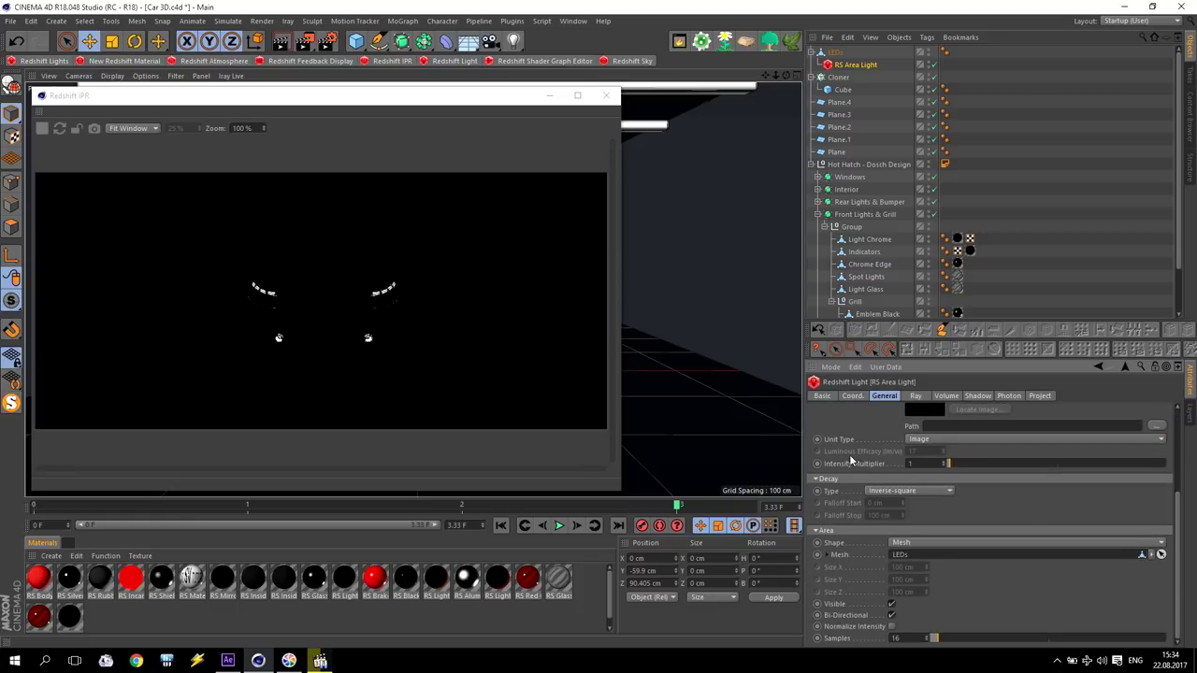
left_click(915, 440)
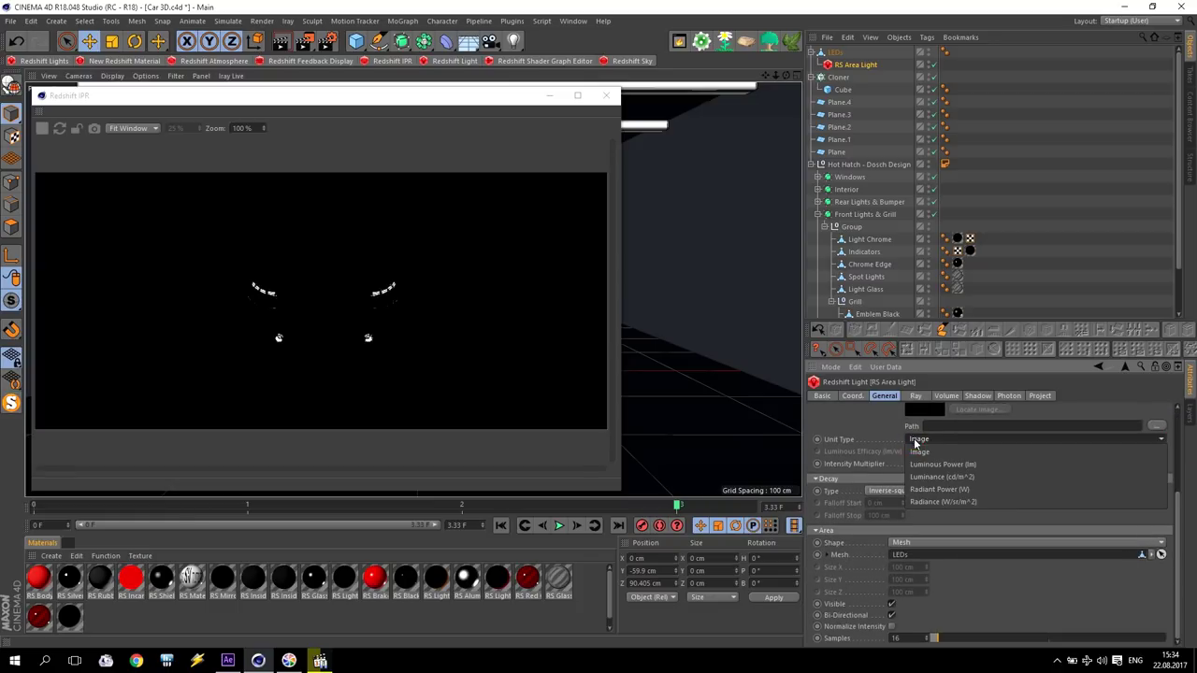
left_click(930, 490)
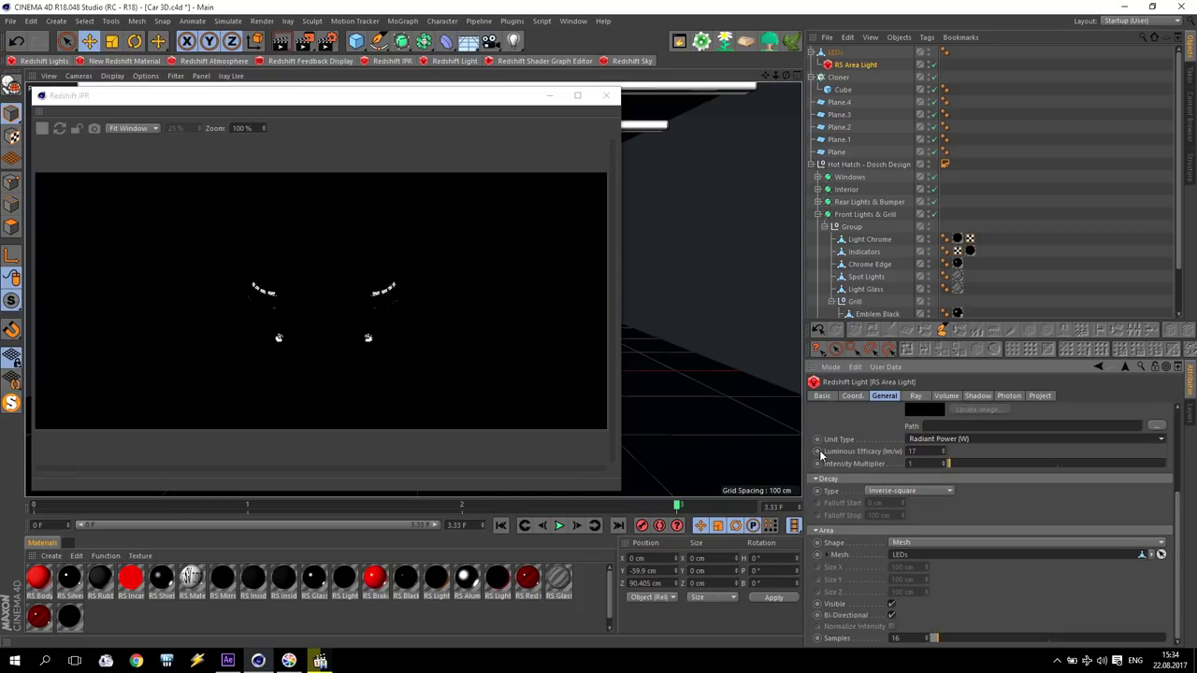
double_click(925, 450)
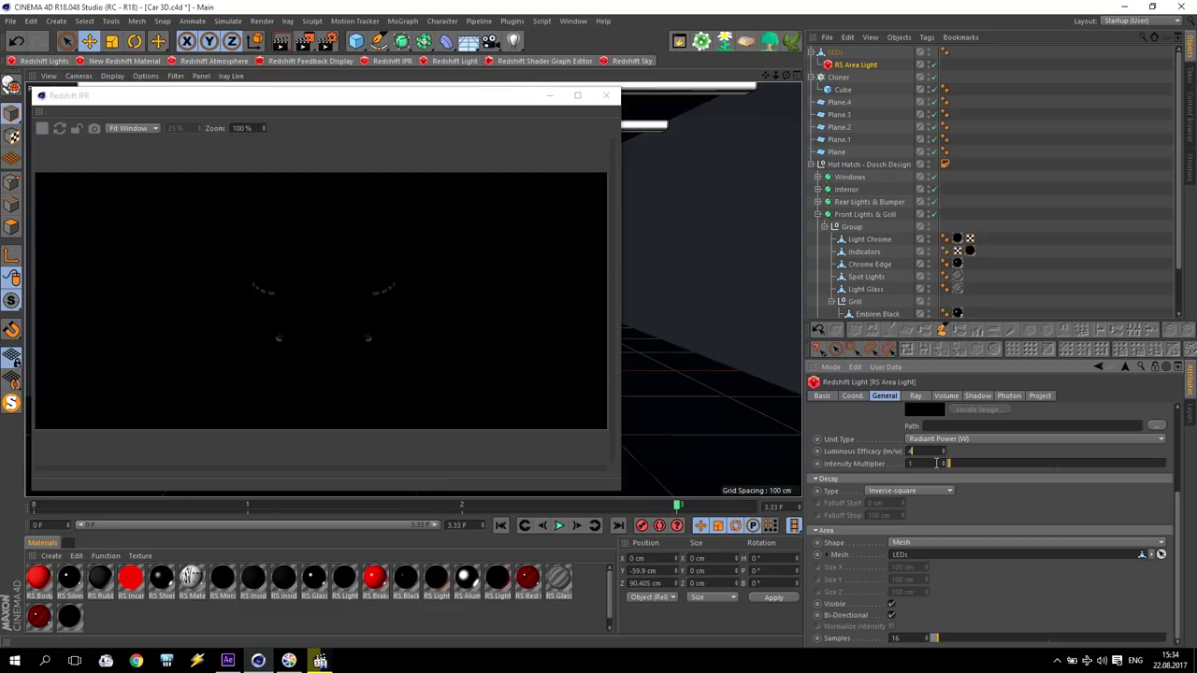
double_click(934, 462)
type("200")
key("Return")
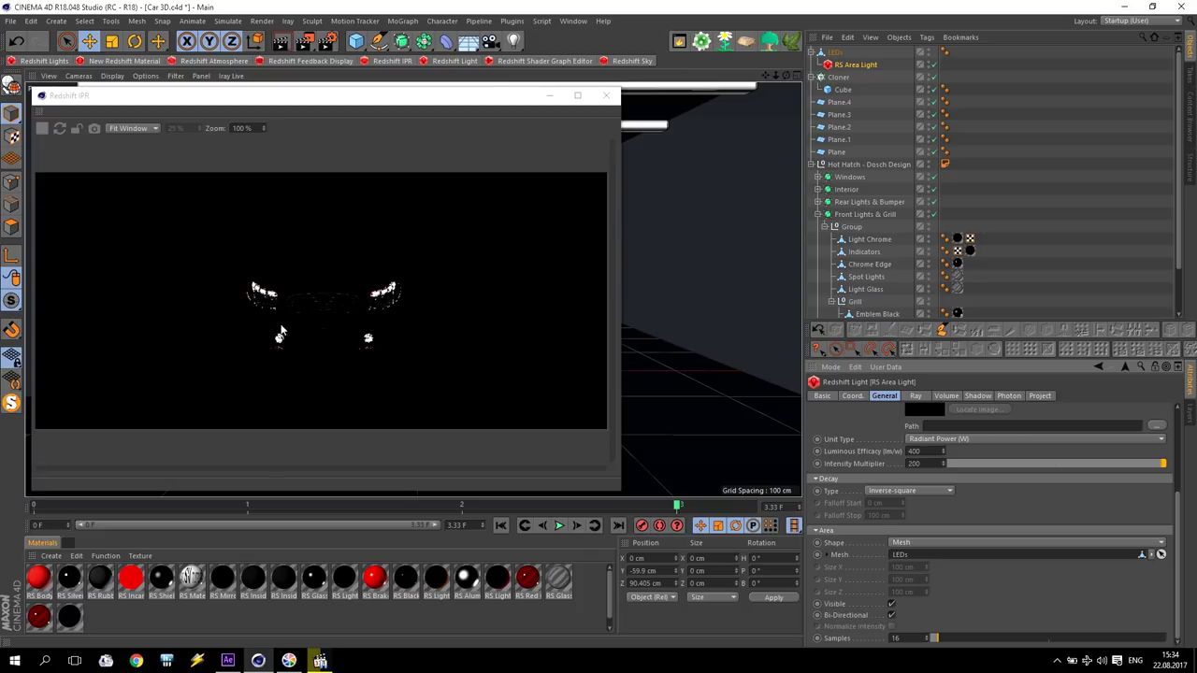
left_click(606, 96)
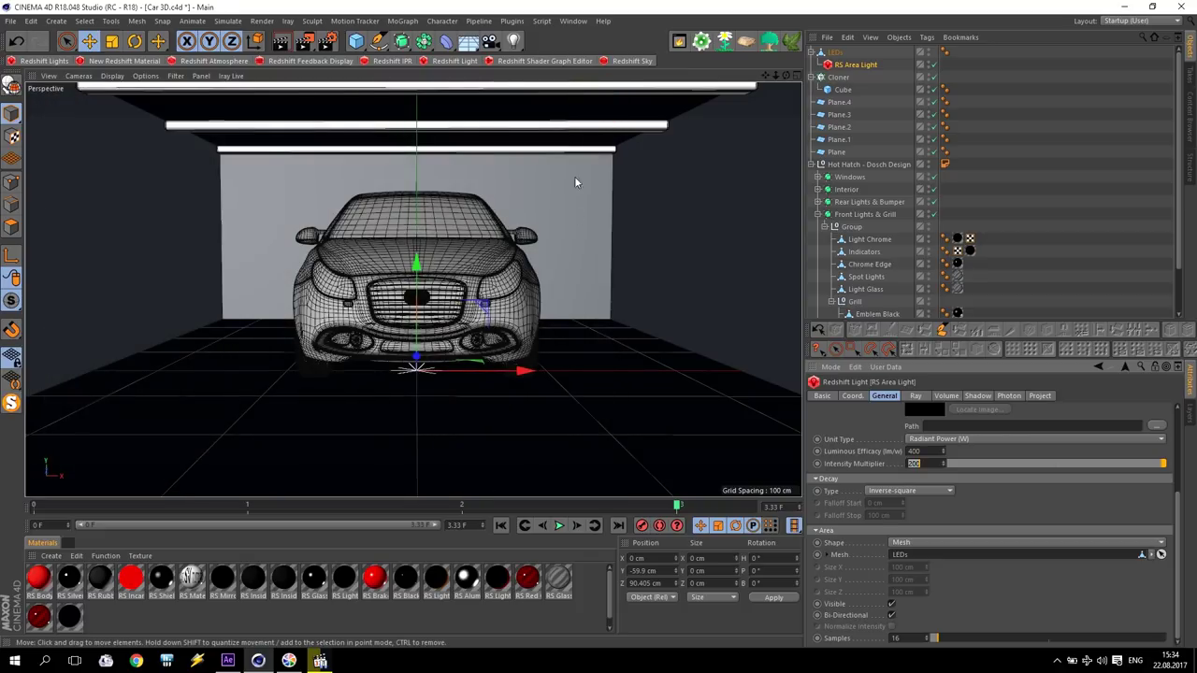
Step: Add a new Redshift Area Light and move it left of the car
left_click(38, 61)
mouse_move(84, 67)
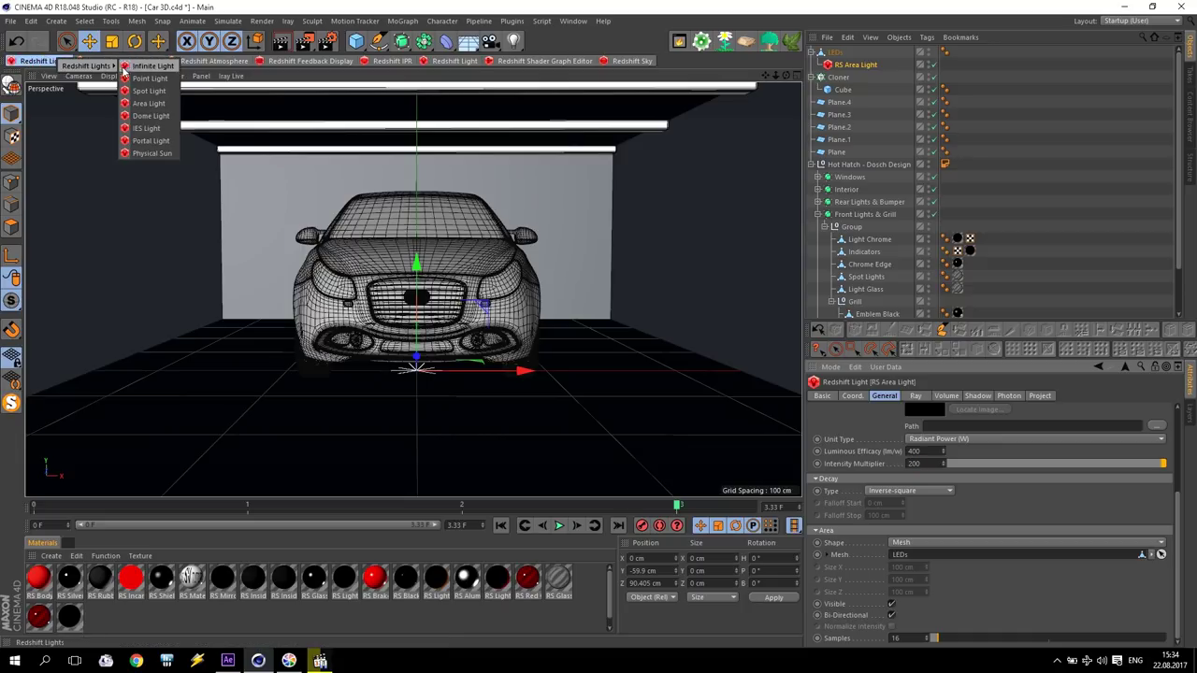
left_click(150, 103)
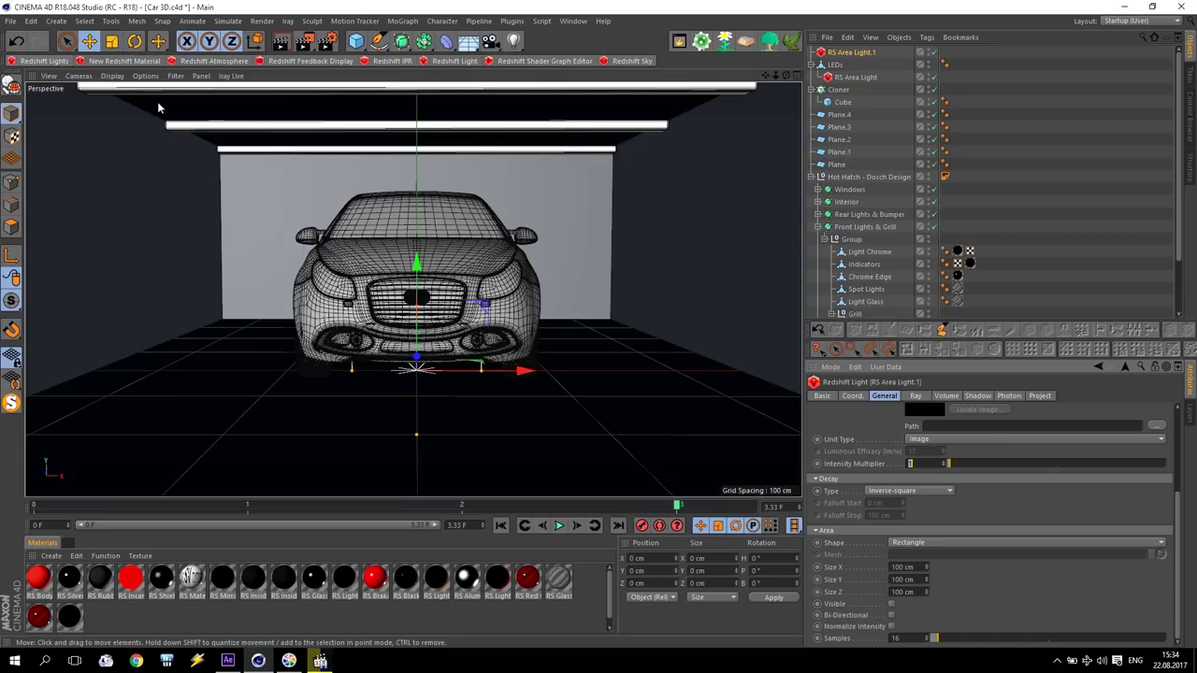
left_click_drag(521, 371, 307, 371)
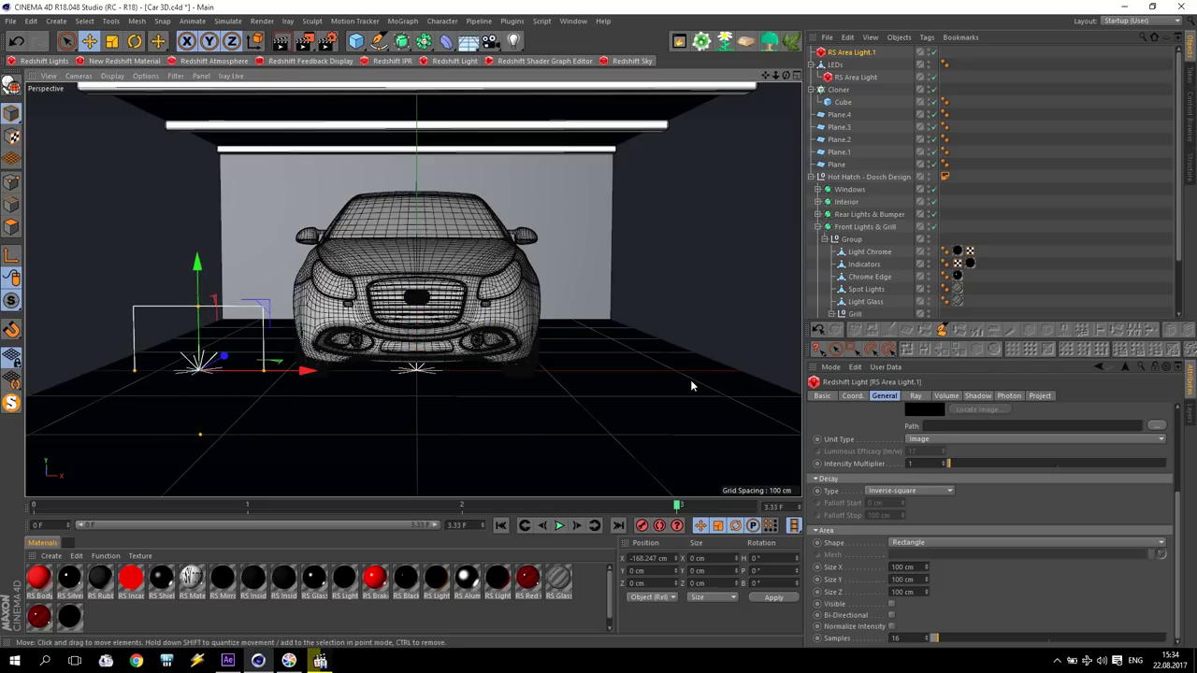
Step: Make the light a 5 × 5 × 150 cm cylinder and raise it to Y 110.957 cm
left_click(907, 543)
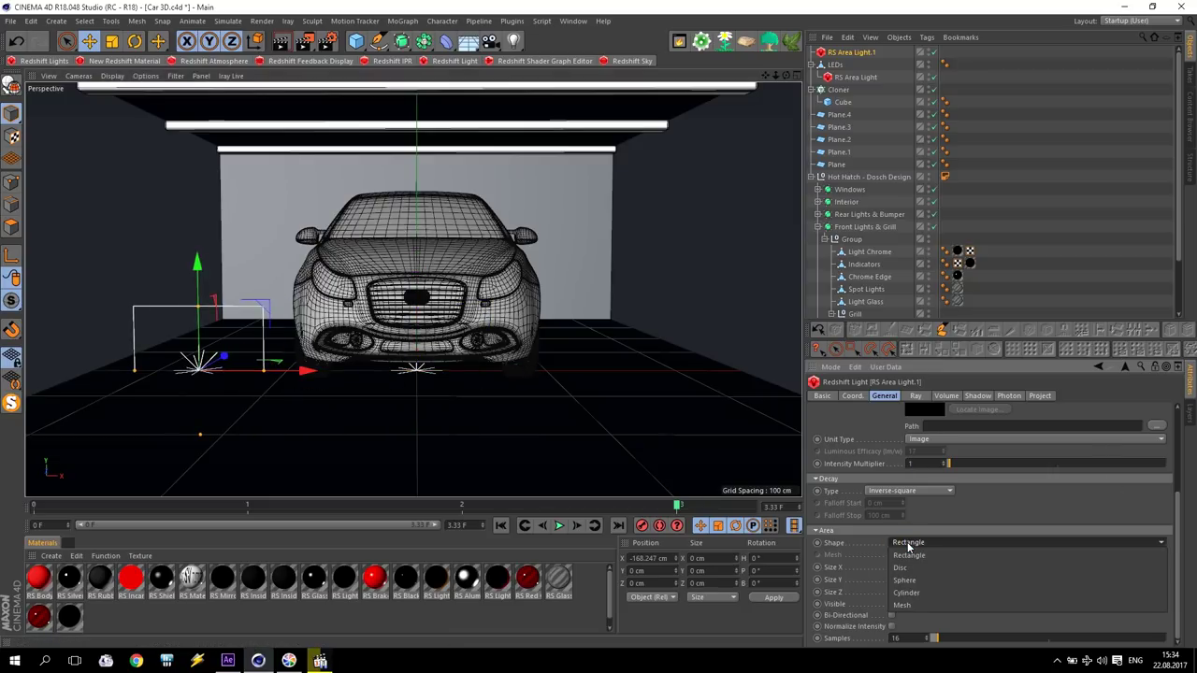
left_click(906, 592)
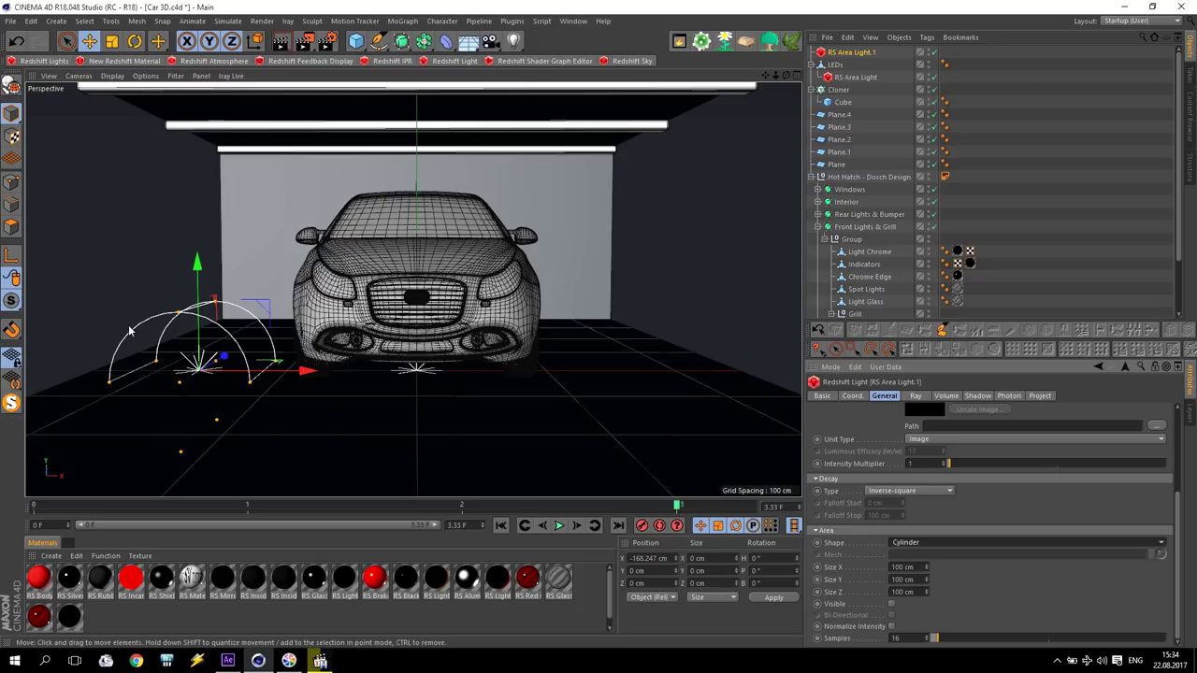
double_click(922, 567)
type("5")
key("Tab")
type("5")
double_click(916, 592)
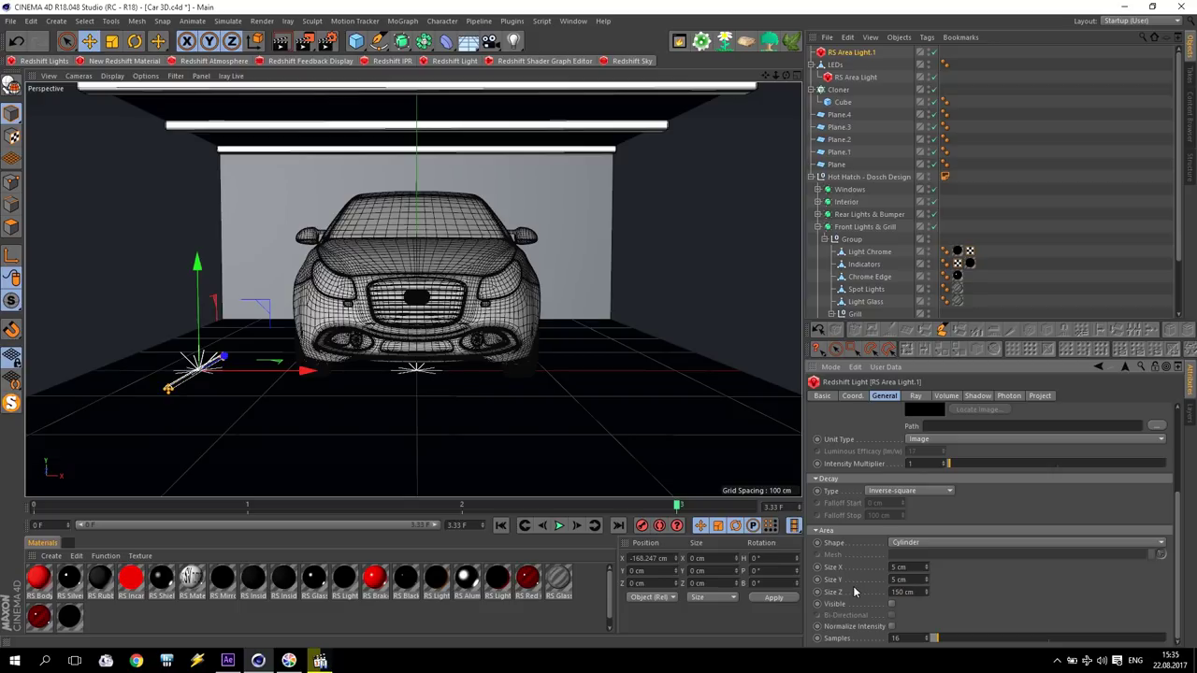
left_click_drag(166, 365, 164, 226)
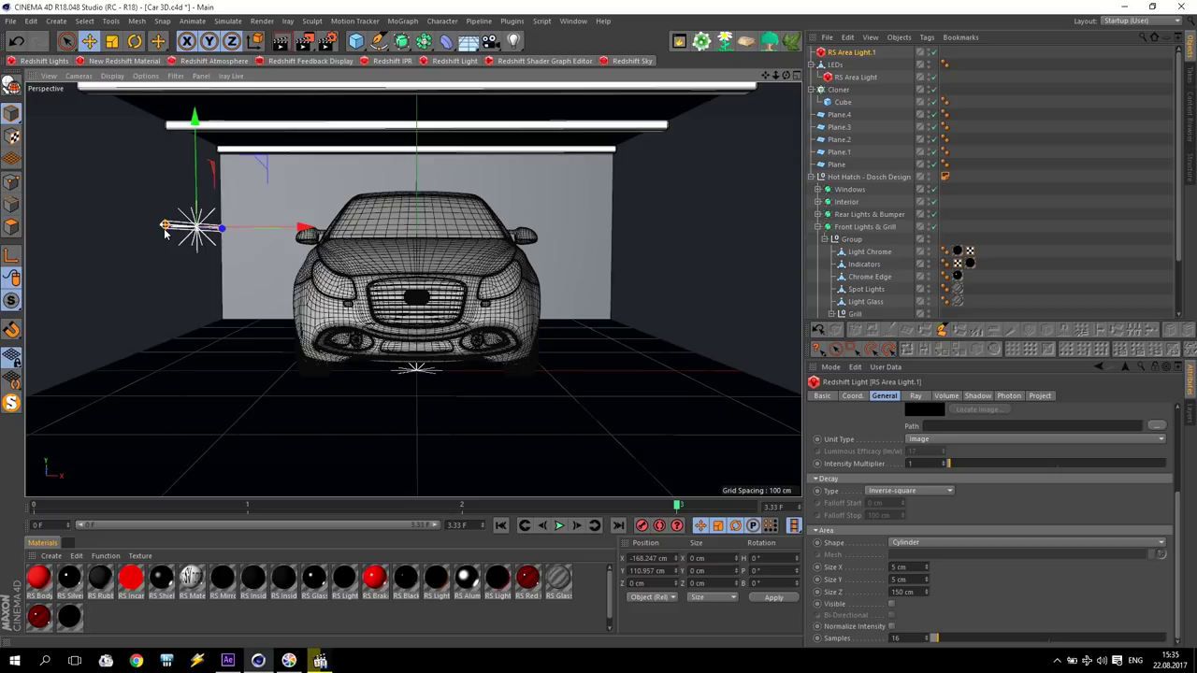
Step: In a maximized Top view, position the tube light against the left wall
middle_click(328, 196)
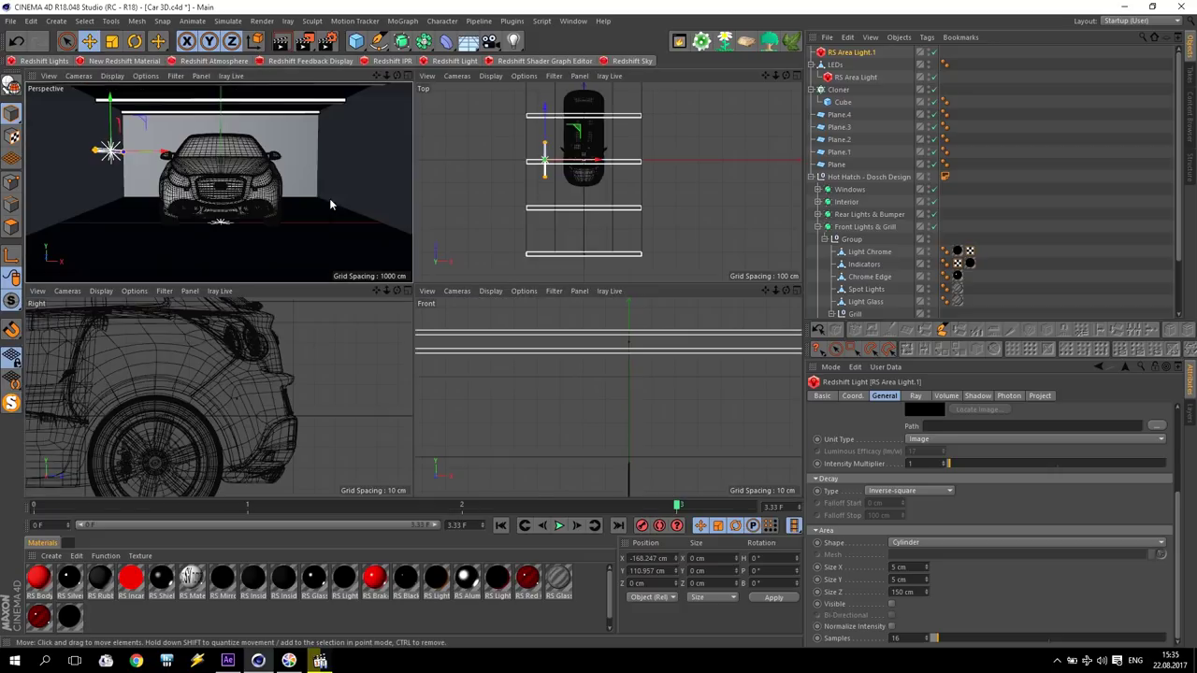
middle_click(489, 166)
scroll(364, 215, "up", 2)
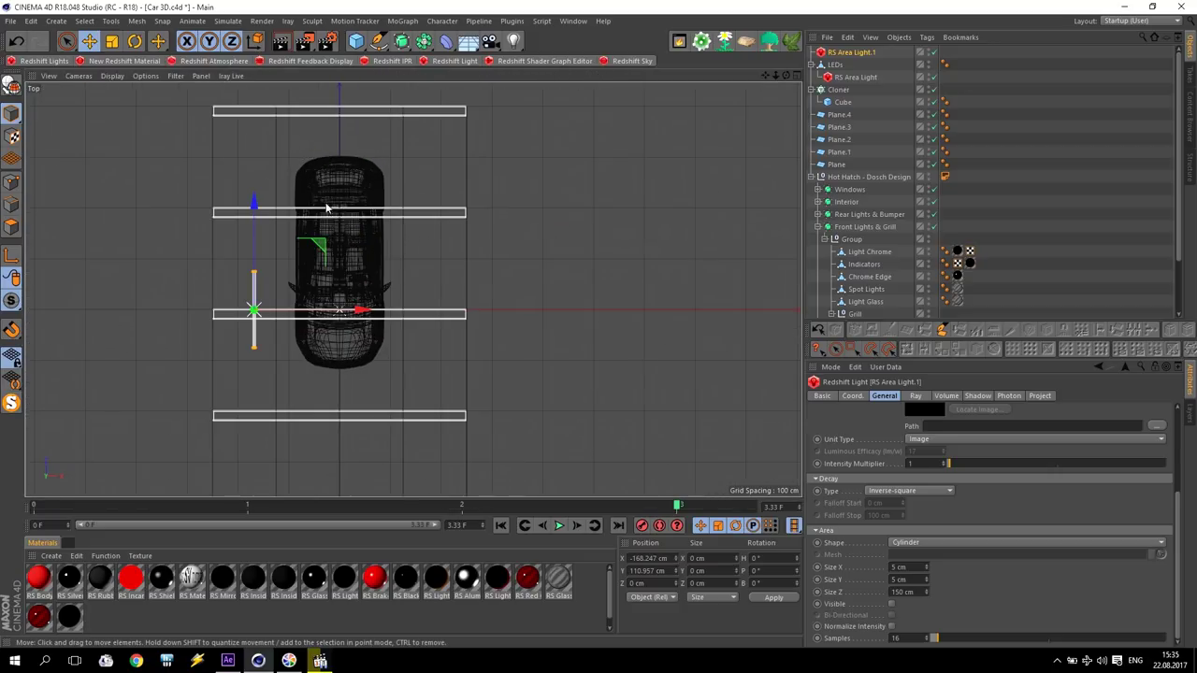
left_click_drag(322, 243, 288, 99)
scroll(123, 165, "up", 6)
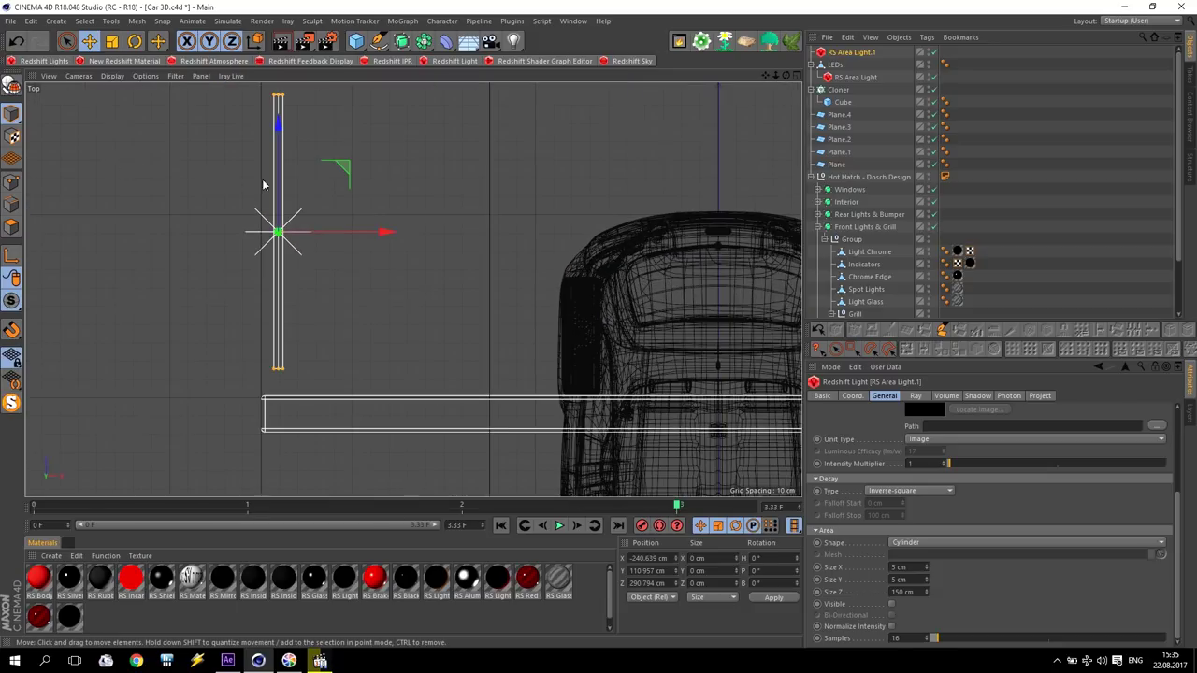
left_click_drag(366, 228, 359, 236)
scroll(655, 187, "down", 2)
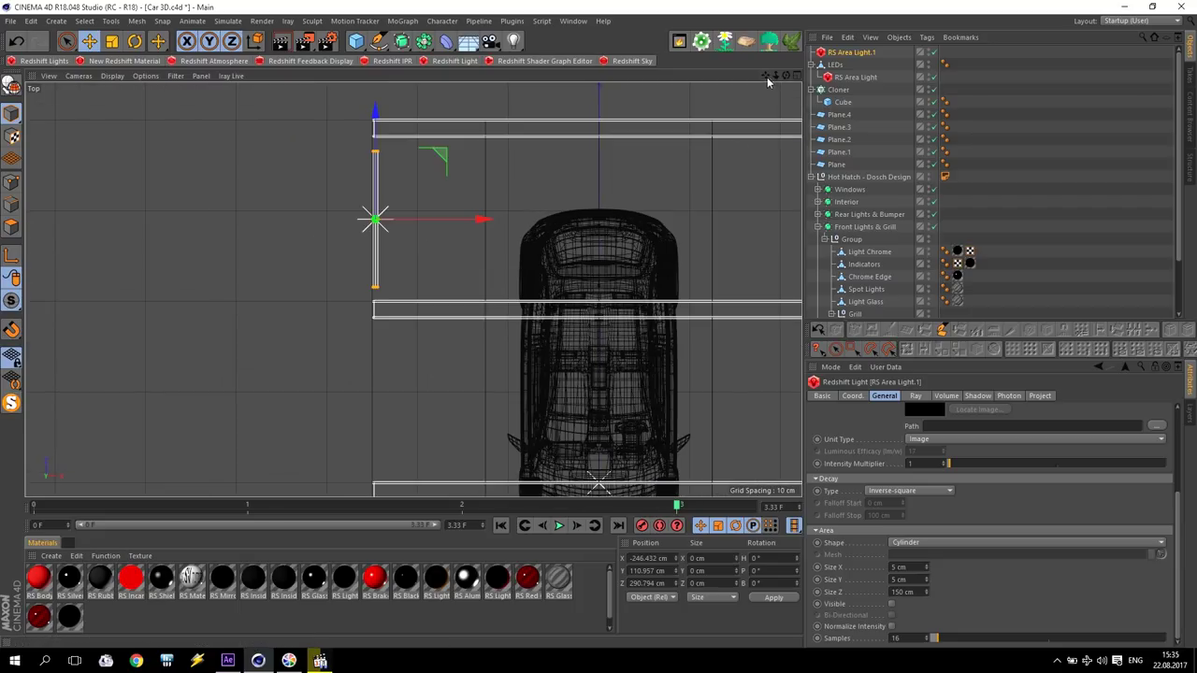
left_click_drag(774, 75, 414, 286)
Step: Copy the tube light over to the right wall
left_click_drag(357, 229, 802, 243)
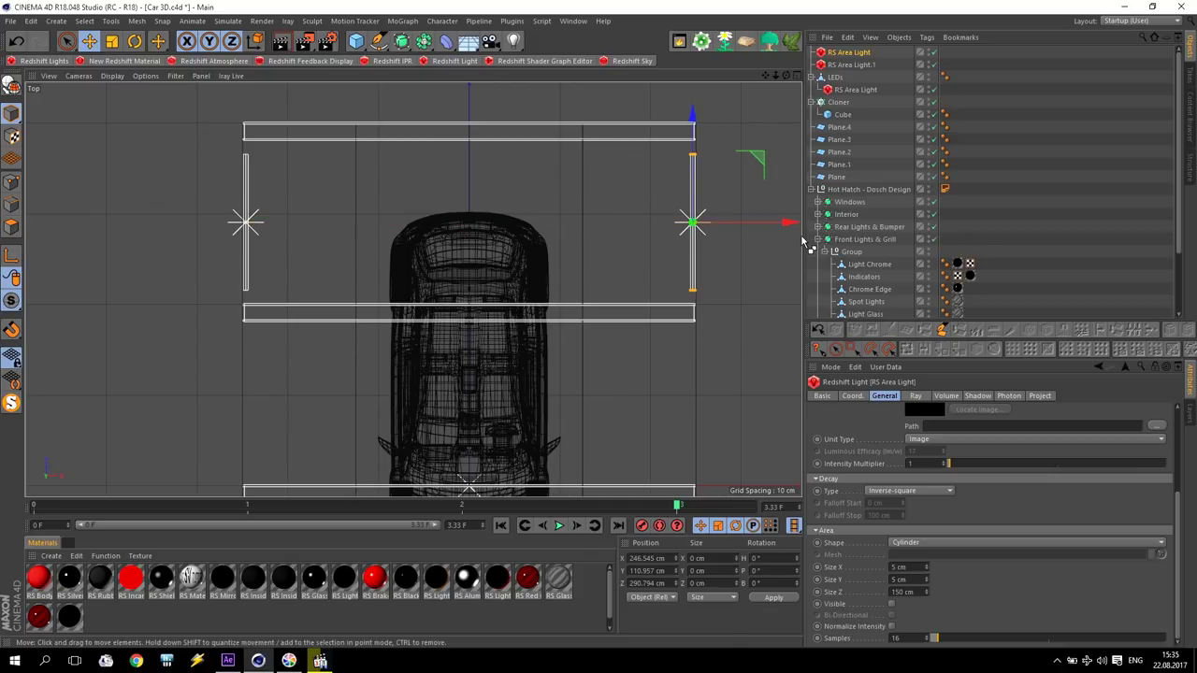
scroll(776, 245, "up", 3)
scroll(731, 263, "down", 3)
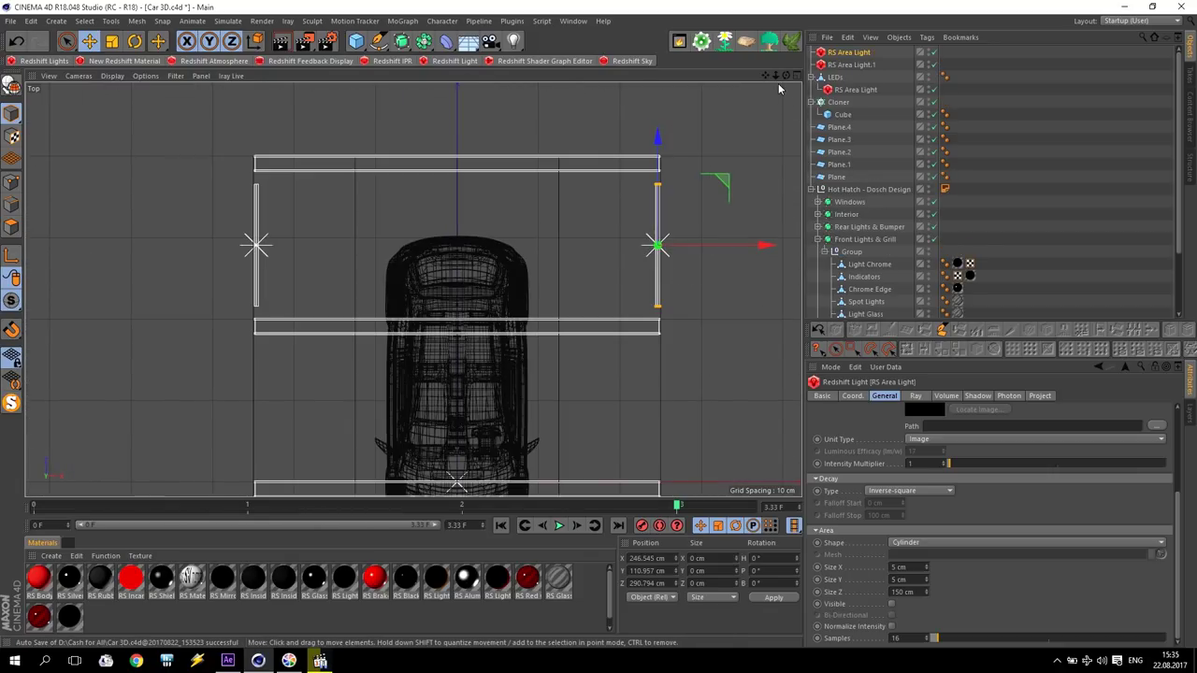
left_click_drag(765, 75, 770, 75)
Step: Copy both side lights twice further along the car, making six lights in total
left_click(852, 60, "shift")
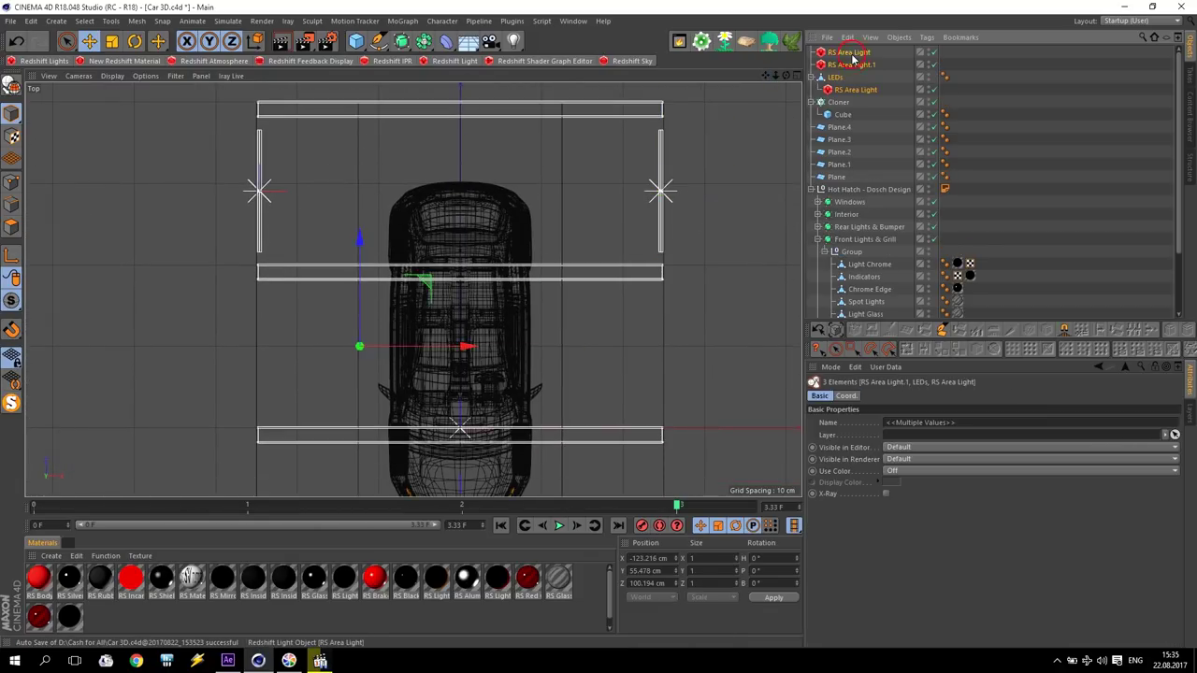
left_click(850, 52)
left_click(851, 65, "shift")
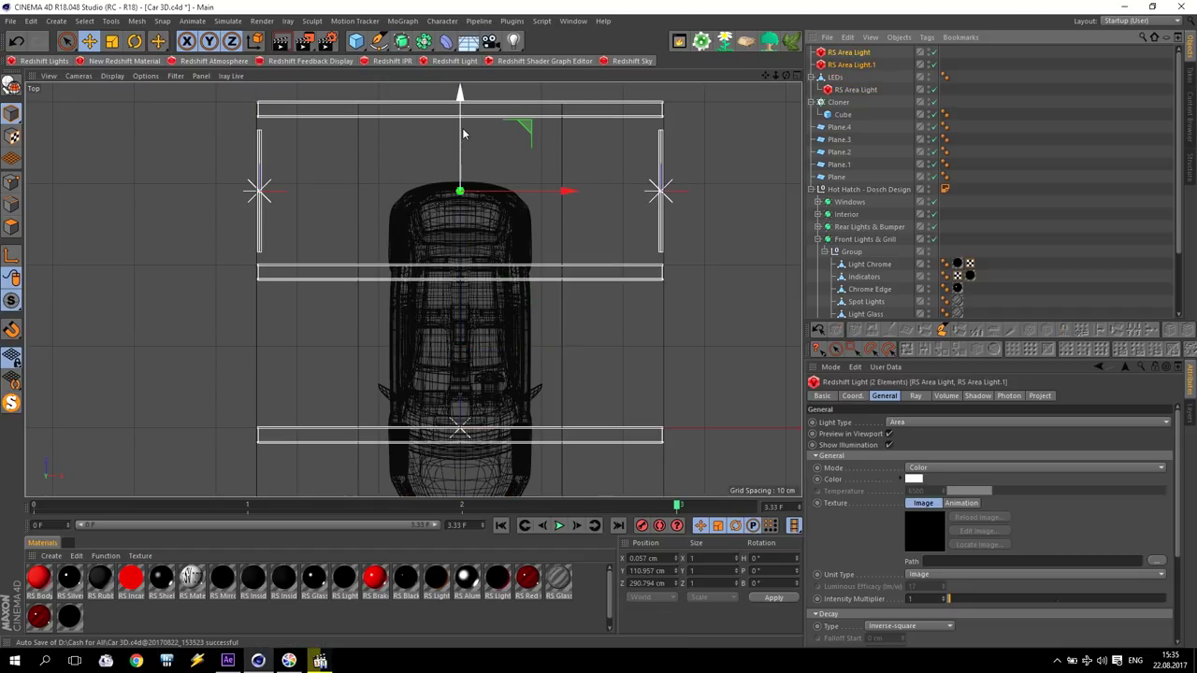
left_click_drag(460, 122, 461, 281, "ctrl")
middle_click_drag(460, 427, 488, 444, "alt")
left_click_drag(499, 153, 492, 308, "ctrl")
left_click(596, 249)
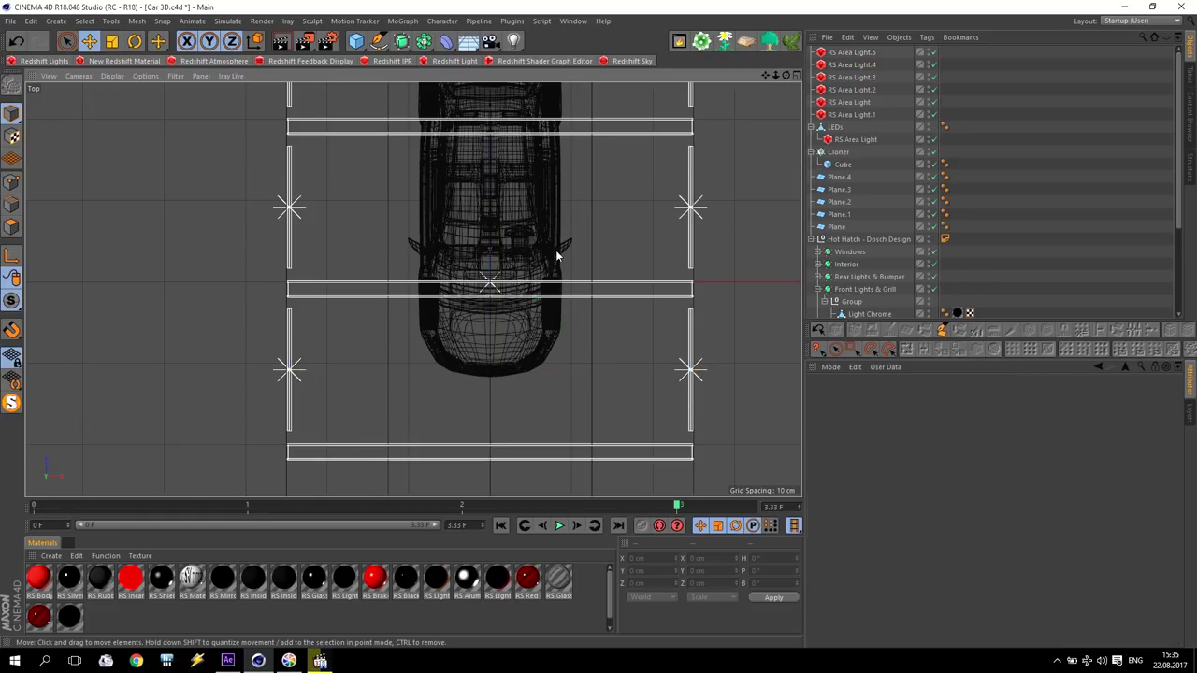
middle_click(557, 254)
middle_click(267, 218)
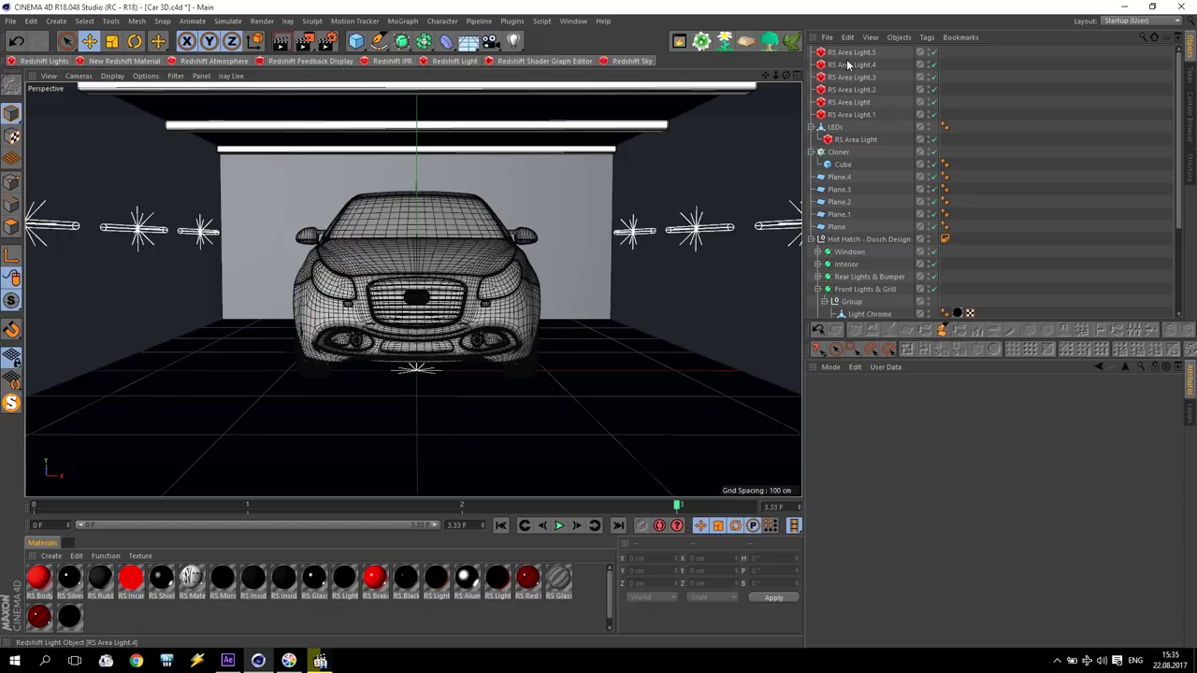
Step: Start Redshift IPR and raise the selected tube lights higher up the walls
left_click(390, 60)
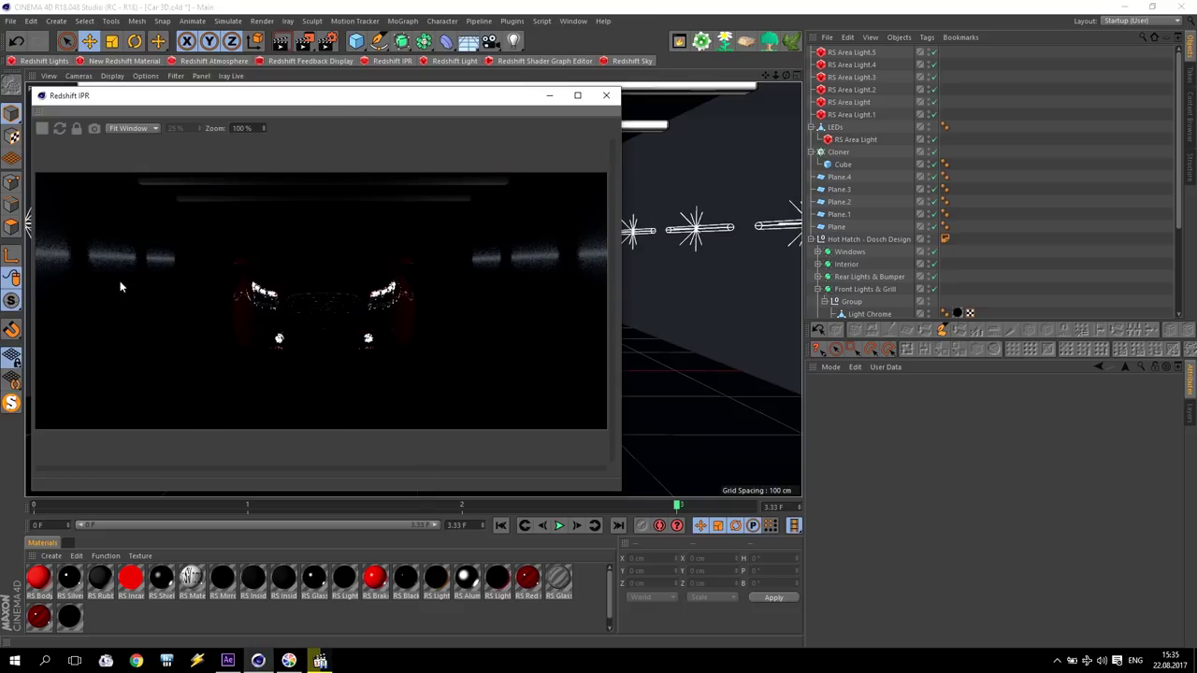
left_click(850, 52)
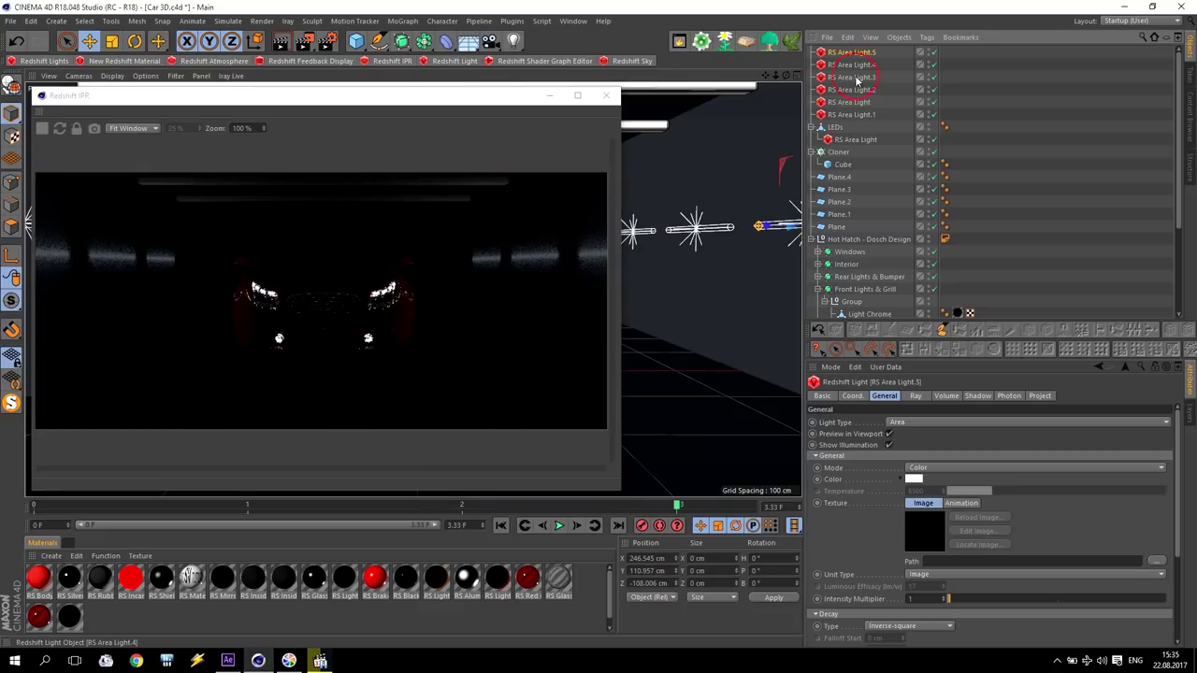
left_click_drag(281, 95, 784, 145)
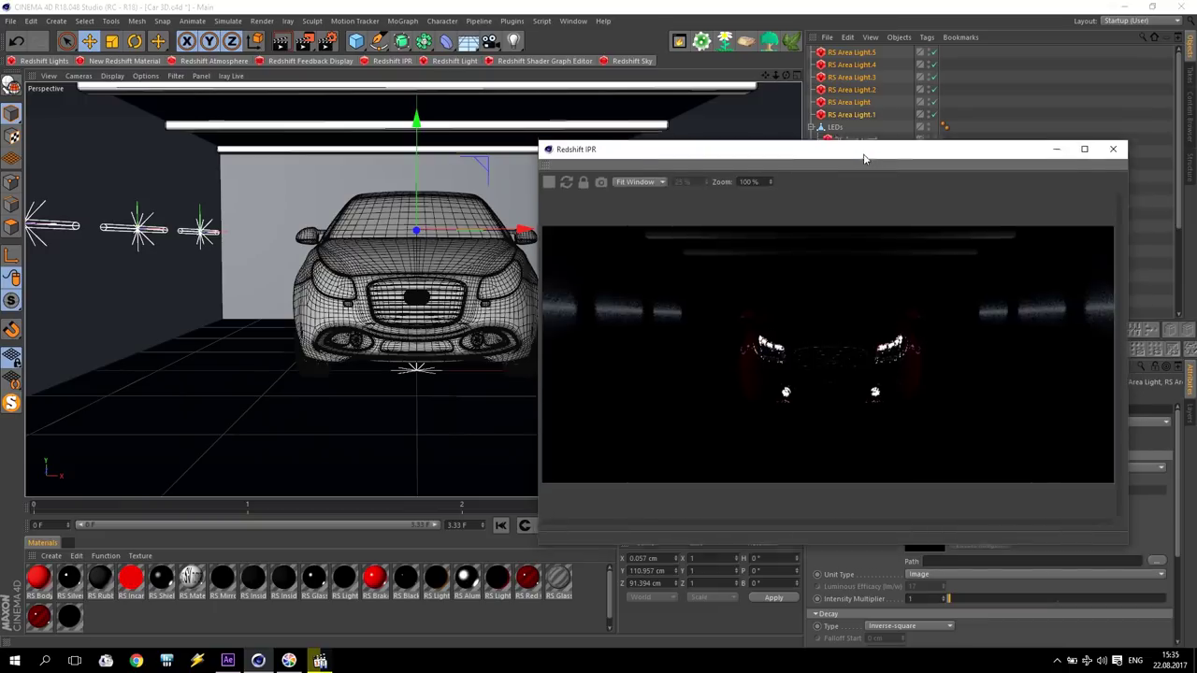
left_click_drag(417, 120, 416, 17)
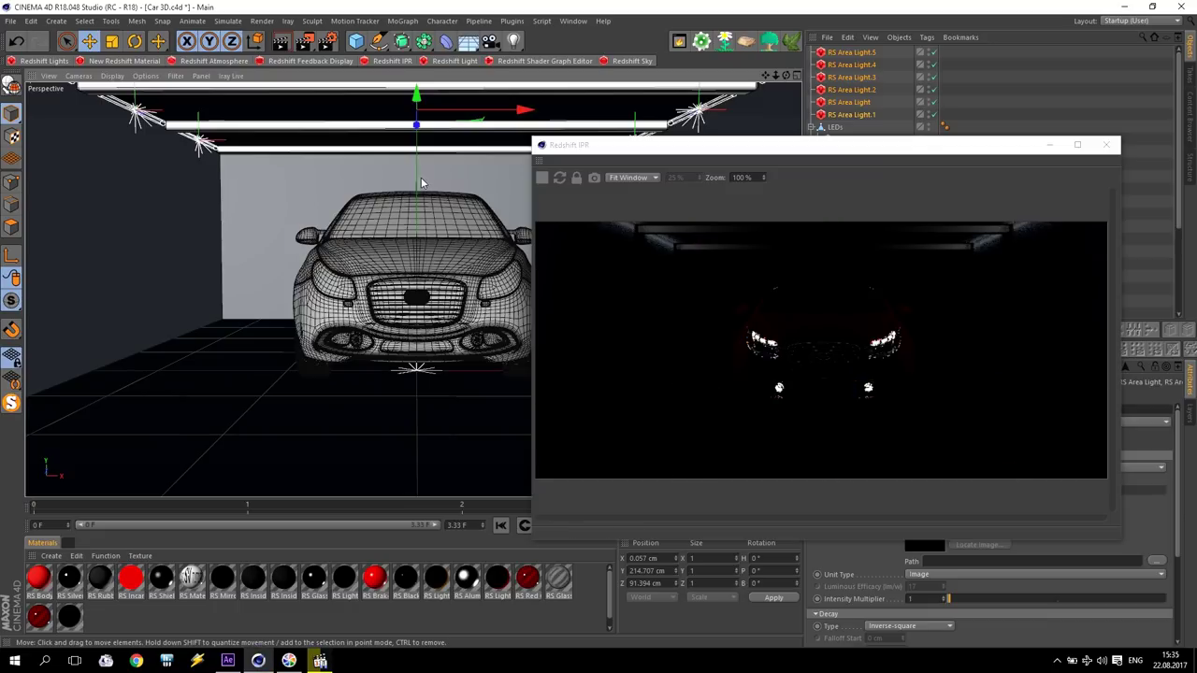
left_click_drag(783, 150, 419, 98)
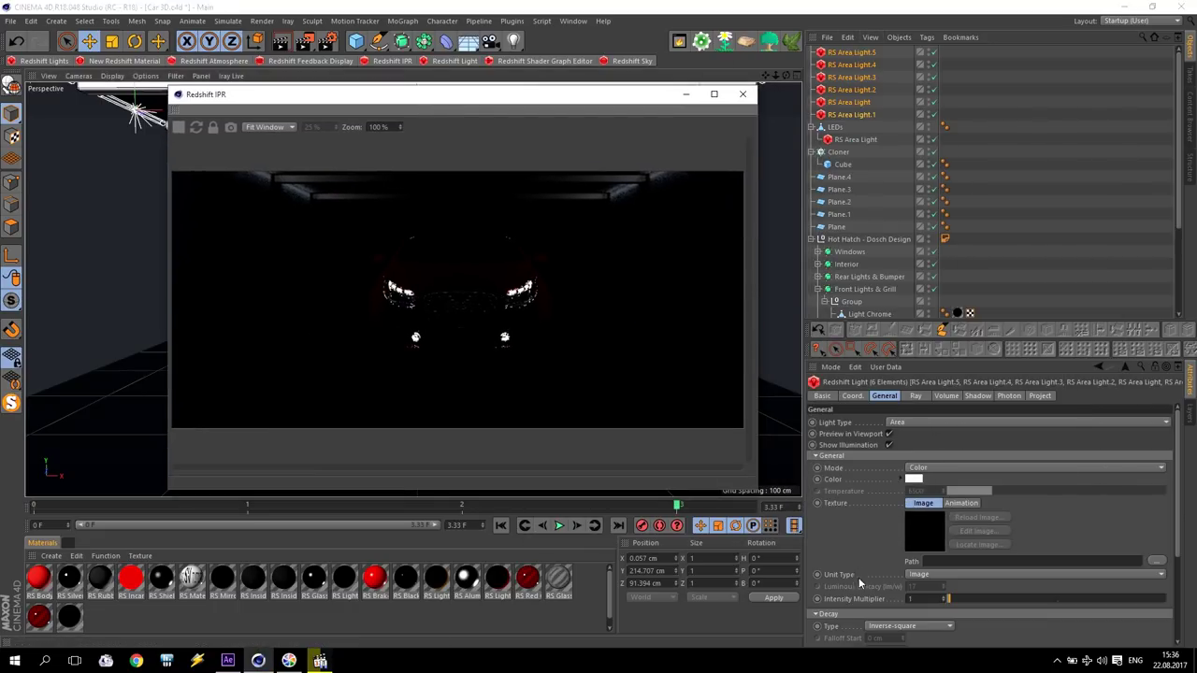
Step: Set the tube lights to Radiant Power with Luminous Efficacy 200
left_click(926, 576)
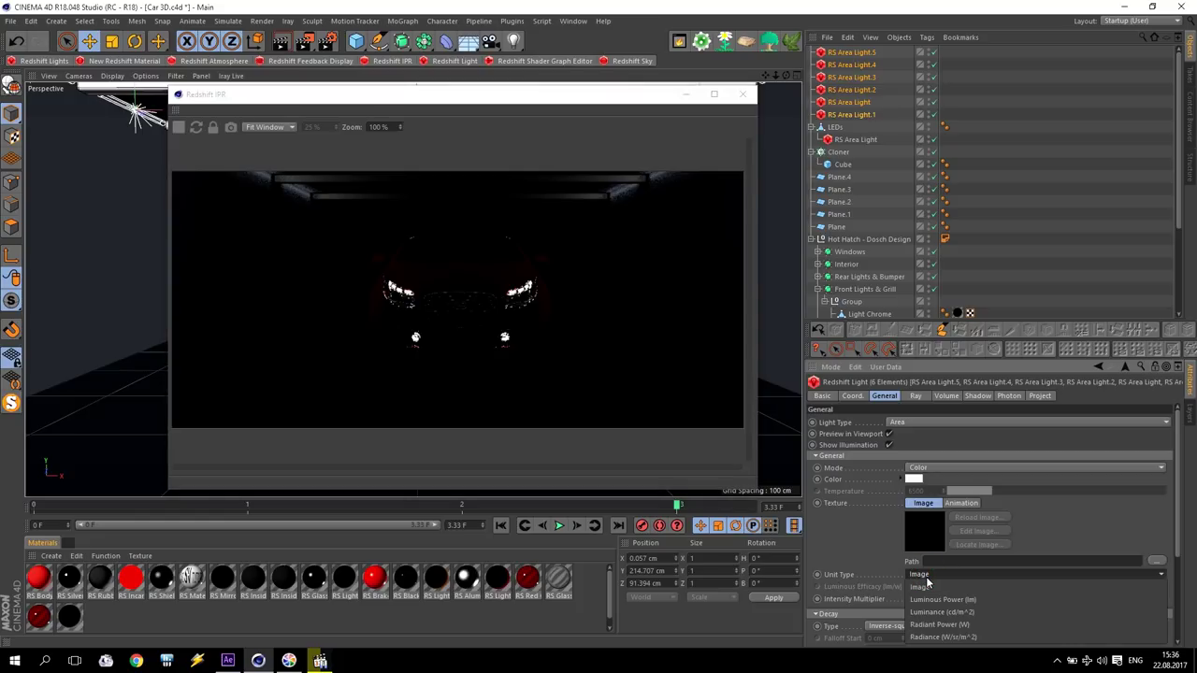
left_click(979, 626)
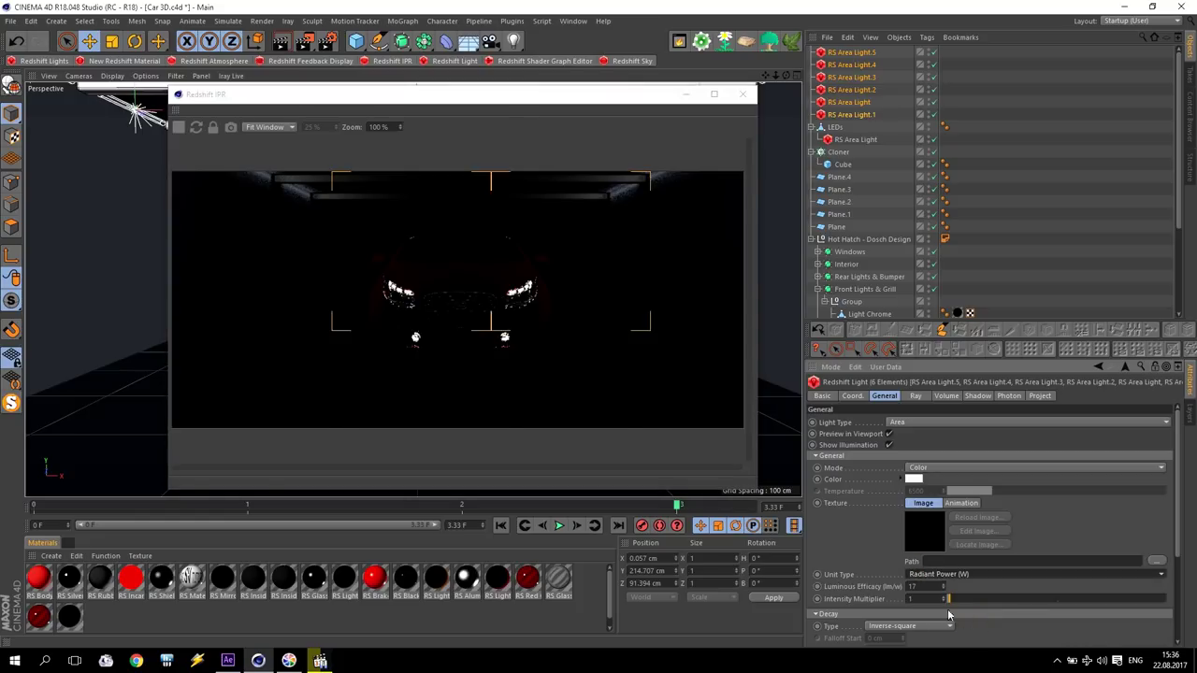
double_click(903, 587)
type("200")
key("Return")
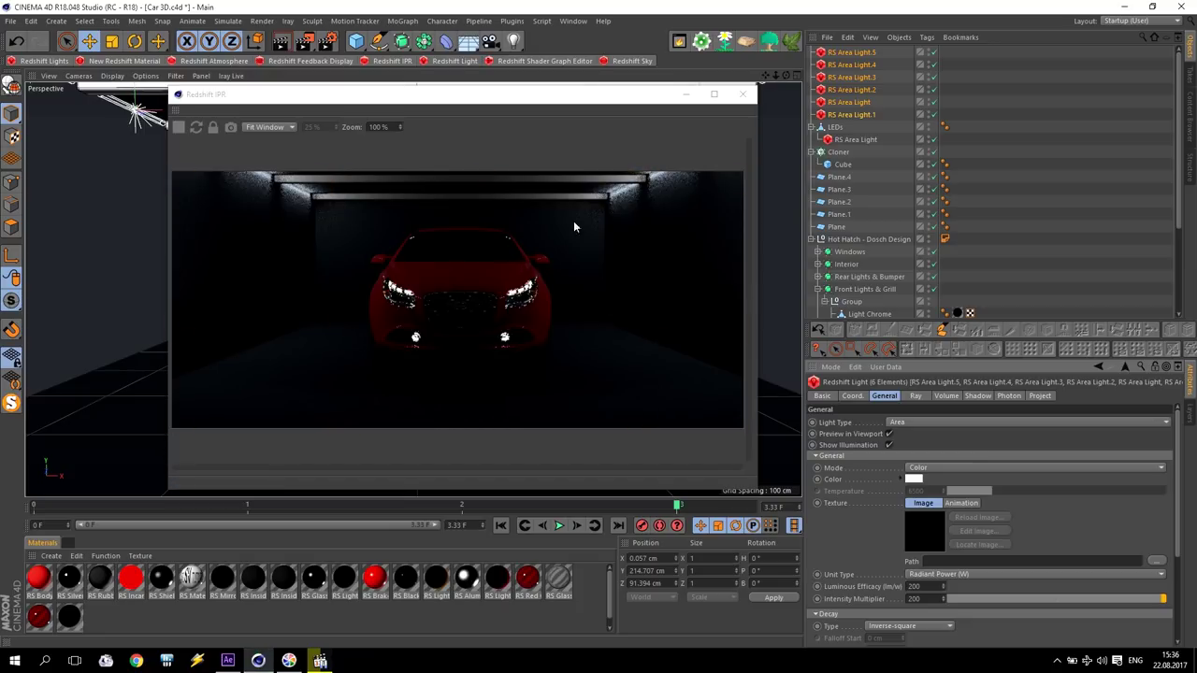
left_click(436, 332)
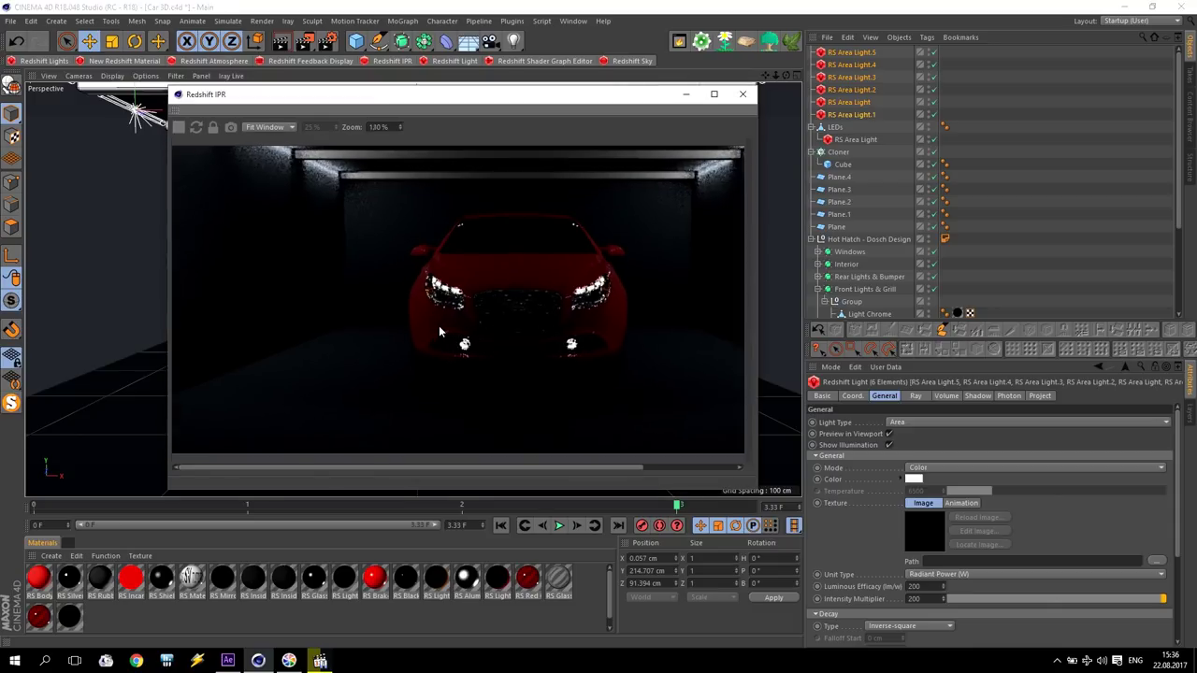
scroll(439, 326, "down", 1)
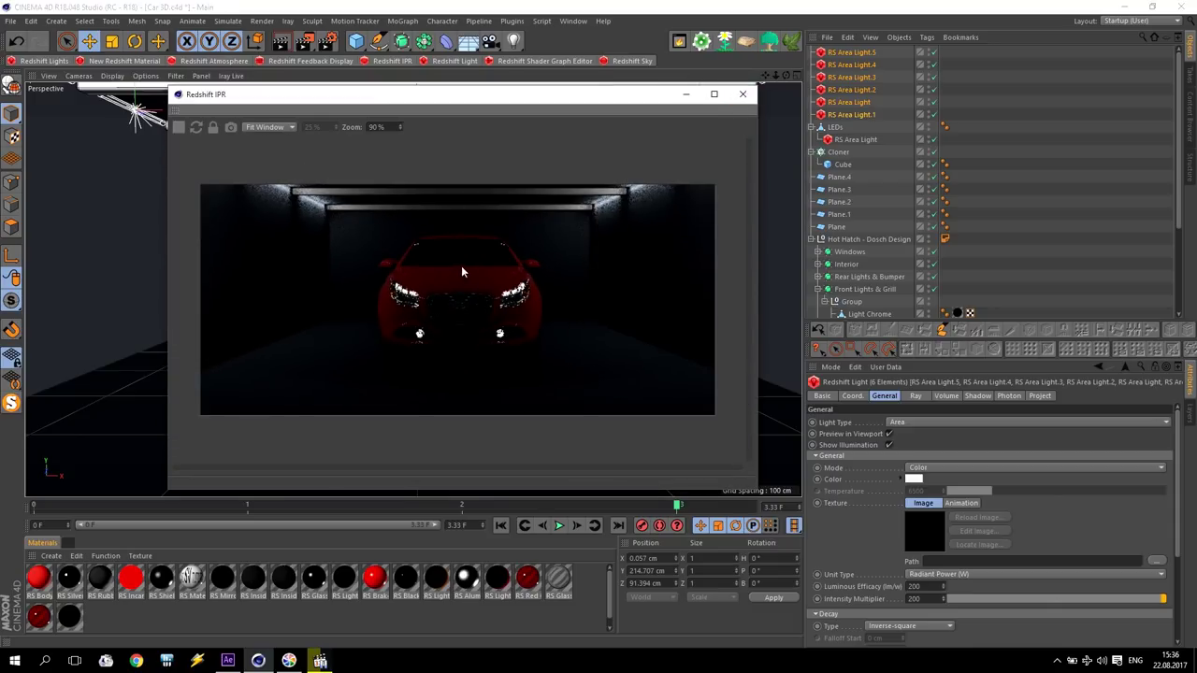
Step: Turn on Force enabled for IPR in Redshift Basic render settings, then launch HWiNFO64
left_click(327, 41)
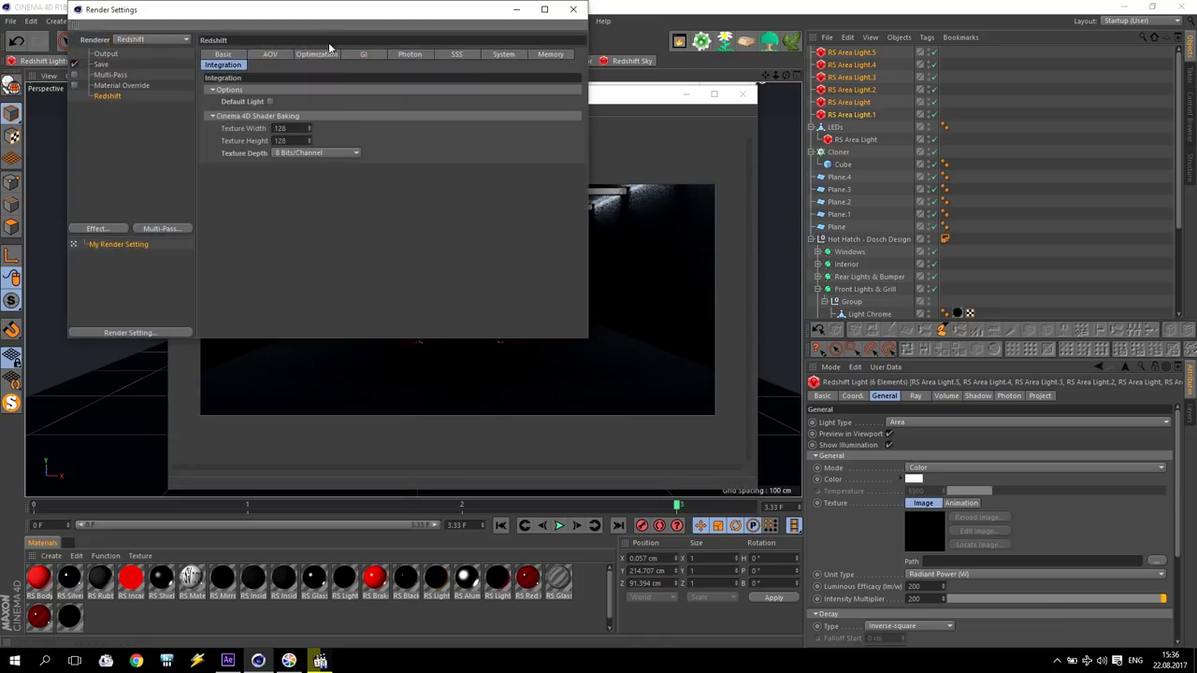
left_click(222, 54)
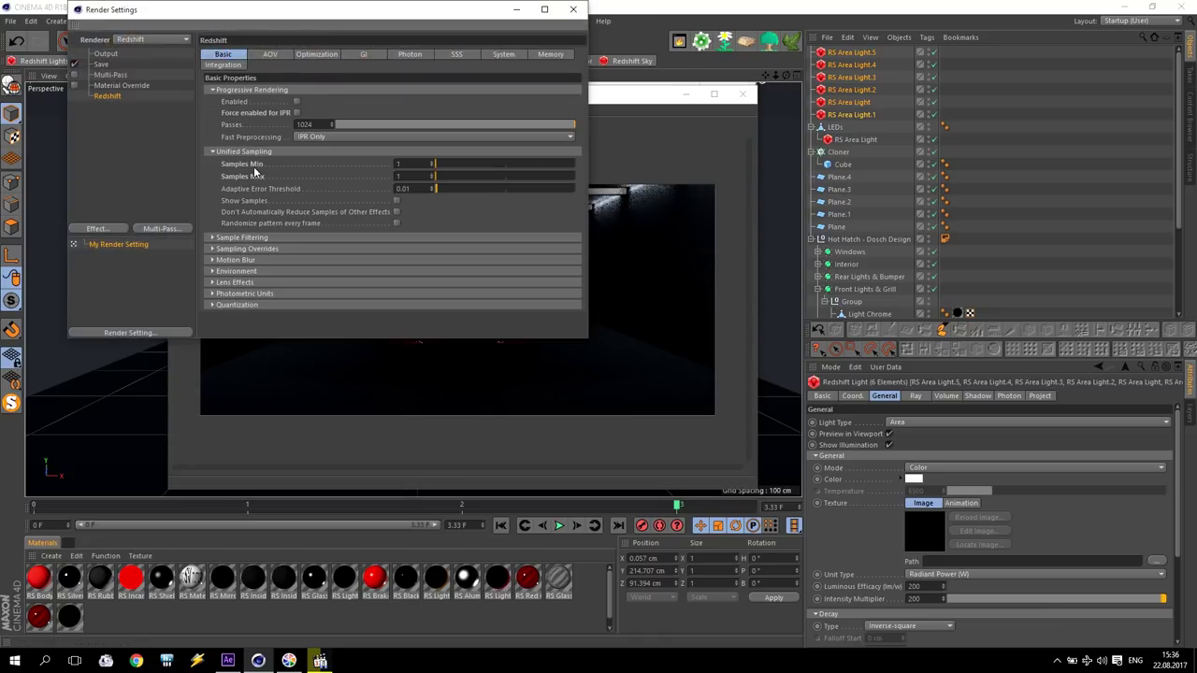
left_click(573, 10)
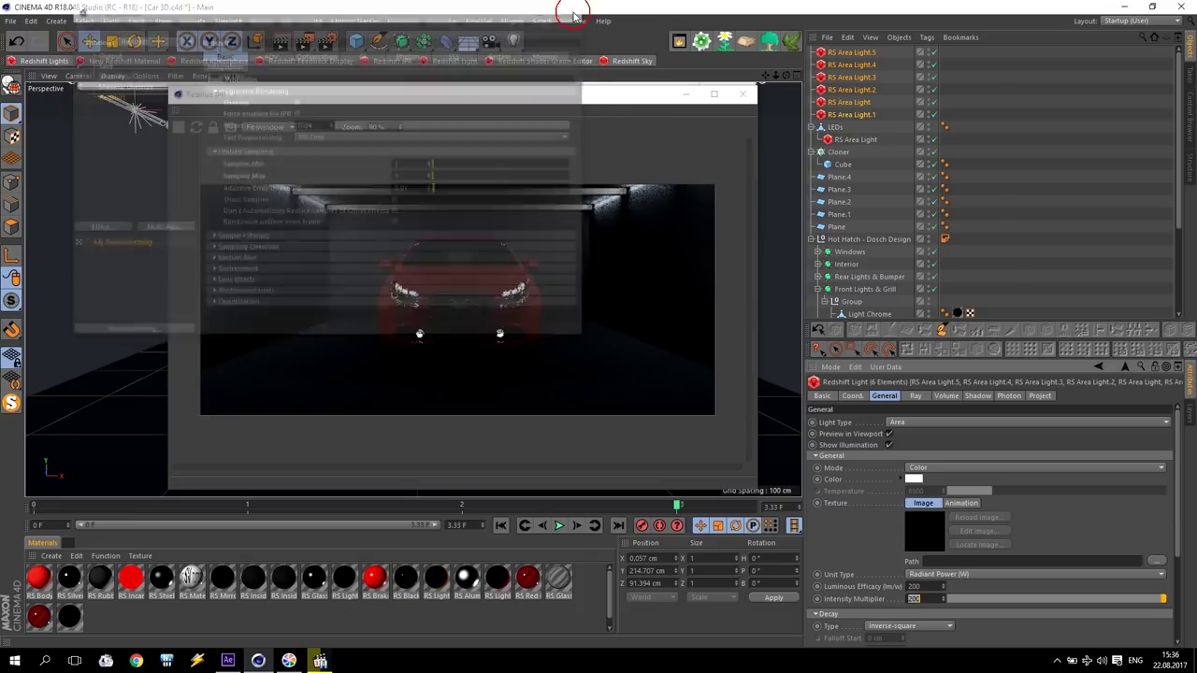
left_click(333, 41)
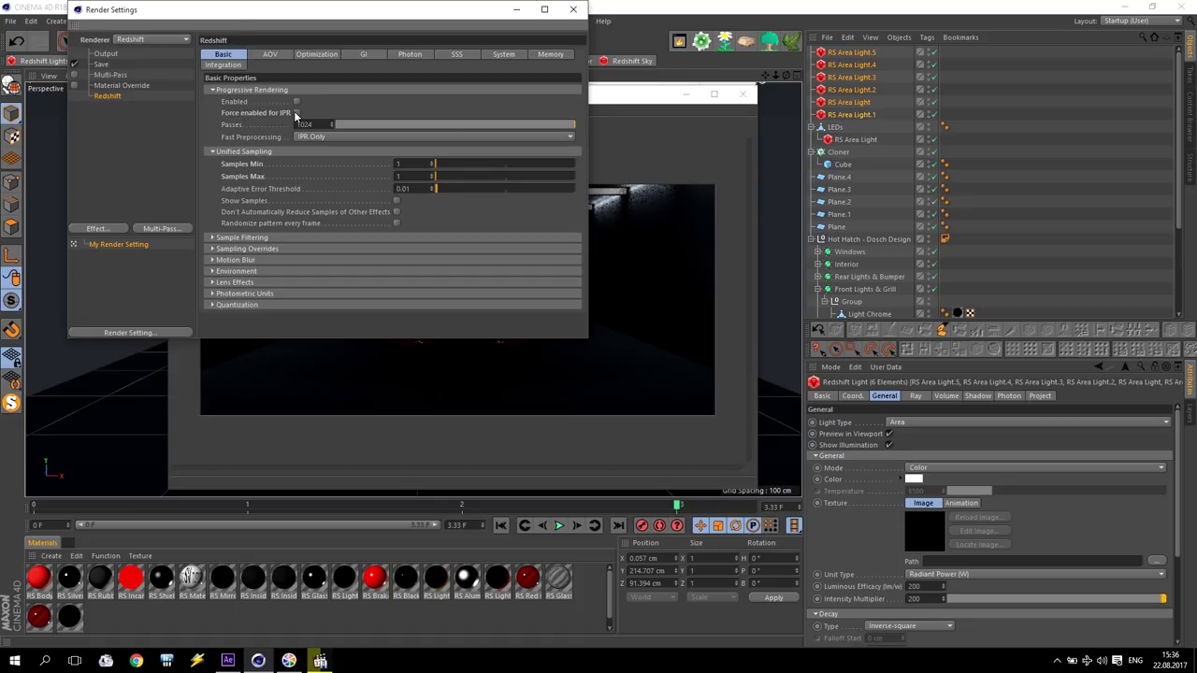
left_click(296, 112)
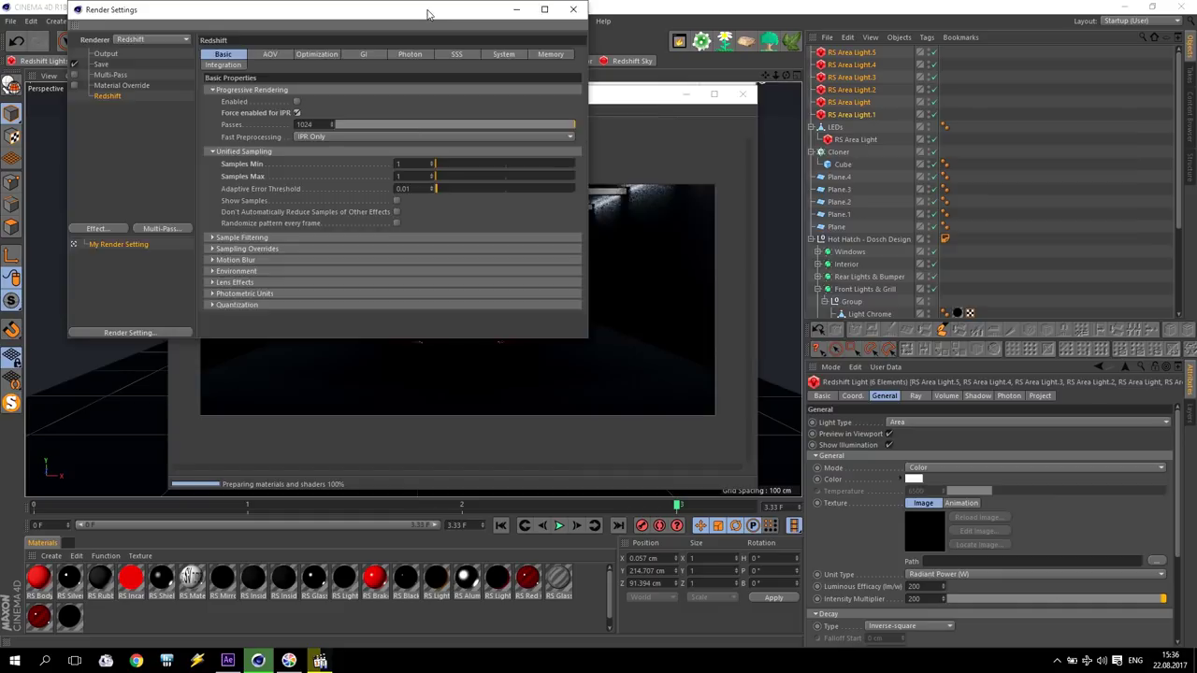
left_click_drag(234, 9, 789, 138)
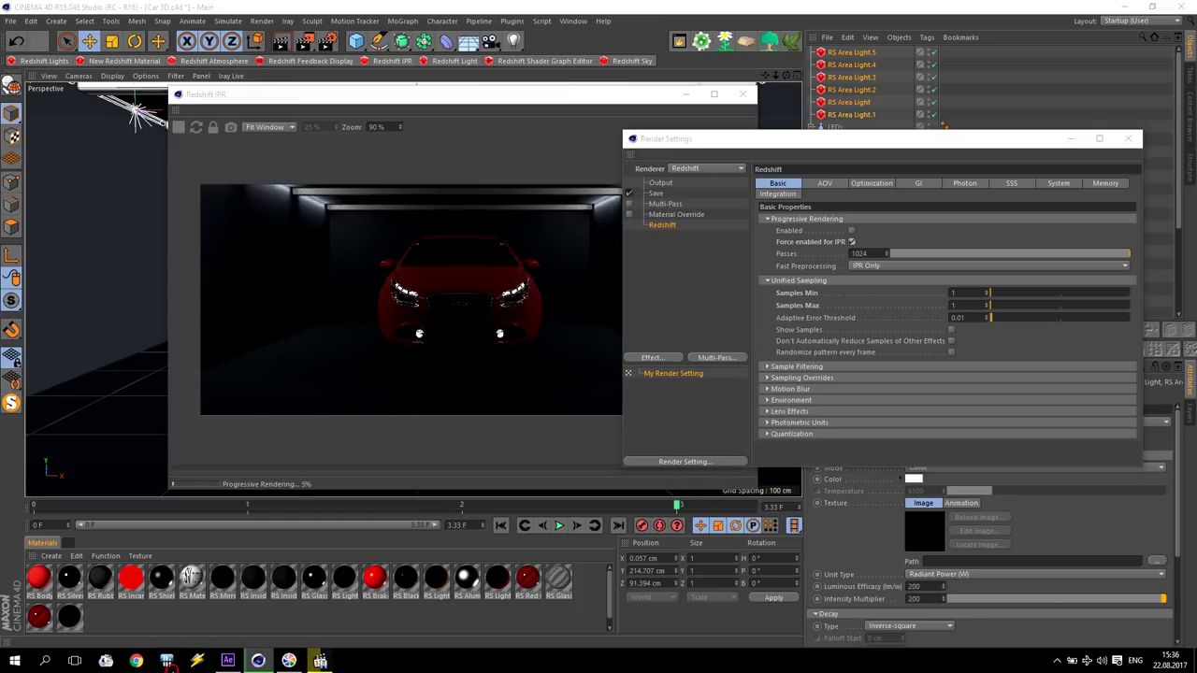
left_click(606, 349)
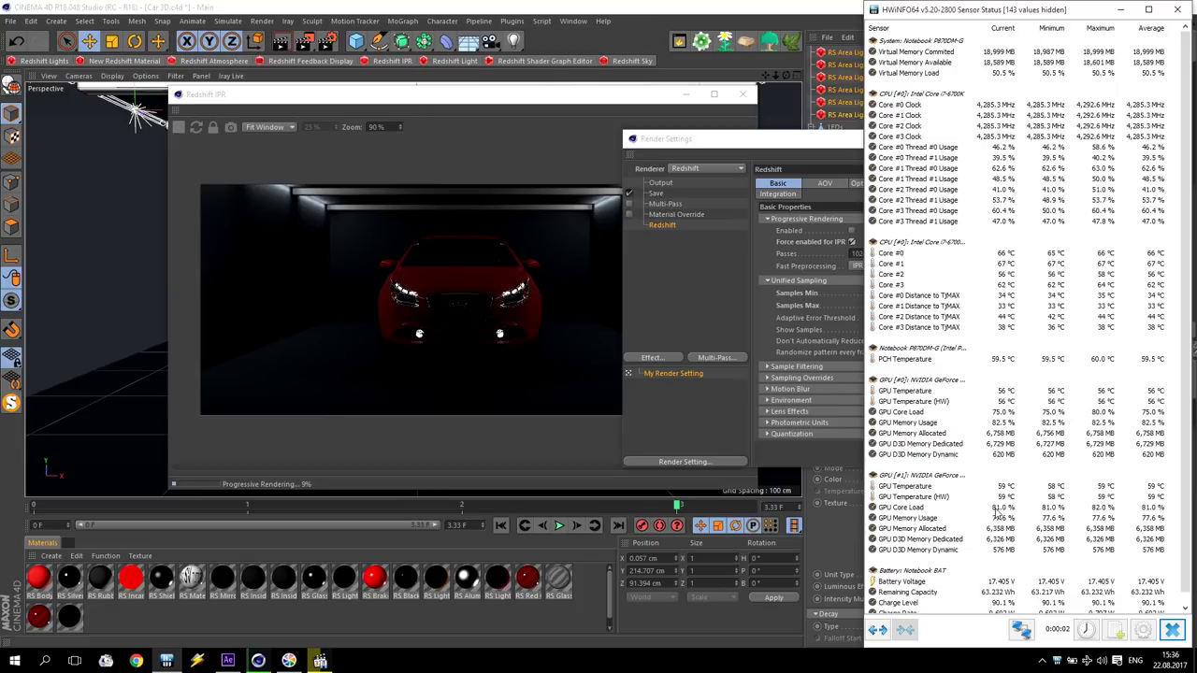
Step: Compare the GPU core load and temperature readings in HWiNFO64
left_click(995, 510)
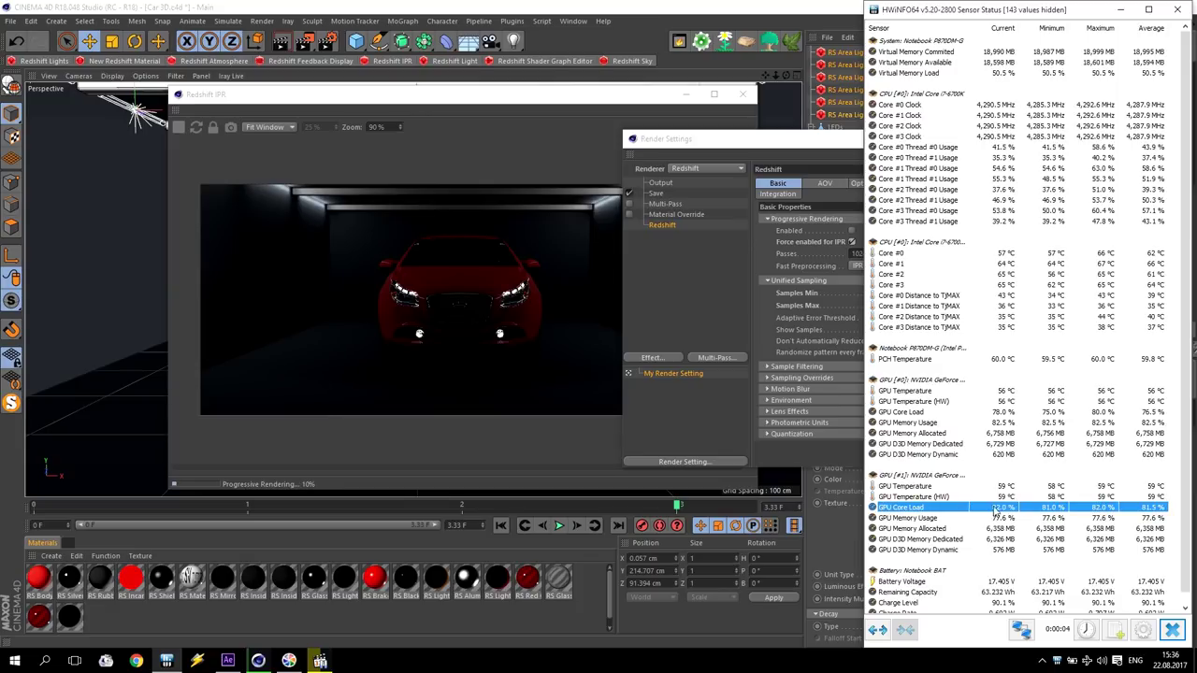
left_click(994, 417)
left_click(1004, 512)
left_click(1001, 487)
left_click(1000, 391)
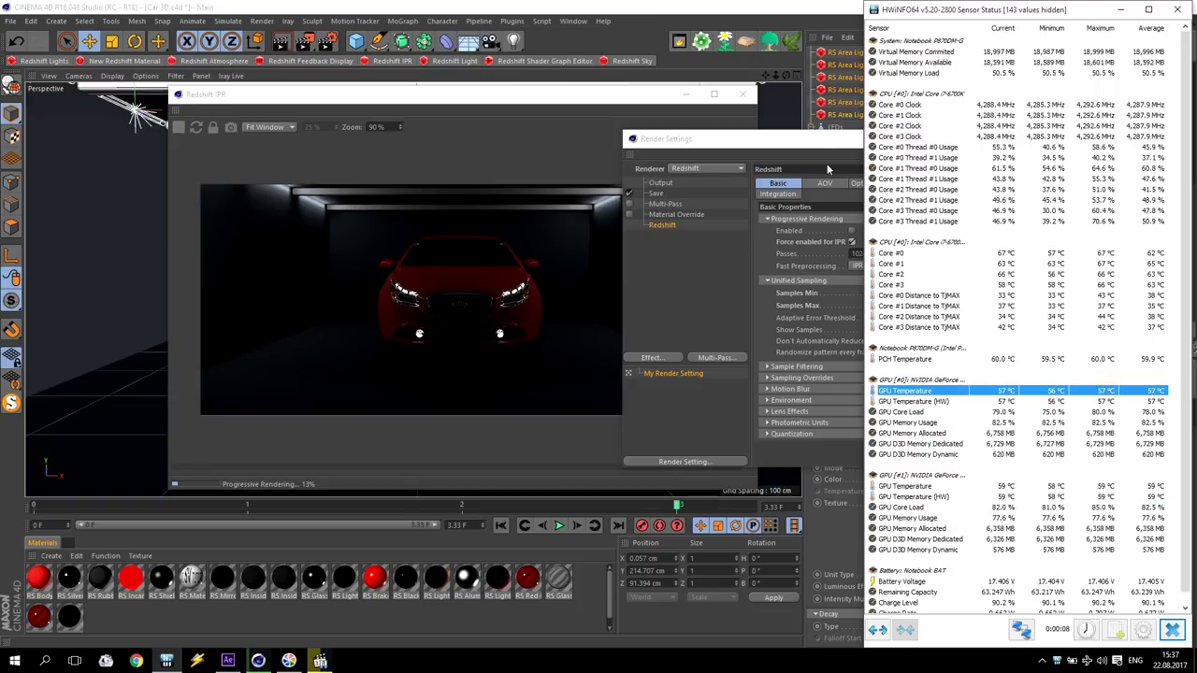
Step: Toggle Force enabled for IPR, check GPU memory, then close HWiNFO64 and Render Settings
left_click_drag(813, 141, 680, 118)
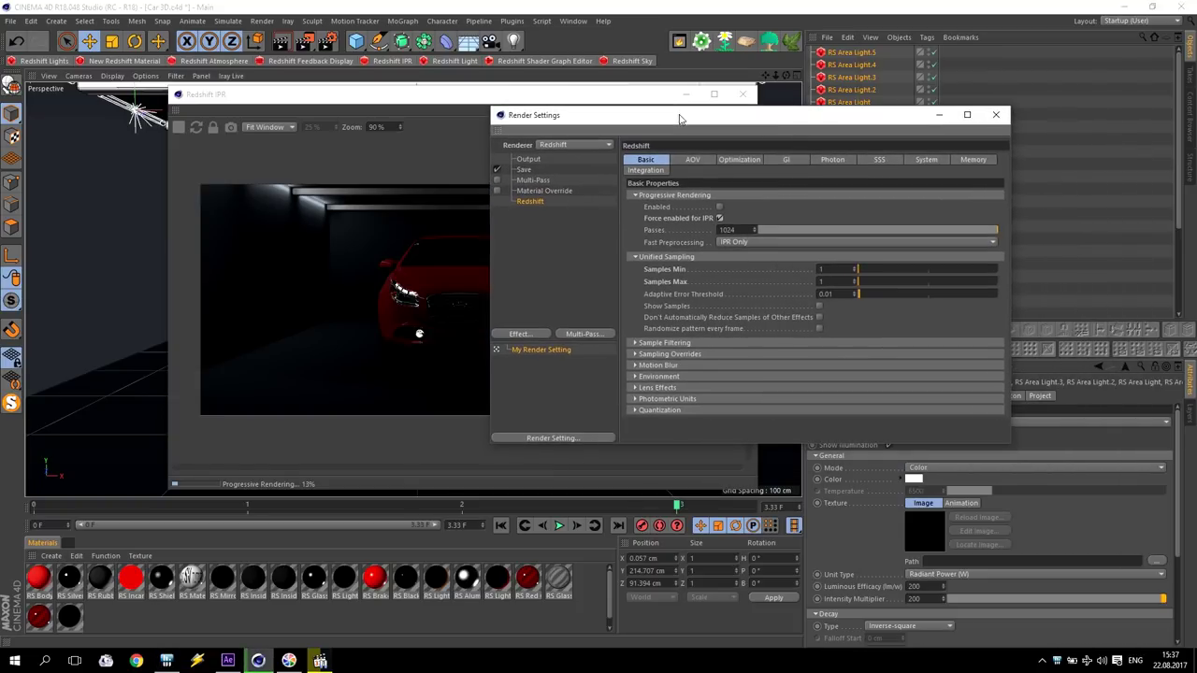
left_click(719, 218)
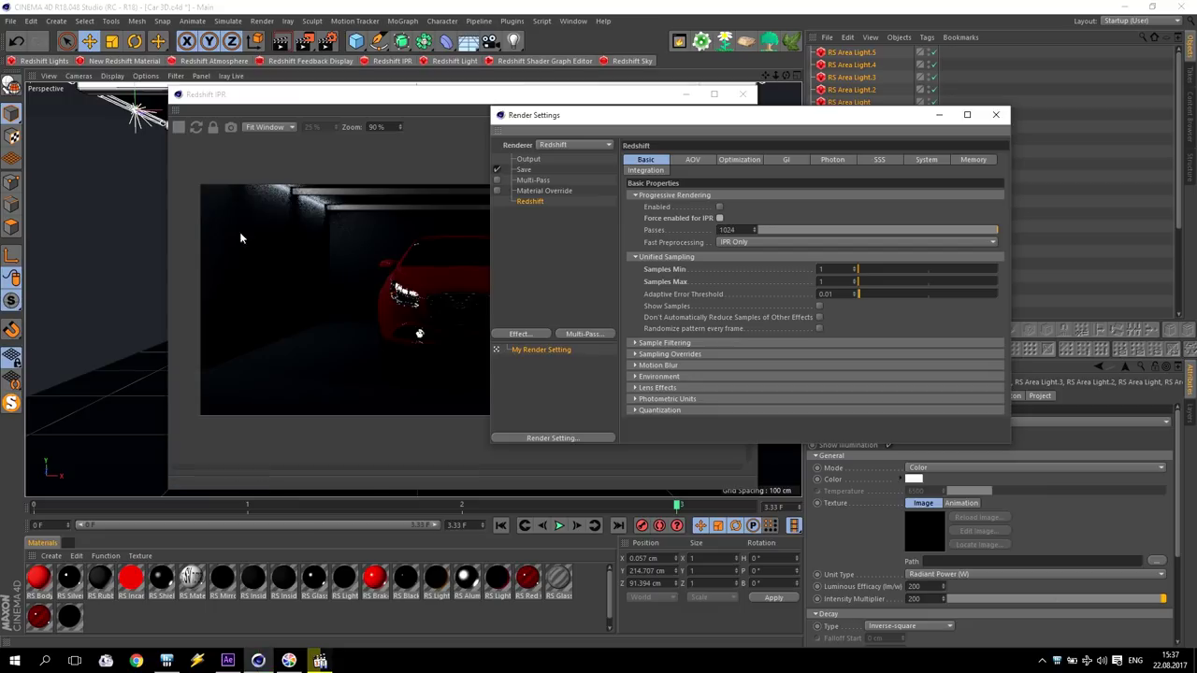
left_click(166, 661)
left_click(999, 423)
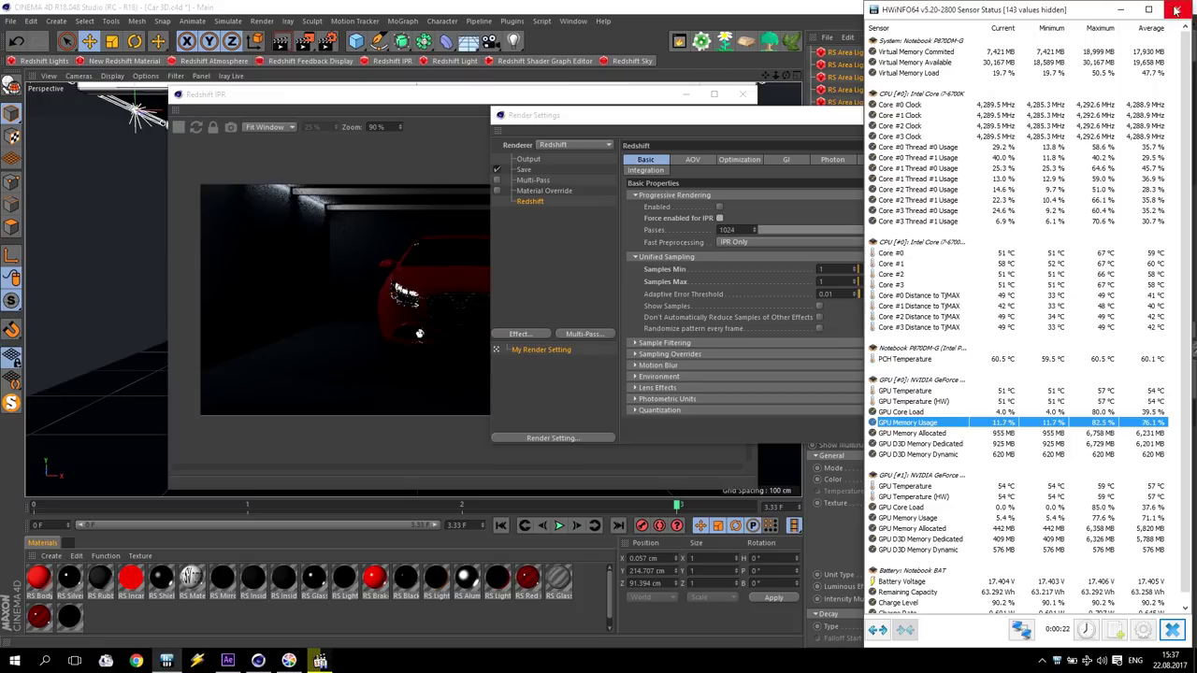
left_click(1124, 9)
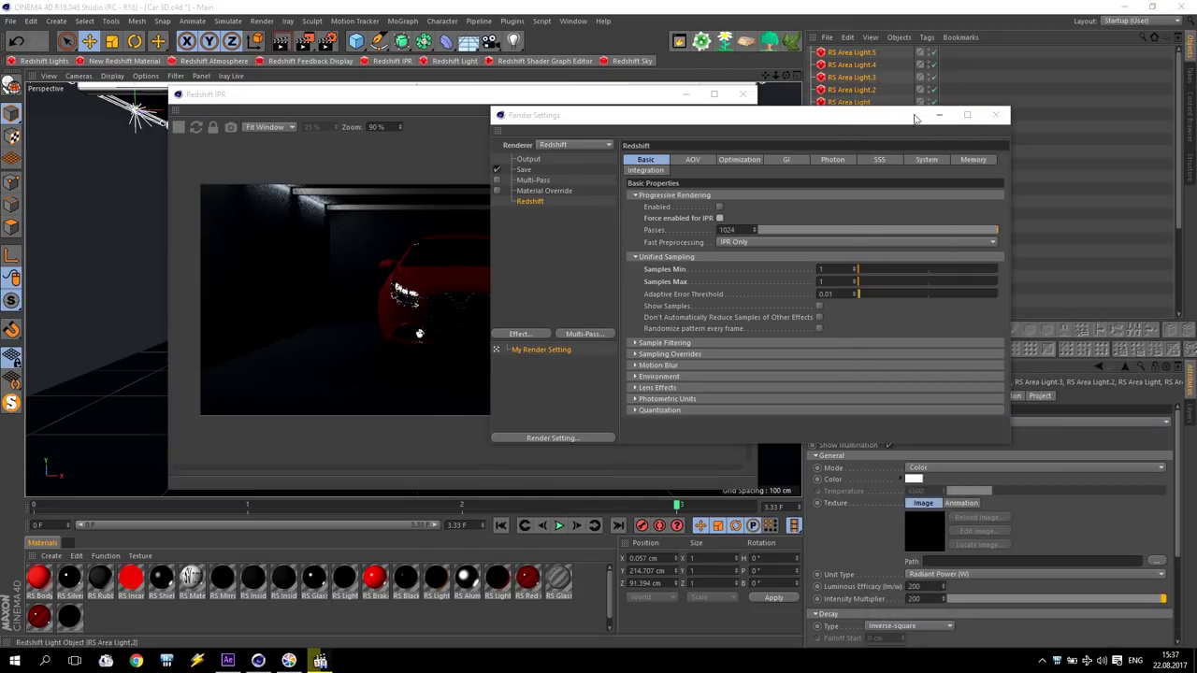
left_click(997, 116)
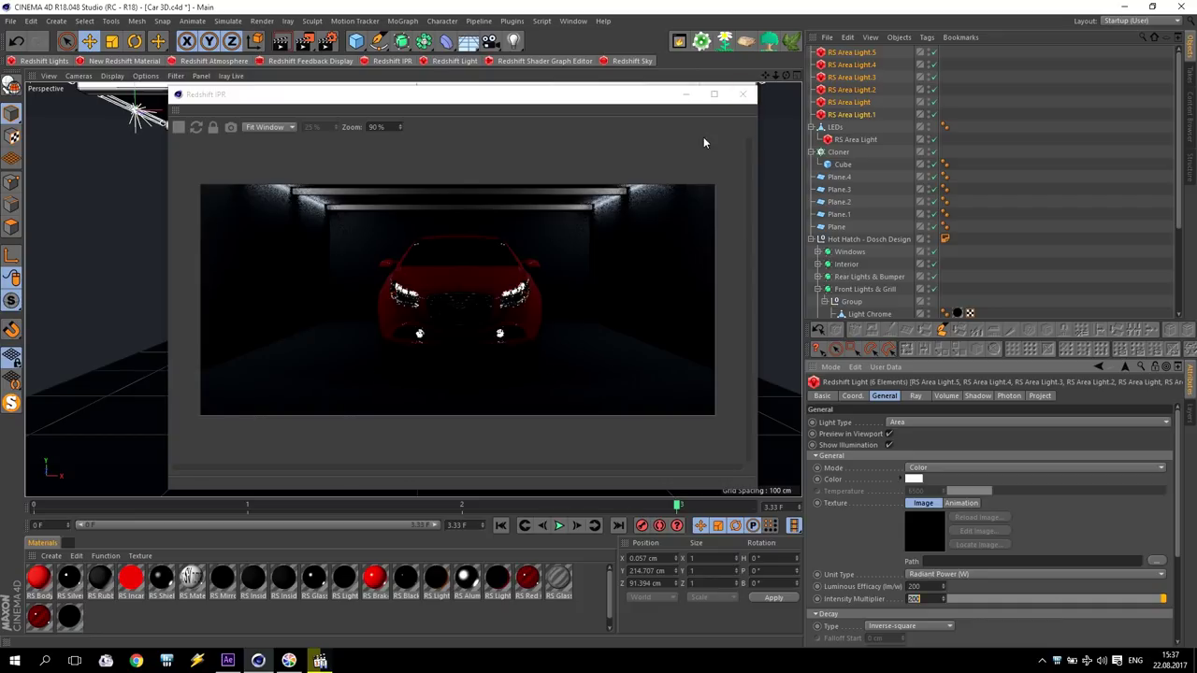
Step: Create a new Redshift material and open its shader graph
left_click(742, 94)
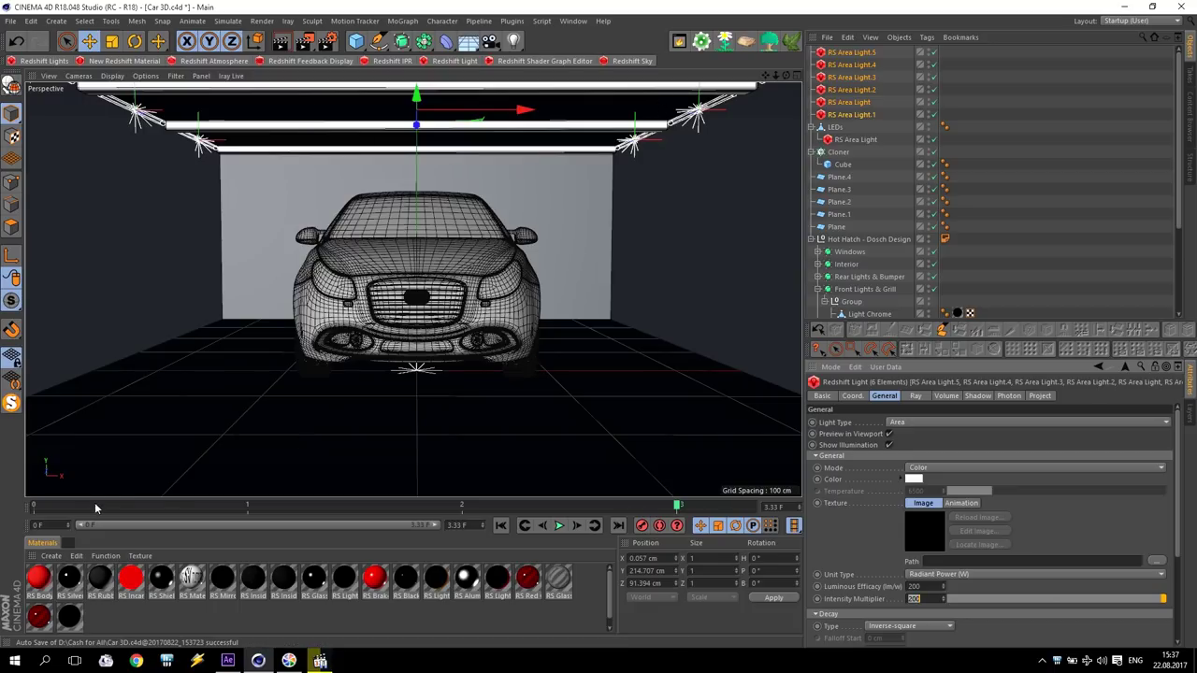
left_click(124, 61)
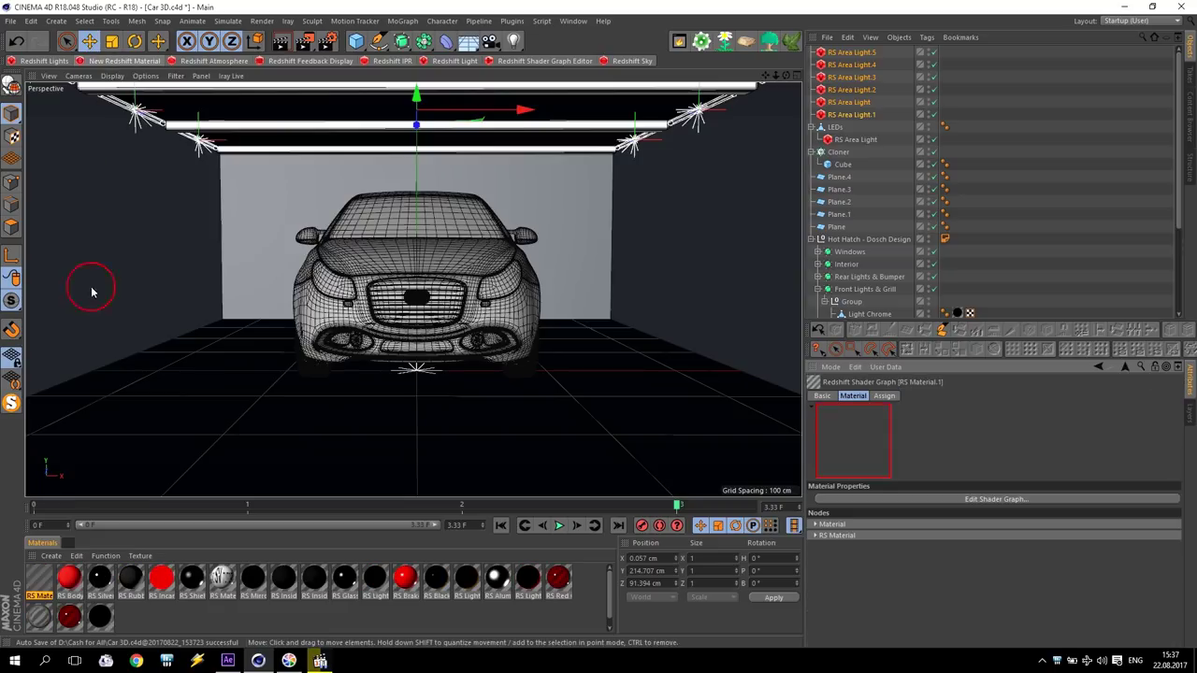
double_click(39, 580)
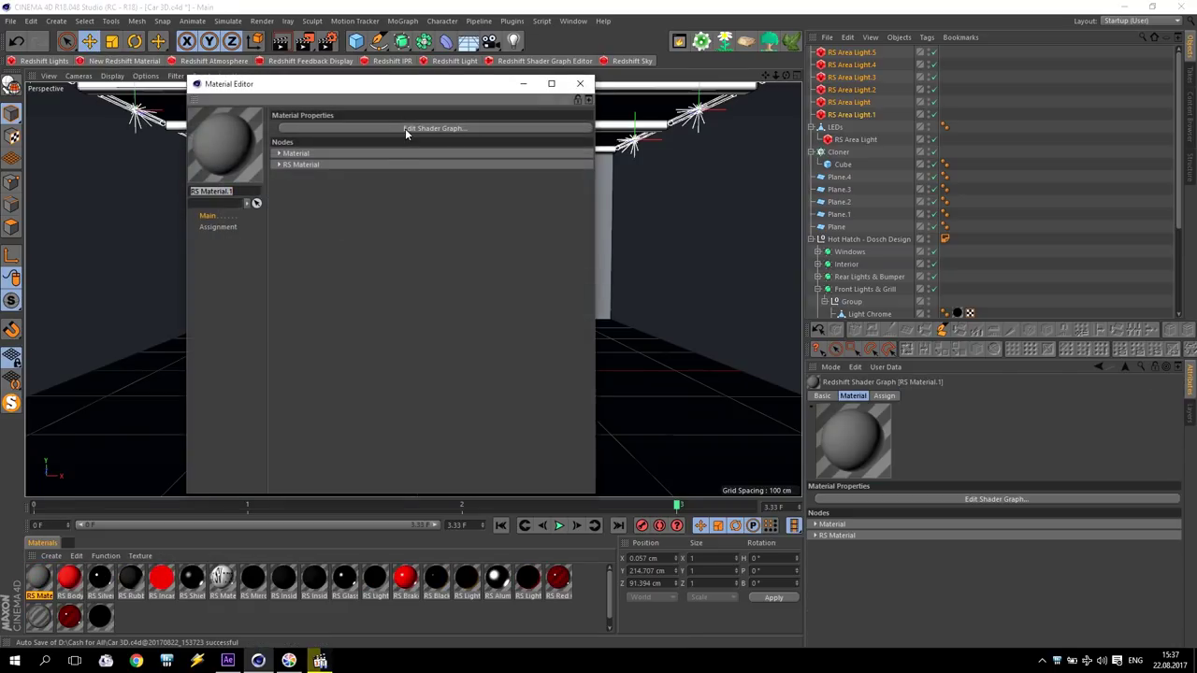
left_click(405, 128)
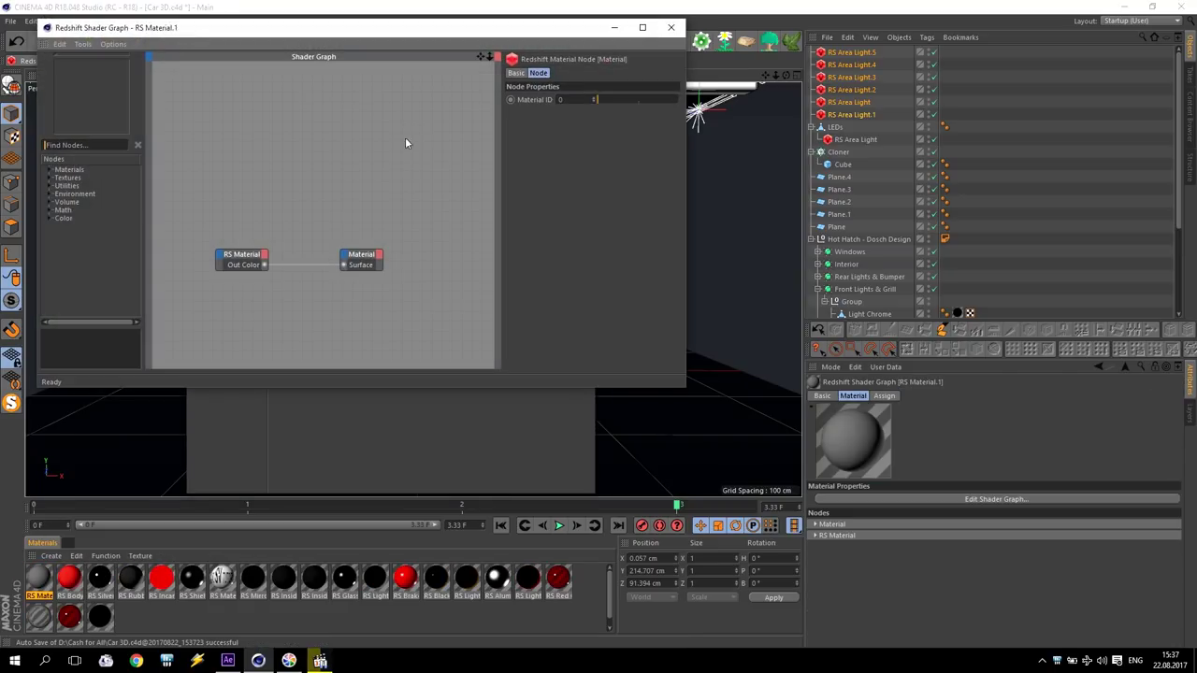
Step: Add an RS Texture node loading the light speckled 903549-f1ee490e2818851dc9dffb6727b22b48.jpg image
left_click(50, 177)
left_click_drag(75, 229, 202, 165)
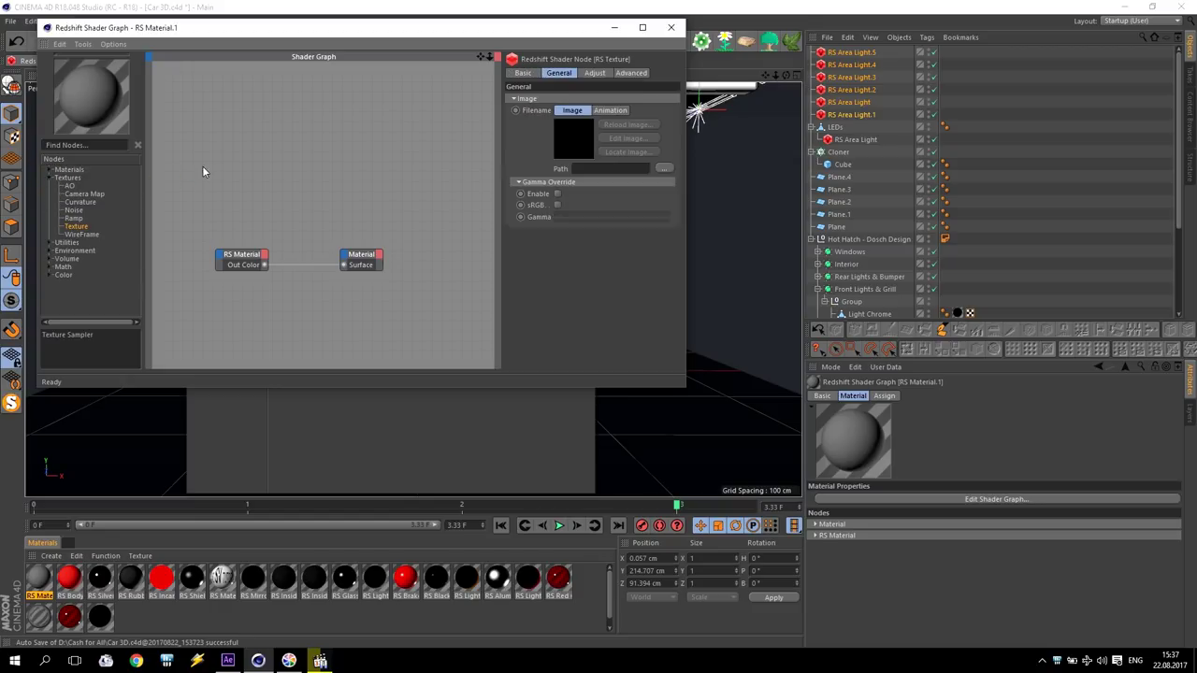
left_click(200, 157)
left_click(666, 170)
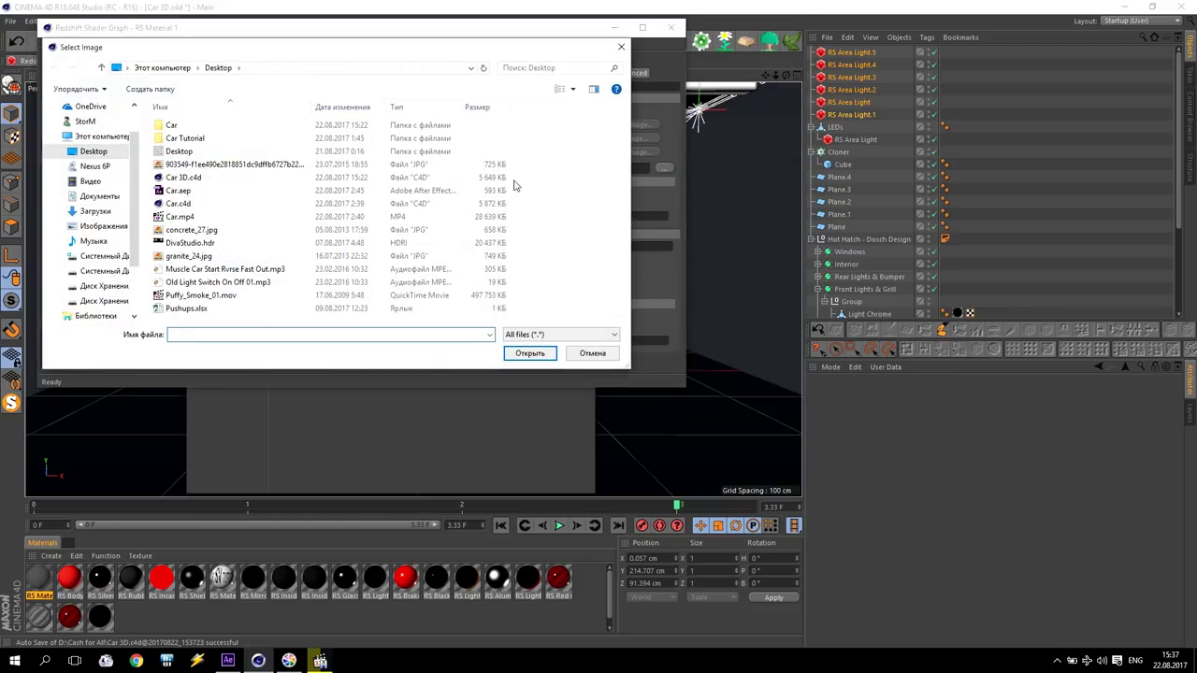
left_click(572, 89)
left_click(612, 42)
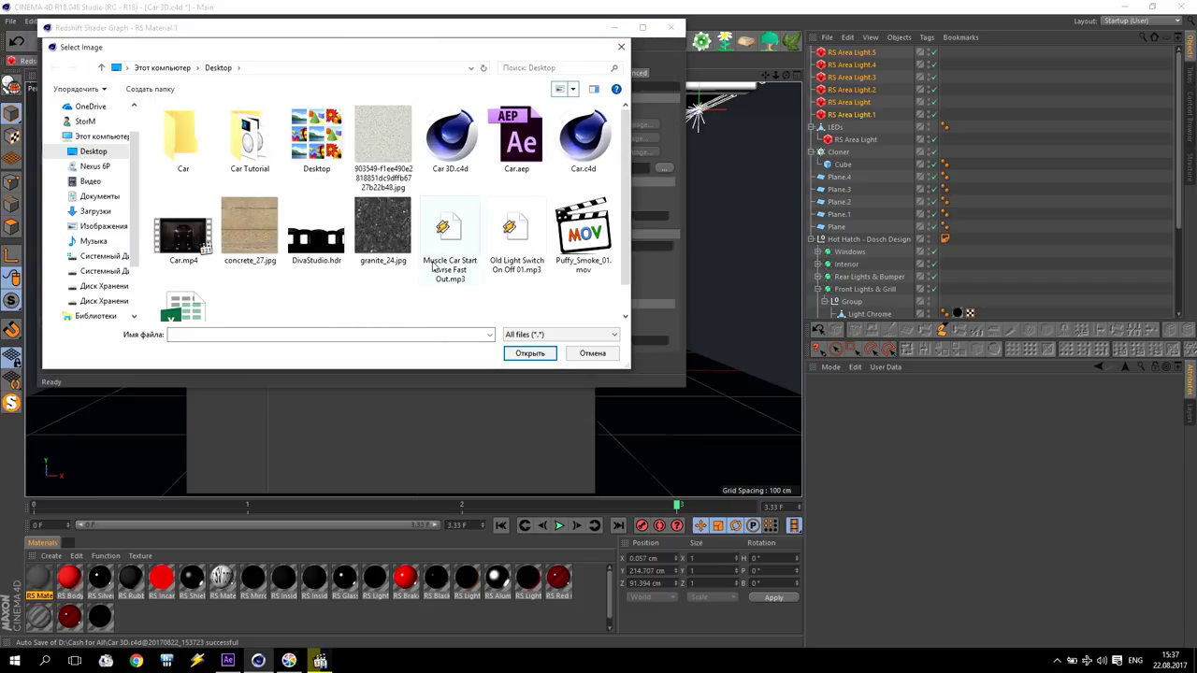
left_click(391, 132)
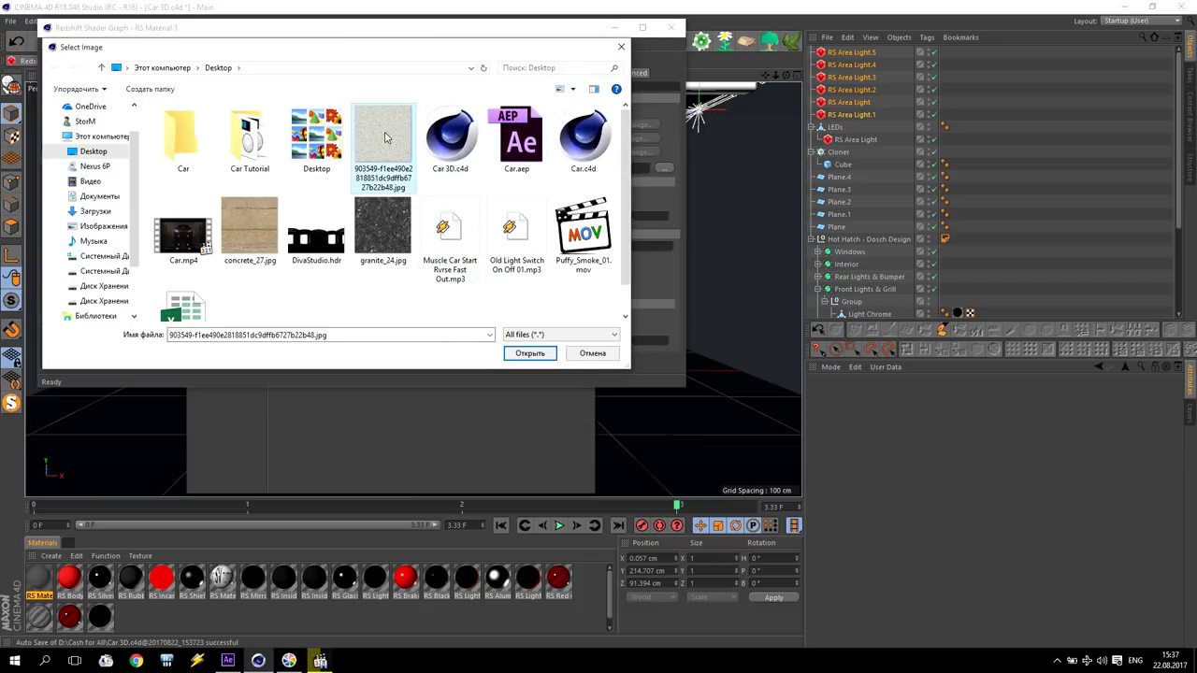
left_click(530, 353)
Step: Wire the texture's Out Color into RS Material's Diffuse Color
left_click_drag(199, 163, 245, 264)
mouse_move(246, 265)
left_click(427, 262)
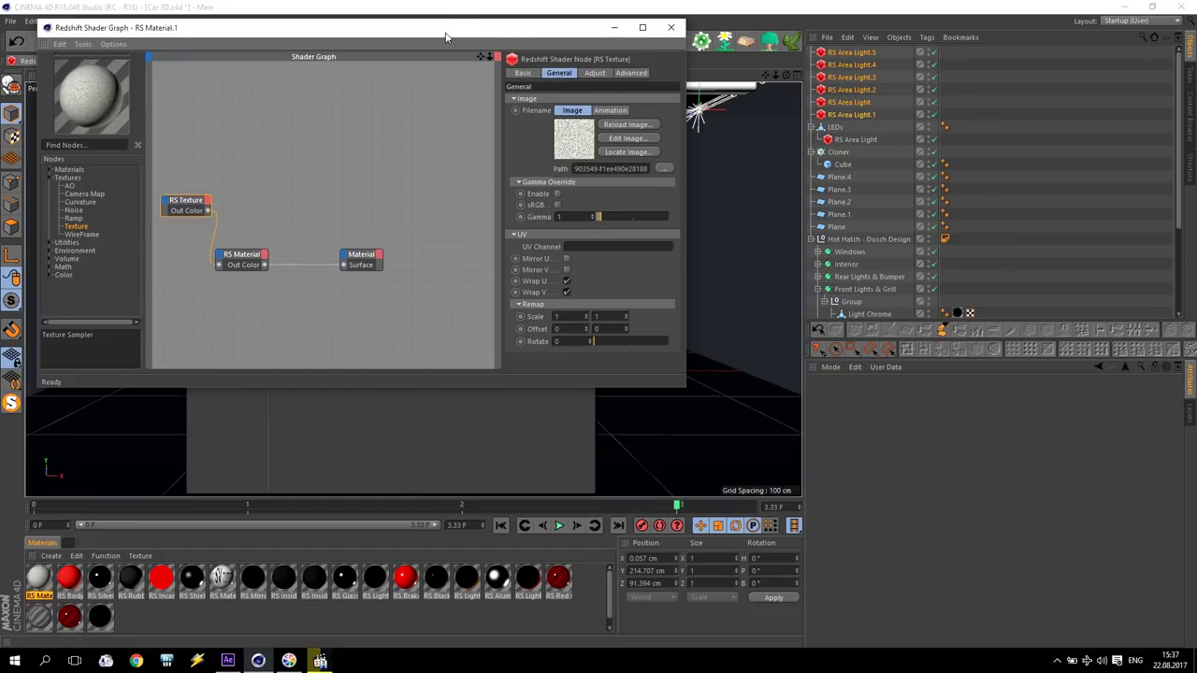
Step: Rearrange the shader graph window and its Texture, RS Material and Output nodes
left_click_drag(446, 38, 752, 96)
left_click_drag(490, 262, 480, 260)
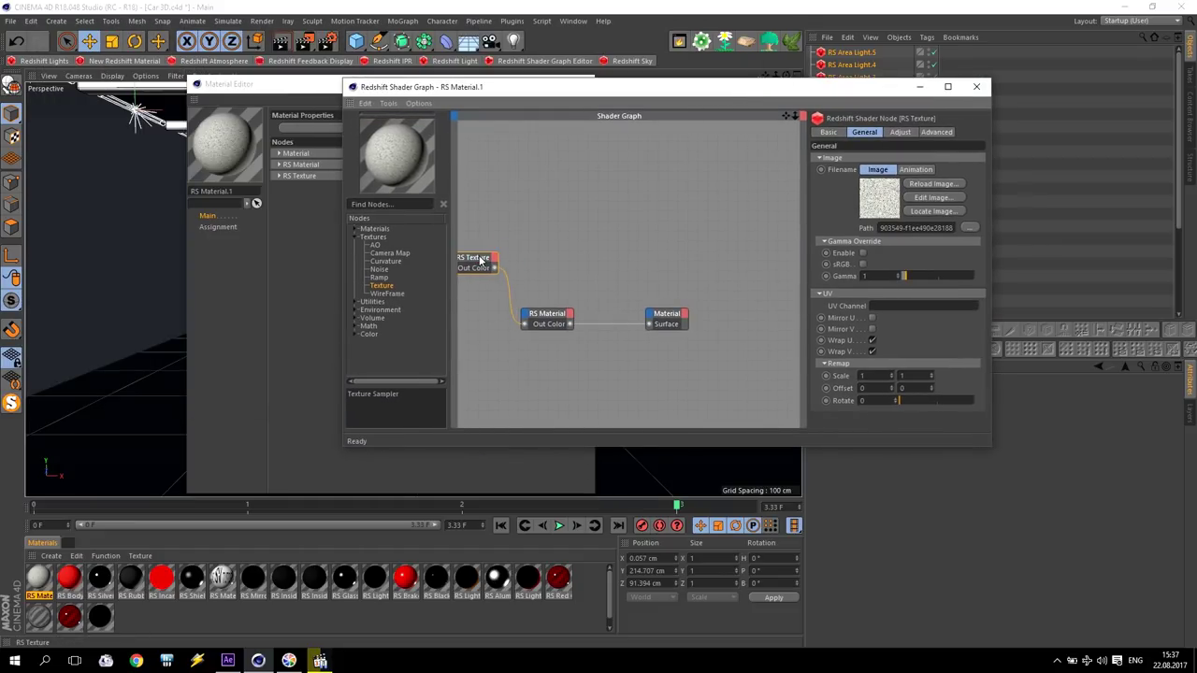
left_click(356, 335)
left_click_drag(548, 315, 592, 261)
left_click_drag(686, 321, 745, 265)
Step: Add Color Correct and Bump Map nodes, with Color Correct's Saturation Scale set to 0
left_click_drag(397, 373, 524, 329)
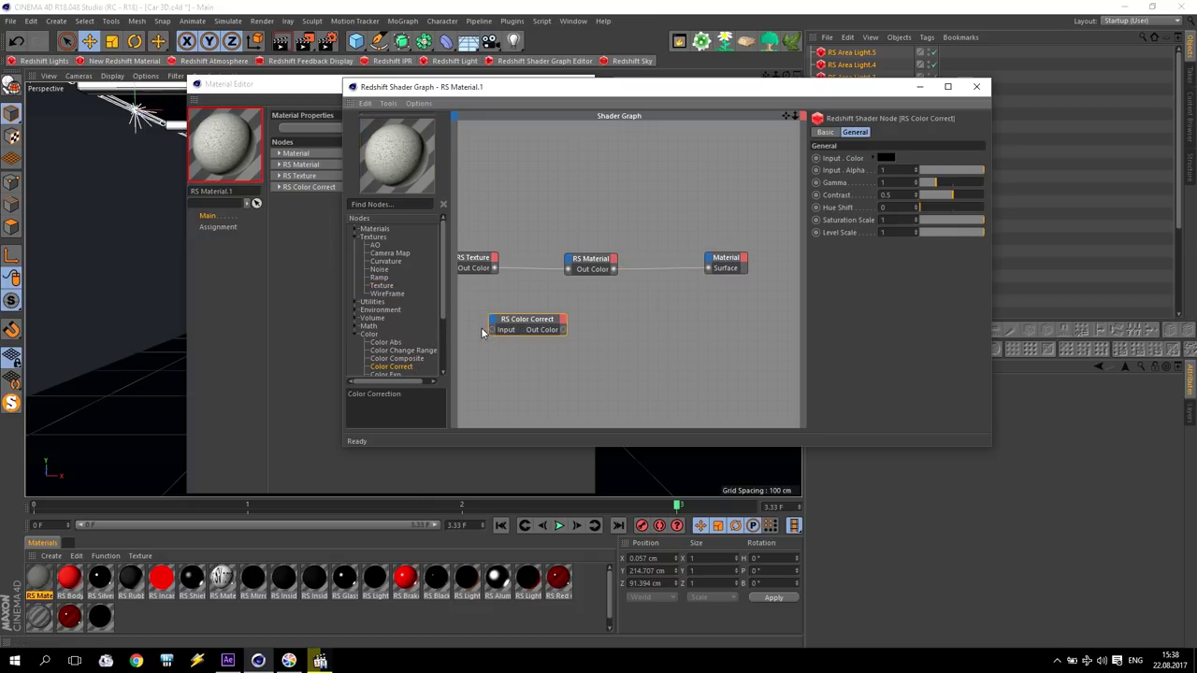
left_click(355, 303)
left_click_drag(386, 322, 619, 325)
left_click(550, 323)
left_click_drag(963, 223, 901, 222)
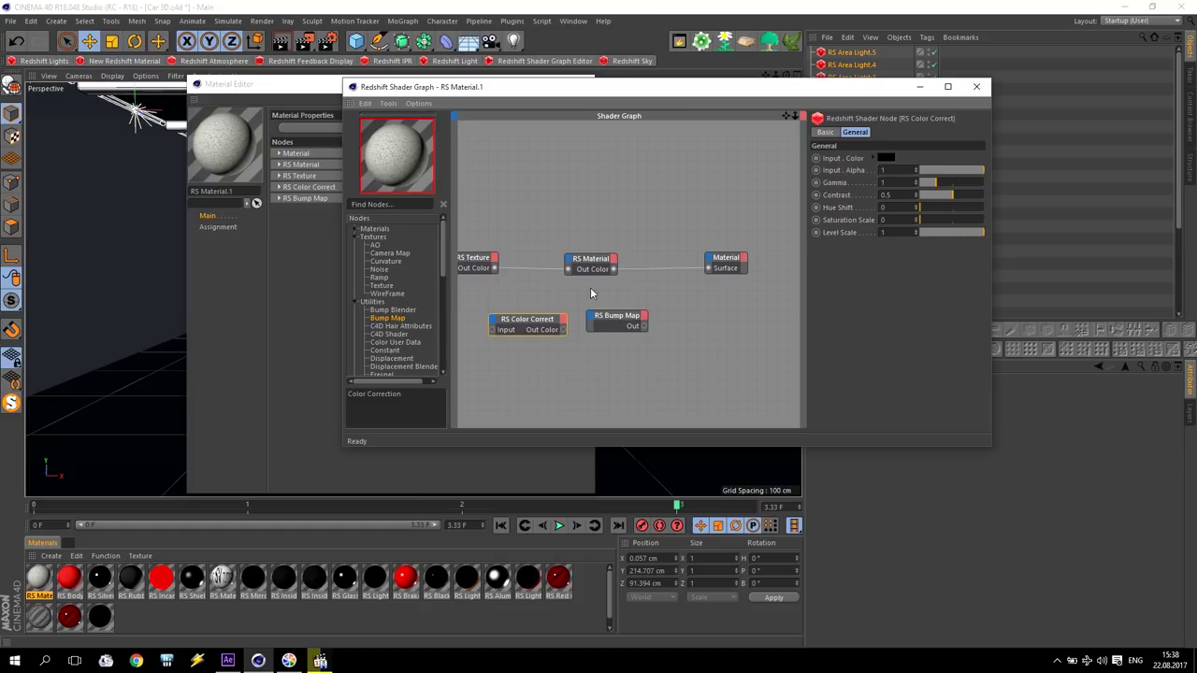
Step: Wire RS Texture into Color Correct, and Color Correct into Bump Map
left_click(494, 289)
left_click_drag(494, 268, 492, 330)
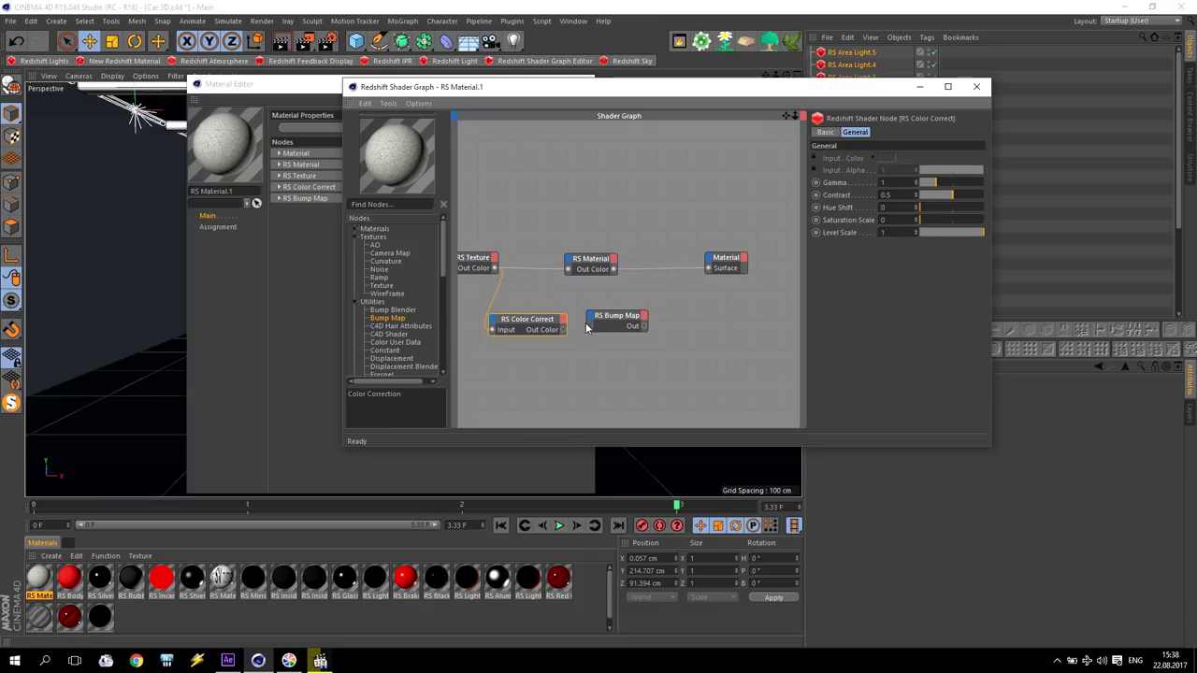
left_click_drag(564, 329, 568, 265)
Step: Connect the Bump Map output to RS Material's bump input
mouse_move(627, 354)
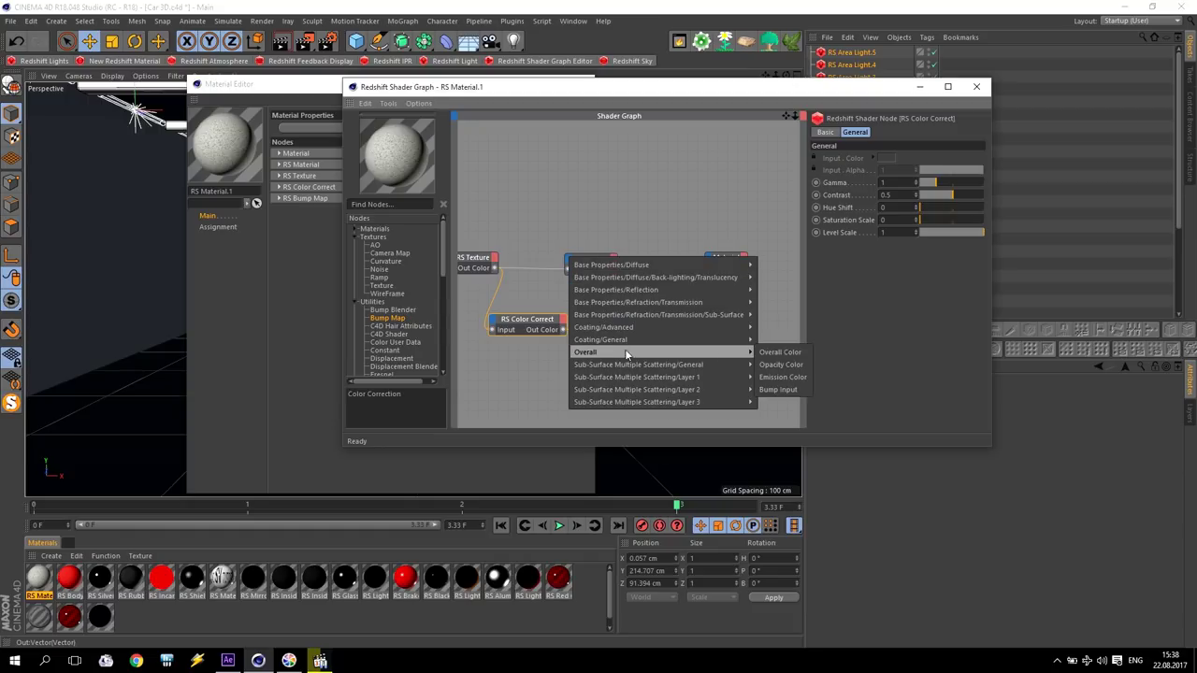
left_click(778, 389)
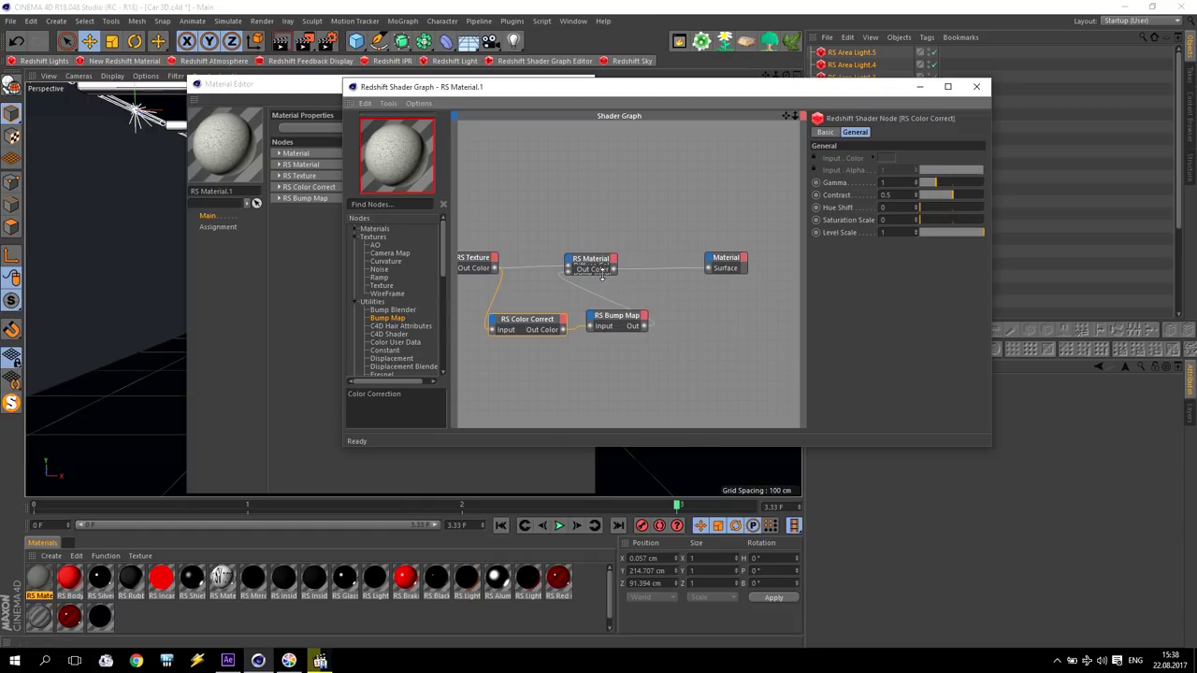
left_click_drag(599, 261, 671, 213)
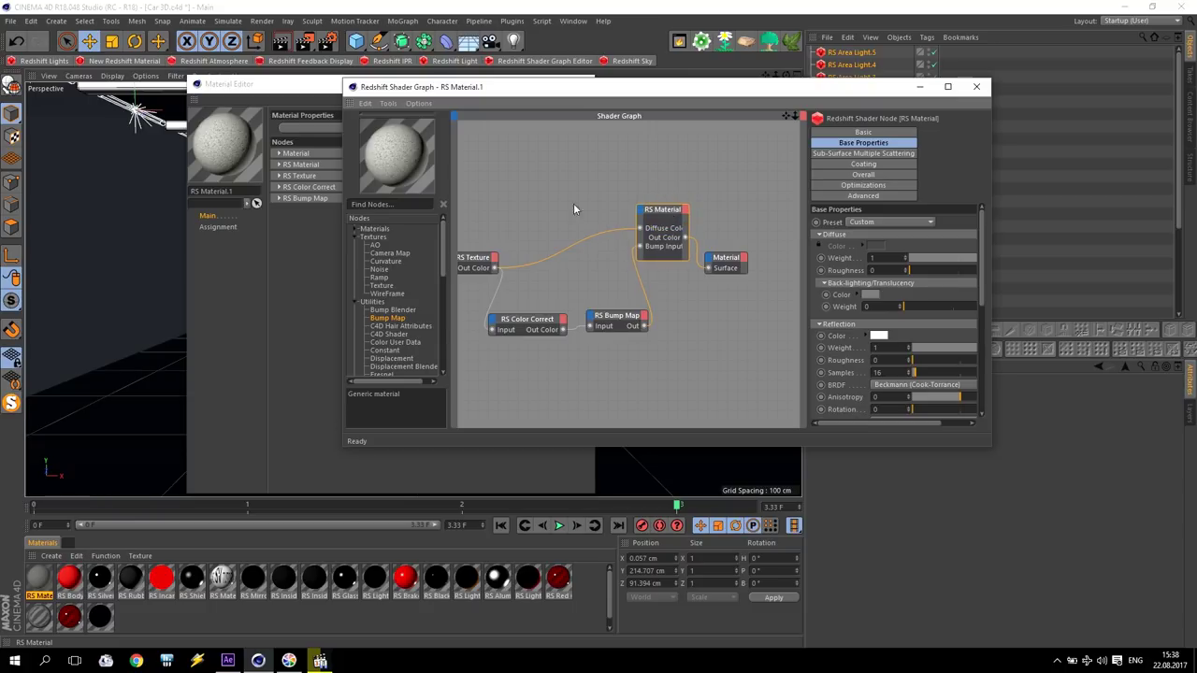
Step: Set Bump Map height scale to 0.2 and RS Material reflection roughness to 0.5
left_click_drag(624, 320, 620, 322)
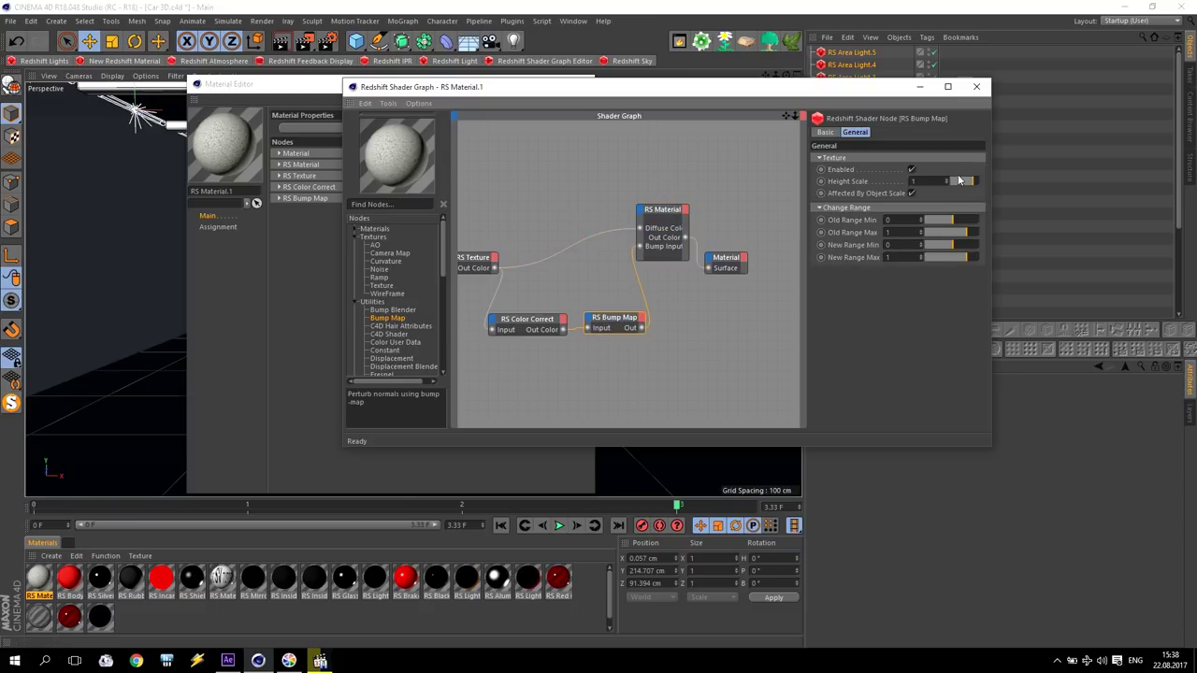
type("0.2")
key("Return")
left_click(664, 213)
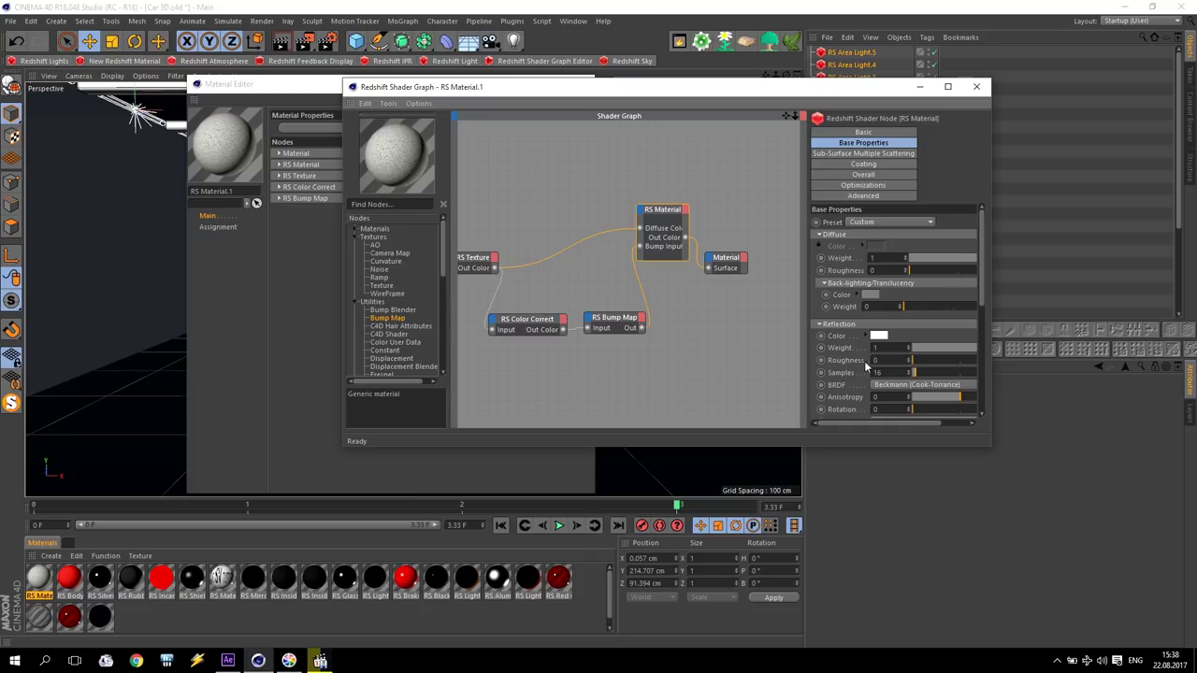
key("Return")
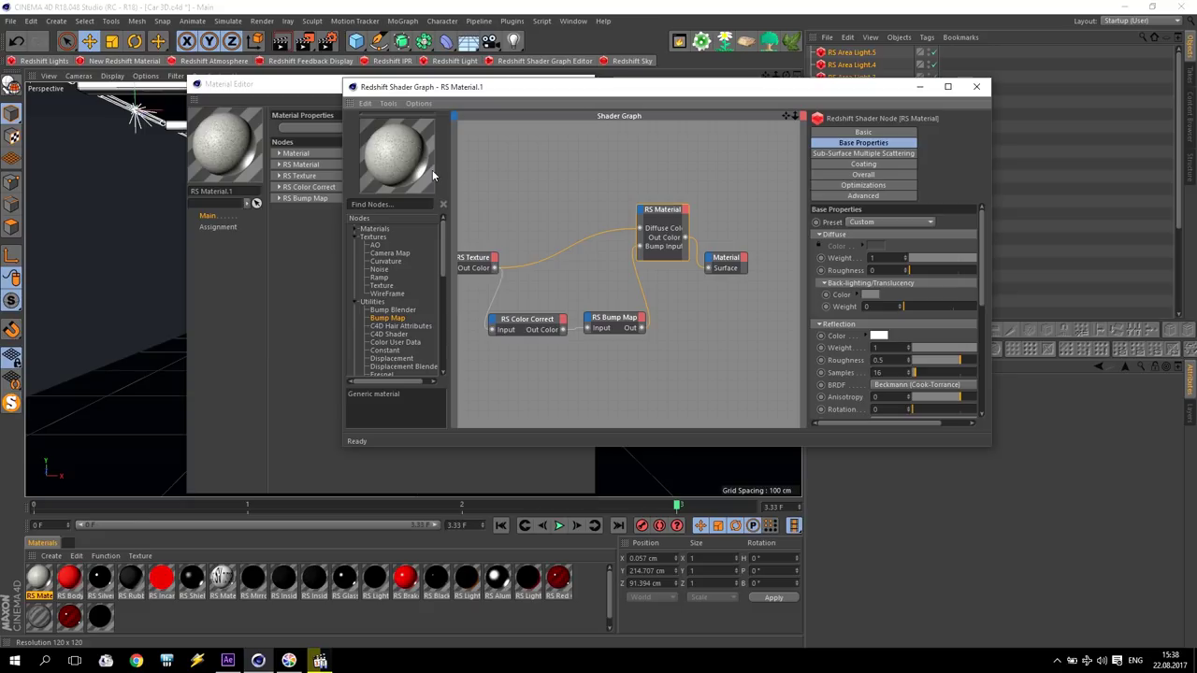
Step: Apply RS Material.1 to the ceiling strip Plane.1 and the Cloner
left_click(976, 86)
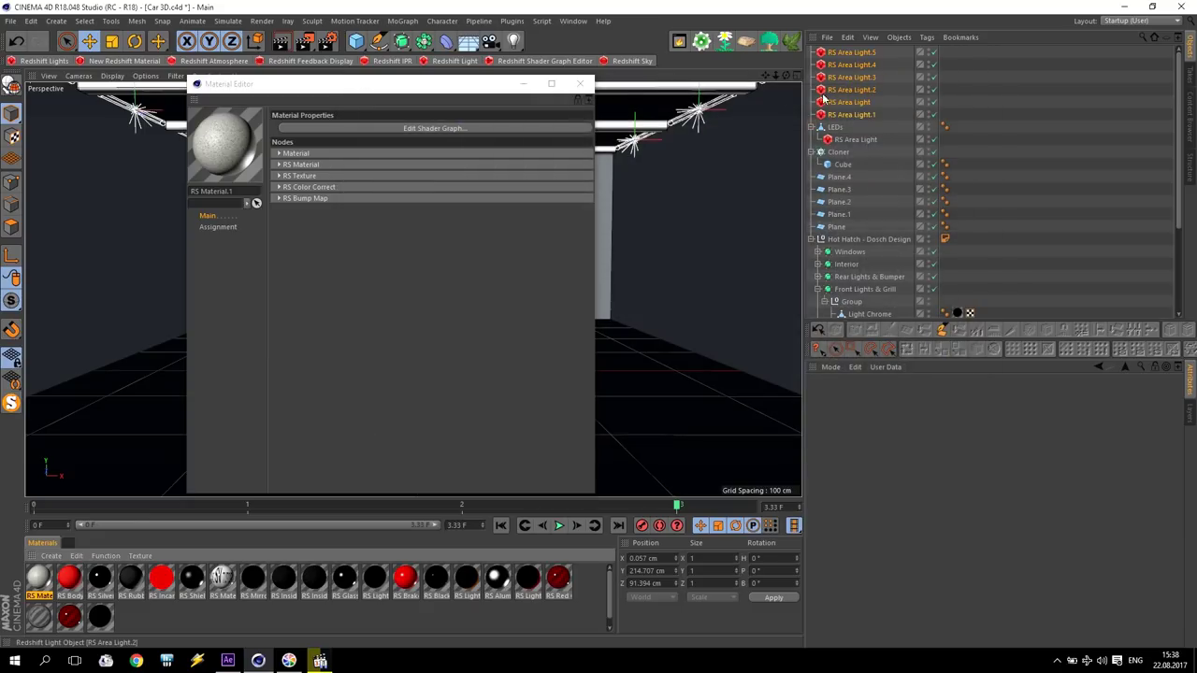
left_click(580, 84)
left_click(606, 110)
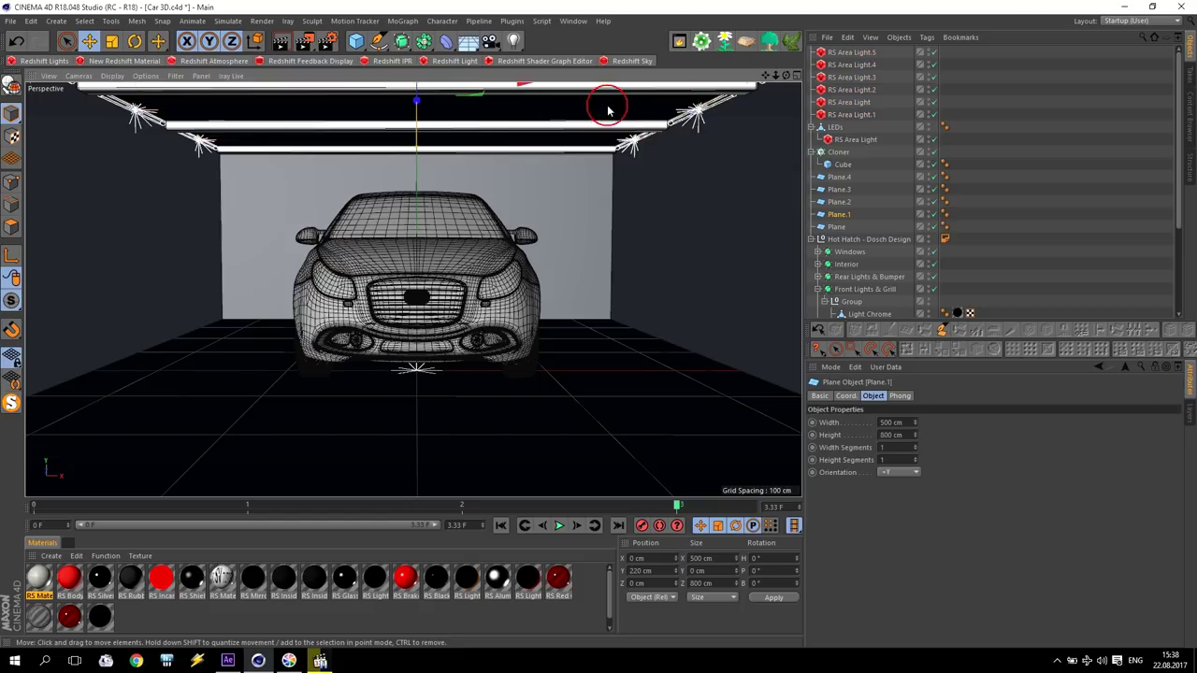
left_click_drag(182, 329, 294, 114)
left_click(638, 146)
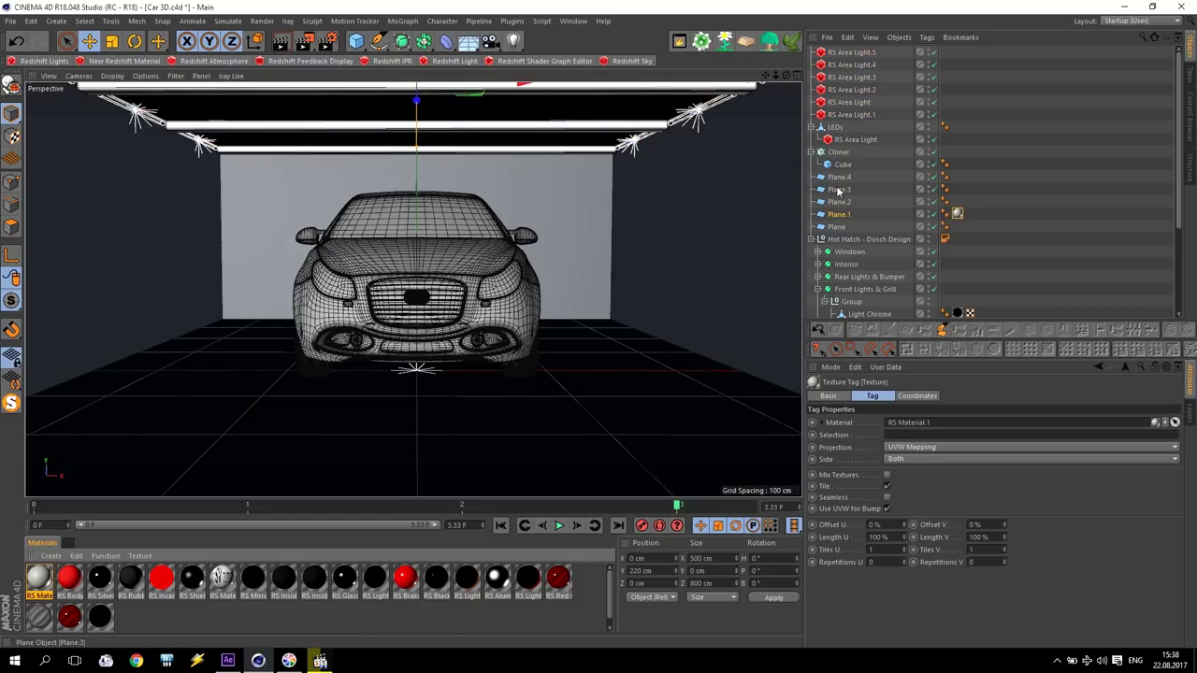
left_click_drag(50, 580, 843, 153)
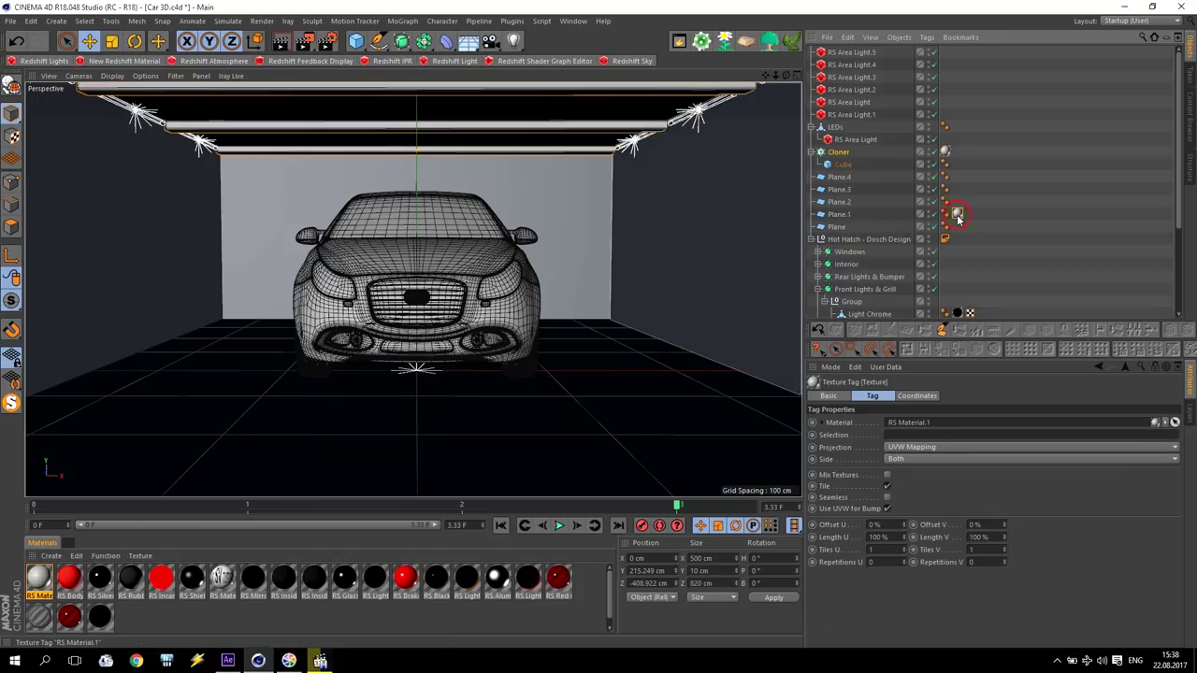
Step: Set the texture tag's projection to Cubic and start Redshift IPR
left_click(901, 451)
left_click(898, 496)
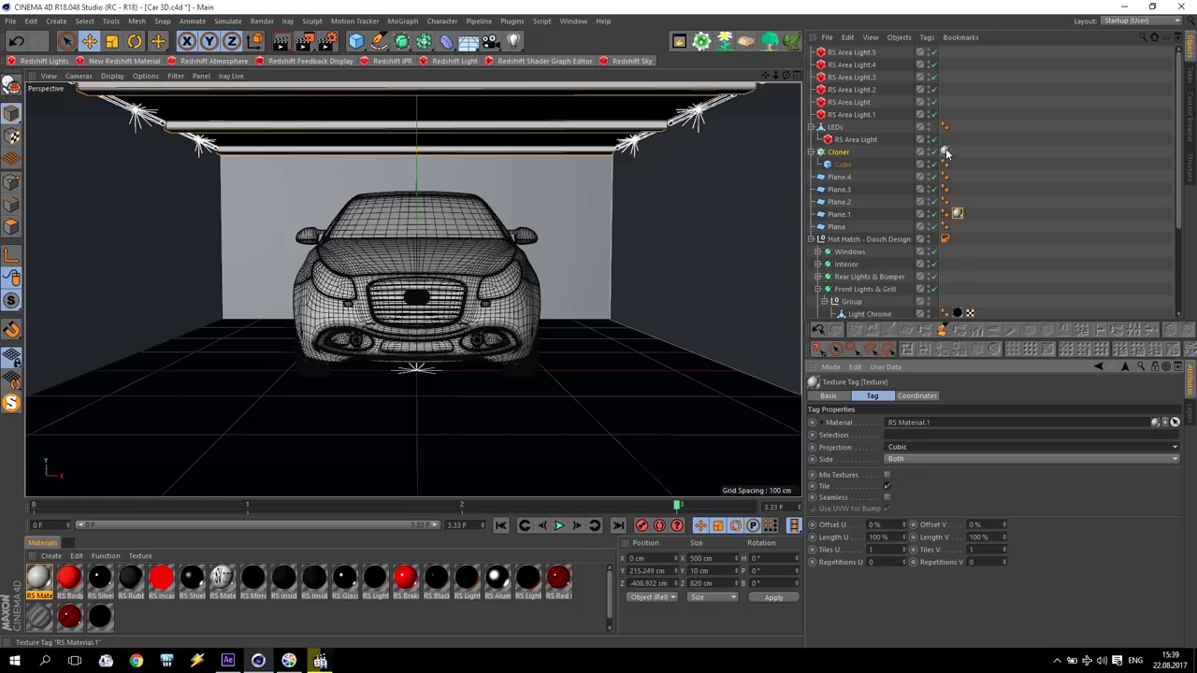
left_click(903, 453)
left_click(912, 495)
left_click(393, 62)
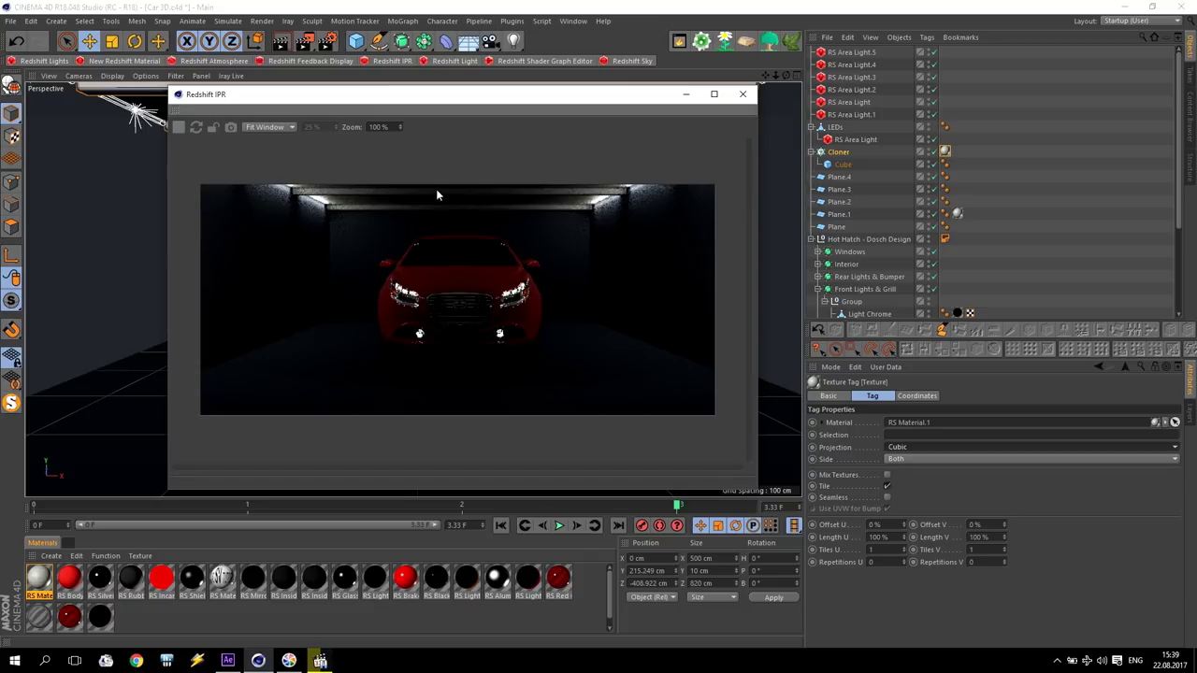
Step: Duplicate RS Material.1 and open the copy's shader graph
left_click(743, 94)
left_click(117, 267)
left_click(249, 195)
left_click(652, 243)
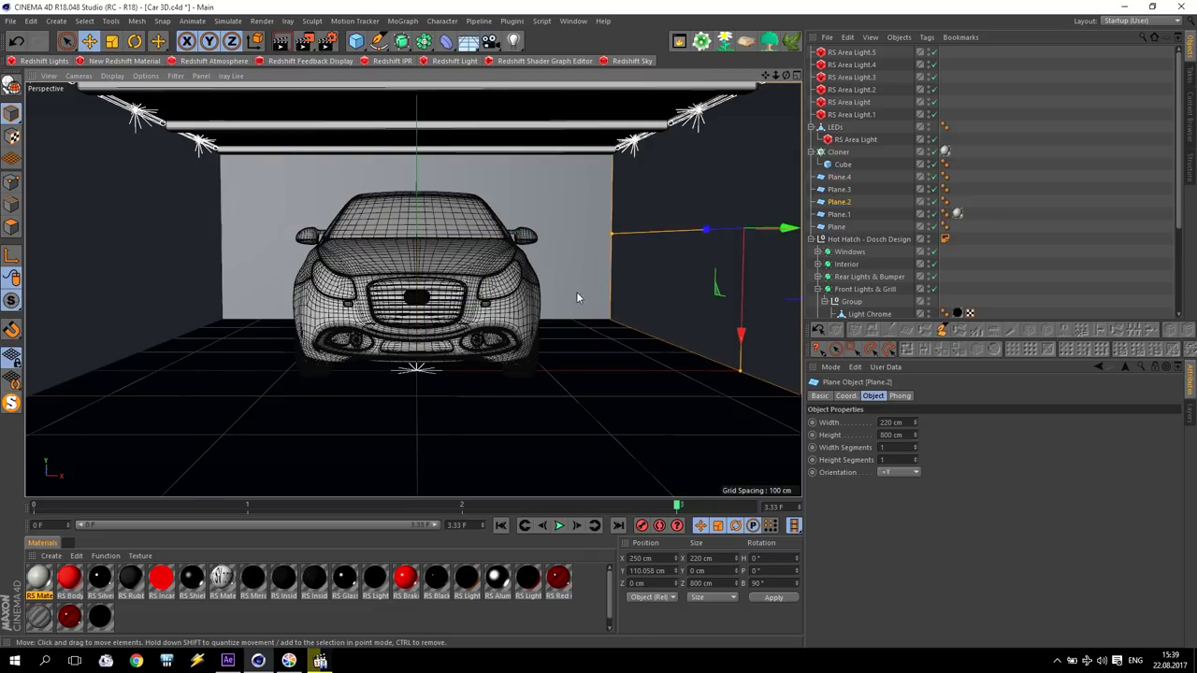
left_click(39, 577)
left_click_drag(36, 591, 72, 586, "ctrl")
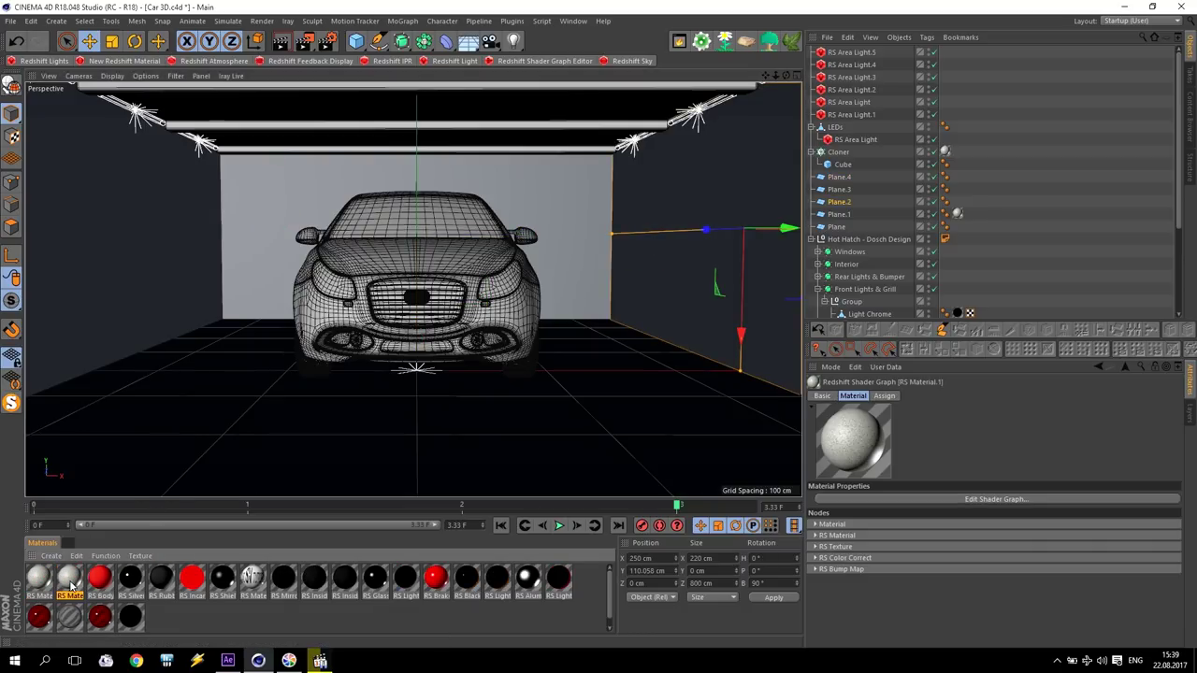
double_click(70, 580)
left_click(389, 129)
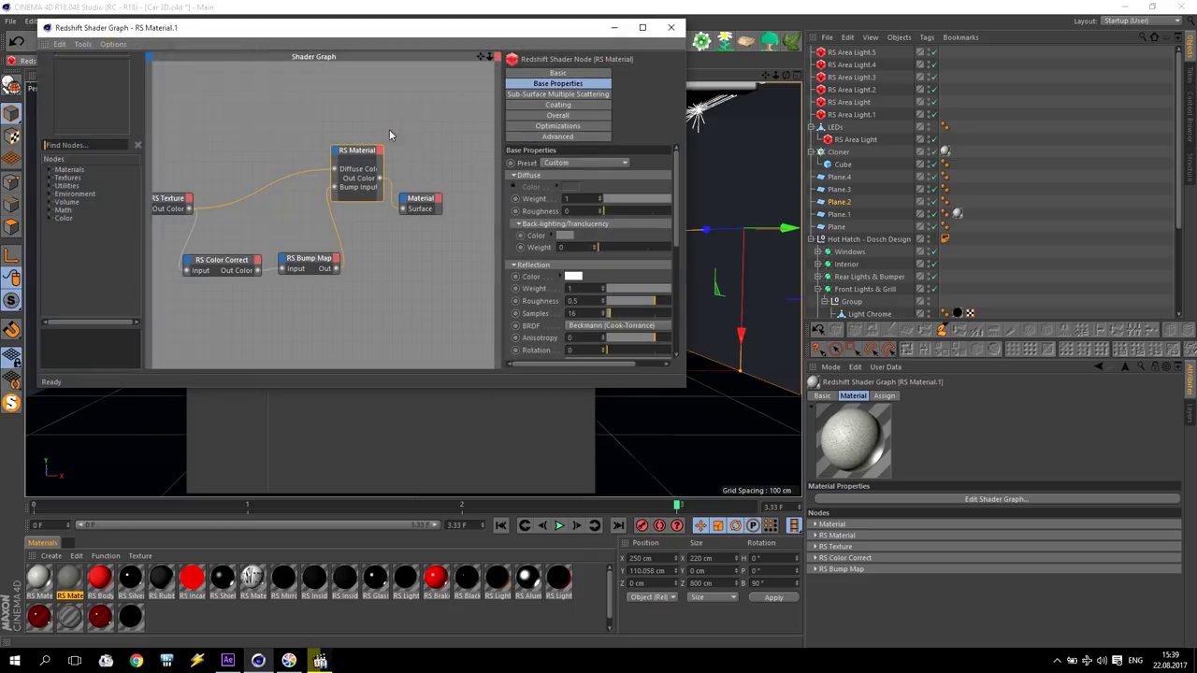
Step: Load concrete_27.jpg into the copy's RS Texture node
left_click(169, 199)
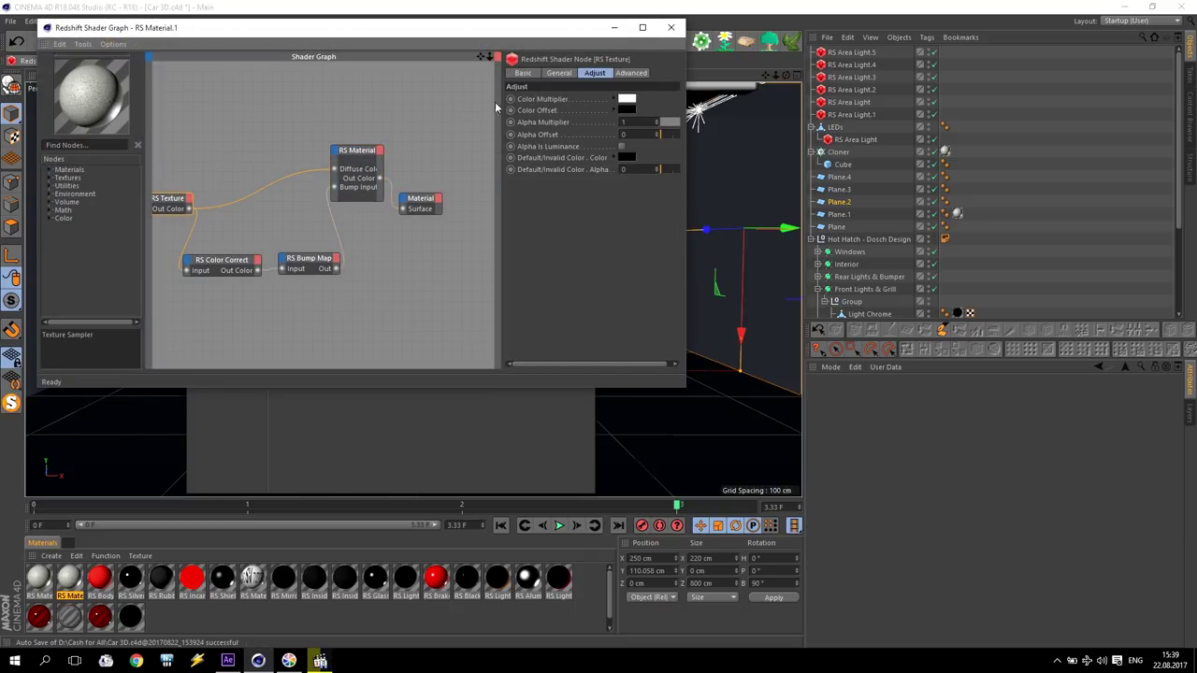
left_click(558, 73)
left_click(663, 169)
left_click(250, 228)
left_click(520, 356)
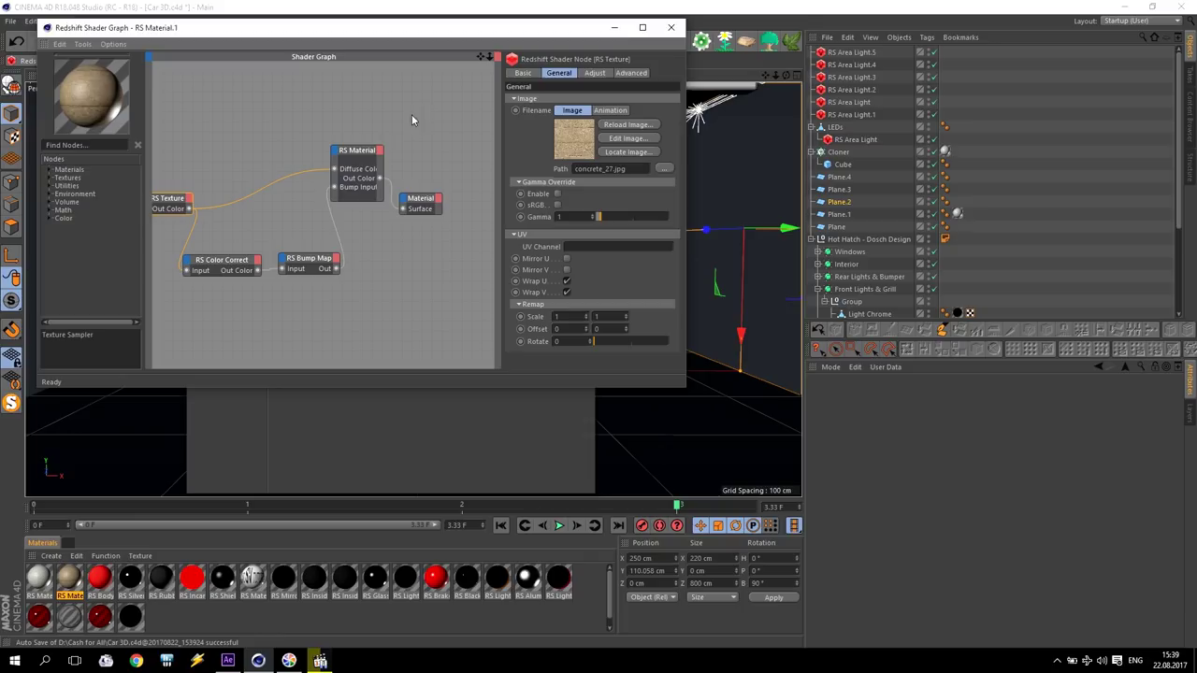
Step: Set reflection roughness to 0.7, close the editors, and select the left wall Plane.3
left_click(356, 152)
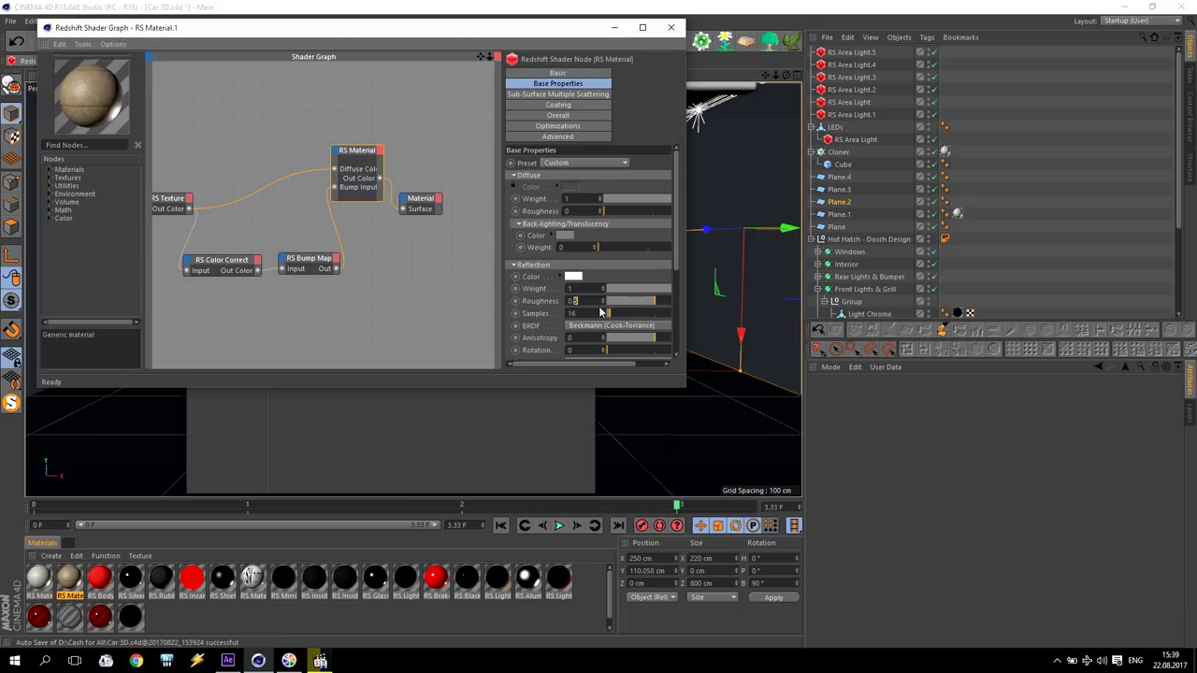
key("BackSpace")
type("7")
key("Return")
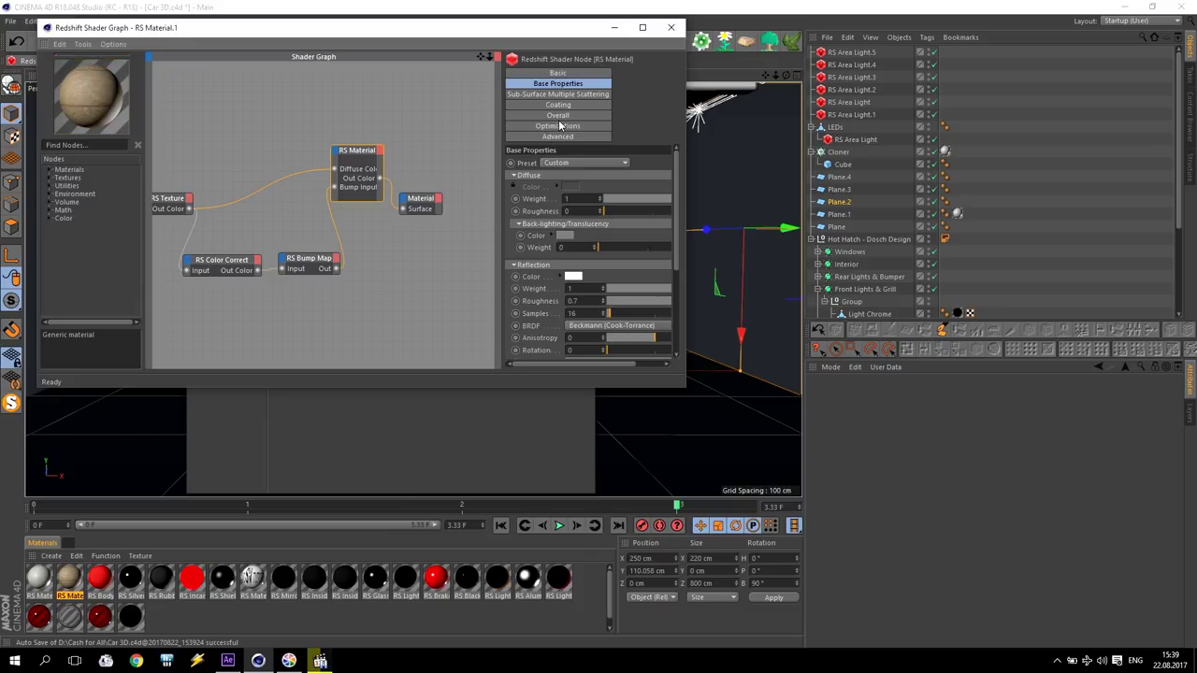
left_click(671, 27)
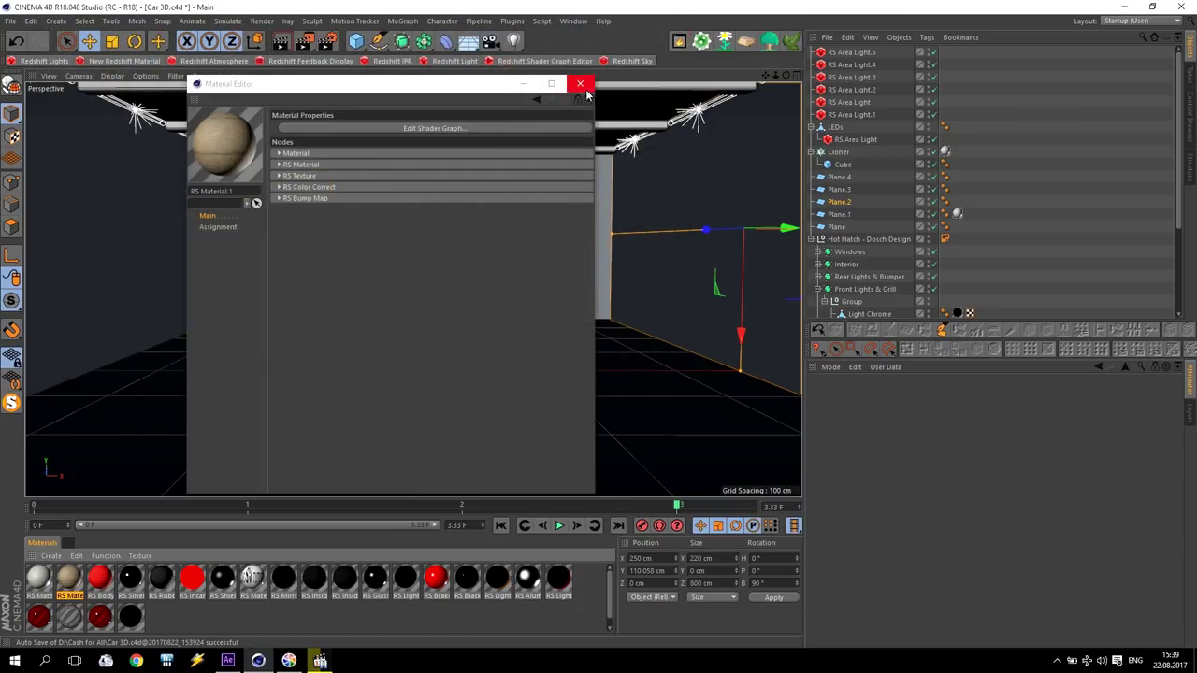
left_click(579, 83)
left_click(84, 309)
left_click(203, 239)
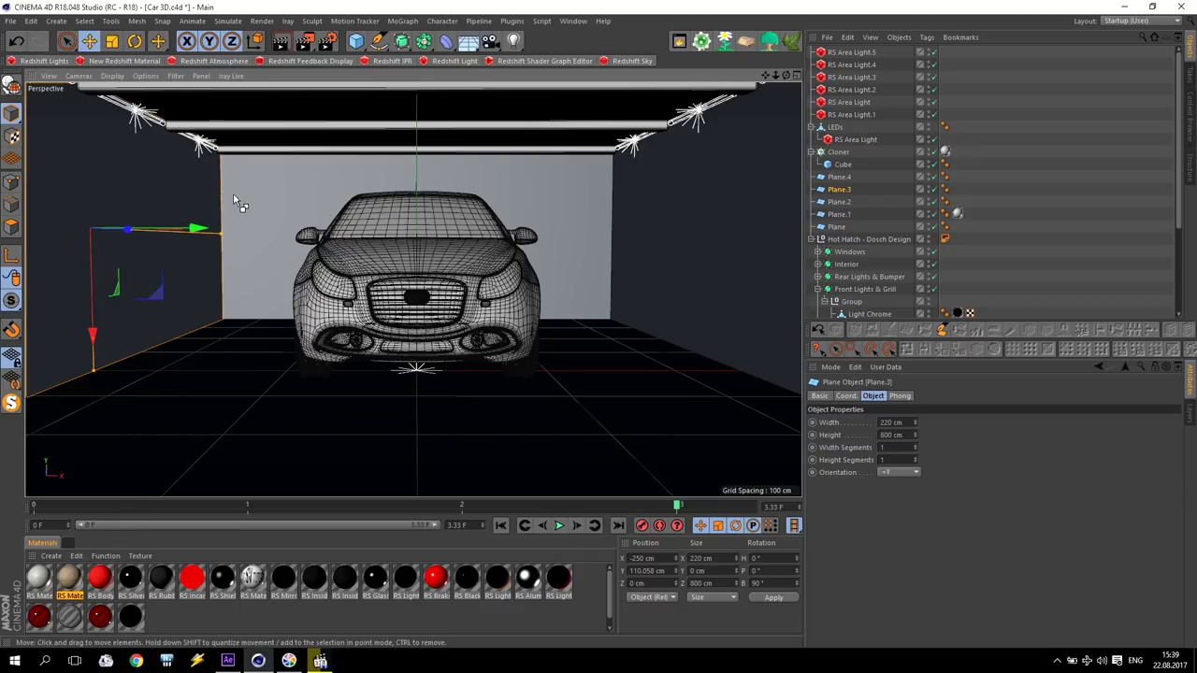
Step: Apply the concrete material to Plane.3, Plane.4 and Plane.2 with Cubic projection
left_click(264, 190, "shift")
left_click(682, 235, "shift")
left_click_drag(72, 577, 156, 258)
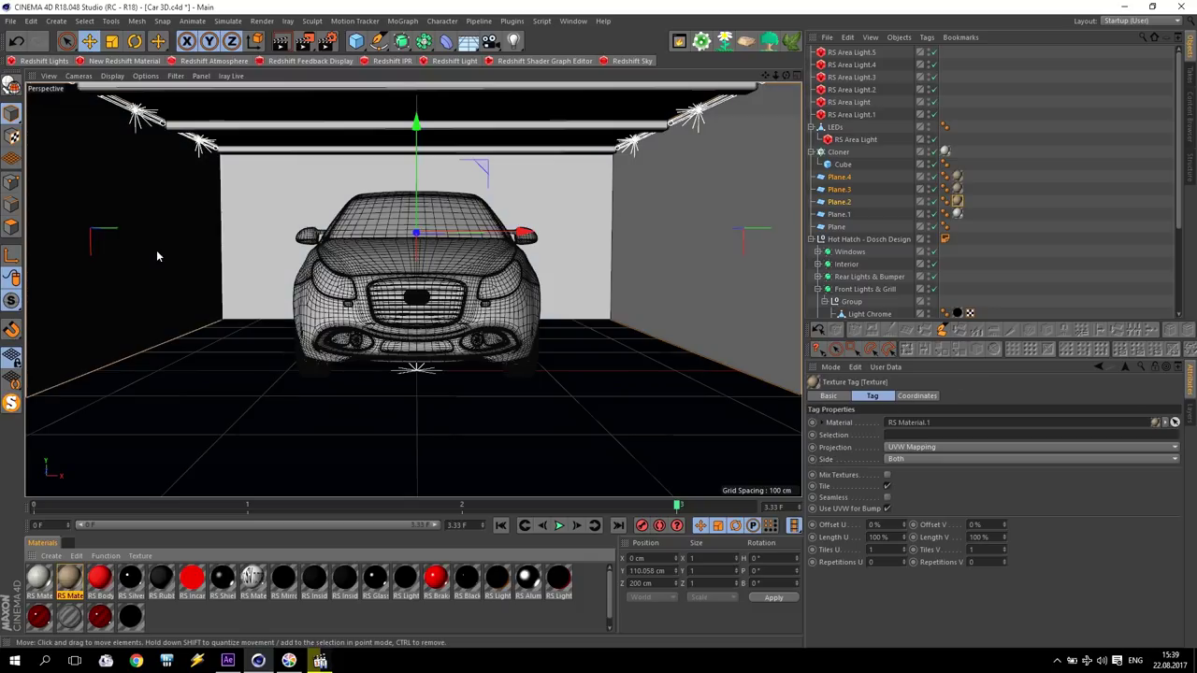
left_click(957, 196, "shift")
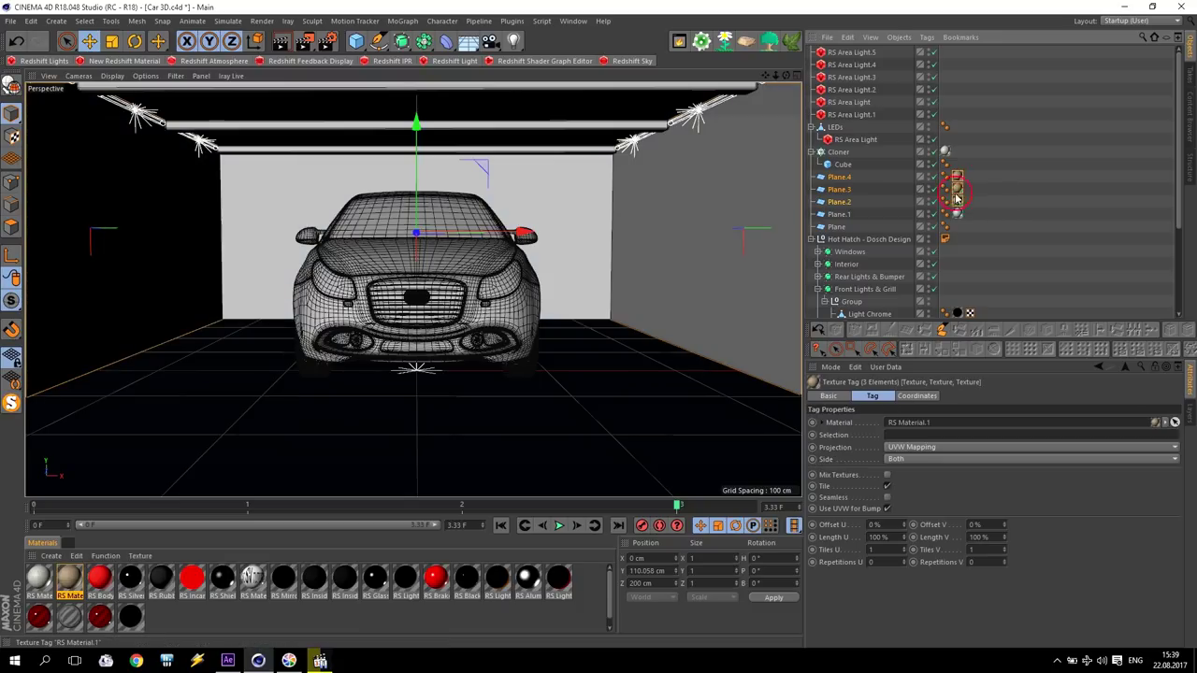
left_click(903, 447)
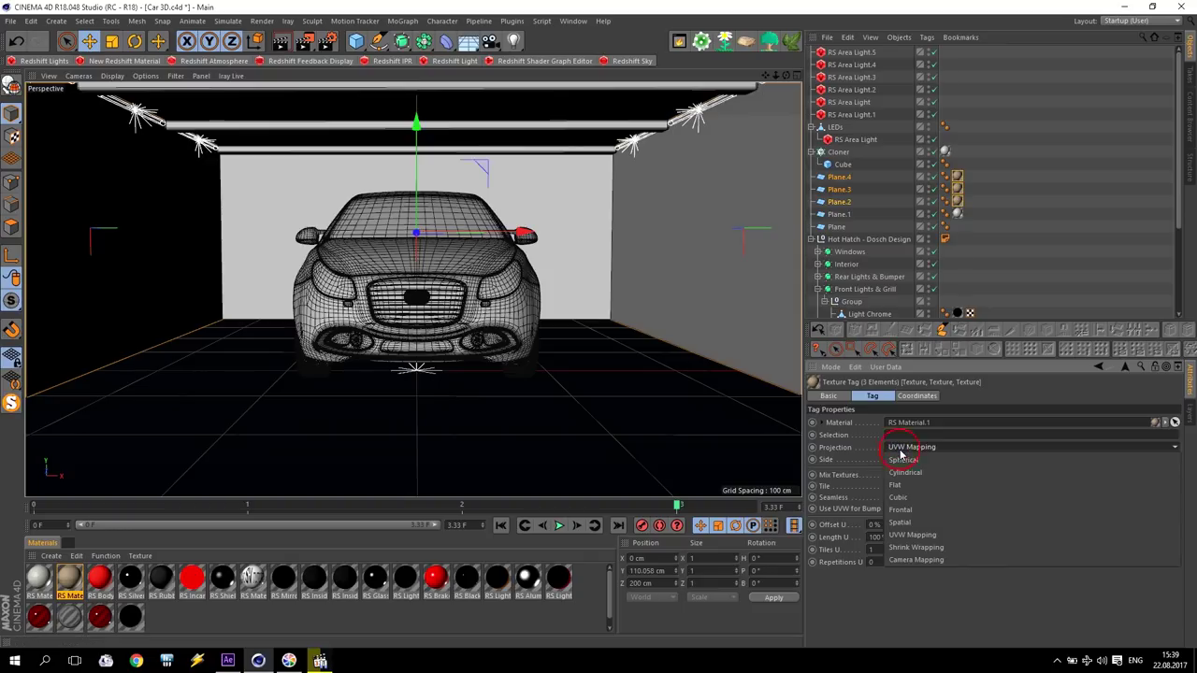
left_click(925, 498)
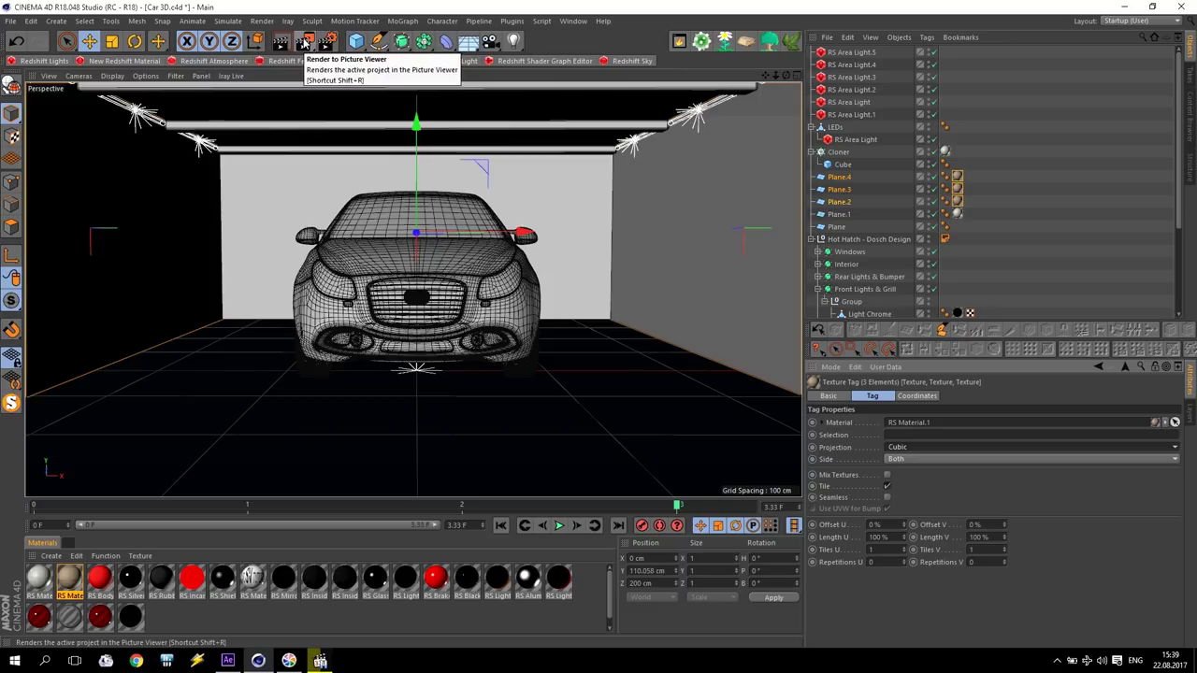
left_click(392, 61)
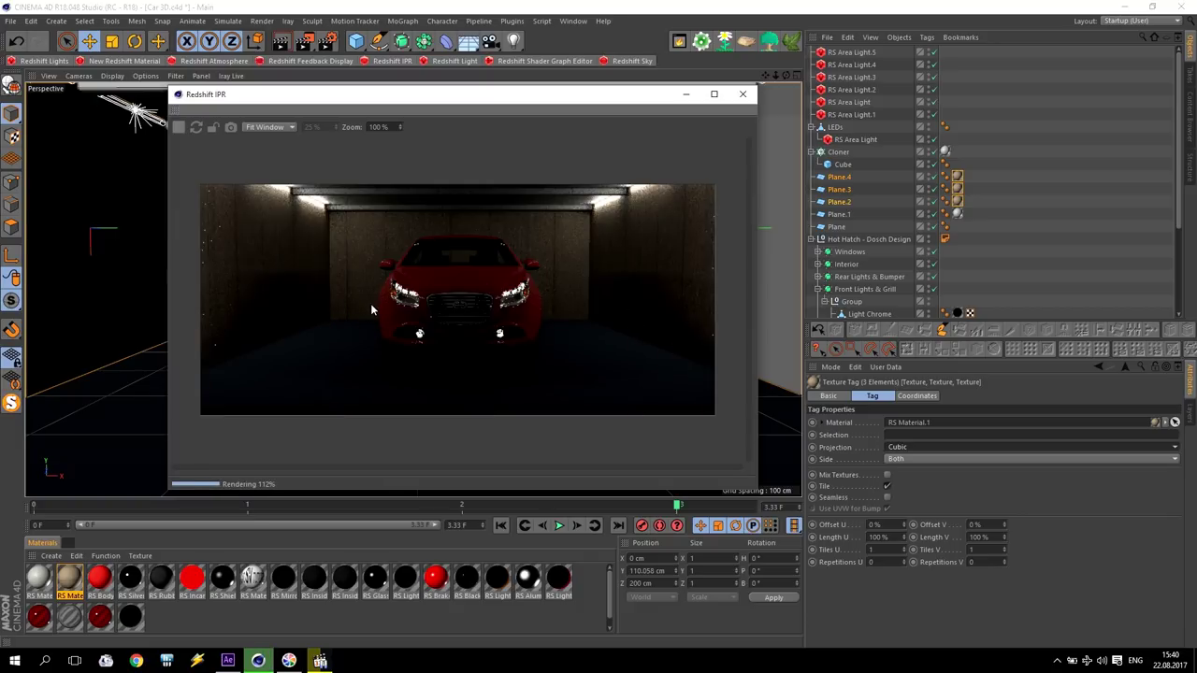
left_click(714, 94)
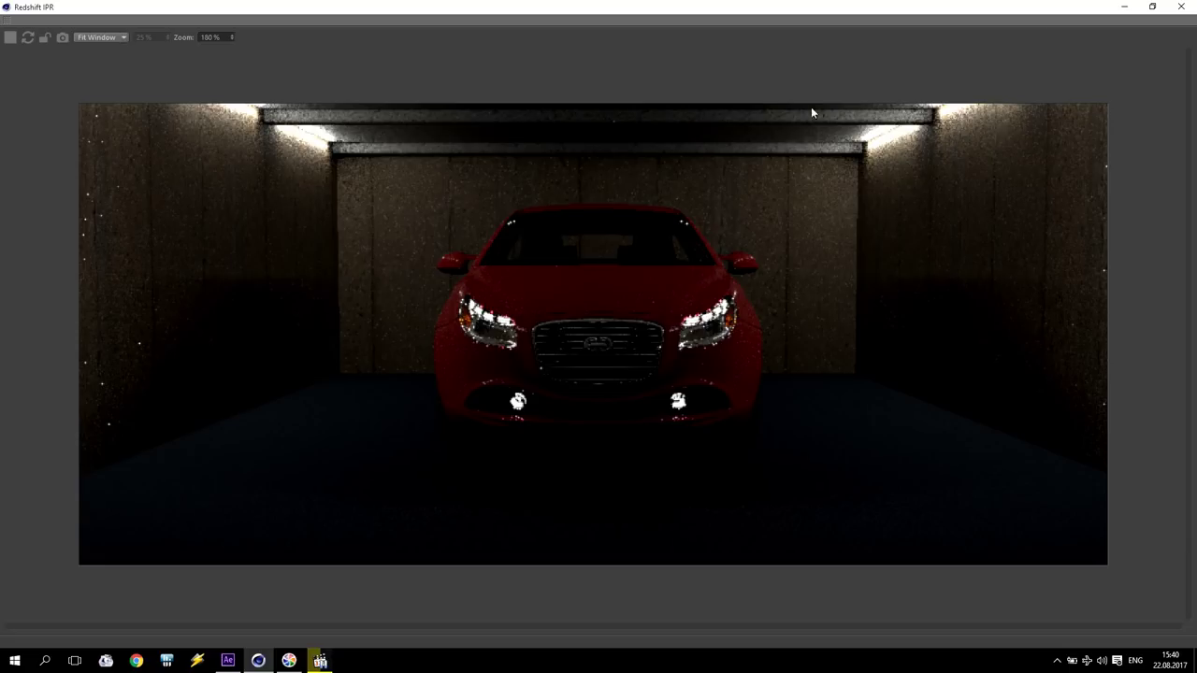
left_click(1181, 7)
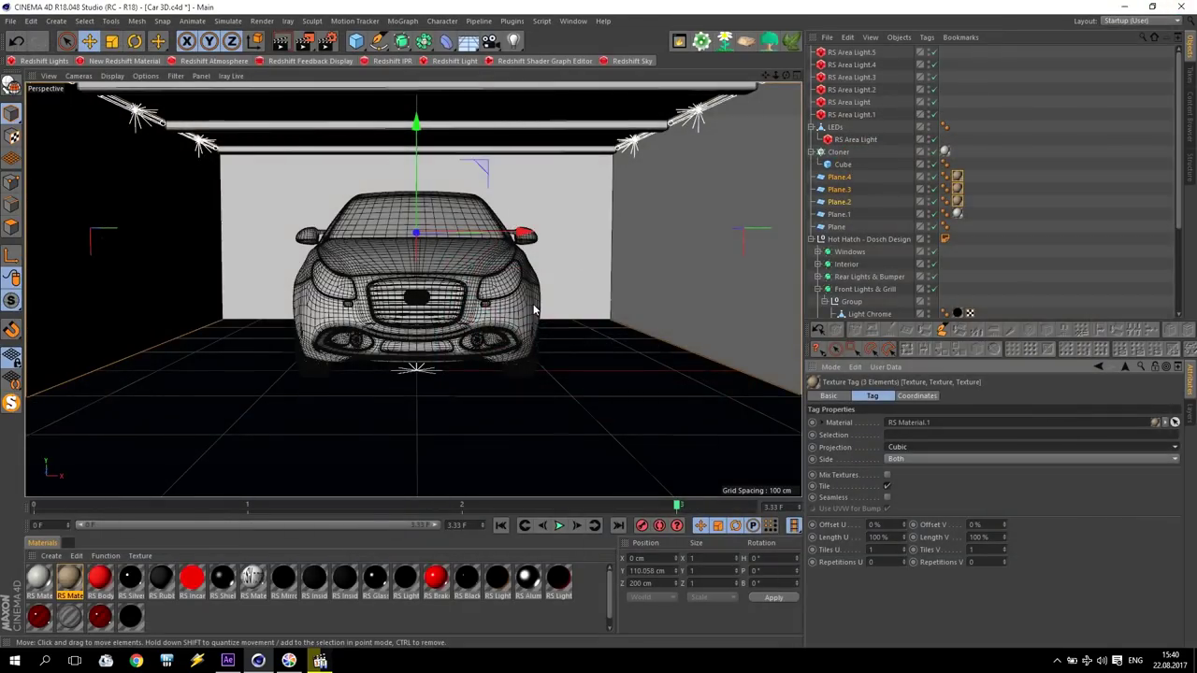
left_click(320, 661)
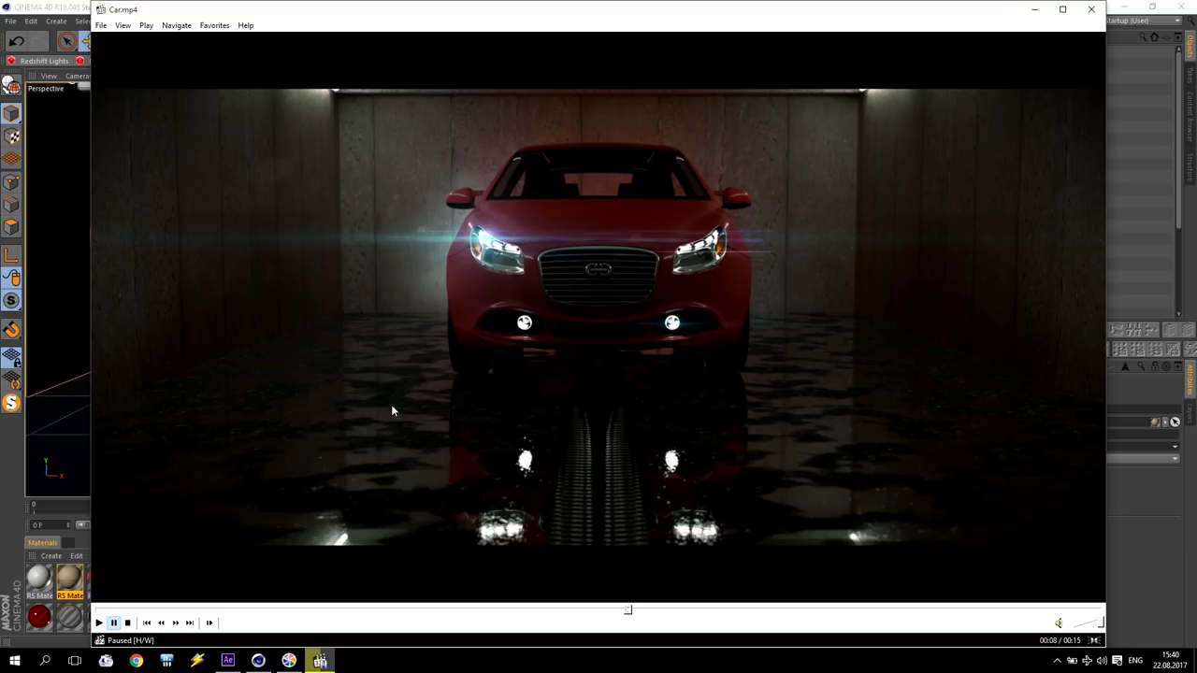
Step: Minimize the Media Player Classic window playing Car.mp4
left_click(1035, 9)
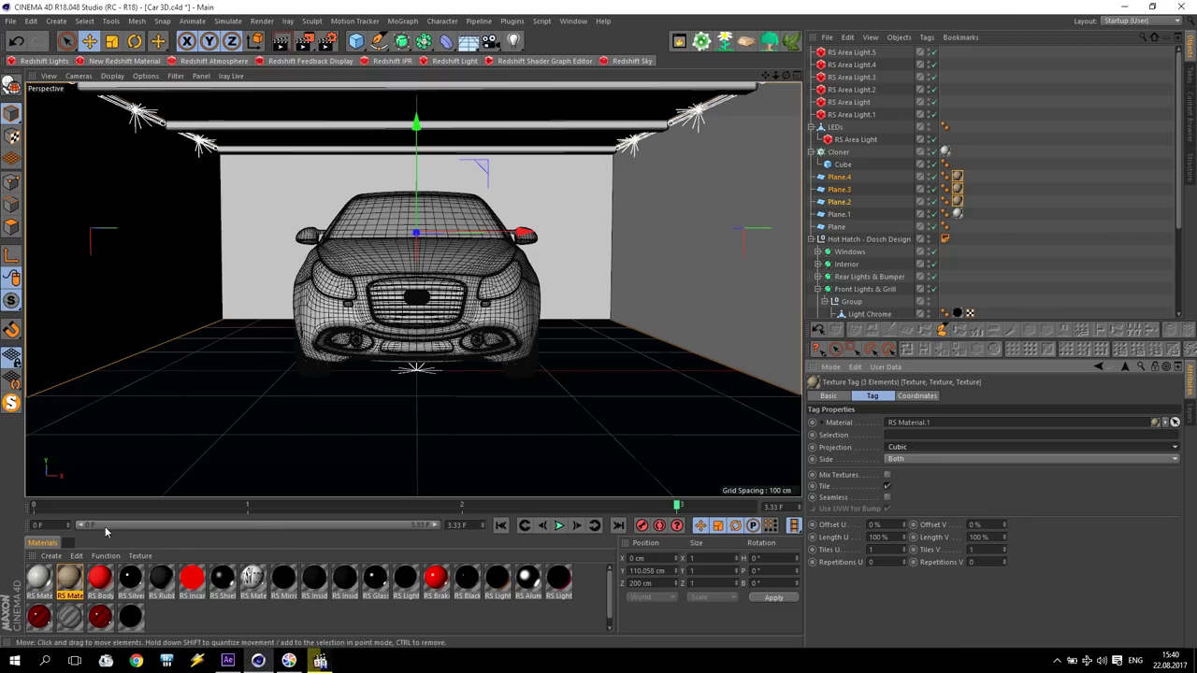
Step: Duplicate the concrete material and open the copy's shader graph
left_click(80, 580)
left_click_drag(65, 587, 103, 583, "ctrl")
double_click(100, 580)
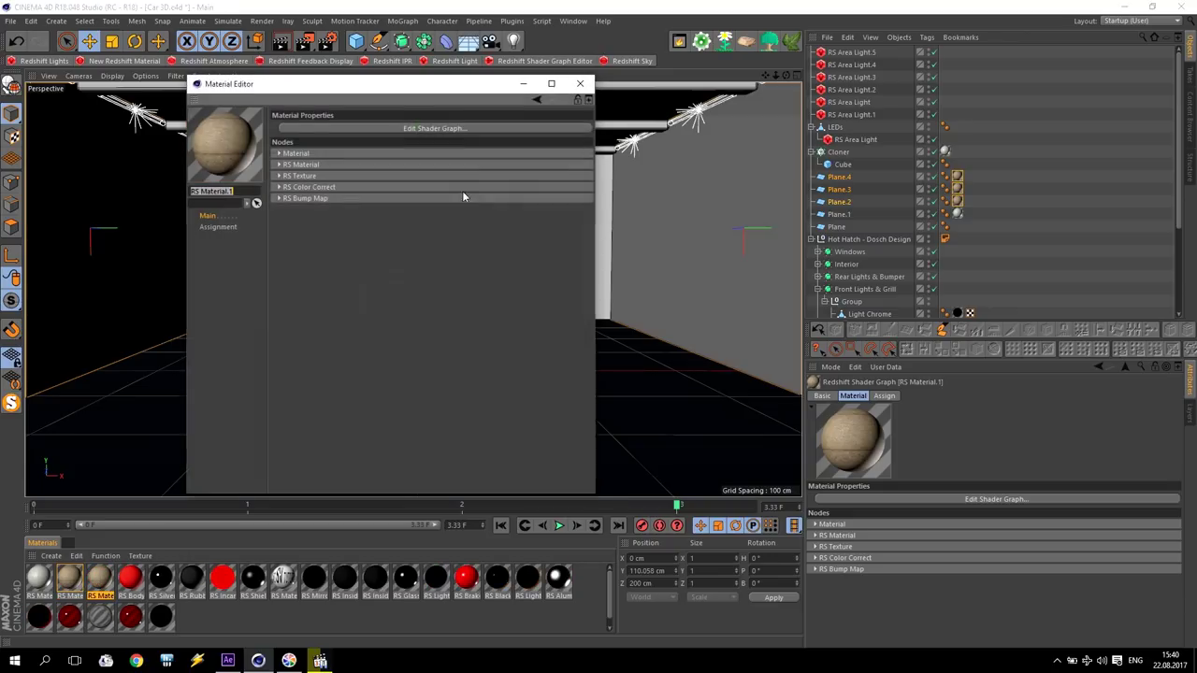
left_click(460, 125)
Step: Load granite_24.jpg into the copy's RS Texture node
left_click(172, 201)
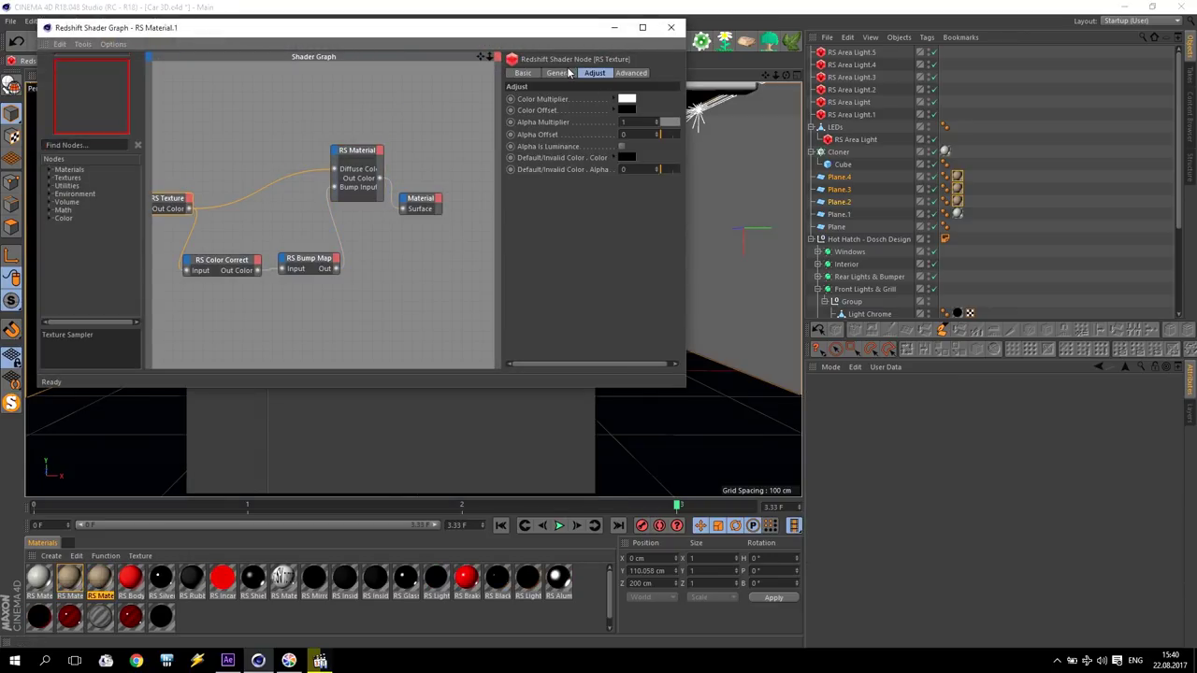
left_click(558, 73)
left_click(663, 169)
left_click(374, 219)
left_click(526, 353)
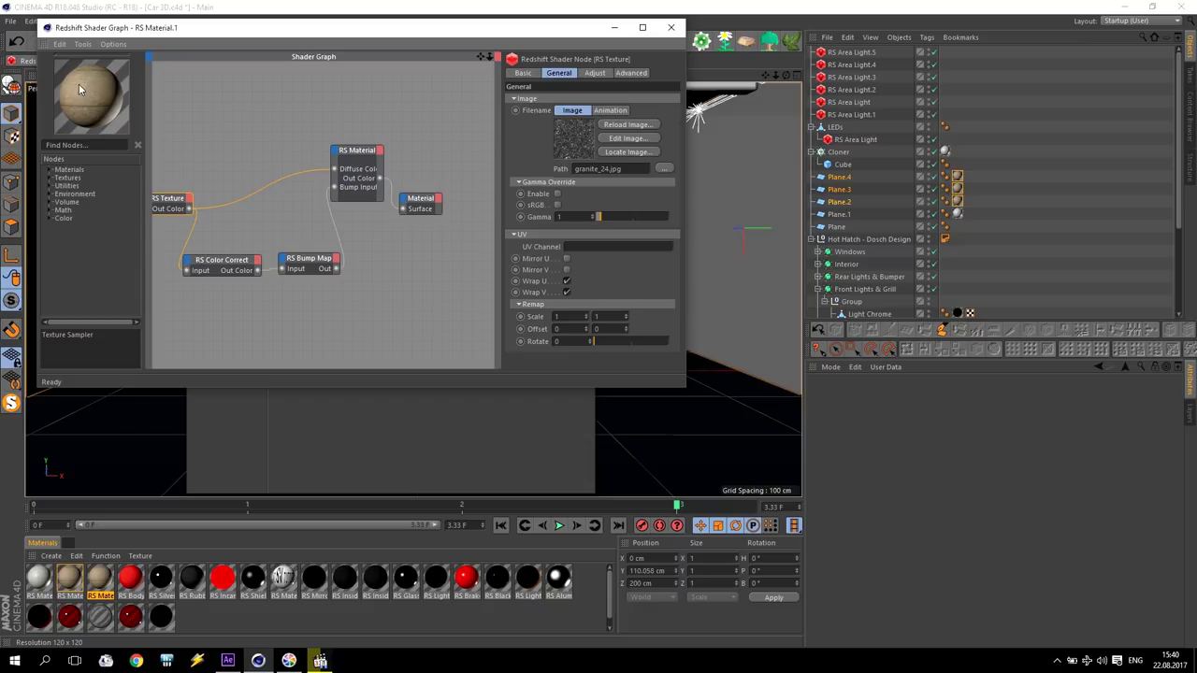
Step: Apply the granite material to the floor Plane and start Redshift IPR
left_click_drag(530, 20, 750, 80)
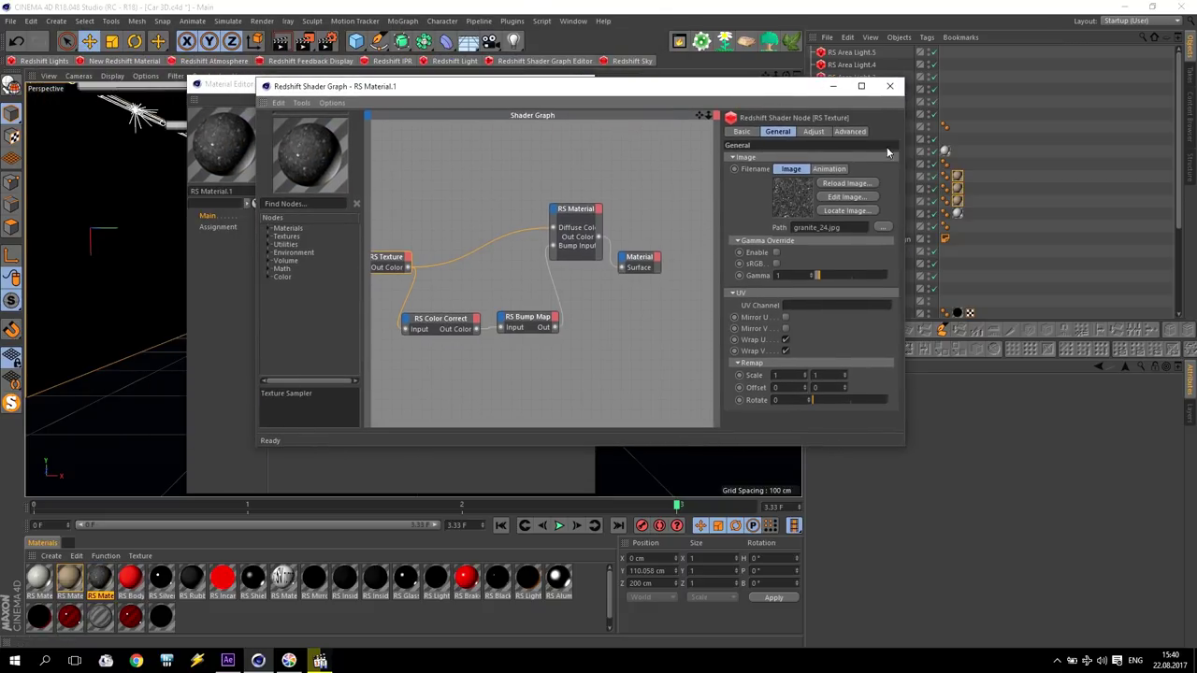
left_click(889, 86)
left_click(589, 86)
left_click_drag(103, 578, 186, 406)
left_click(401, 63)
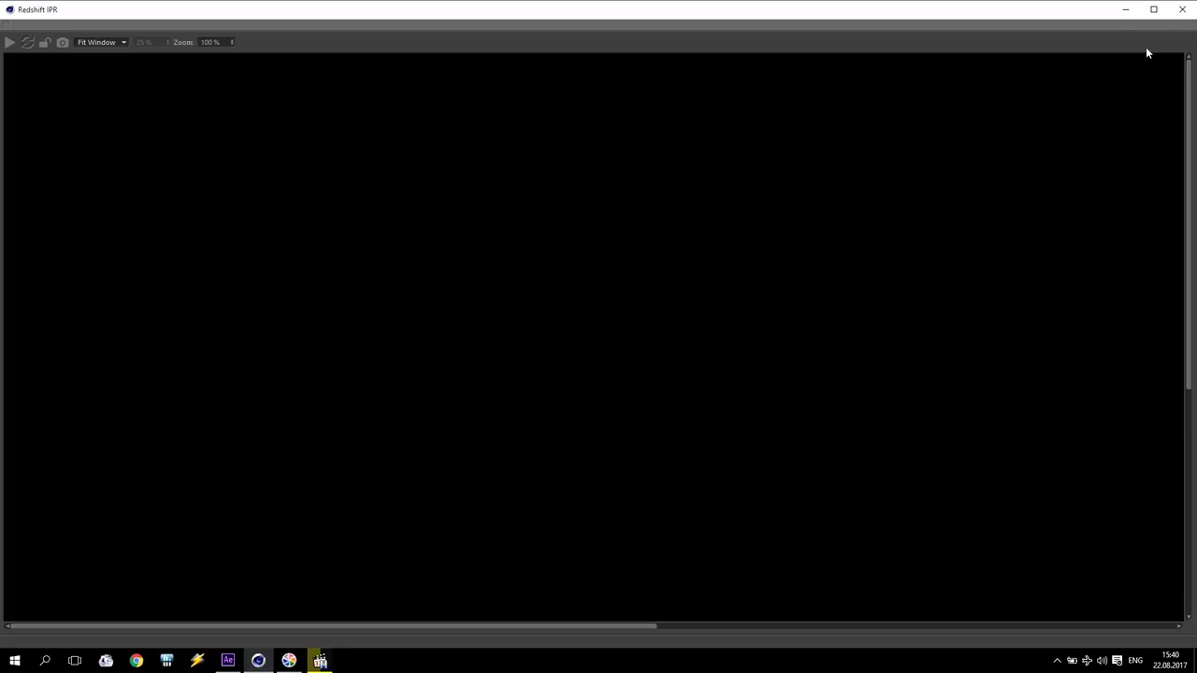
Step: Restore the Redshift IPR window from fullscreen, start the interactive render, and enlarge it at top-left
left_click_drag(1082, 7, 435, 138)
scroll(380, 269, "up", 2)
left_click(249, 181)
left_click_drag(304, 147, 191, 106)
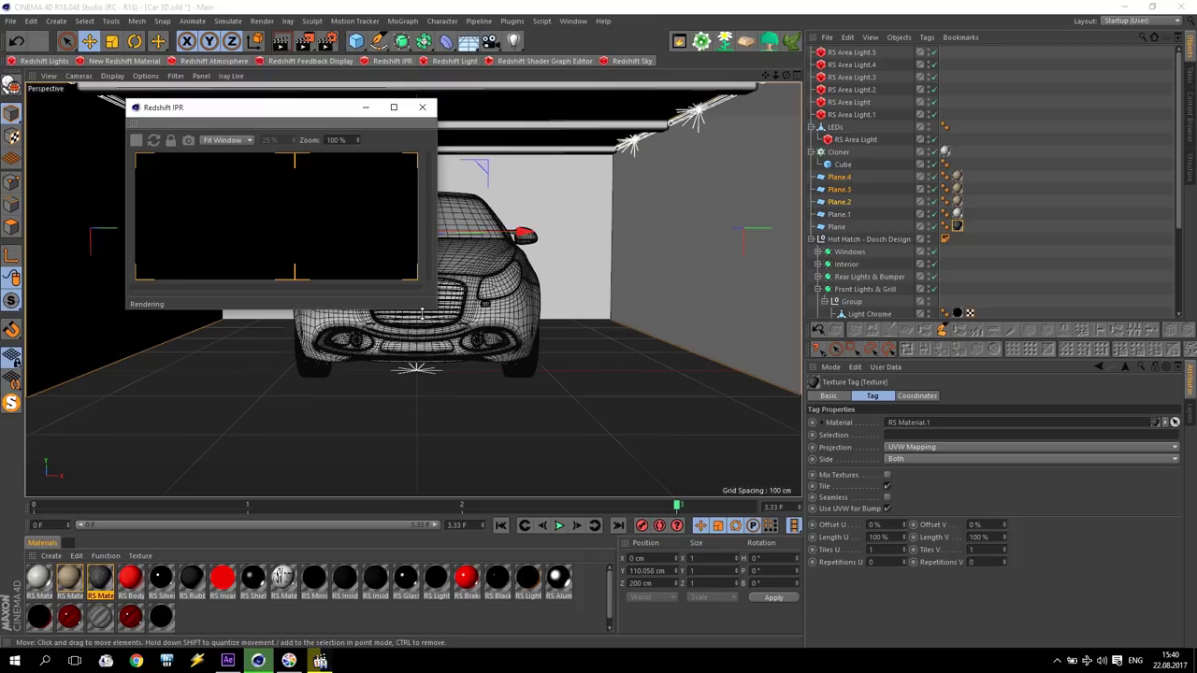
left_click_drag(422, 314, 680, 501)
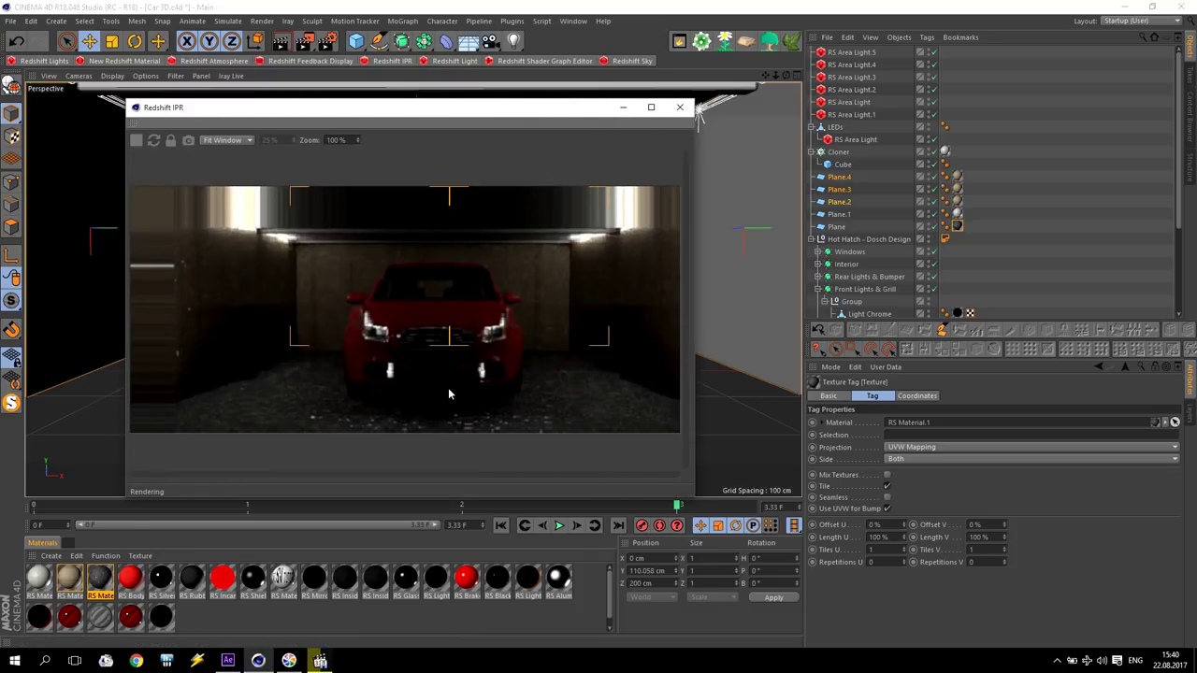
left_click_drag(396, 107, 296, 67)
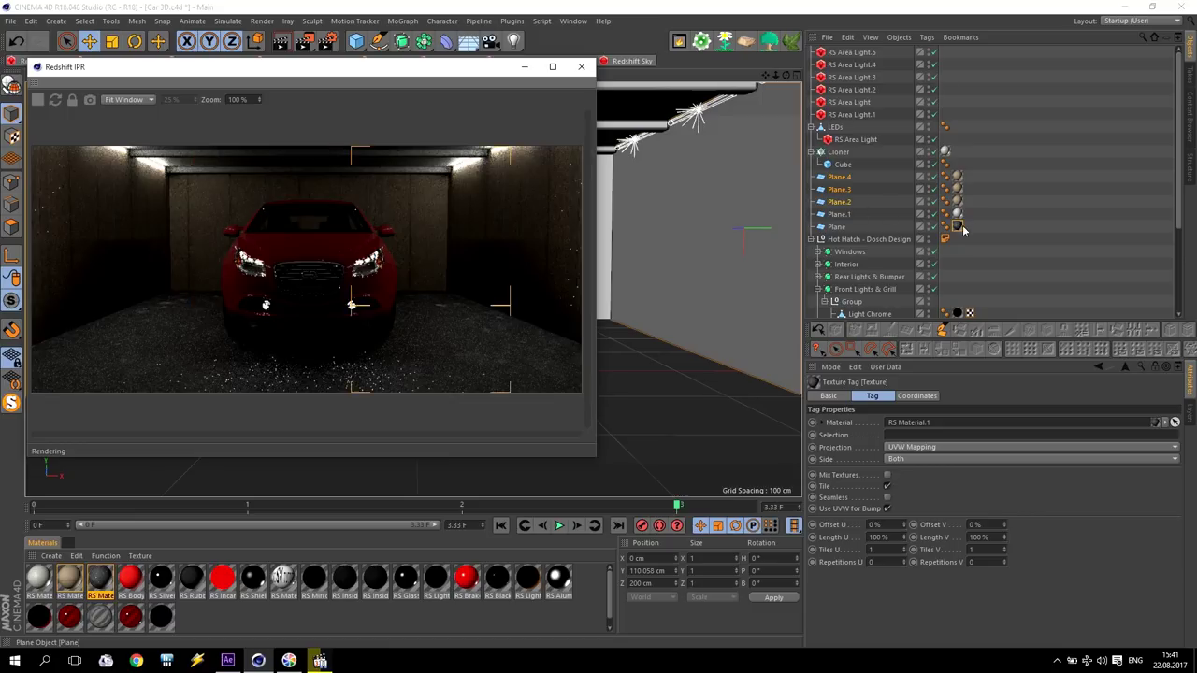
Step: Set the floor Plane's texture tag projection to Cubic
left_click(928, 447)
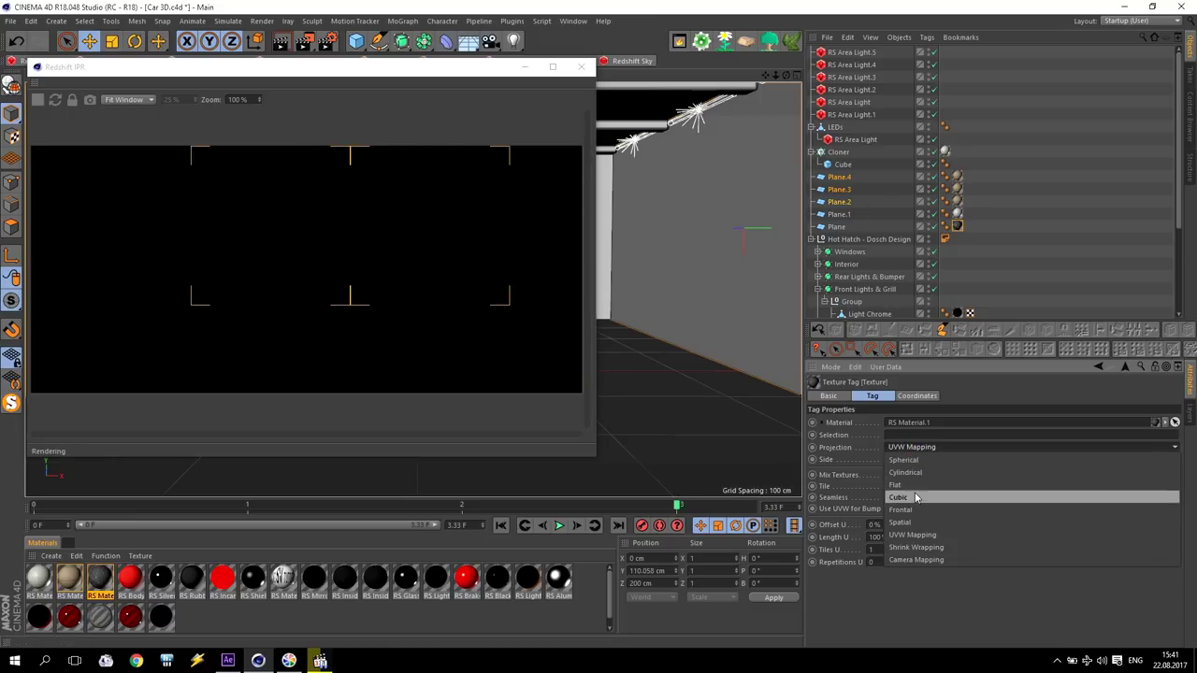
left_click(919, 495)
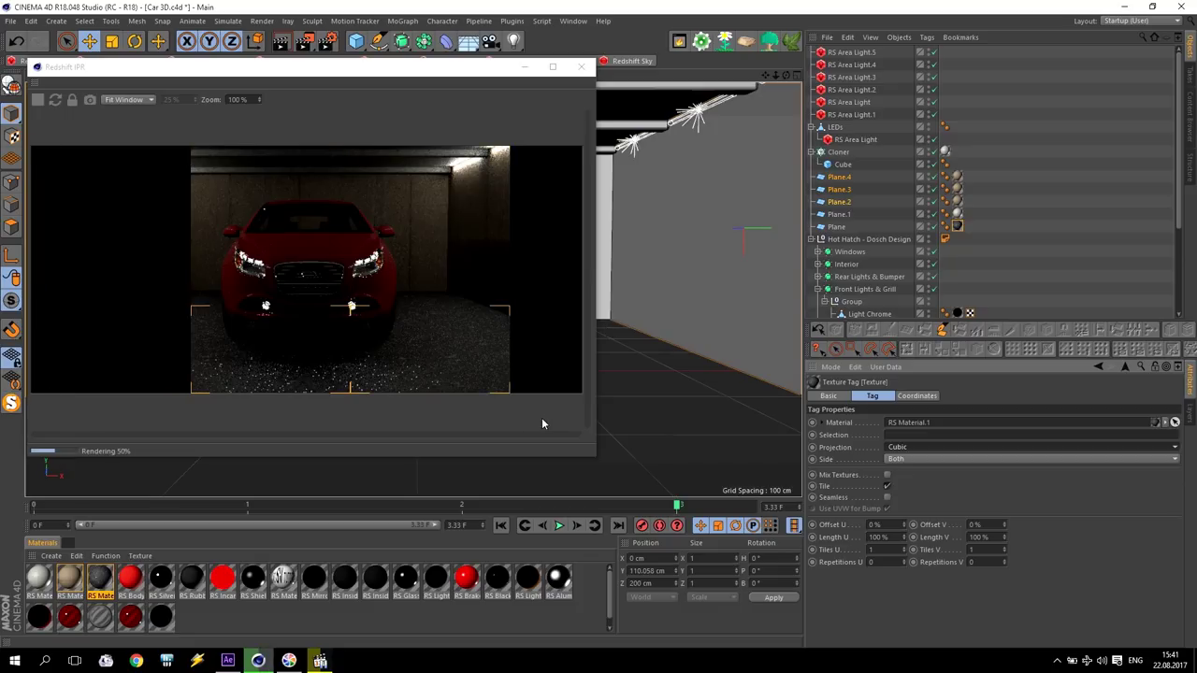
left_click(877, 537)
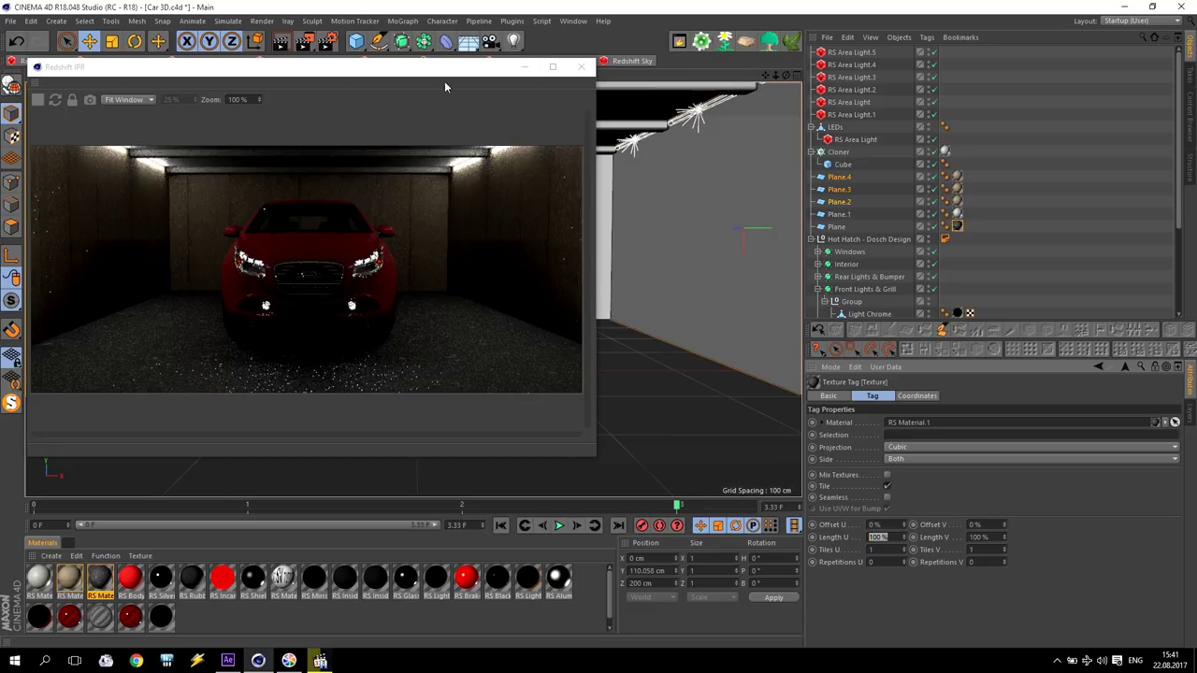
Step: Open RS Material.1 in the Material Editor beside the enlarged IPR window
left_click_drag(594, 456, 618, 475)
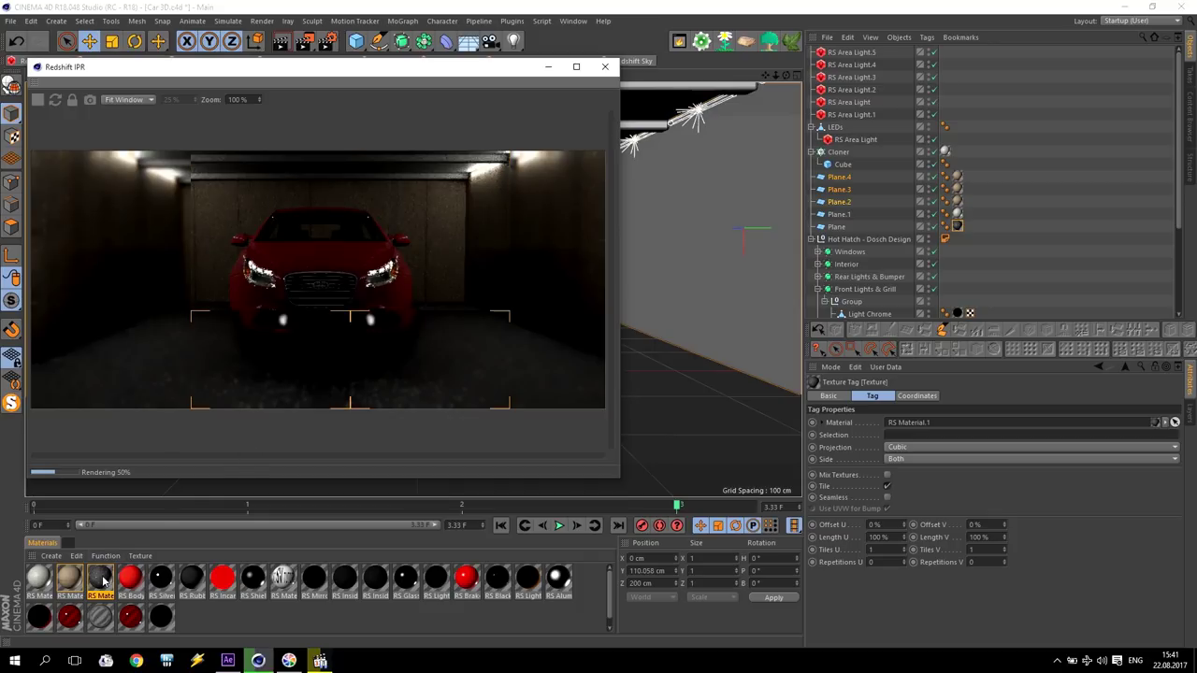
double_click(100, 579)
left_click_drag(384, 86, 886, 141)
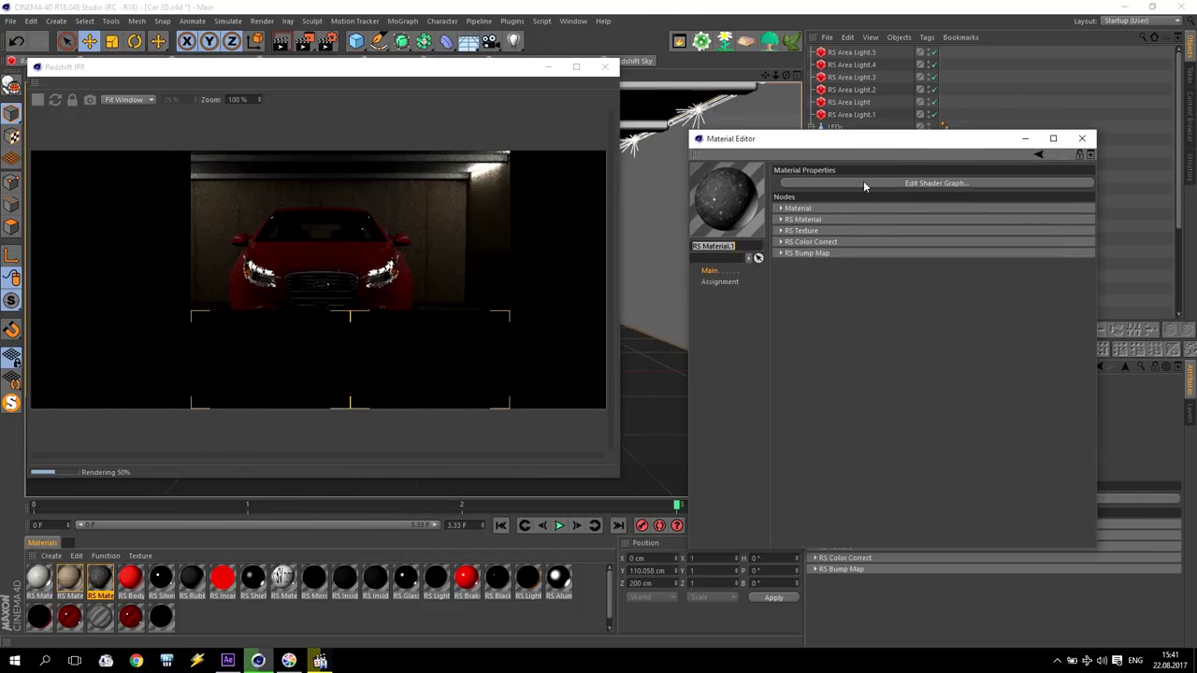
Step: Open RS Material.1's shader graph and close the Material Editor
left_click(936, 183)
left_click_drag(544, 28, 1051, 278)
left_click(1083, 139)
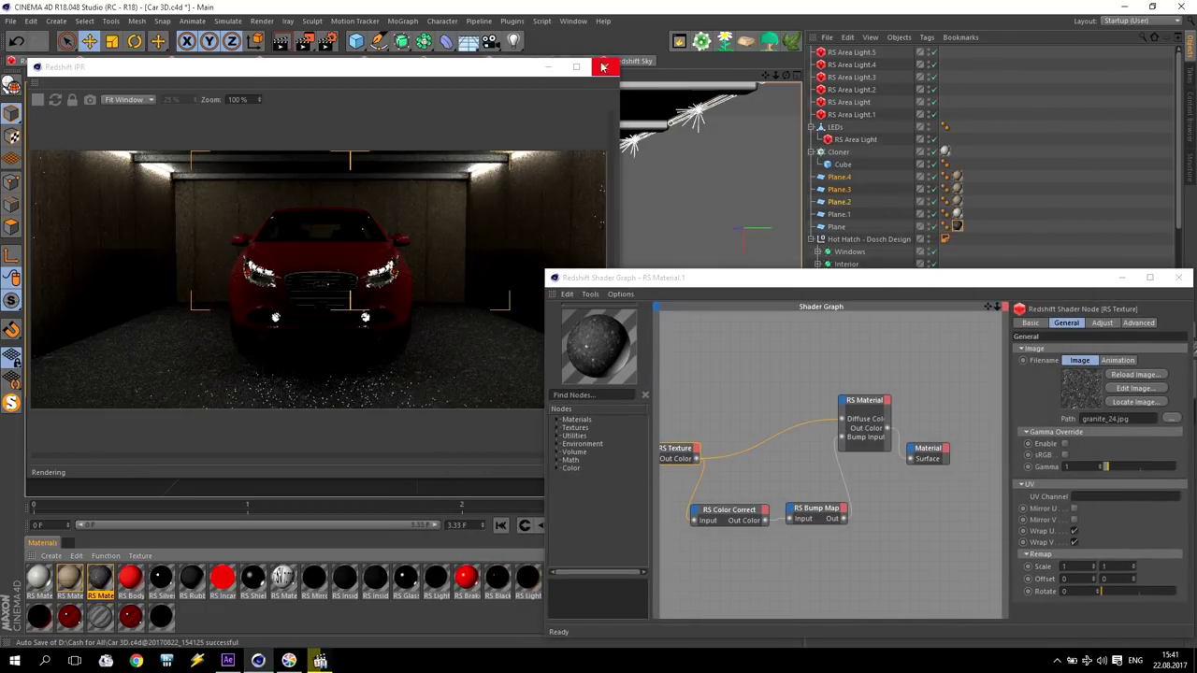
Step: Restart Redshift IPR on a closer view of the car and floor, with the Shader Graph in front
left_click(605, 67)
left_click_drag(774, 75, 413, 289)
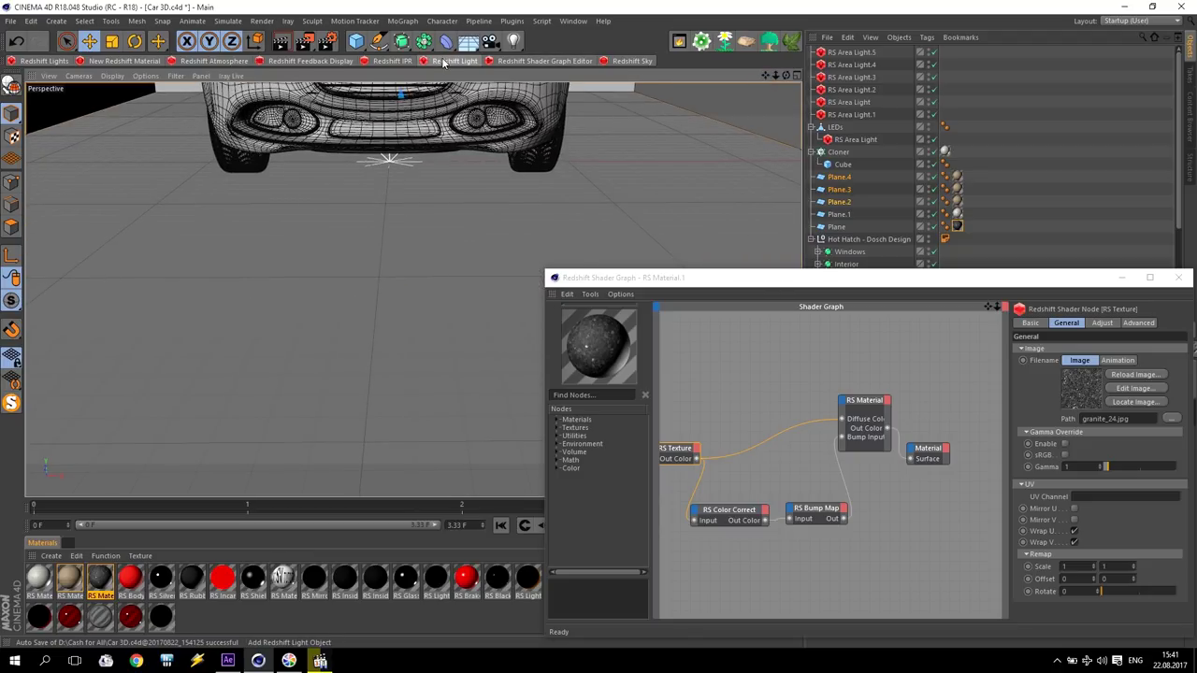
left_click(392, 60)
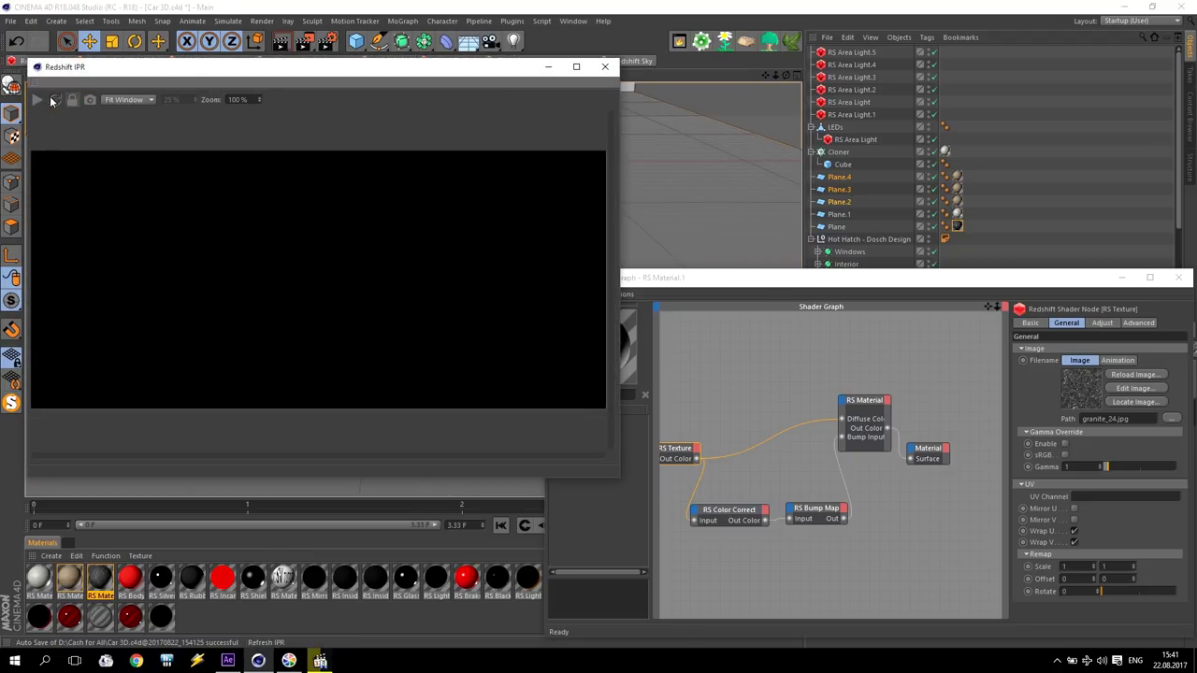
left_click(773, 277)
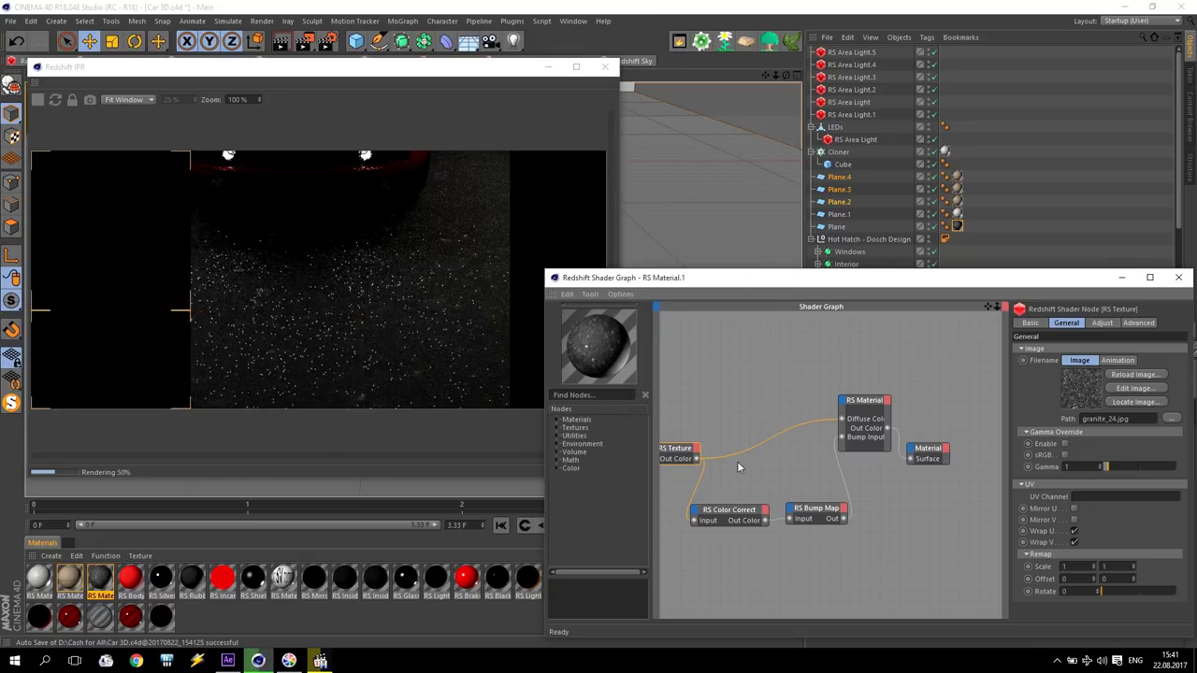
left_click_drag(797, 75, 793, 84)
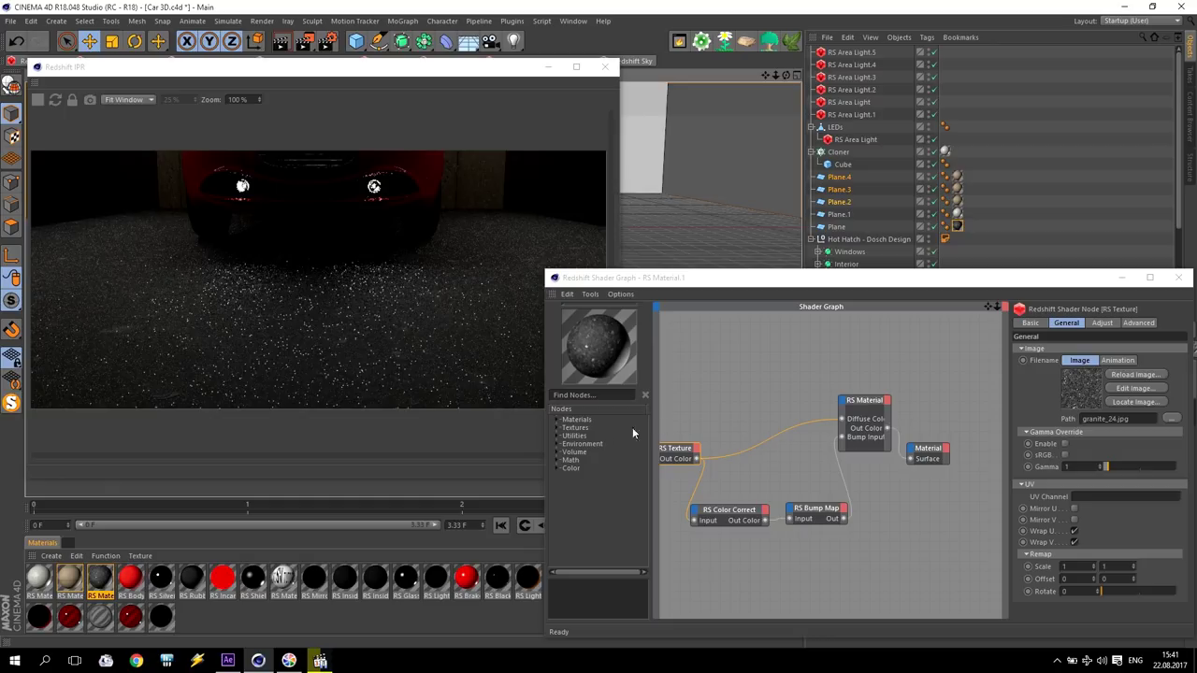
Step: Add an RS Noise node to the shader graph with Noise Type set to Fractal
left_click(557, 428)
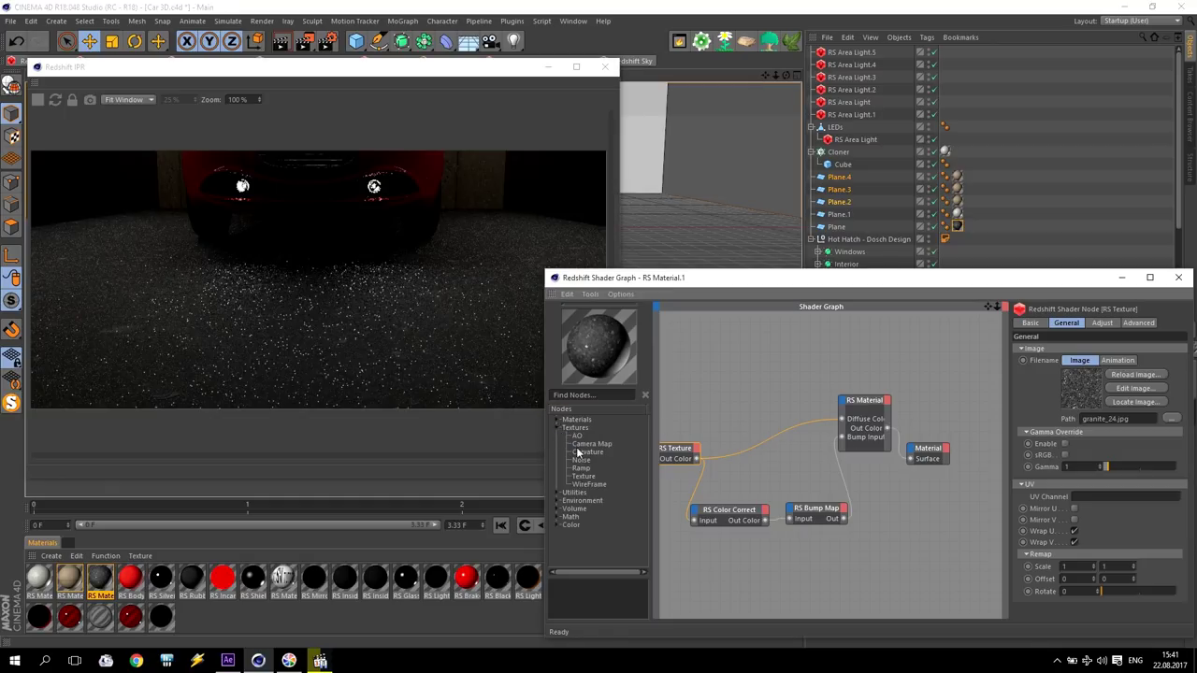
left_click(589, 463)
left_click_drag(582, 465, 700, 362)
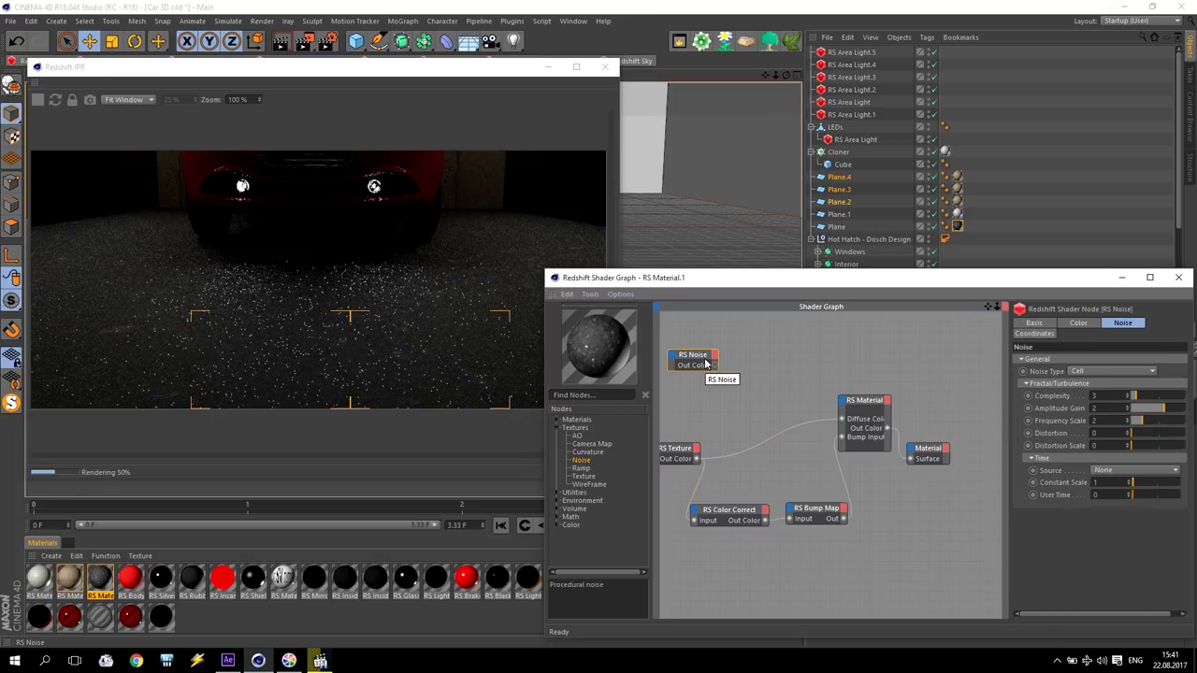
left_click(1075, 372)
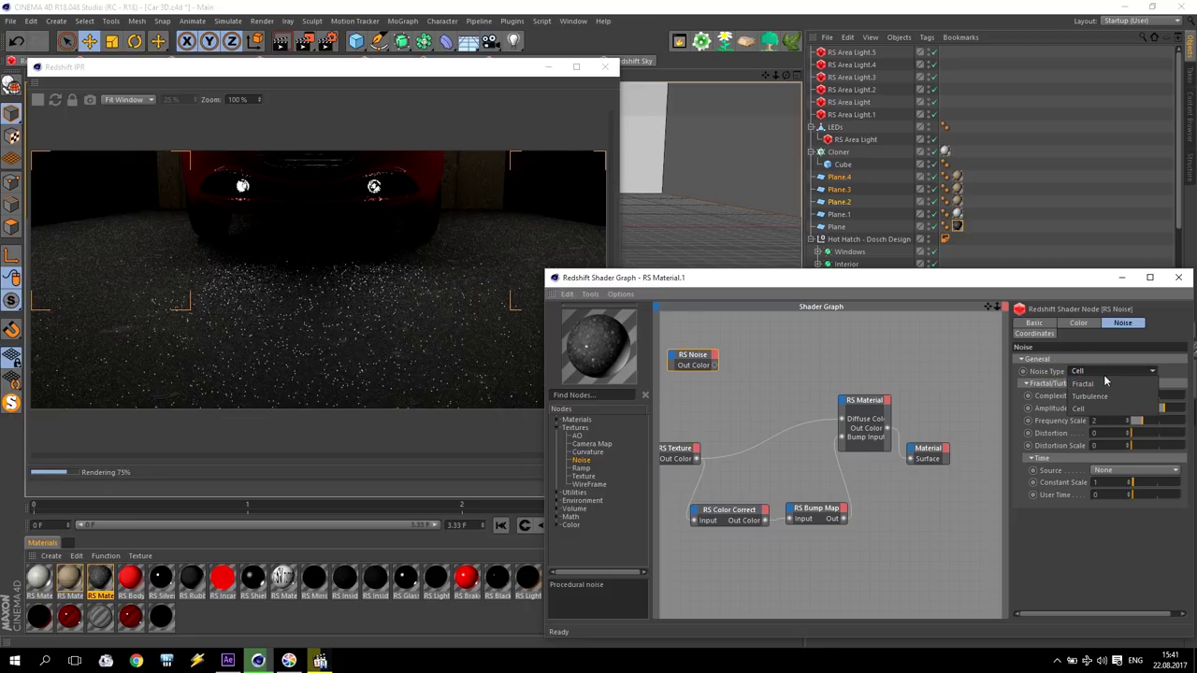
left_click(1085, 383)
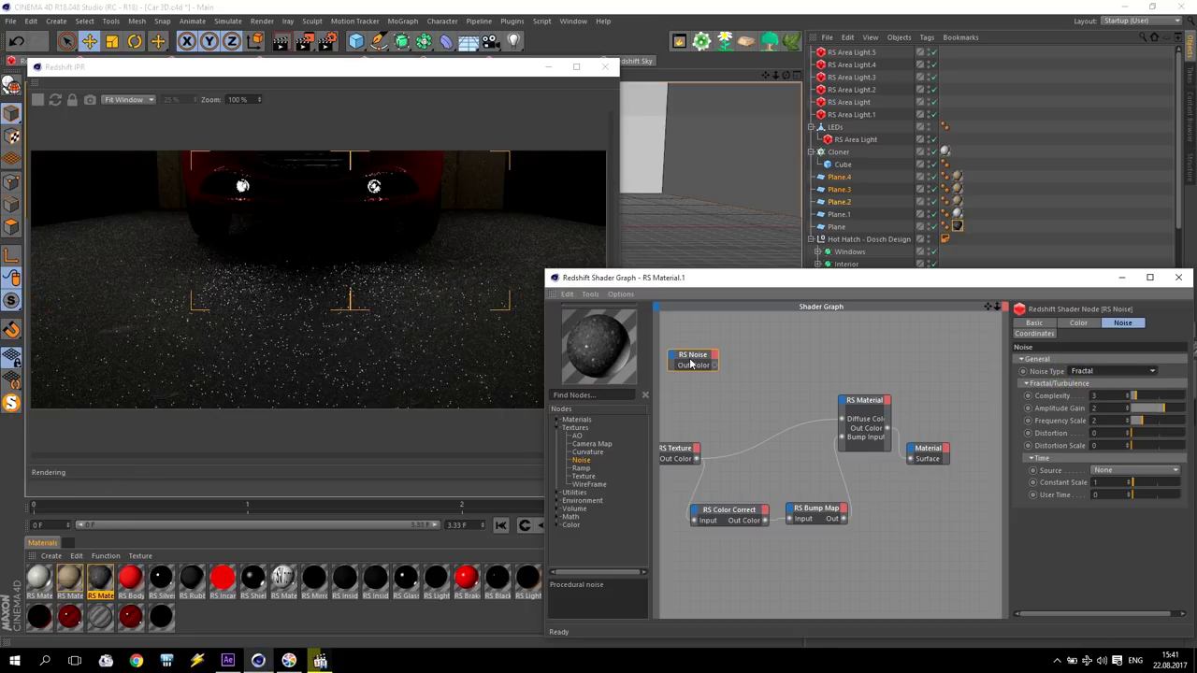
Step: Wire RS Noise's Out Color into RS Material and tidy the node layout
left_click_drag(699, 362, 691, 348)
left_click_drag(860, 402, 823, 407)
left_click_drag(699, 352, 910, 459)
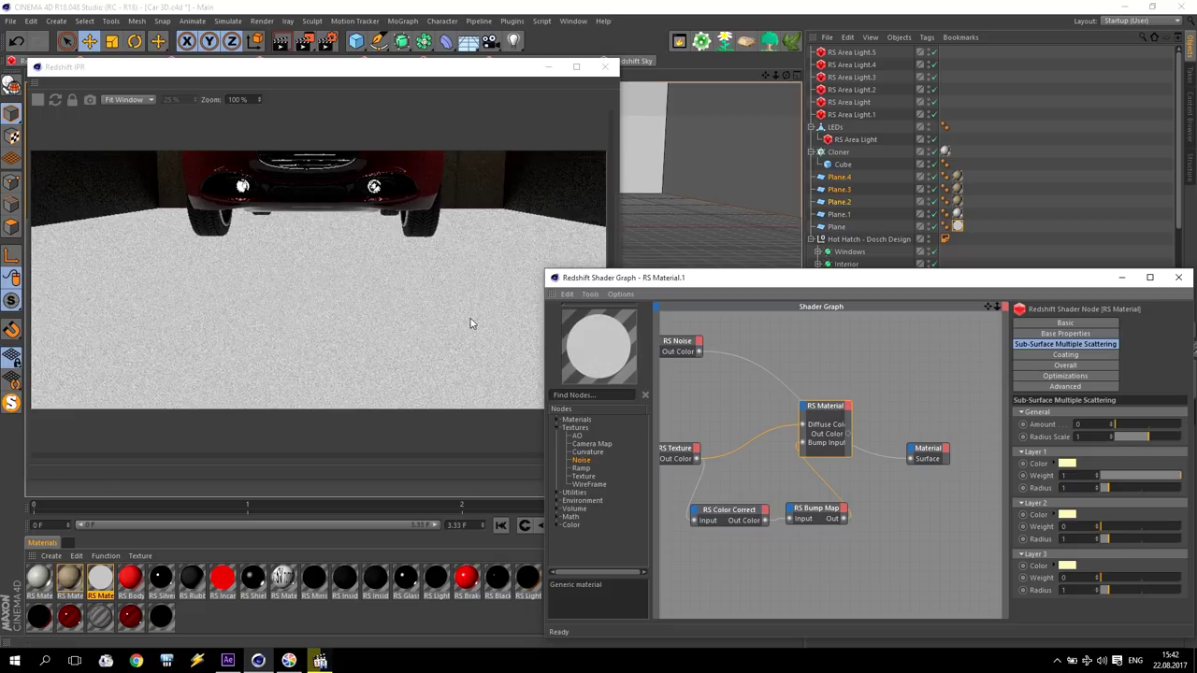
left_click_drag(673, 344, 682, 357)
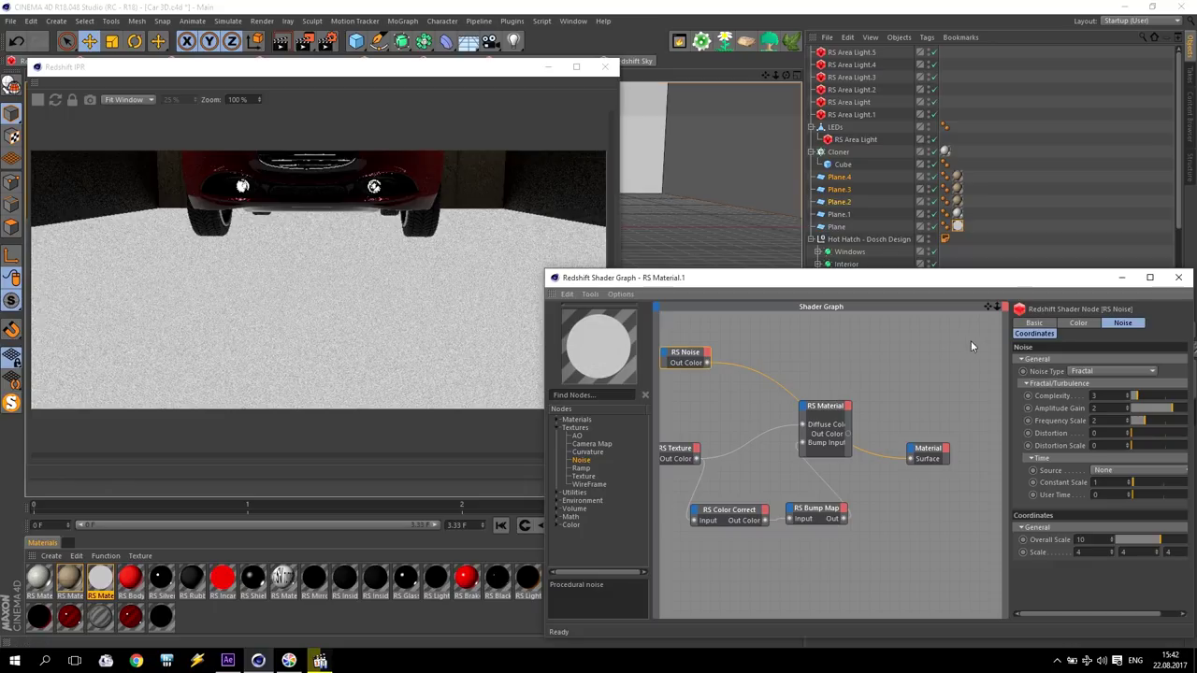
left_click(1034, 333)
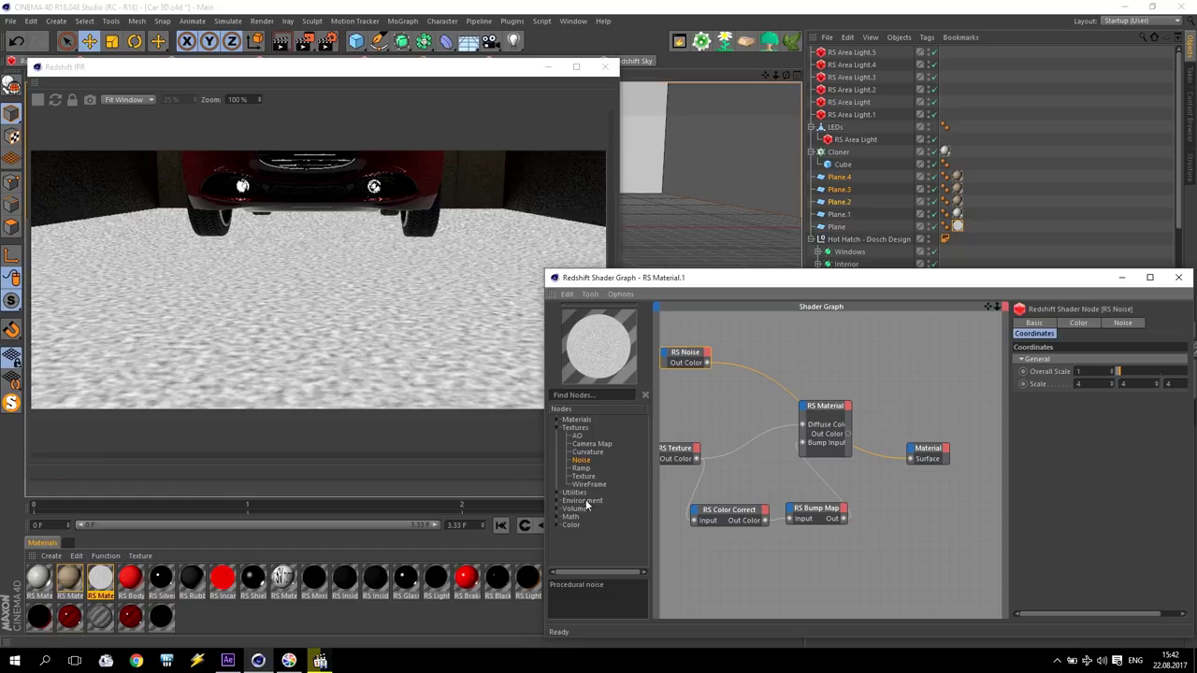
left_click(557, 526)
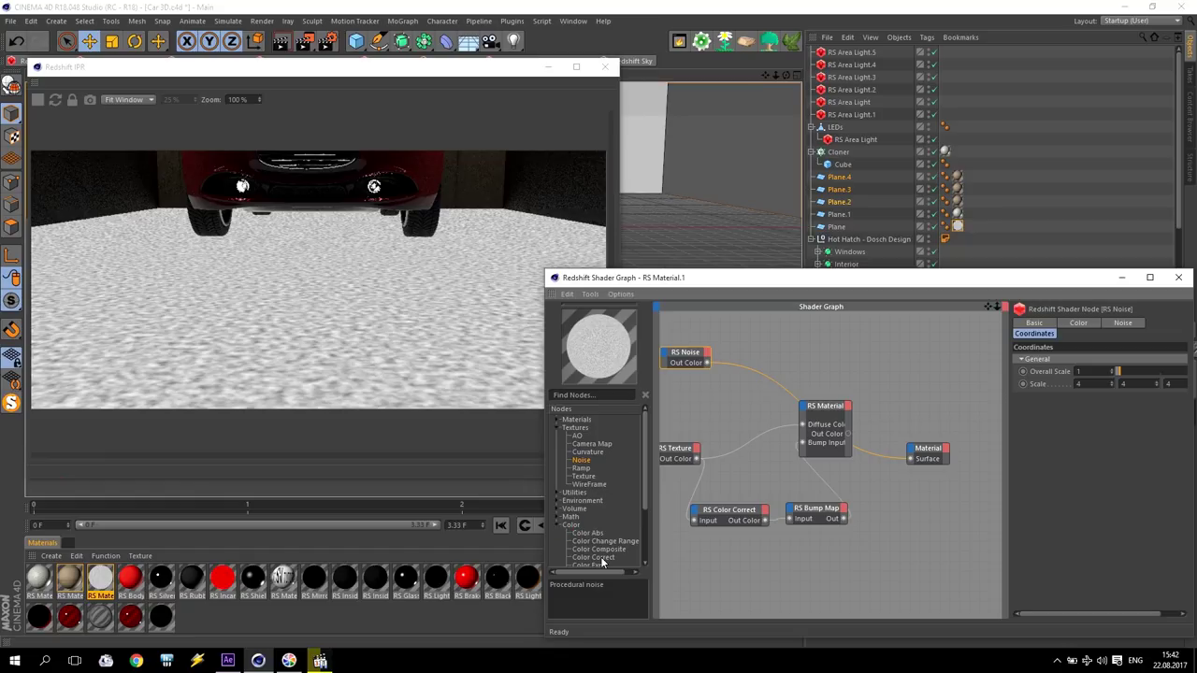
Step: Insert a high-contrast RS Color Correct after RS Noise and set the noise Overall Scale to 0.1
left_click_drag(599, 558, 914, 458)
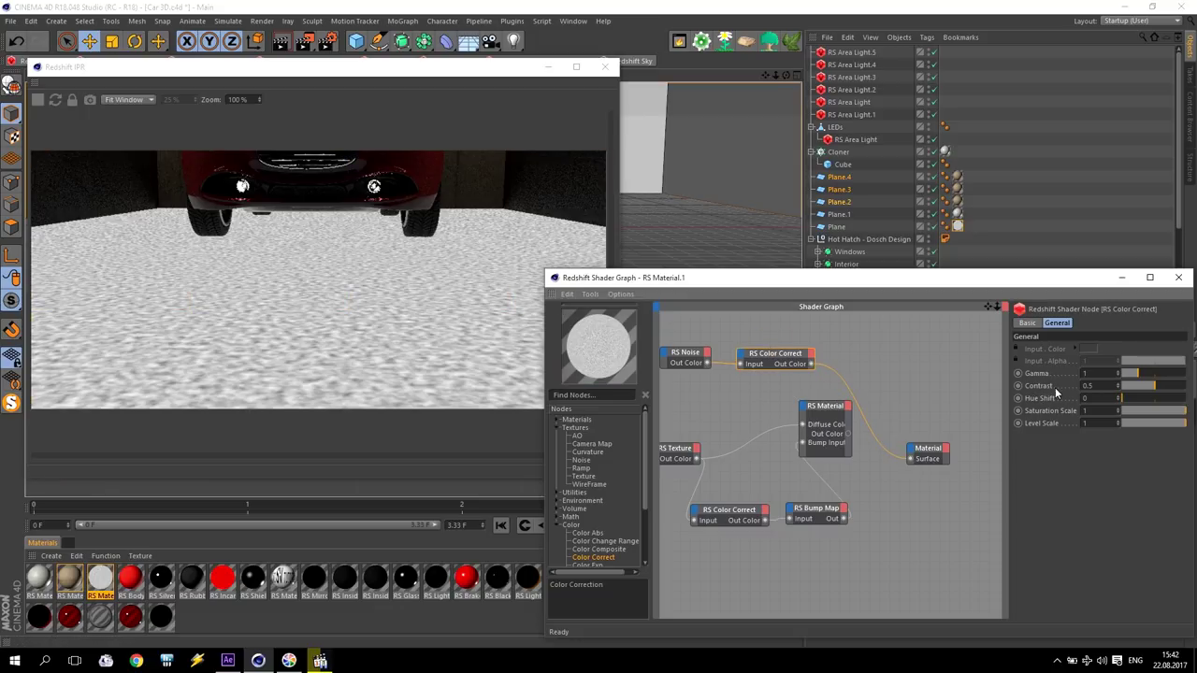
left_click(971, 377)
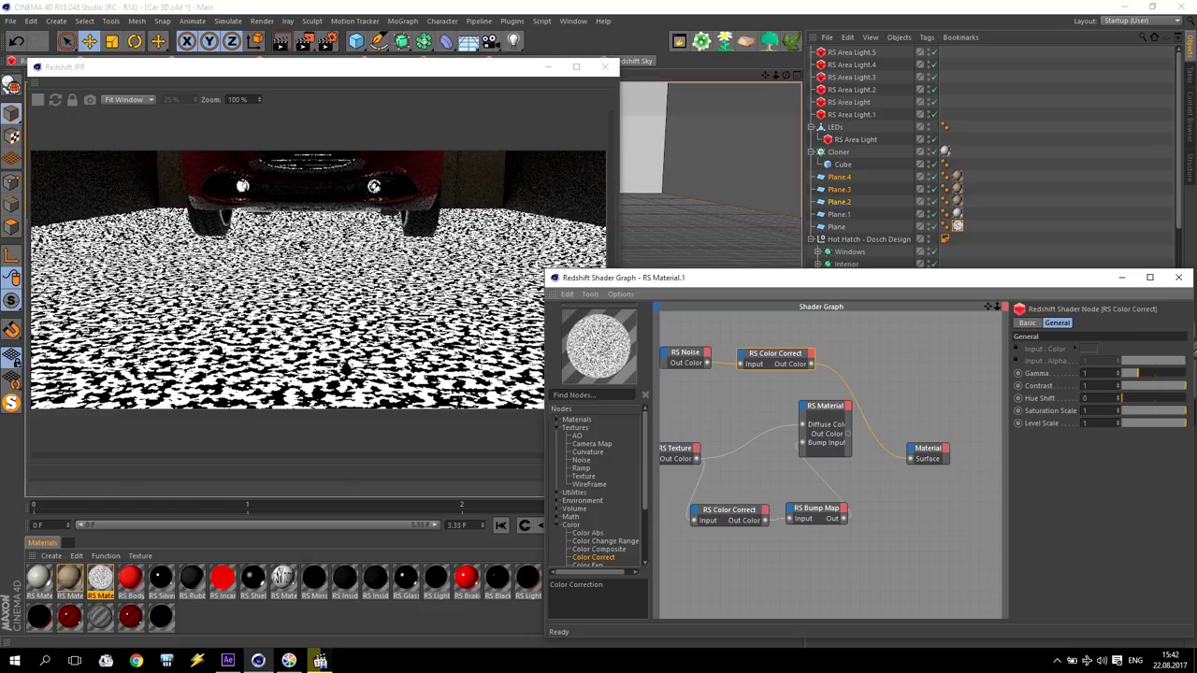
left_click(689, 355)
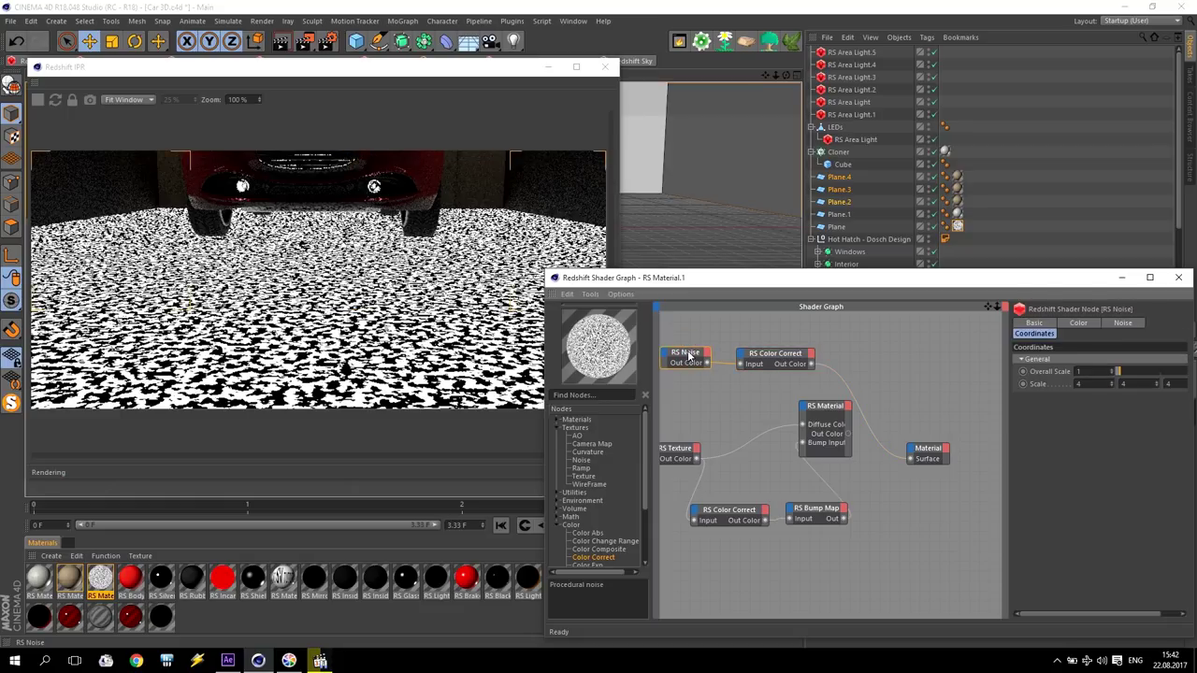
left_click(1110, 370)
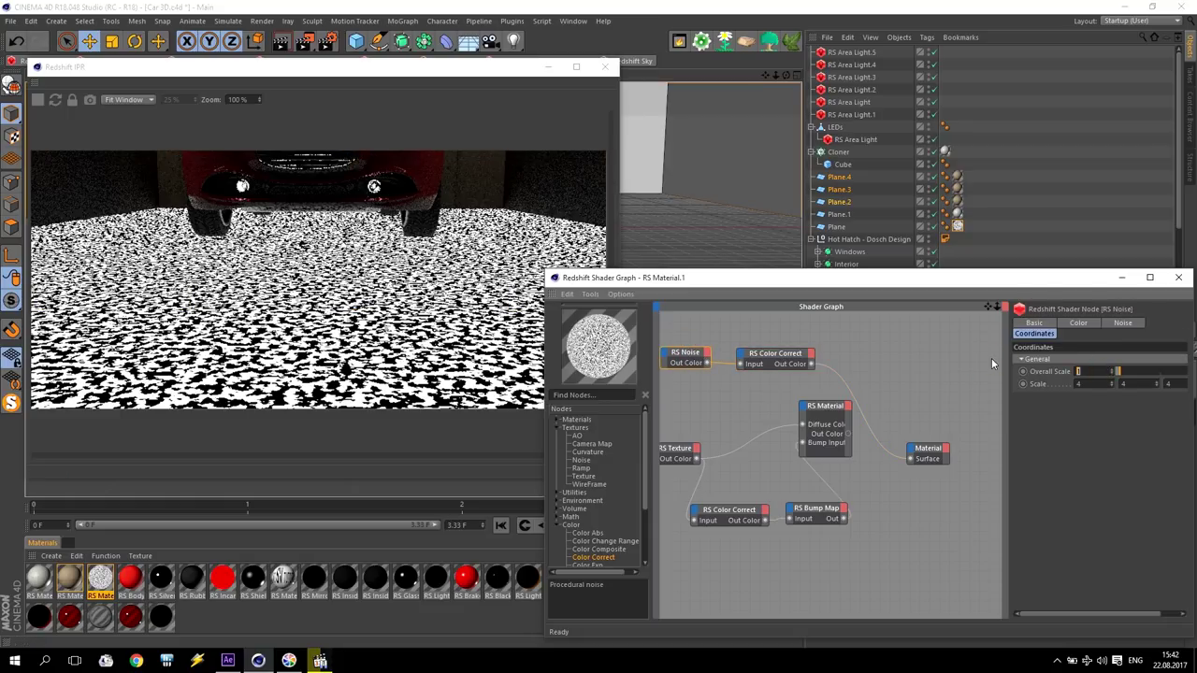
key("BackSpace")
type("0.1")
key("Return")
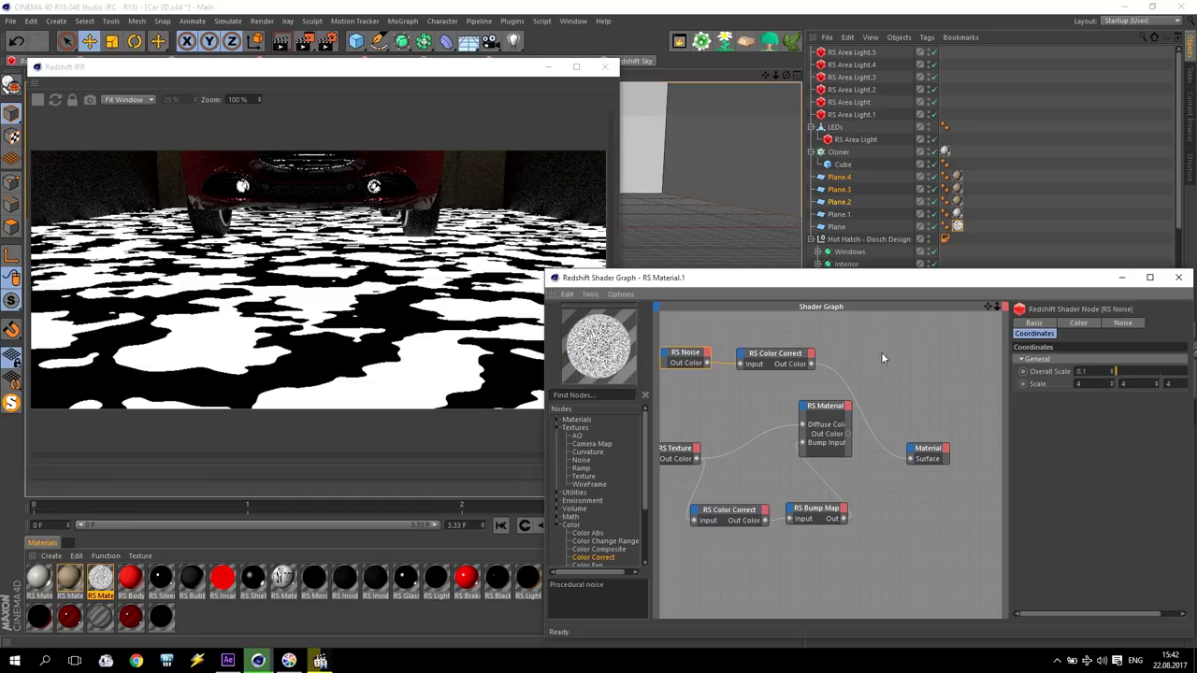
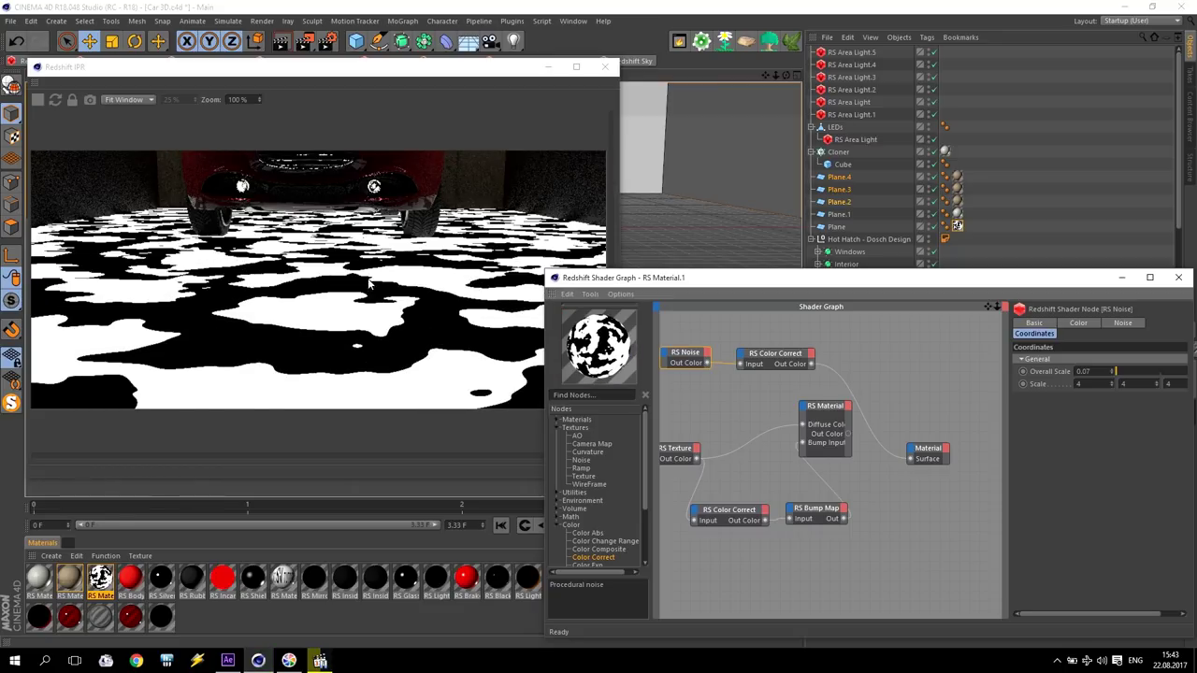
Step: Set the floor noise's RS Color Correct Contrast to 0.98
left_click(773, 357)
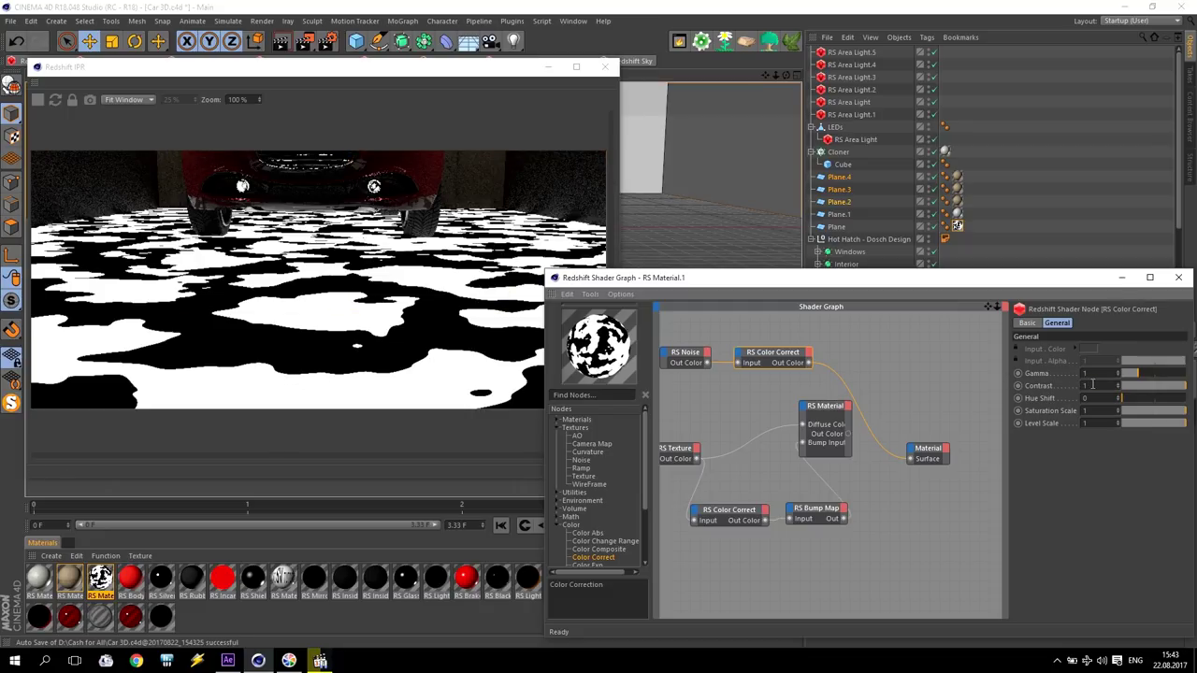
type(".98")
key("Return")
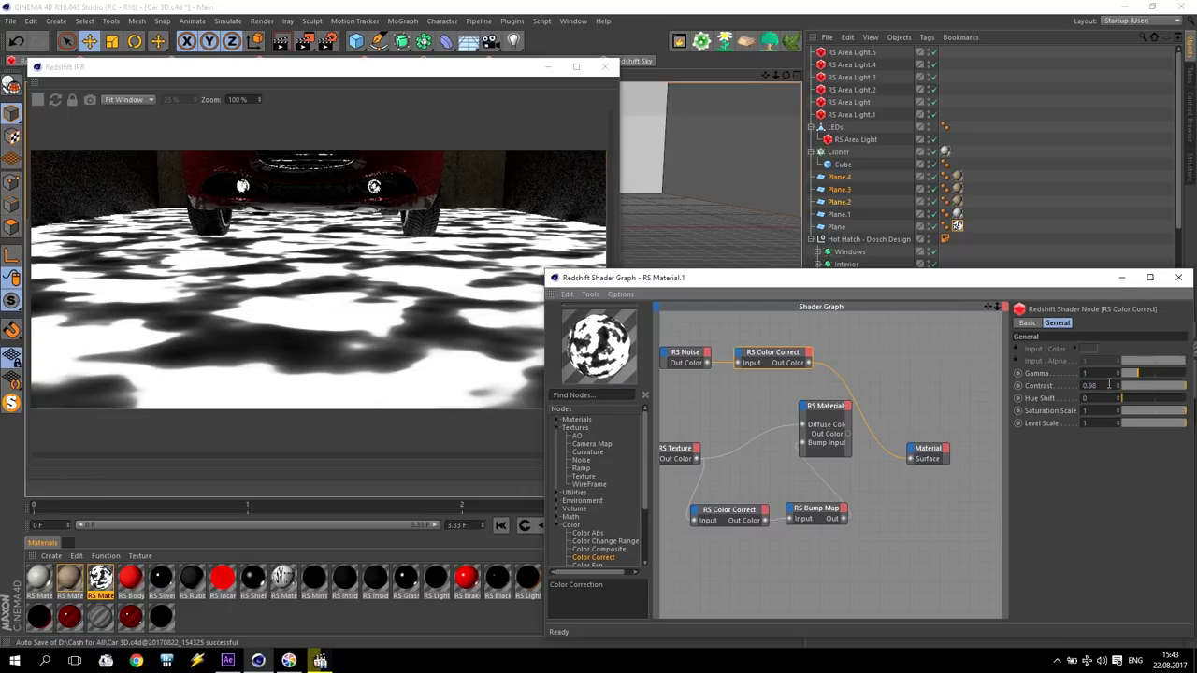
Step: Tidy the node layout by shifting RS Material, the lower RS Color Correct and RS Bump Map nodes
left_click_drag(827, 417, 848, 424)
left_click_drag(755, 513, 724, 514)
left_click_drag(828, 513, 798, 512)
Step: Show RS Material's Base Properties in a maximized Shader Graph with a wider attributes panel
left_click(862, 430)
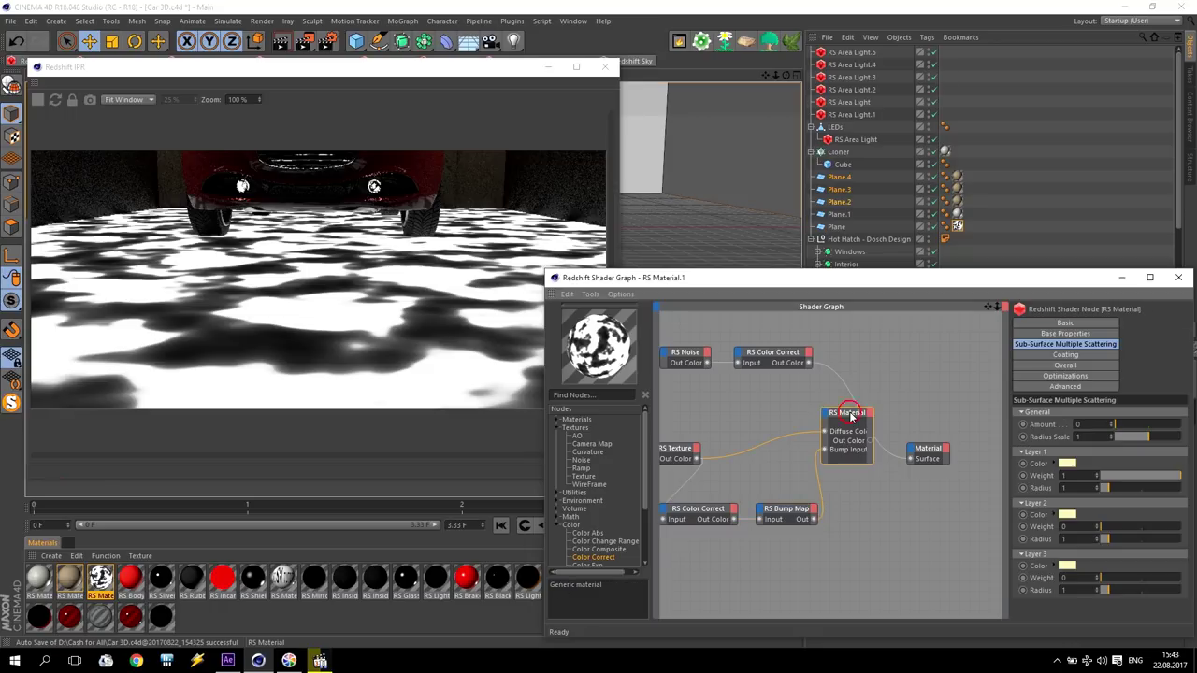
left_click_drag(1064, 284, 979, 132)
left_click(983, 183)
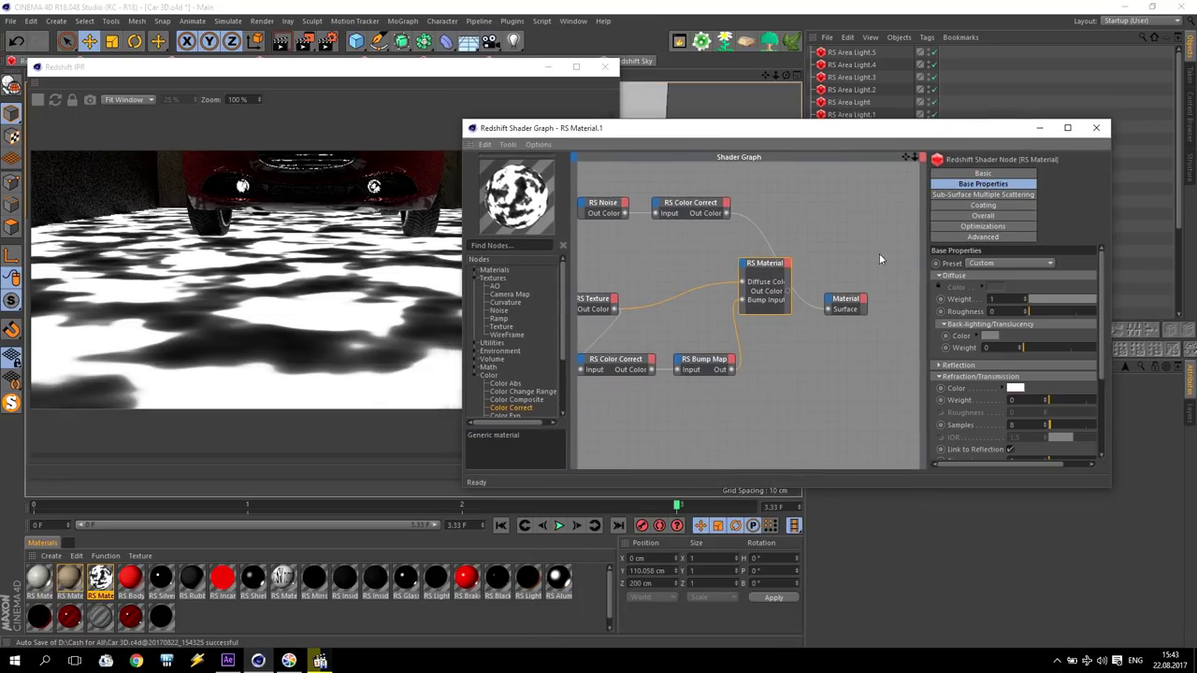
left_click(1067, 127)
left_click_drag(858, 256, 716, 259)
Step: Expand Reflection, review the Coating settings, then restore the Shader Graph to a floating window
left_click(733, 190)
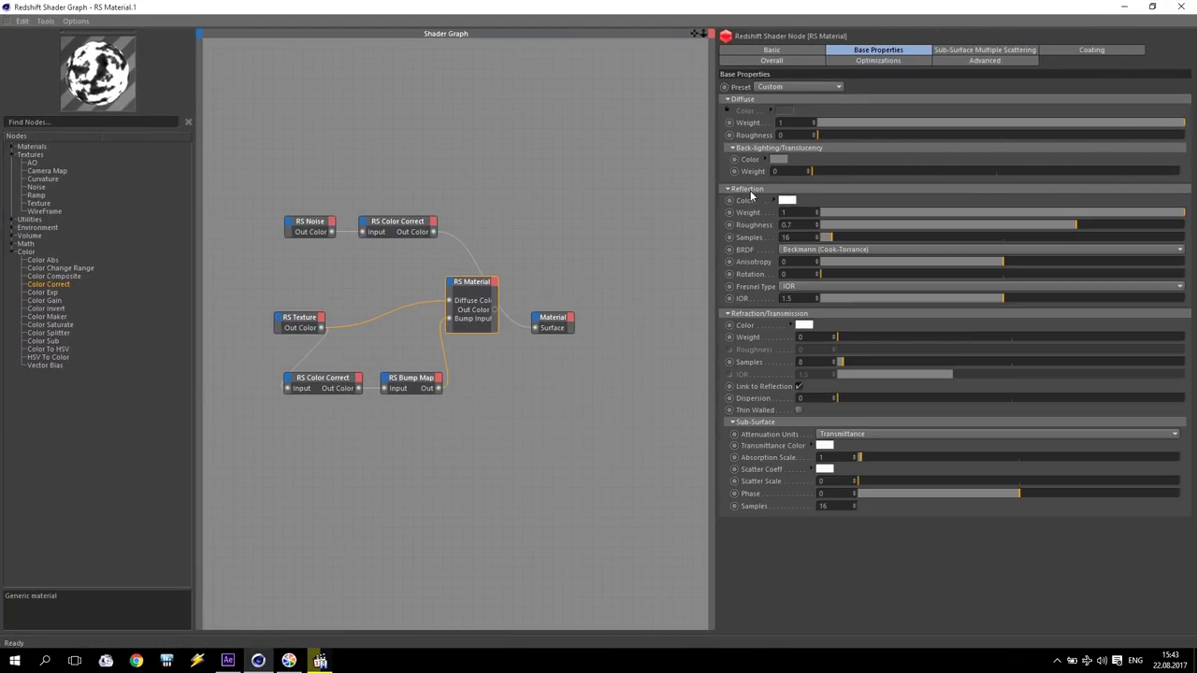
left_click(1076, 51)
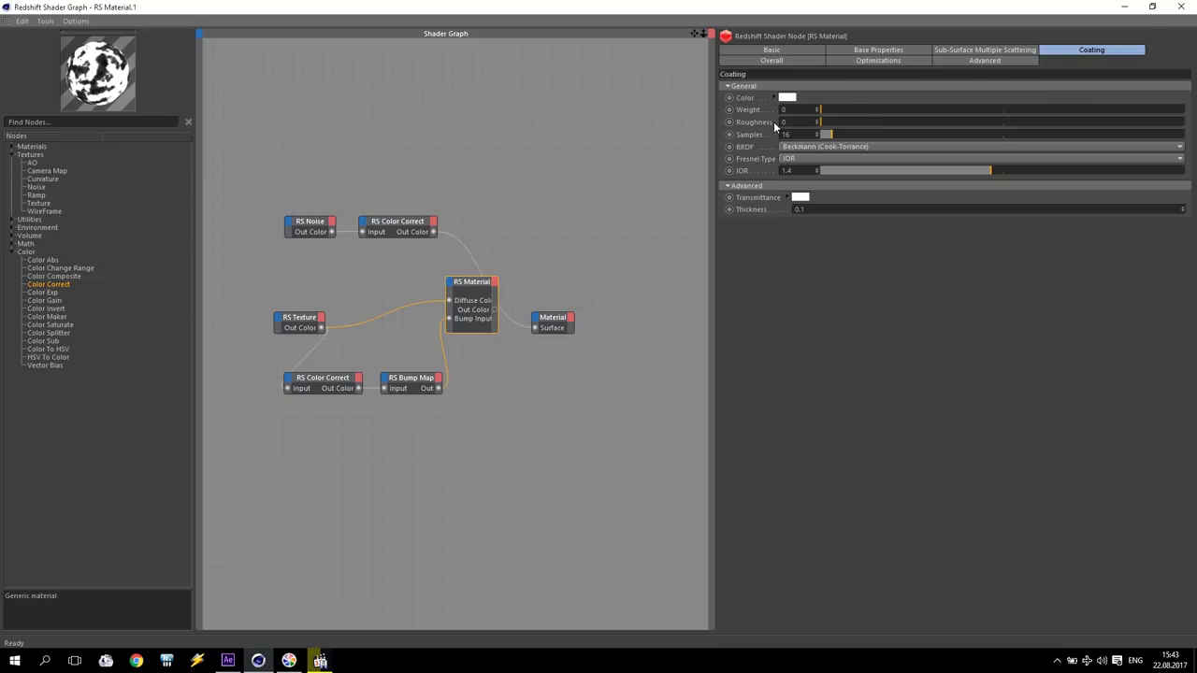
left_click(869, 51)
left_click_drag(688, 11, 890, 106)
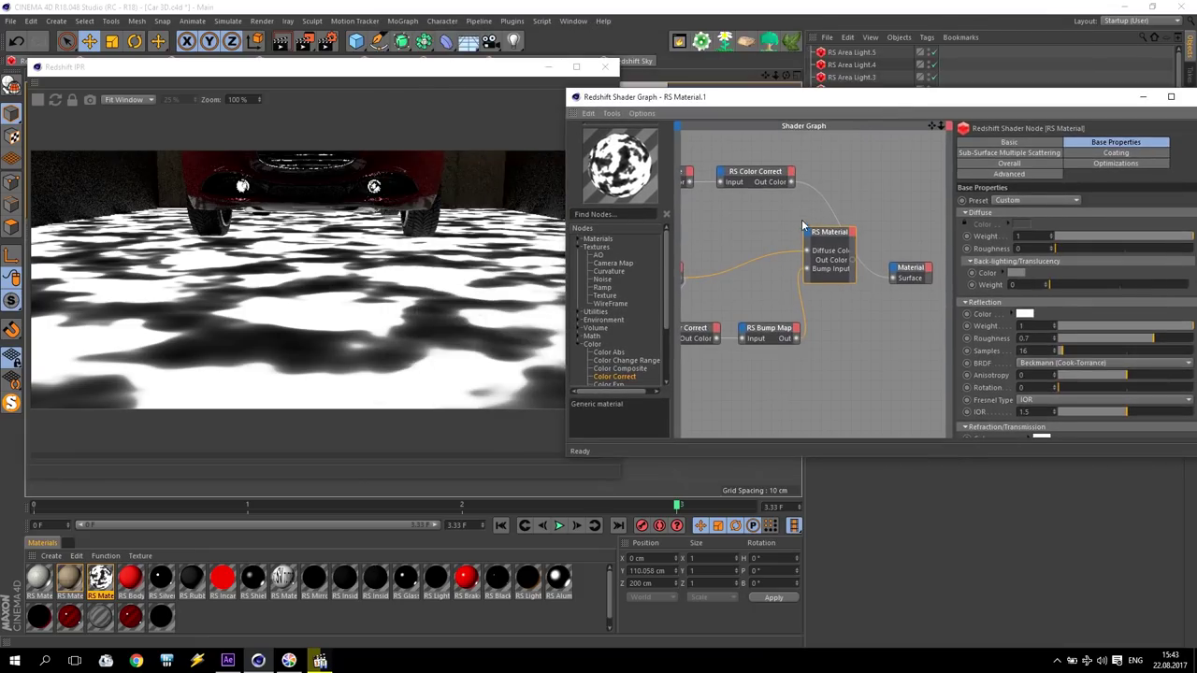
Step: Unplug Color Correct from the output Surface and wire RS Material Out Color to Surface instead
left_click(763, 176)
left_click(684, 173)
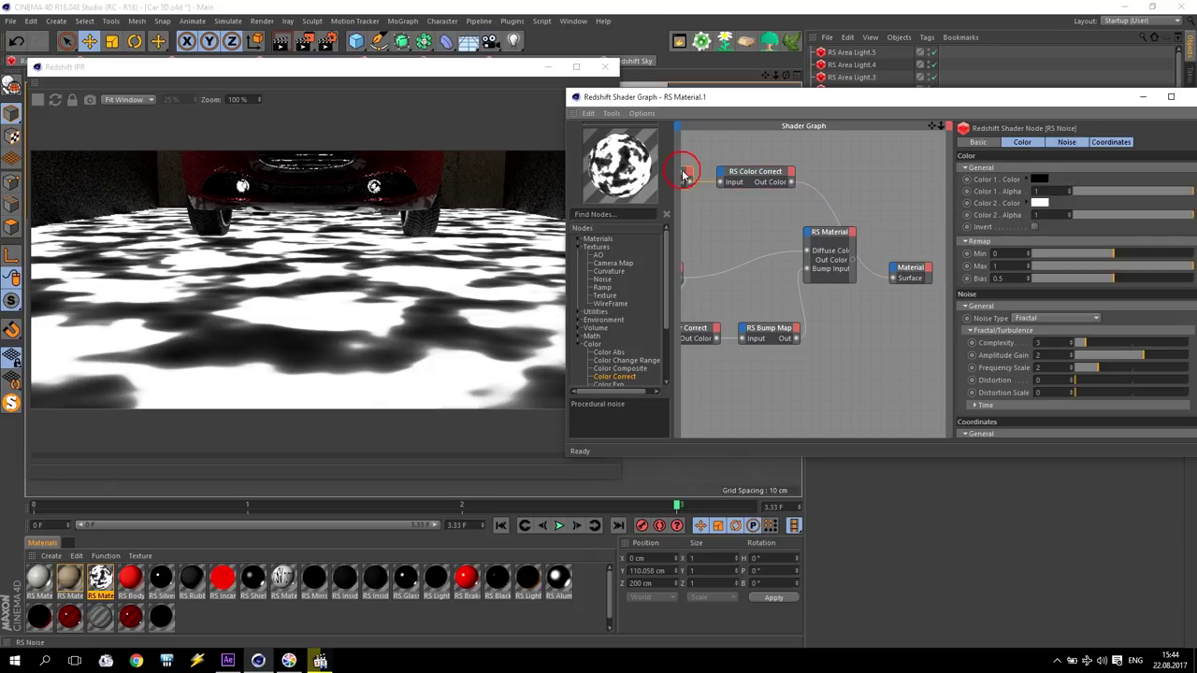
left_click(750, 175)
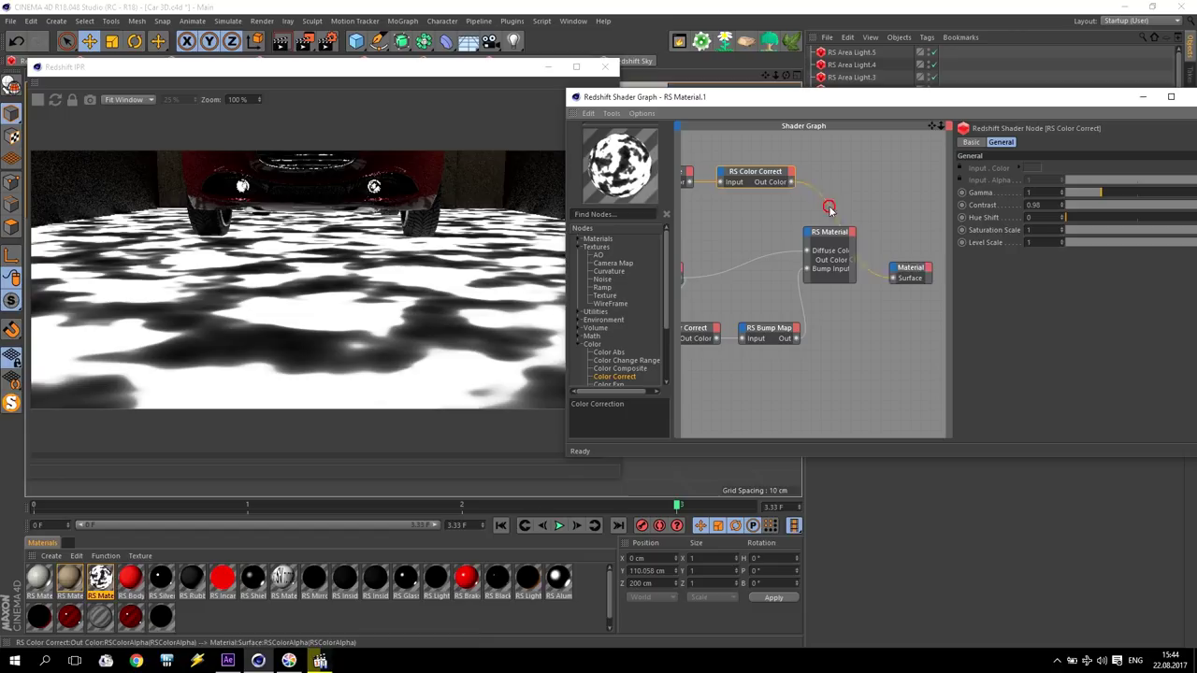
left_click(795, 189)
left_click_drag(853, 259, 895, 277)
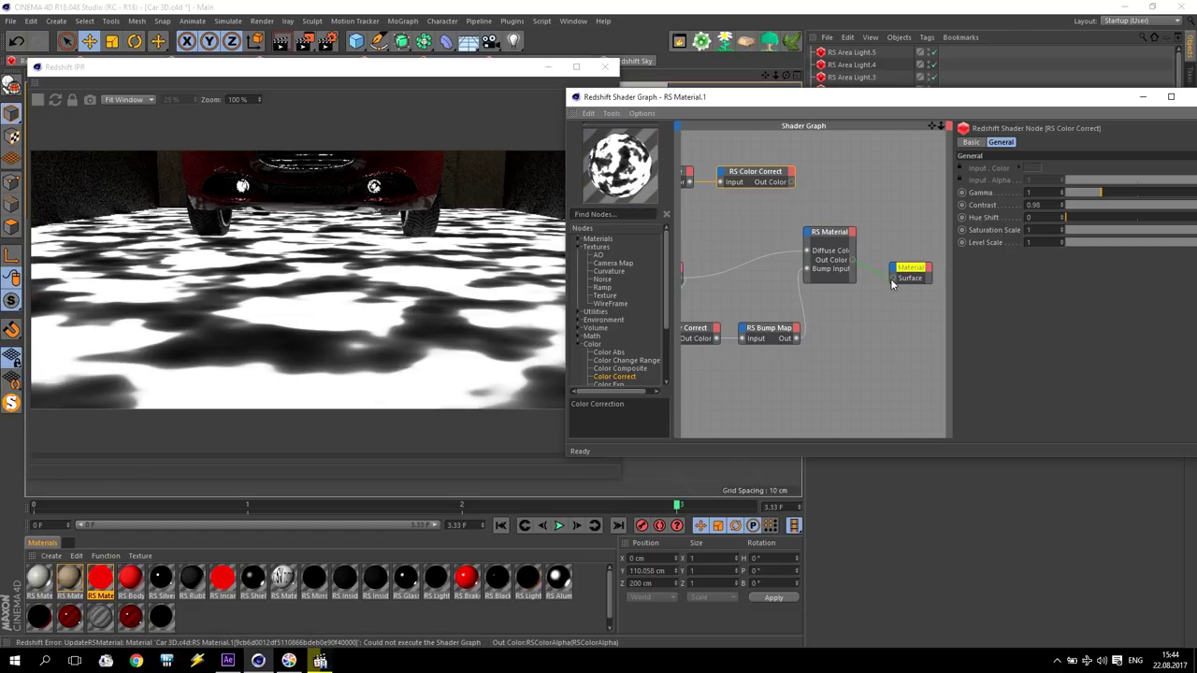
Step: Wire the corrected noise into RS Material's Refl Weight and Coat Weight ports
left_click_drag(792, 183, 808, 235)
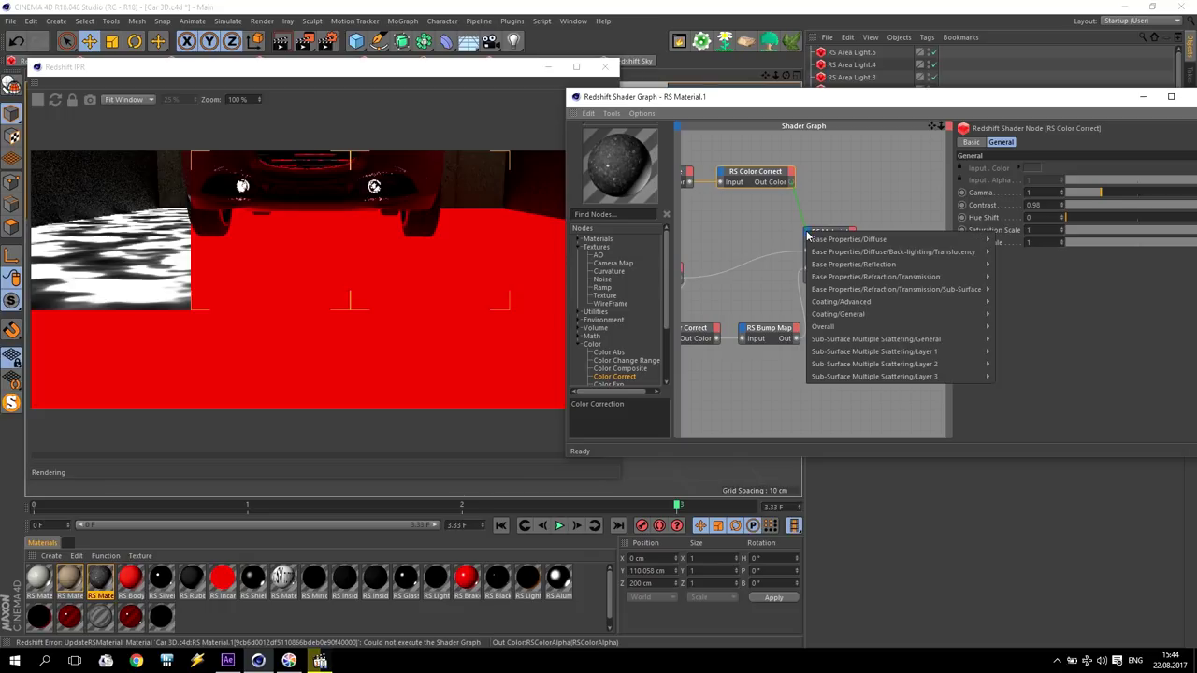
mouse_move(828, 264)
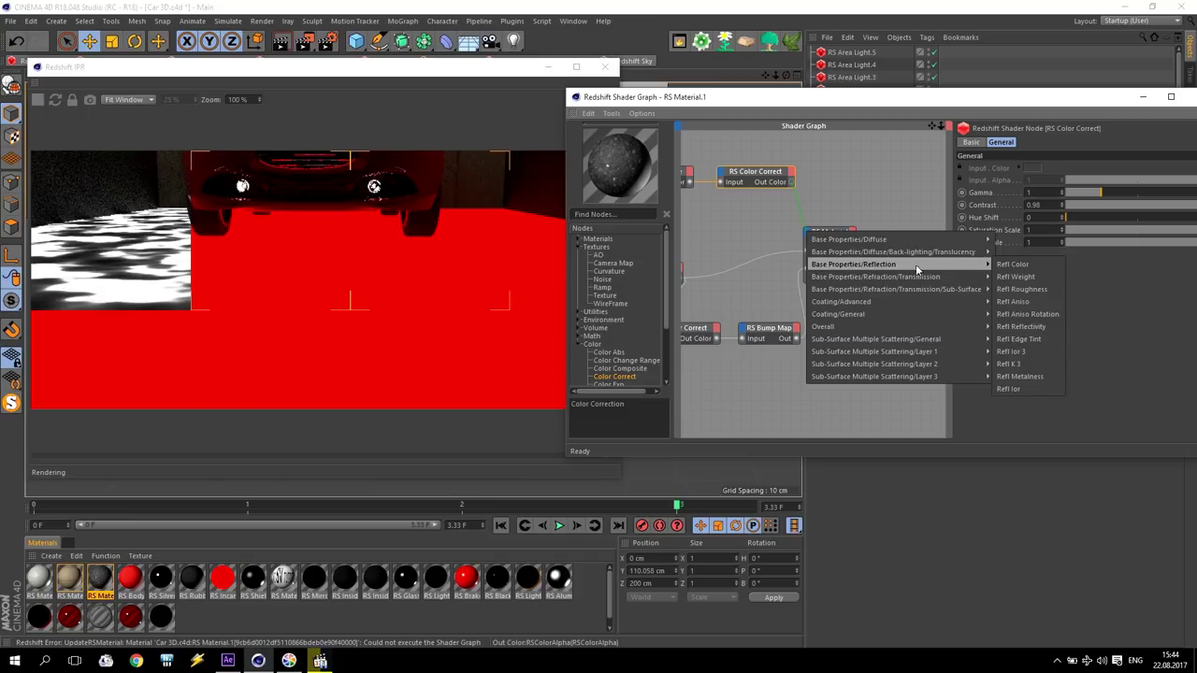
left_click(1023, 278)
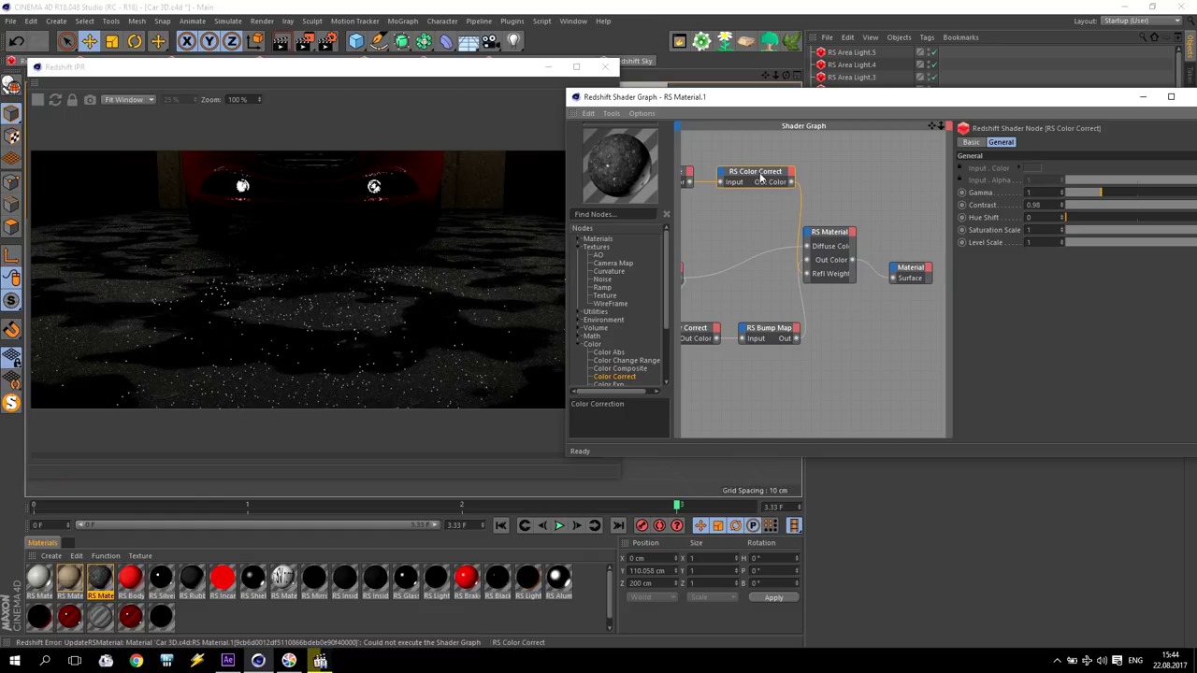
left_click(791, 185)
left_click_drag(812, 232, 809, 235)
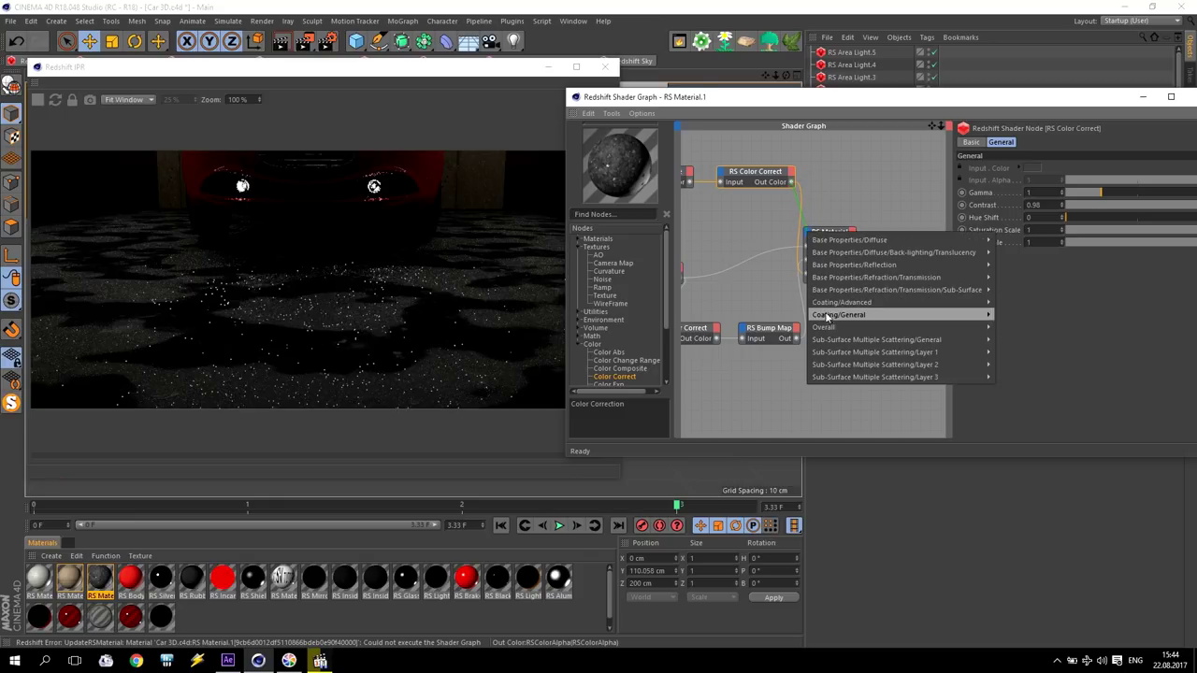
left_click(1009, 328)
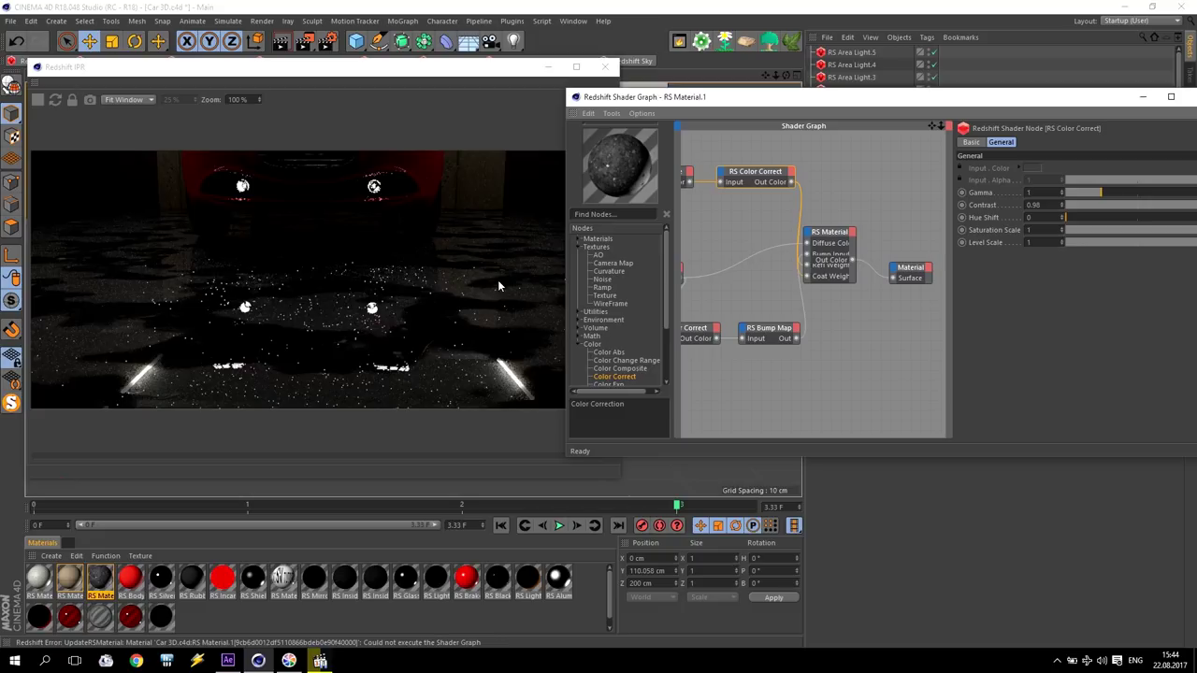
Step: Rearrange the node graph to reveal the RS Noise and RS Color Correct nodes
left_click(830, 274)
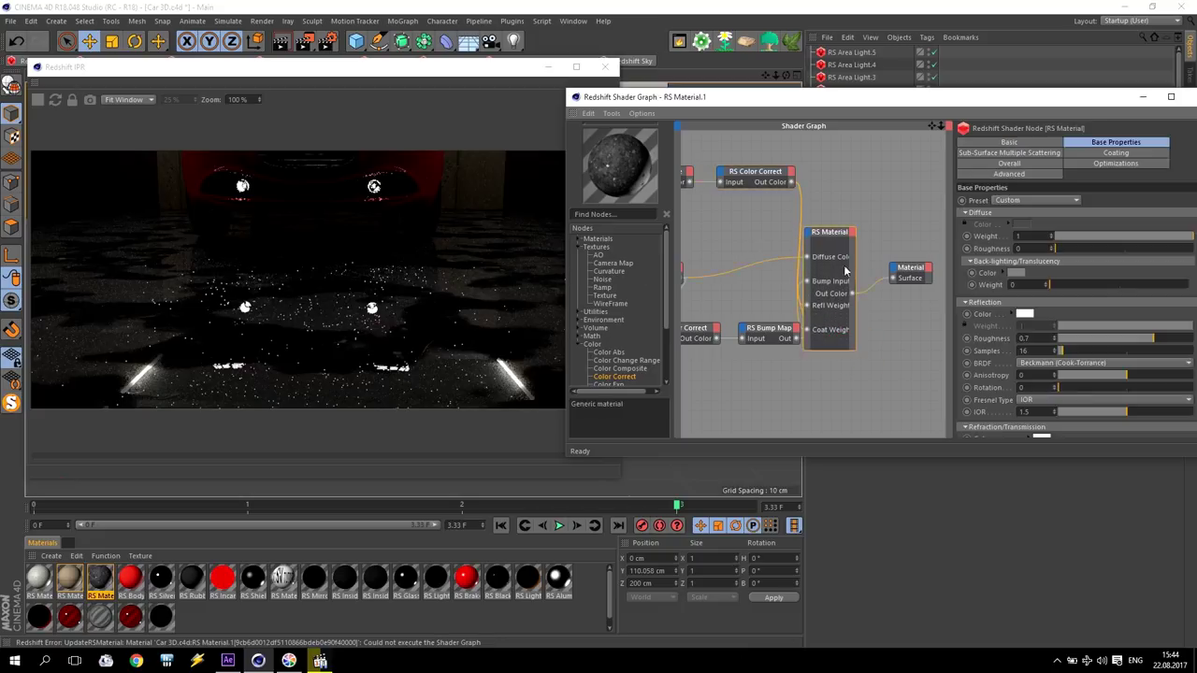
left_click_drag(840, 237, 870, 213)
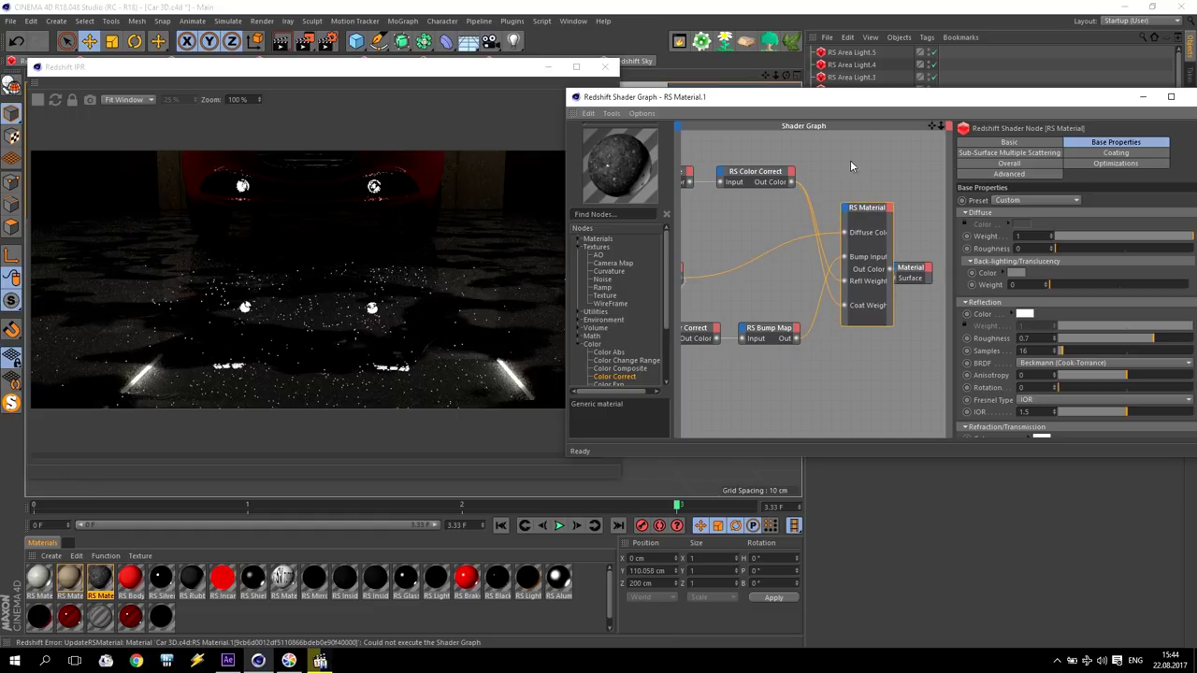
left_click_drag(931, 125, 934, 126)
left_click(697, 206)
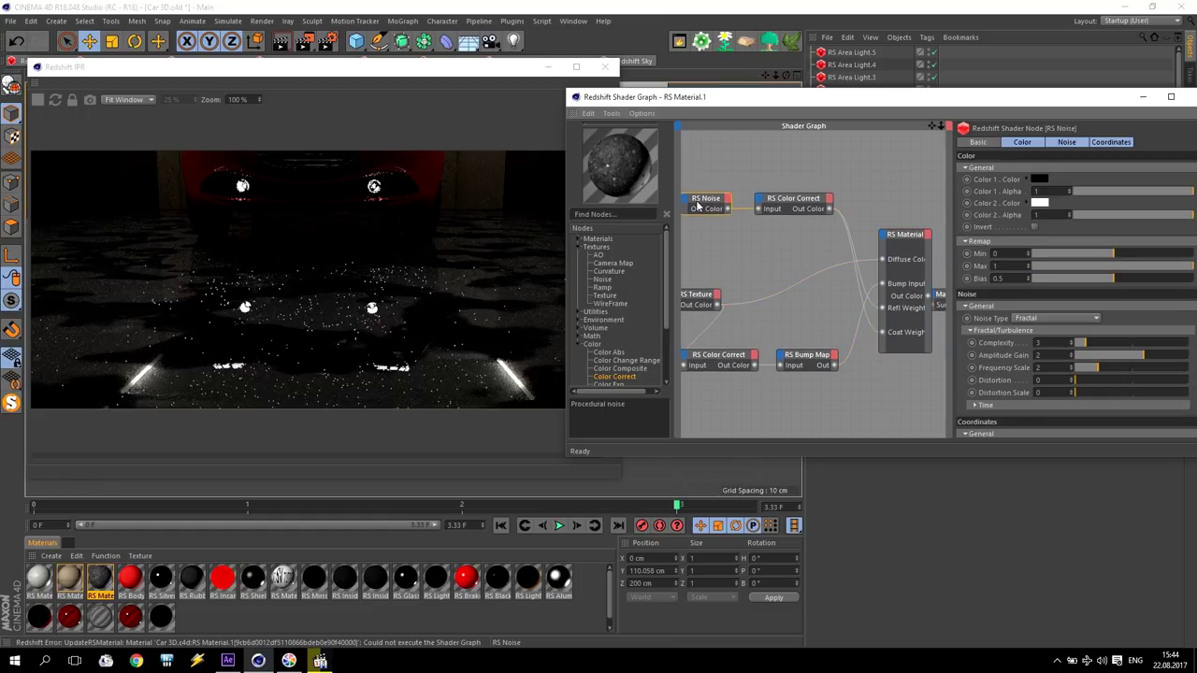
left_click(794, 200)
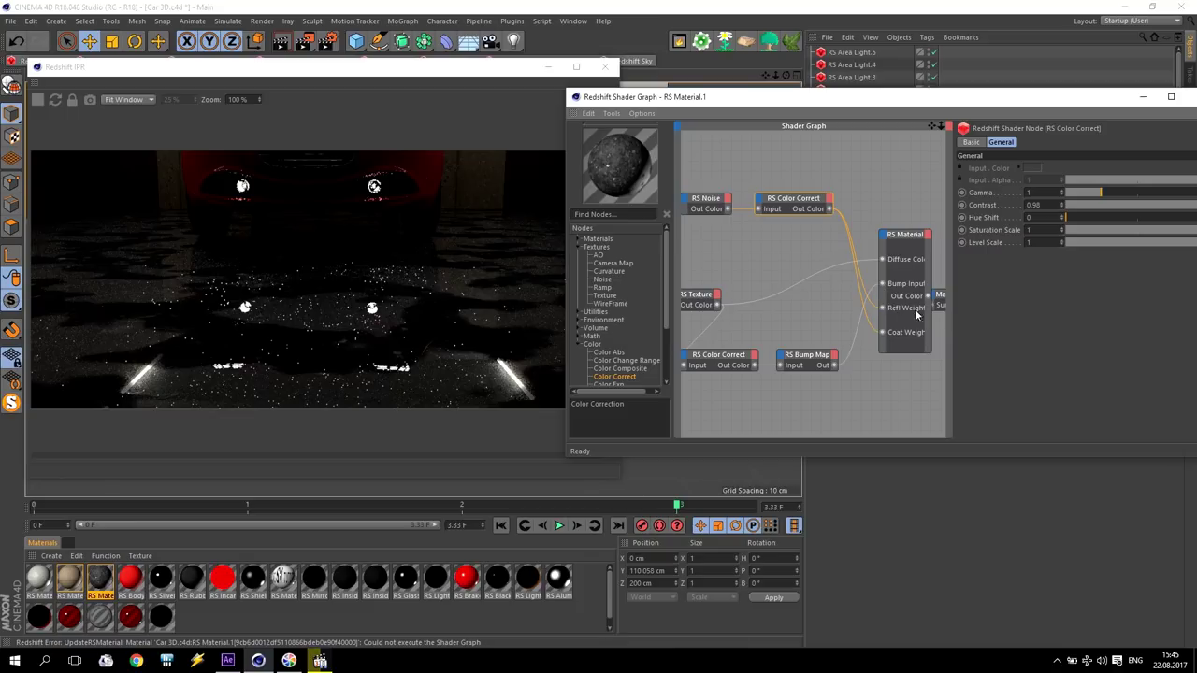
Step: Set RS Material's coating roughness to 0.5
left_click(902, 240)
left_click_drag(988, 103, 924, 67)
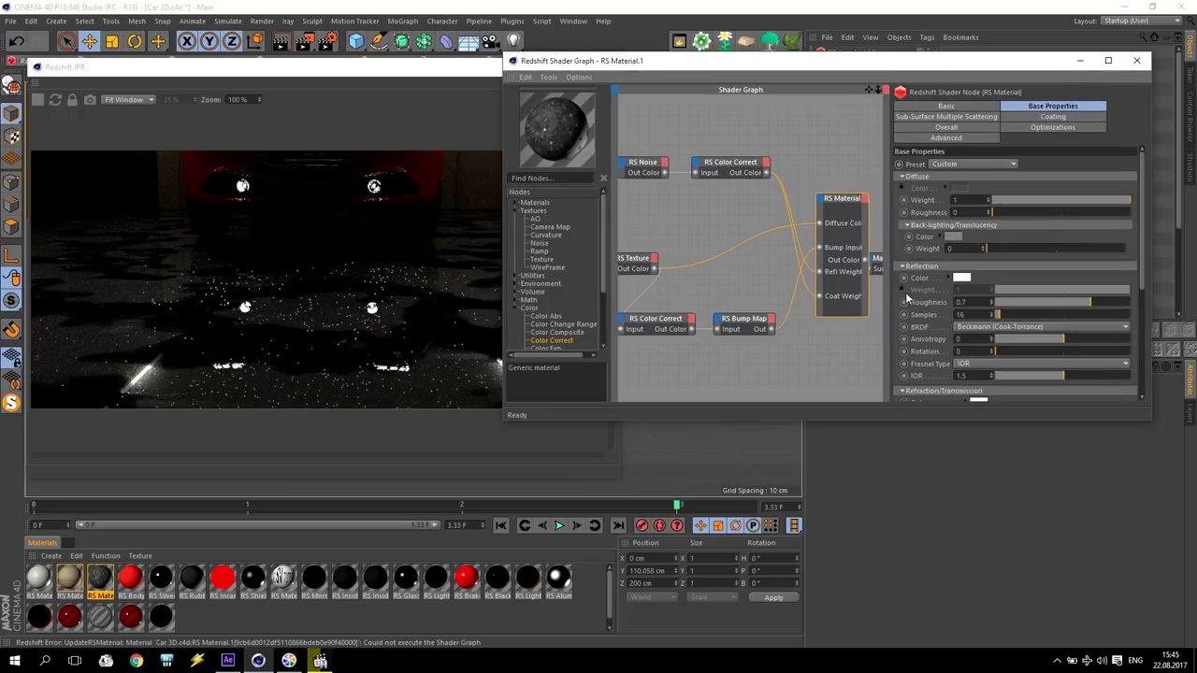
left_click(1052, 118)
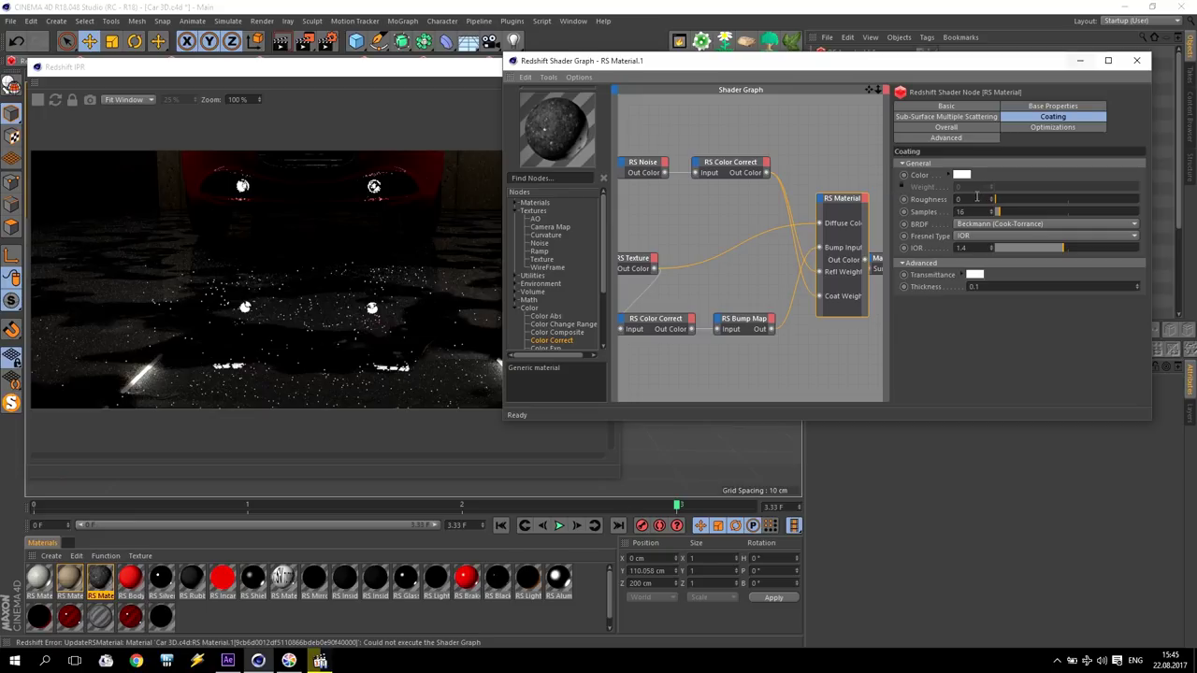
type(".5")
key("Return")
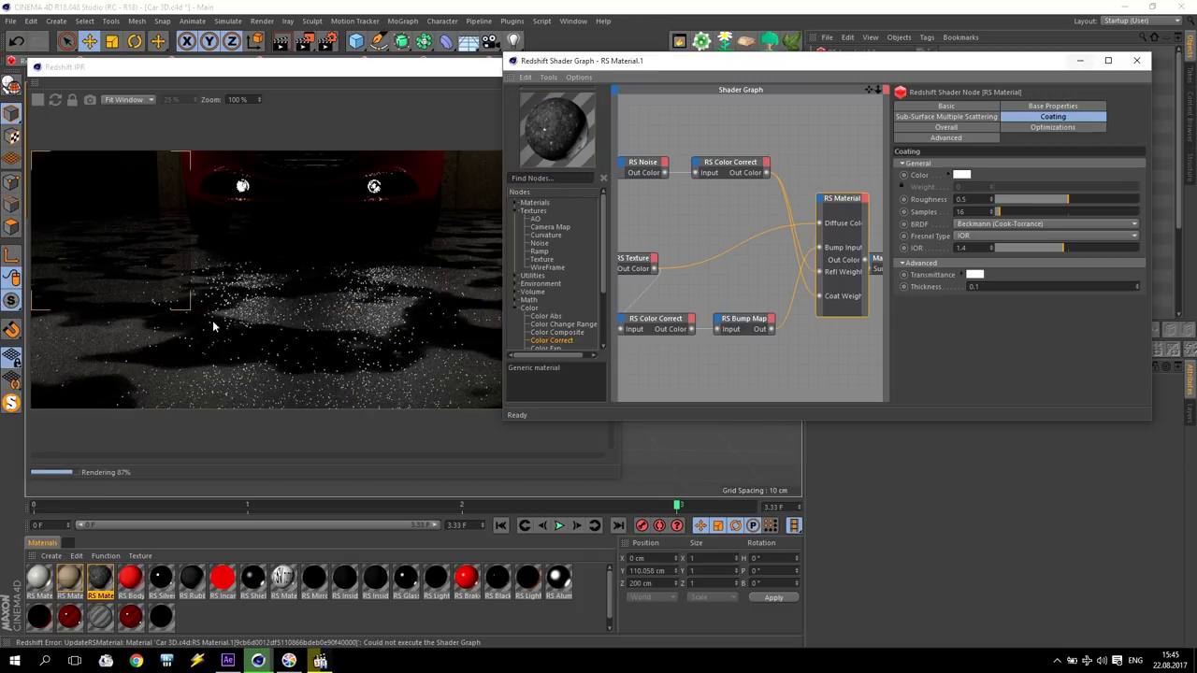
Step: Set RS Material's reflection roughness to 0 for sharp reflections
left_click(833, 191)
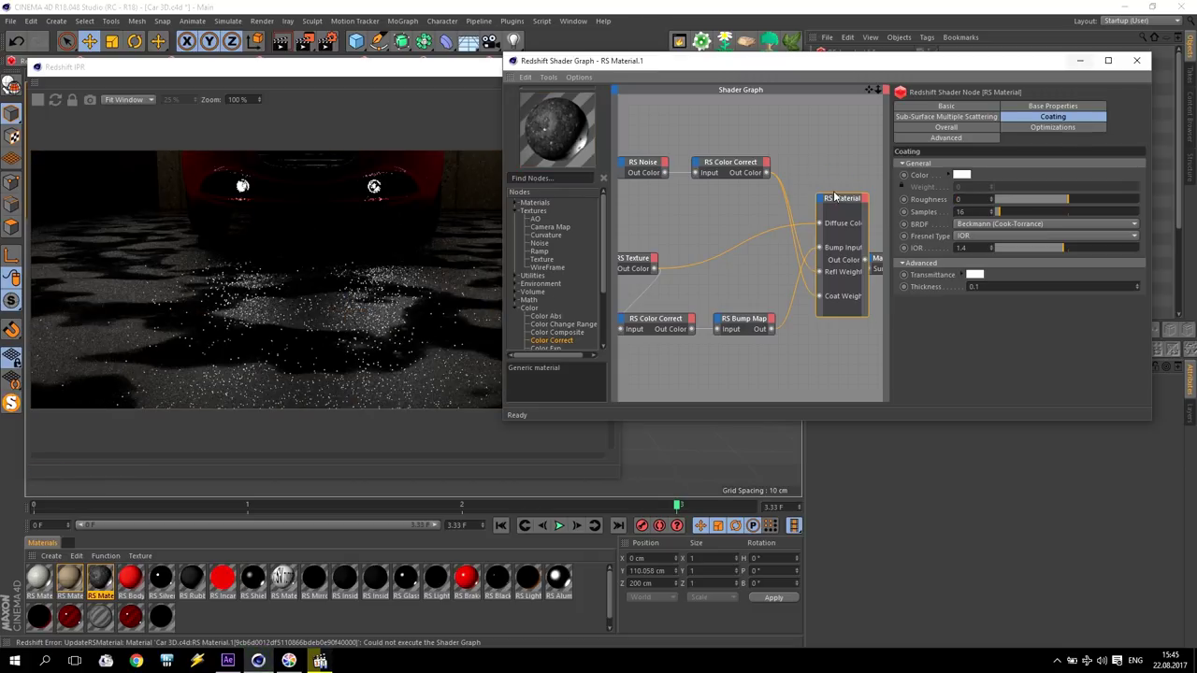
left_click(1043, 111)
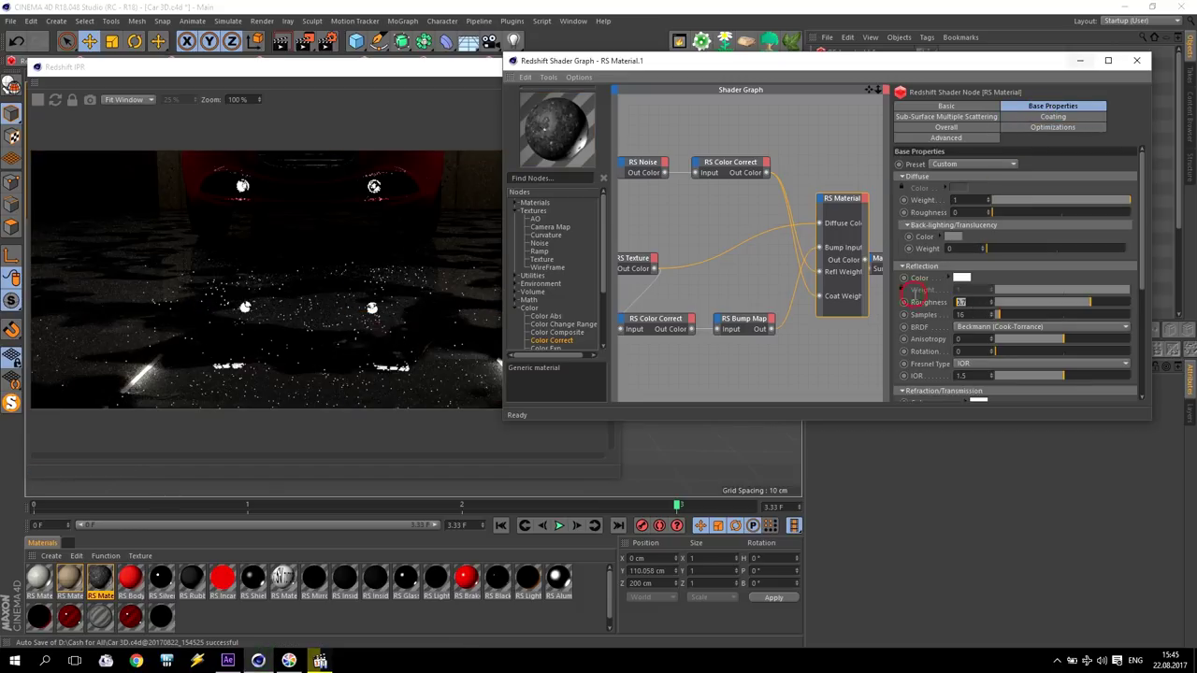
left_click(916, 299)
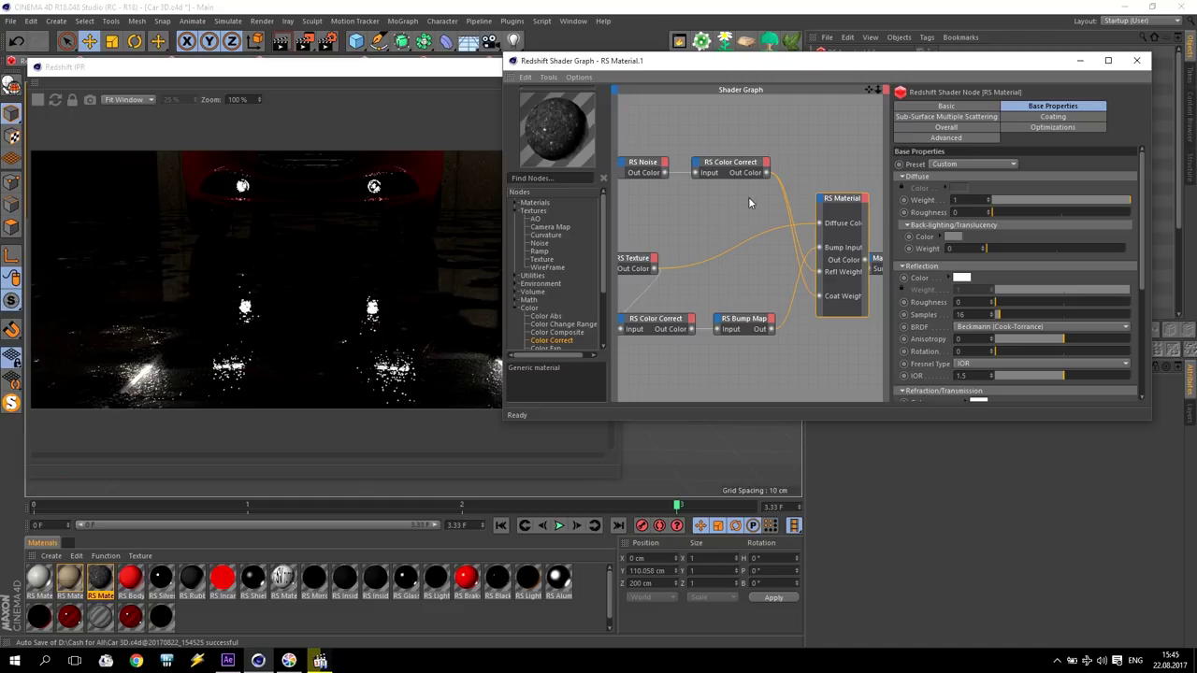
Step: Set RS Bump Map Height Scale to 0.1 and close the Shader Graph
left_click(748, 319)
left_click(1001, 154)
type("0.1")
key("Return")
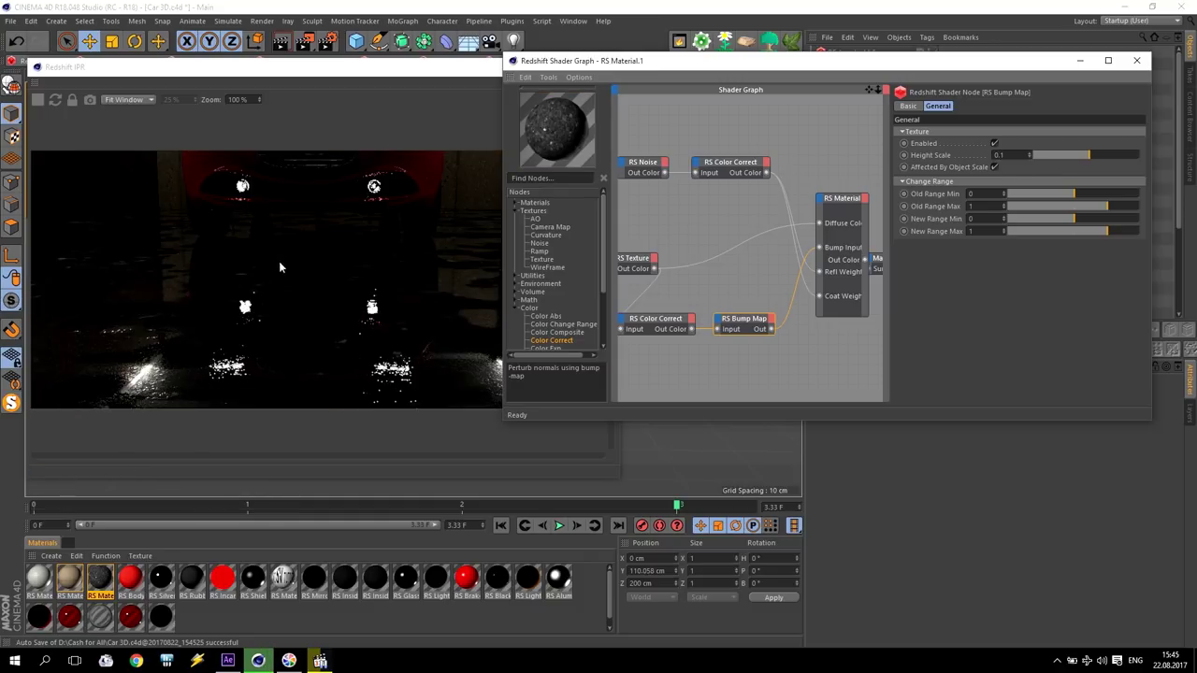
left_click(1137, 59)
Step: Open the floor material's Shader Graph and close the material editor
left_click_drag(775, 74, 718, 75)
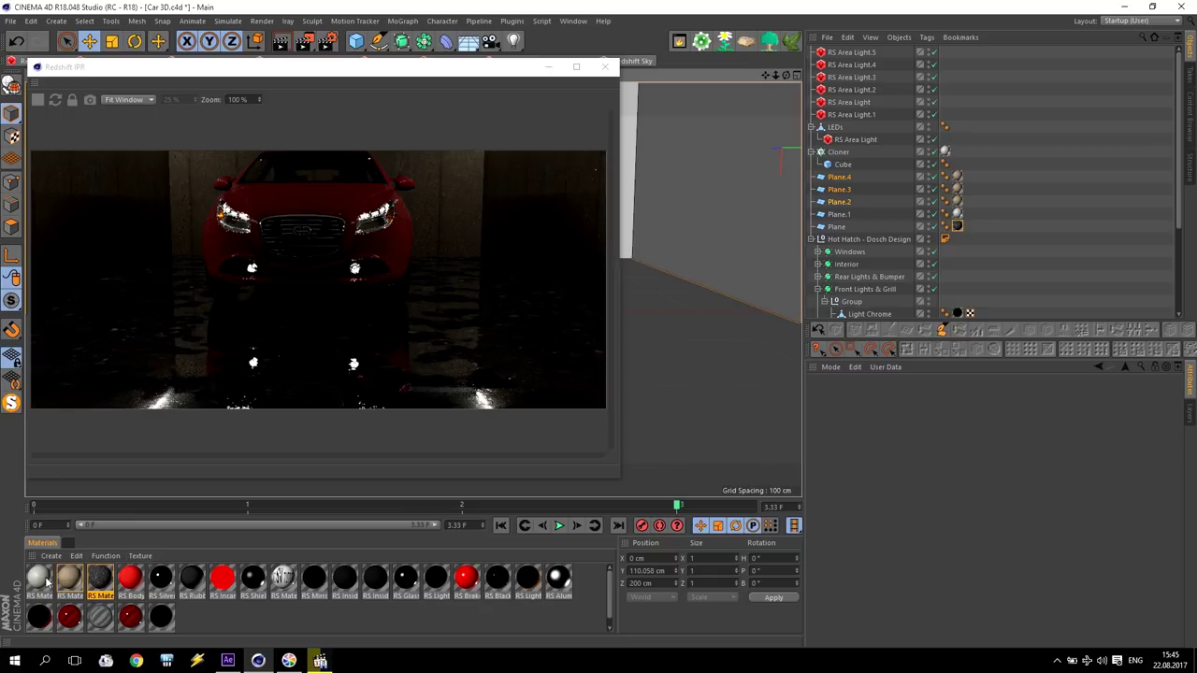
double_click(100, 579)
left_click(427, 125)
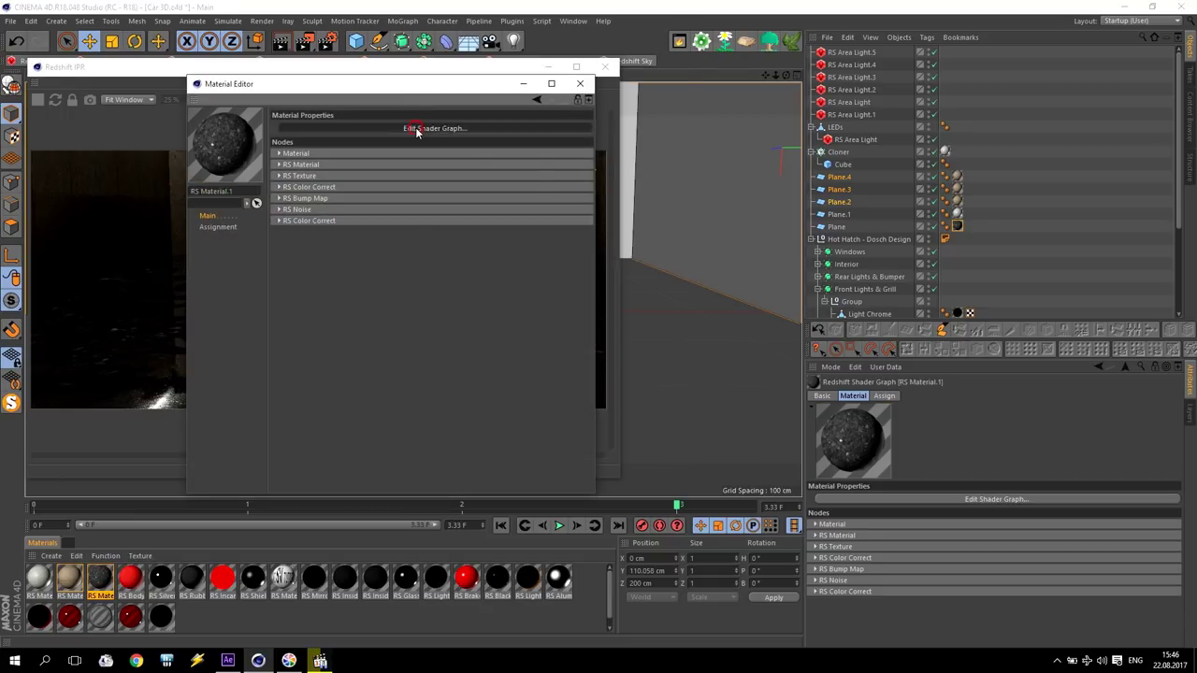
left_click_drag(280, 27, 765, 247)
left_click(580, 83)
Step: Set RS Noise Coordinates Overall Scale to 0.08, after first trying 0.06
left_click(660, 351)
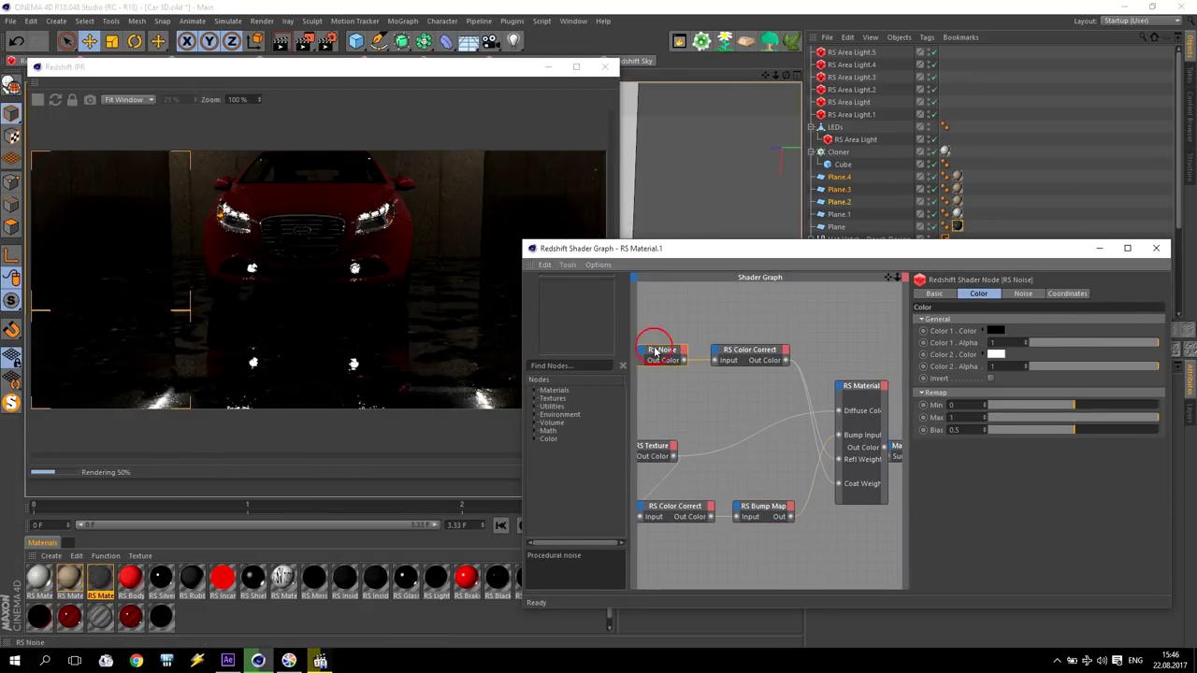
left_click(1023, 294)
left_click(1066, 294)
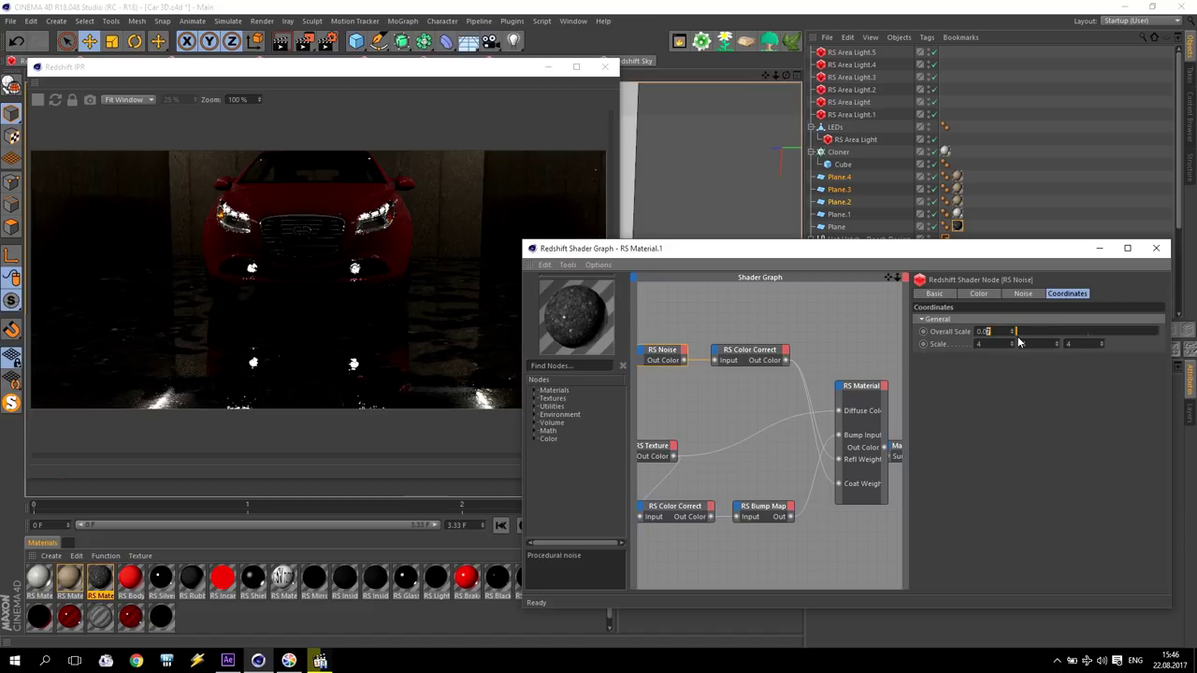
key("Return")
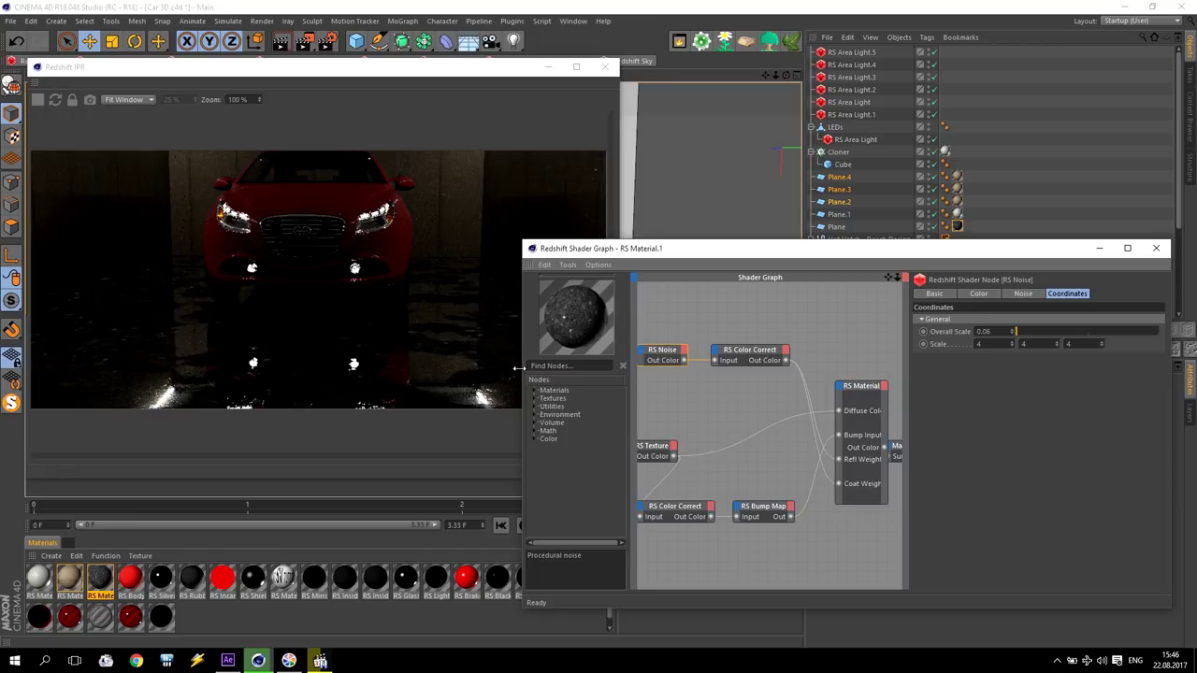
left_click(997, 330)
key("BackSpace")
type("8")
key("Return")
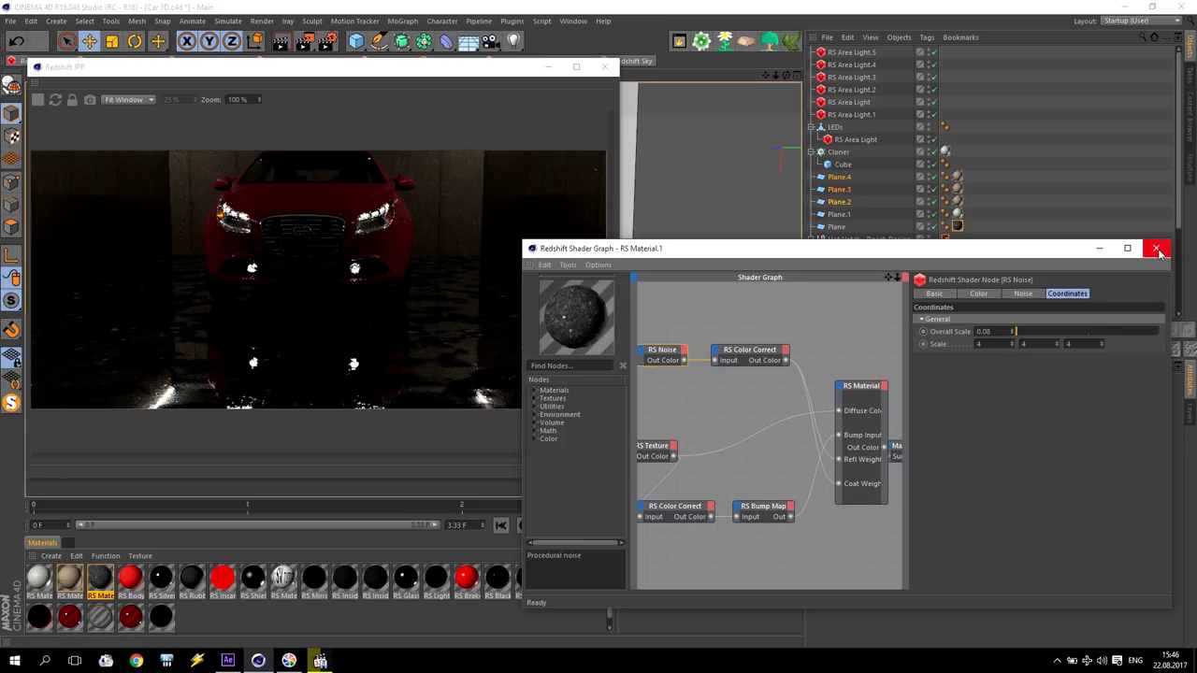
Step: Check the RS Color Correct node's settings and close the Shader Graph
left_click(758, 351)
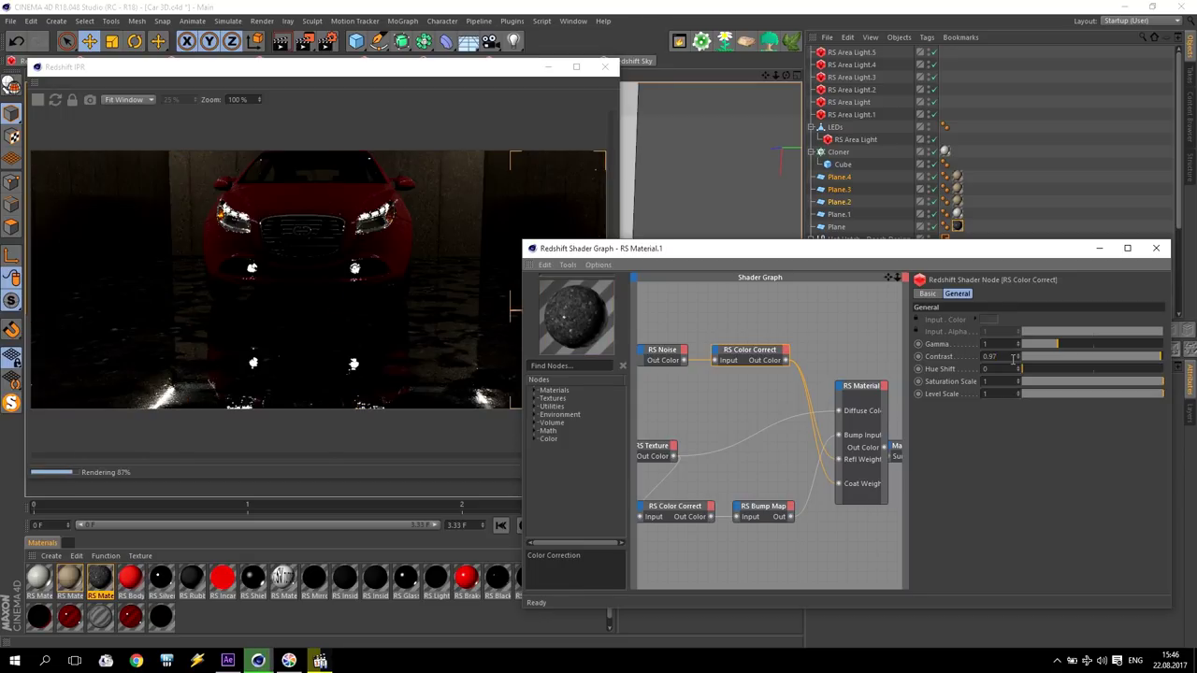
left_click(1156, 247)
scroll(453, 269, "down", 1)
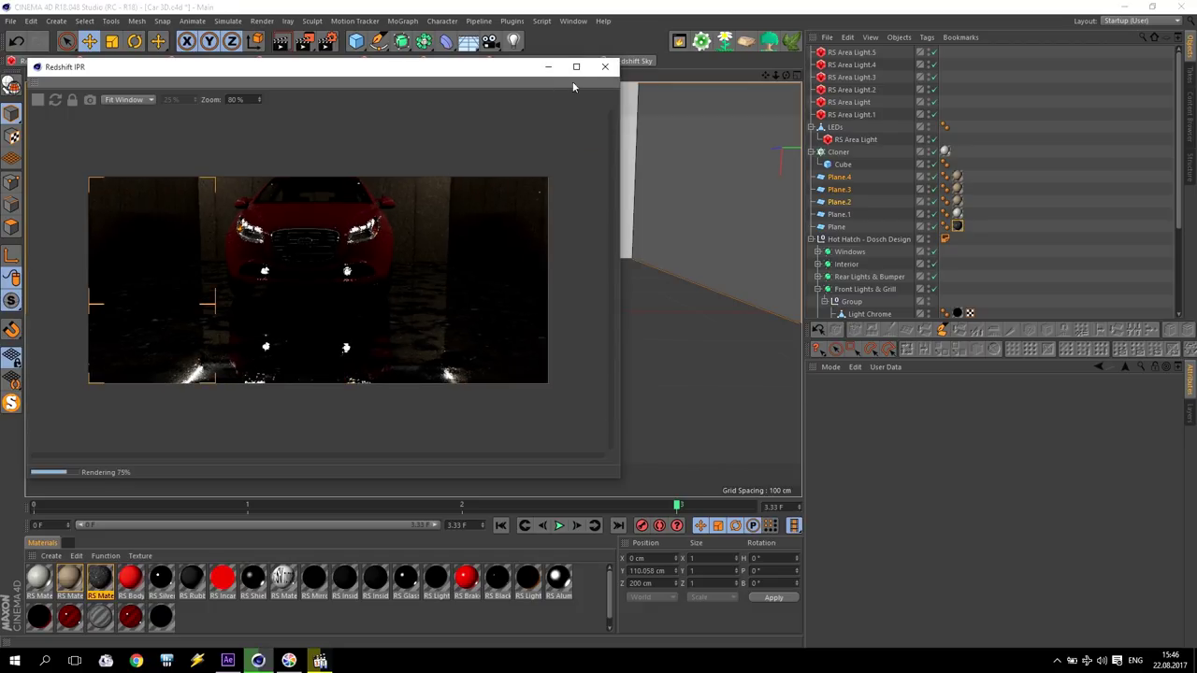
scroll(567, 128, "up", 1)
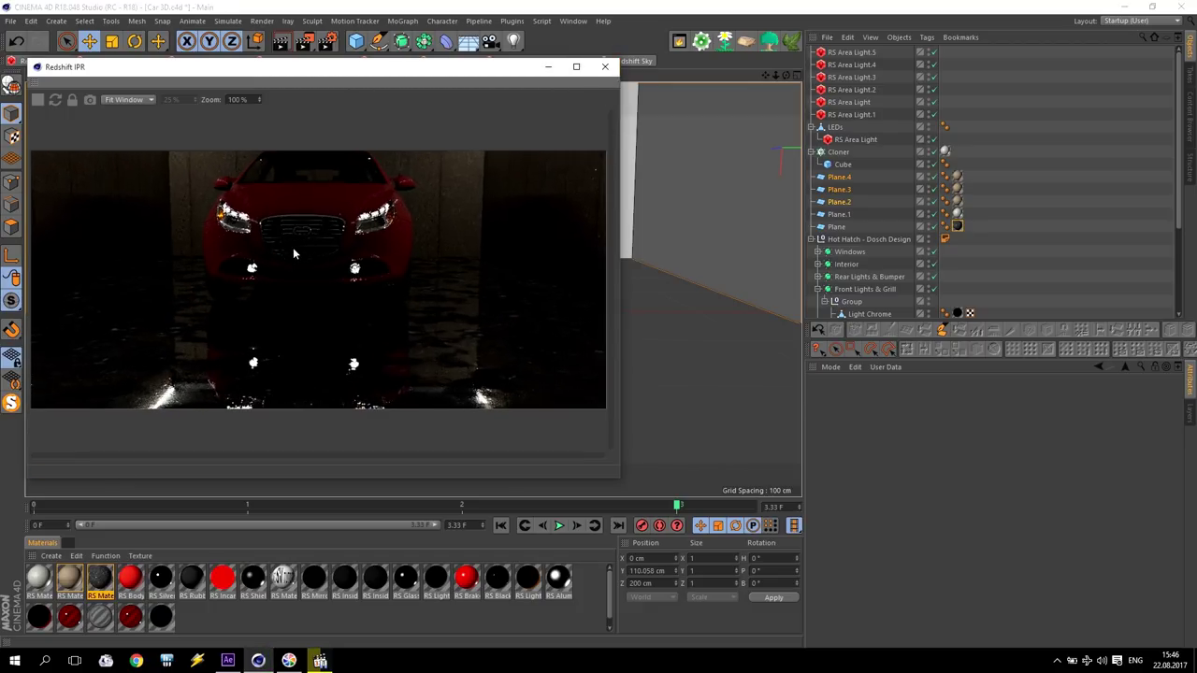
Step: Add a camera centred at X 0 cm and raise it to show the whole car front
left_click(605, 68)
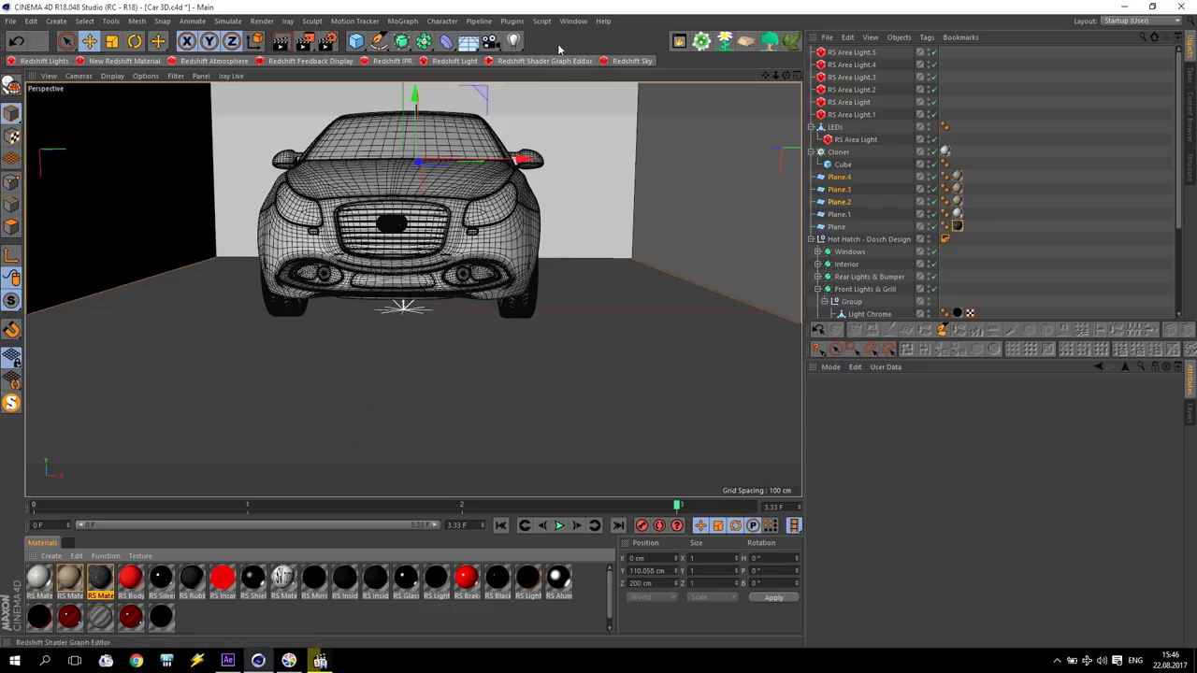
left_click(490, 42)
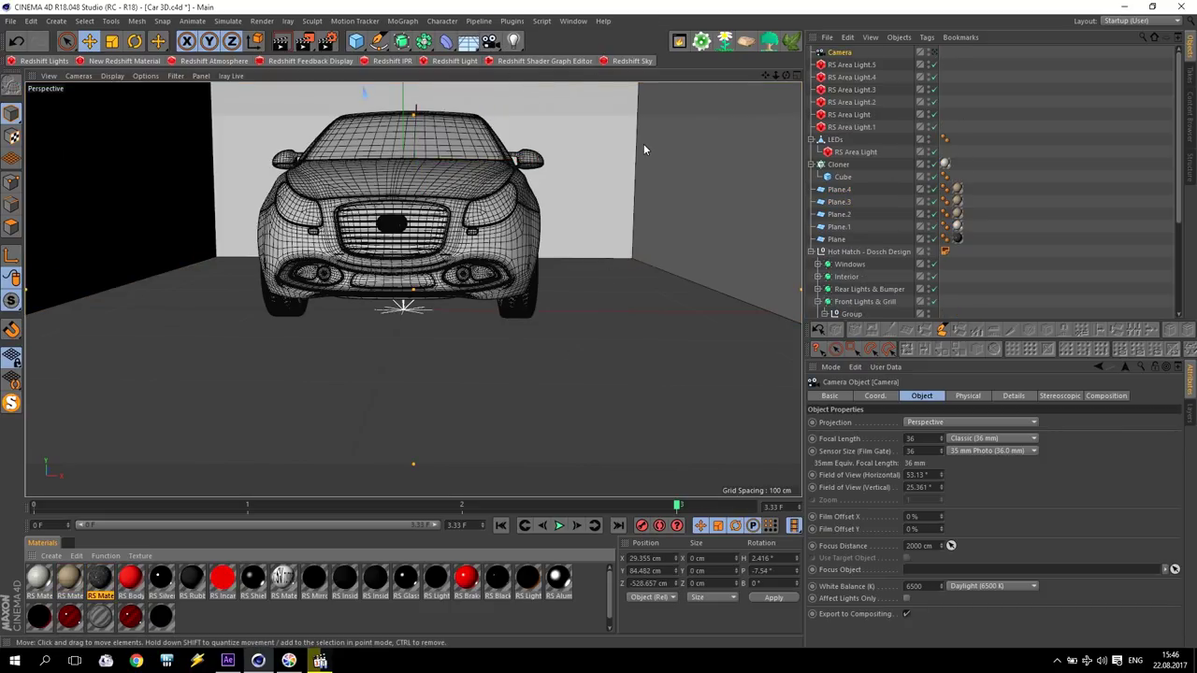
left_click(874, 397)
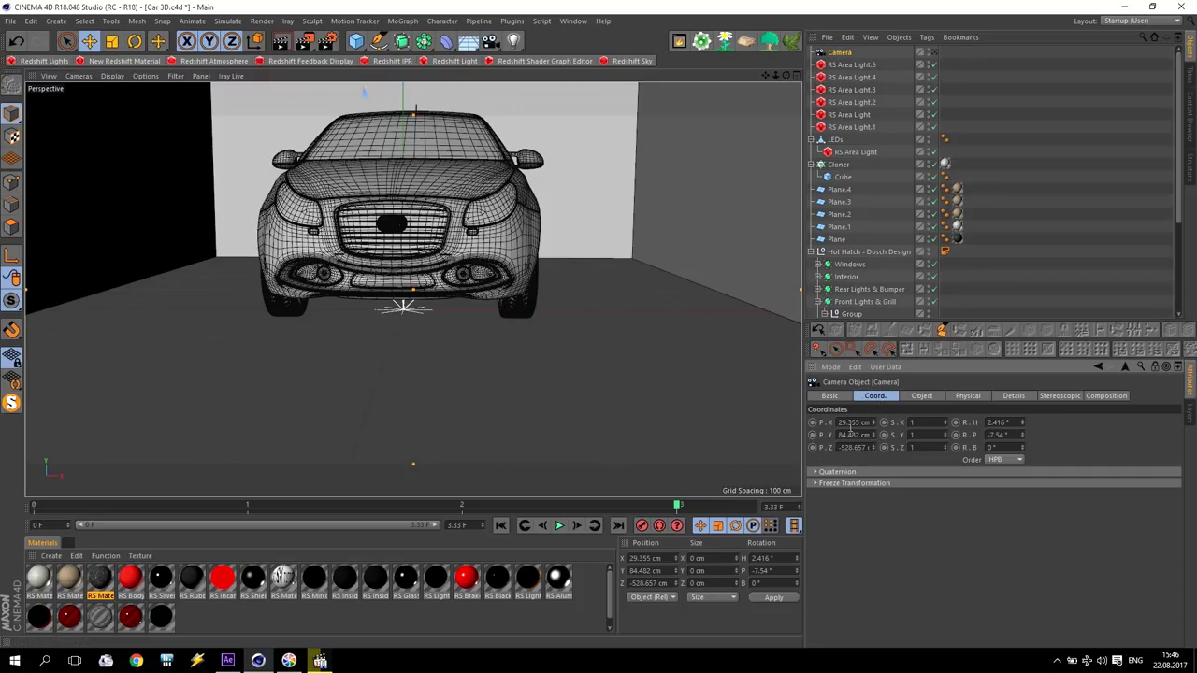
double_click(847, 423)
type("0")
key("Return")
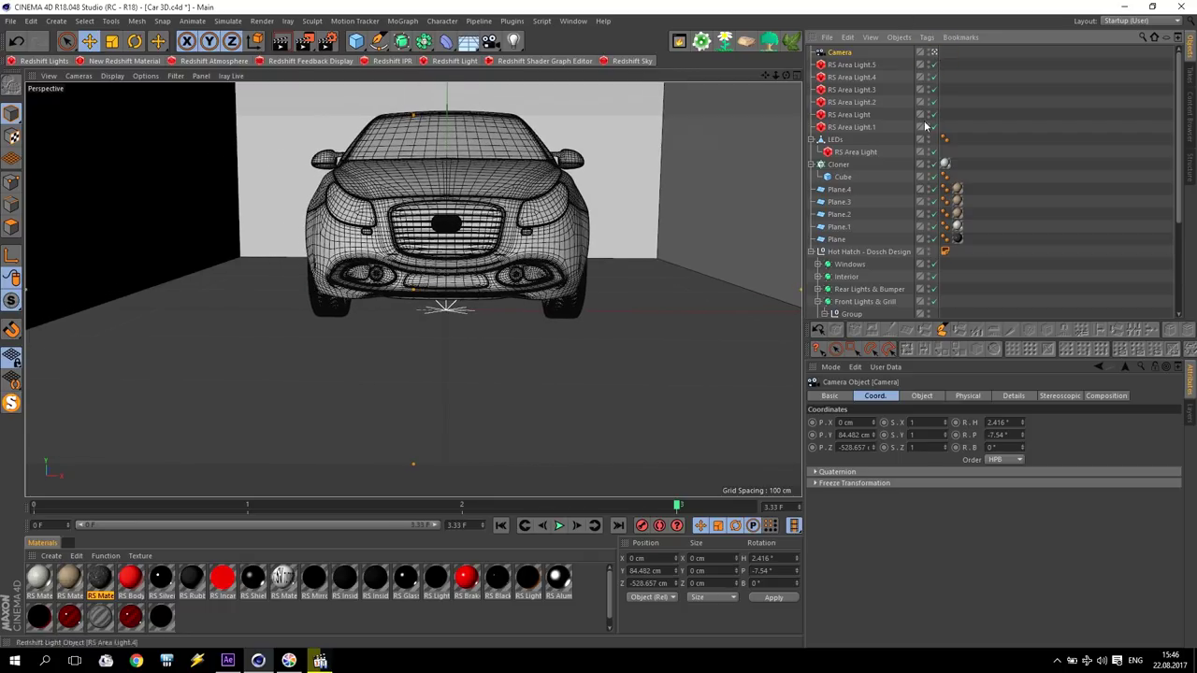
type("0")
key("Return")
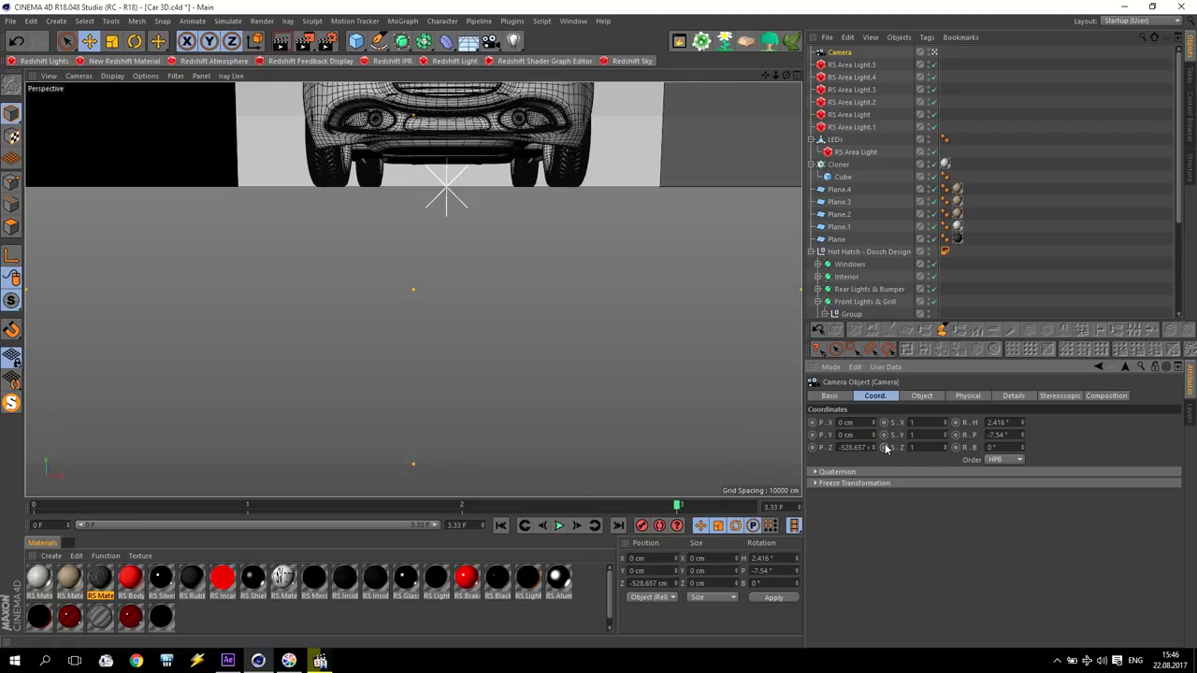
mouse_move(874, 433)
left_mouse_down()
mouse_move(874, 412)
mouse_move(880, 439)
left_mouse_up()
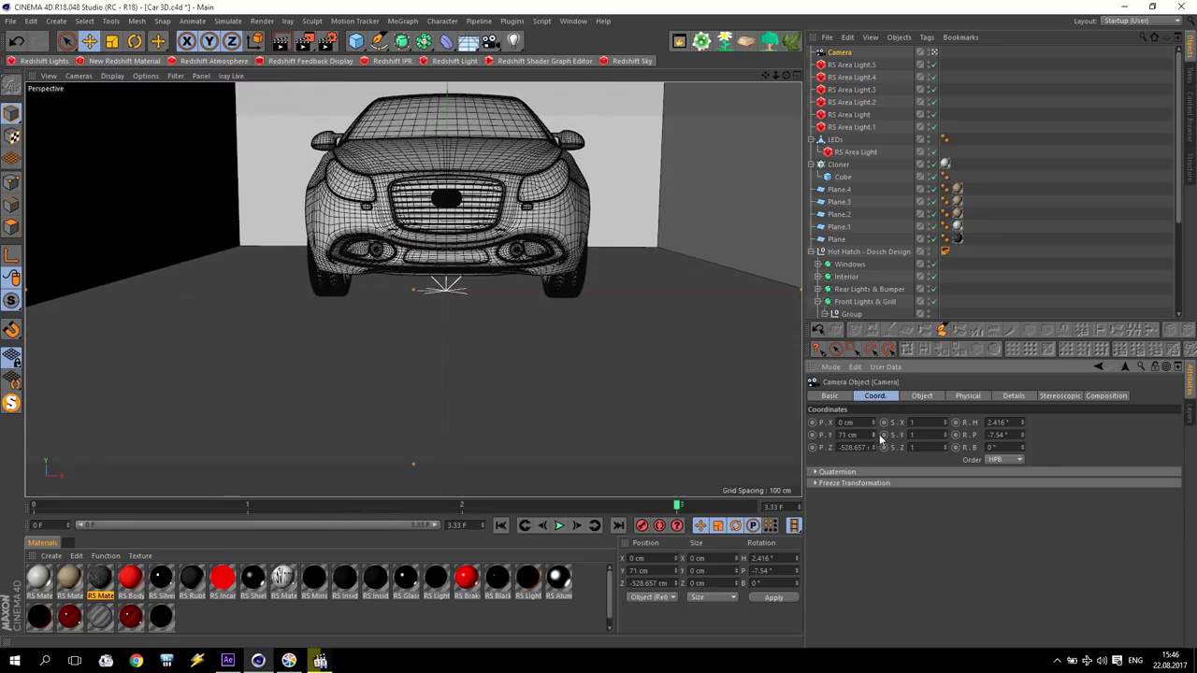
key("0")
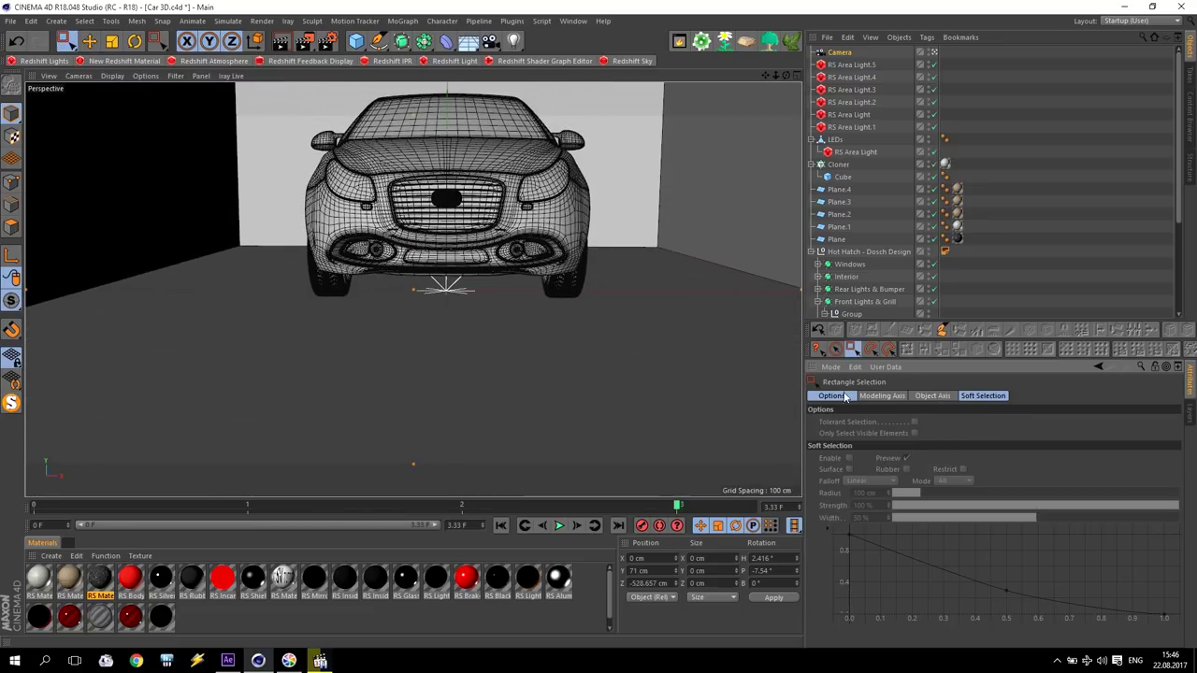
Step: Aim the camera head-on at 0° heading, -5° pitch, placed at Z -608.657 cm, Y 90 cm
left_click(994, 422)
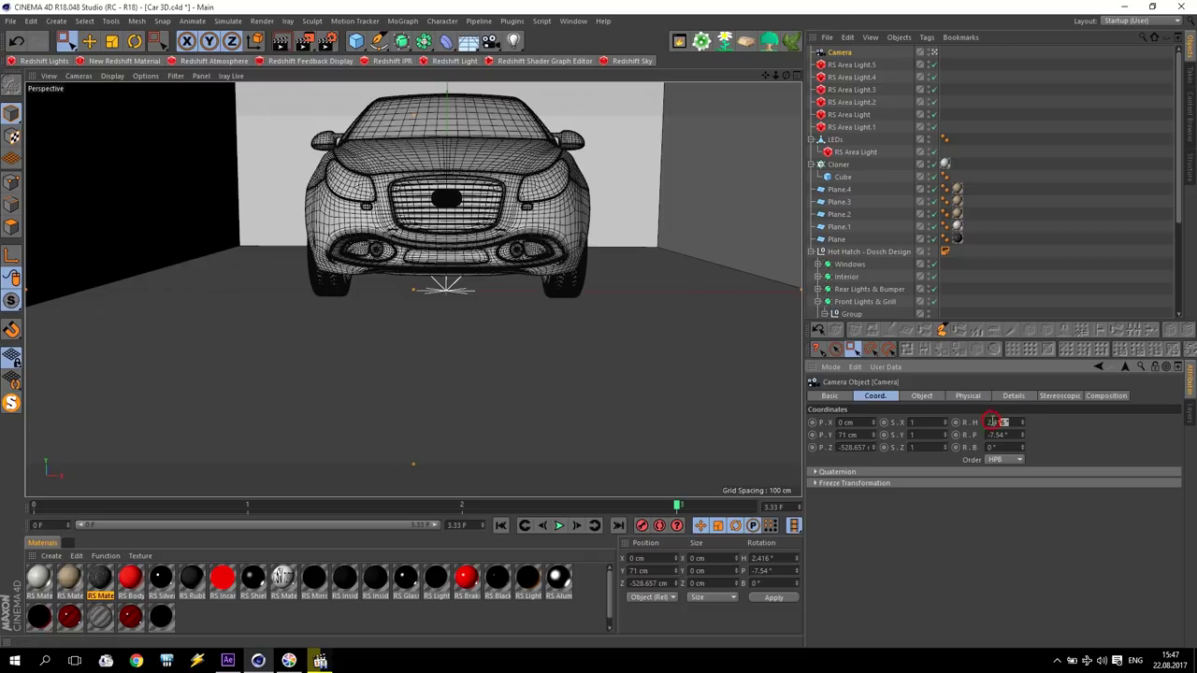
type("0")
key("Return")
type("-5")
left_click(1078, 439)
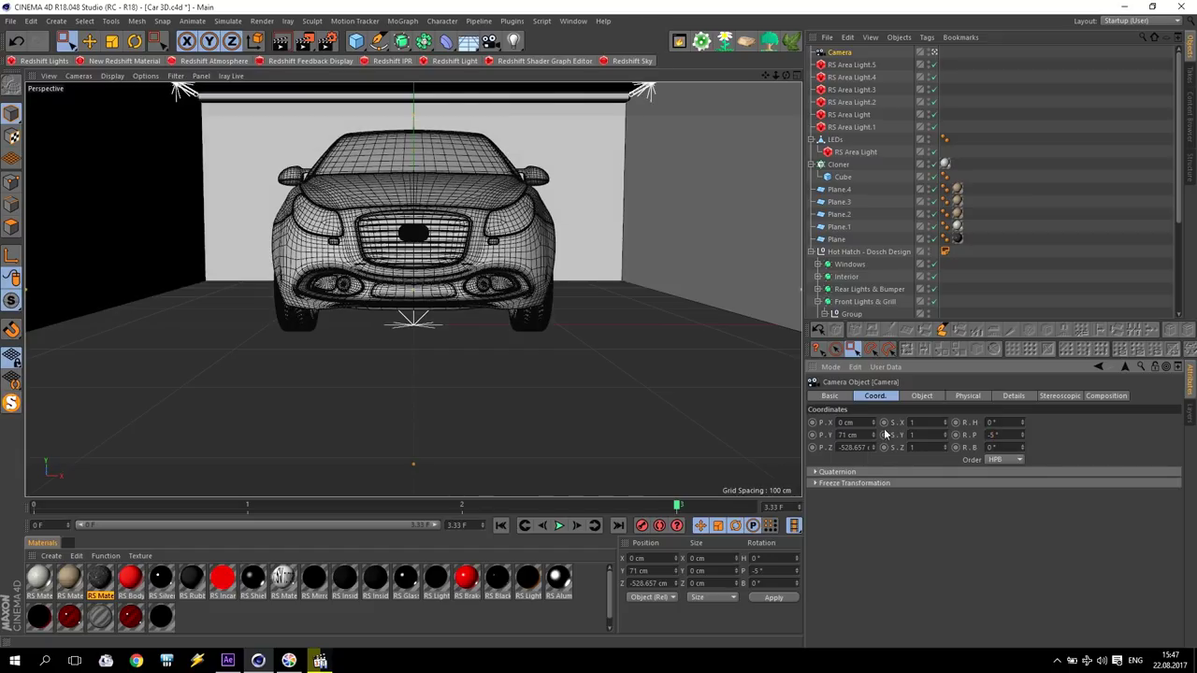
left_click_drag(873, 448, 873, 485)
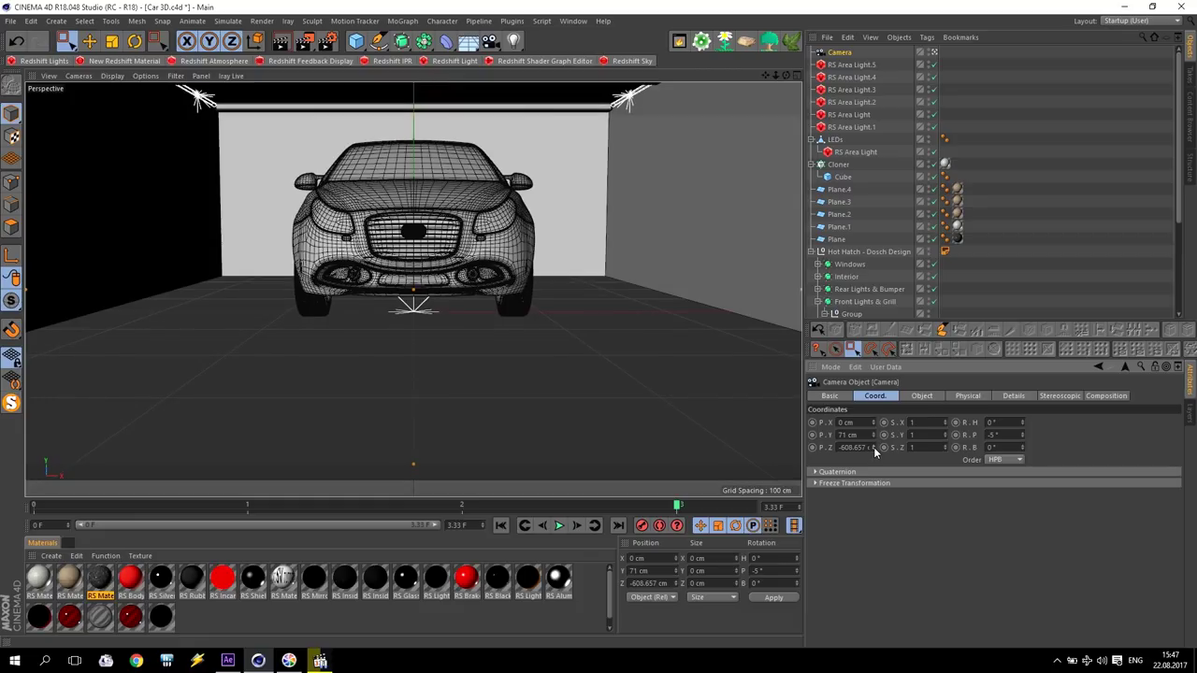
left_click_drag(873, 435, 872, 419)
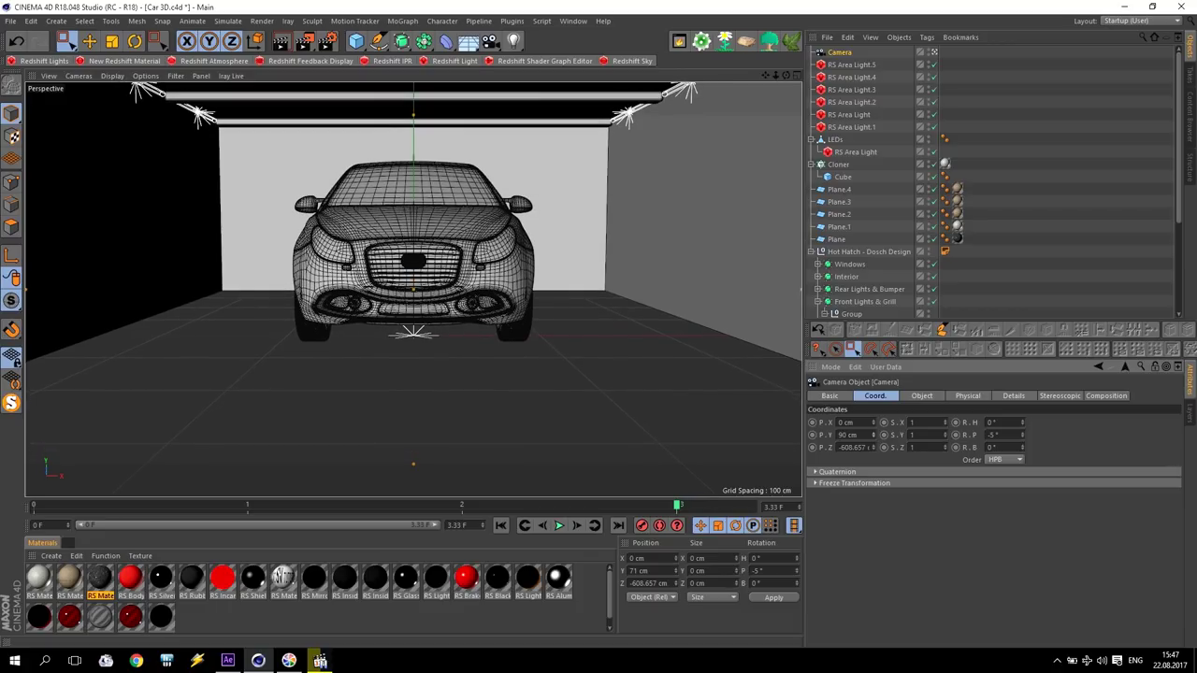
left_click(307, 44)
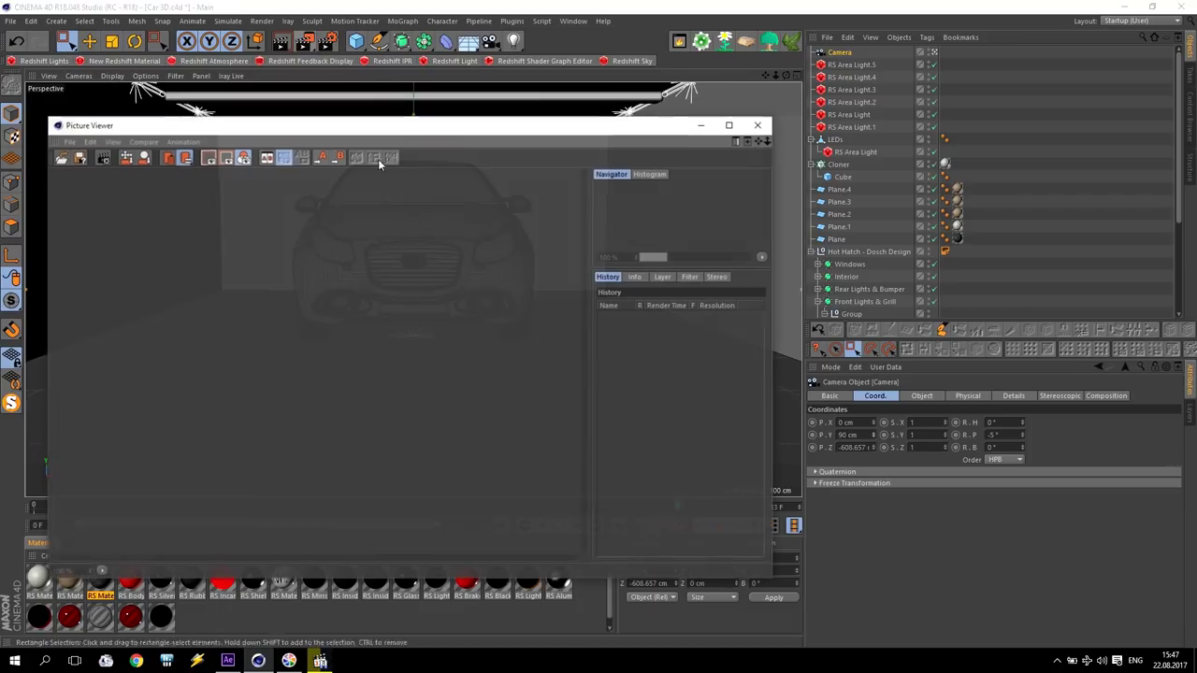
left_click(727, 126)
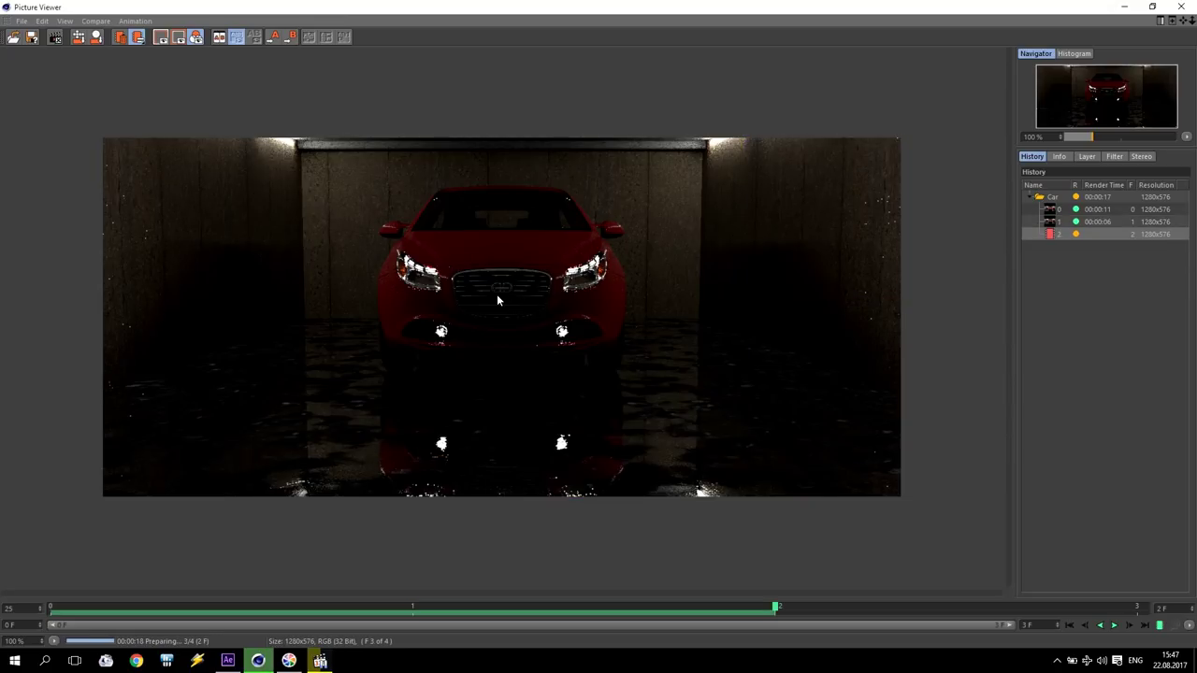
left_click(1190, 9)
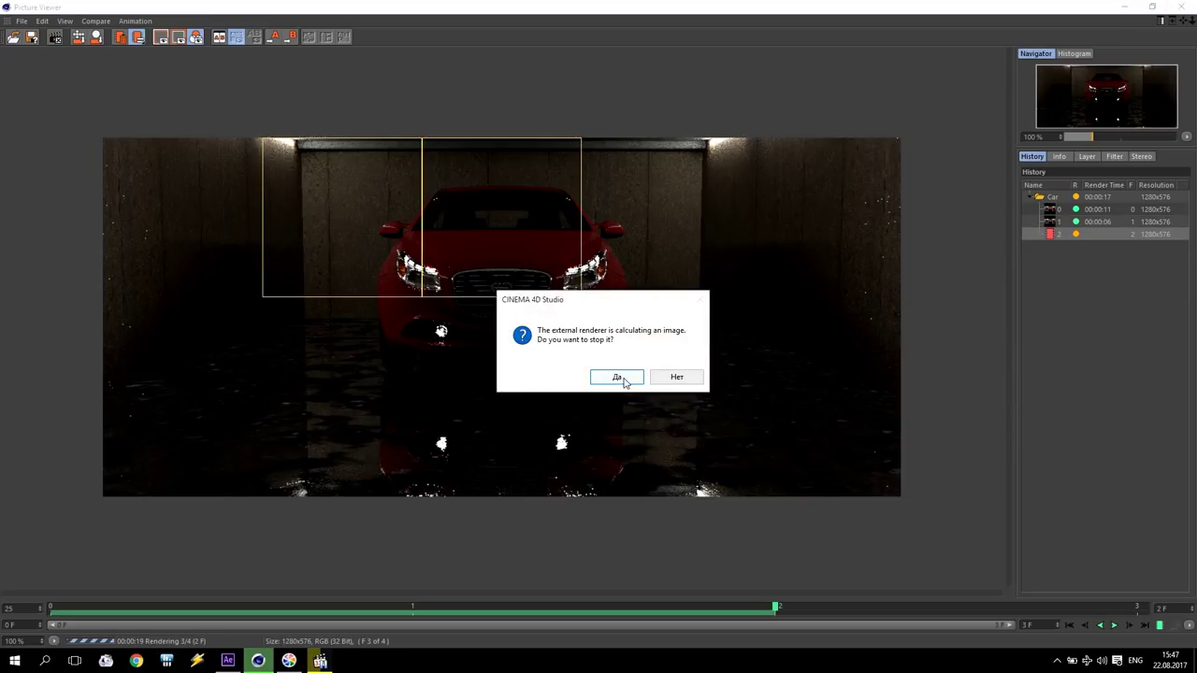
left_click(622, 378)
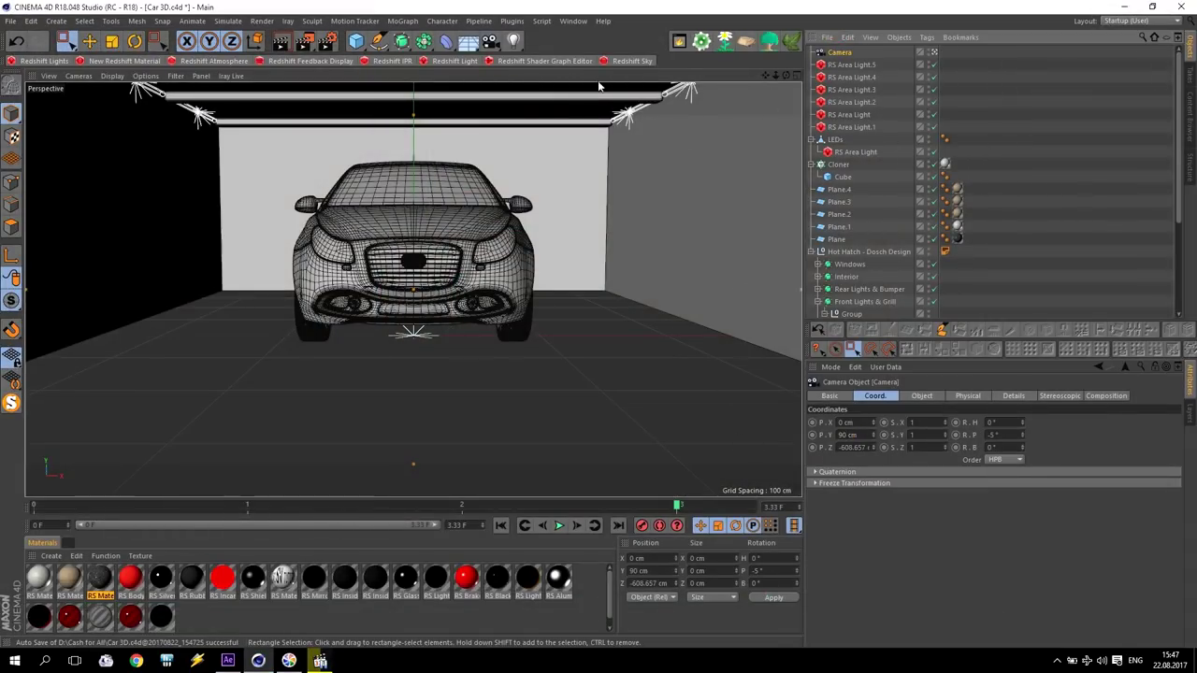
Step: Pull the camera back slightly and set Tinted Border Opacity to 100% in viewport configuration
left_click_drag(776, 75, 736, 77)
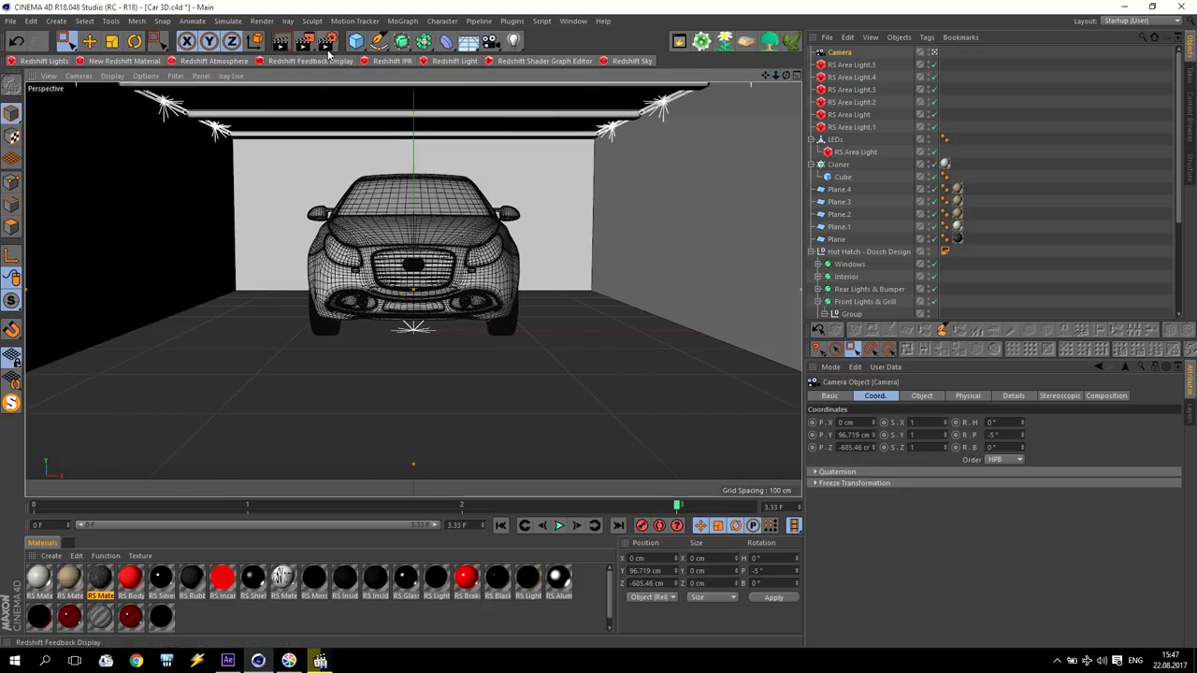
left_click(113, 76)
mouse_move(152, 77)
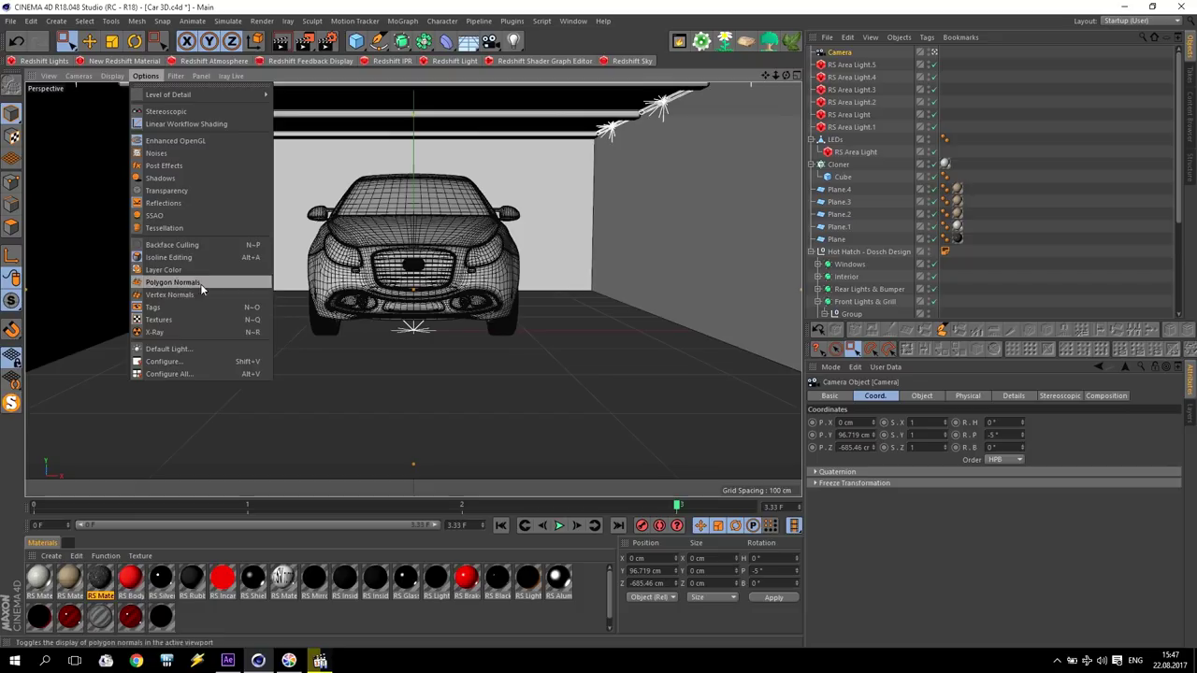
left_click(164, 361)
left_click(959, 398)
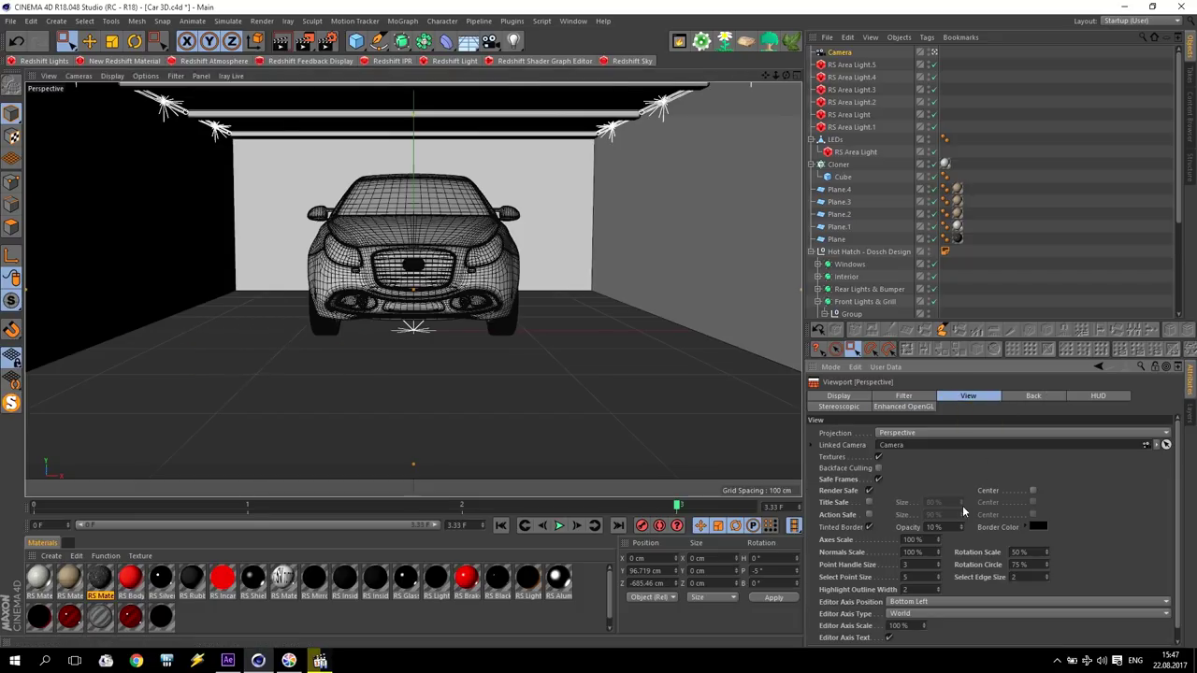
left_click_drag(964, 531, 948, 503)
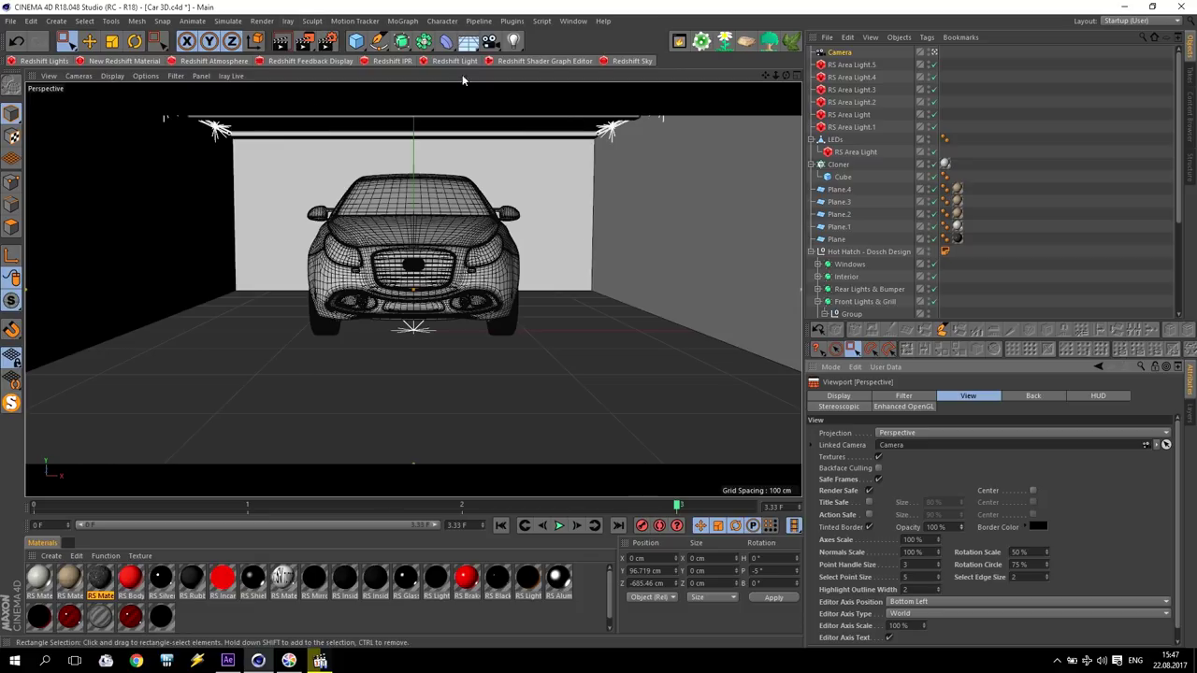
Step: Set the render output frame range to end at frame 4
left_click(327, 47)
left_click(529, 159)
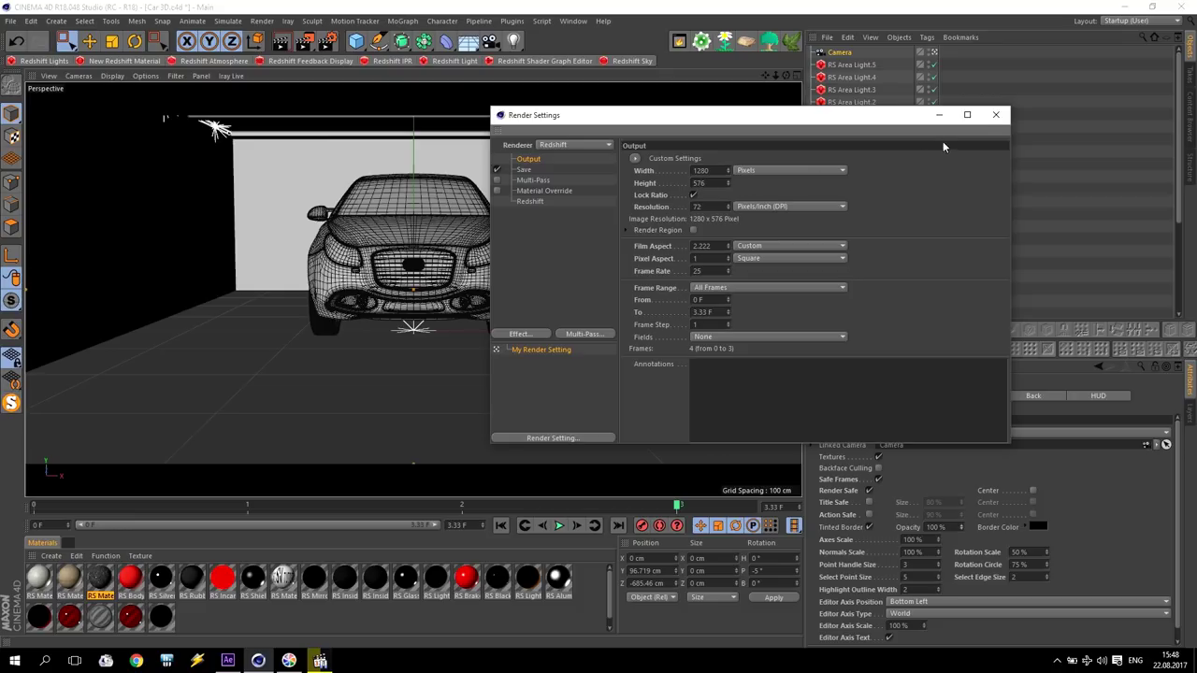
double_click(710, 312)
type("4")
left_click(997, 115)
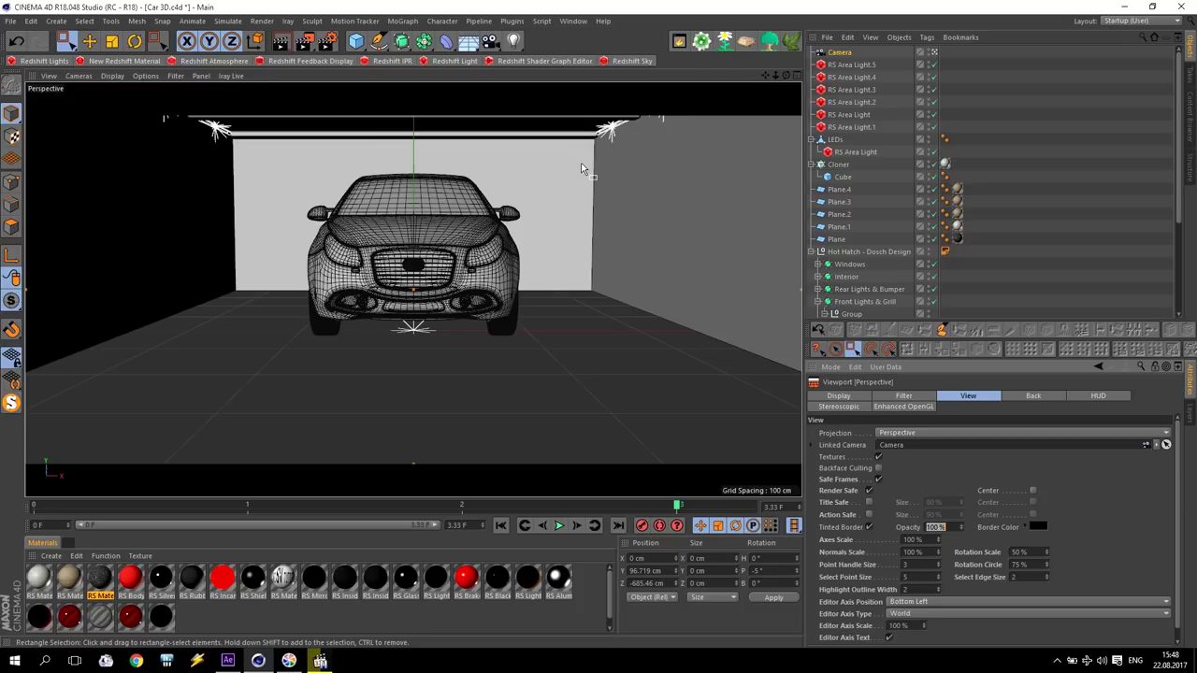
Step: Disable all six RS Area Lights, RS Area Light through RS Area Light.5
left_click(880, 69)
left_click(868, 128, "shift")
left_click_drag(932, 65, 932, 128)
left_click(391, 61)
Step: Start a Redshift IPR render and view the finished Car.mp4 at 00:02
left_click(37, 99)
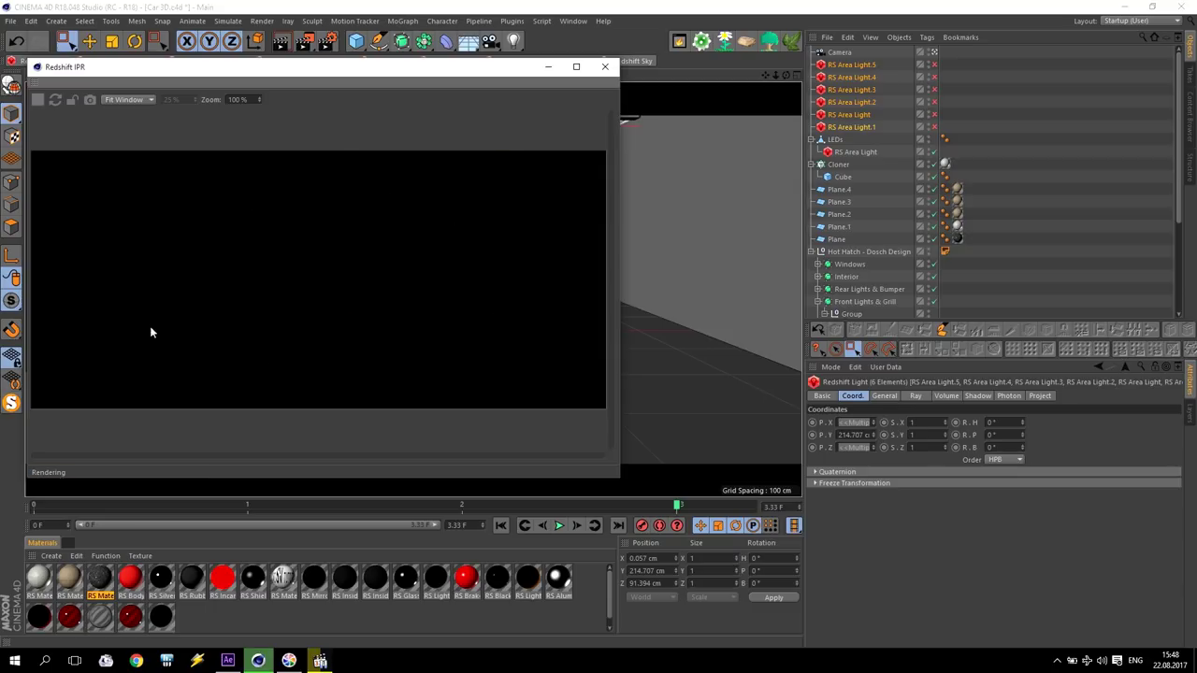
key("alt+Tab")
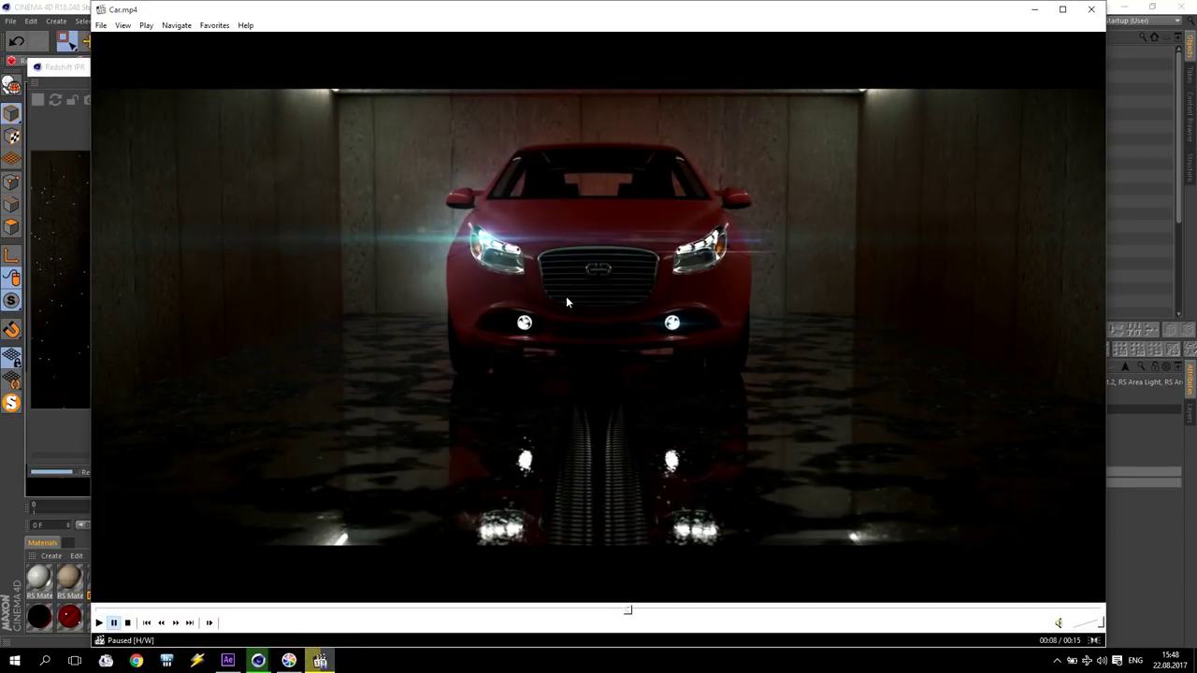
left_click(229, 611)
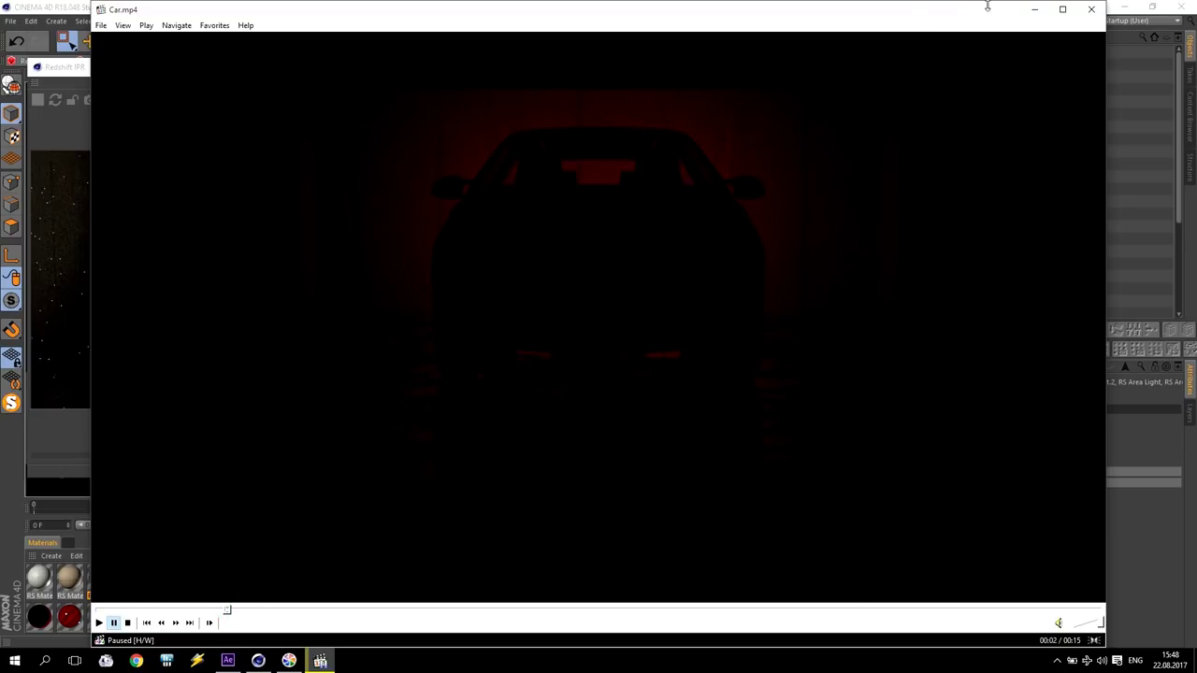
left_click(1034, 9)
Step: Add a new Redshift Area Light to the scene
left_click(604, 67)
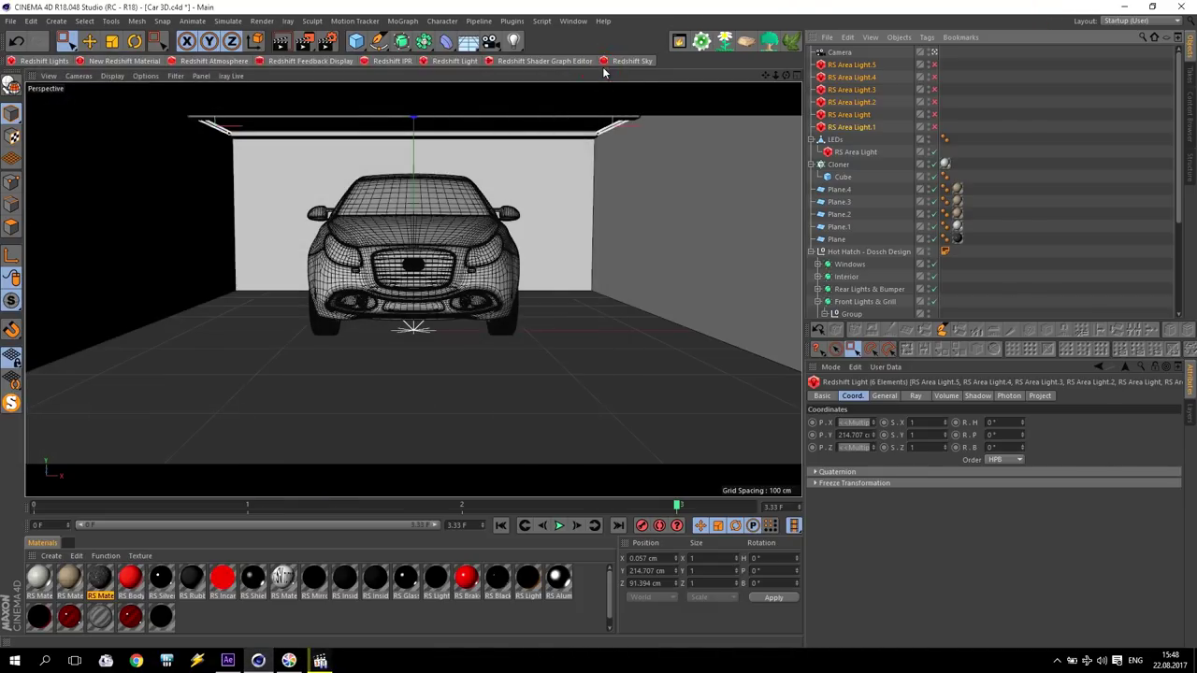
left_click(56, 61)
mouse_move(98, 67)
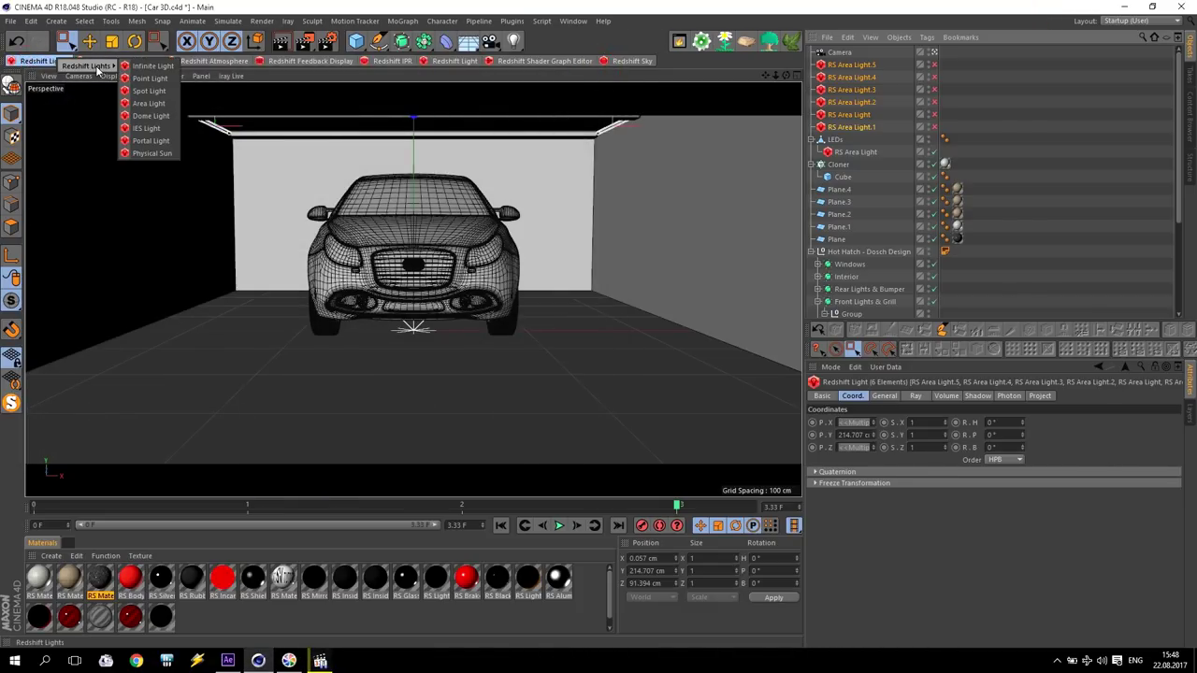
left_click(148, 103)
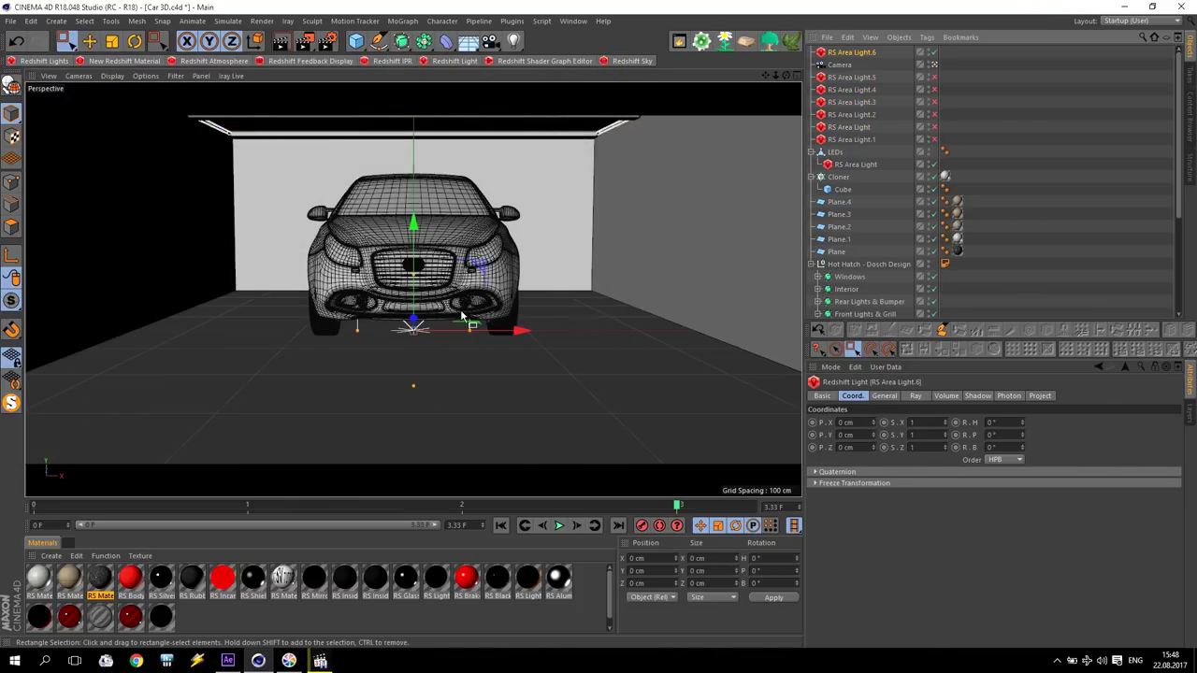
Step: Make the light a 30 × 20 cm disc and raise it to about Y 133 cm above the car
left_click(884, 396)
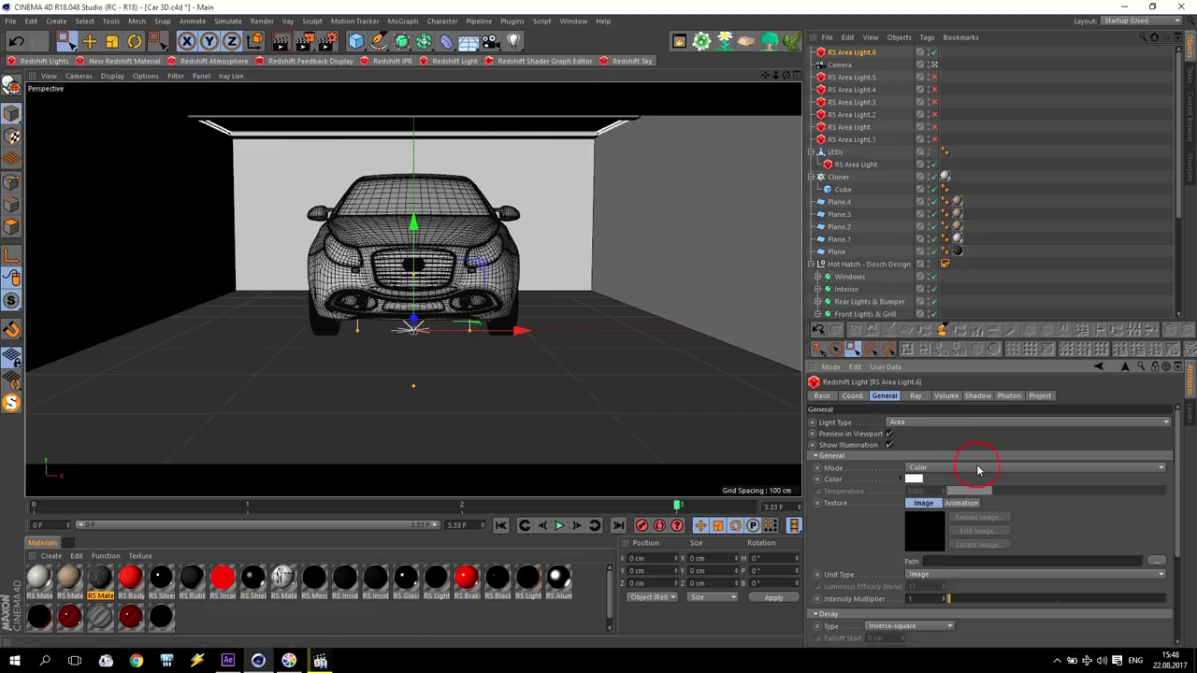
left_click_drag(1175, 469, 1177, 513)
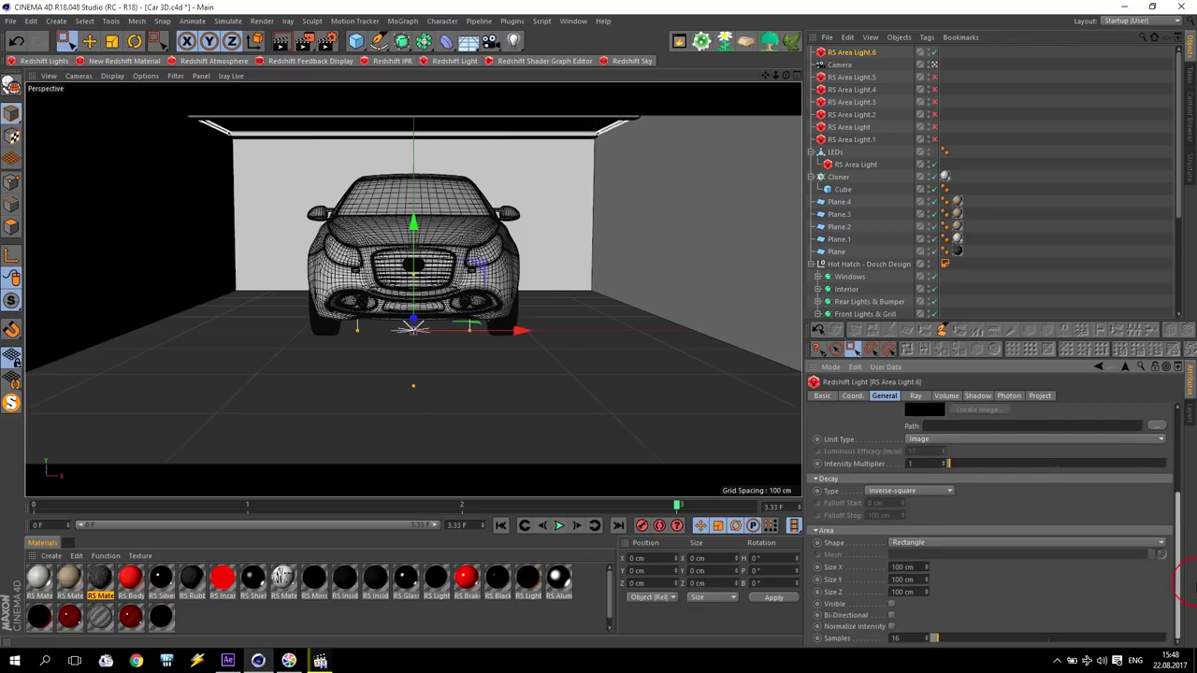
left_click(910, 543)
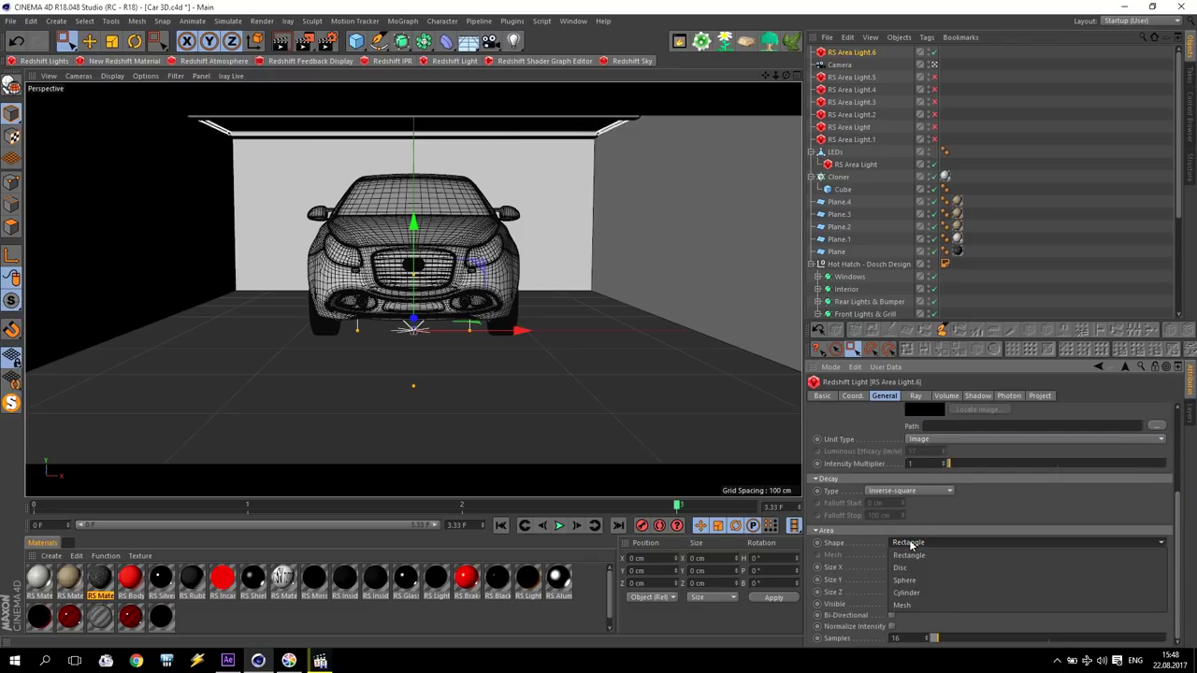
left_click(904, 568)
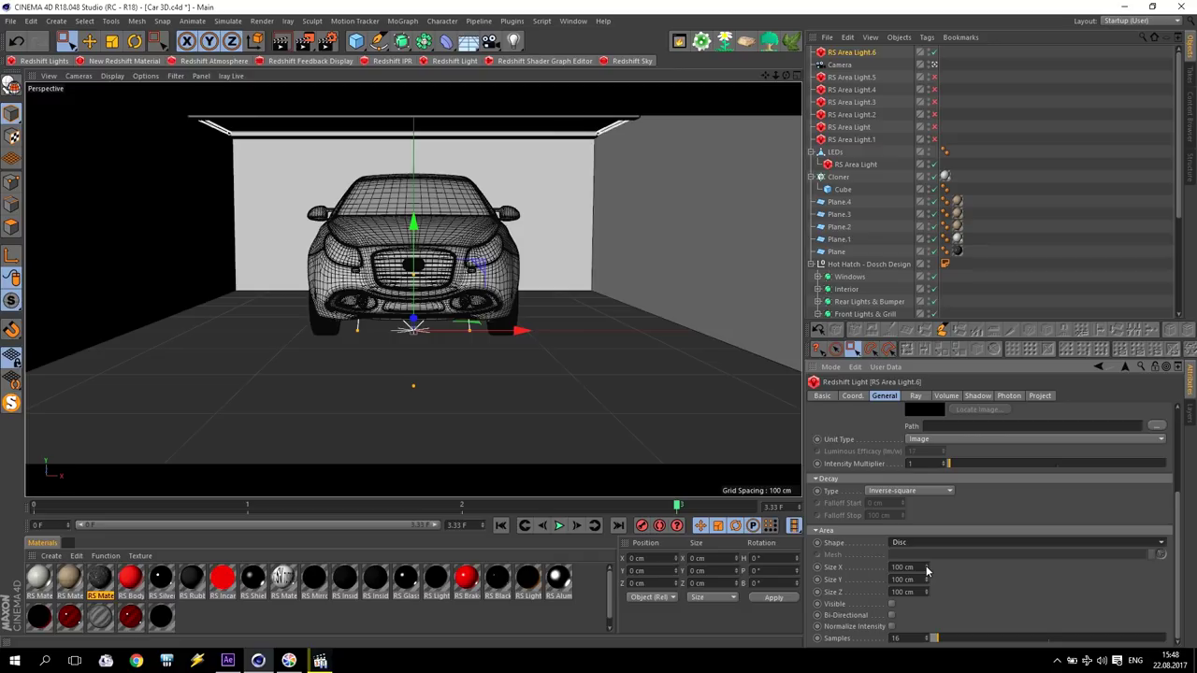
left_click_drag(912, 567, 782, 564)
type("30")
key("Return")
type("20")
key("Return")
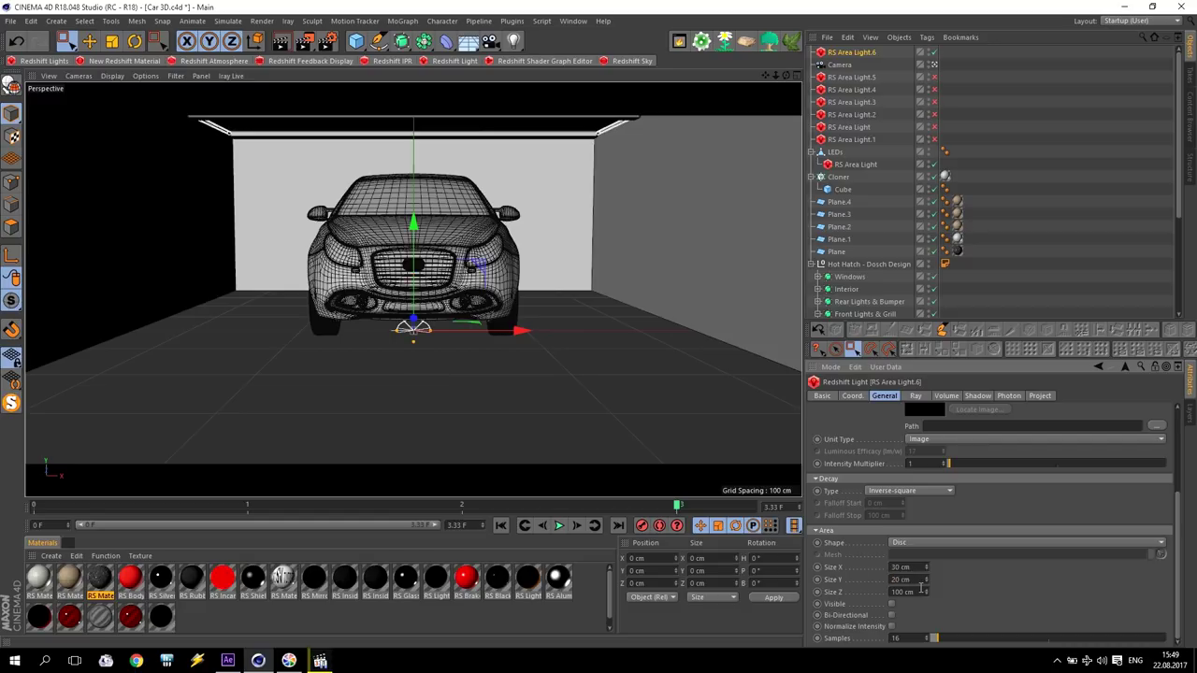
left_click_drag(417, 260, 428, 113)
Step: In the Top view, move the light to the car front at Z 294.033 and sideways to X -58.1
middle_click(429, 114)
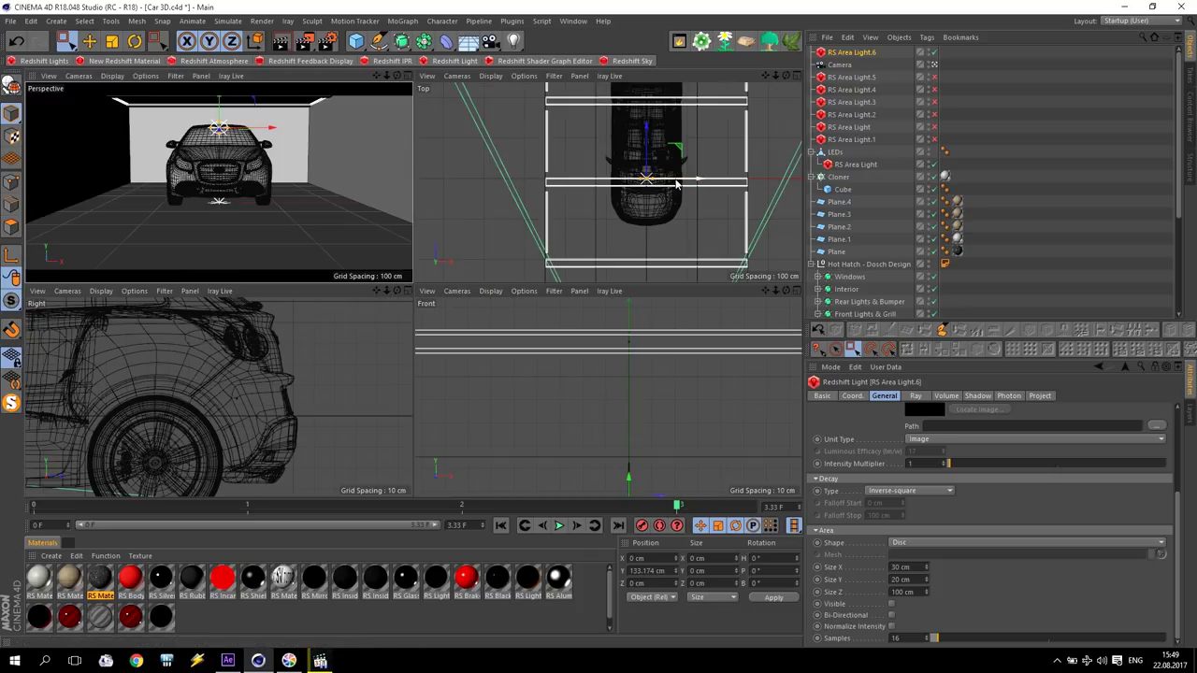
middle_click(677, 185)
scroll(661, 155, "up", 3)
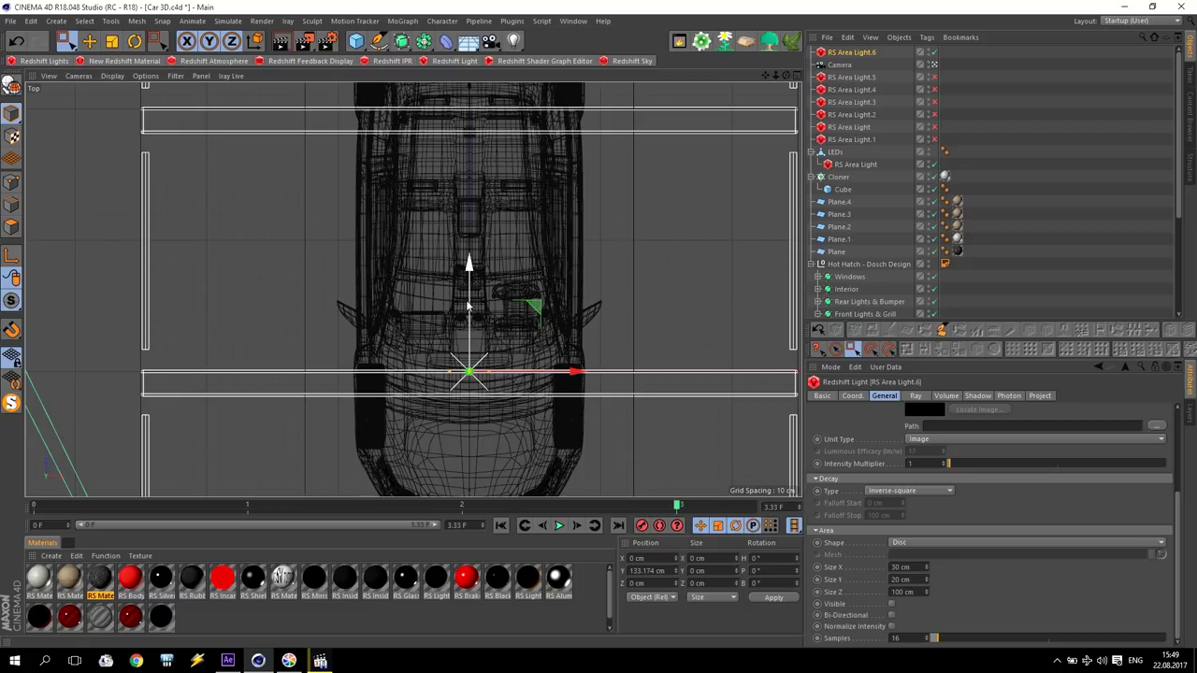
scroll(478, 290, "down", 3)
left_click_drag(476, 318, 476, 92)
scroll(495, 296, "up", 5)
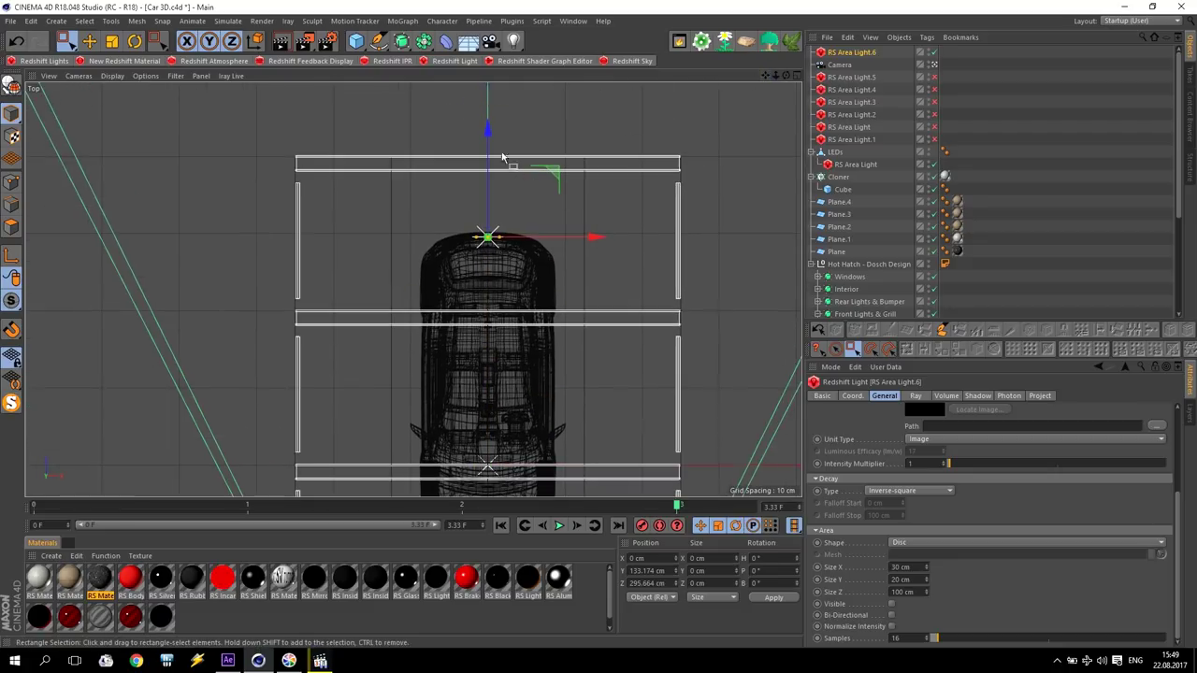
left_click_drag(555, 323, 457, 323)
left_click_drag(397, 291, 219, 398)
Step: Lower the light to about Y 94.32 cm, level with the car's light cluster
middle_click(393, 285)
scroll(334, 342, "down", 3)
left_click_drag(287, 321, 289, 365)
scroll(281, 416, "up", 6)
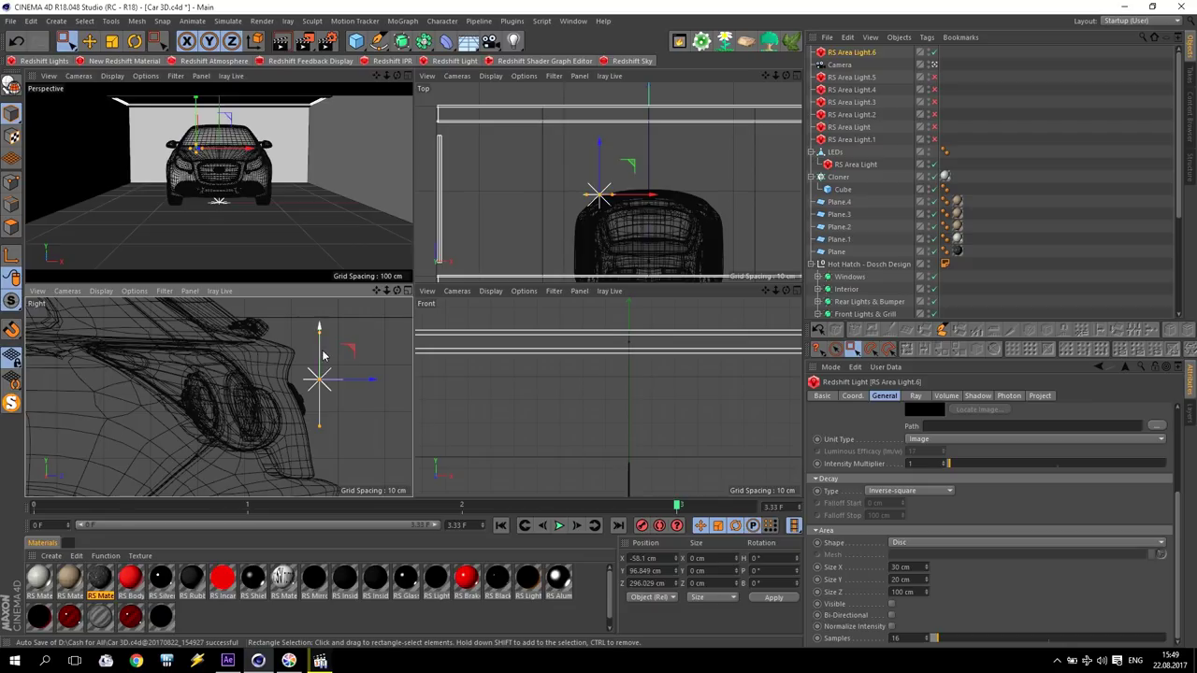
left_click_drag(320, 353, 361, 392)
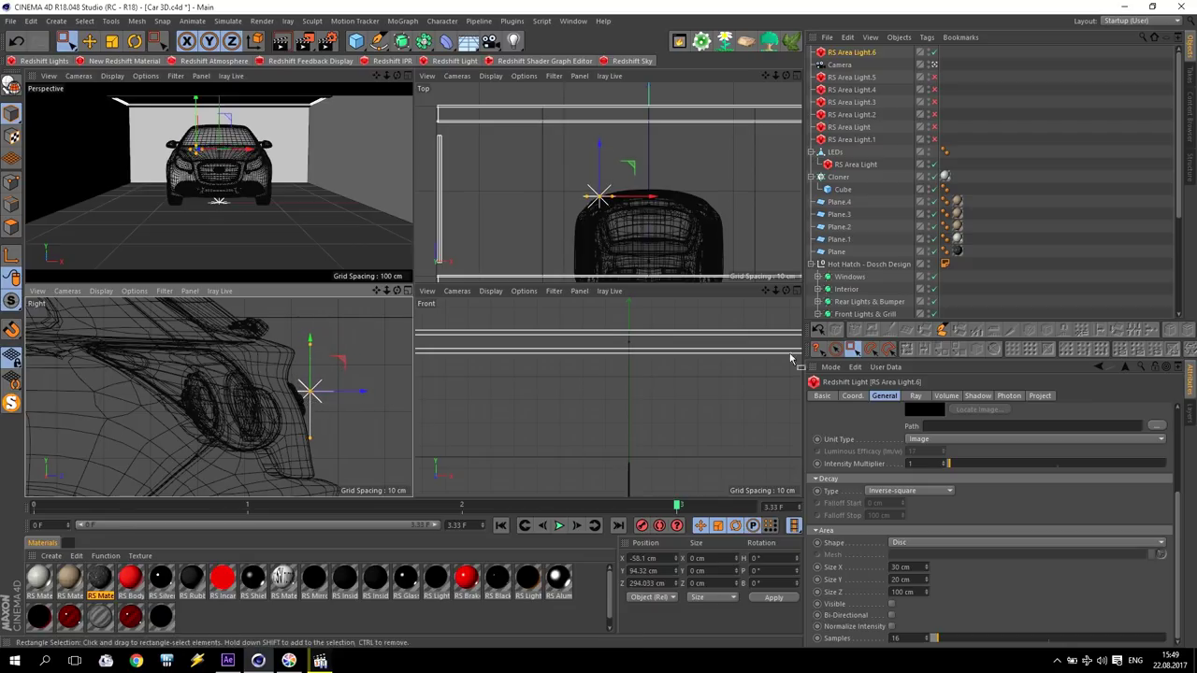
Step: Set the disc light's colour to dark red at 100% saturation and 80% value
scroll(1176, 493, "up", 3)
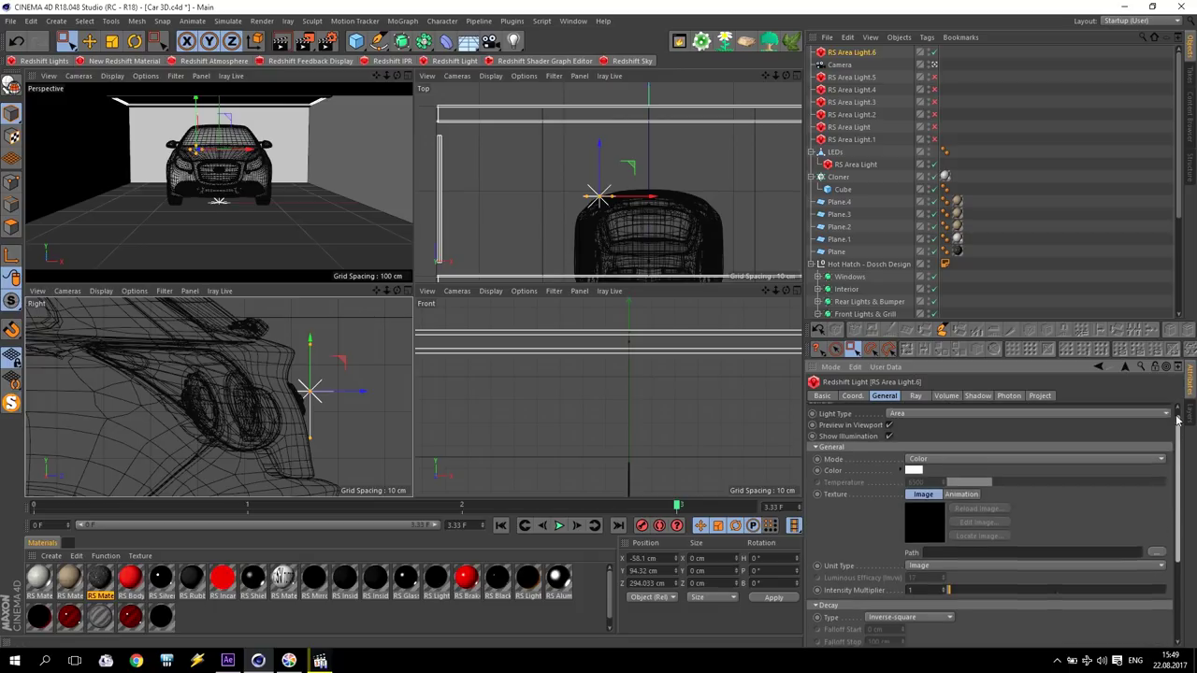
left_click(914, 481)
left_click(1003, 490)
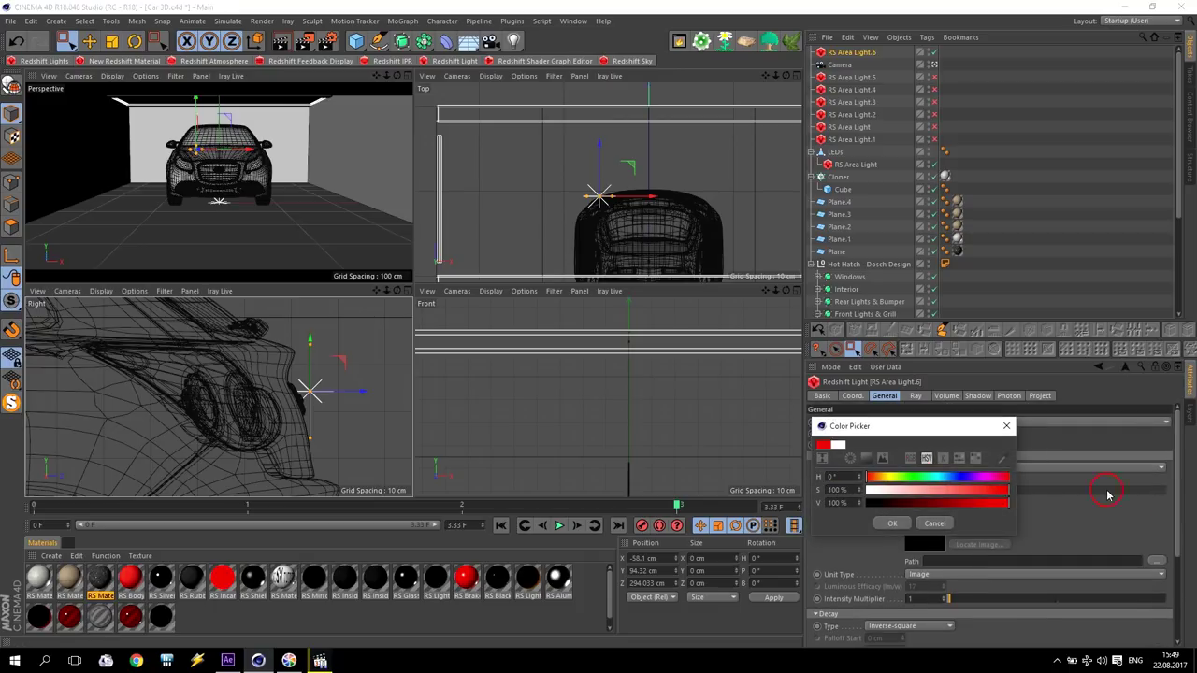
left_click(982, 505)
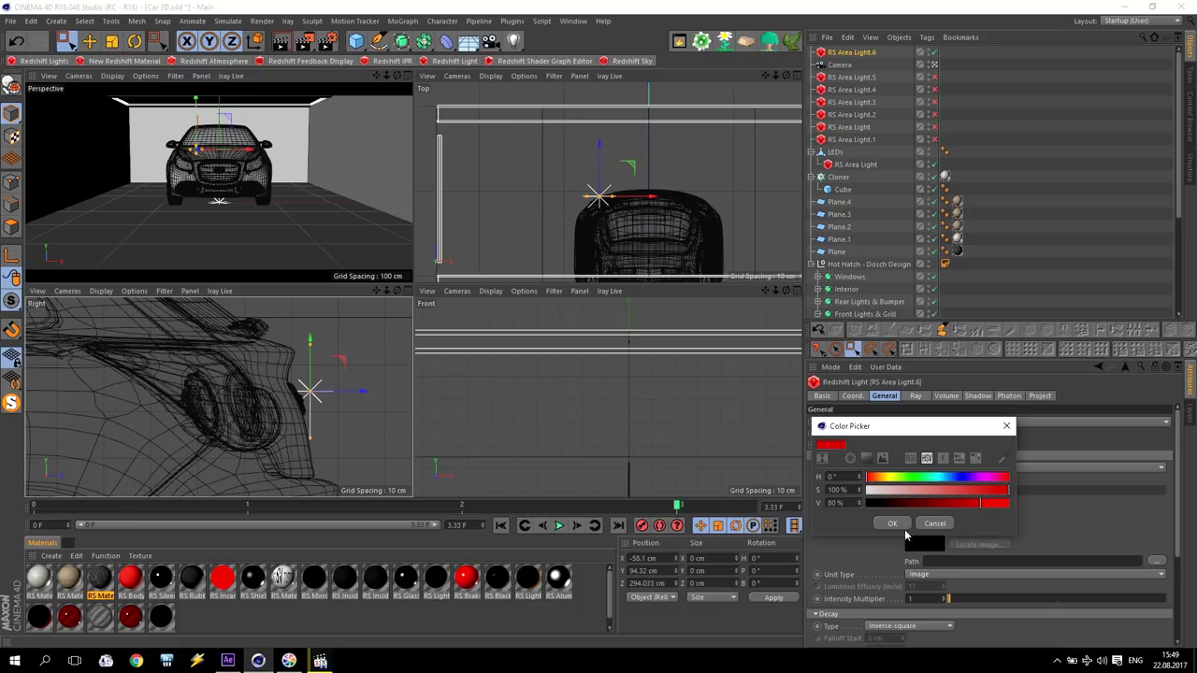
left_click(898, 525)
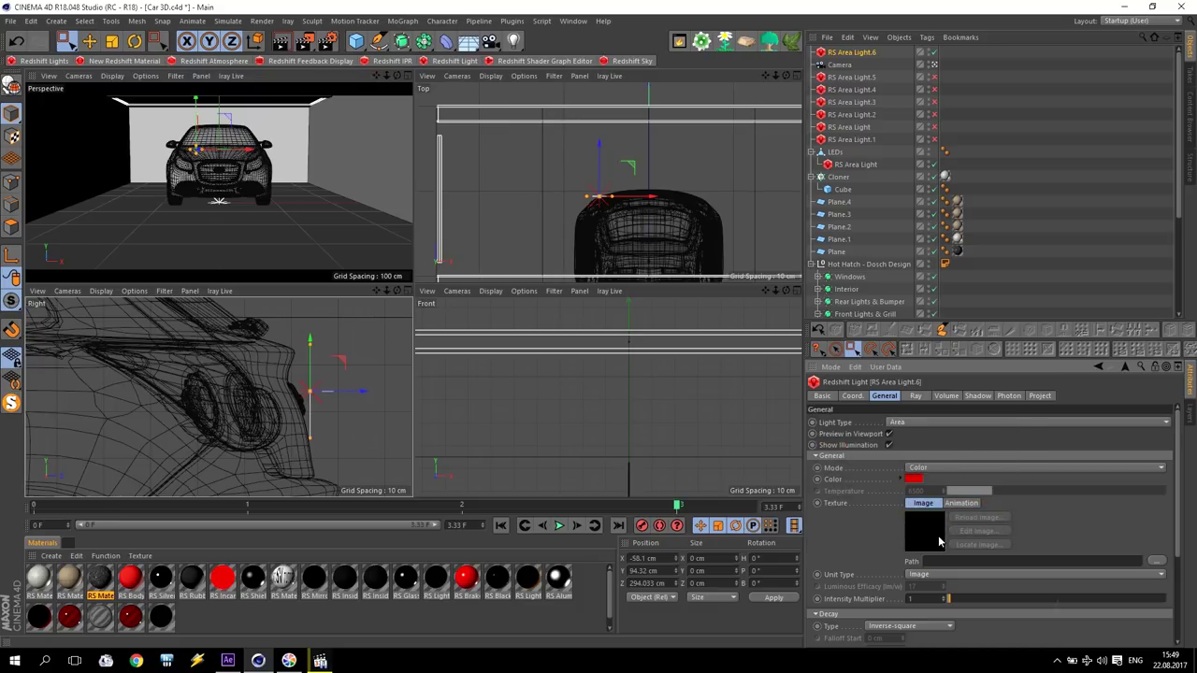
Step: Switch the light to Radiant Power with Luminous Efficacy 200 and Intensity Multiplier 200
left_click(935, 575)
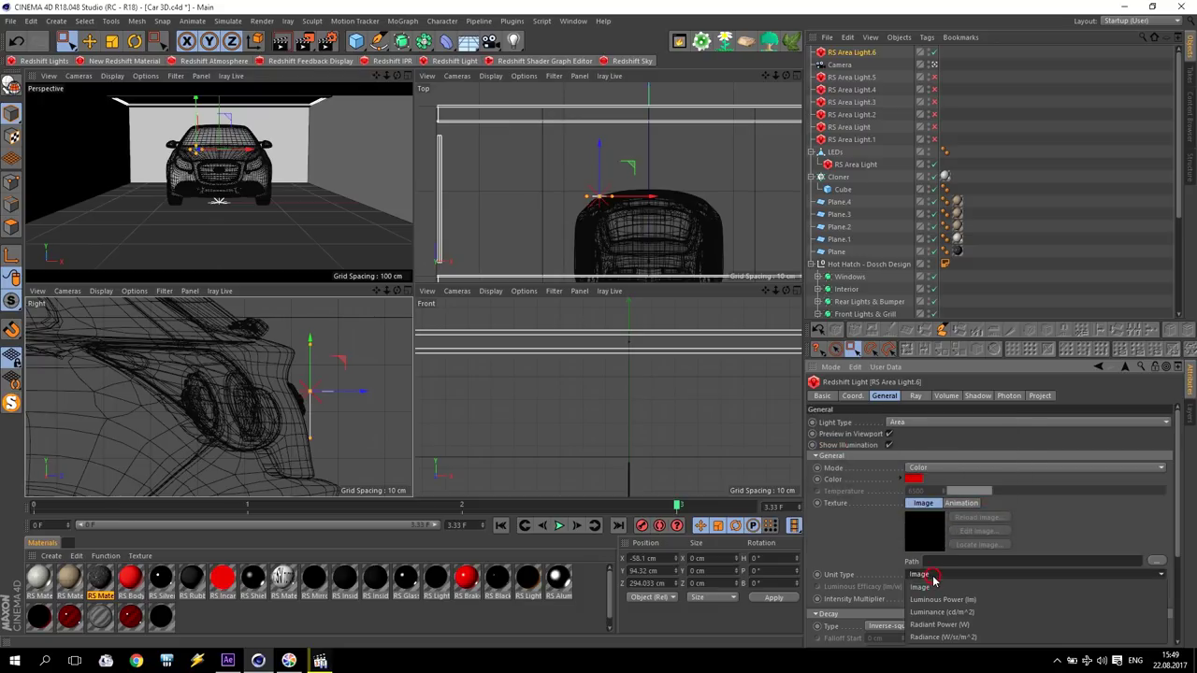
left_click(950, 625)
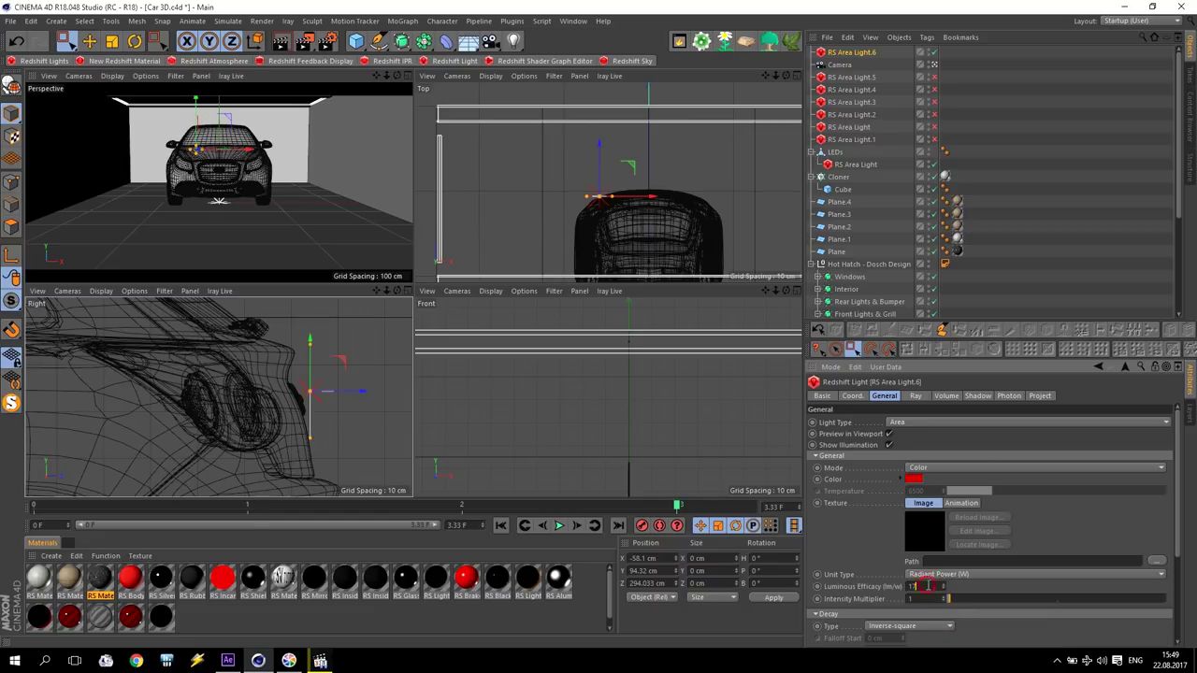
type("200")
key("Tab")
type("200")
key("Return")
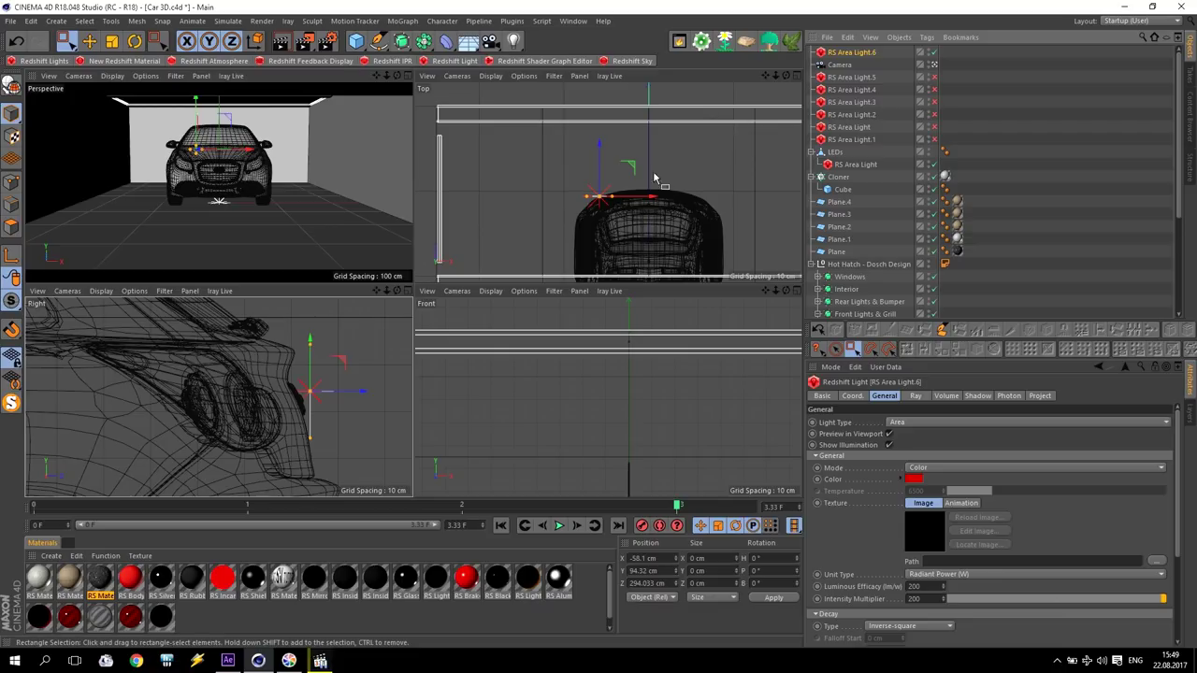
Step: Duplicate the light along X to the car's other front corner as RS Area Light.7
left_click_drag(654, 201, 756, 206, "ctrl")
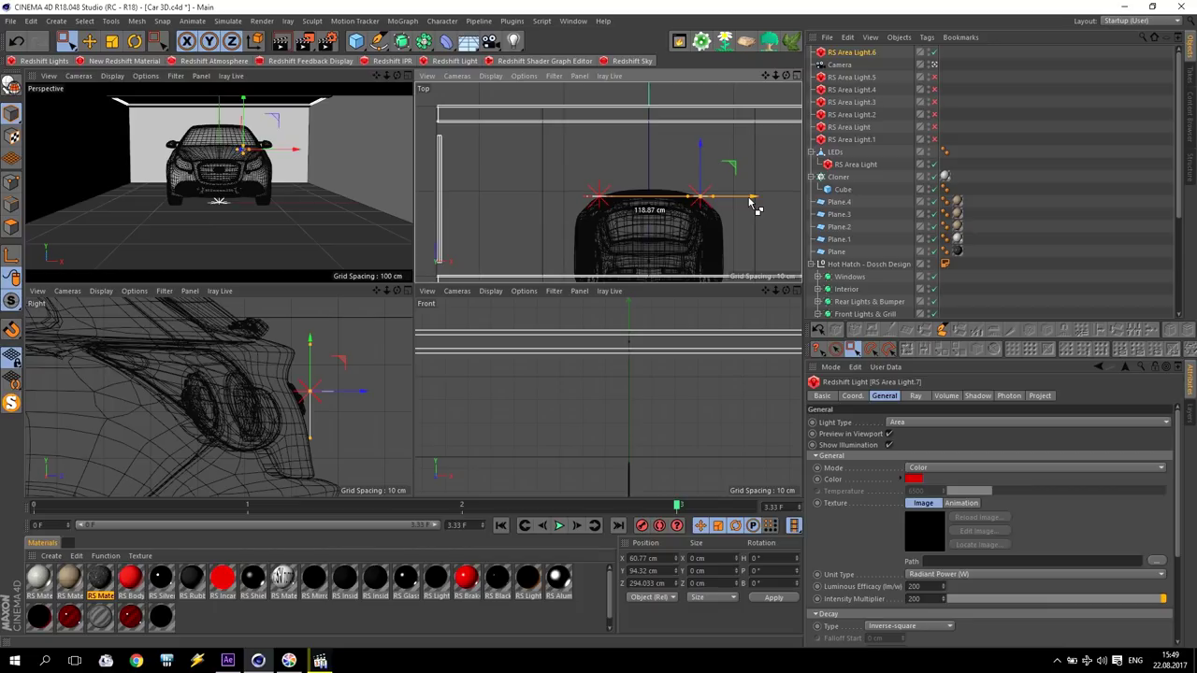
left_click_drag(756, 206, 754, 201, "ctrl")
middle_click(328, 169)
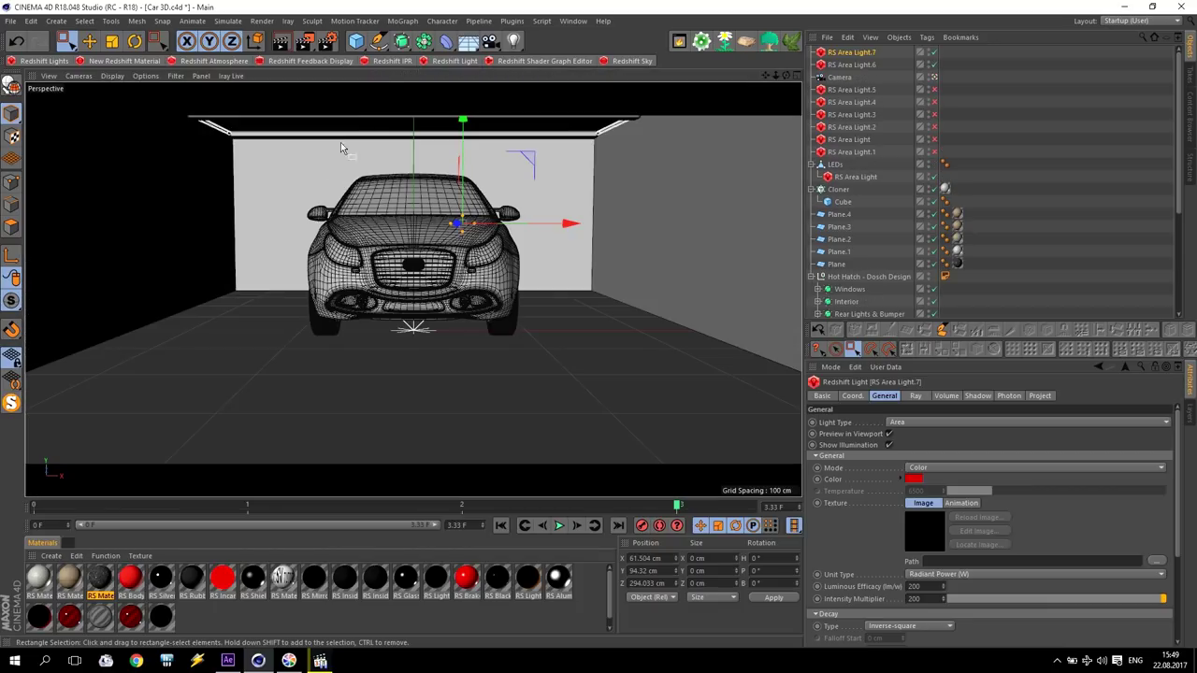
Step: Run the Redshift IPR preview to show the dark car silhouetted against the red glow
left_click(392, 61)
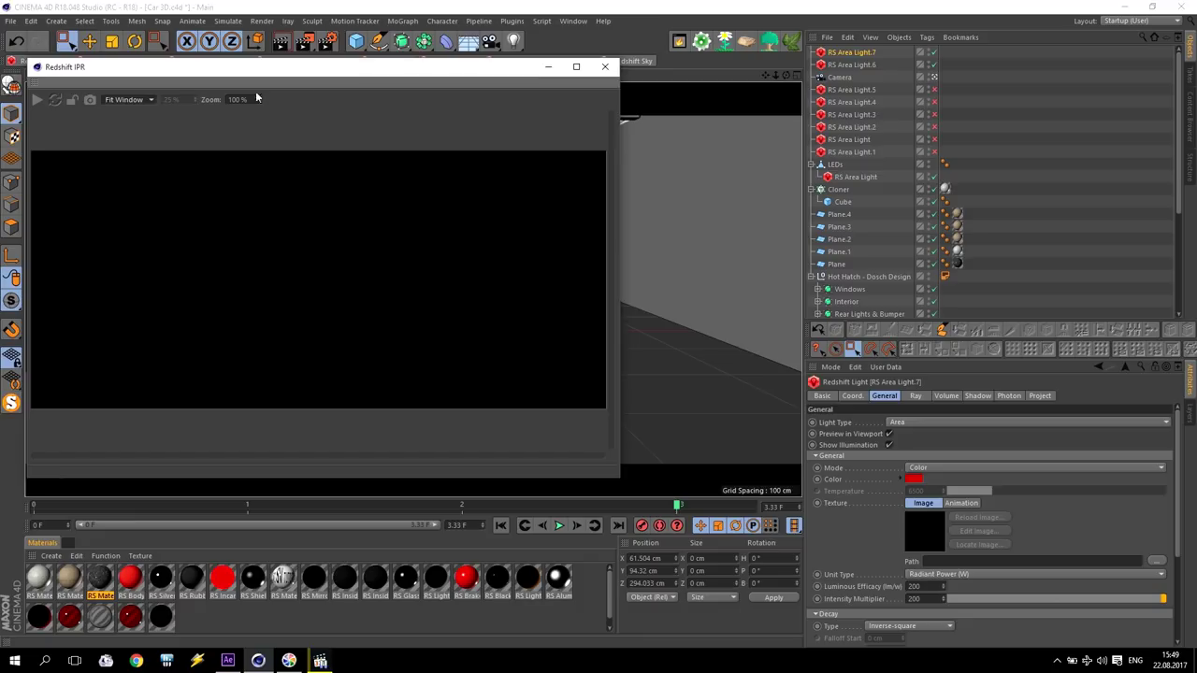
left_click(37, 99)
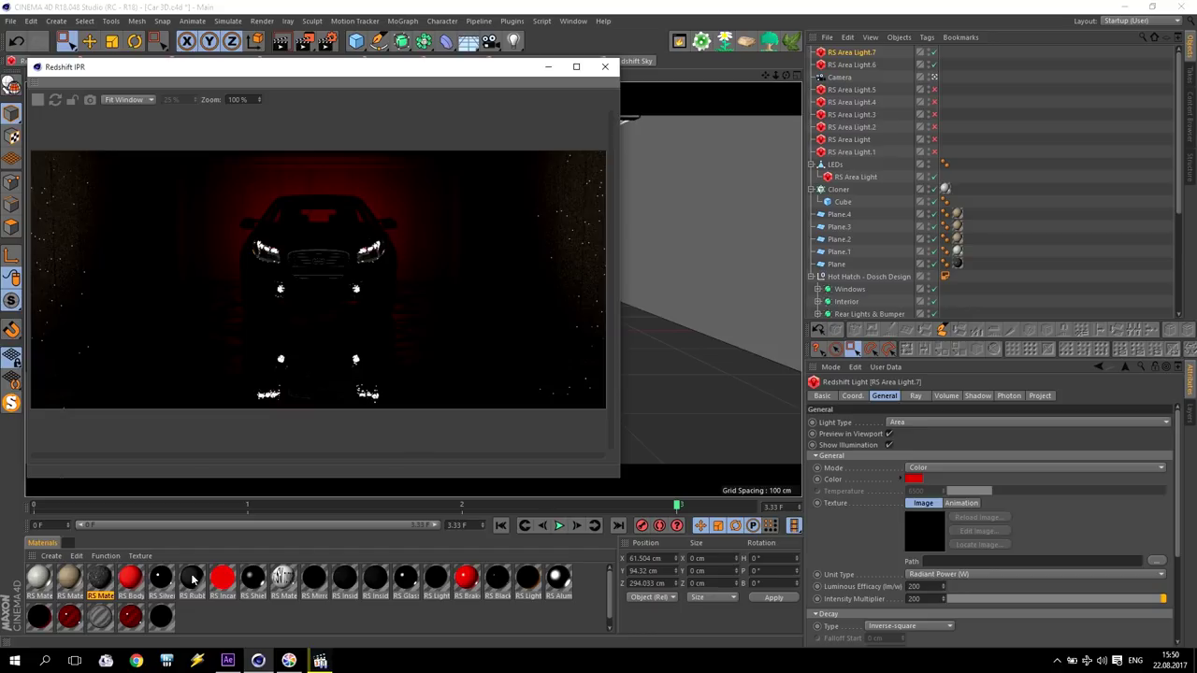
left_click(50, 556)
mouse_move(90, 467)
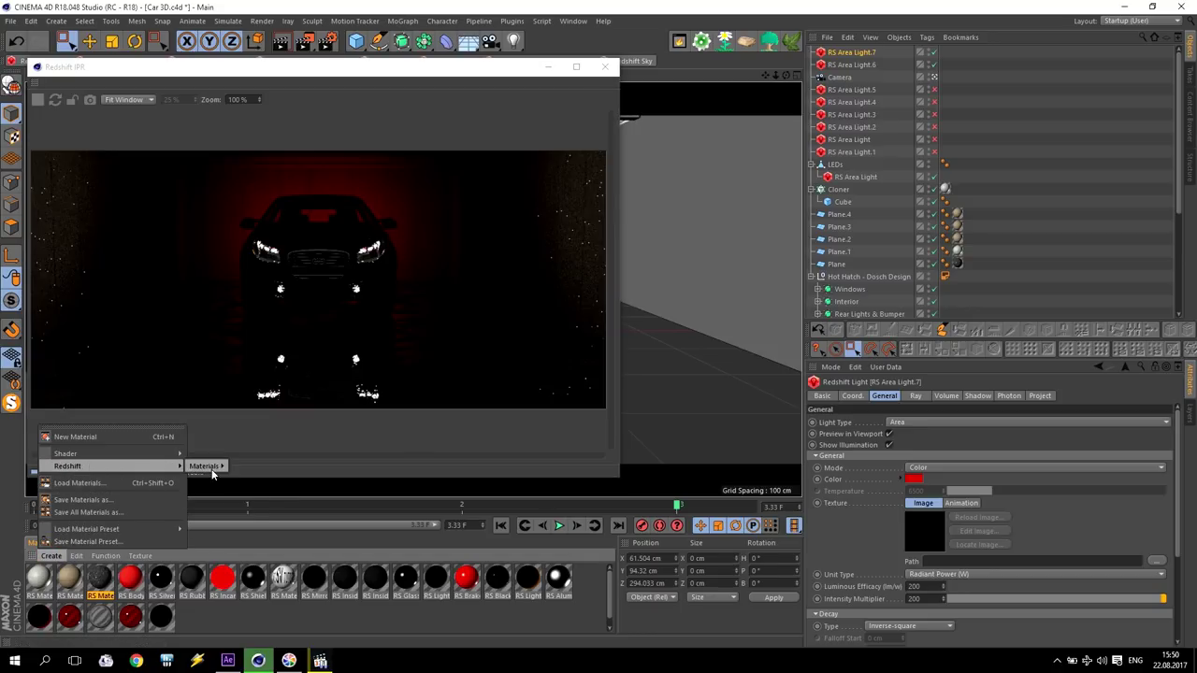
mouse_move(204, 466)
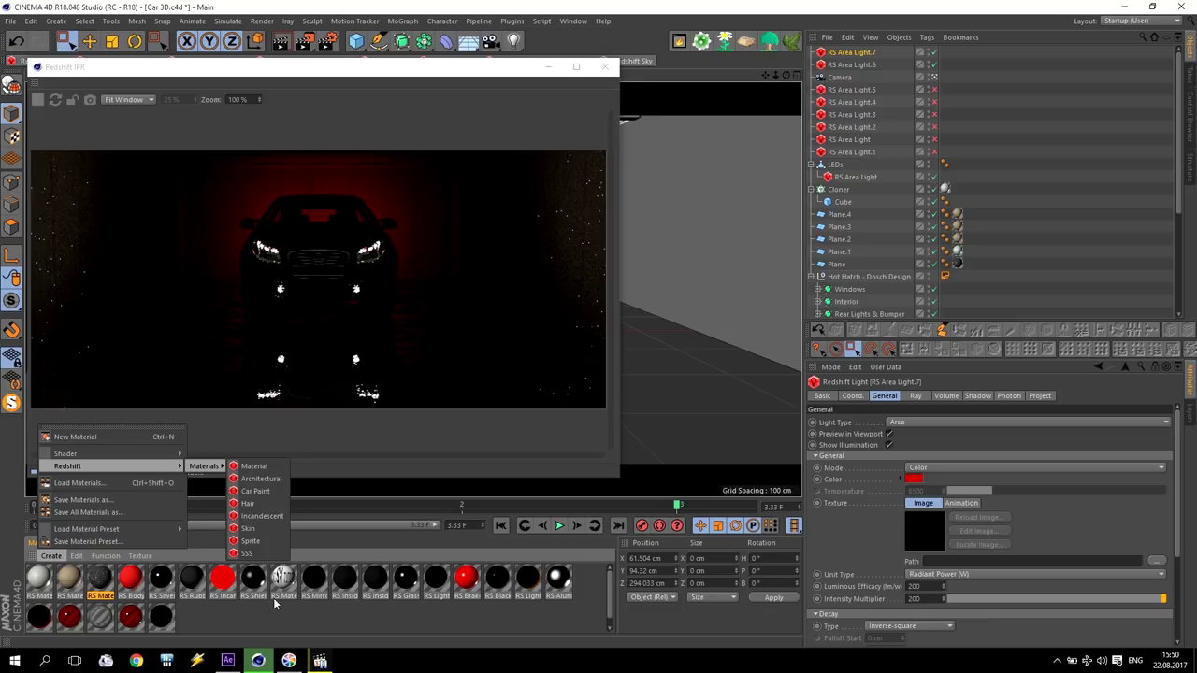
left_click_drag(66, 68, 93, 105)
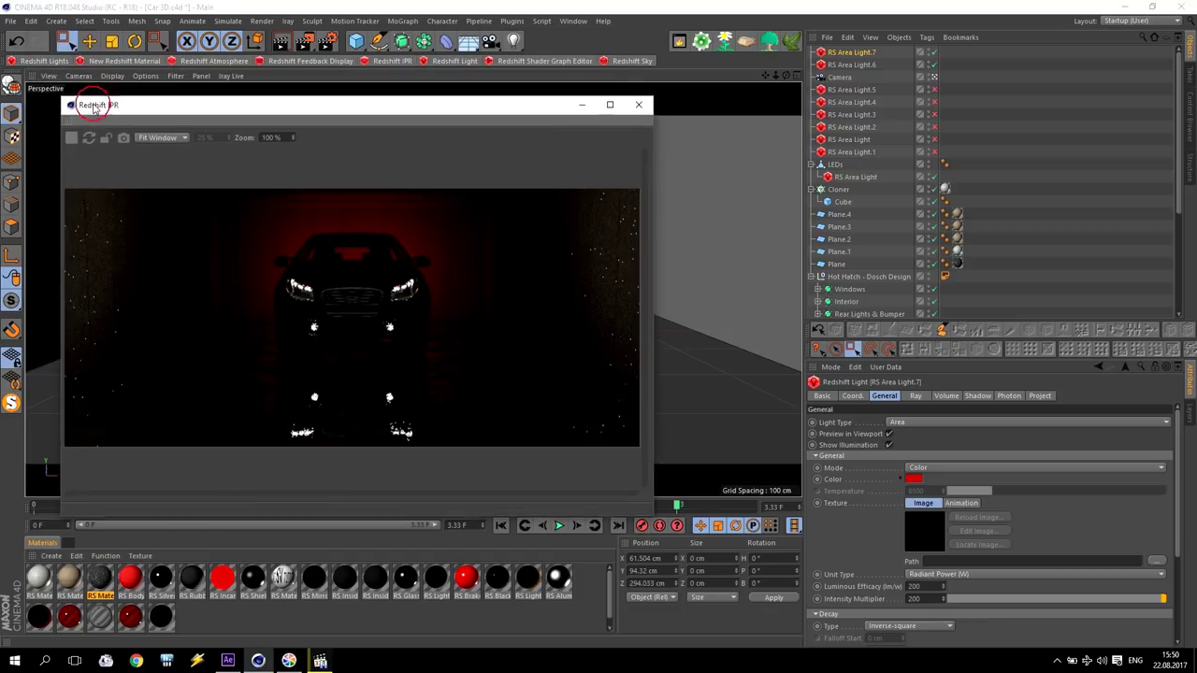
left_click(37, 61)
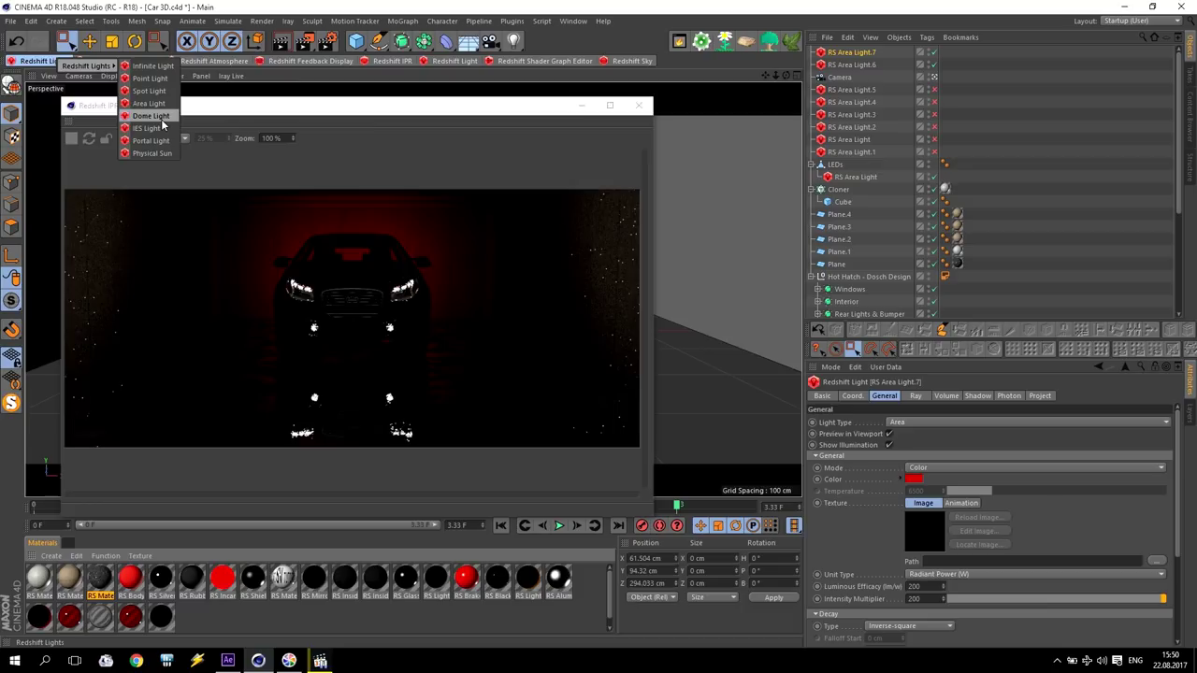
left_click(489, 105)
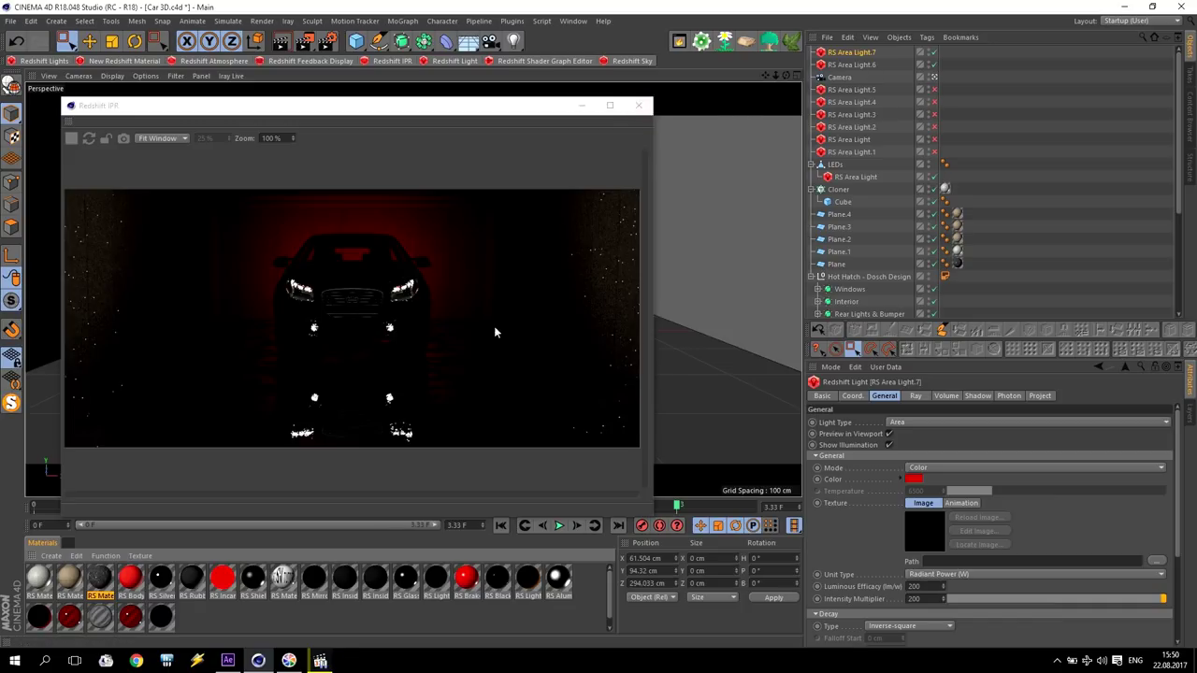
Step: Close the IPR, set the preview range end to frame 4, and scrub back to frame 0
left_click(640, 105)
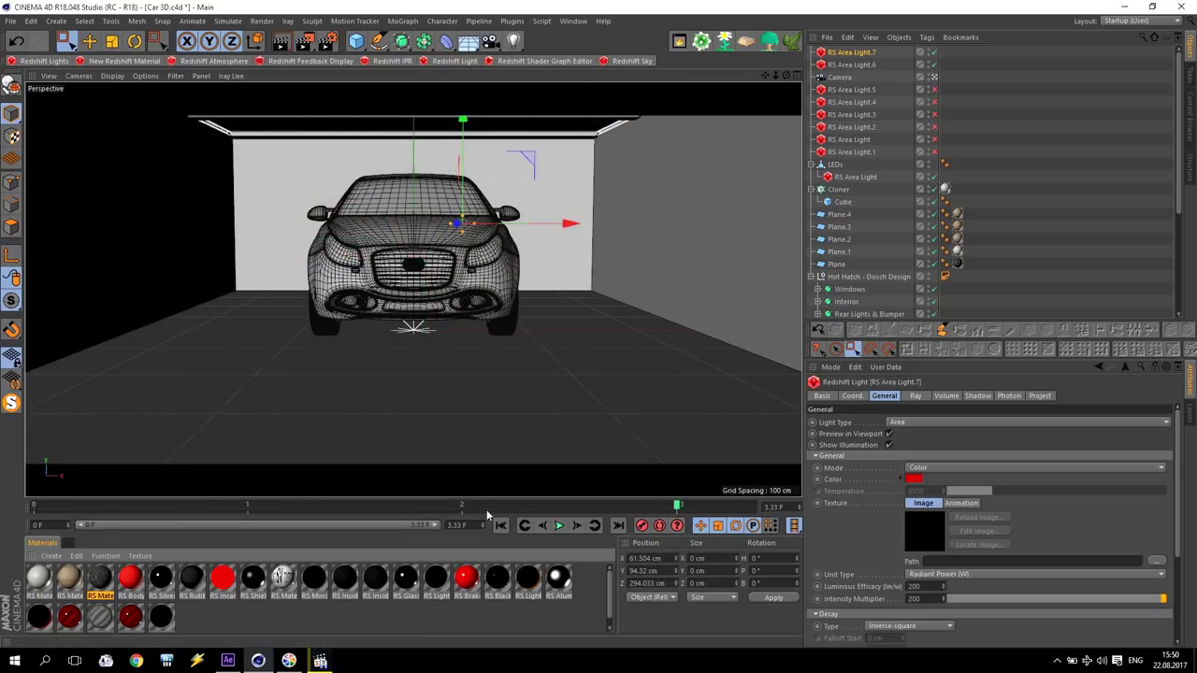
type("4")
key("Return")
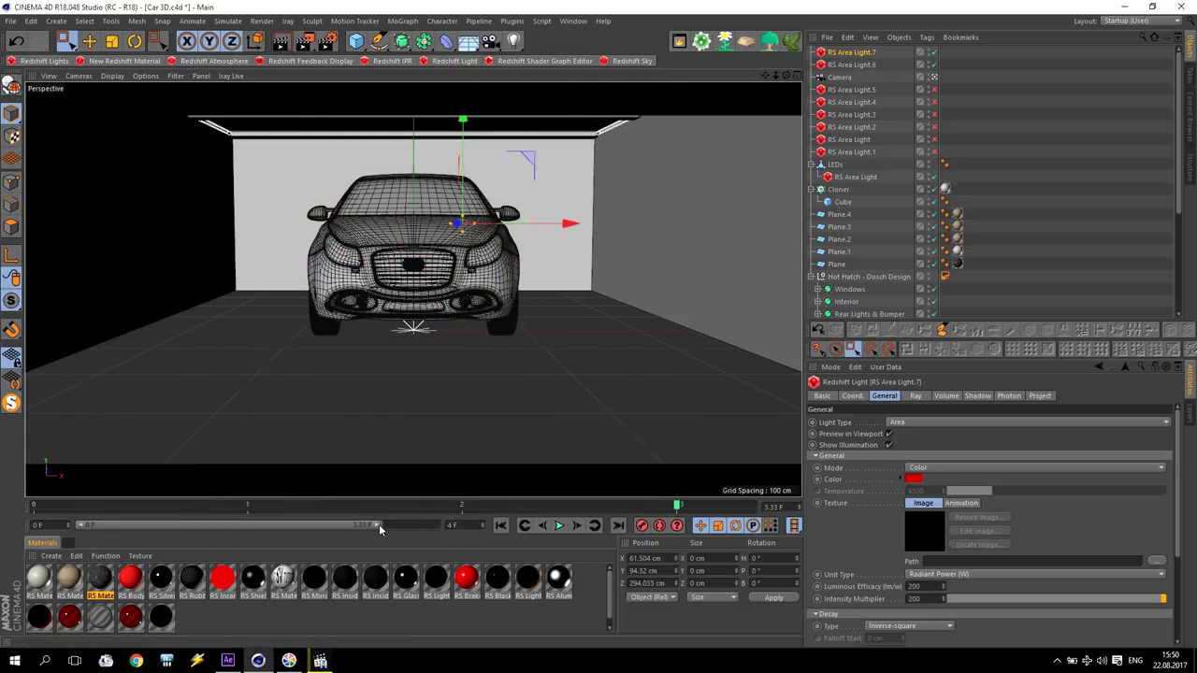
left_click(720, 501)
left_click_drag(720, 503, 84, 505)
Step: Play through Car.mp4 from the start to 00:06 as it fades in from black, then close it
left_click(320, 661)
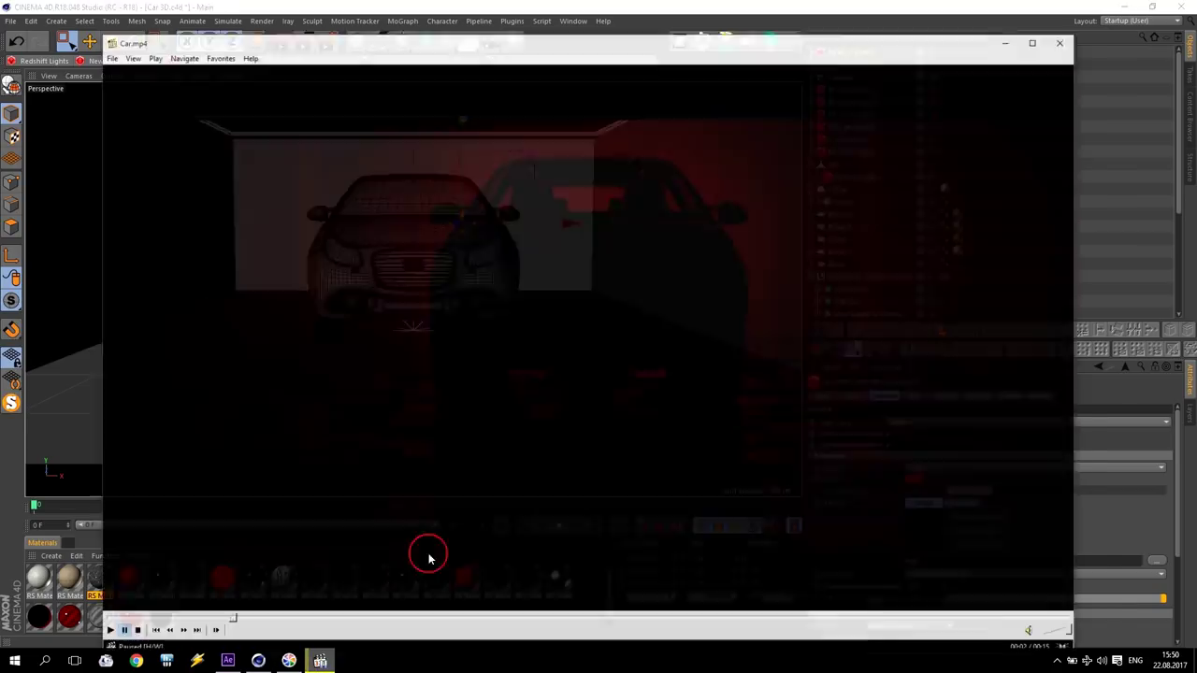
left_click_drag(224, 613, 95, 614)
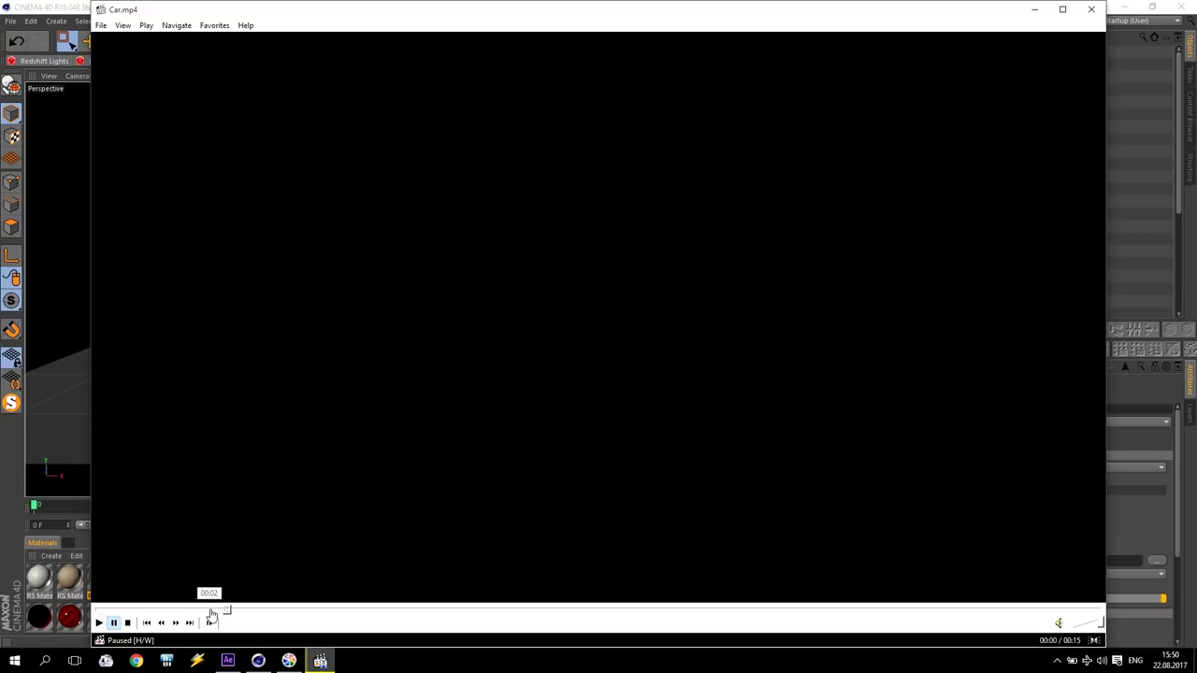
left_click(220, 615)
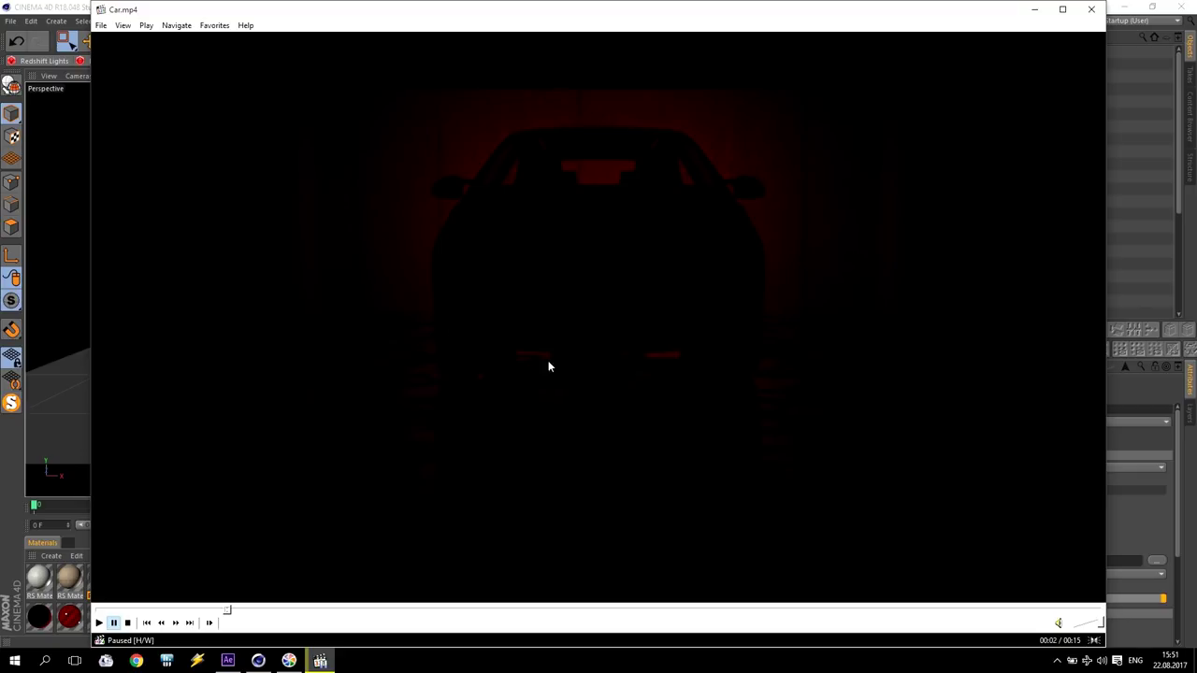
left_click_drag(227, 611, 293, 612)
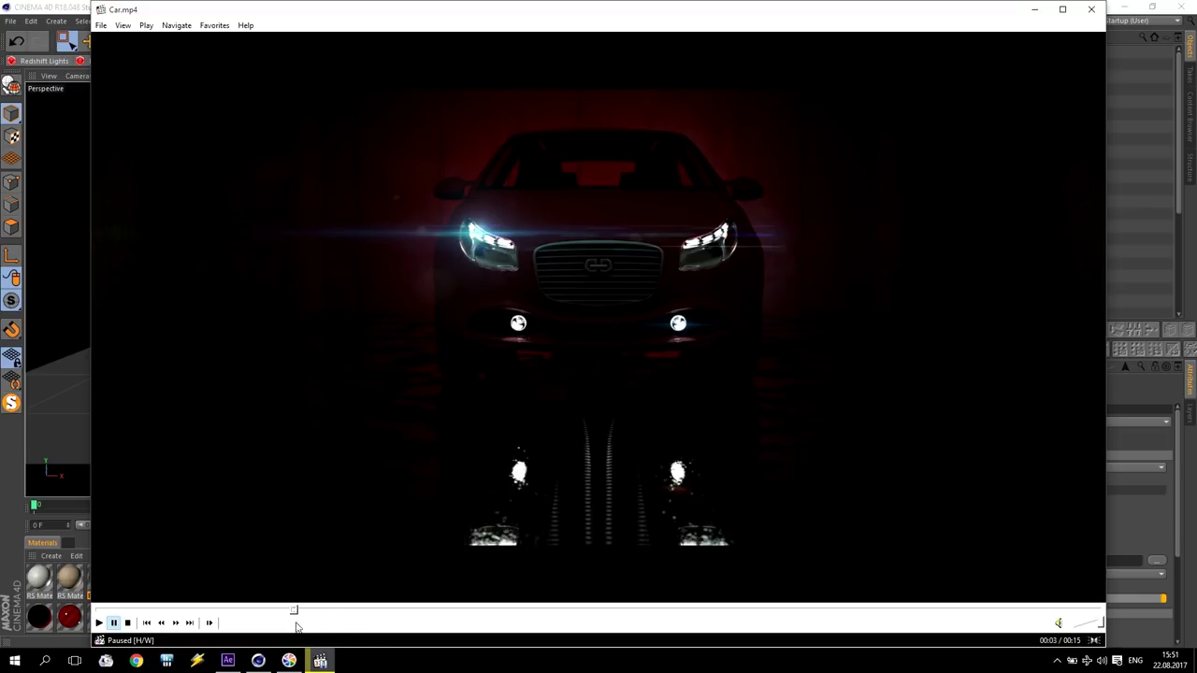
left_click(483, 622)
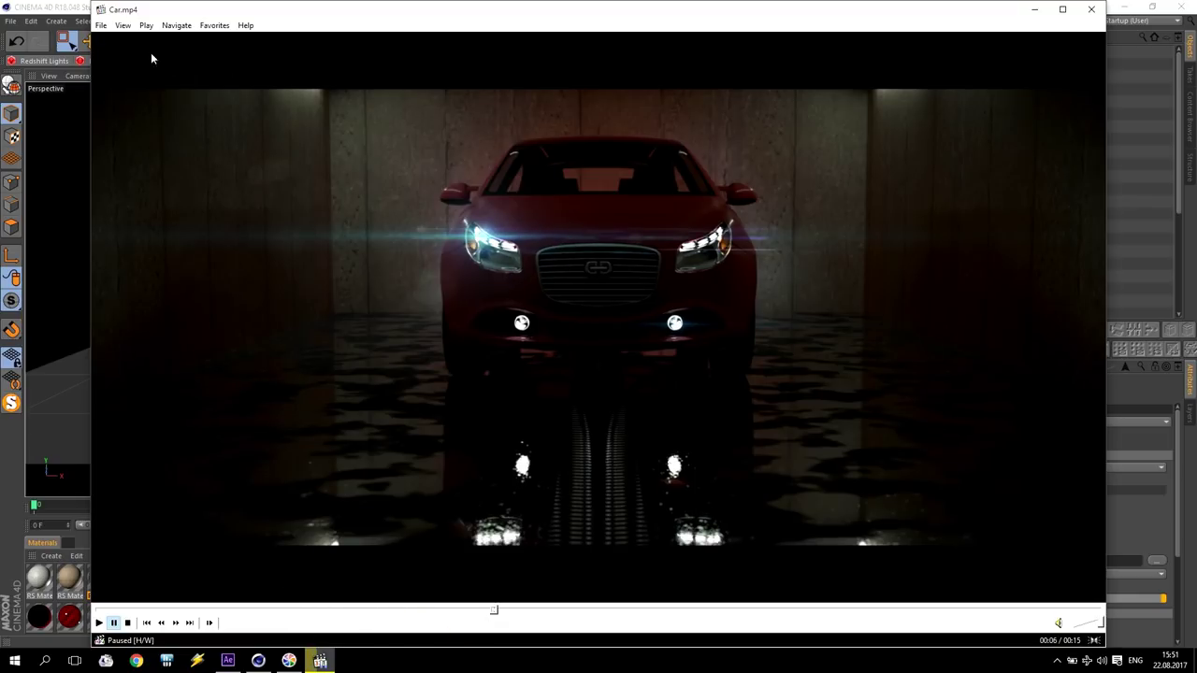
left_click(1091, 8)
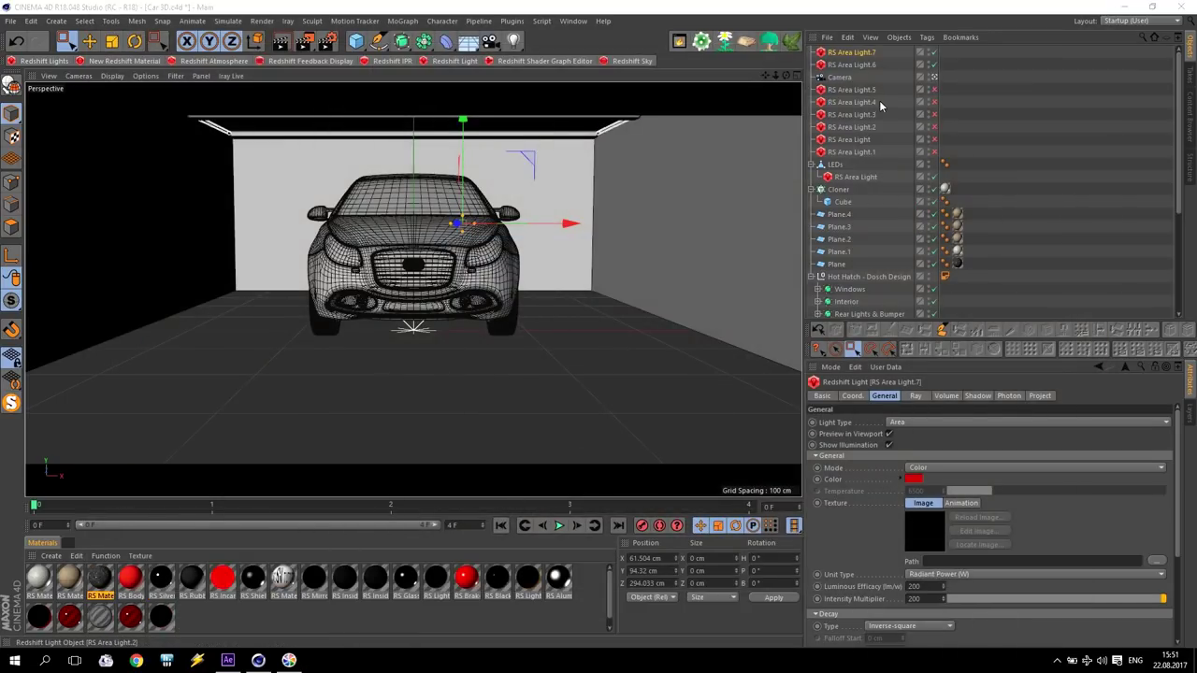
Step: Toggle the area lights' render and viewport checks so only the red backlight stays active
left_click_drag(932, 152, 939, 122)
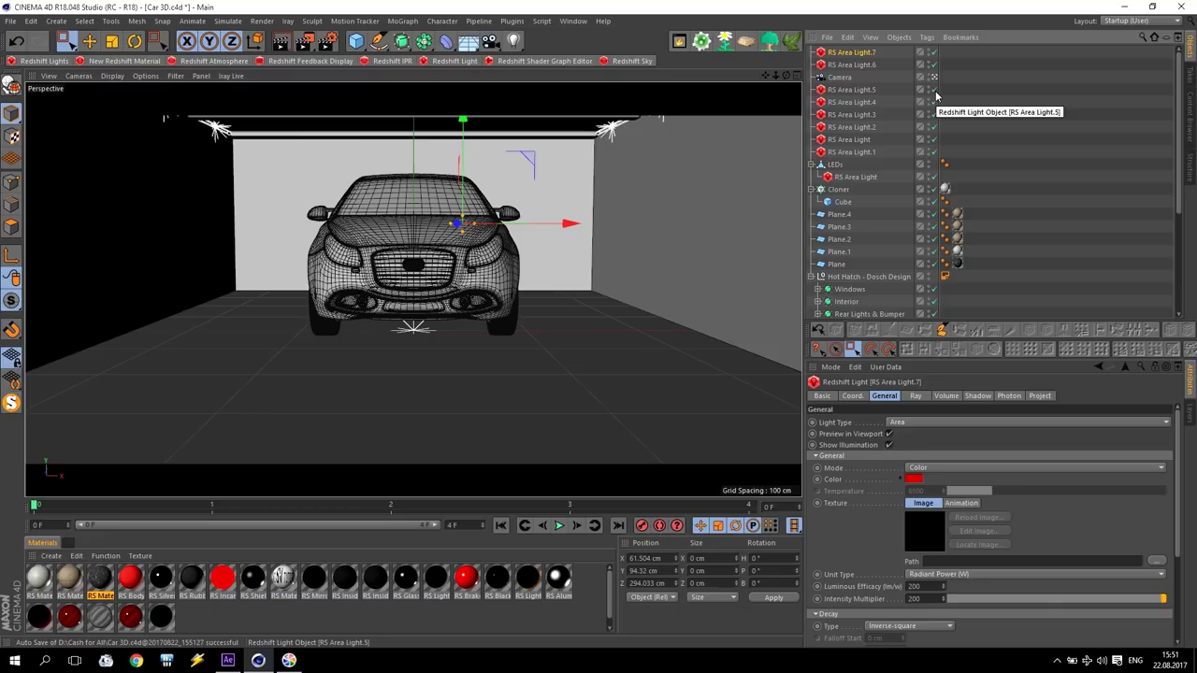
left_click(824, 395)
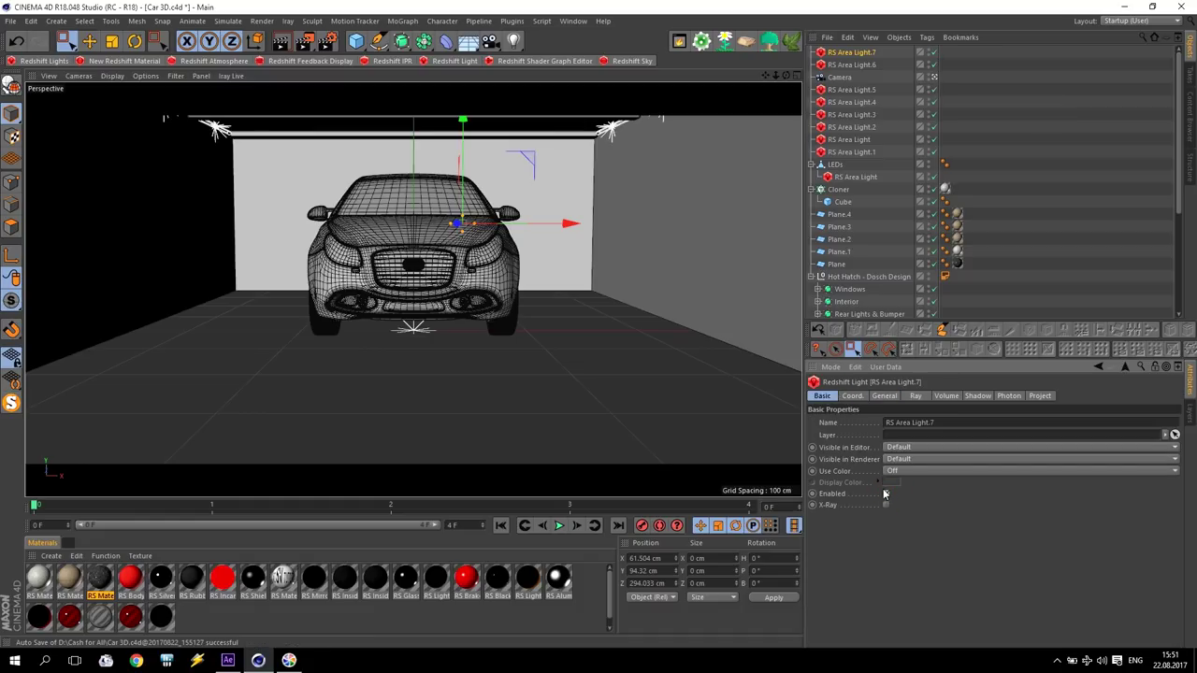
left_click(930, 53)
left_click_drag(932, 54, 939, 177)
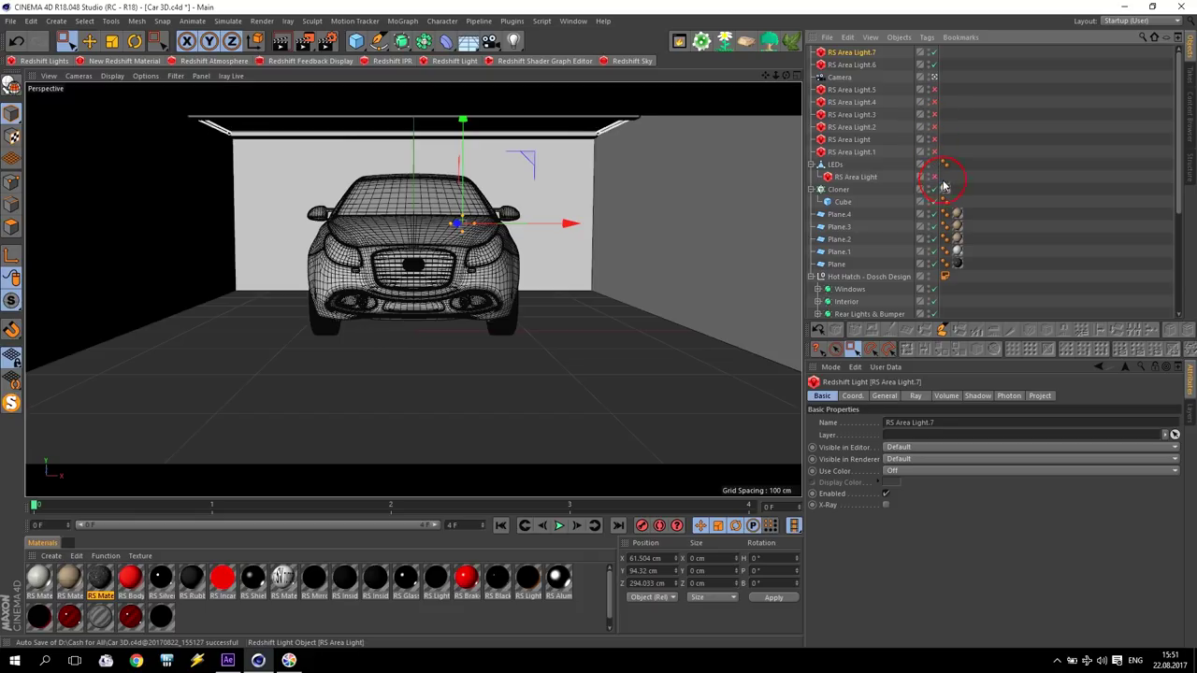
Step: Preview frame 0 in Redshift IPR to confirm the red-glow car silhouette
left_click(389, 59)
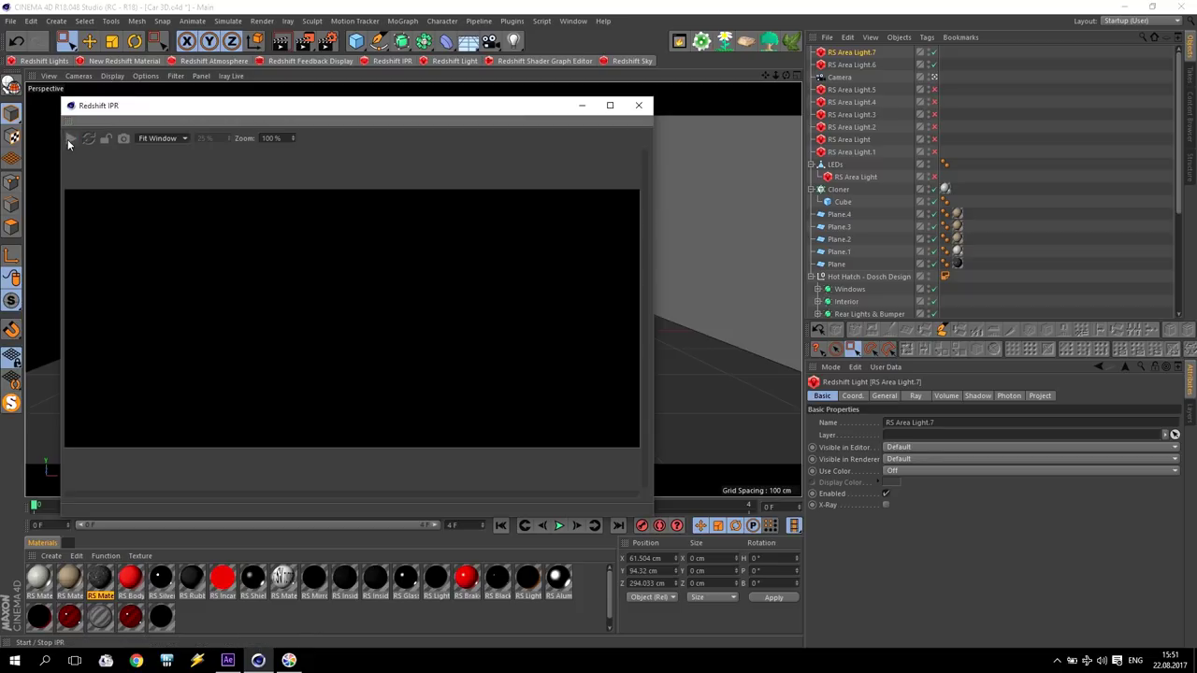
left_click(70, 140)
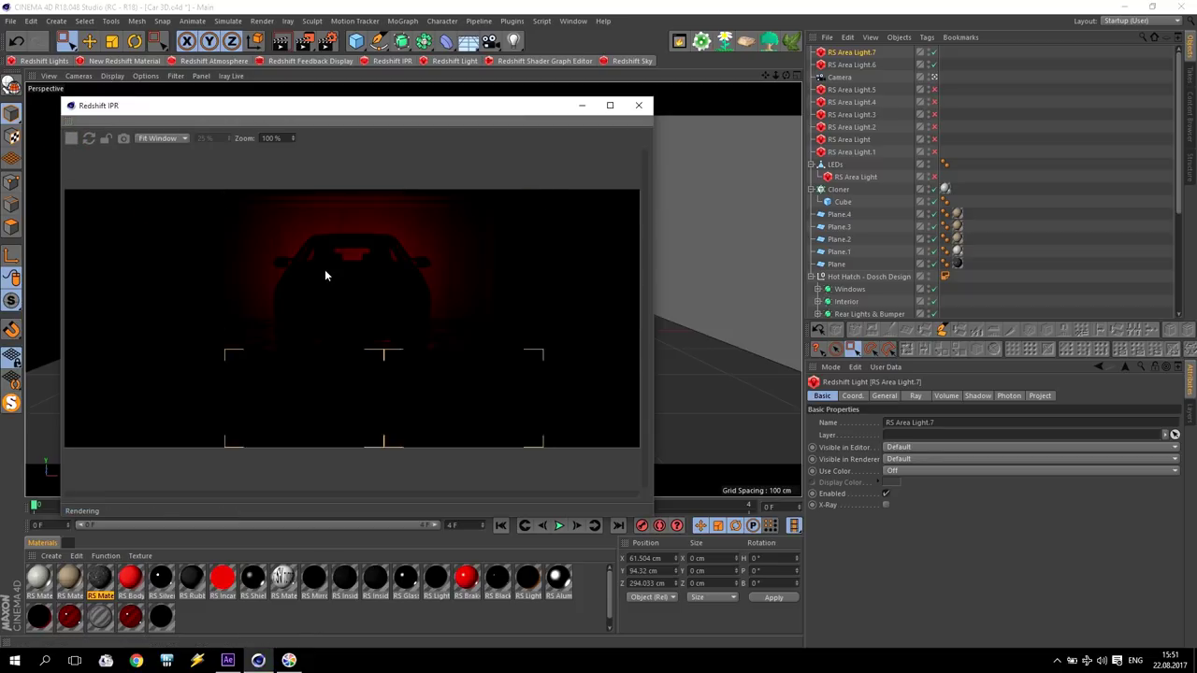
left_click(639, 104)
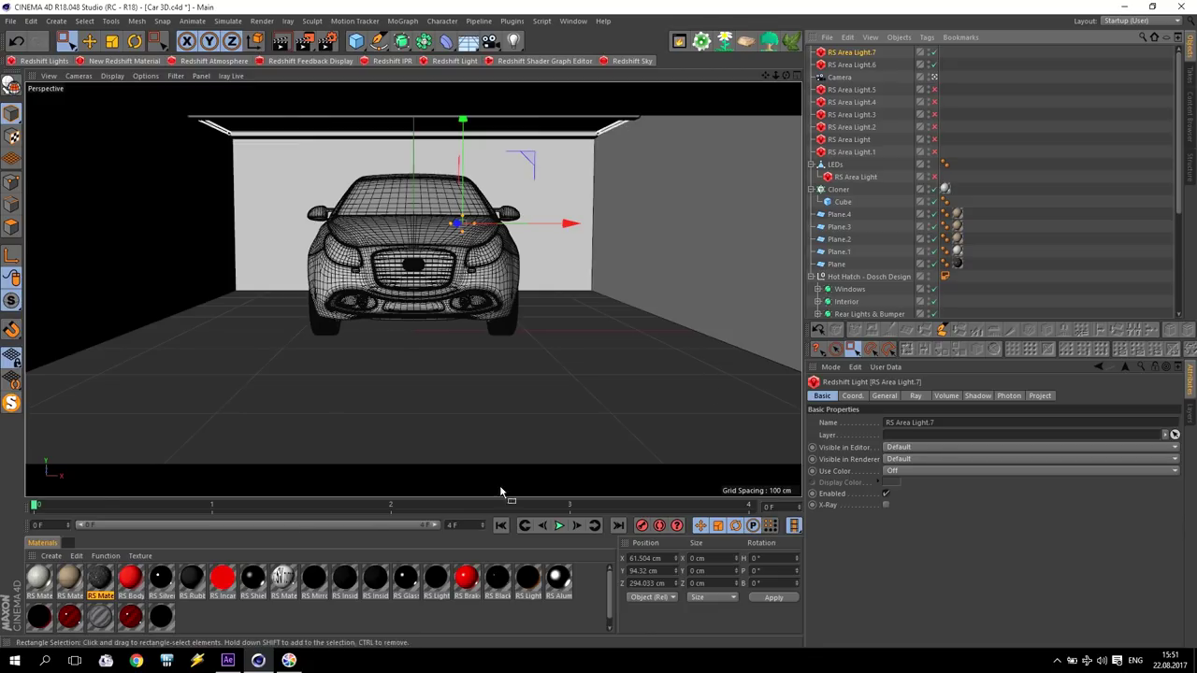
left_click(107, 509)
Step: Keyframe the LEDs' RS Area Light off at frame 0 and enabled at frame 1
mouse_move(107, 510)
left_mouse_down()
mouse_move(212, 521)
mouse_move(94, 513)
left_mouse_up()
left_click(850, 91)
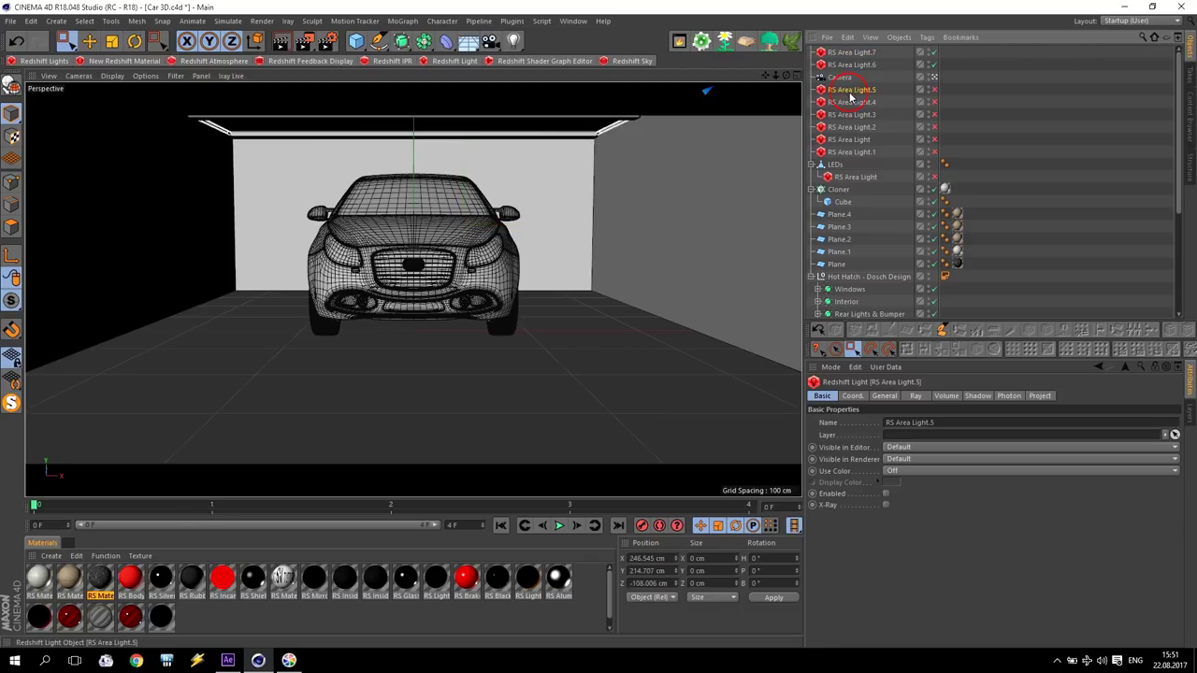
left_click(858, 177, "shift")
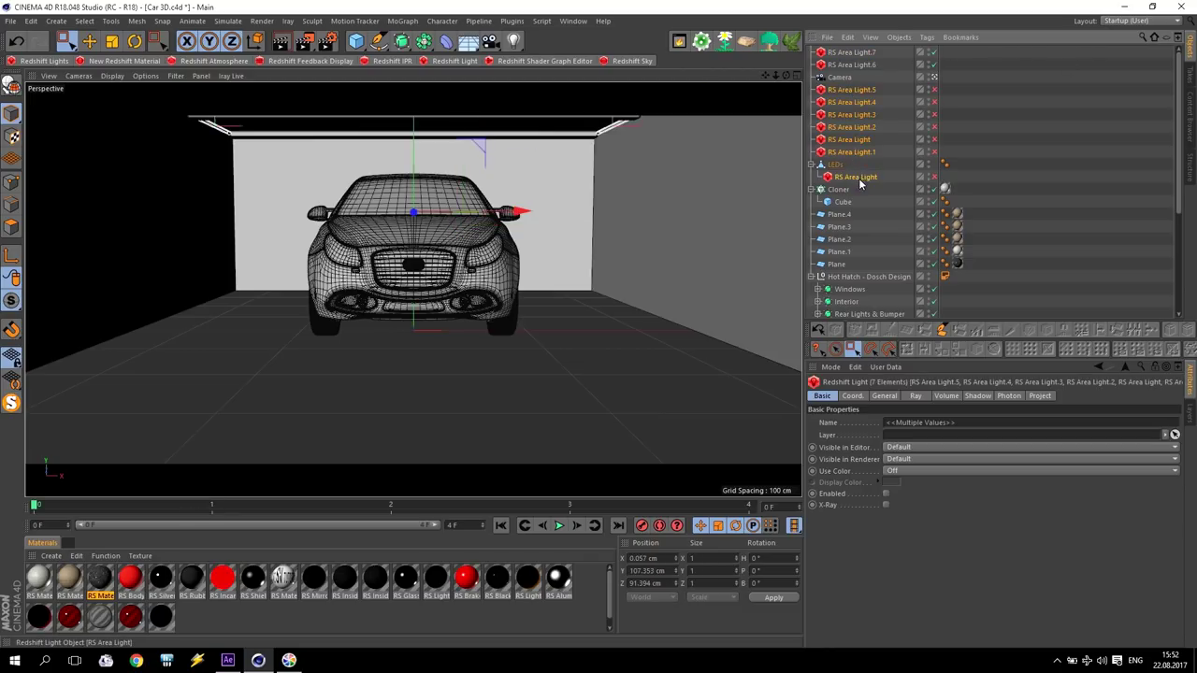
left_click(856, 177)
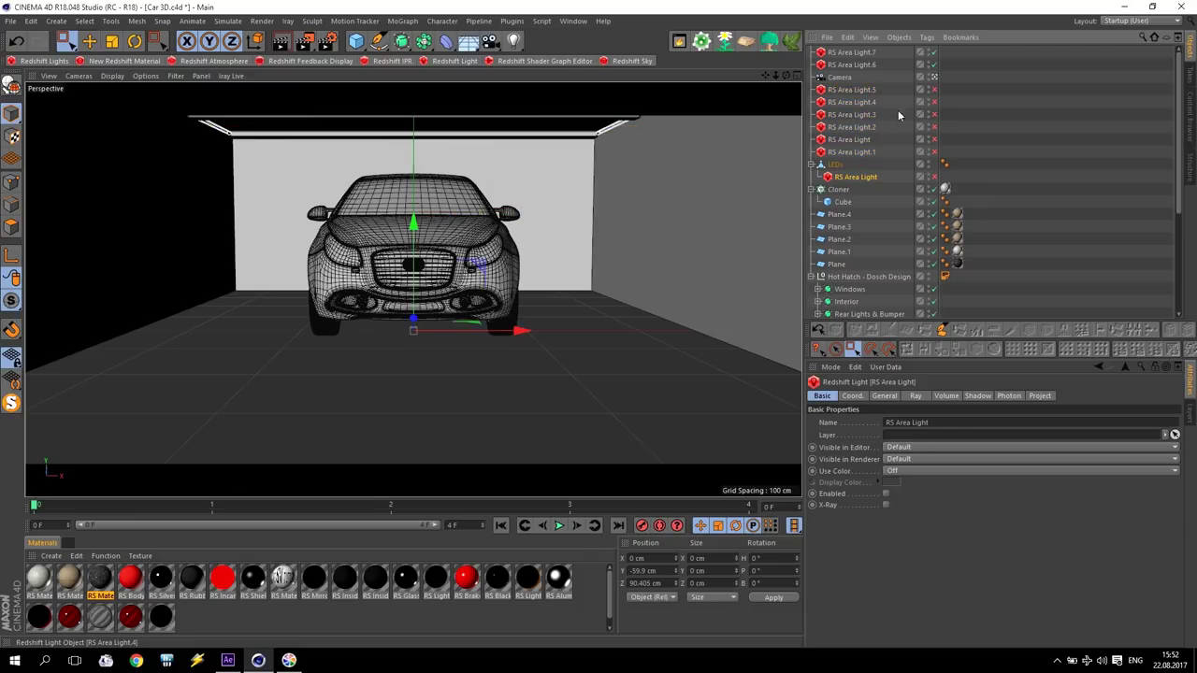
left_click(812, 493, "ctrl")
left_click(214, 511)
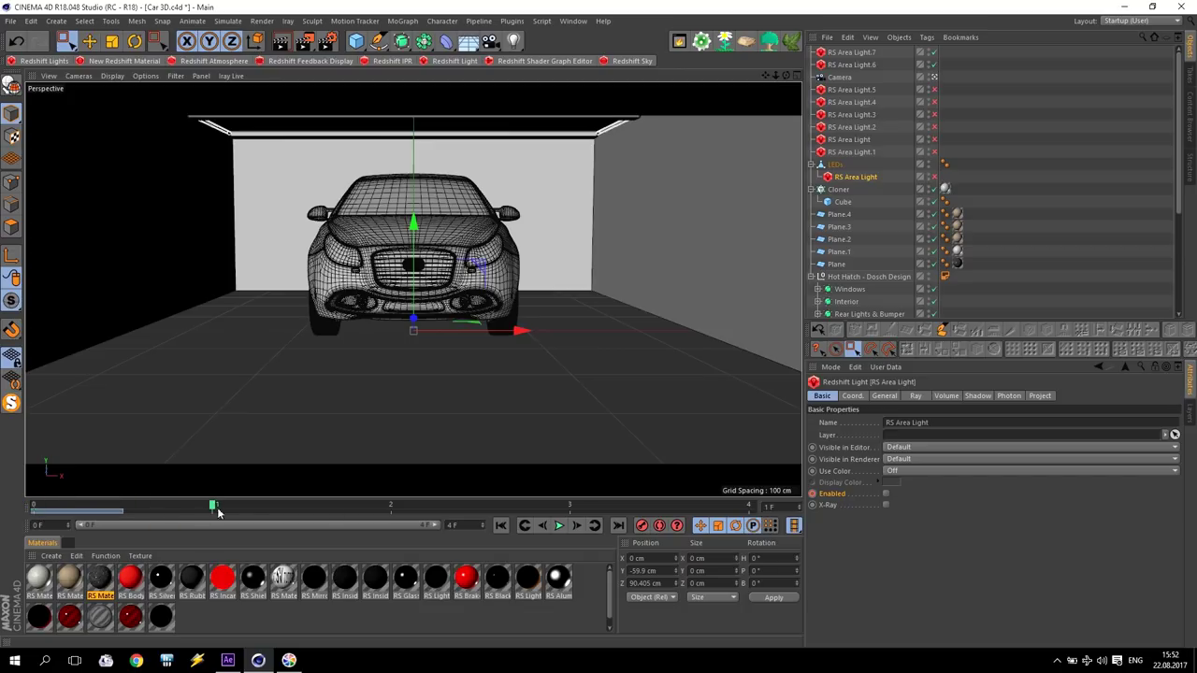
left_click(886, 496)
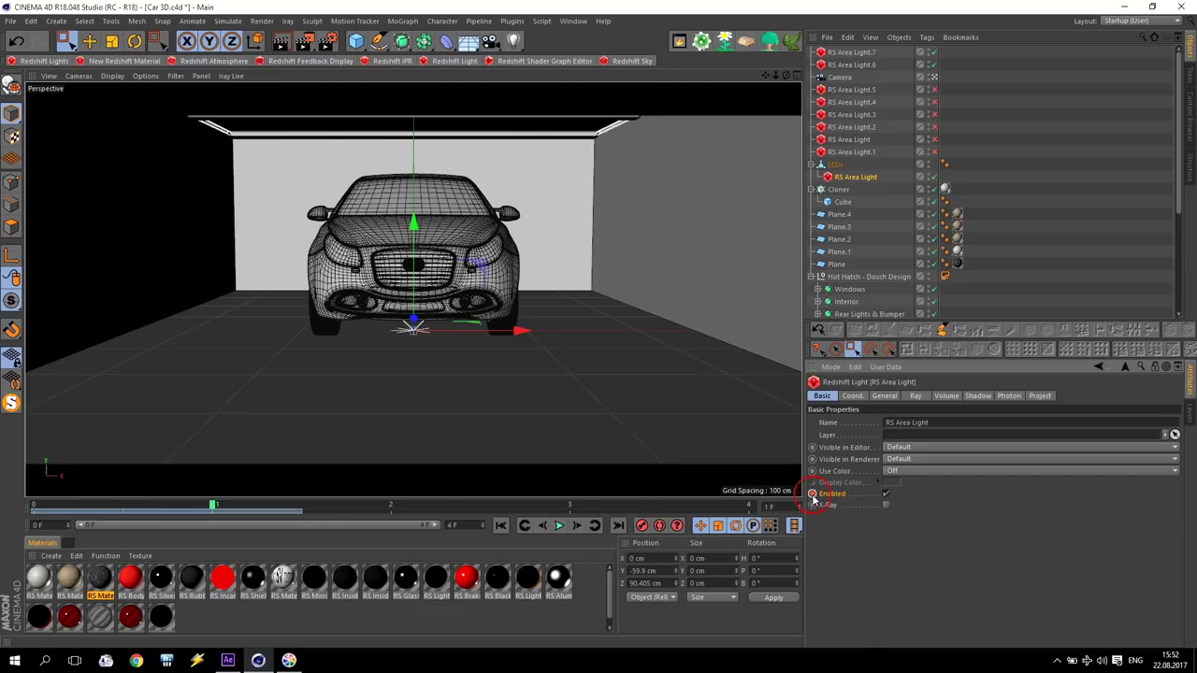
Step: Check in Redshift IPR that the headlights now glow against the red backlight
left_click(392, 60)
left_click(146, 200)
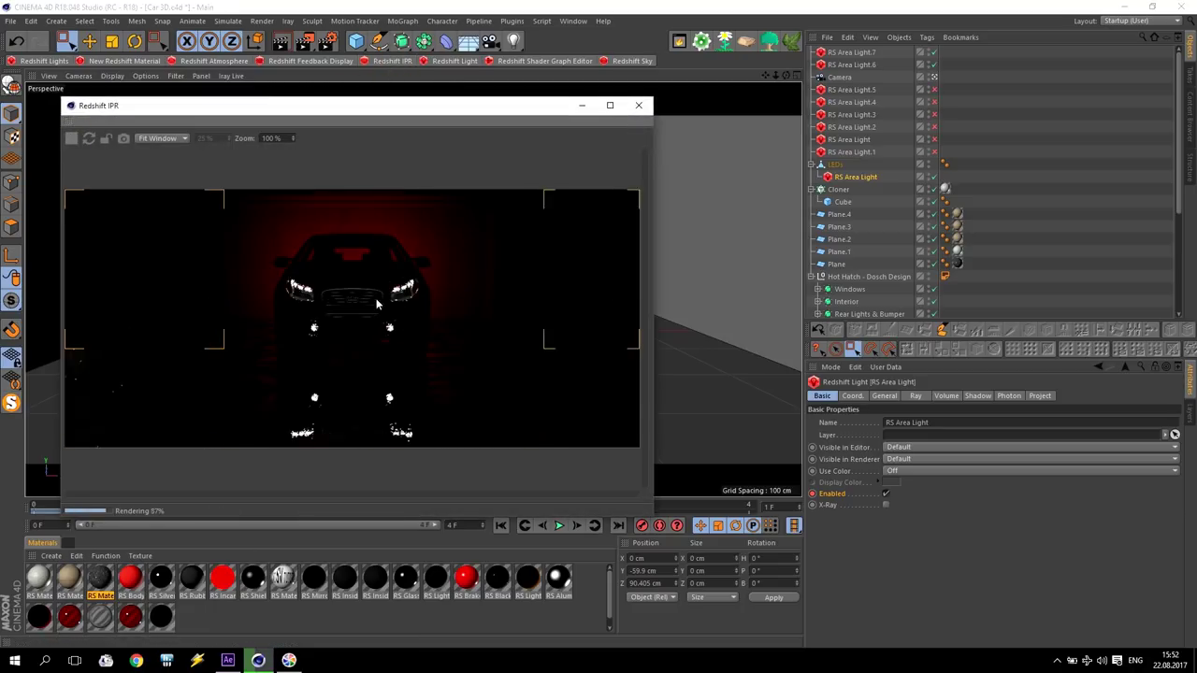
left_click(583, 106)
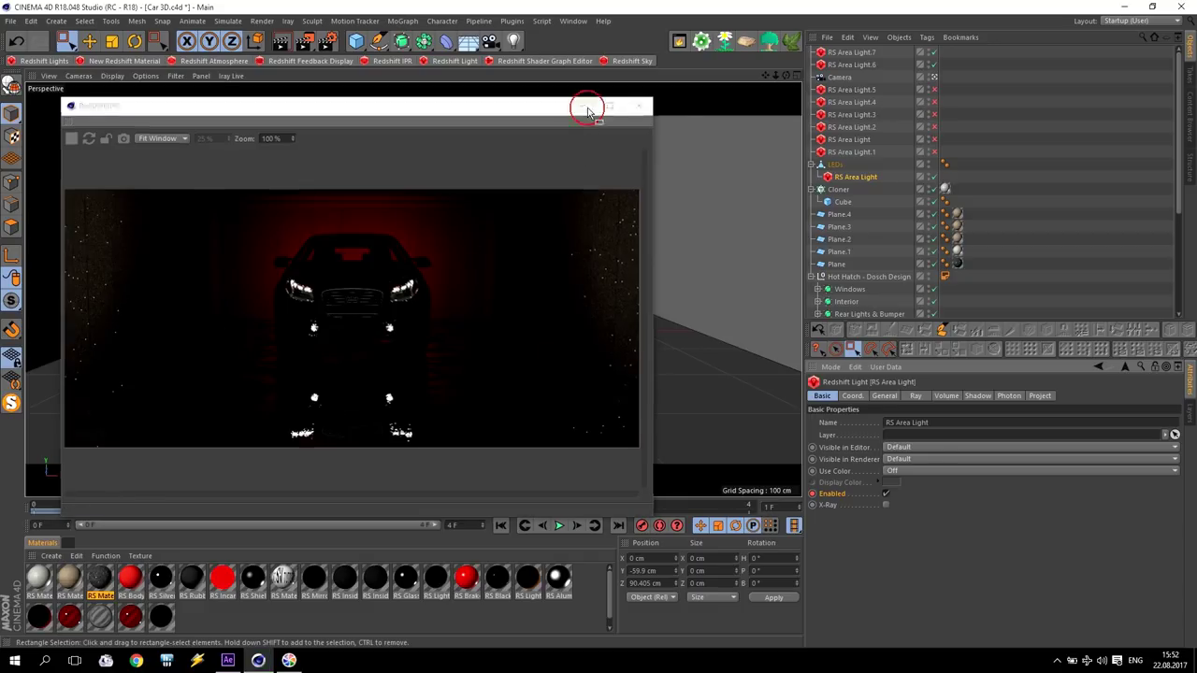
left_click(860, 153)
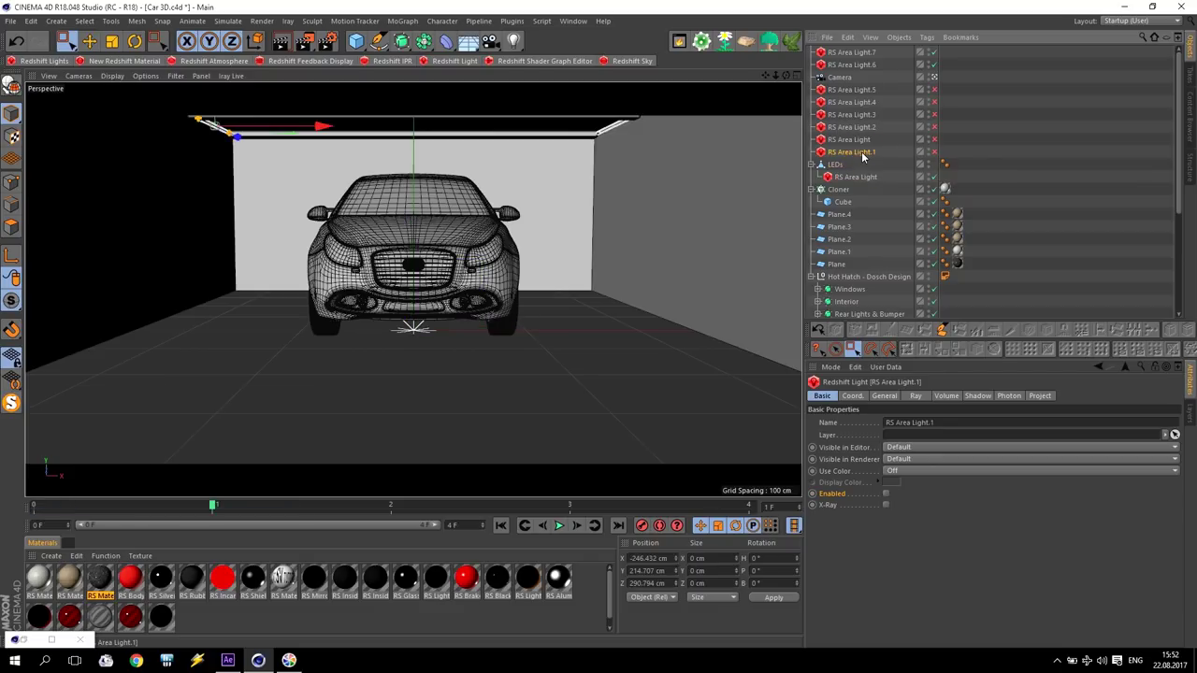
Step: Key RS Area Light.1 and its paired ceiling light off, then enabled at frame 2
left_click(849, 140, "ctrl")
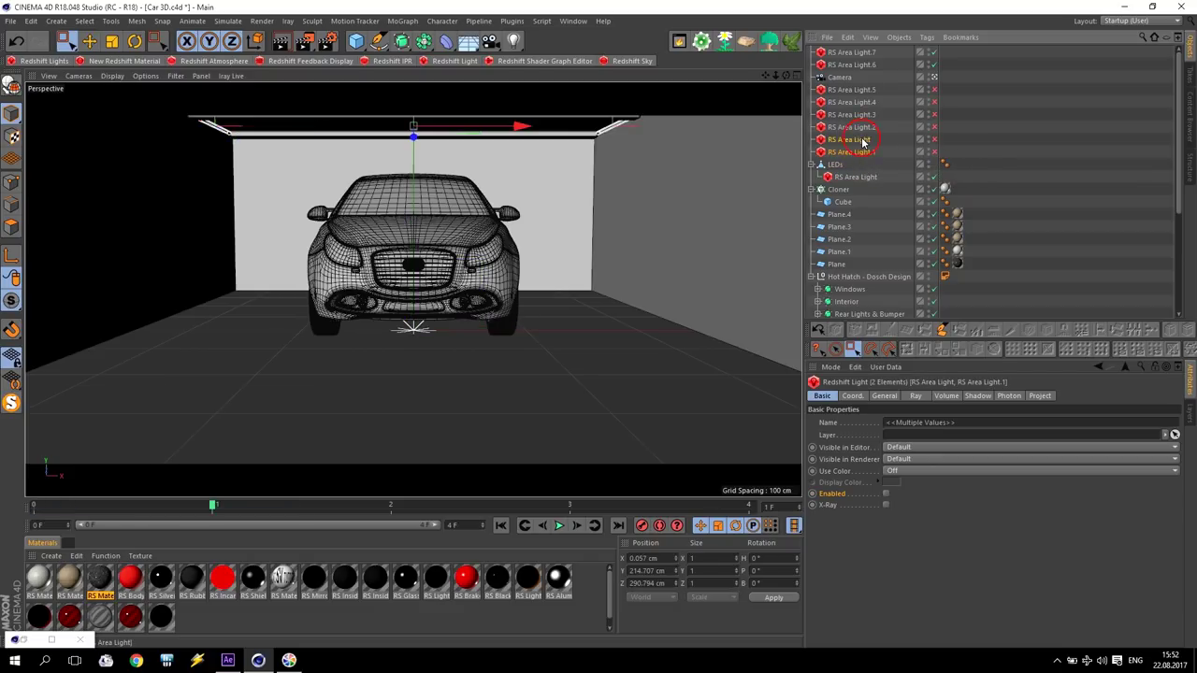
left_click(812, 494)
left_click(391, 506)
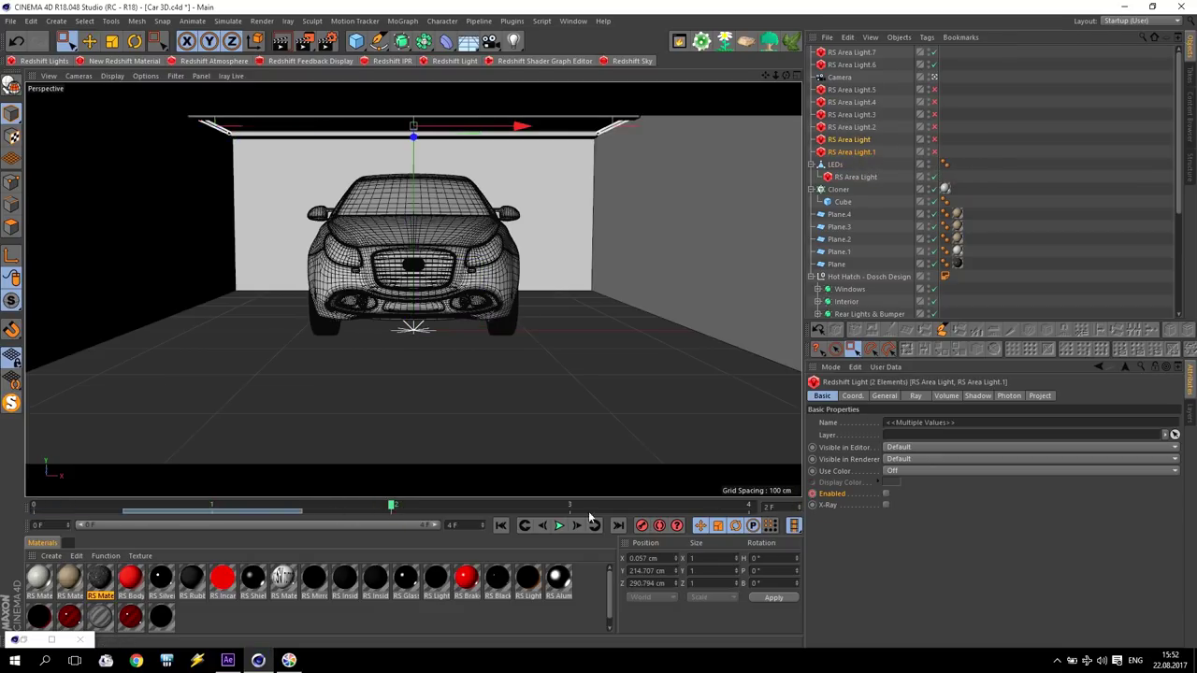
left_click(885, 494)
left_click(812, 494)
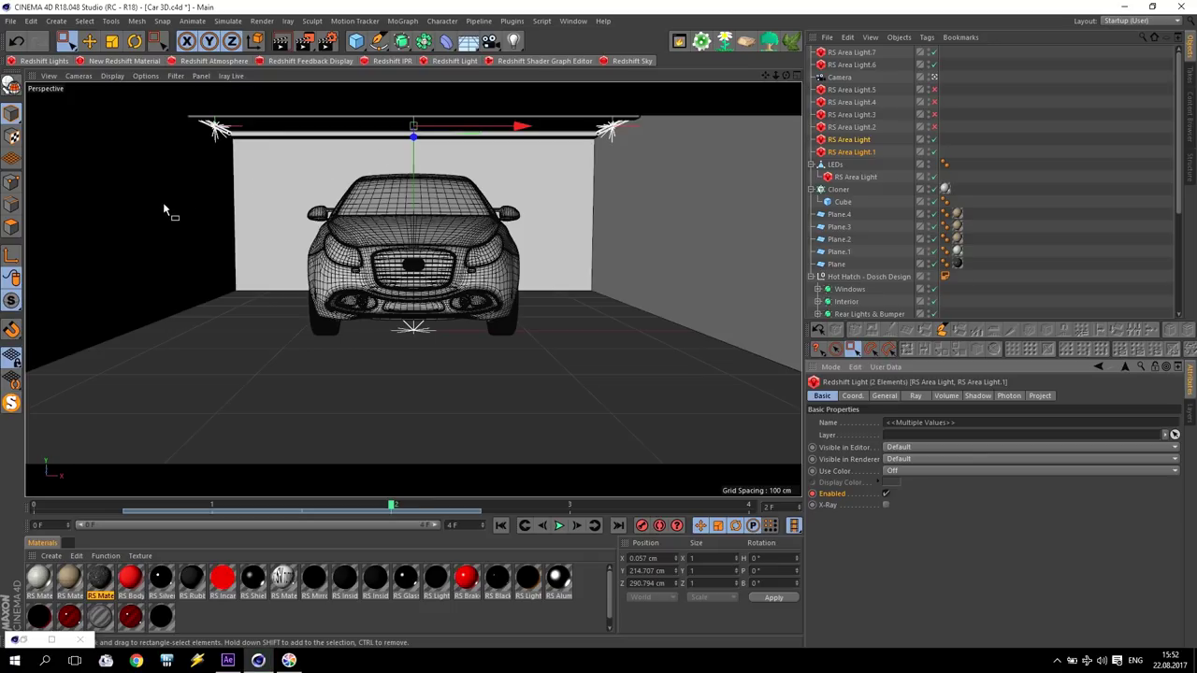
Step: Key RS Area Light.3 and RS Area Light.2 off at frame 2 and enabled at frame 3
left_click(23, 642)
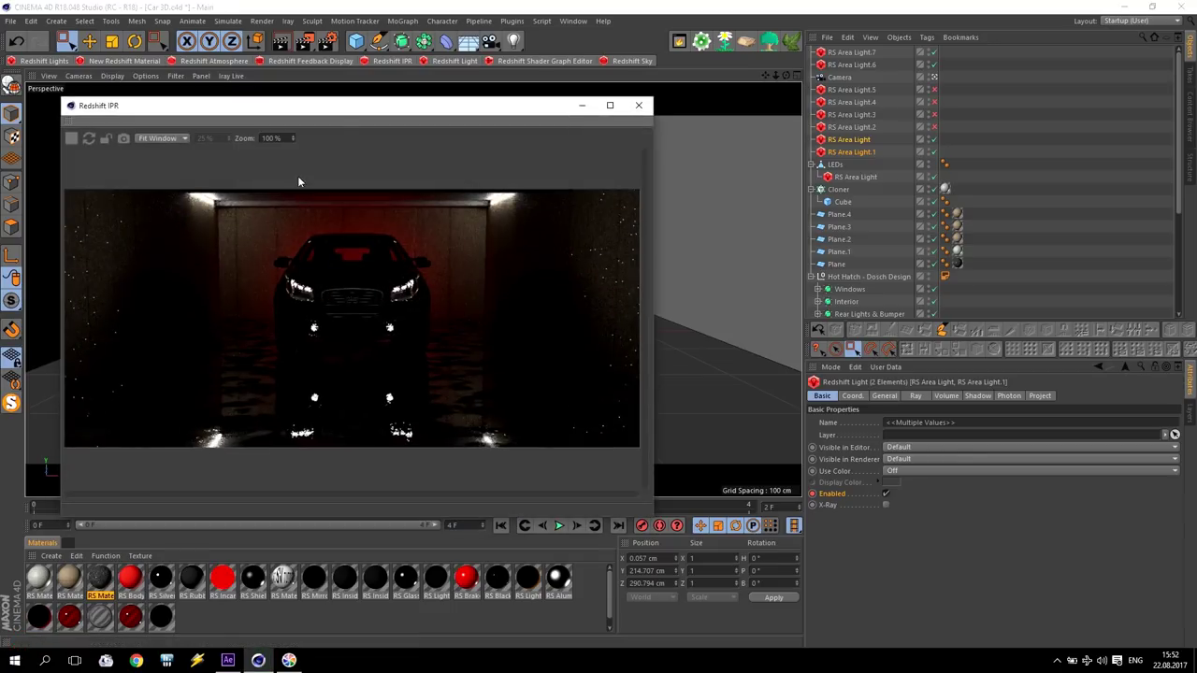
left_click_drag(345, 116, 339, 82)
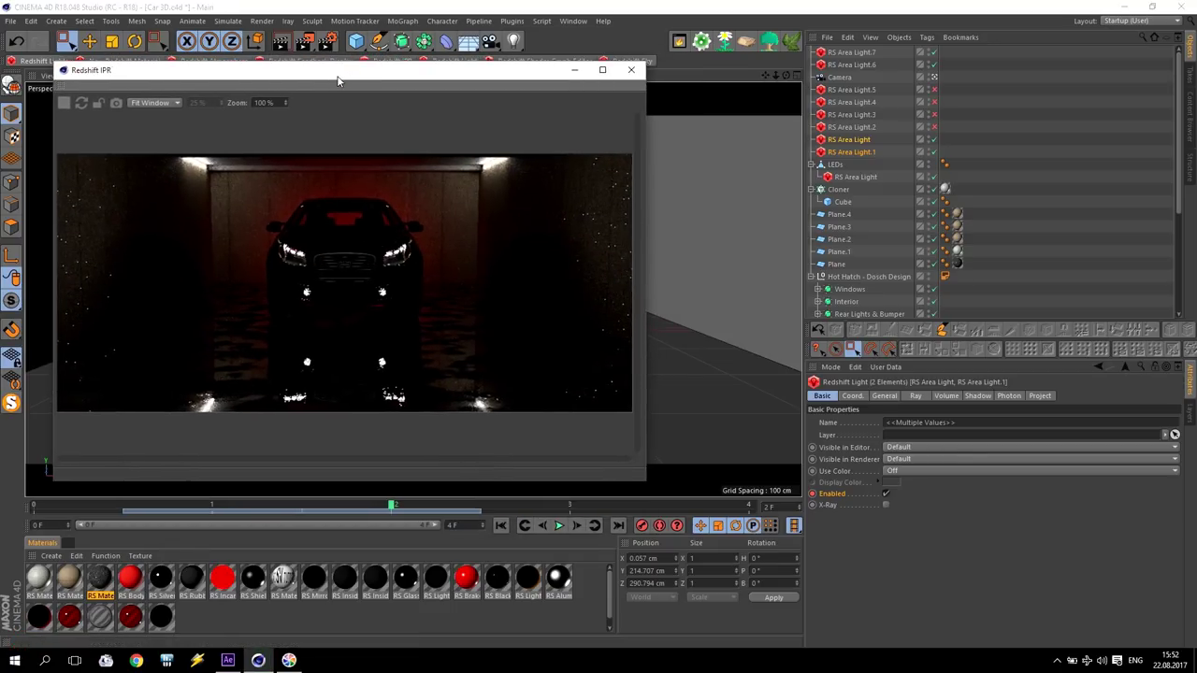
left_click(852, 126)
left_click(851, 114, "ctrl")
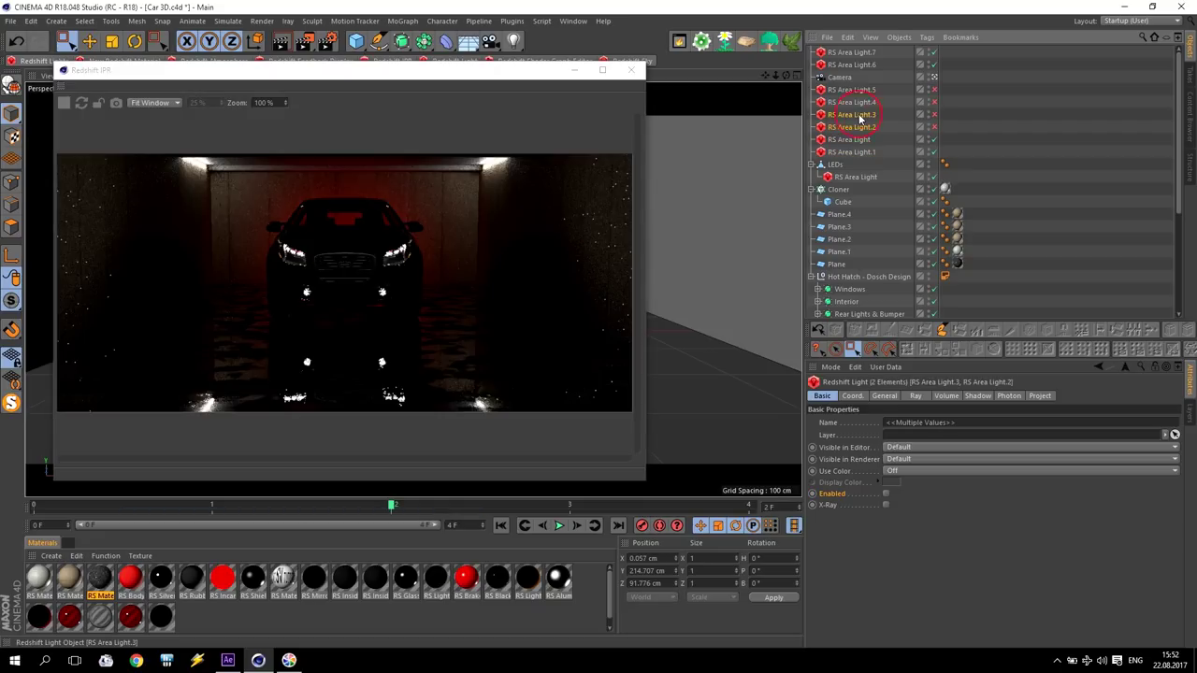
left_click(812, 493)
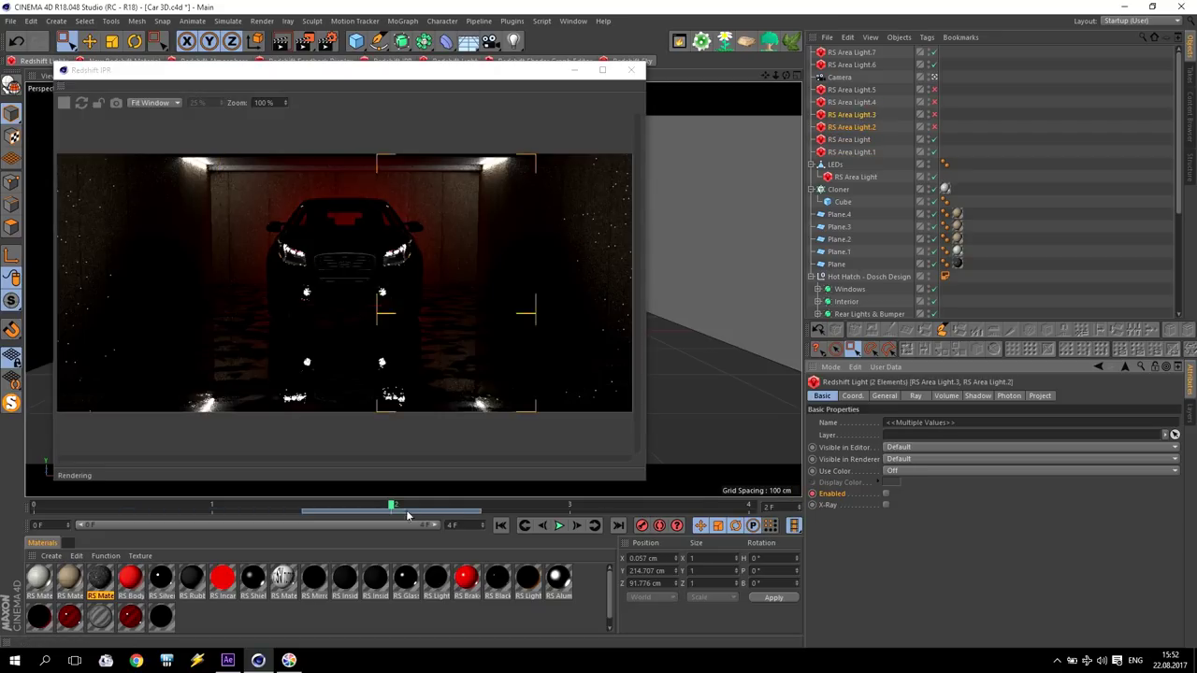
left_click(530, 506)
left_click(569, 506)
left_click(885, 493)
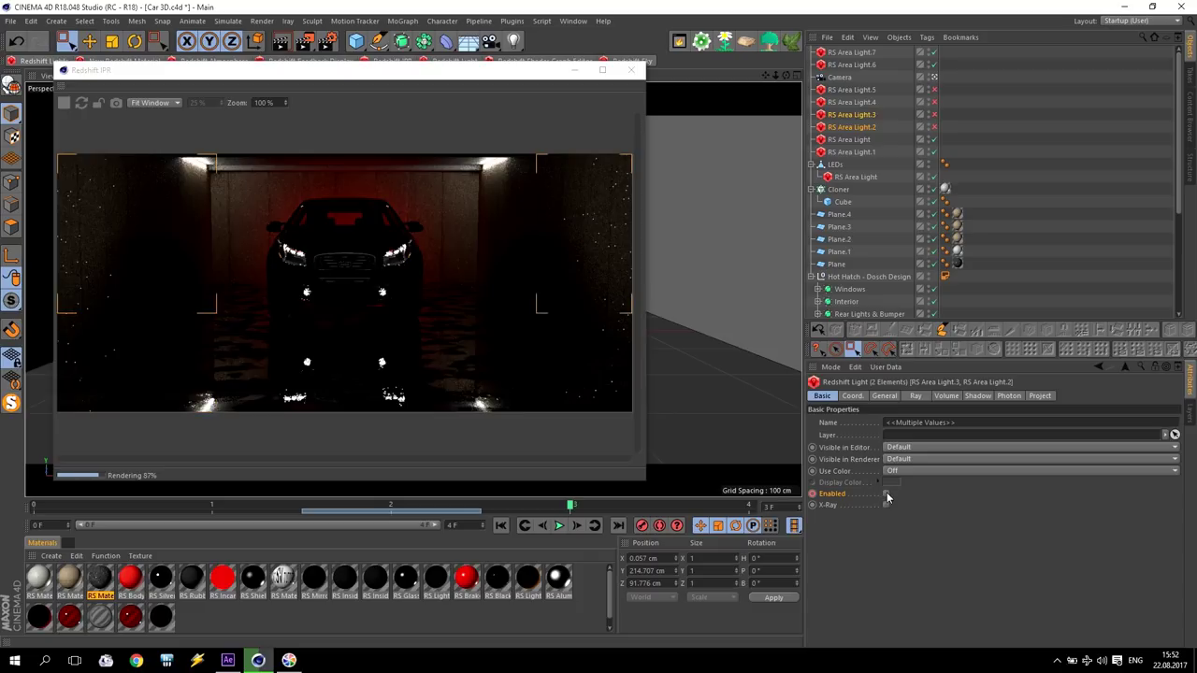
left_click(812, 493)
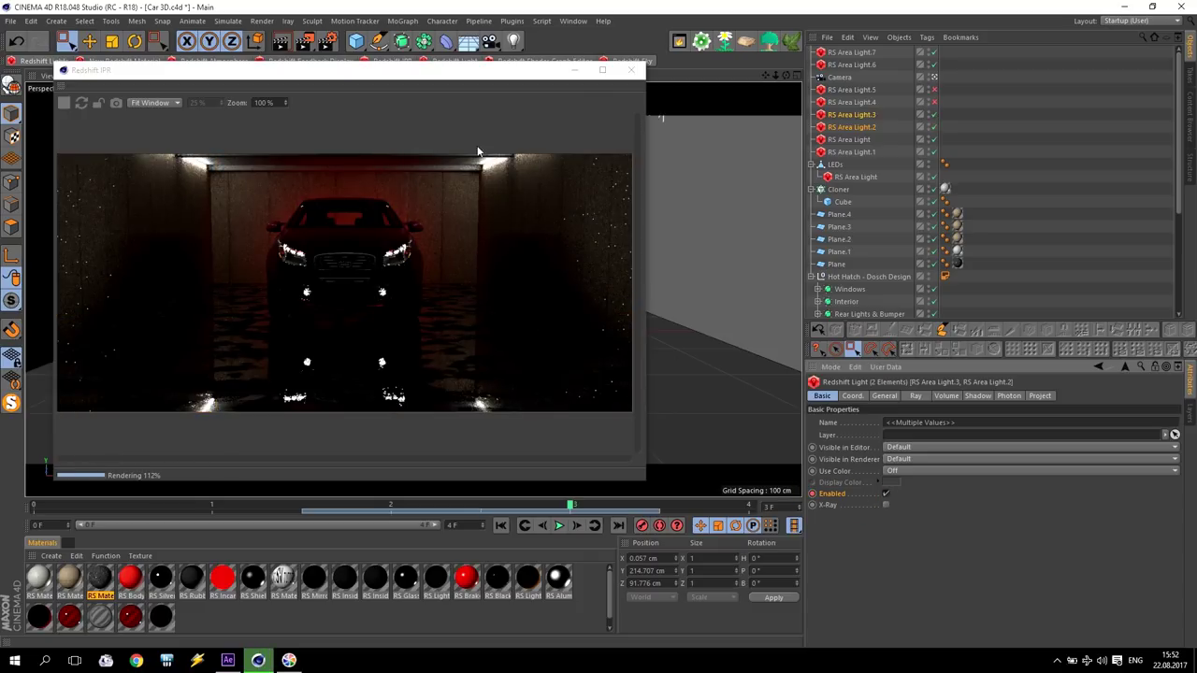
Step: Key RS Area Light.5 and RS Area Light.4 enabled at frame 4, then close the IPR
left_click(866, 103)
left_click(851, 90, "ctrl")
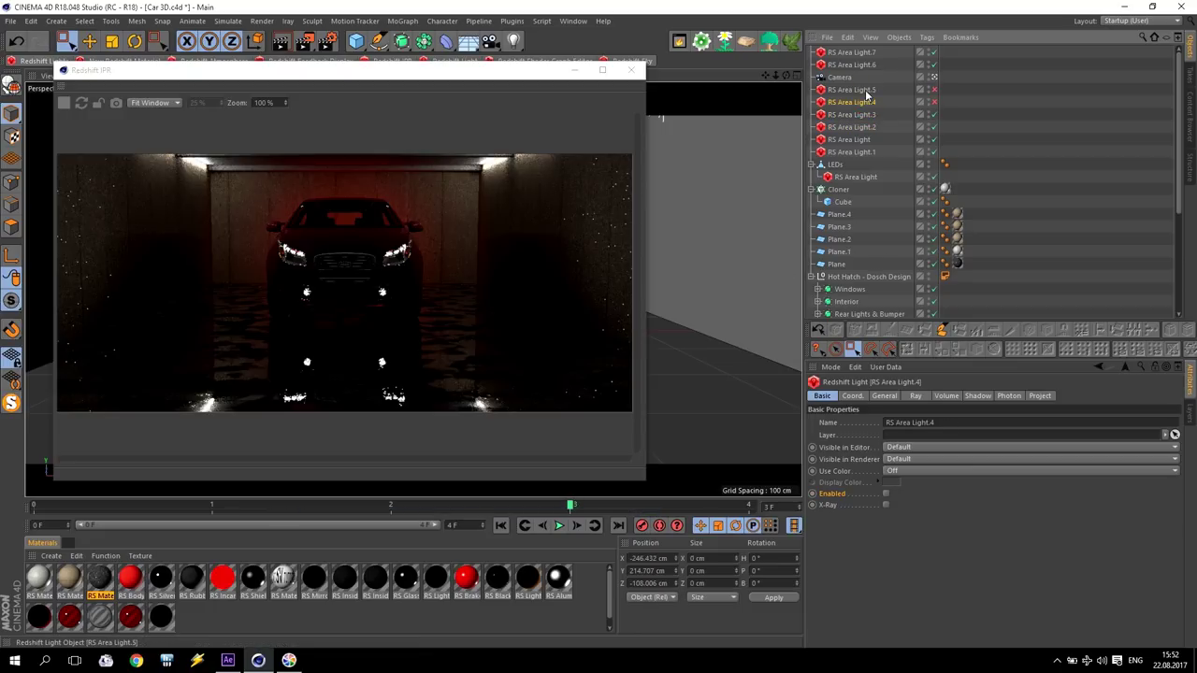
left_click(813, 493, "ctrl")
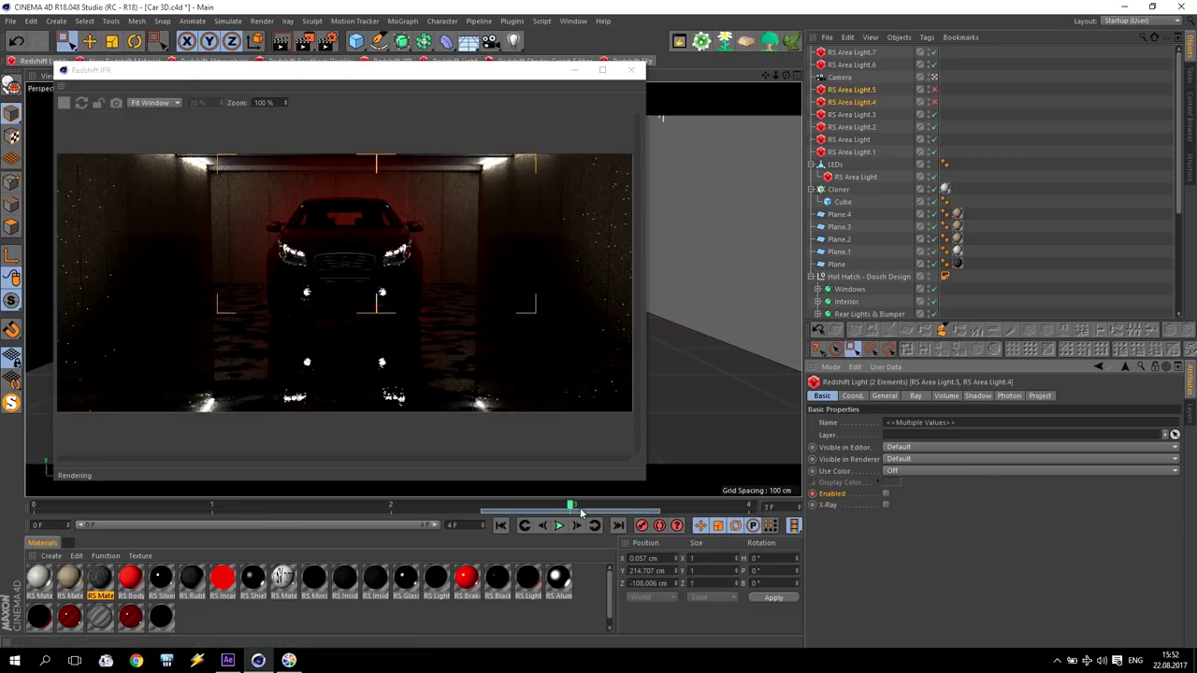
key("g")
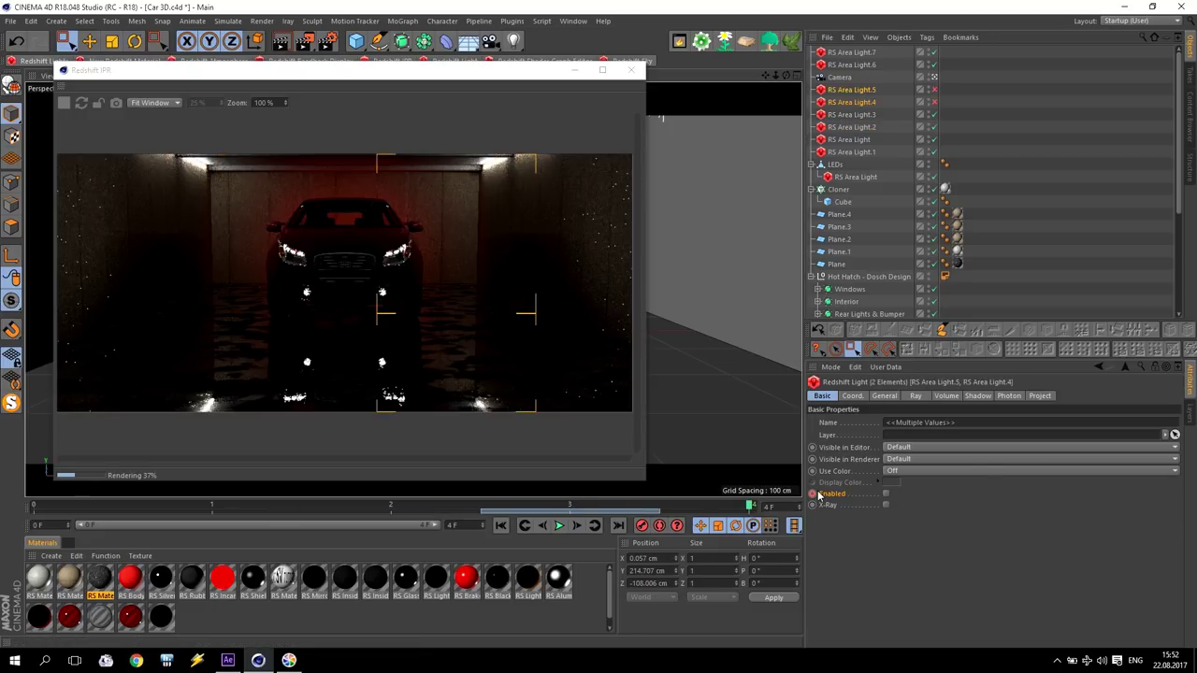
left_click(885, 494)
left_click(812, 493, "ctrl")
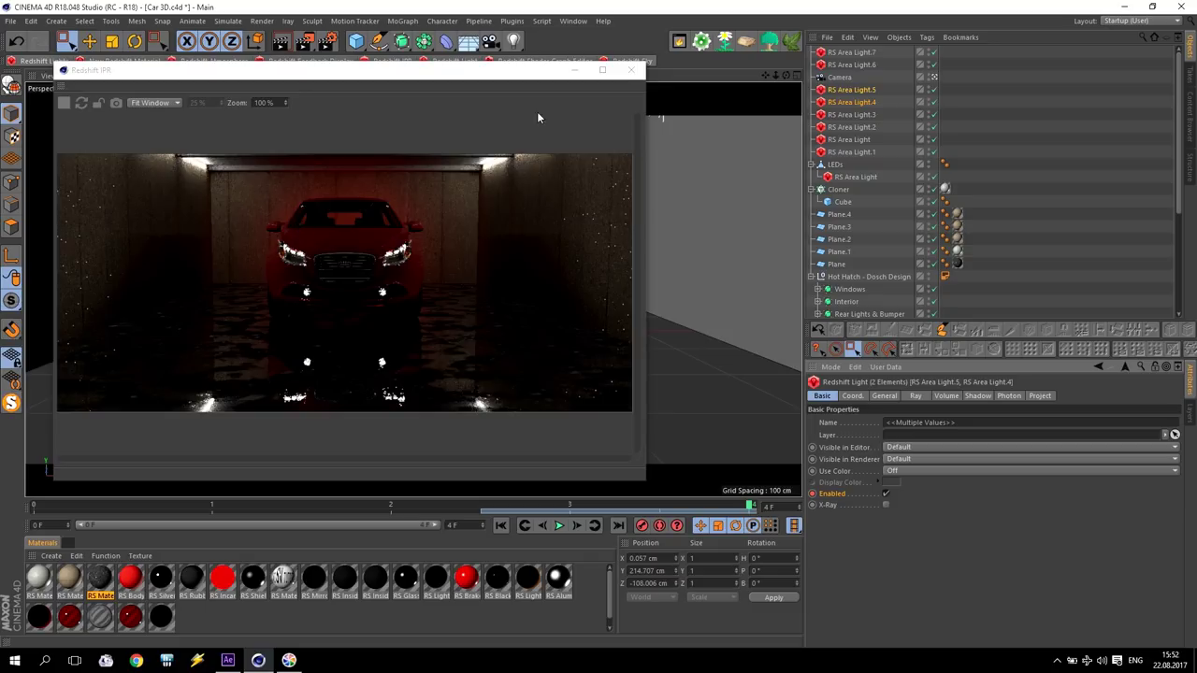
left_click(632, 70)
Step: Set the Redshift Primary GI Engine to Irradiance Cache in the render settings
left_click(324, 42)
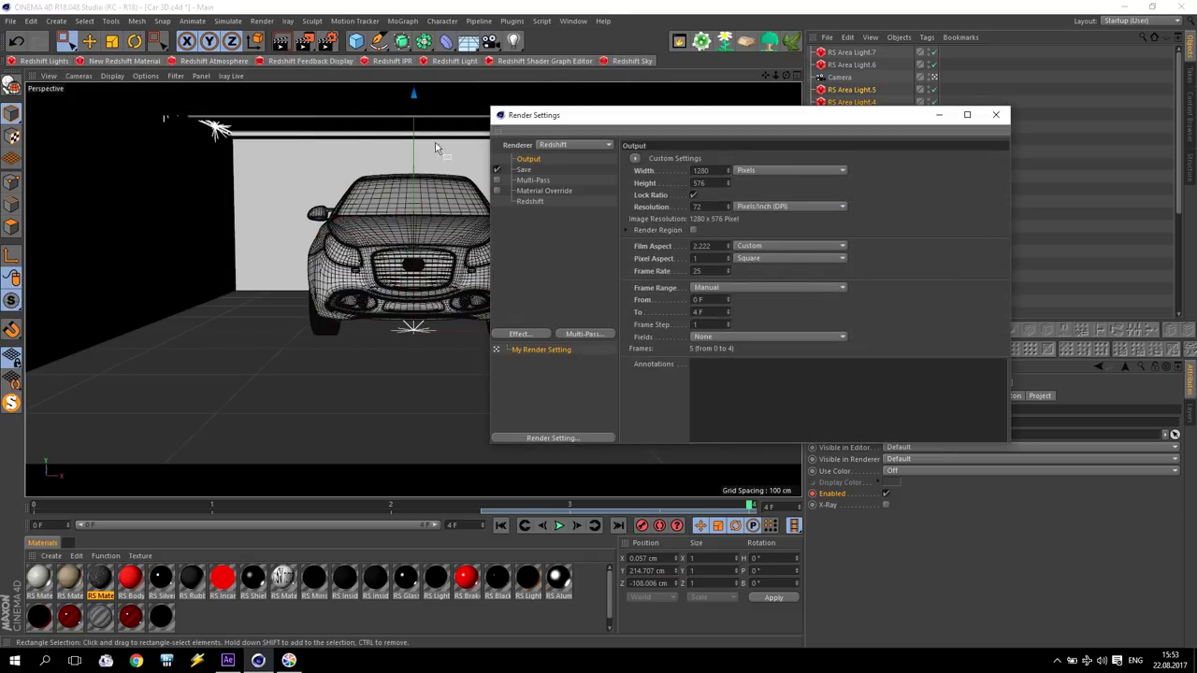
left_click(527, 201)
left_click(787, 160)
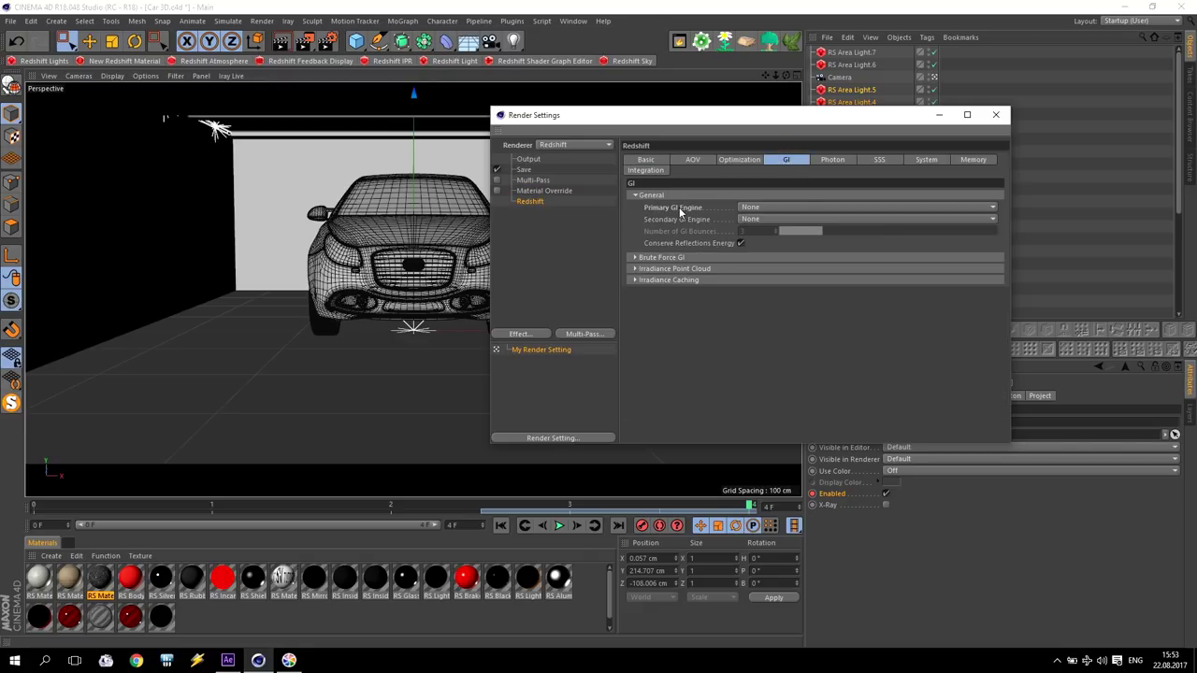
left_click(757, 207)
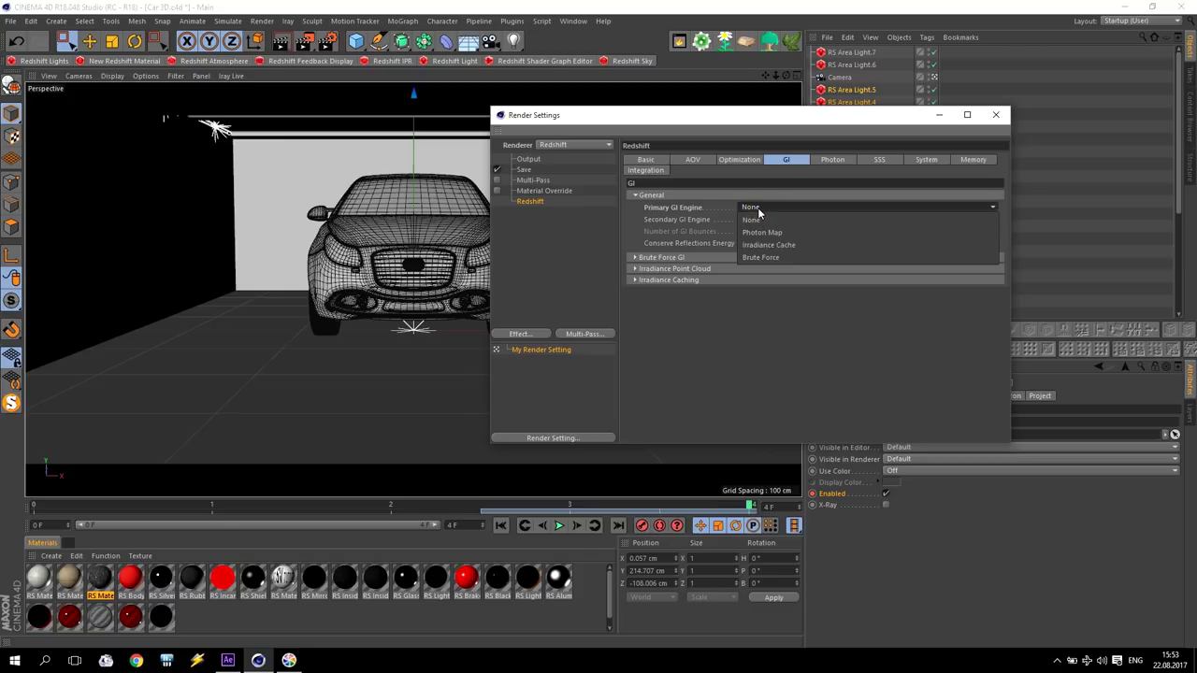
left_click(804, 246)
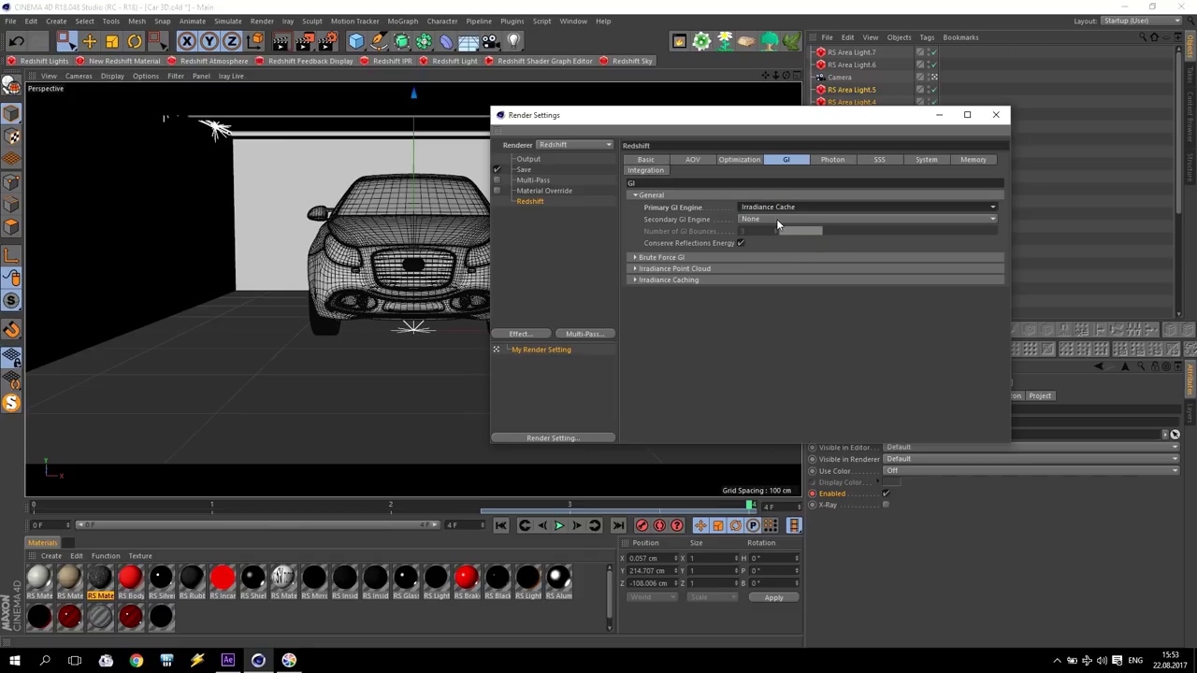
left_click(994, 115)
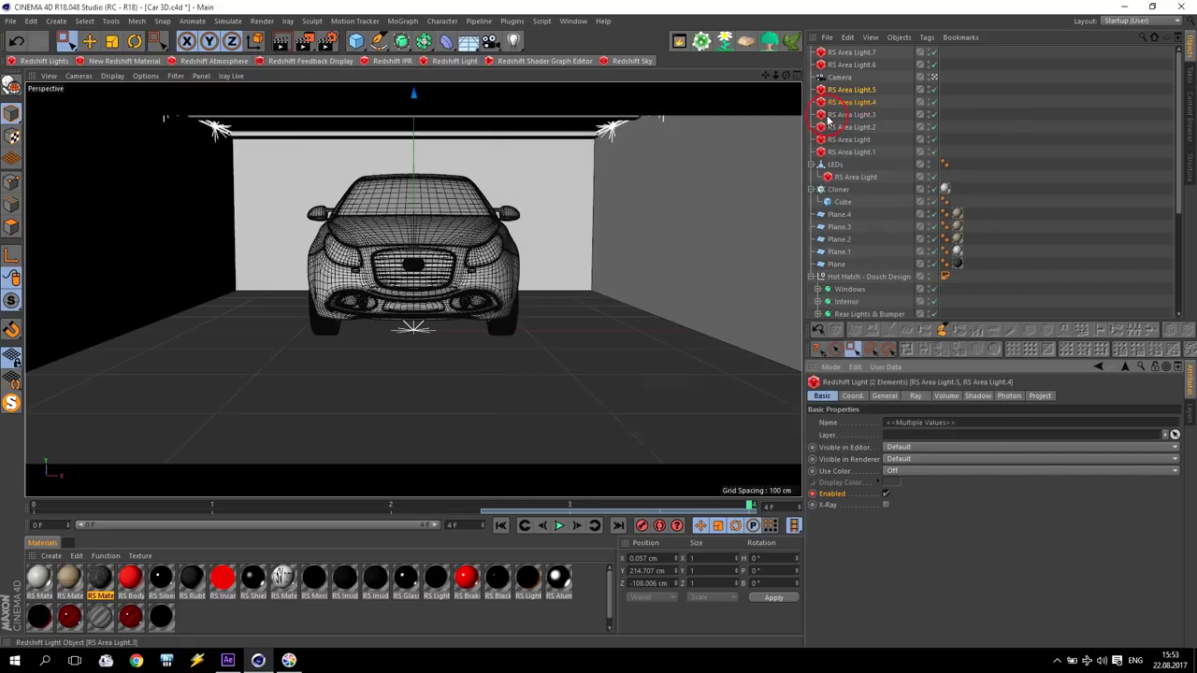
Step: Limit the output Frame Range to Current Frame and render frame 4 to the Picture Viewer
left_click(327, 40)
left_click(530, 159)
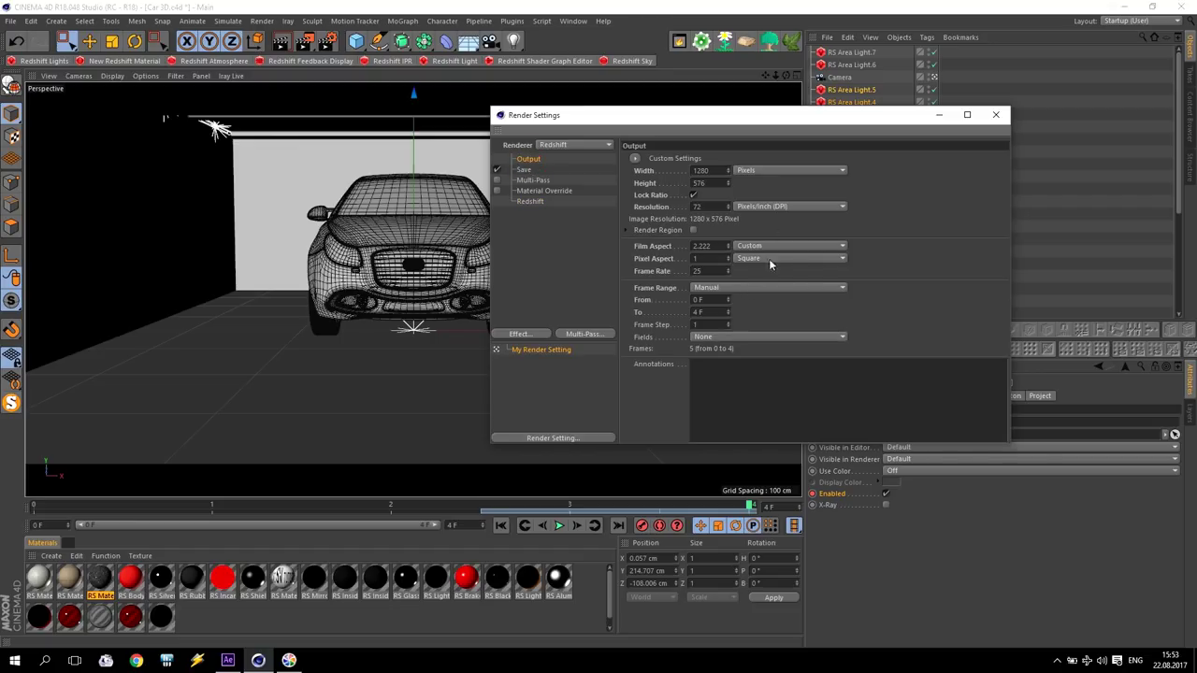
left_click(748, 288)
left_click(742, 314)
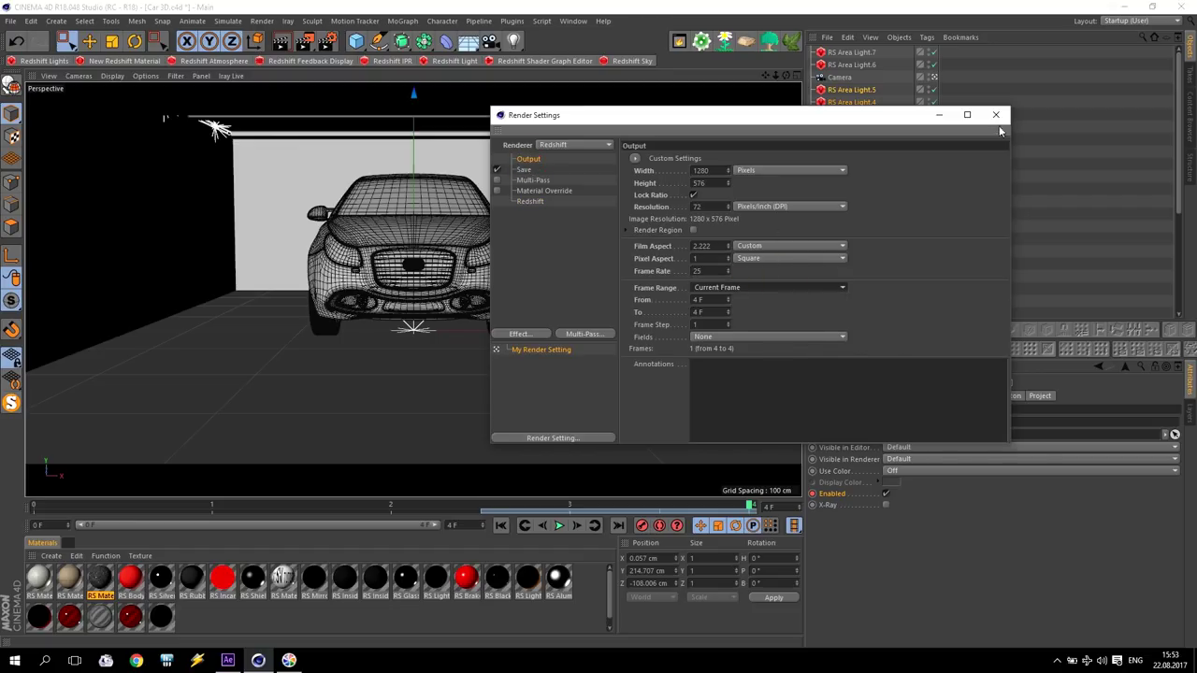
left_click(996, 115)
left_click(305, 40)
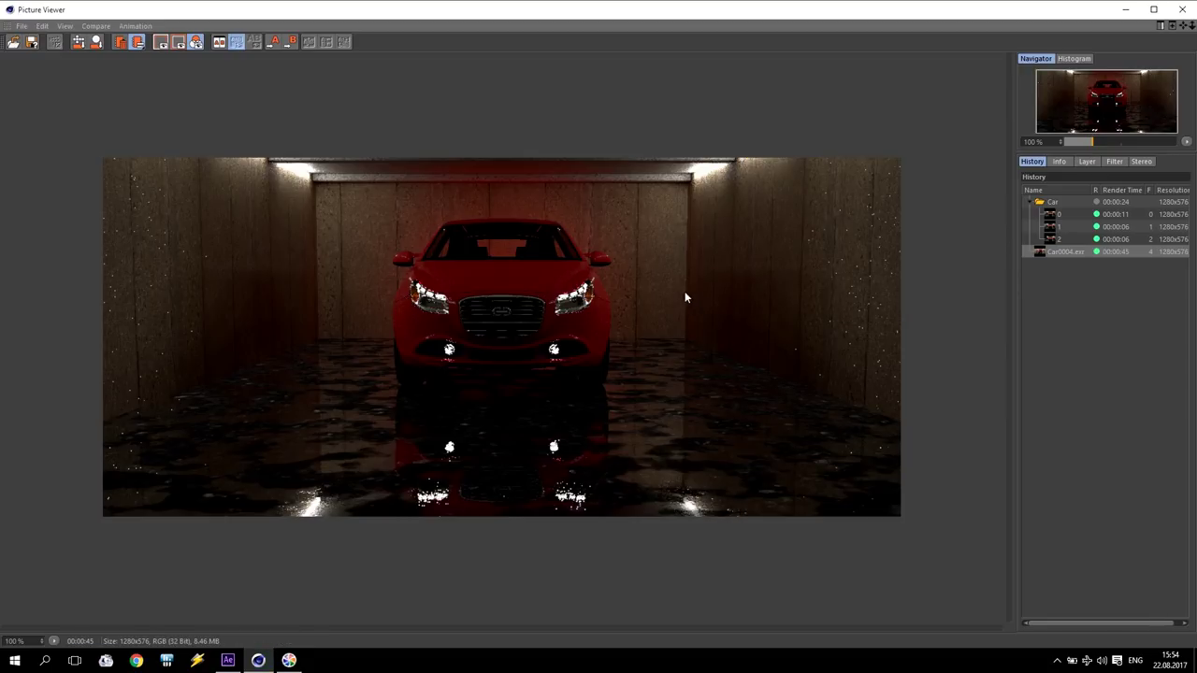
Step: Close the Picture Viewer showing the finished still and reopen the Render Settings
left_click(1182, 11)
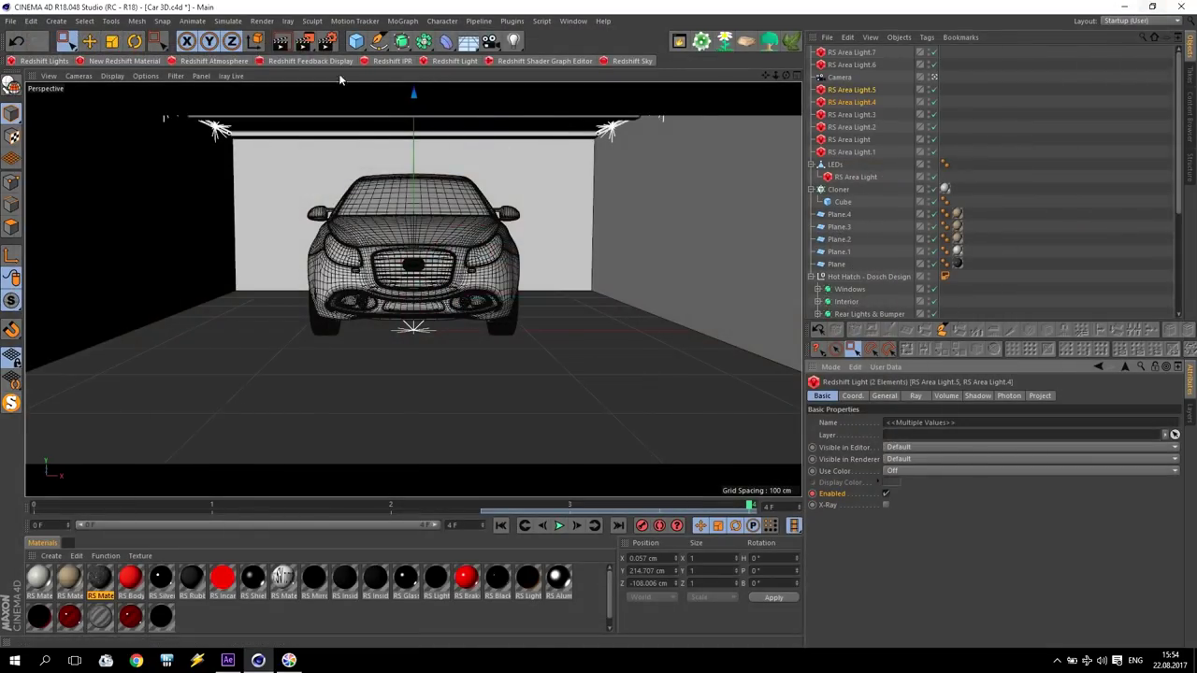
left_click(326, 41)
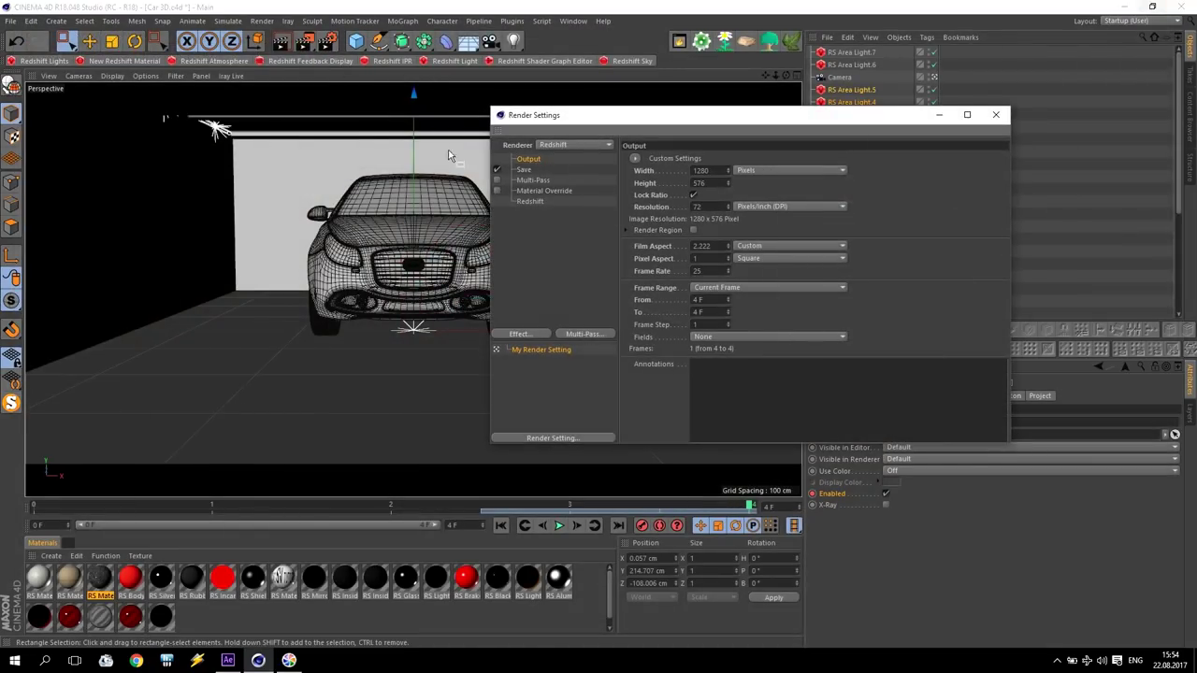
Step: Set the output to 1920 × 864 with All Frames 0–4, keeping OpenEXR as the save format
double_click(716, 170)
type("19")
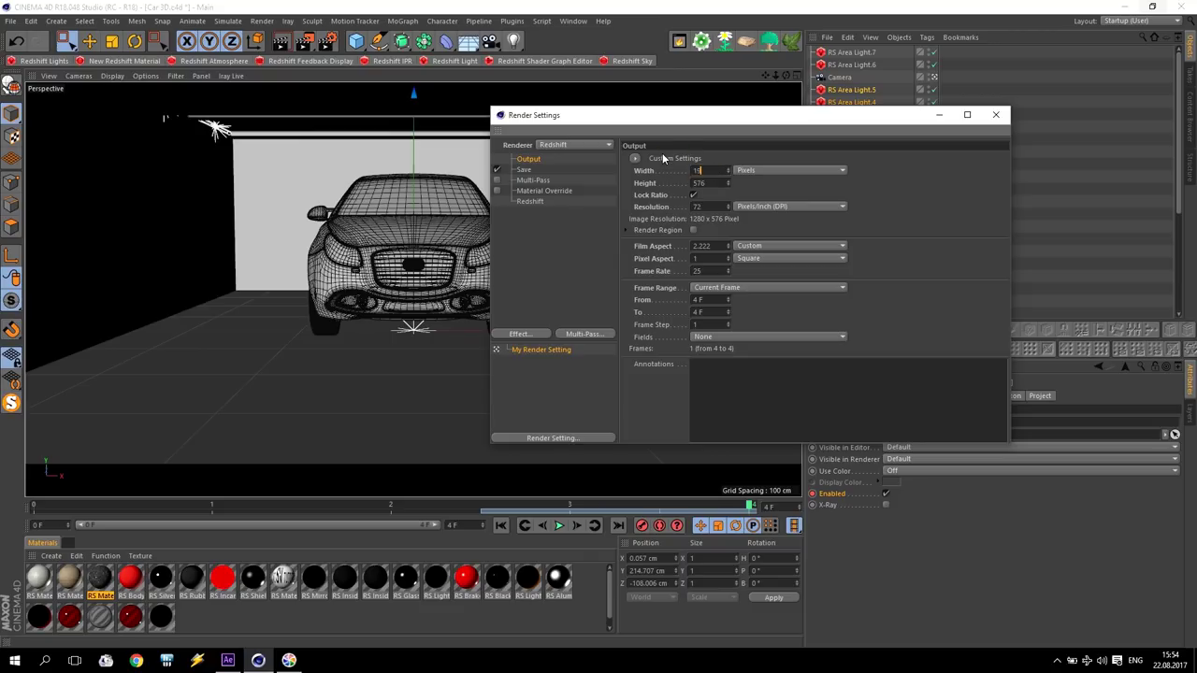
type("20")
key("Return")
double_click(717, 183)
left_click(720, 289)
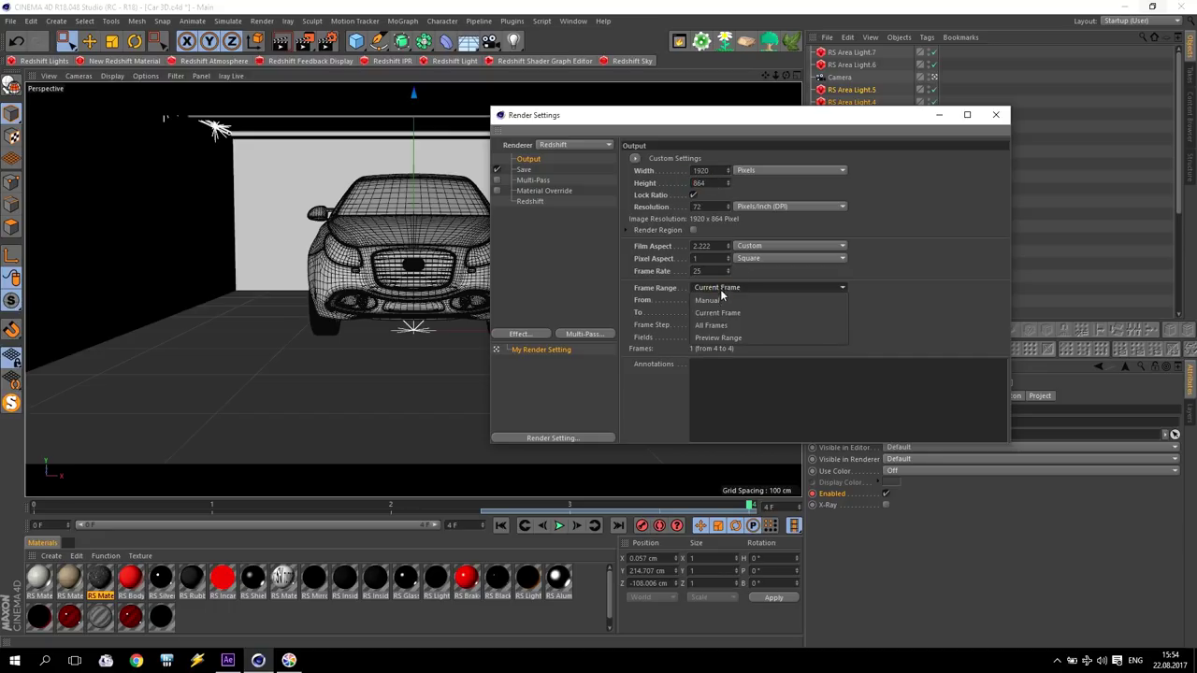
left_click(732, 326)
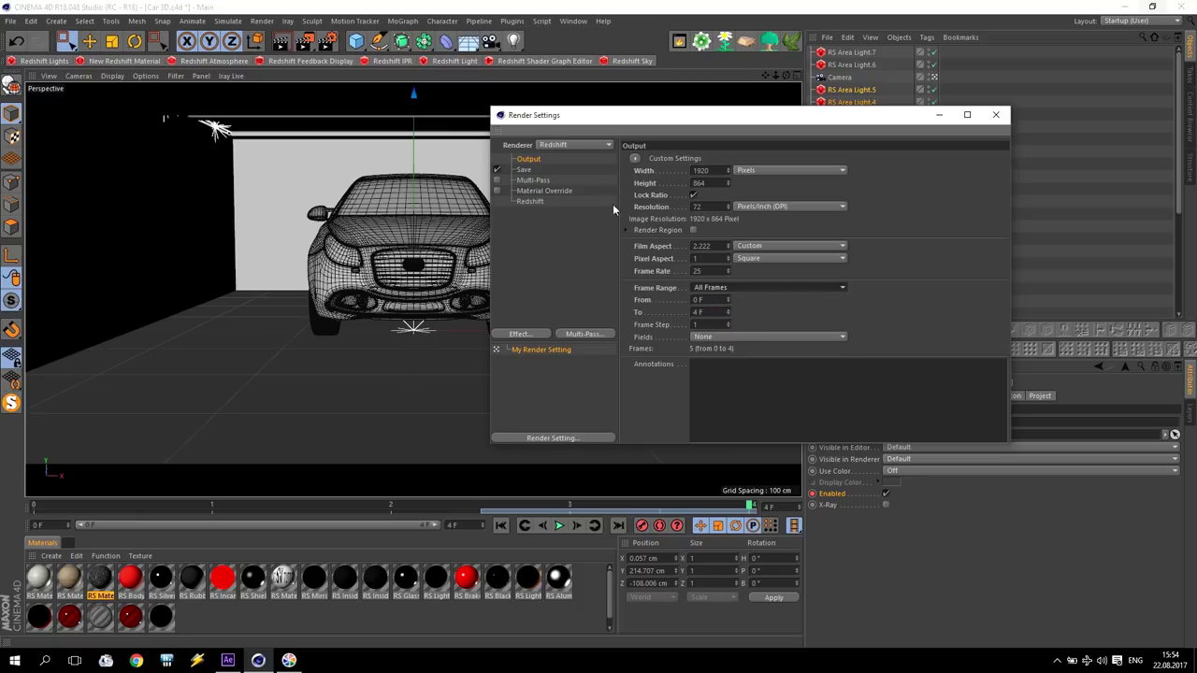
left_click(526, 170)
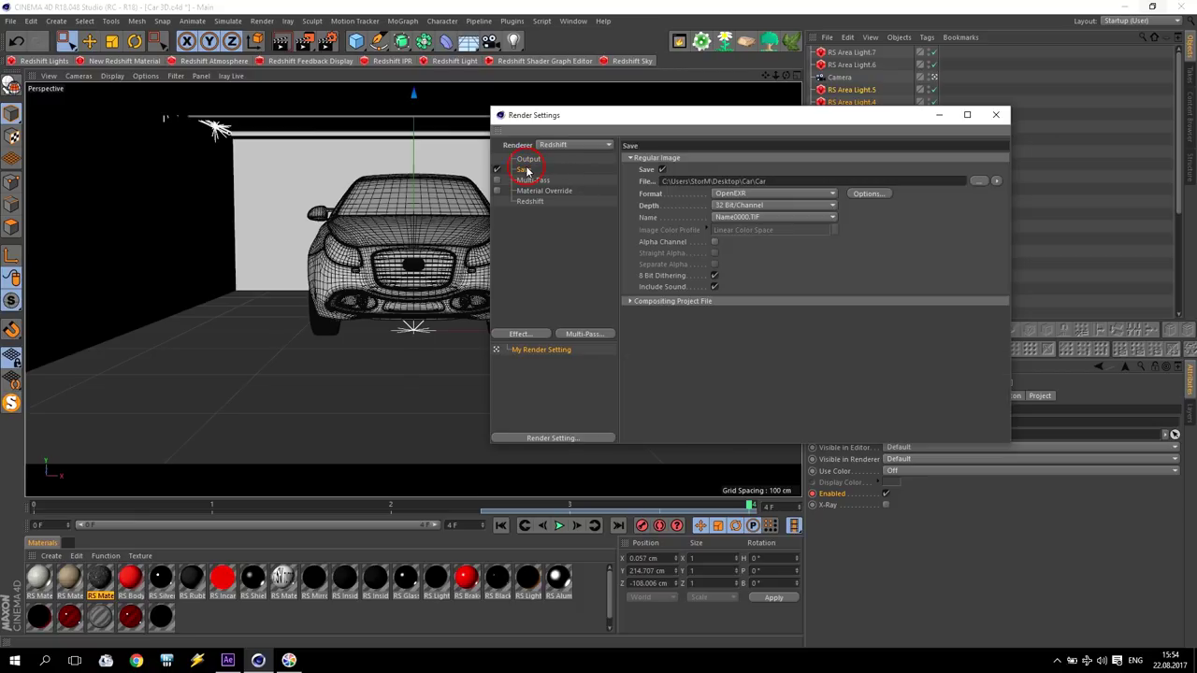
left_click(740, 195)
left_click(744, 193)
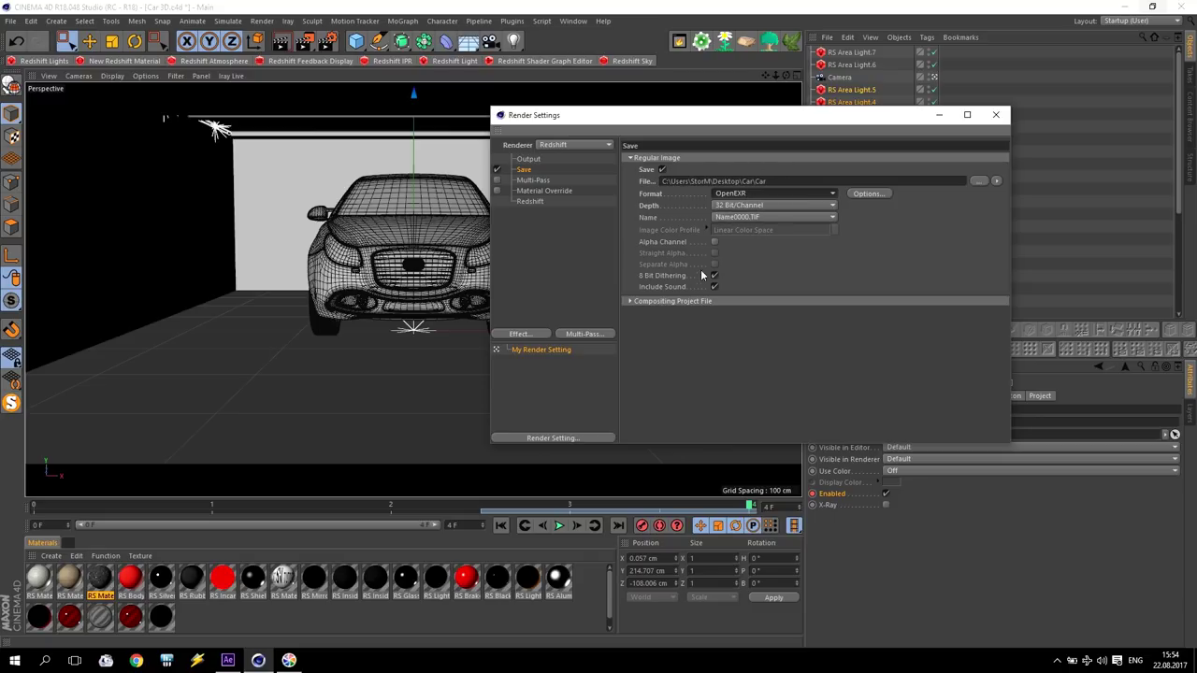
Step: Set Redshift Samples Min and Samples Max to 512 each, then close the render settings
left_click(529, 202)
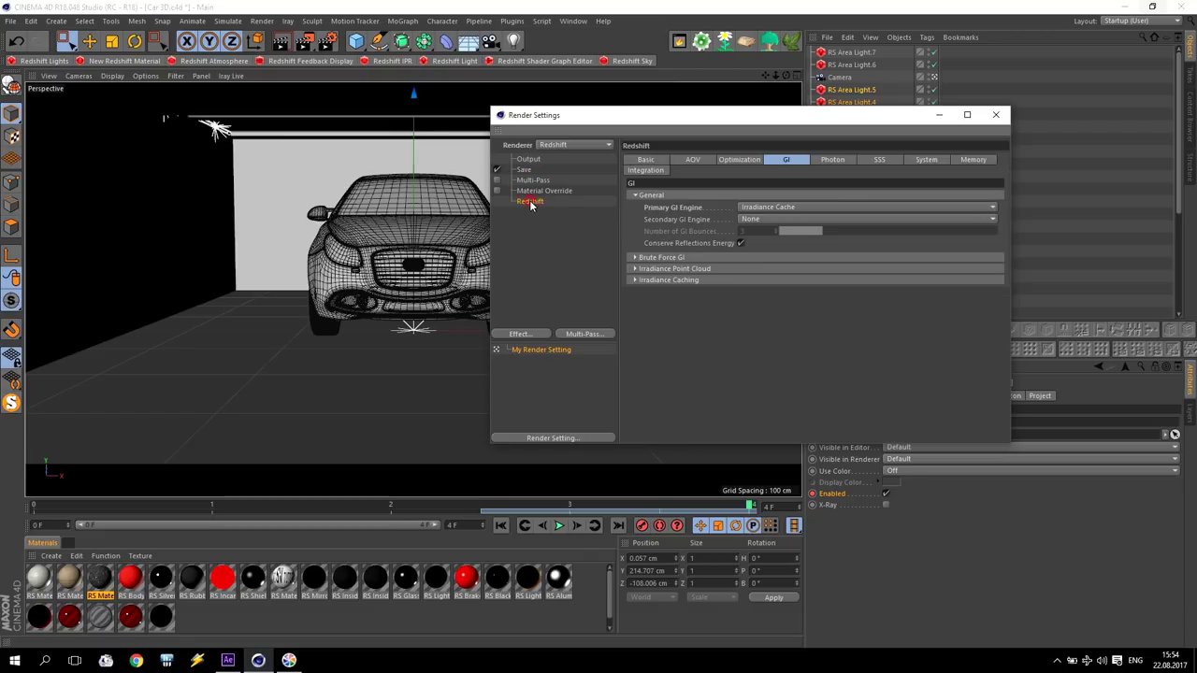
left_click(646, 159)
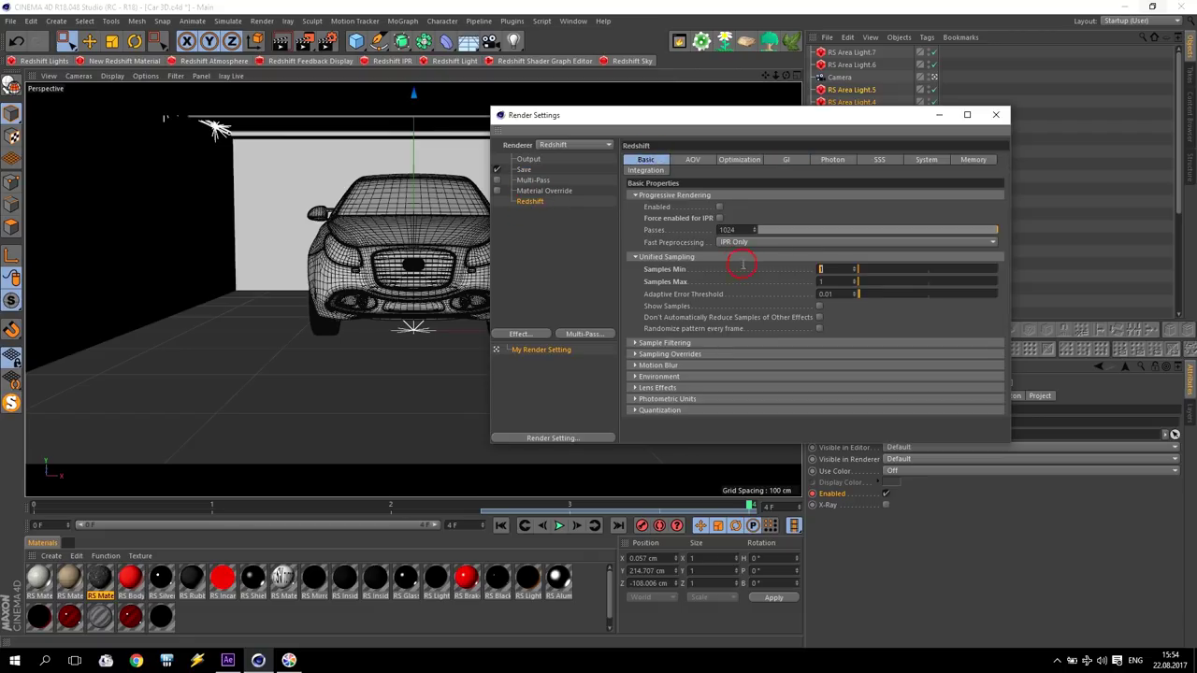
key("Tab")
type("512")
key("Return")
double_click(813, 269)
type("512")
key("Return")
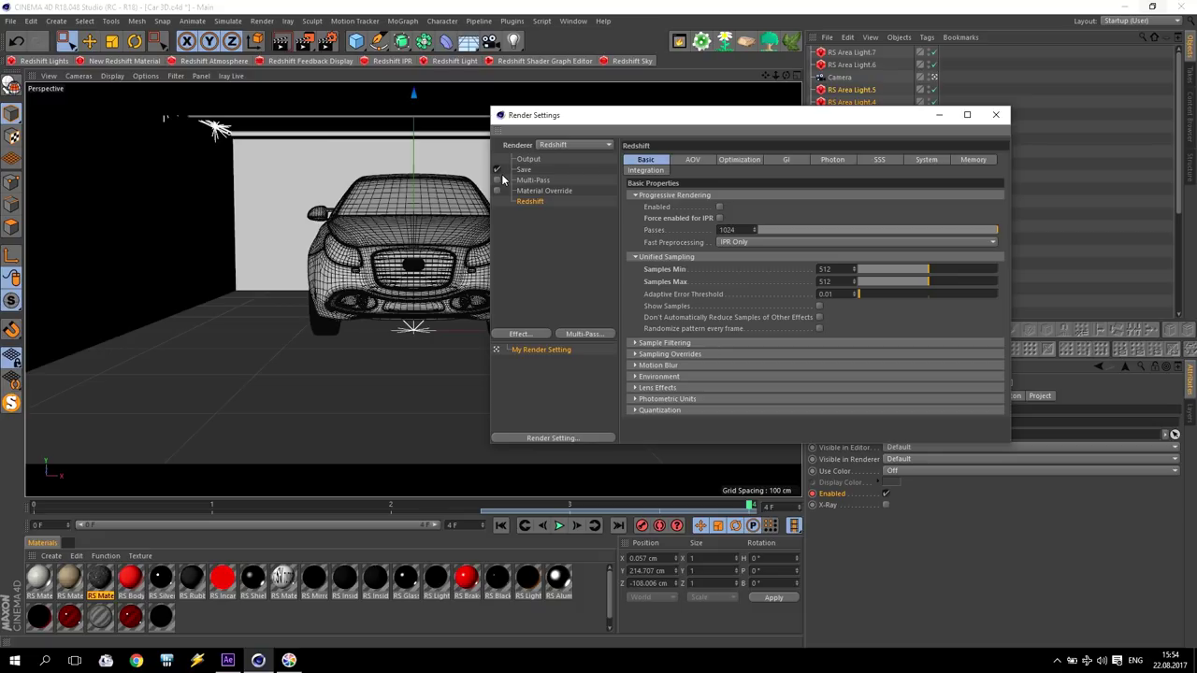
left_click(995, 115)
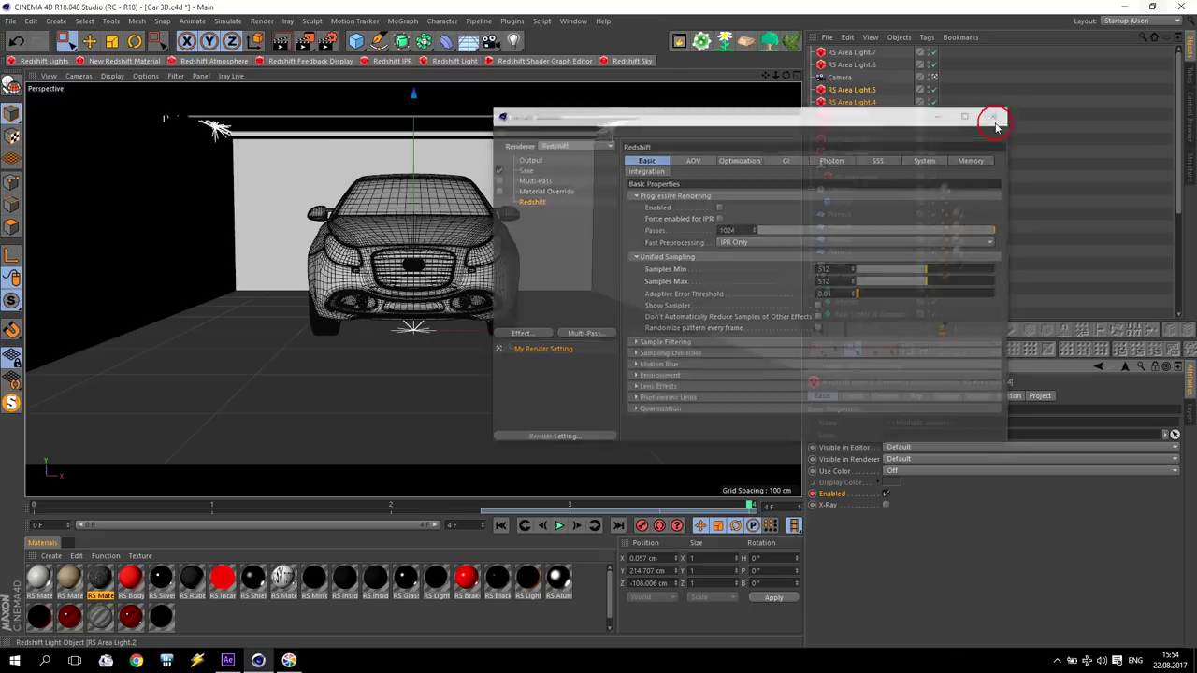
Step: Add a Redshift Camera tag to the camera and enable Bokeh
left_click(840, 78)
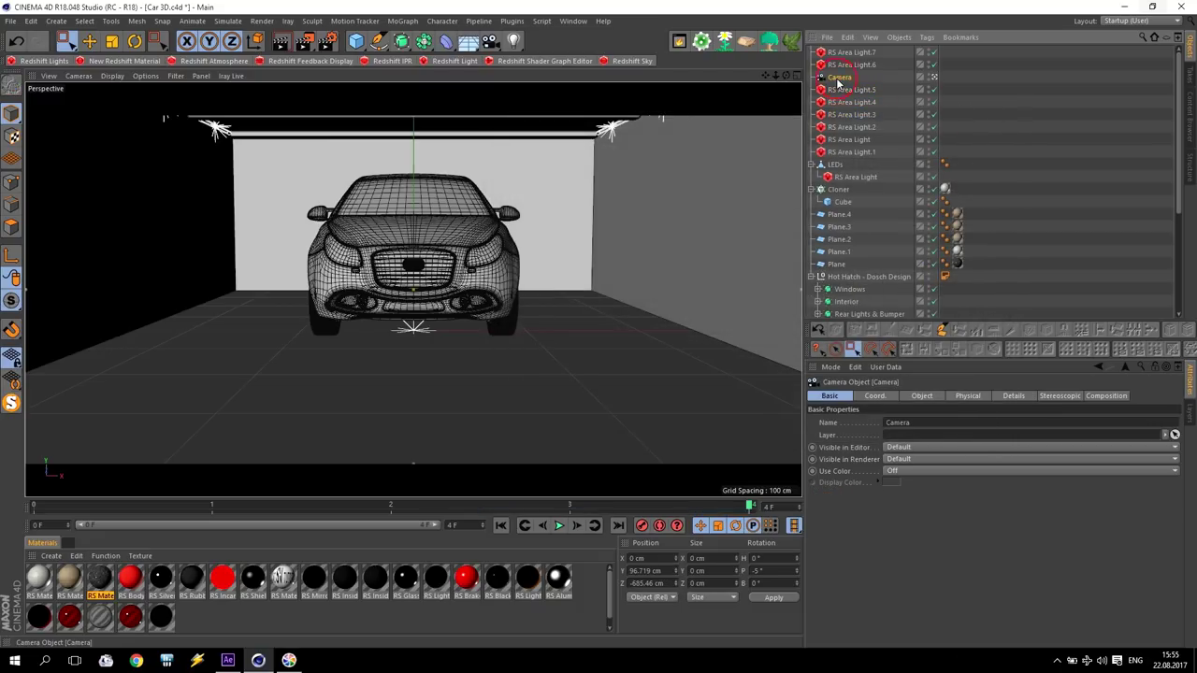
left_click(926, 38)
mouse_move(982, 169)
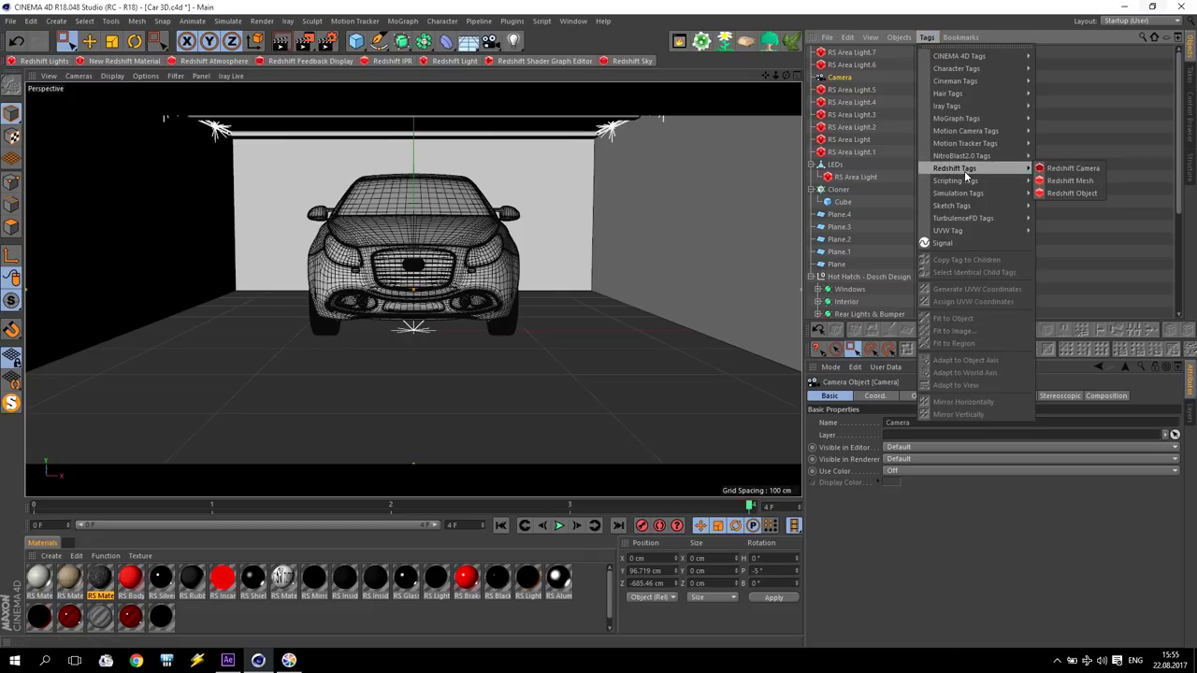
left_click(1072, 170)
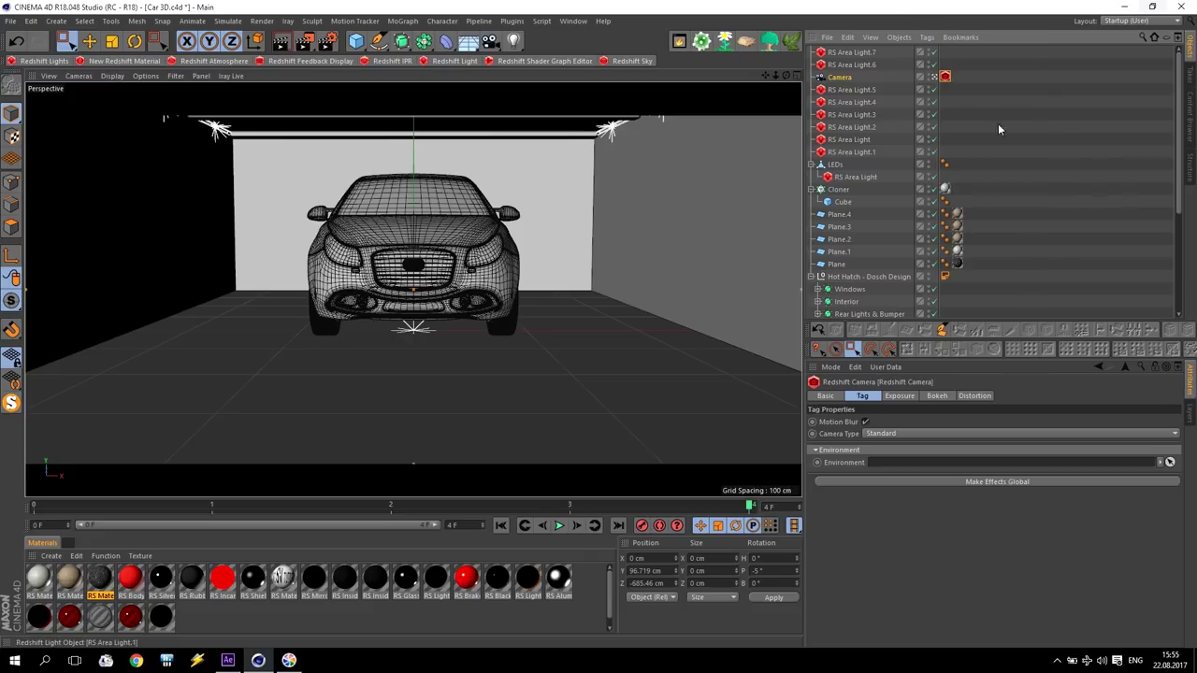
left_click(938, 397)
left_click(851, 421)
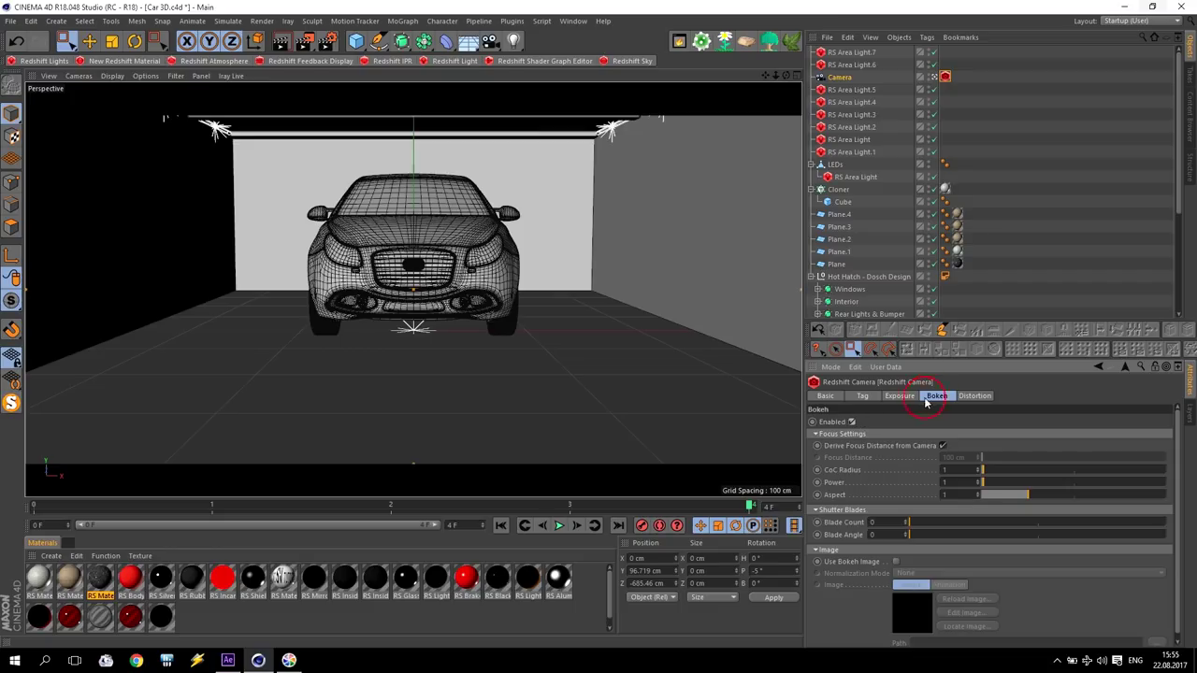
Step: Set the camera's focus distance on the car's hood, then minimise Cinema 4D
left_click(840, 77)
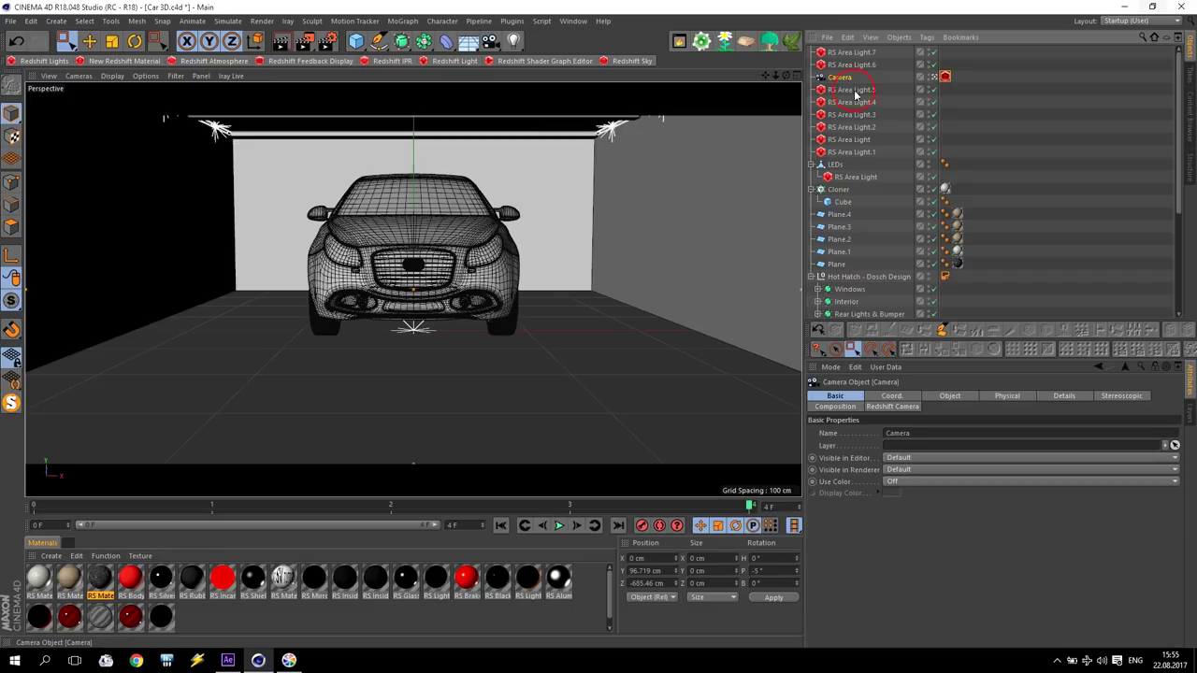
left_click(949, 396)
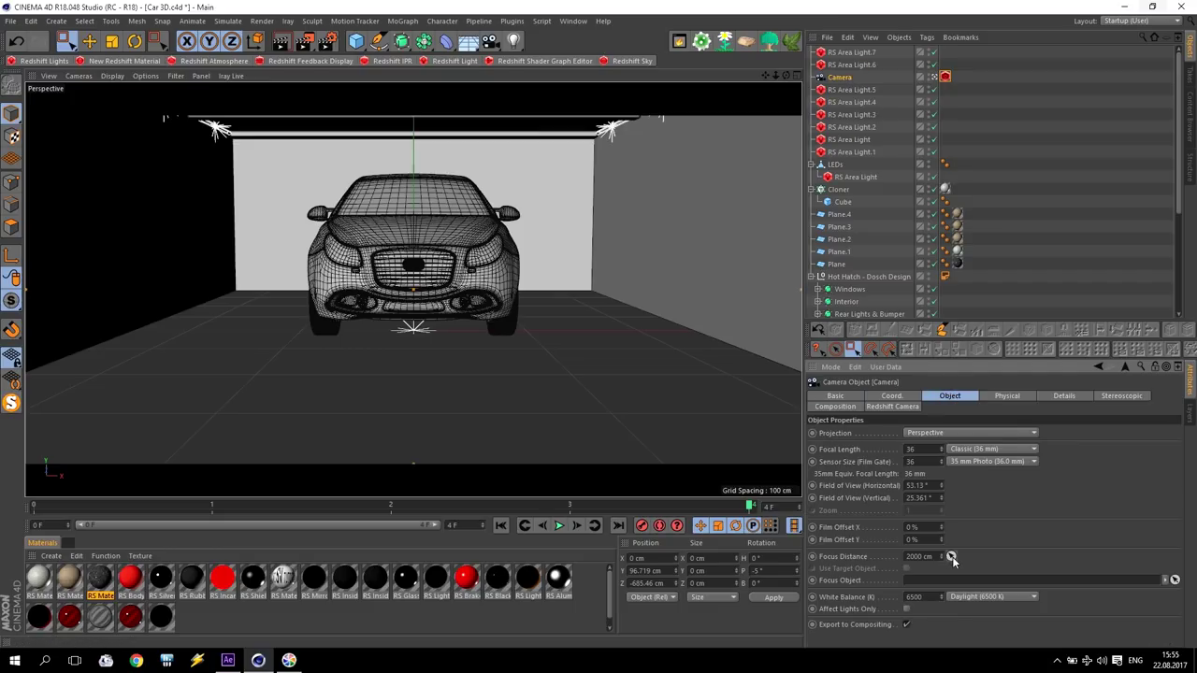
left_click(412, 219)
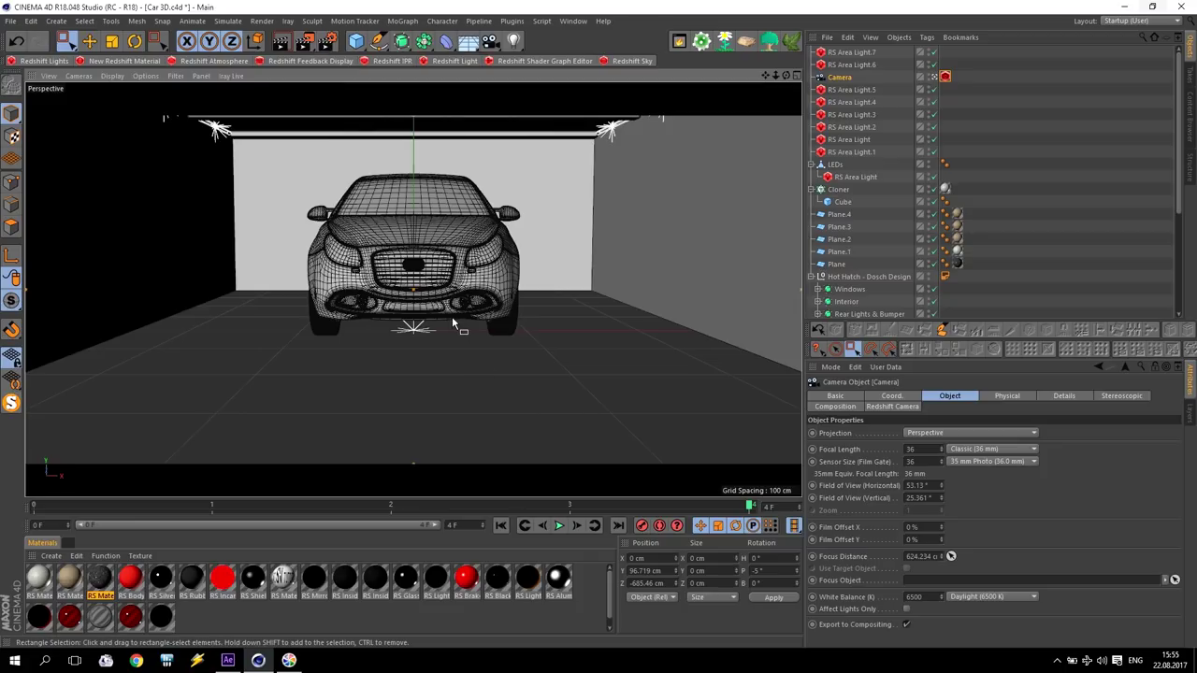
left_click(1124, 7)
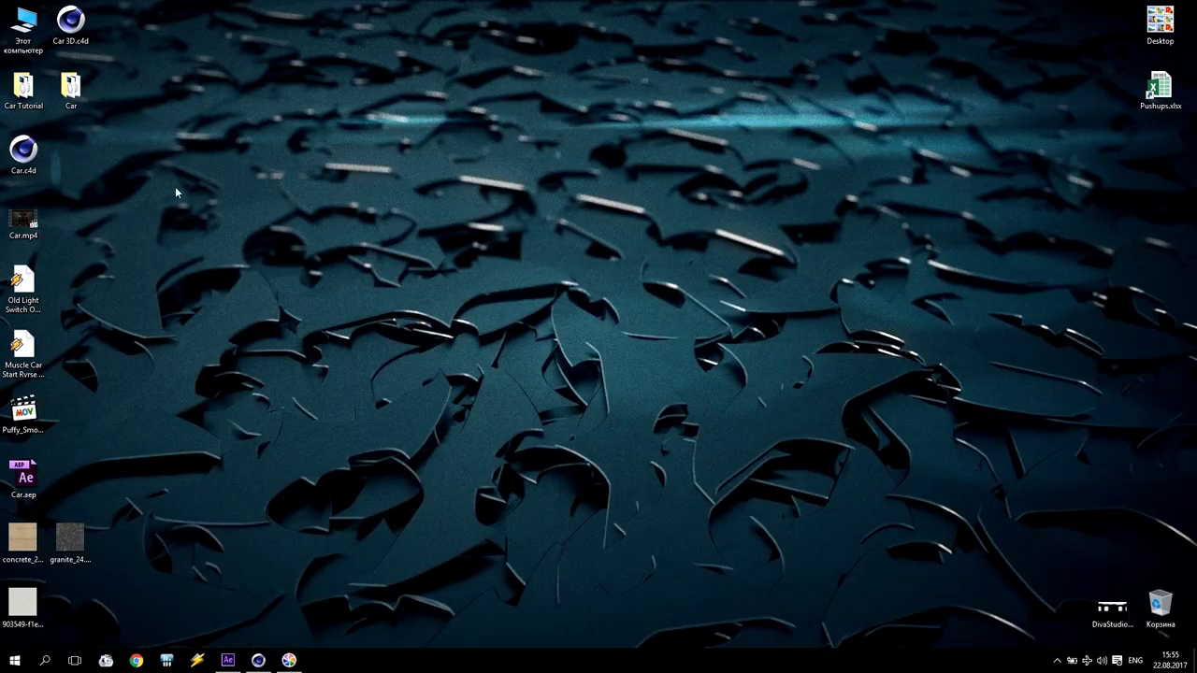
Step: Play Car.mp4 fullscreen, skip ahead through it and pause around 00:11
double_click(24, 222)
double_click(541, 352)
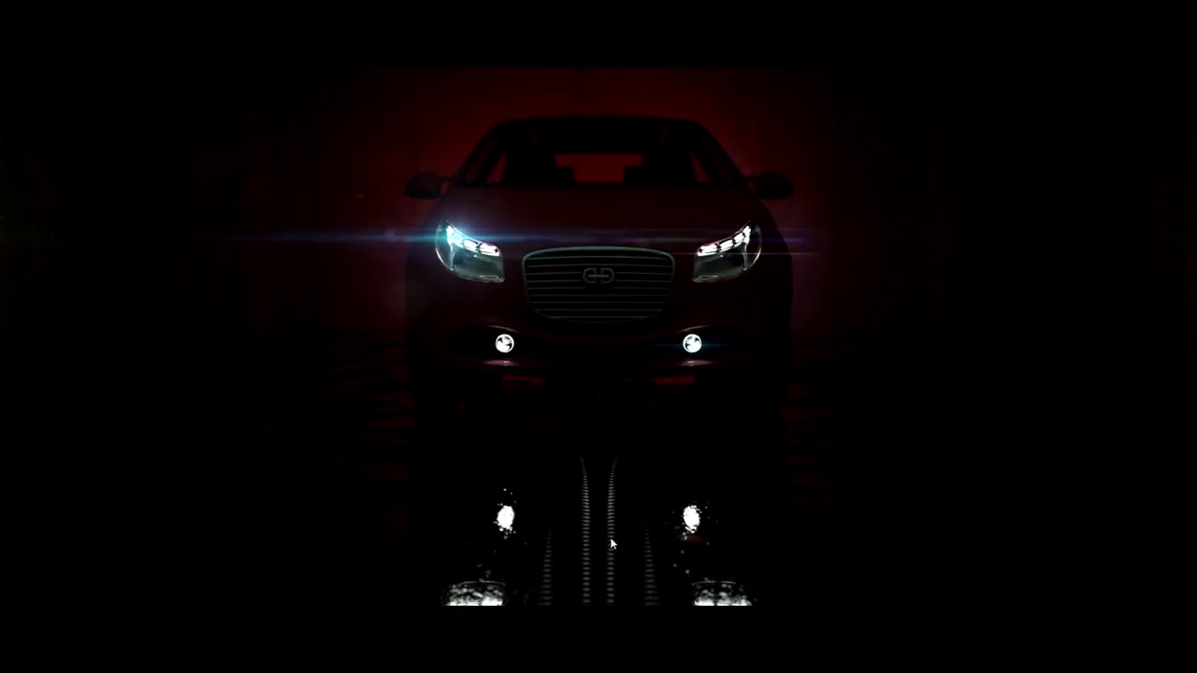
left_click(532, 636)
left_click(869, 635)
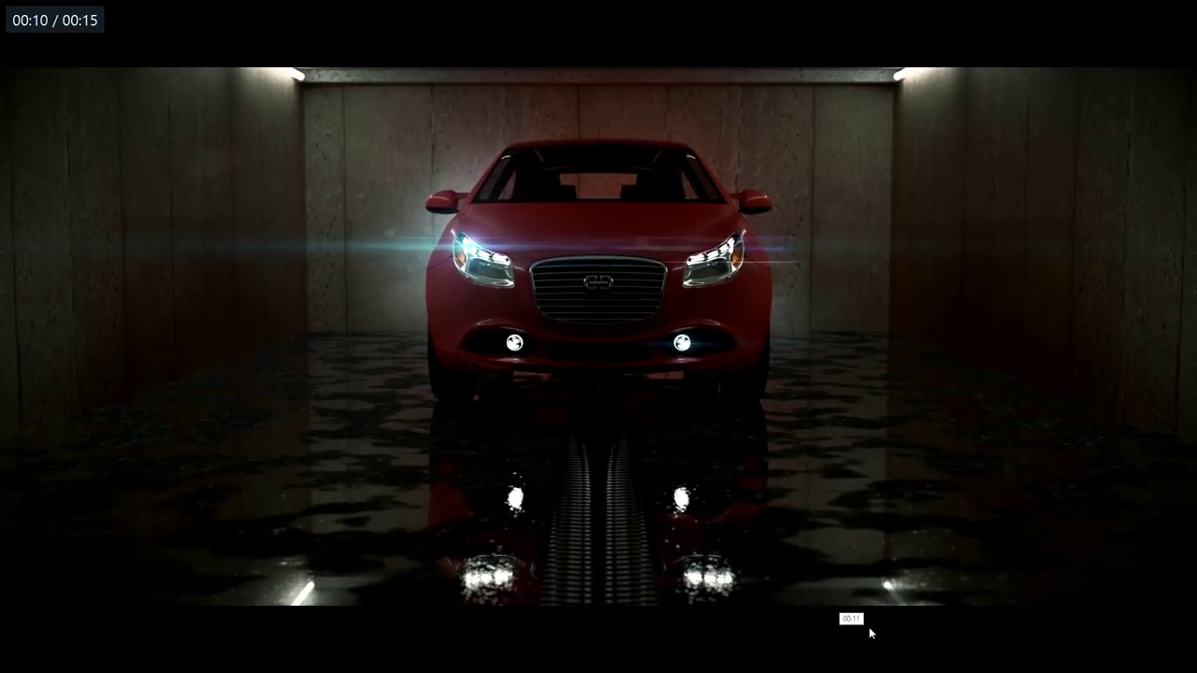
left_click(764, 454)
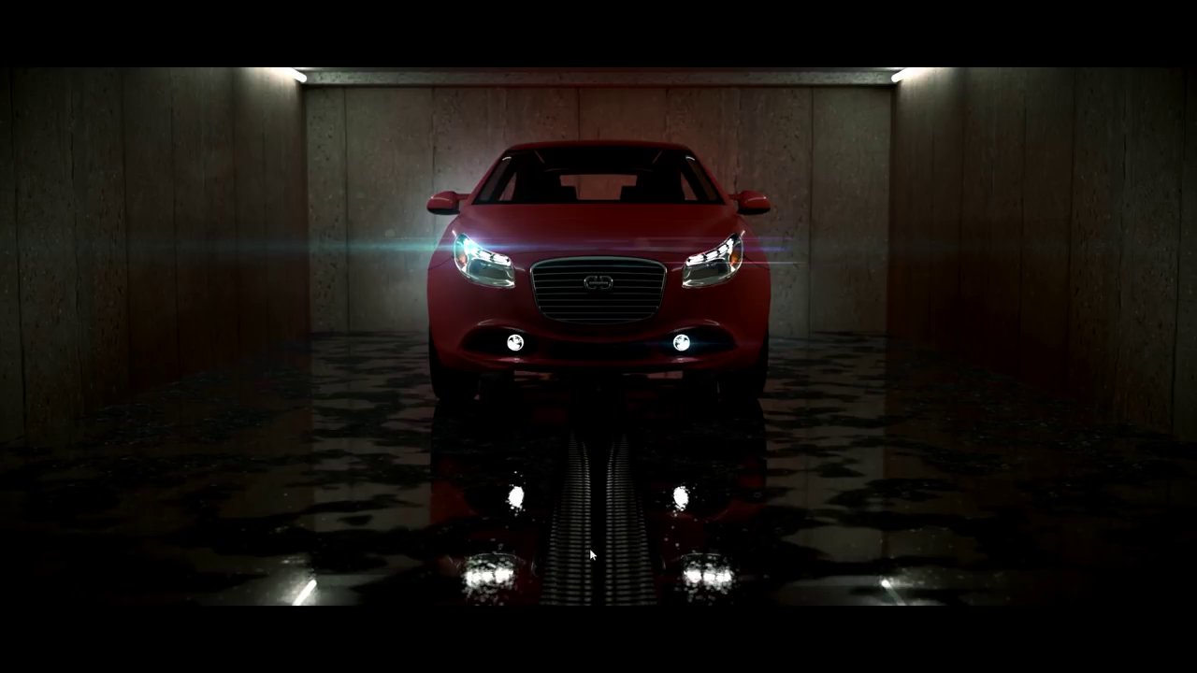
Step: Exit fullscreen, minimise Media Player Classic and return to Cinema 4D
double_click(603, 435)
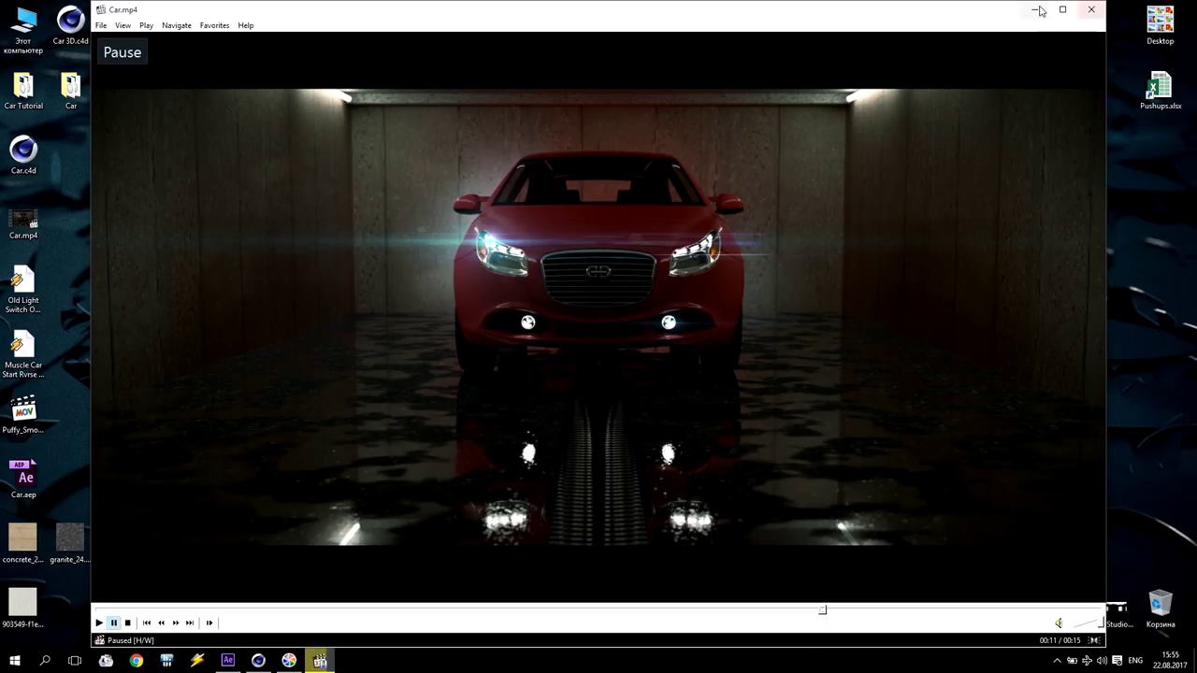
left_click(1035, 10)
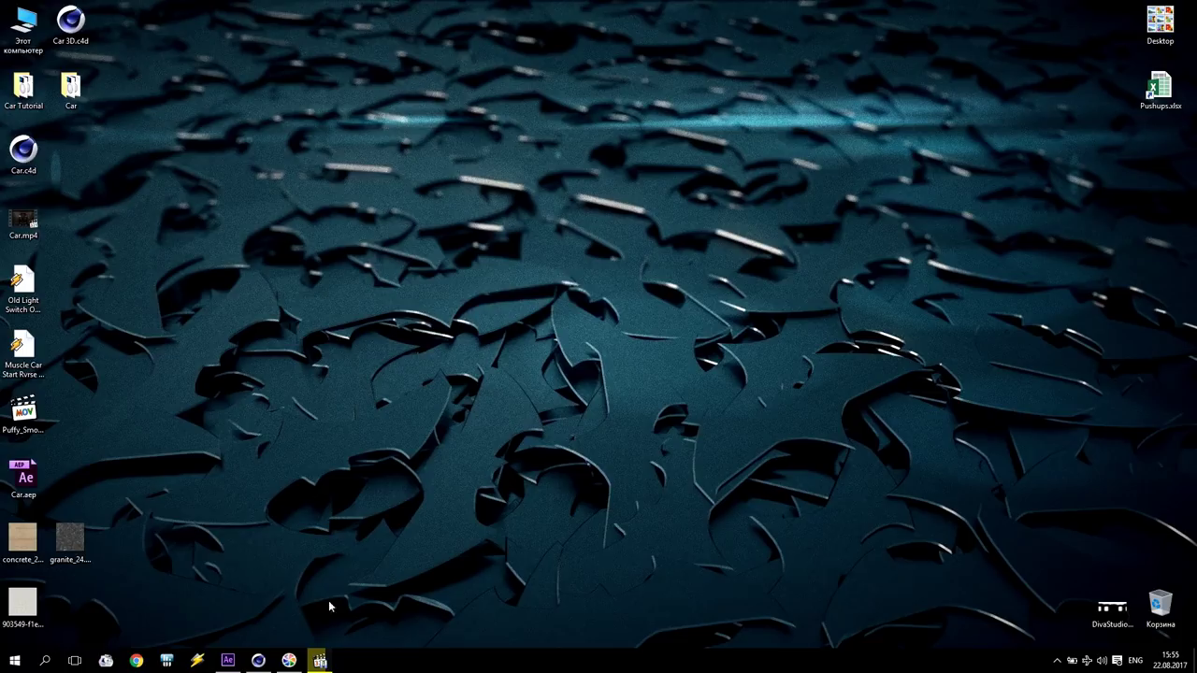
left_click(258, 660)
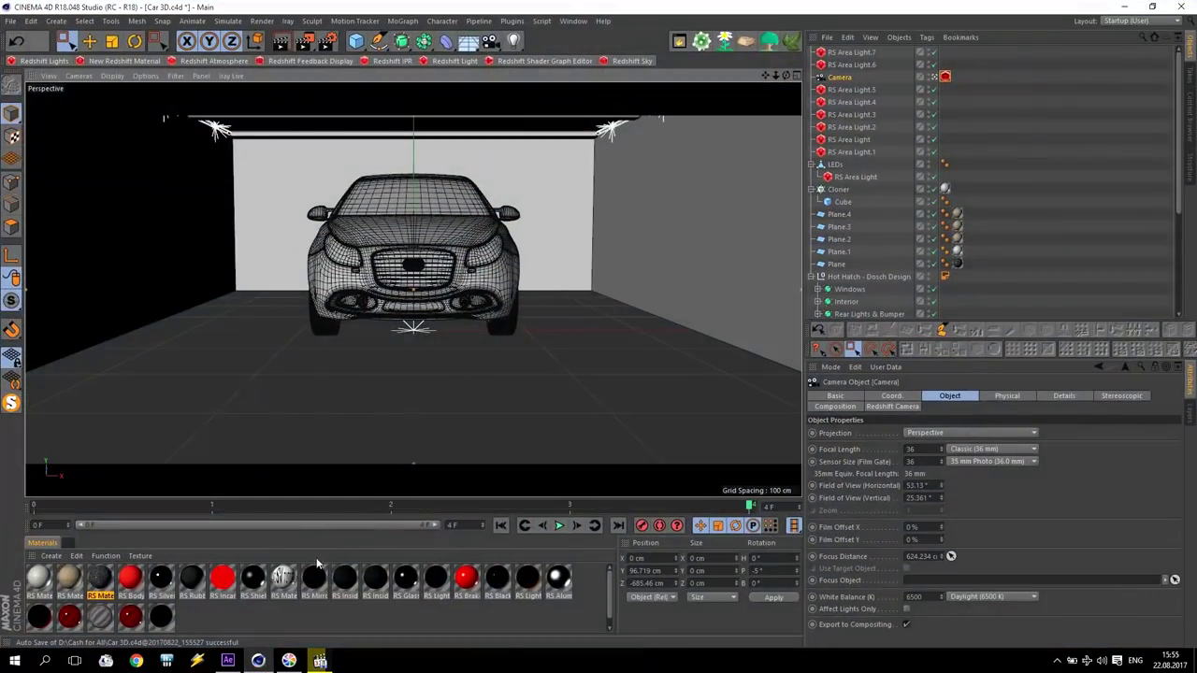
Step: Add a Cube and set its Size X to 30 cm
left_click(355, 40)
left_click(457, 66)
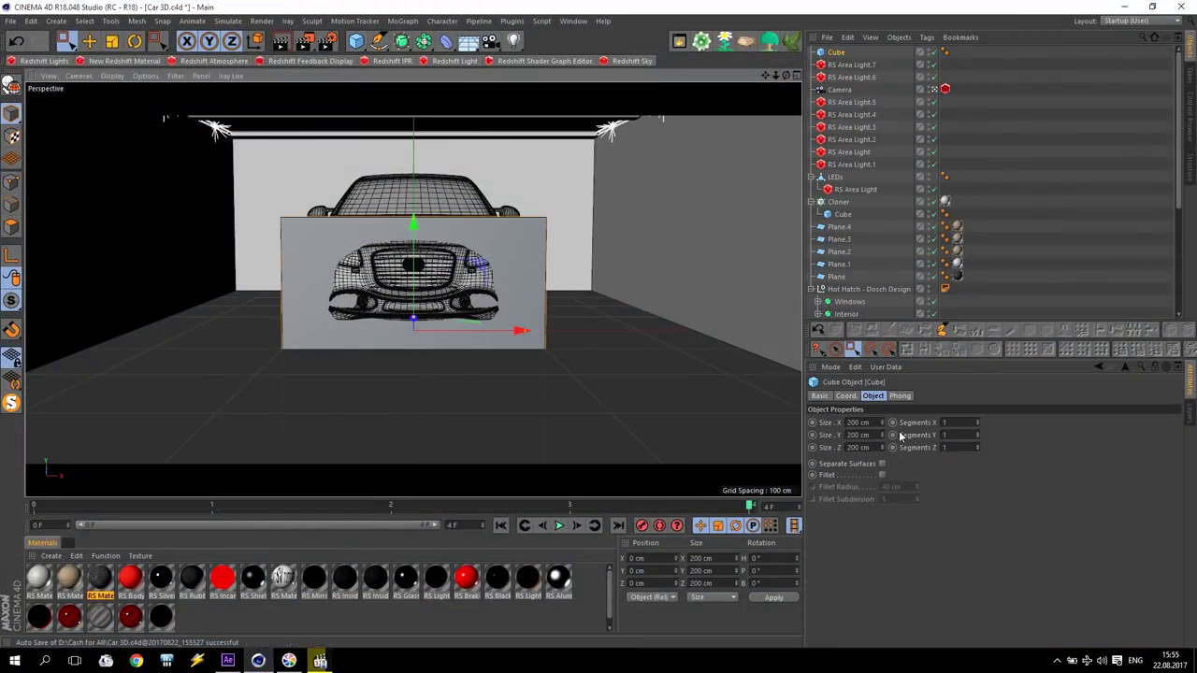
left_click_drag(881, 423, 881, 445)
double_click(858, 423)
type("30")
key("Return")
Step: Make the cube 5 cm high and 800 cm deep
left_click_drag(881, 436, 879, 447)
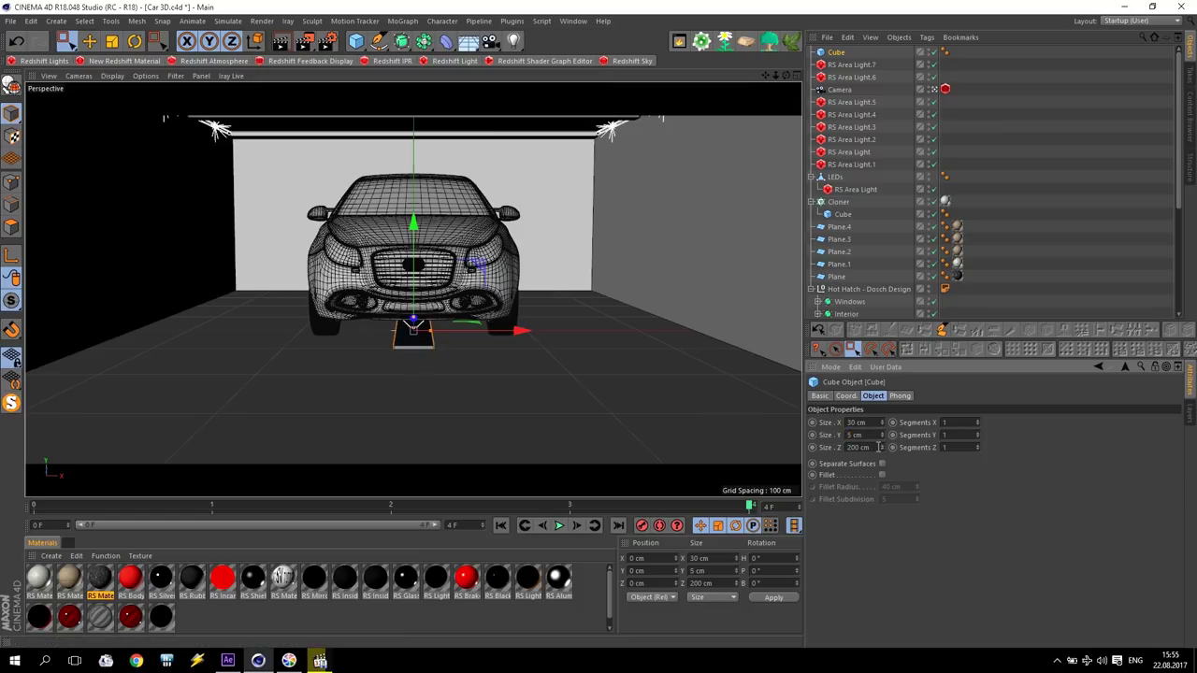
double_click(879, 448)
type("800")
key("Return")
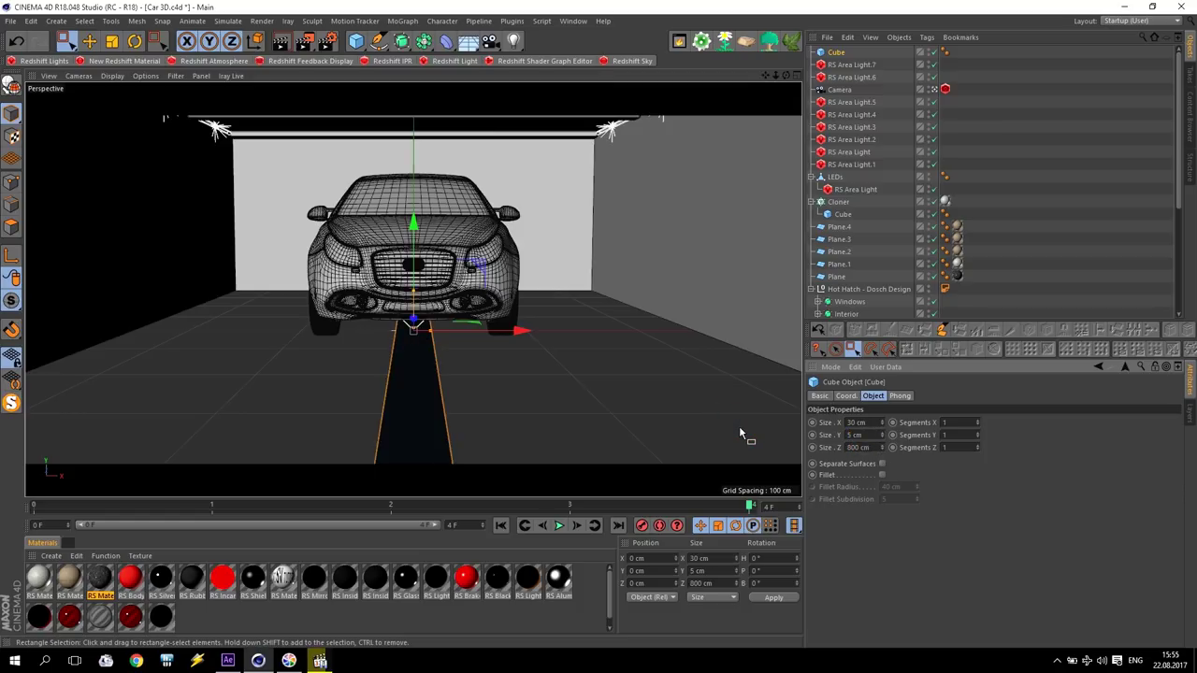
middle_click(429, 339)
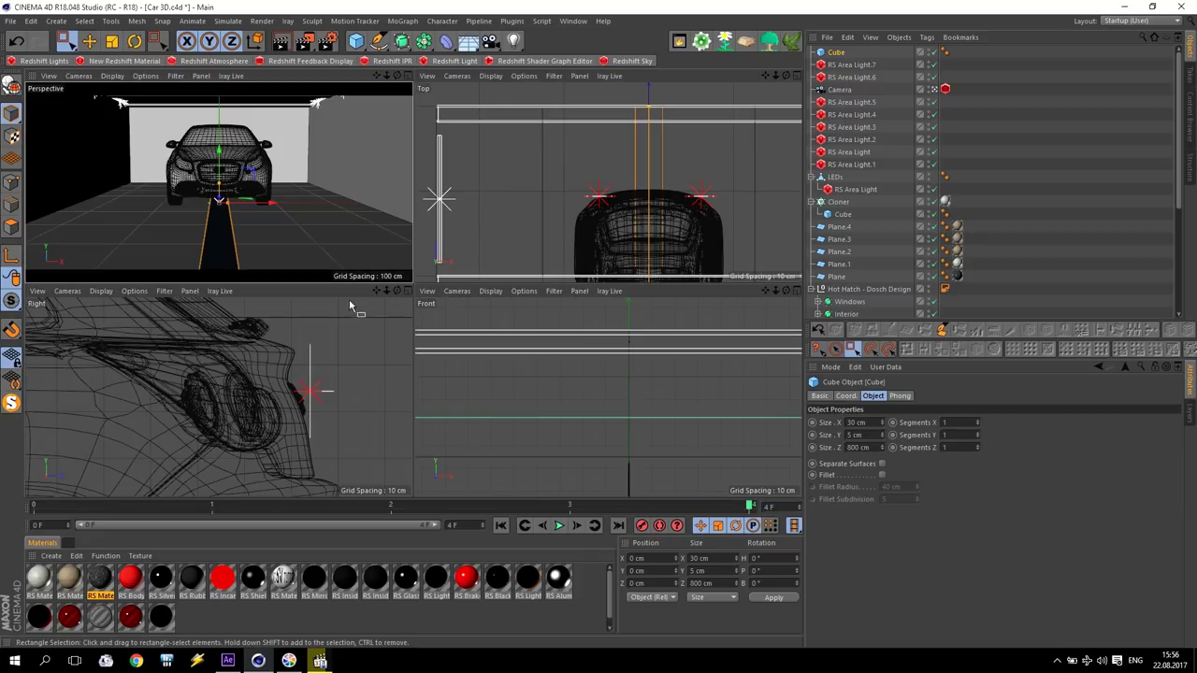
middle_click(245, 231)
Step: Solo the slab, make it editable and select its top face in polygon mode
left_click(11, 183)
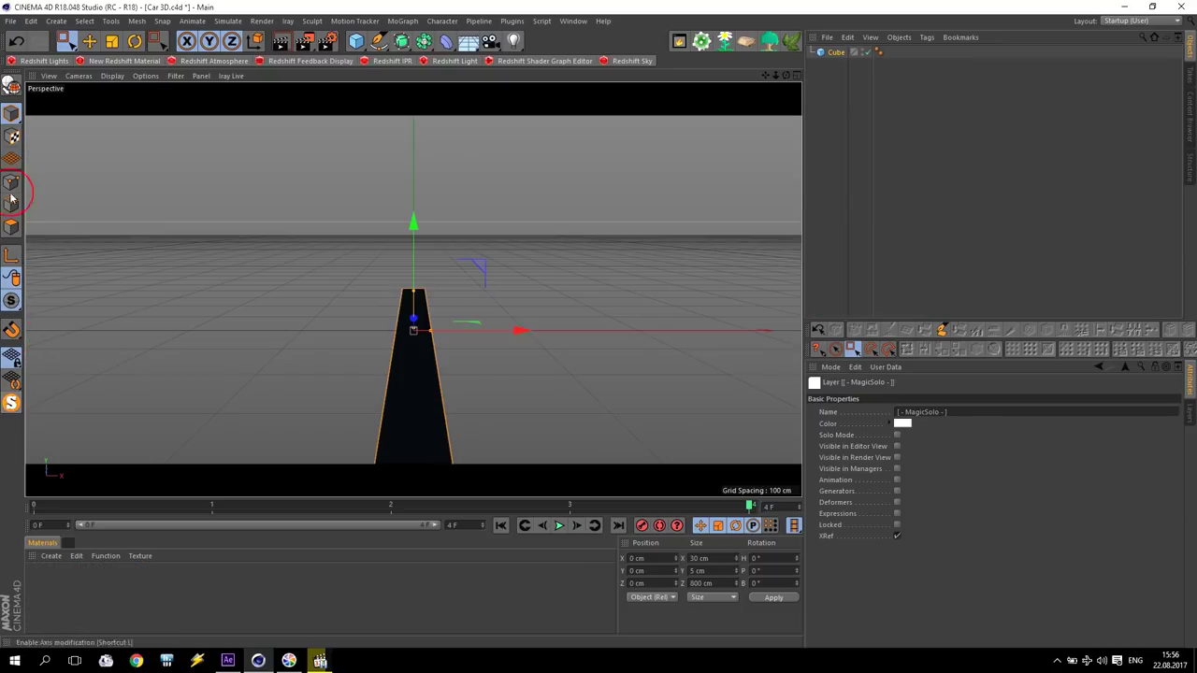
left_click(12, 228)
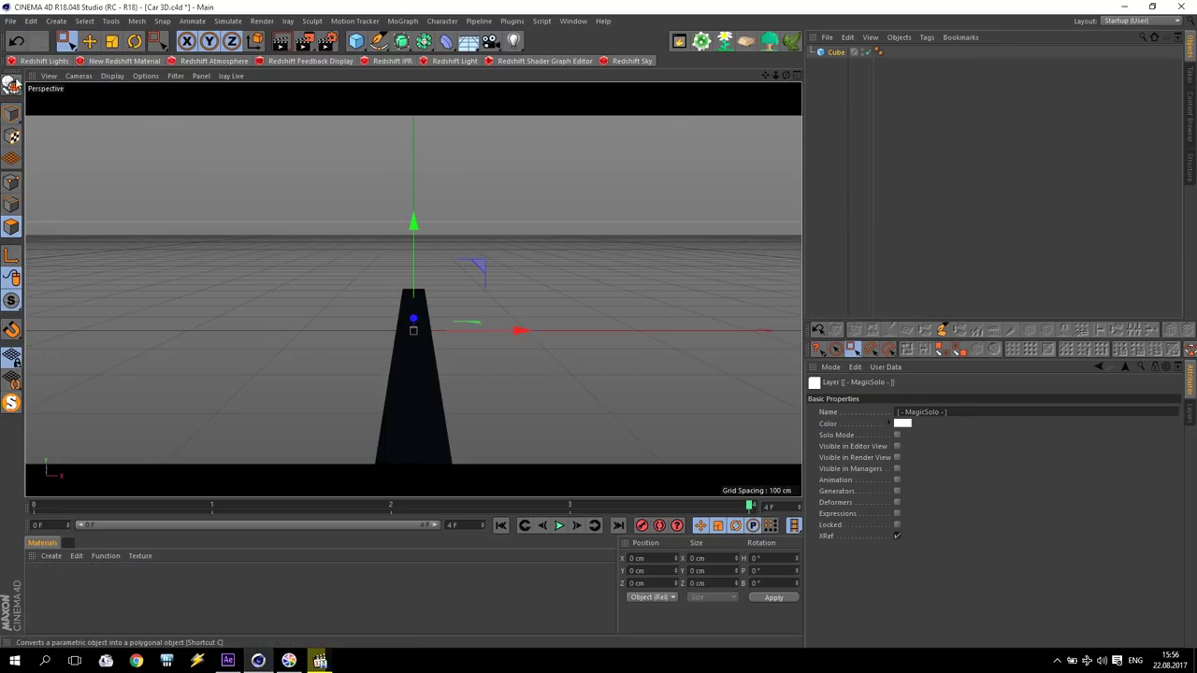
left_click(13, 227)
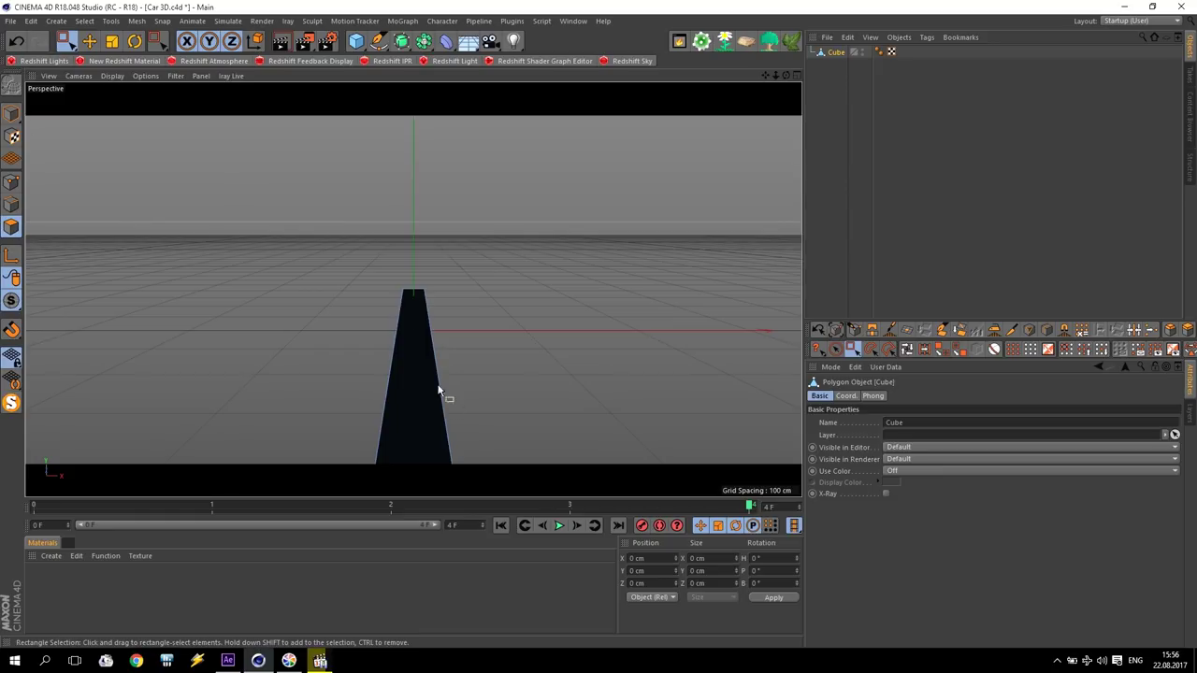
left_click_drag(61, 41, 119, 82)
left_click(92, 41)
left_click(436, 379)
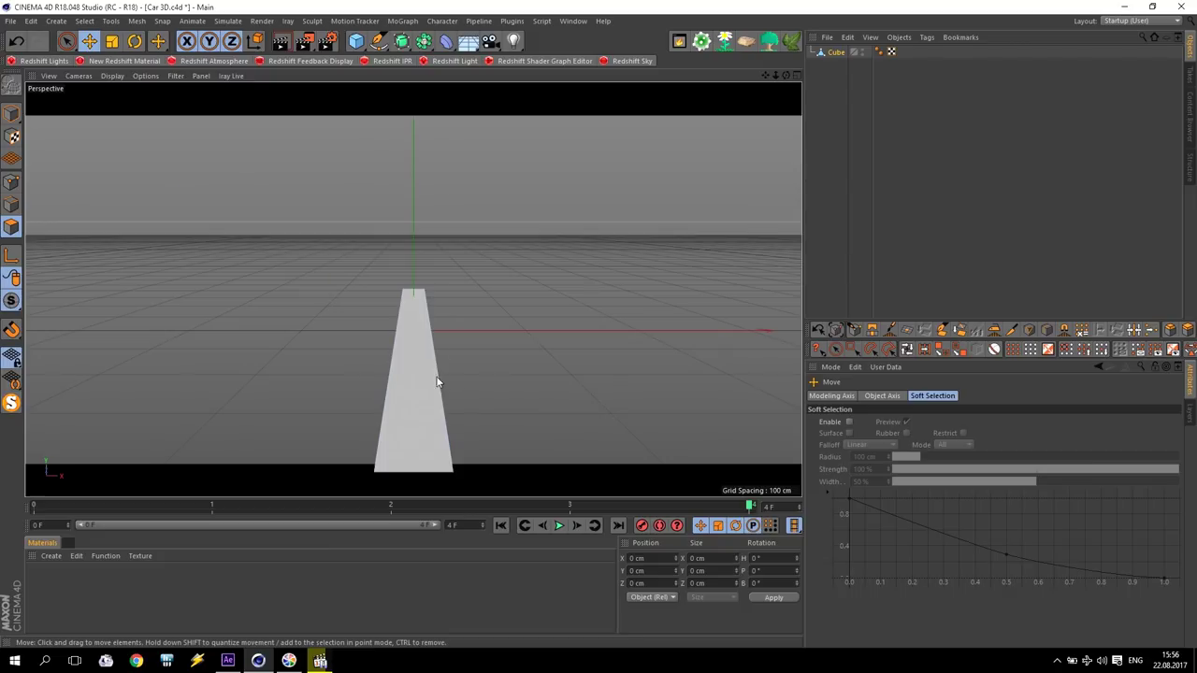
Step: Inset the top face by 1 cm with Extrude Inner and extrude it down about 4.5 cm
right_click(412, 378)
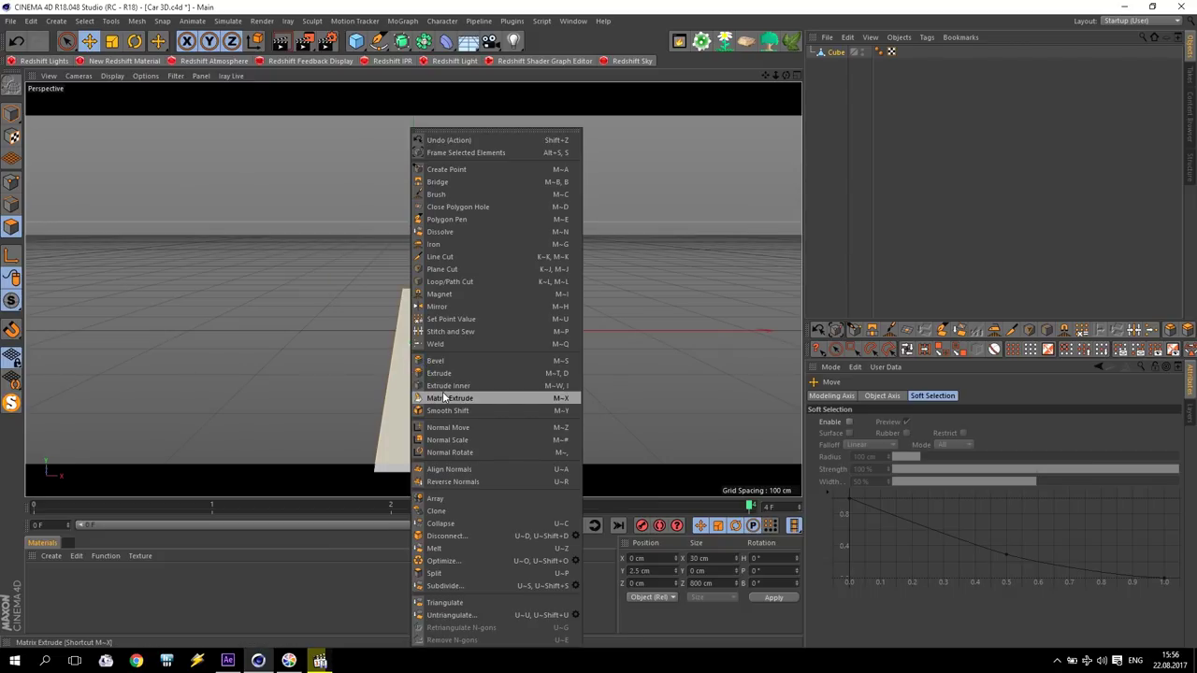
left_click(446, 385)
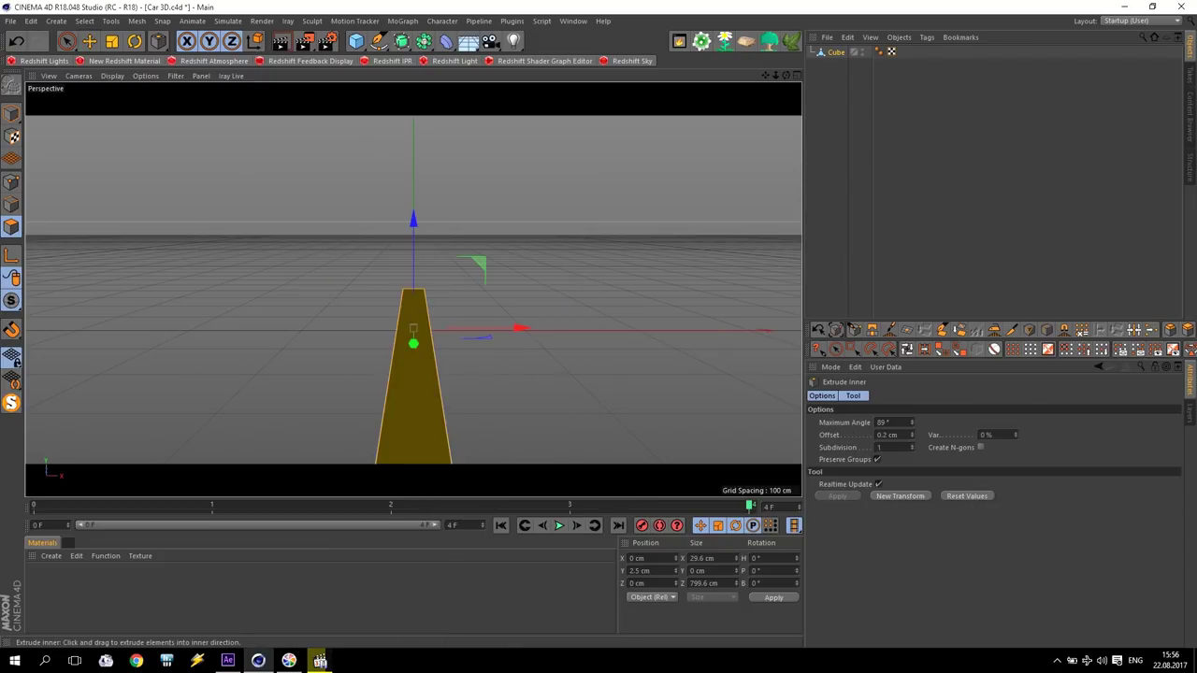
left_click_drag(445, 385, 436, 385)
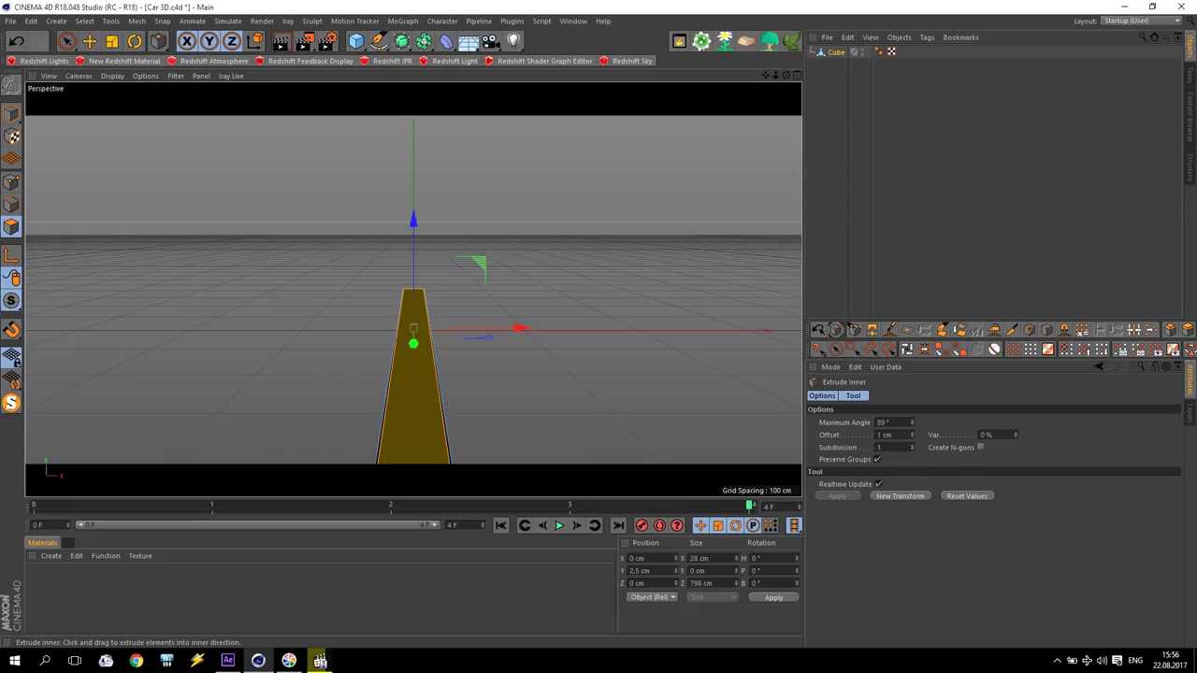
right_click(405, 396)
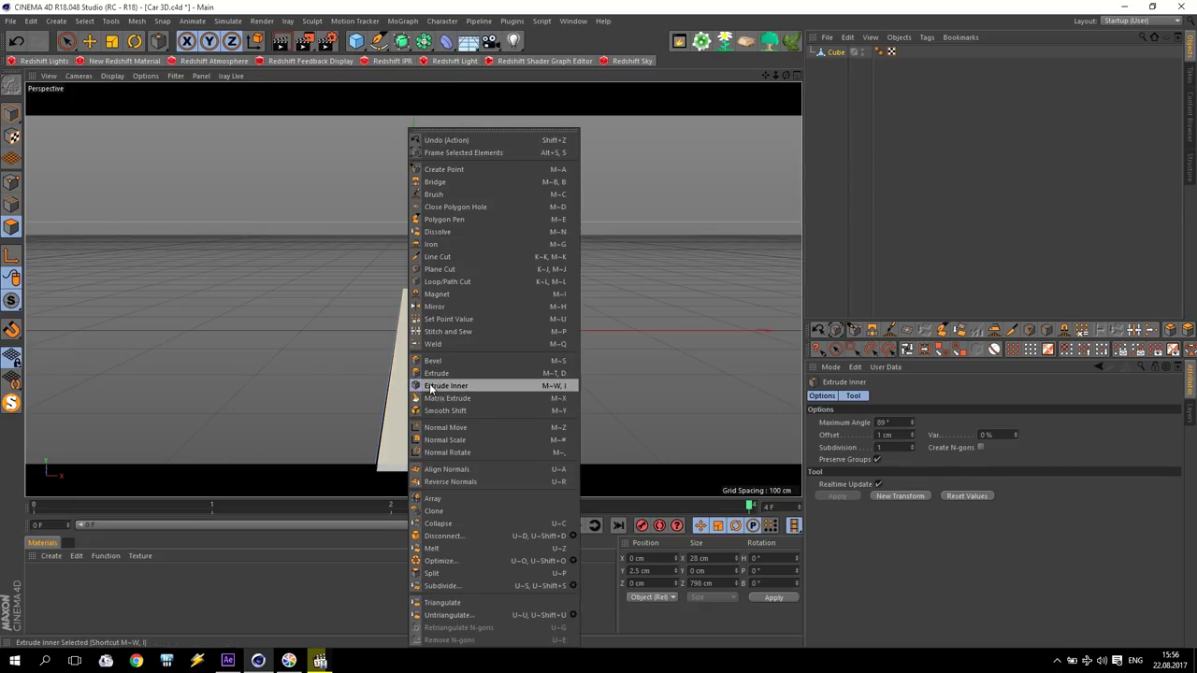
left_click(436, 373)
left_click_drag(420, 393, 413, 334)
left_click(88, 43)
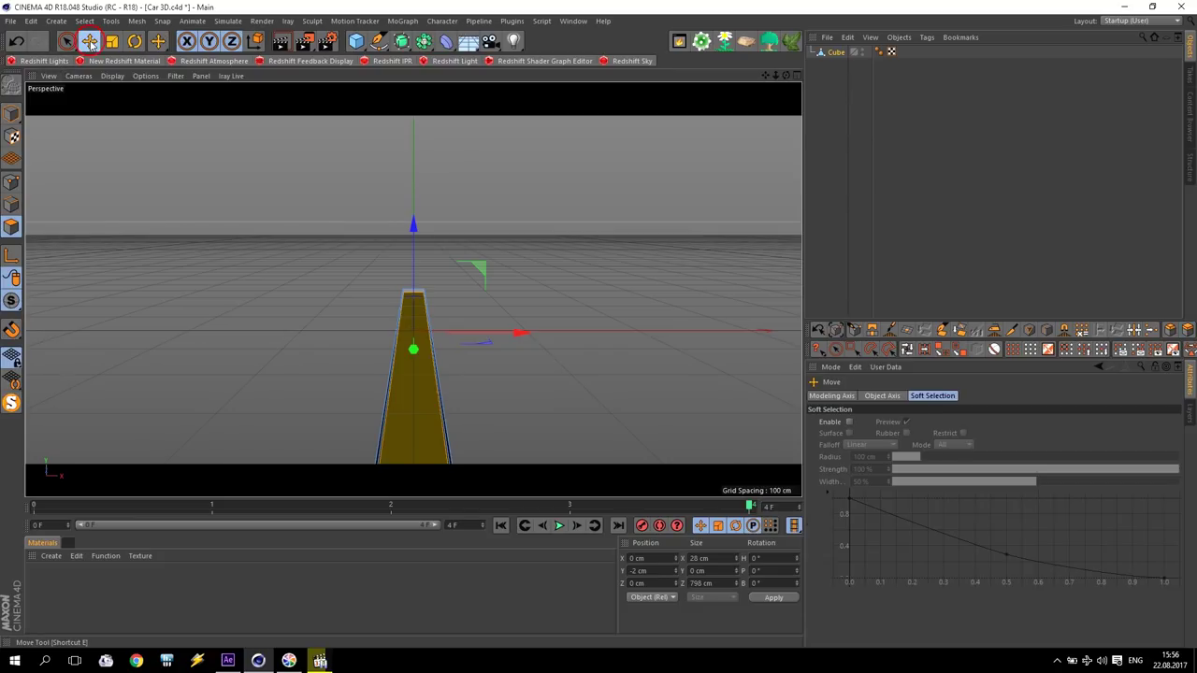
left_click(13, 111)
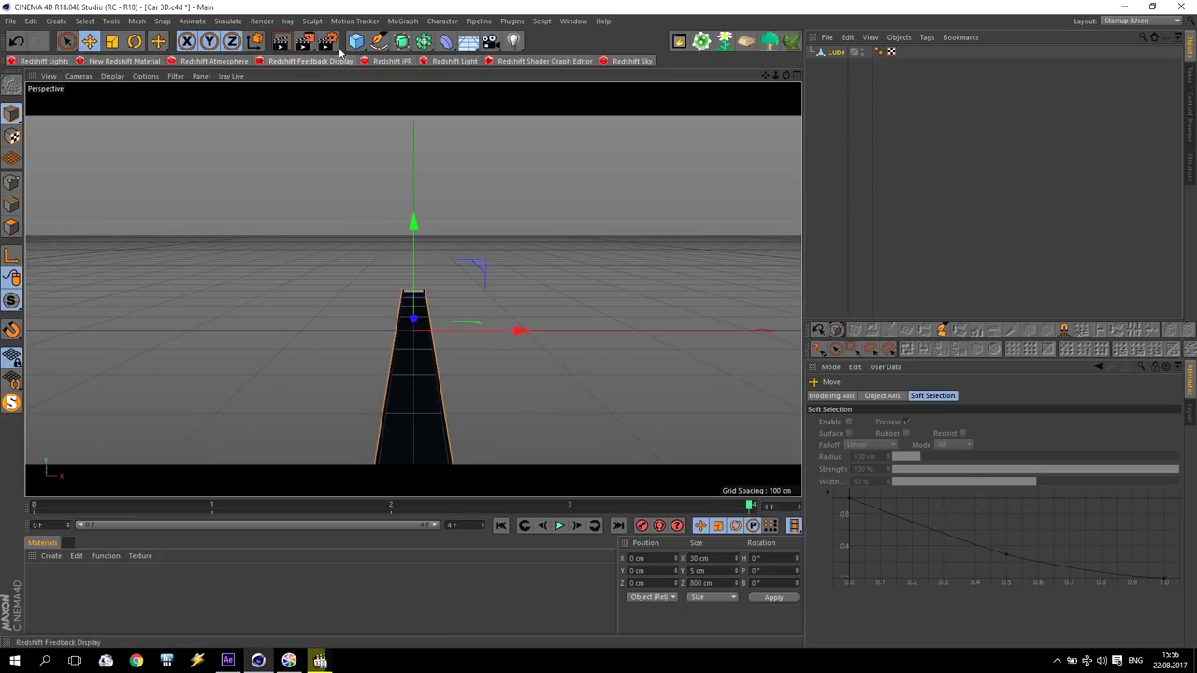
Step: Add a Cube sized 30 × 3 × 1 cm with a 0.2 cm fillet
left_click(355, 41)
left_click(472, 59)
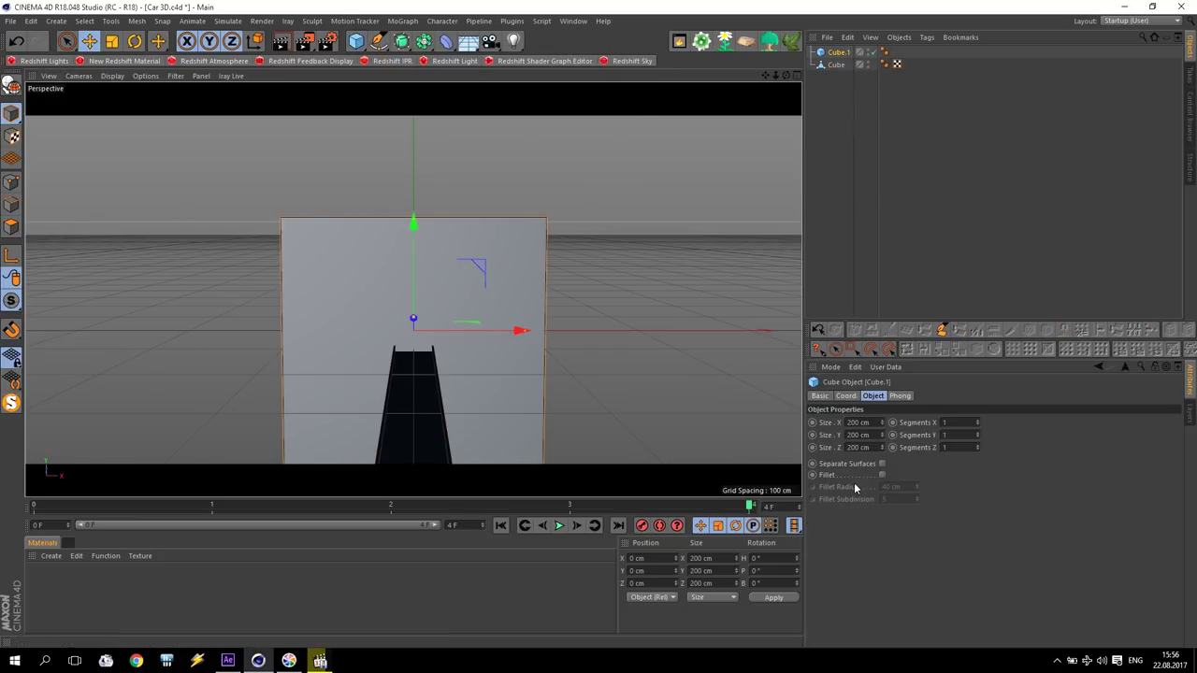
left_click_drag(880, 422, 800, 418)
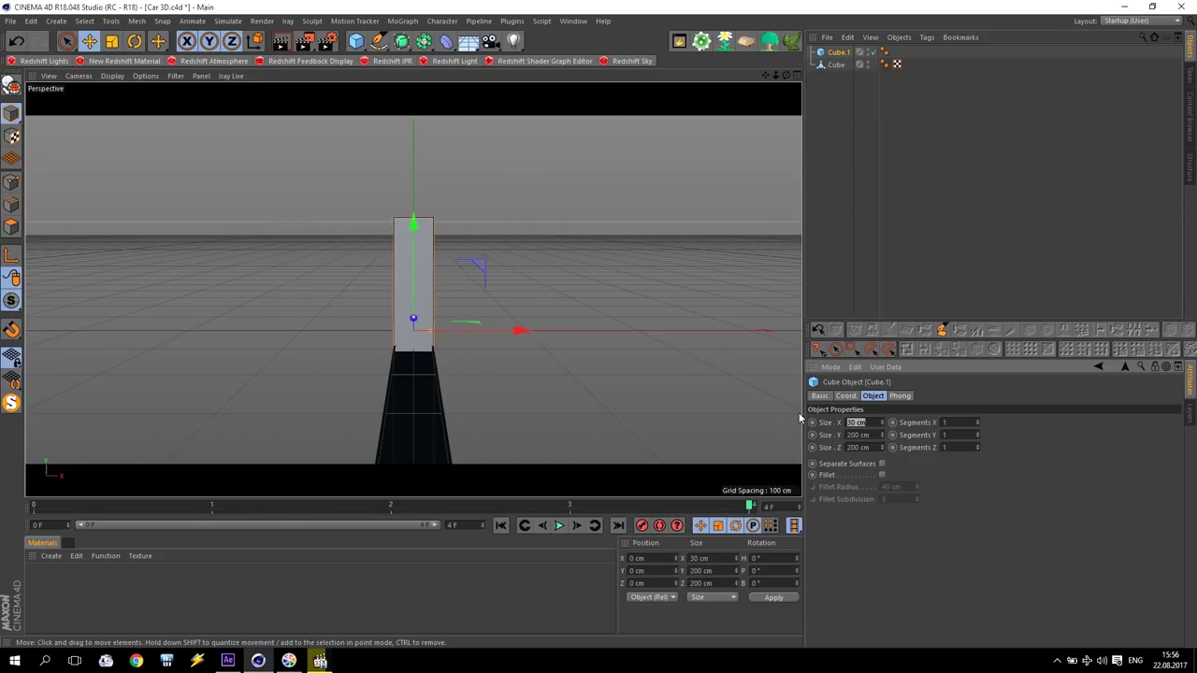
left_click_drag(884, 439, 746, 423)
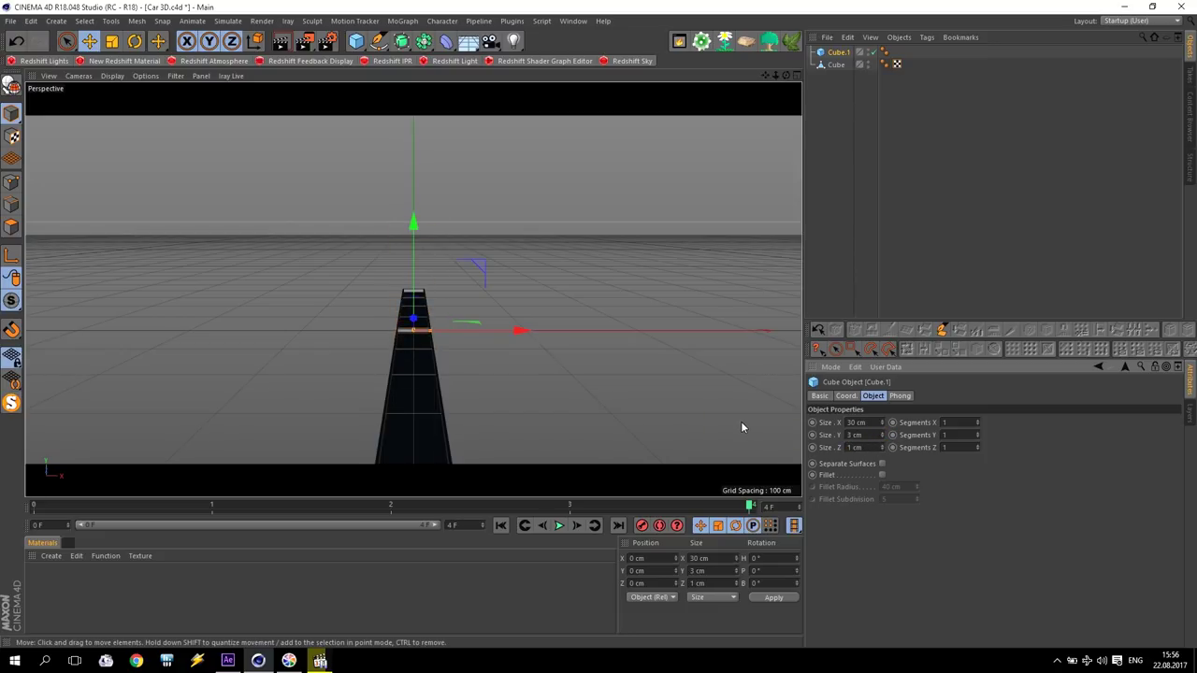
left_click(882, 475)
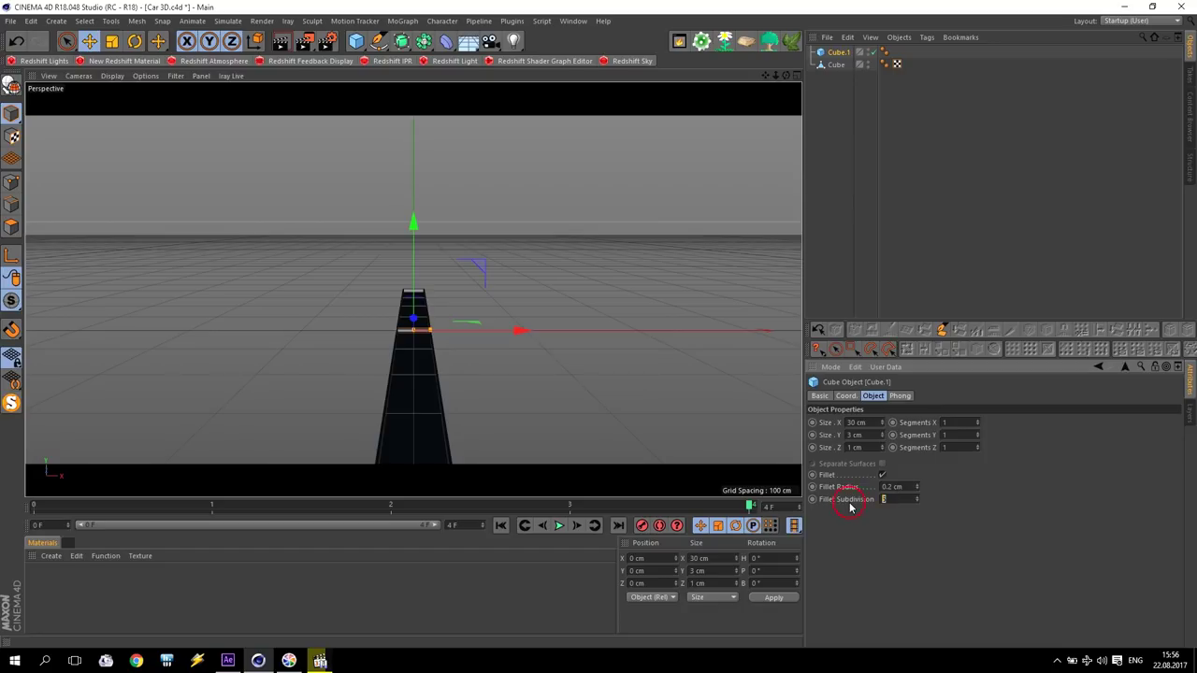
Step: Maximise the Top viewport and zoom in on the new bar
middle_click(407, 343)
middle_click(633, 224)
scroll(497, 321, "down", 3)
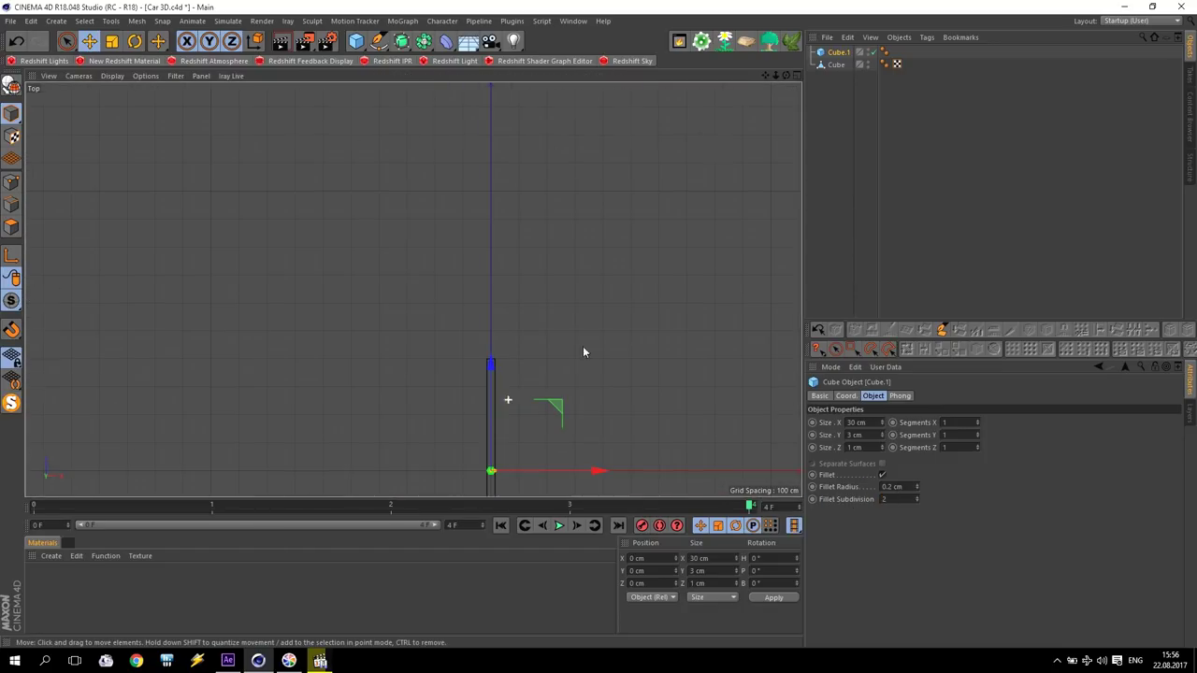
left_click_drag(765, 76, 711, 46)
scroll(275, 328, "up", 5)
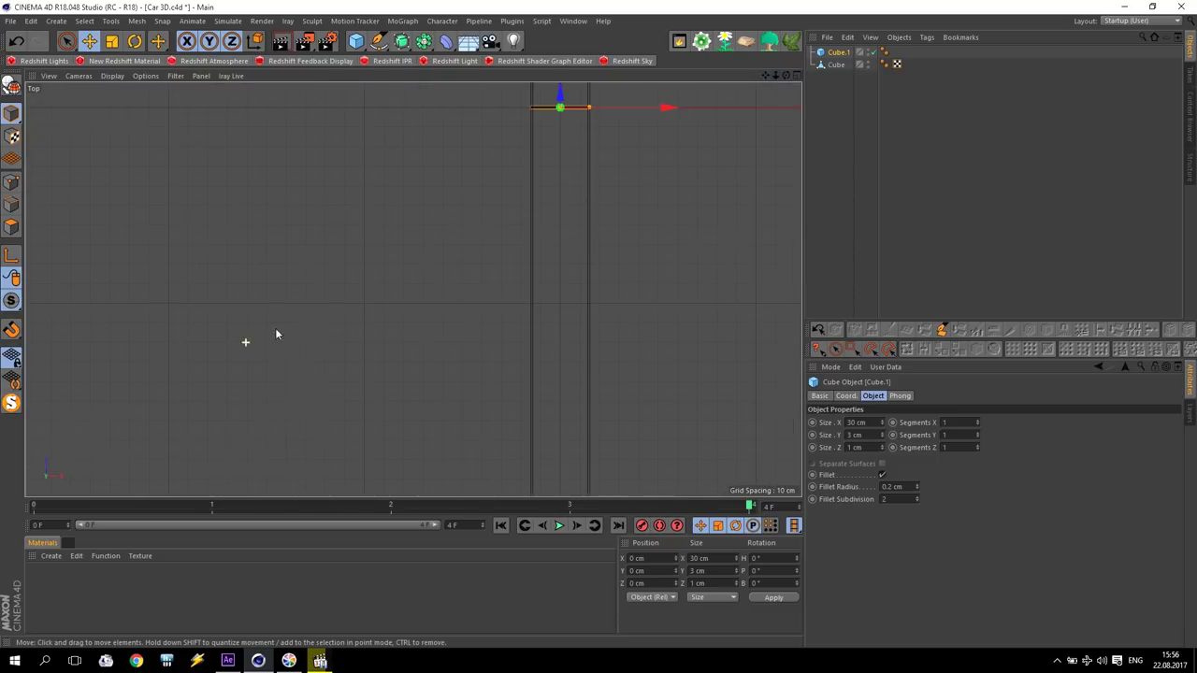
left_click(404, 20)
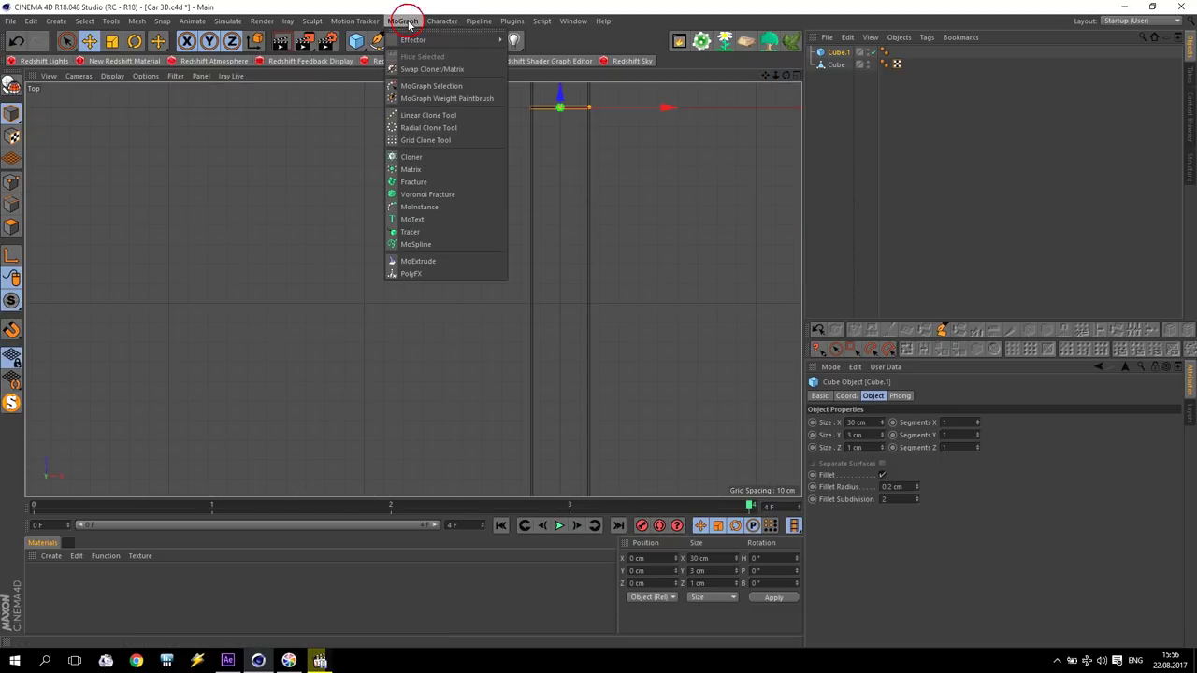
Step: Add a Cloner, deleting a mistaken Matrix, and put Cube.1 inside it
left_click(437, 165)
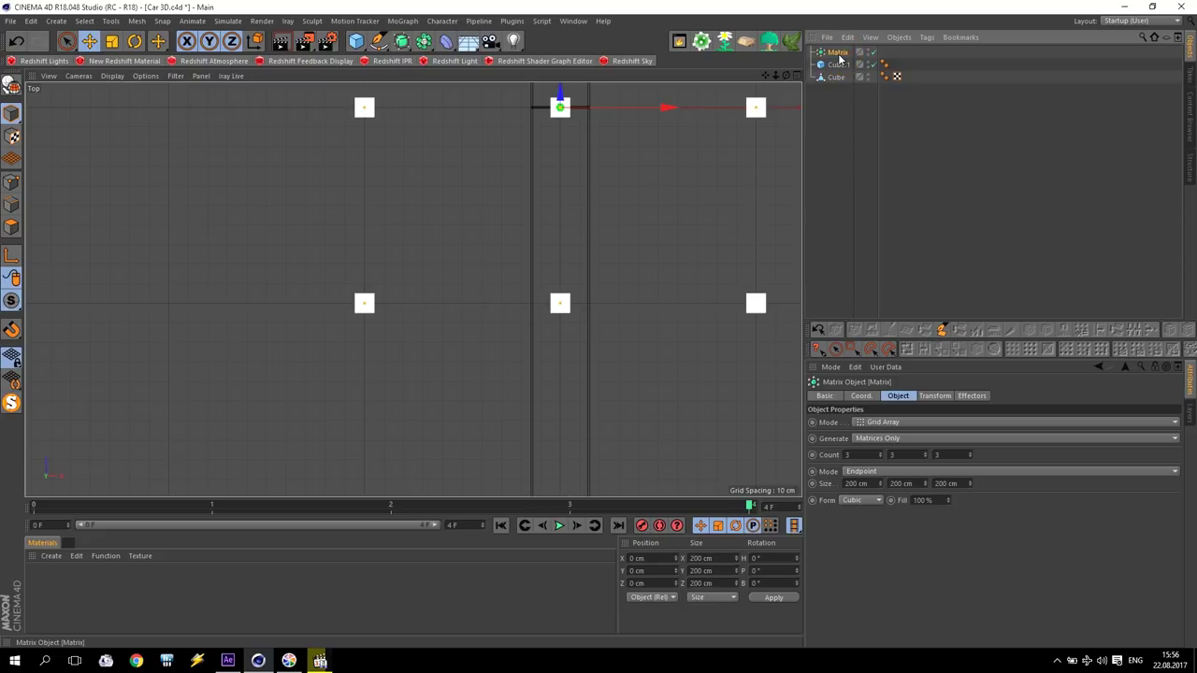
key("Delete")
left_click(404, 20)
left_click(437, 157)
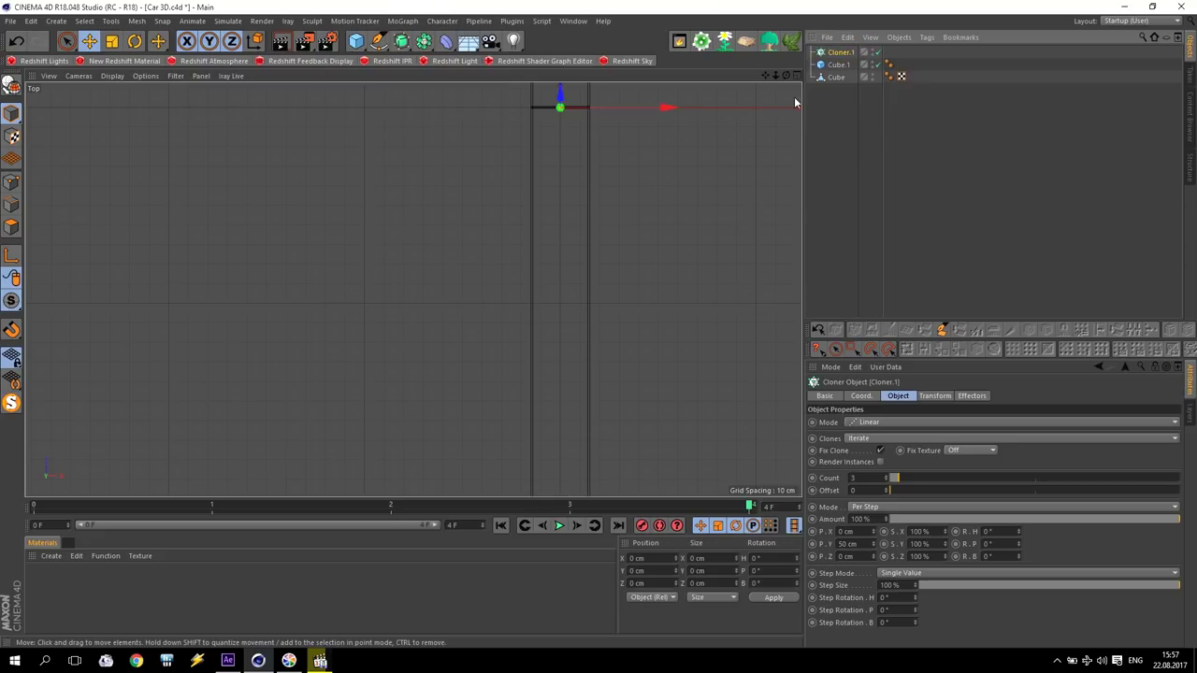
left_click_drag(839, 65, 841, 53)
scroll(661, 284, "down", 3)
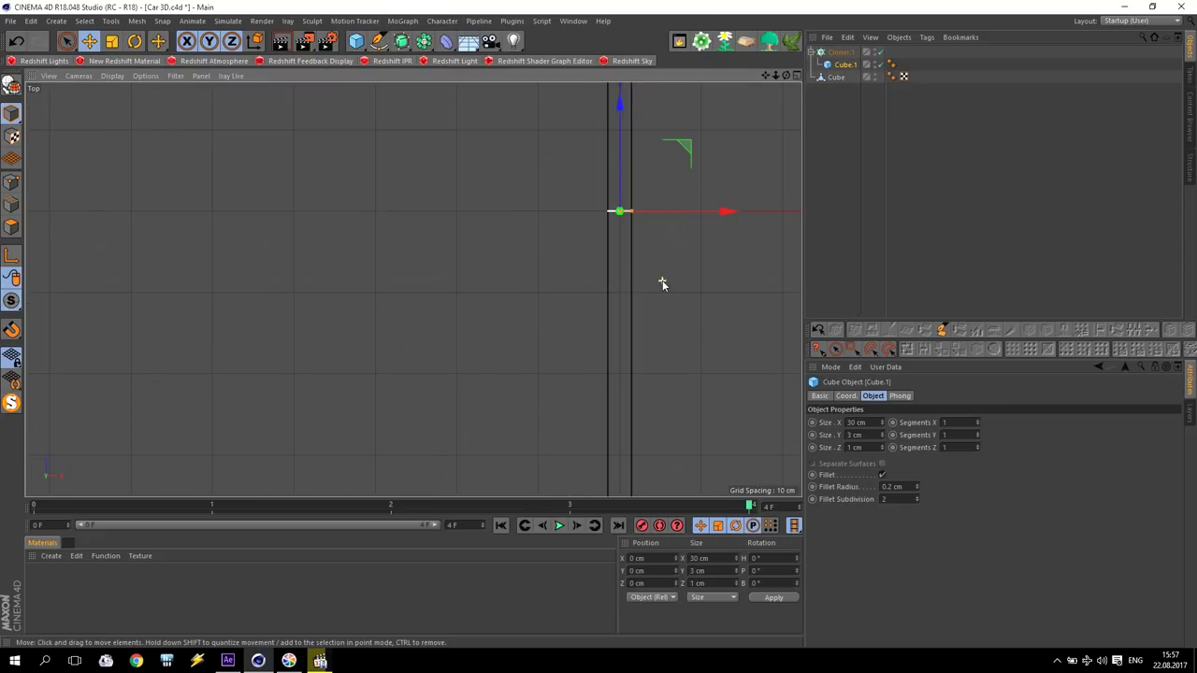
left_click(840, 52)
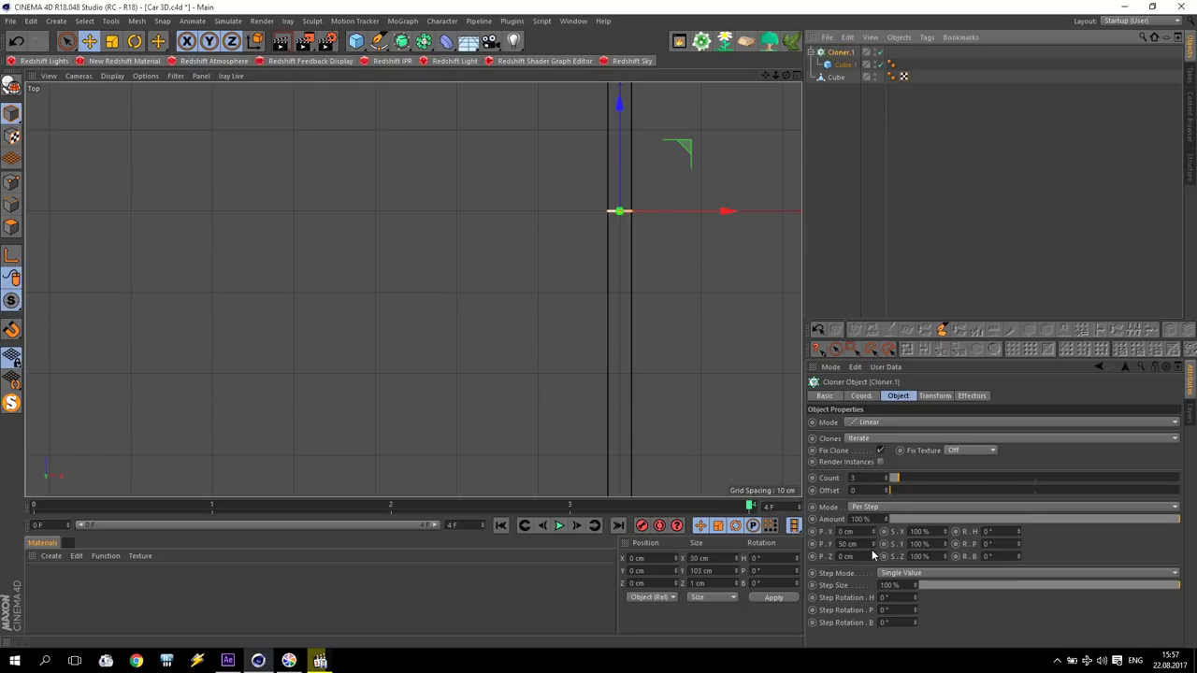
Step: Set the cloner's P.Y offset to 0 and P.Z spacing to 5 cm
left_click_drag(872, 547, 872, 612)
type("0")
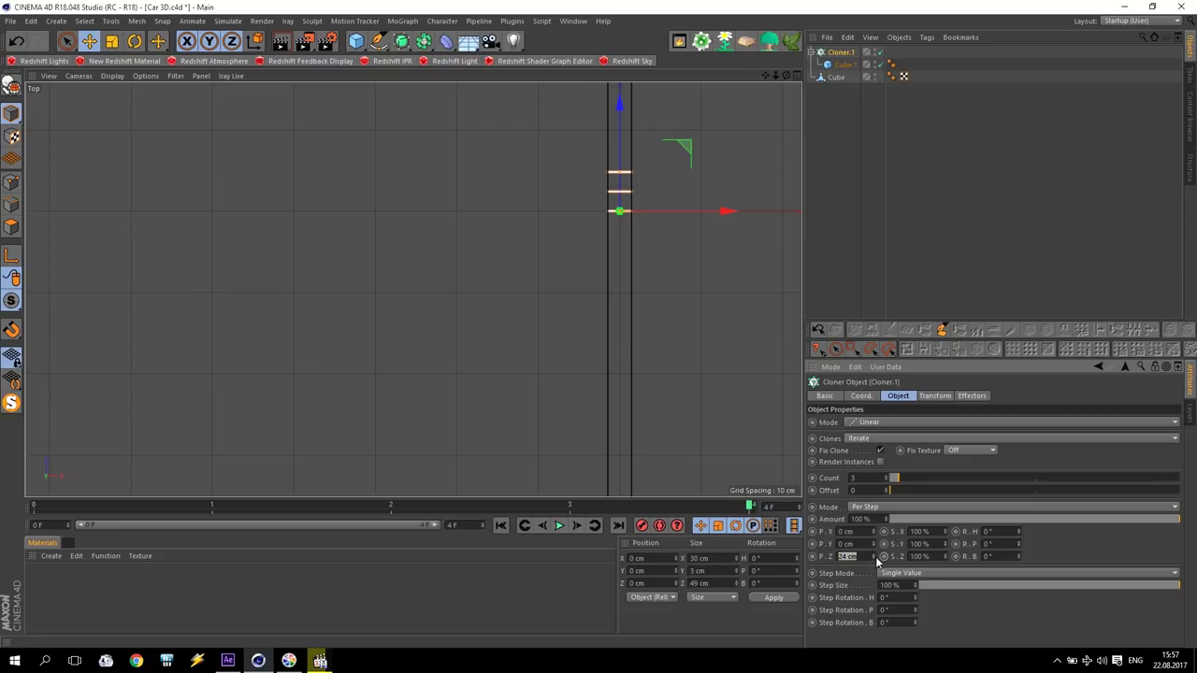
left_click_drag(876, 559, 876, 572)
type("5")
key("Return")
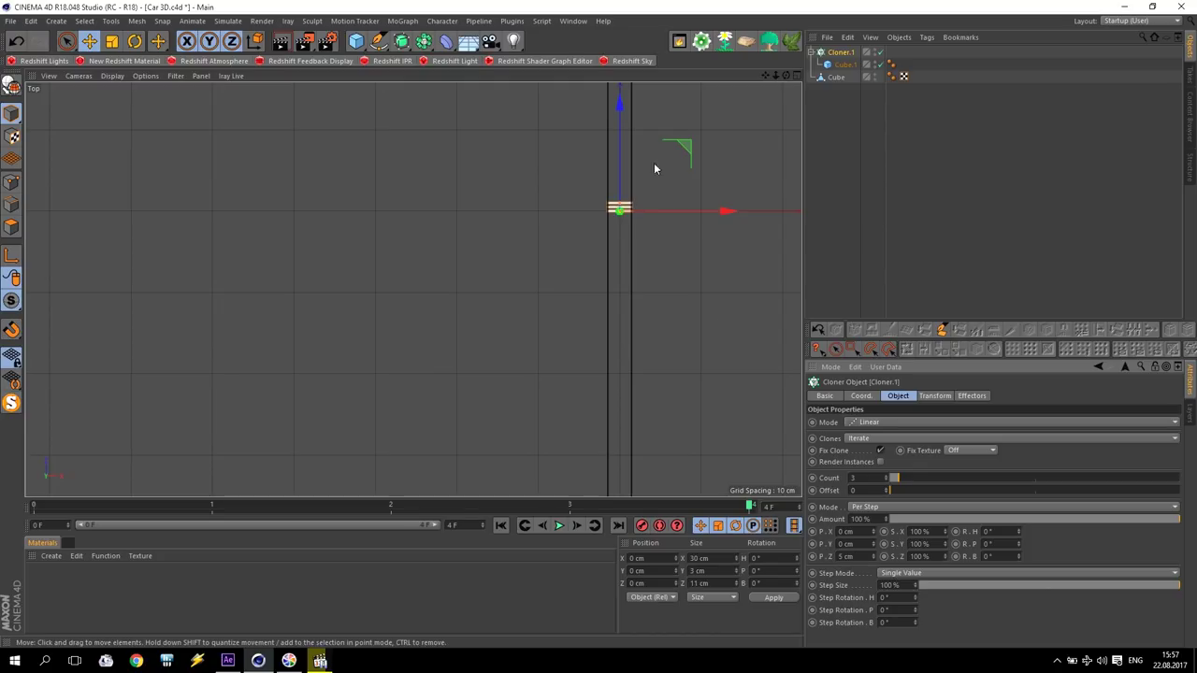
Step: Move the cloner back along Z, raise Count to about 160 and view in Perspective
left_click_drag(622, 138, 689, 353)
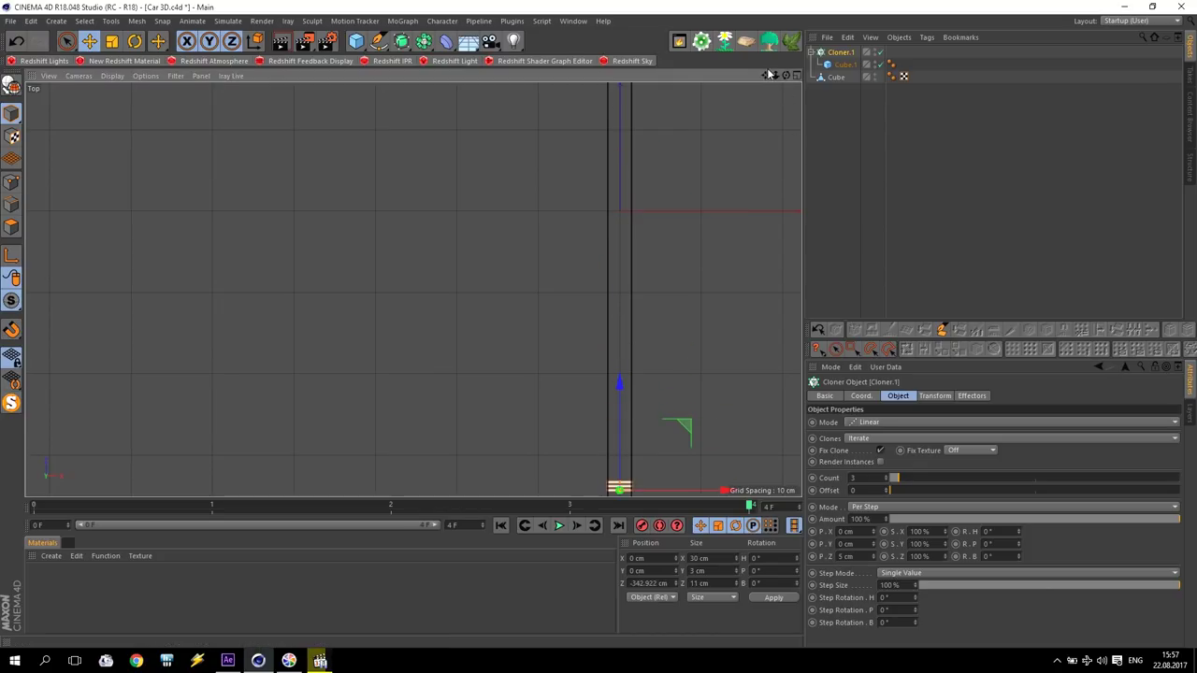
scroll(590, 339, "up", 4)
left_click_drag(505, 245, 510, 402)
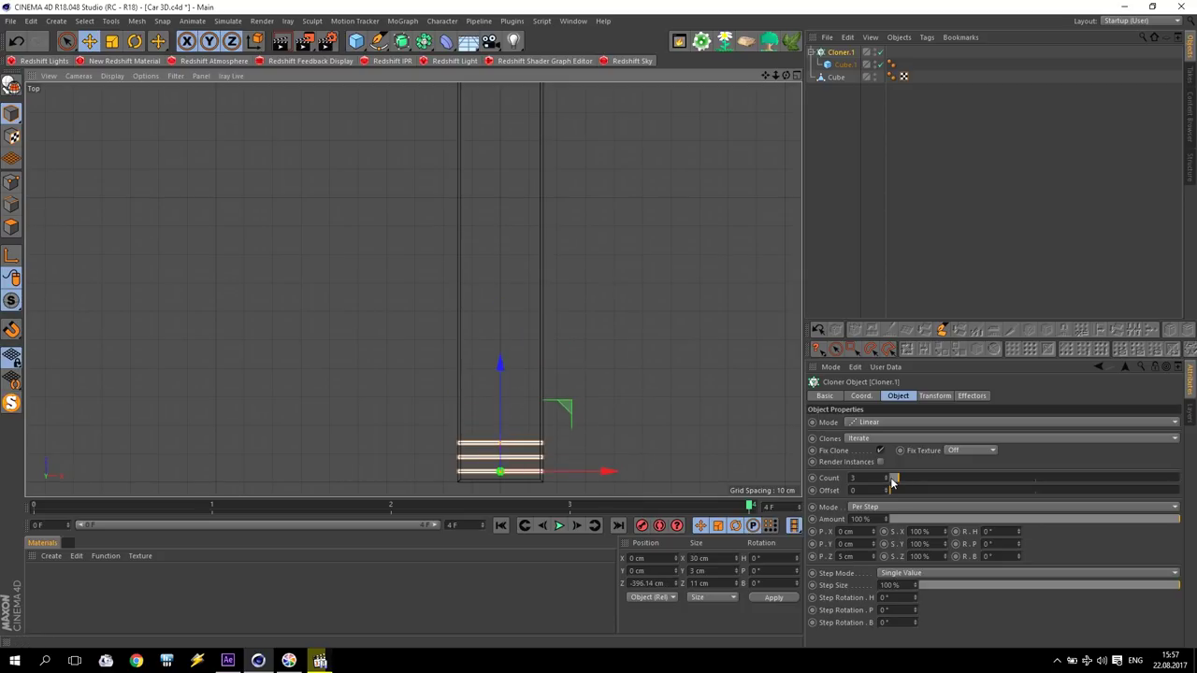
left_click_drag(888, 483, 1063, 479)
scroll(739, 159, "down", 5)
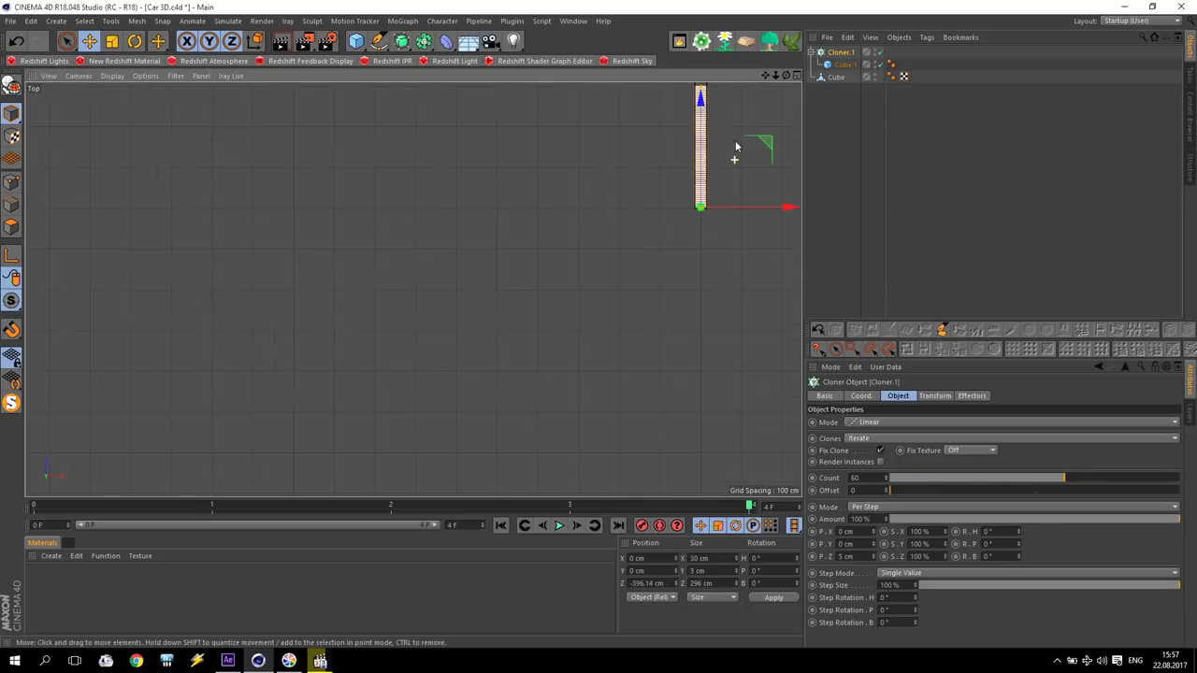
left_click_drag(766, 78, 402, 297)
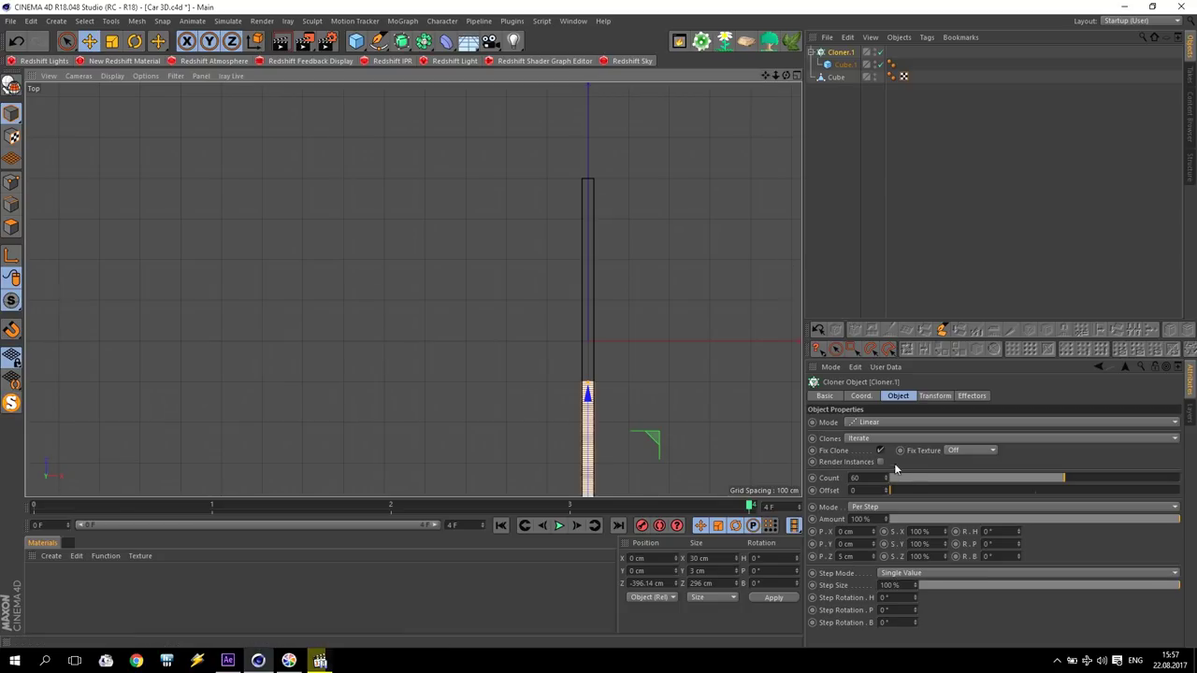
left_click_drag(886, 479, 1177, 479)
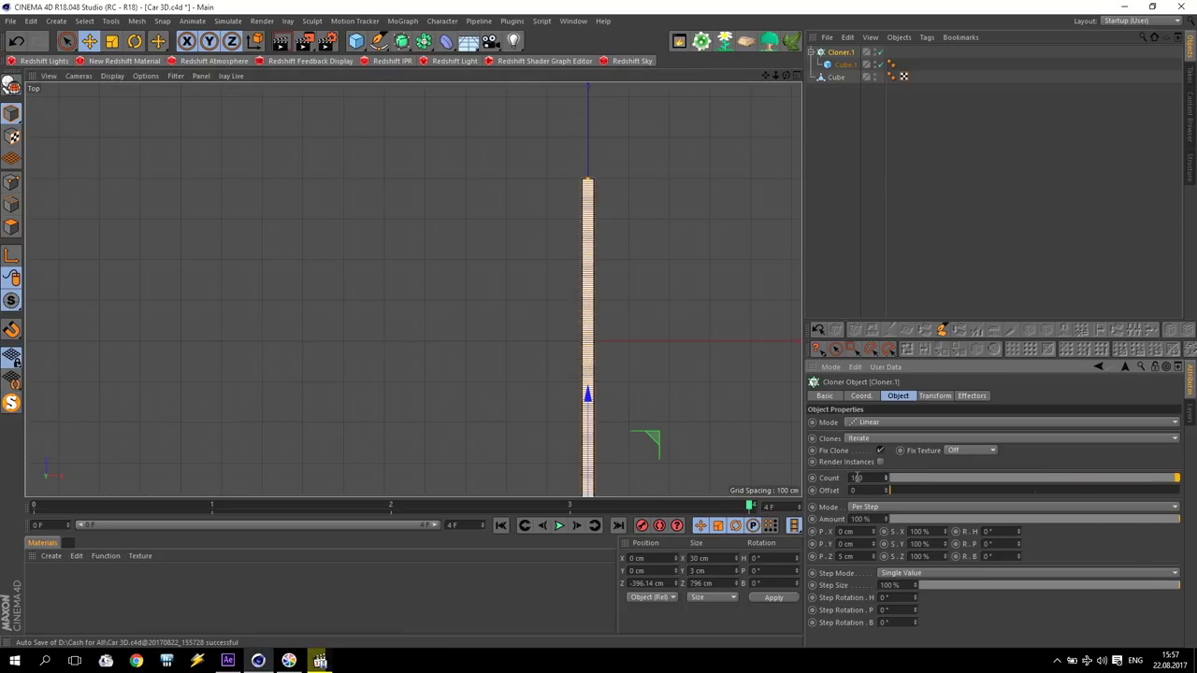
scroll(580, 180, "up", 3)
middle_click(696, 274)
middle_click(293, 236)
scroll(403, 451, "up", 5)
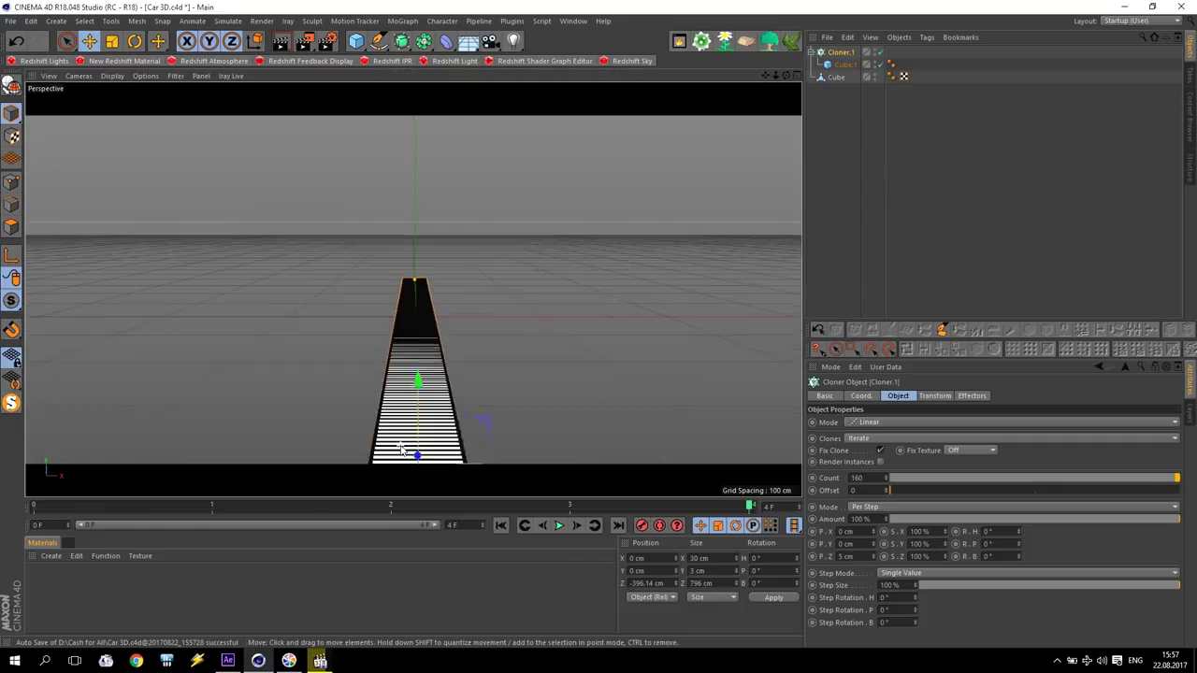
Step: Create a Redshift material and set its Diffuse Weight to 0 in the shader graph
left_click(122, 61)
double_click(40, 582)
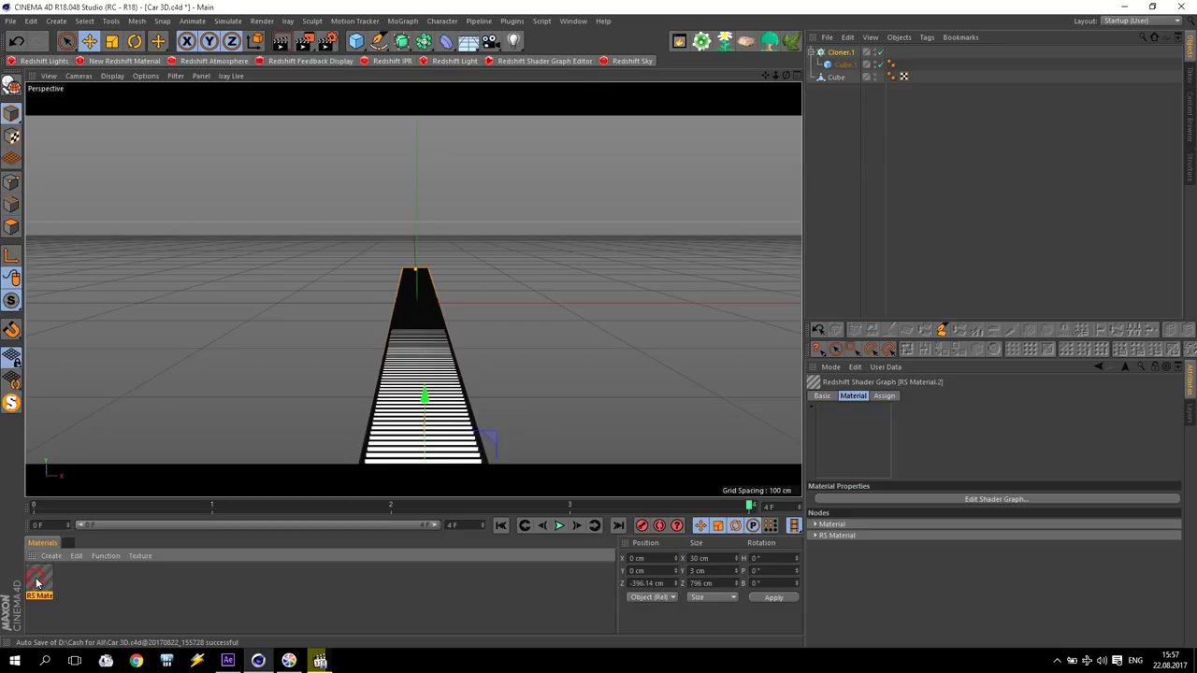
left_click(327, 129)
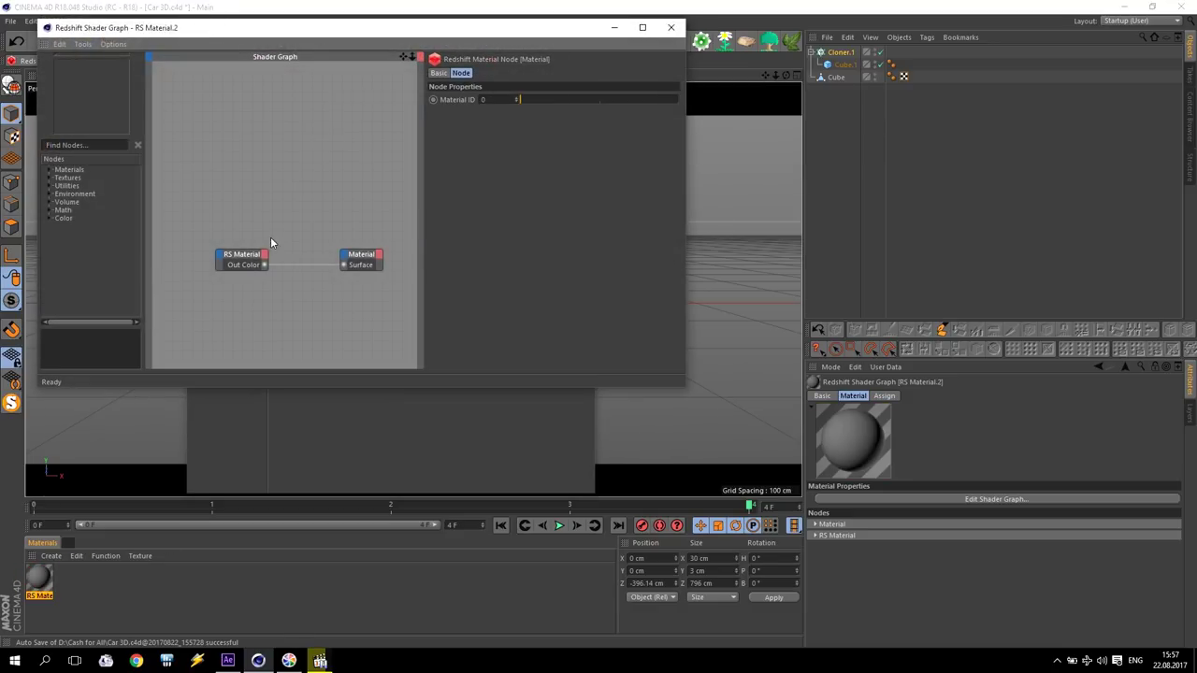
left_click(242, 259)
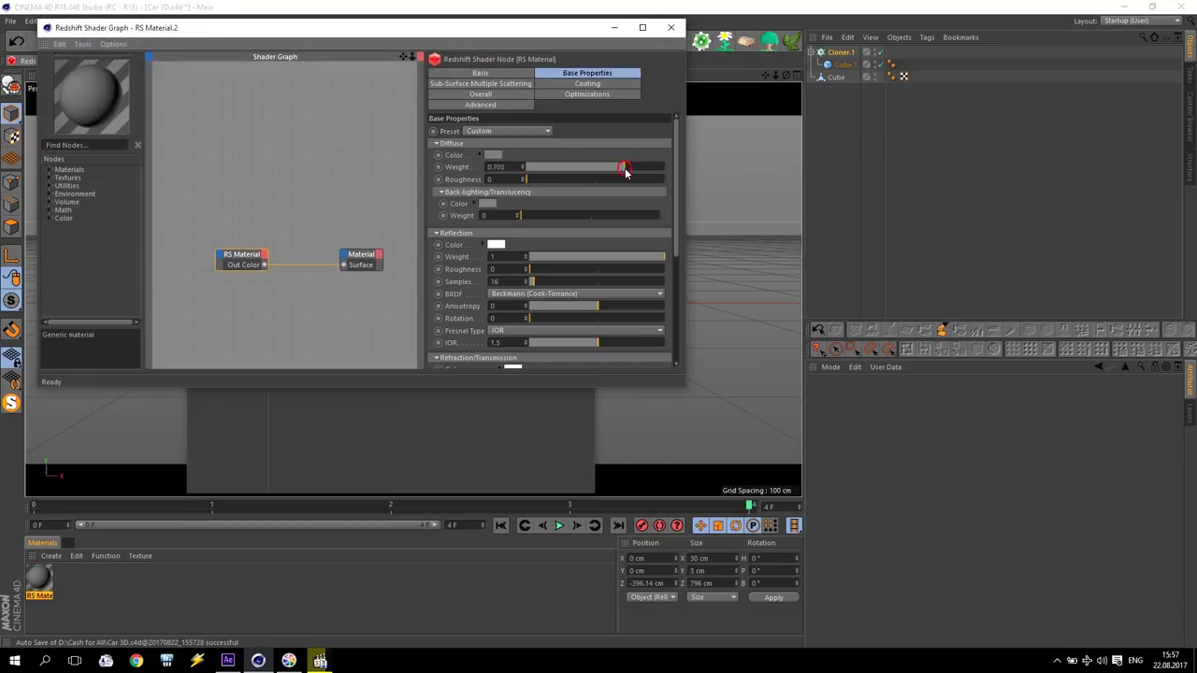
left_click_drag(625, 171, 448, 256)
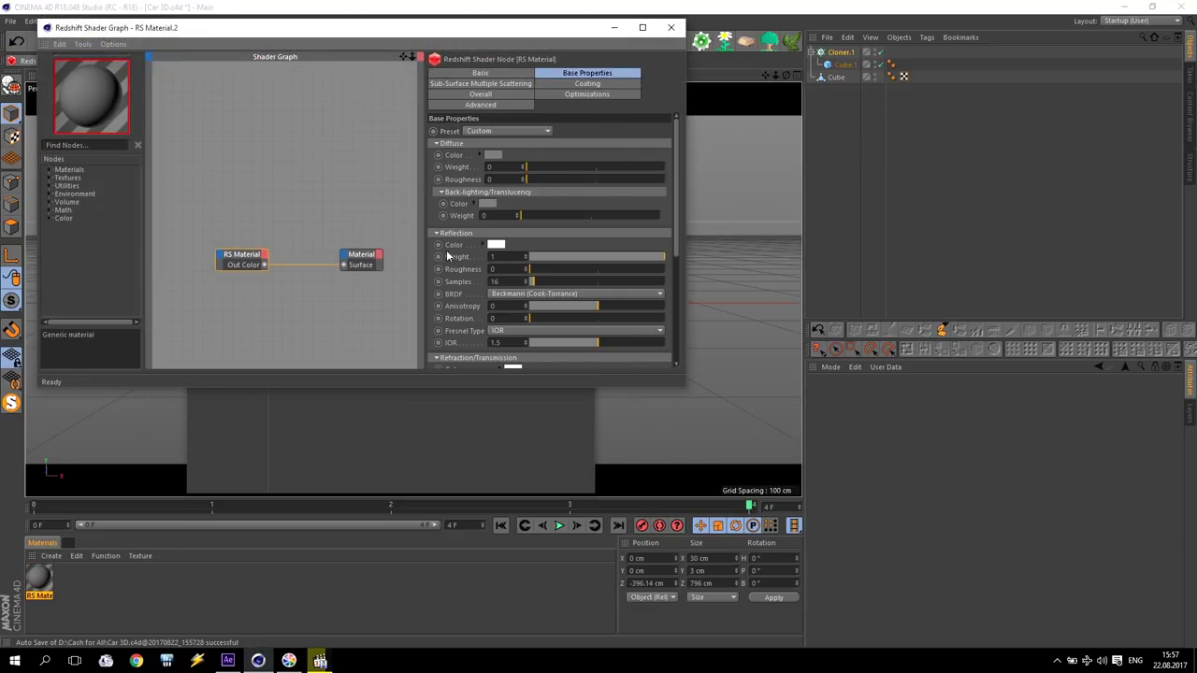
Step: Set Fresnel Type to Color + Edge Tint with white Reflectivity and white Edge Tint
left_click(528, 331)
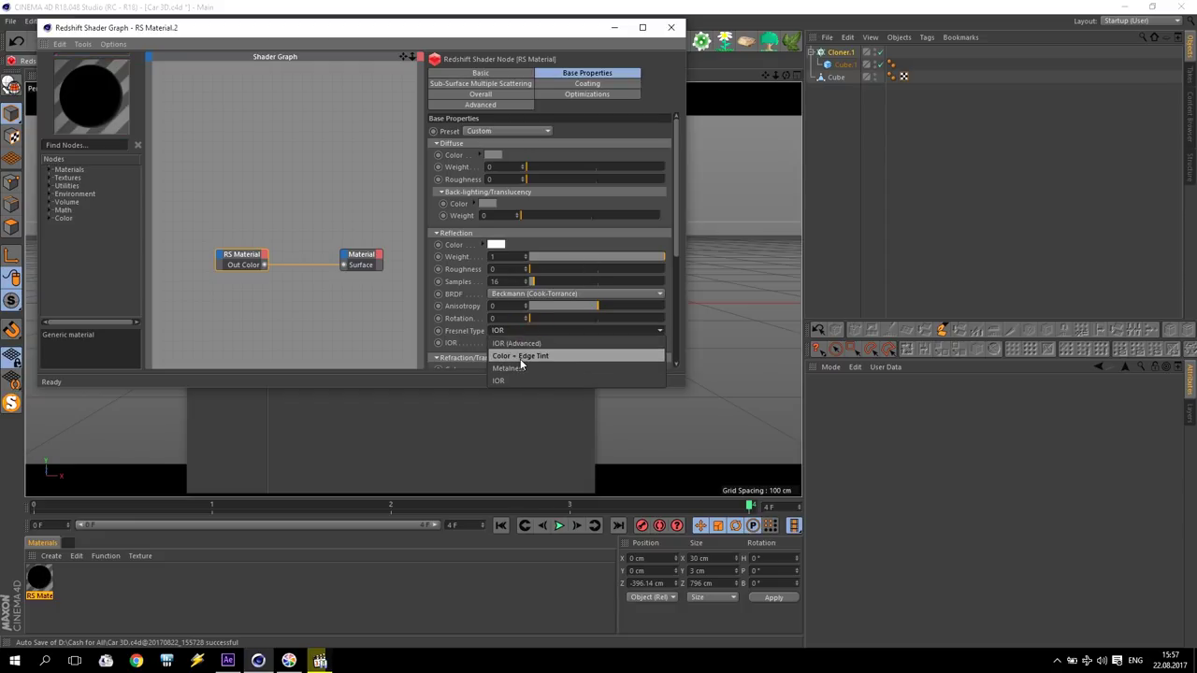
left_click(514, 357)
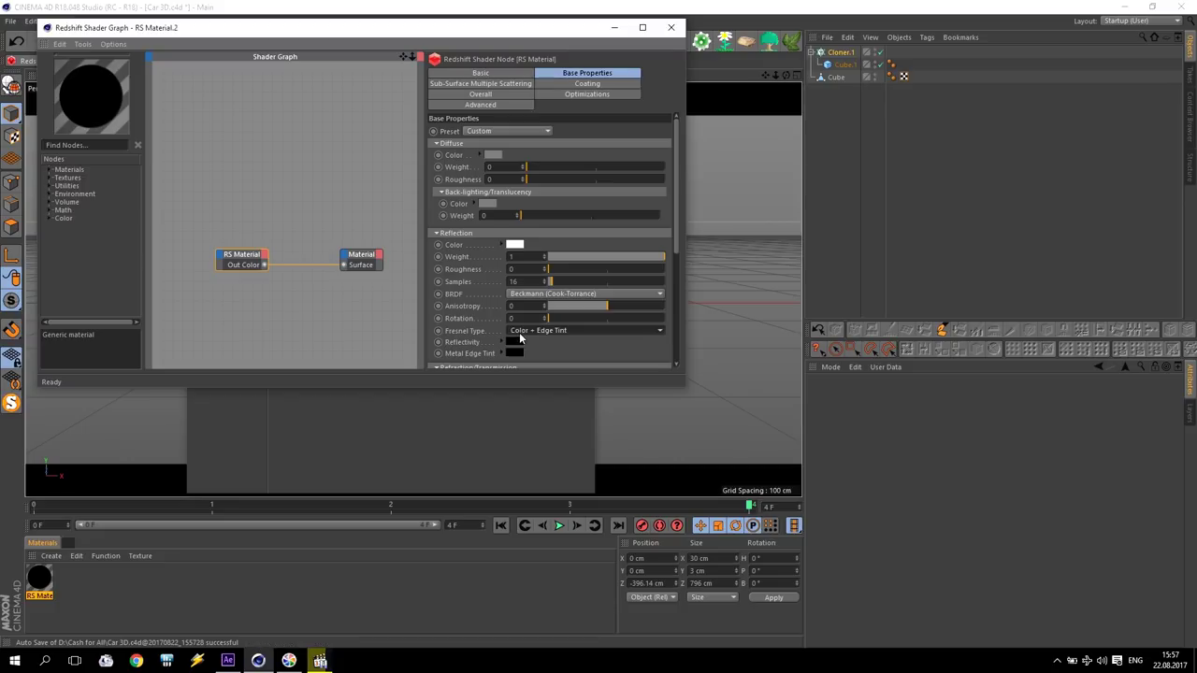
left_click(514, 341)
left_click(486, 335)
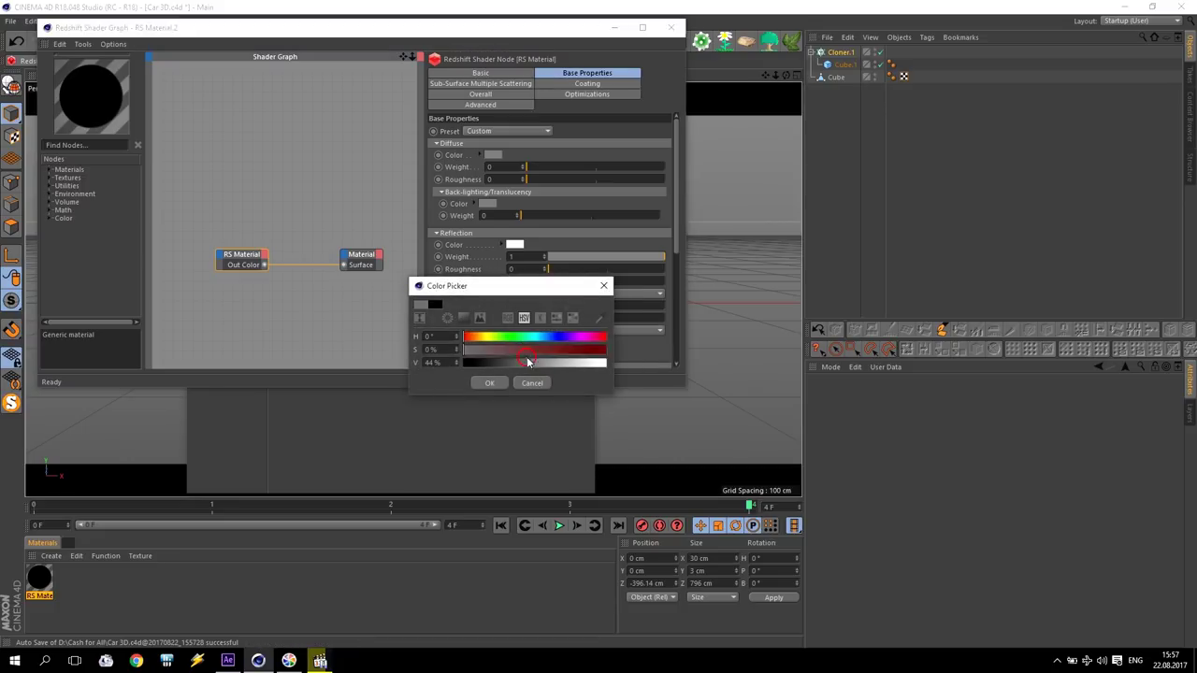
left_click(496, 383)
left_click(514, 352)
left_click(520, 379)
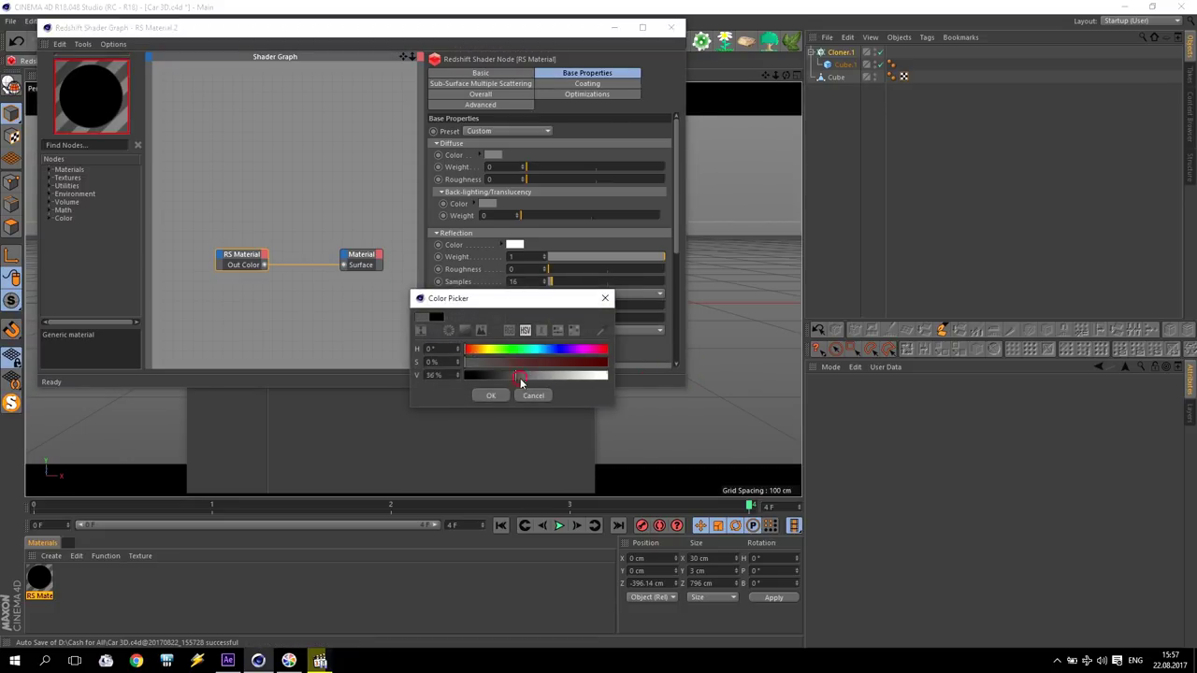
left_click(492, 397)
Step: Set reflection Roughness to 0.1 and close the shader graph and material editor
left_click(524, 268)
type(".1")
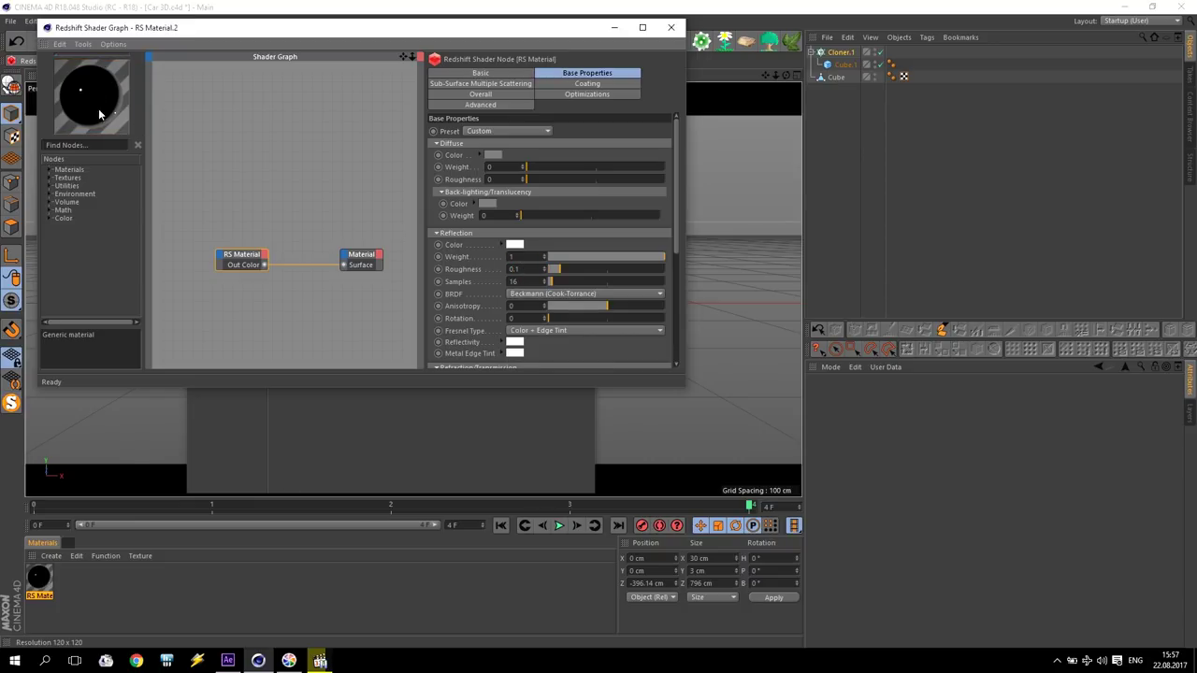
left_click(670, 28)
left_click(579, 85)
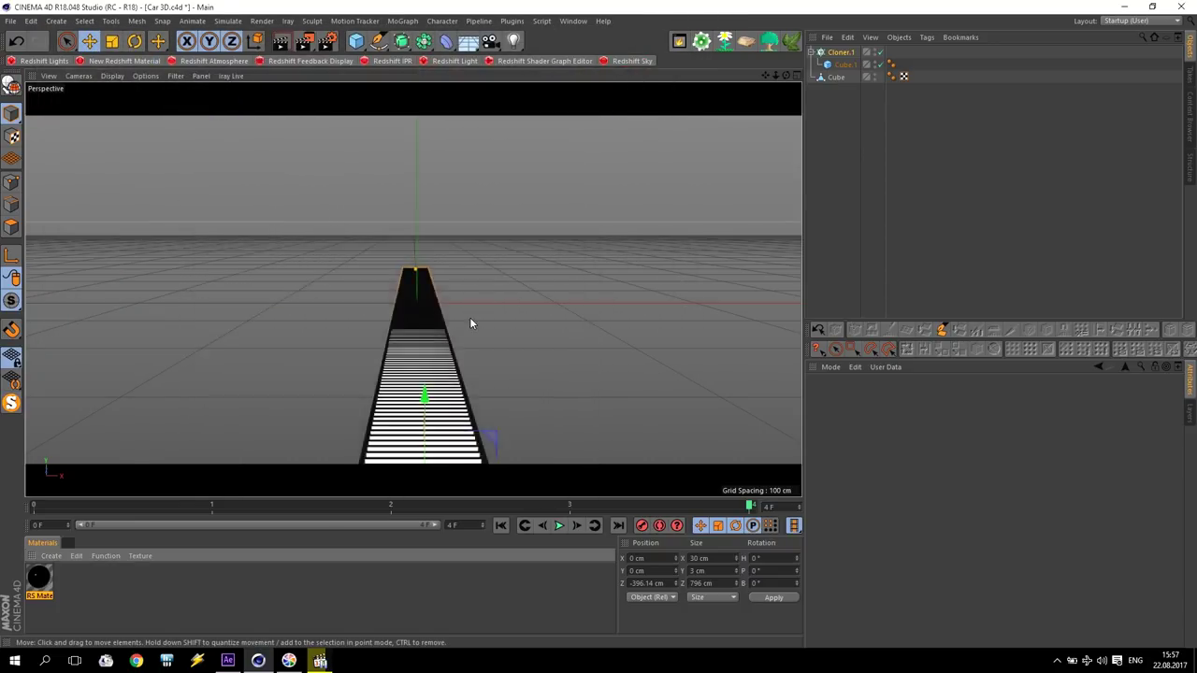
left_click(836, 76)
Step: Apply the reflective material to Cloner.1, Cube.1 and Cube
left_click(840, 52, "shift")
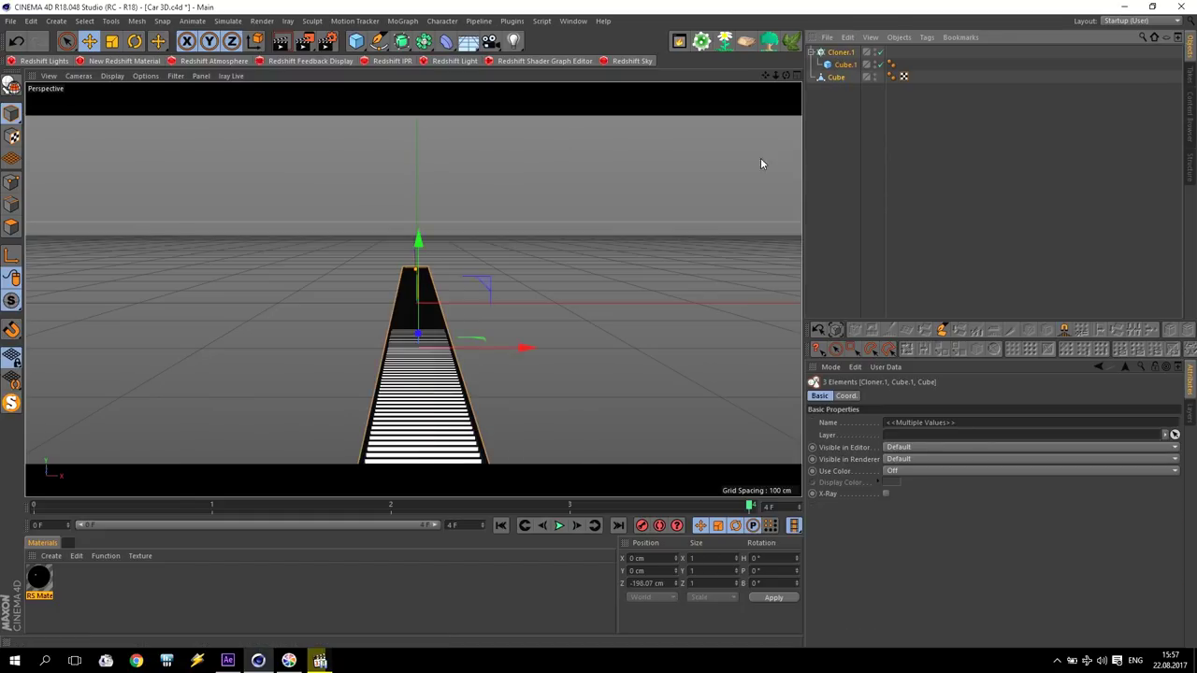
left_click_drag(39, 577, 384, 353)
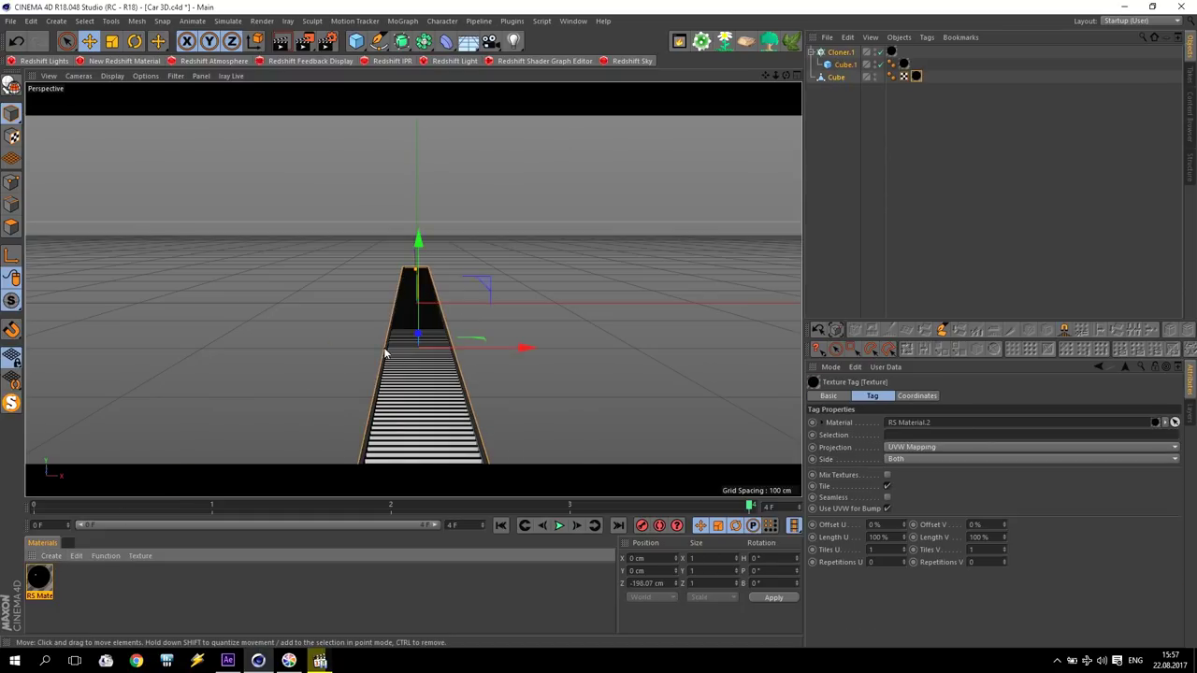
left_click(561, 272)
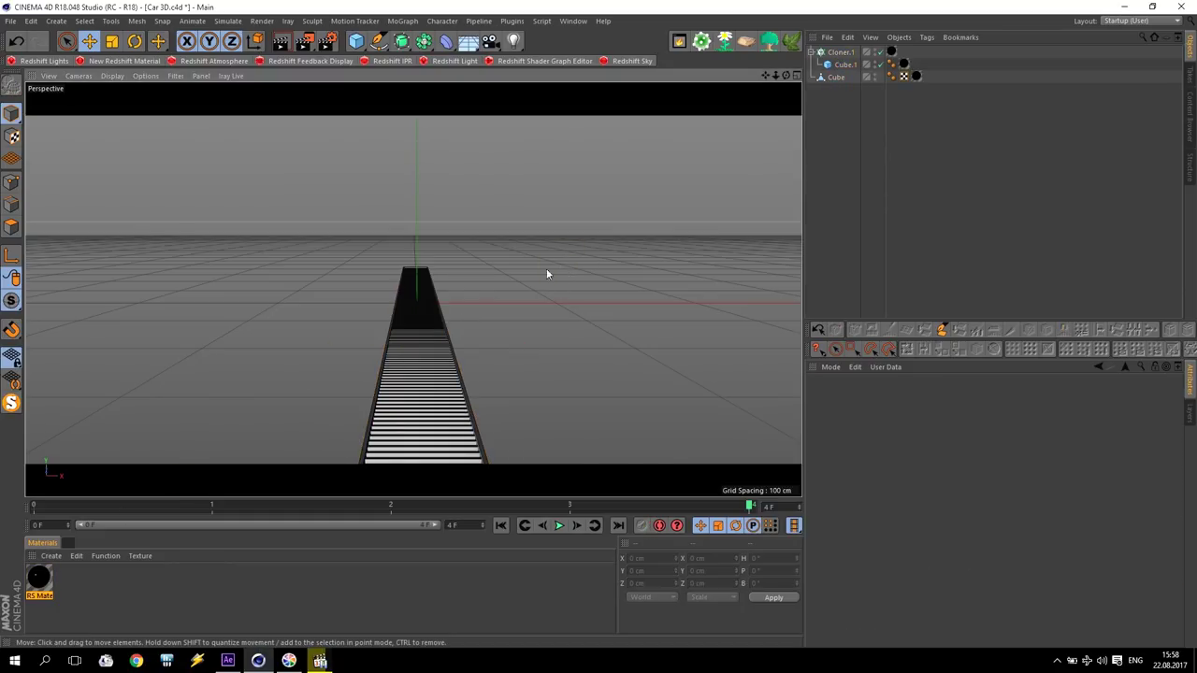
Step: Turn off solo, view the scene through the camera and select the floor Plane
left_click(11, 403)
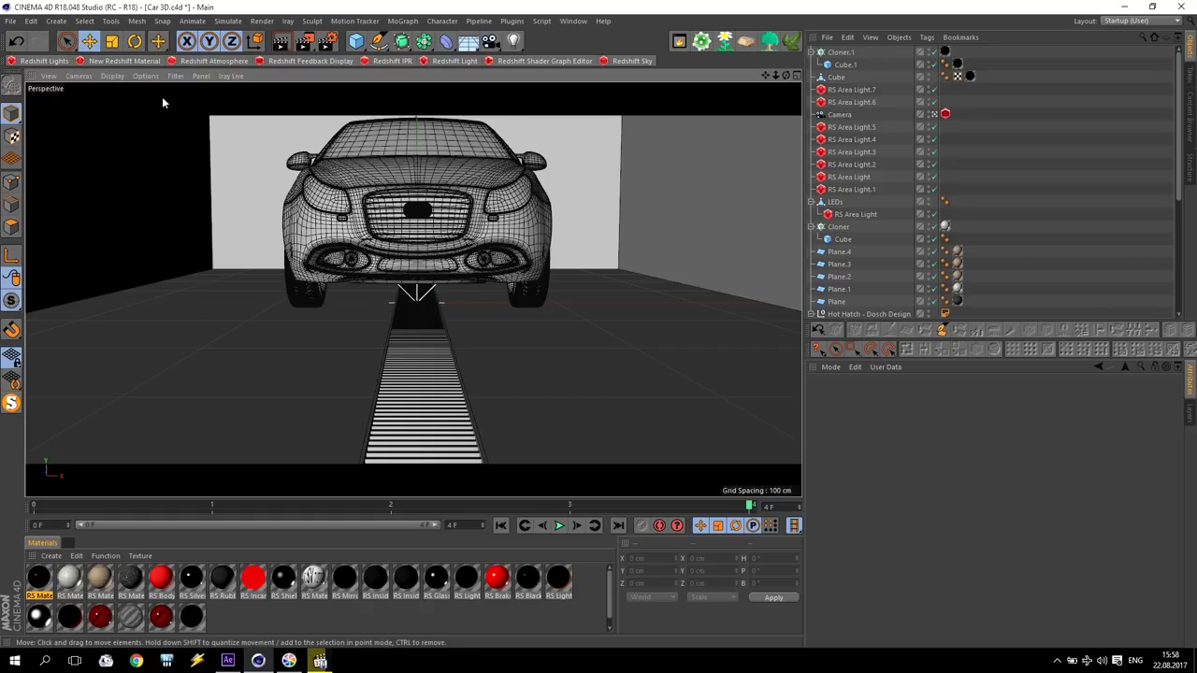
left_click(111, 76)
mouse_move(76, 78)
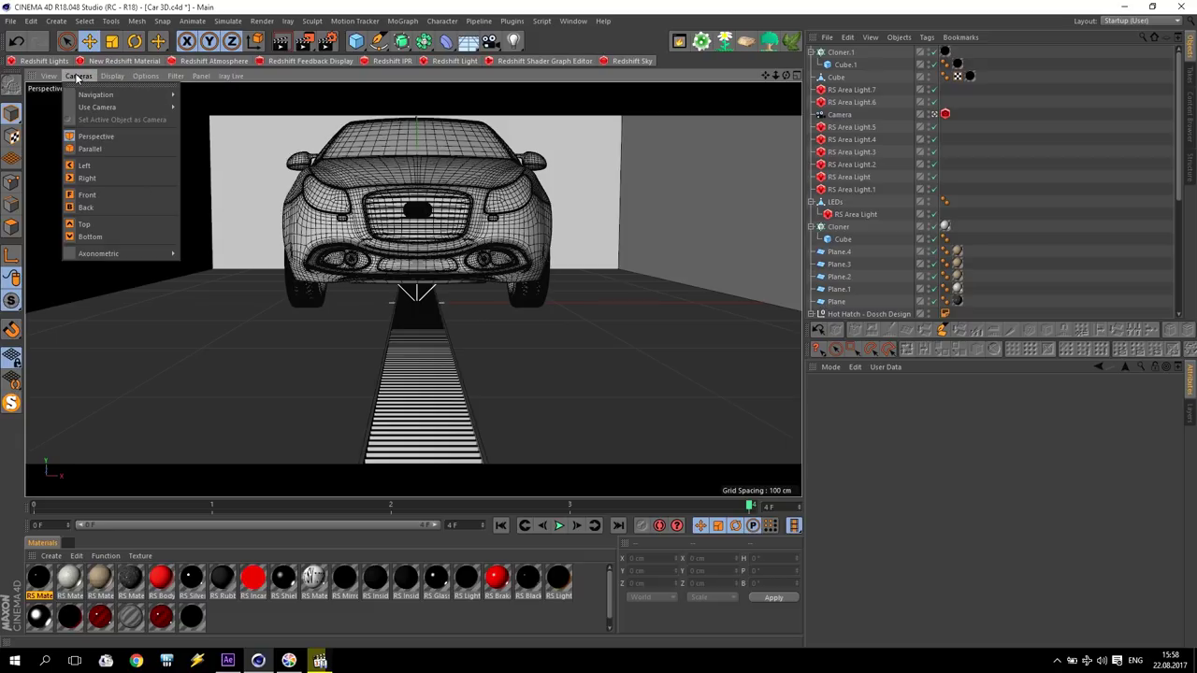
left_click(61, 110)
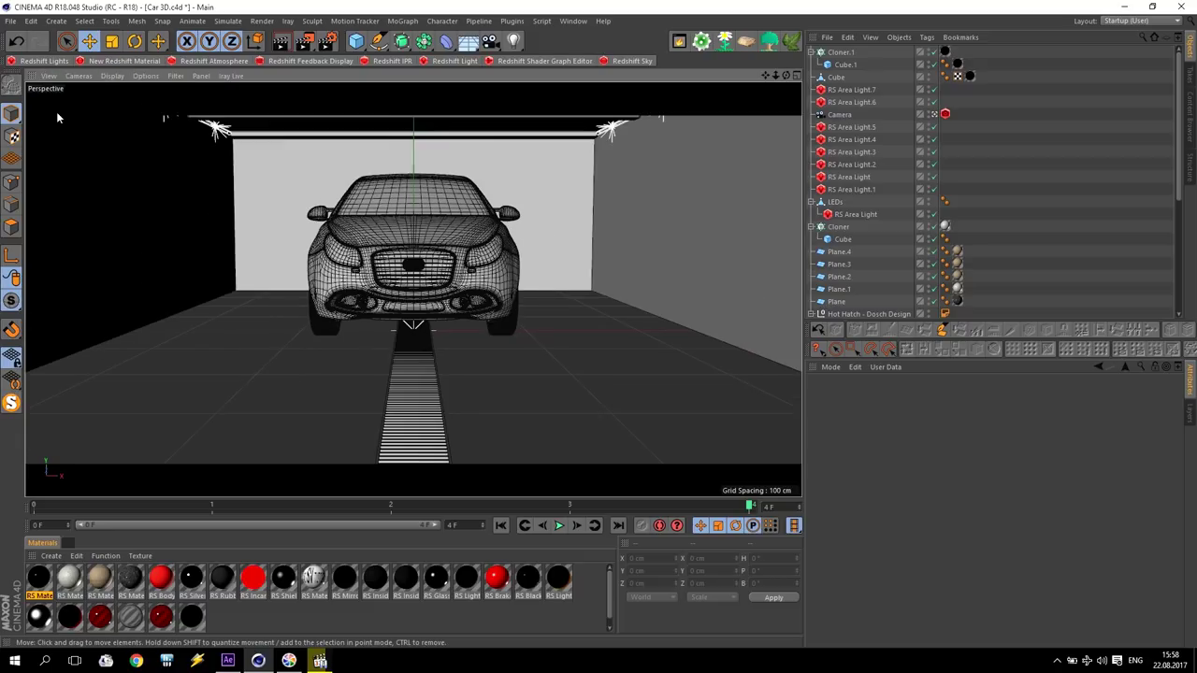
left_click(840, 114)
left_click_drag(786, 76, 788, 90)
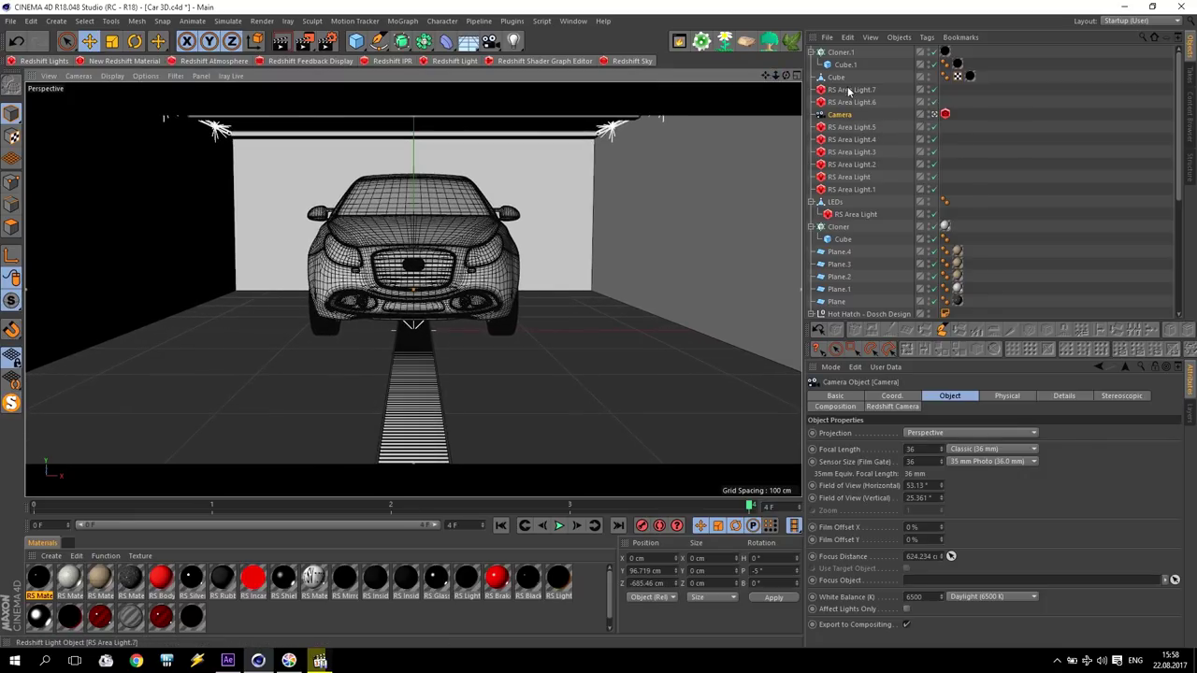
left_click(837, 302)
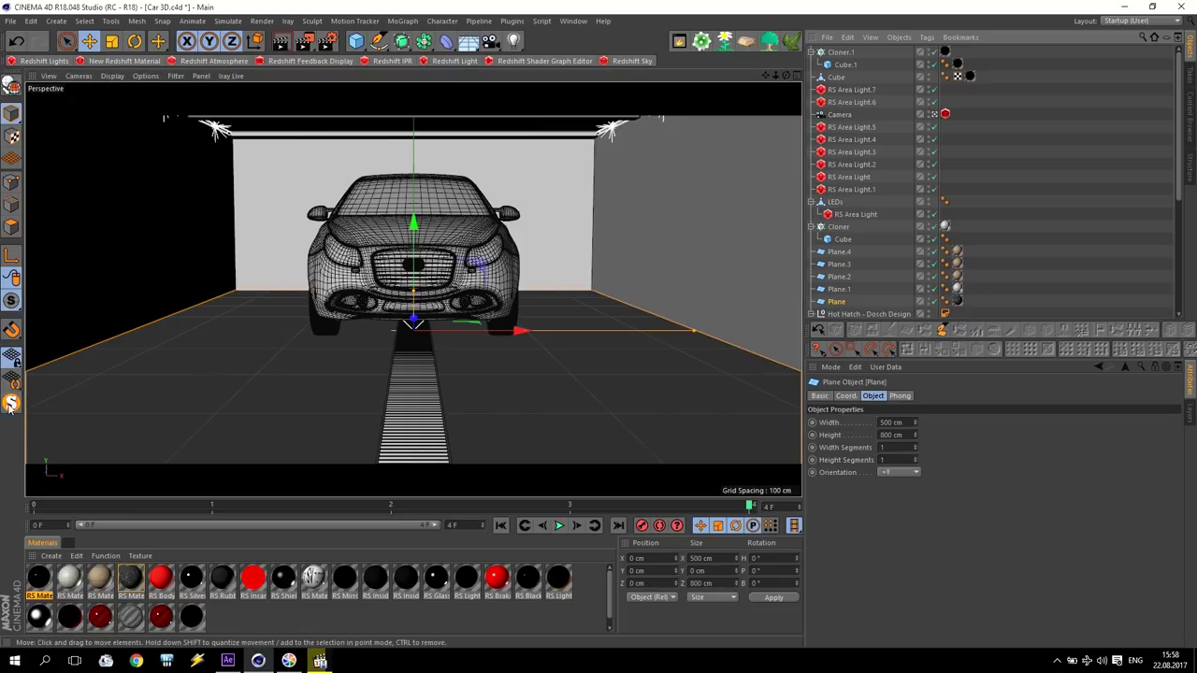
Step: Give the floor plane two width segments, make it editable and scale both edges to ~39 cm apart
left_click(915, 446)
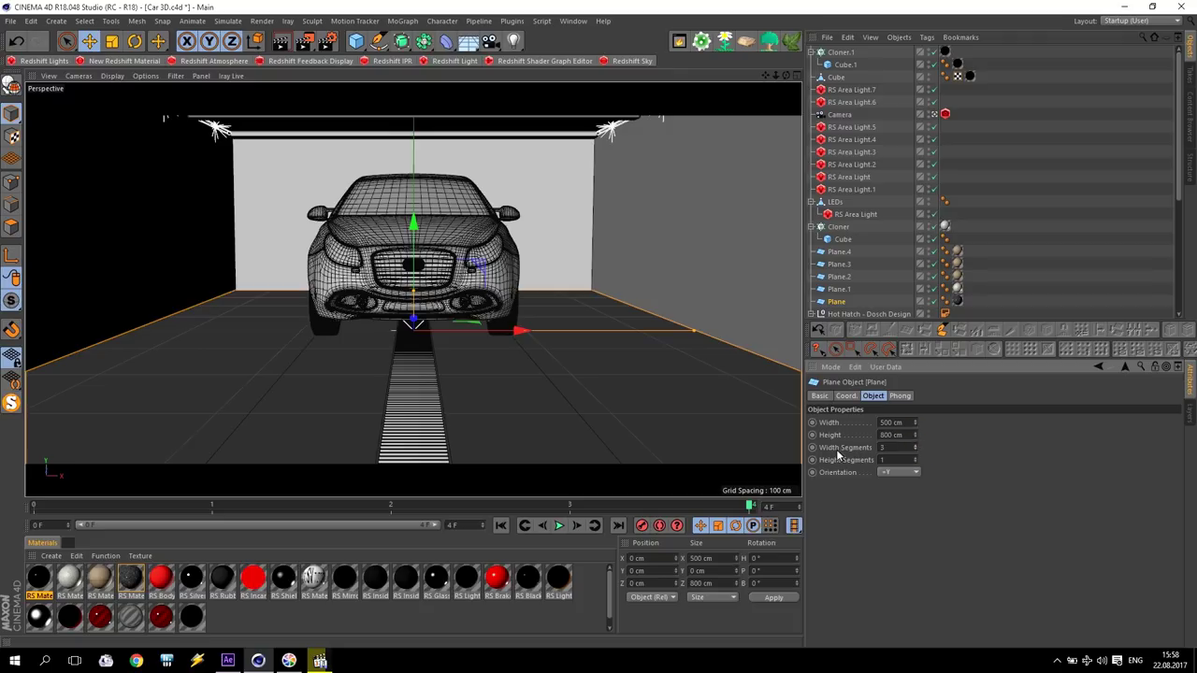
left_click(11, 84)
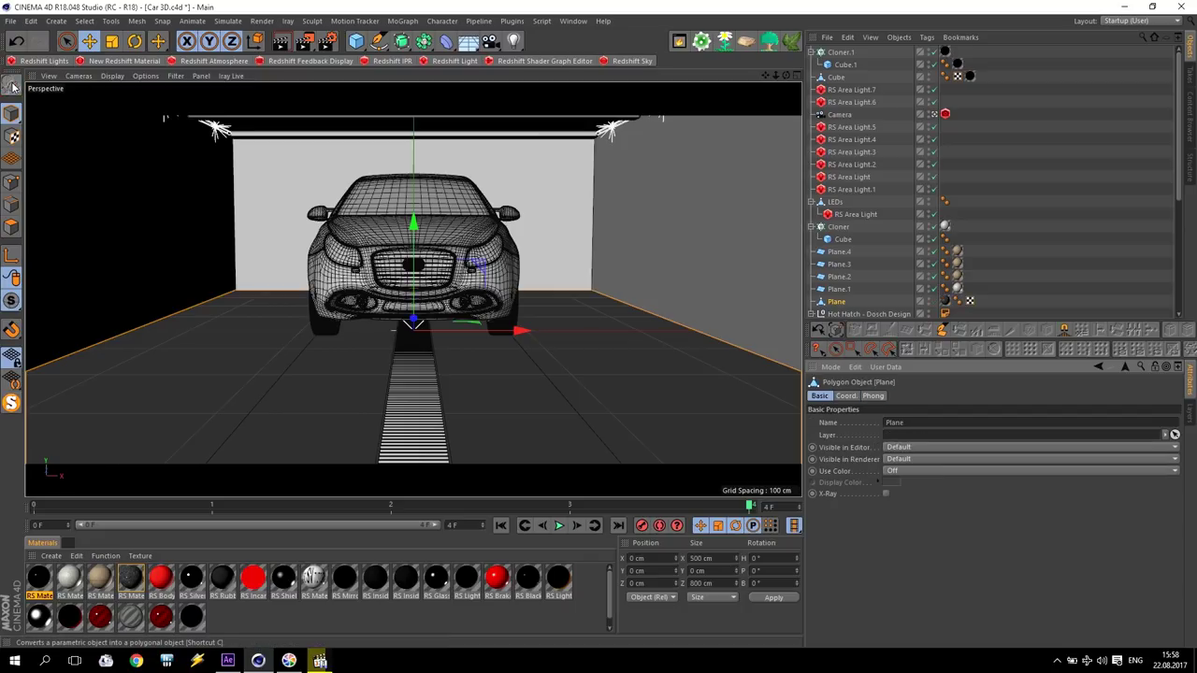
left_click(11, 208)
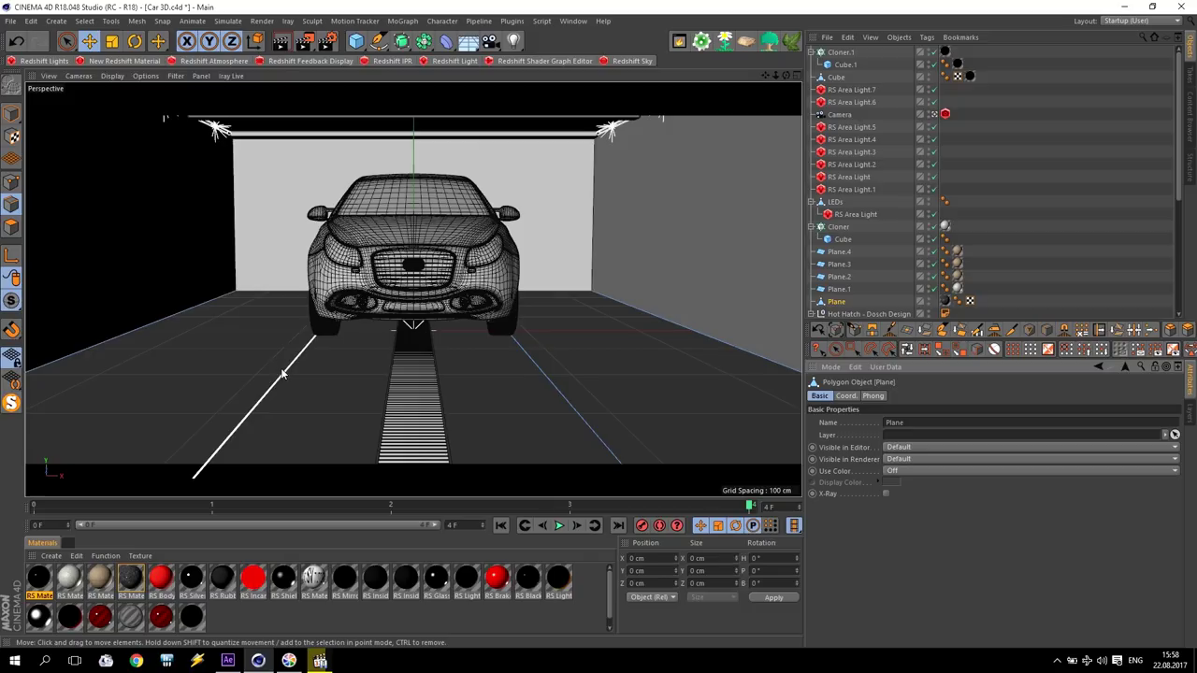
left_click(246, 416)
left_click(545, 384, "shift")
left_click(111, 41)
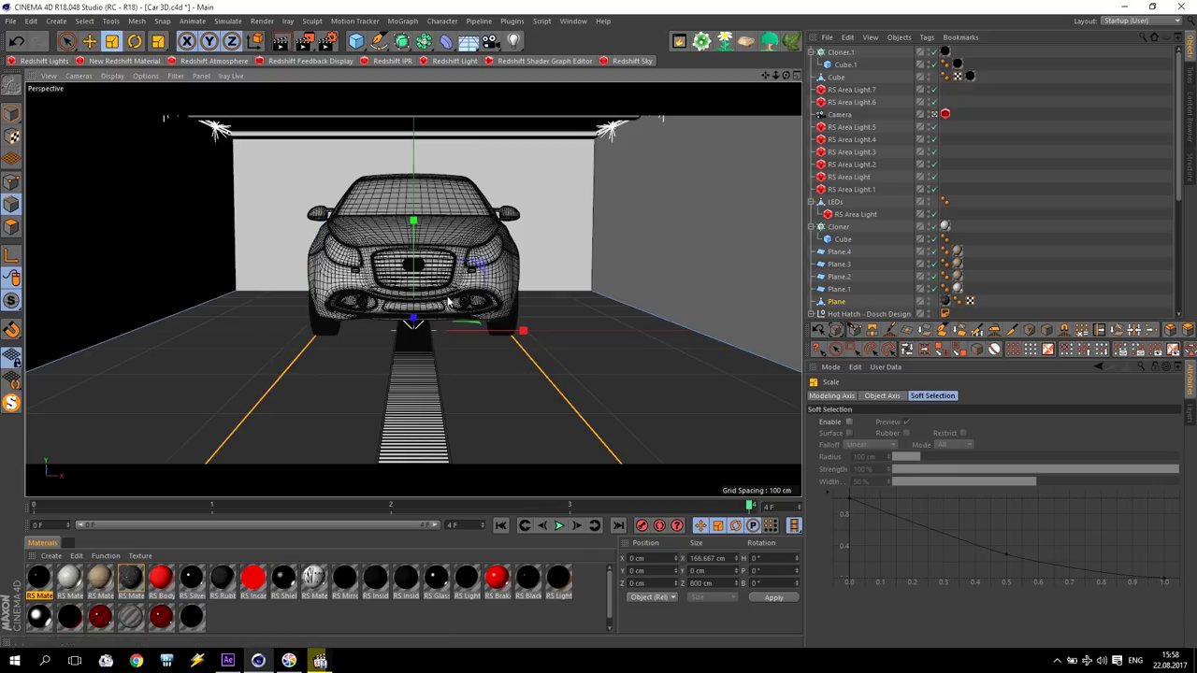
left_click_drag(522, 331, 434, 337)
Step: Select Cube, Cube.1 and Cloner.1 and raise them slightly along Y
left_click(11, 227)
left_click(413, 390)
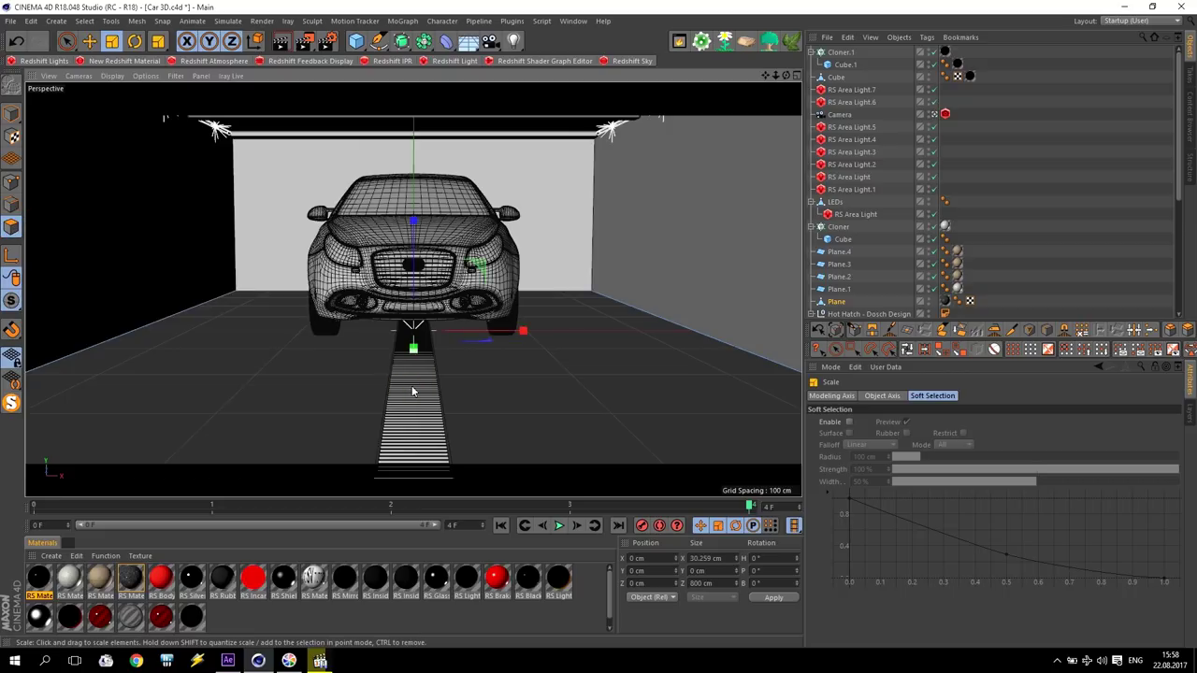
left_click(408, 409)
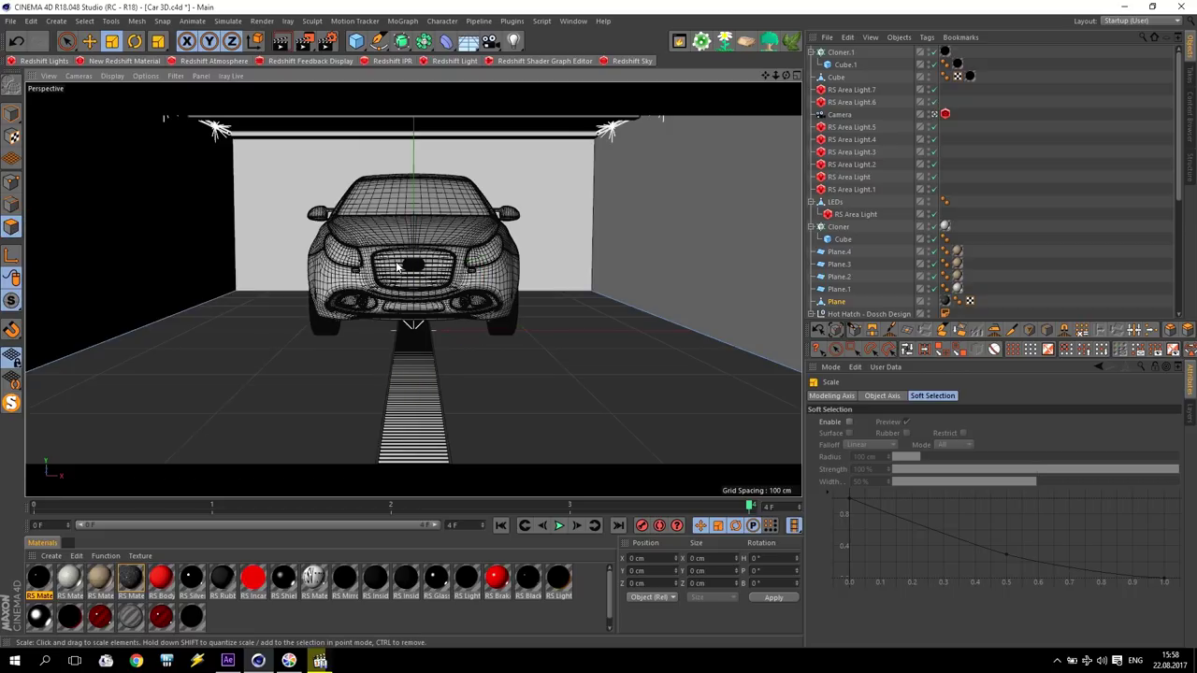
left_click(835, 76)
left_click(840, 51, "shift")
key("e")
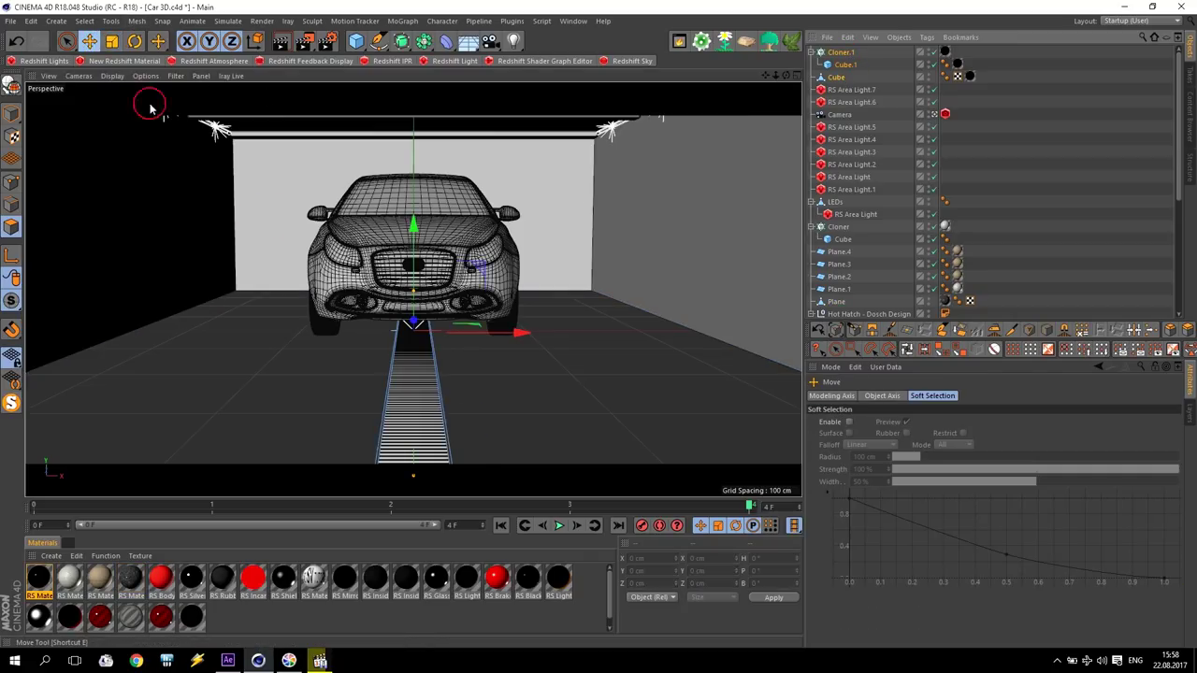
left_click_drag(410, 254, 412, 320)
Step: Undo the strip height change and maximize the Front view around the car
left_click(18, 41)
middle_click(511, 230)
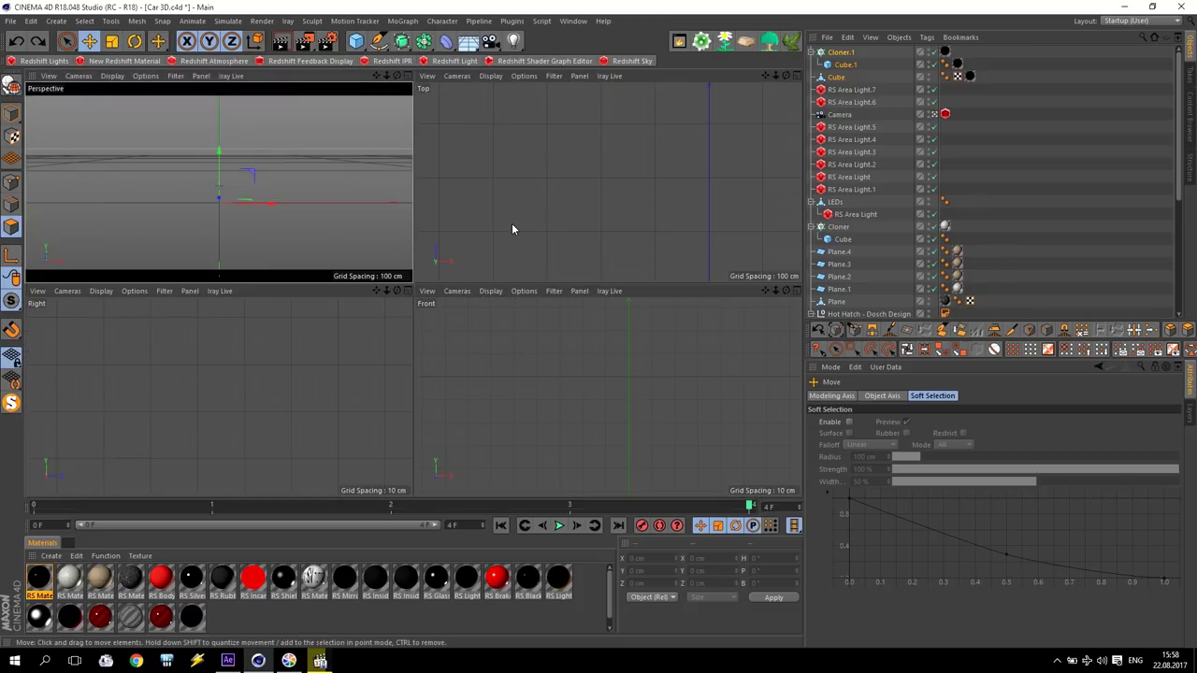
middle_click(646, 404)
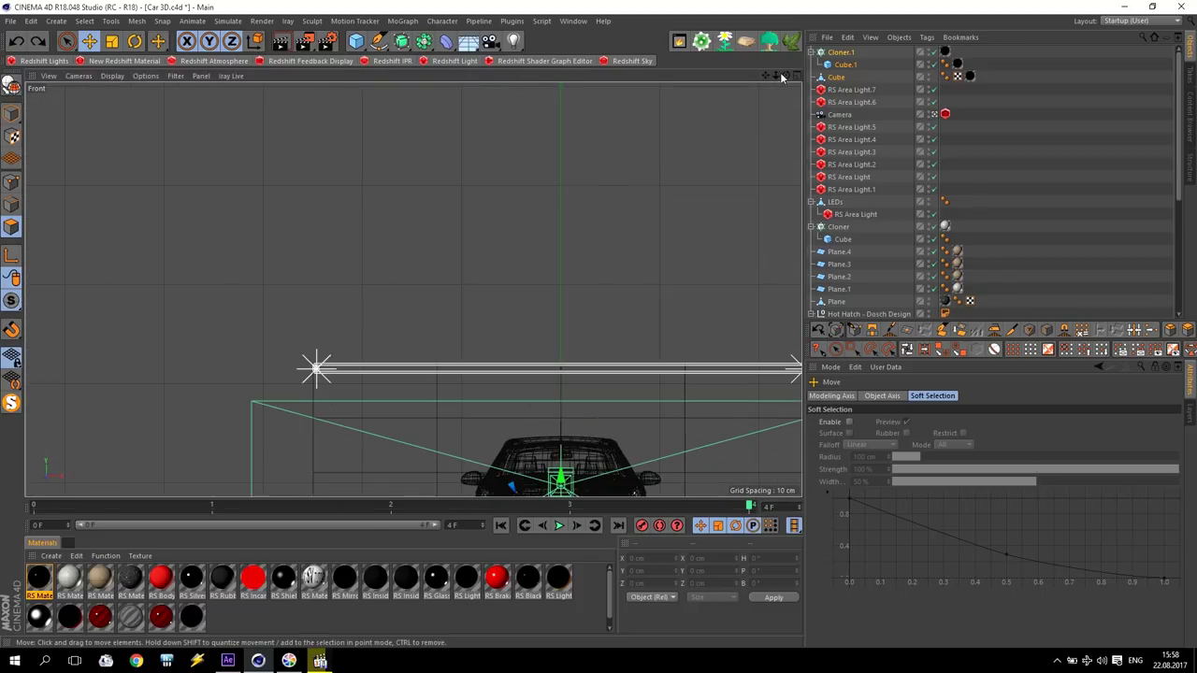
left_click_drag(782, 78, 426, 426)
scroll(426, 426, "up", 3)
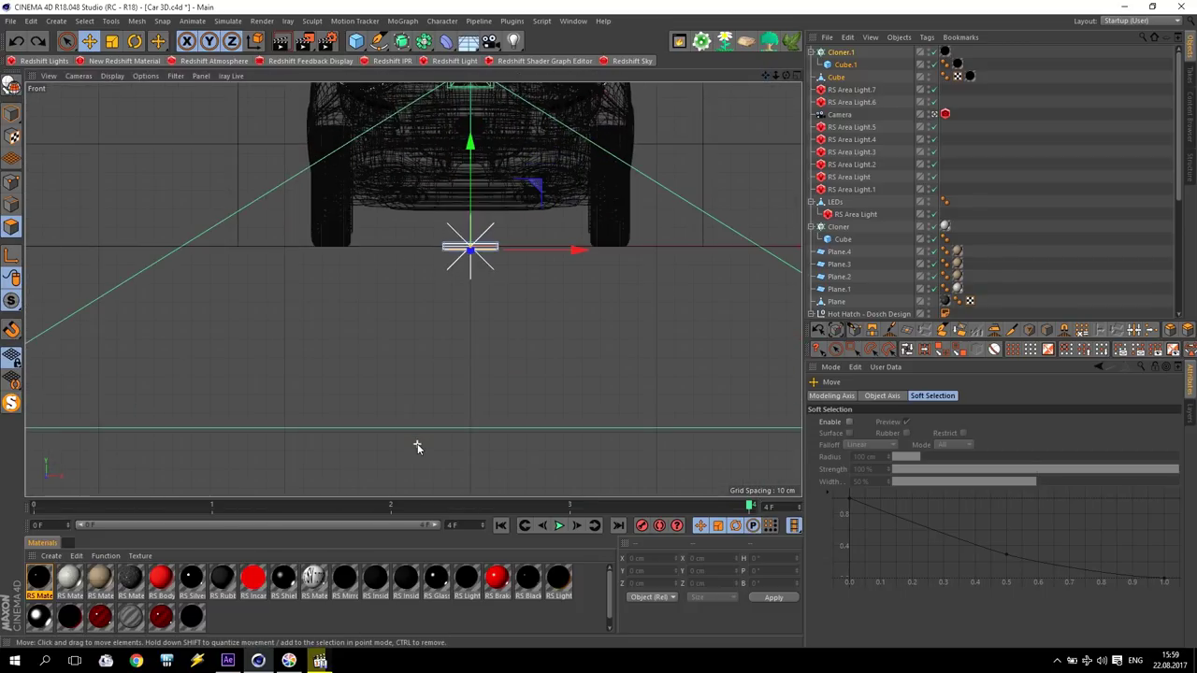
scroll(417, 447, "up", 5)
Step: Nest Cloner.1 under Cube in the Object Manager
left_click(592, 326)
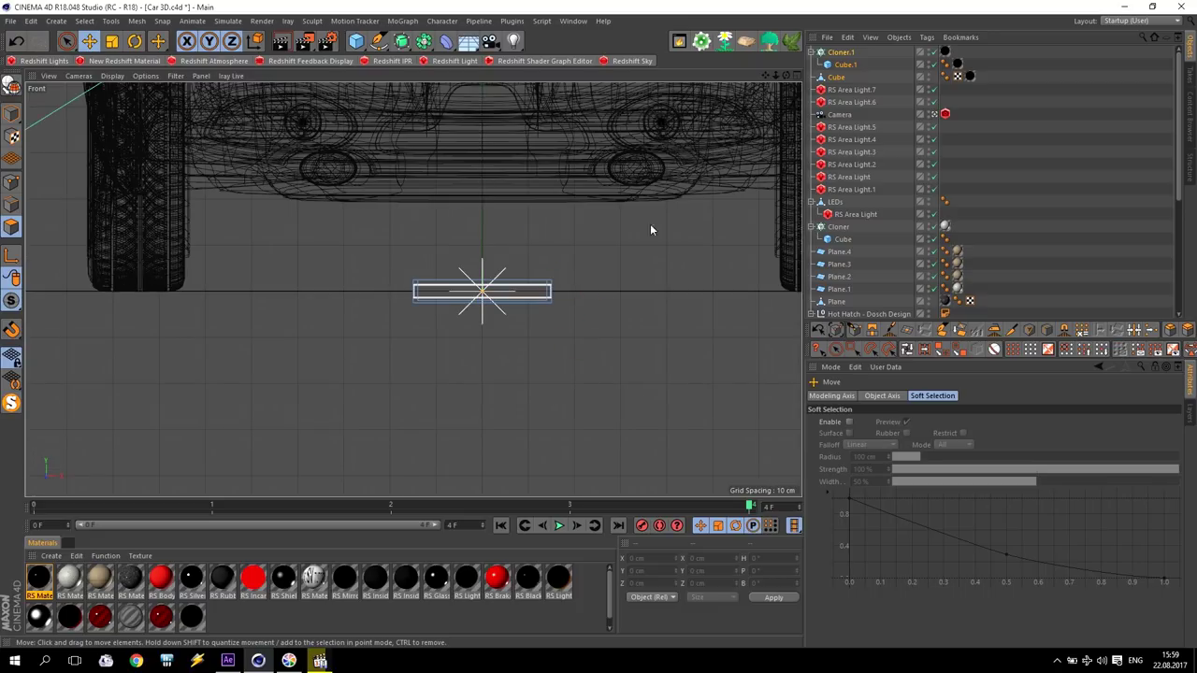
left_click(844, 78)
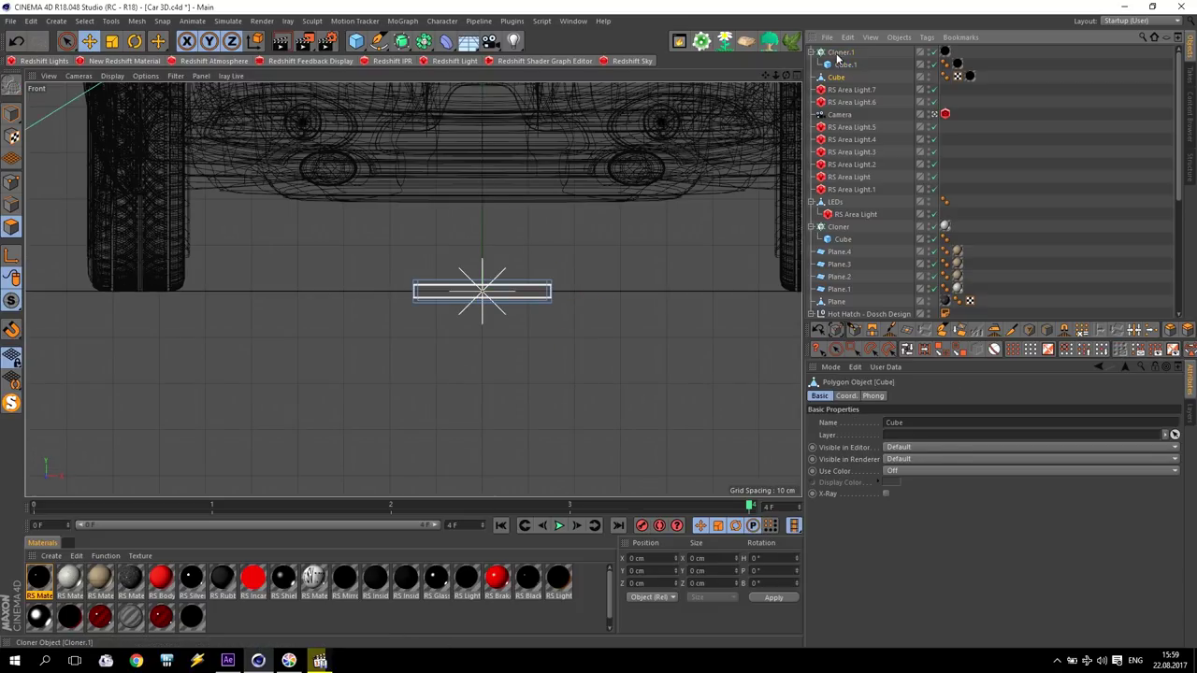
left_click(838, 54)
left_click(839, 76)
left_click_drag(838, 53, 842, 78)
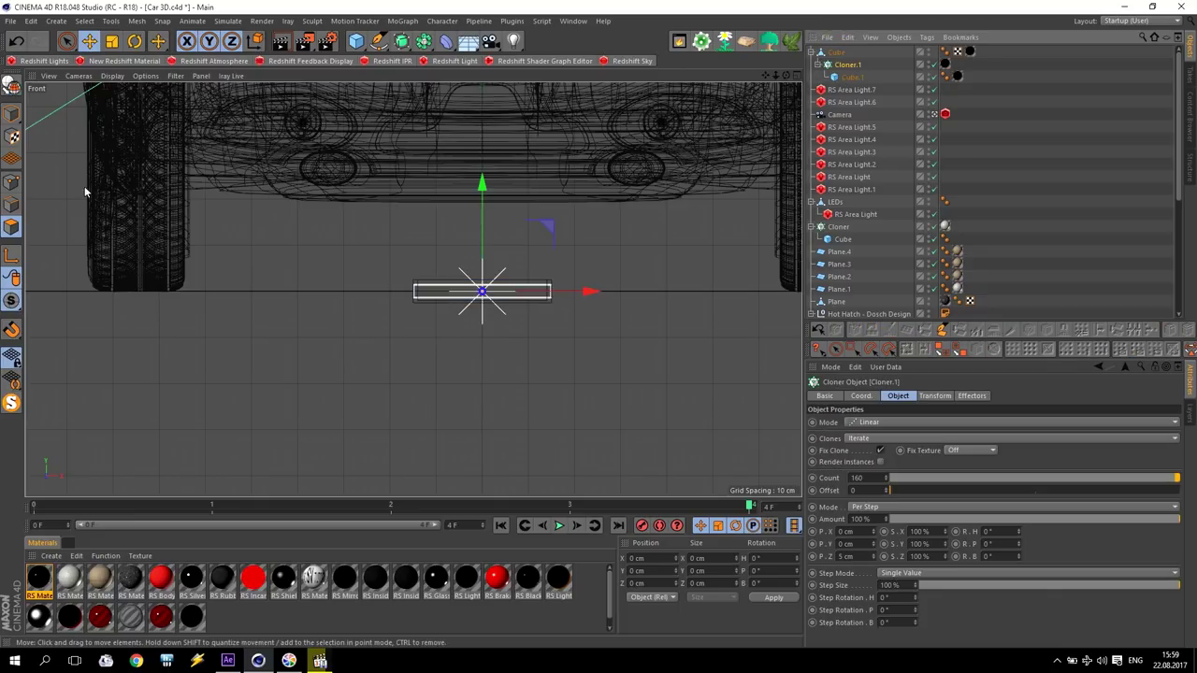
Step: Lower Cloner.1 and Cube (about 1.9 cm) so the strip meets the floor, then return to Perspective
left_click_drag(483, 198, 486, 210)
left_click(556, 333)
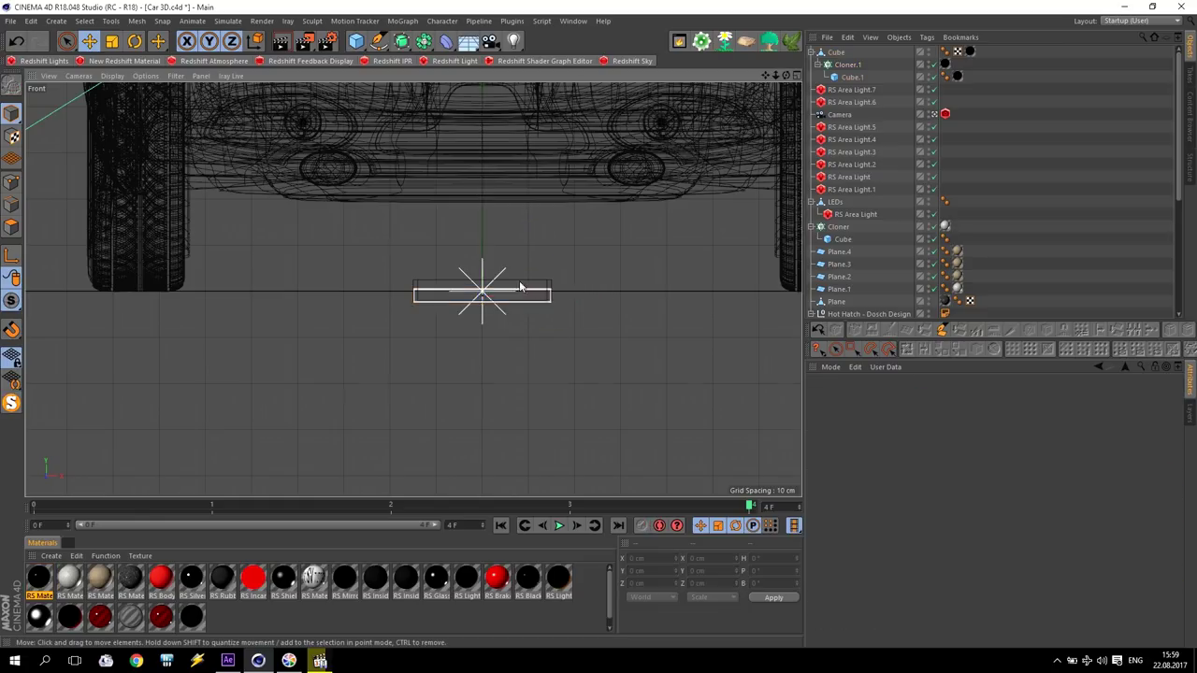
scroll(539, 274, "up", 4)
scroll(312, 295, "up", 4)
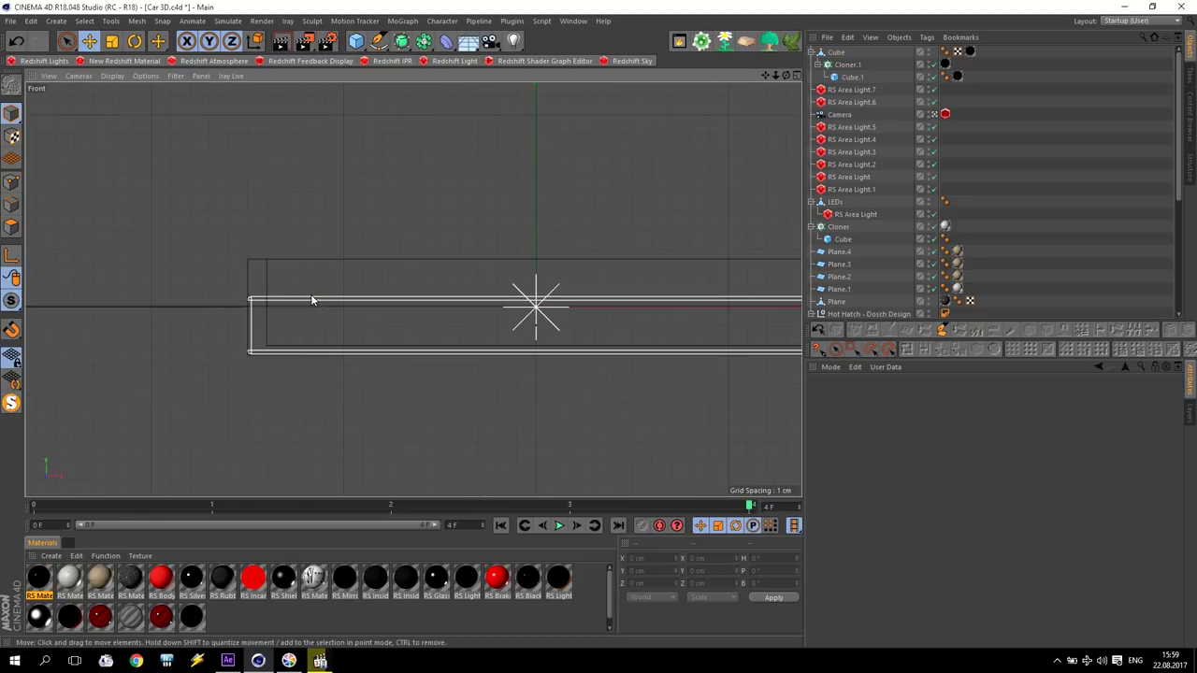
left_click(836, 53)
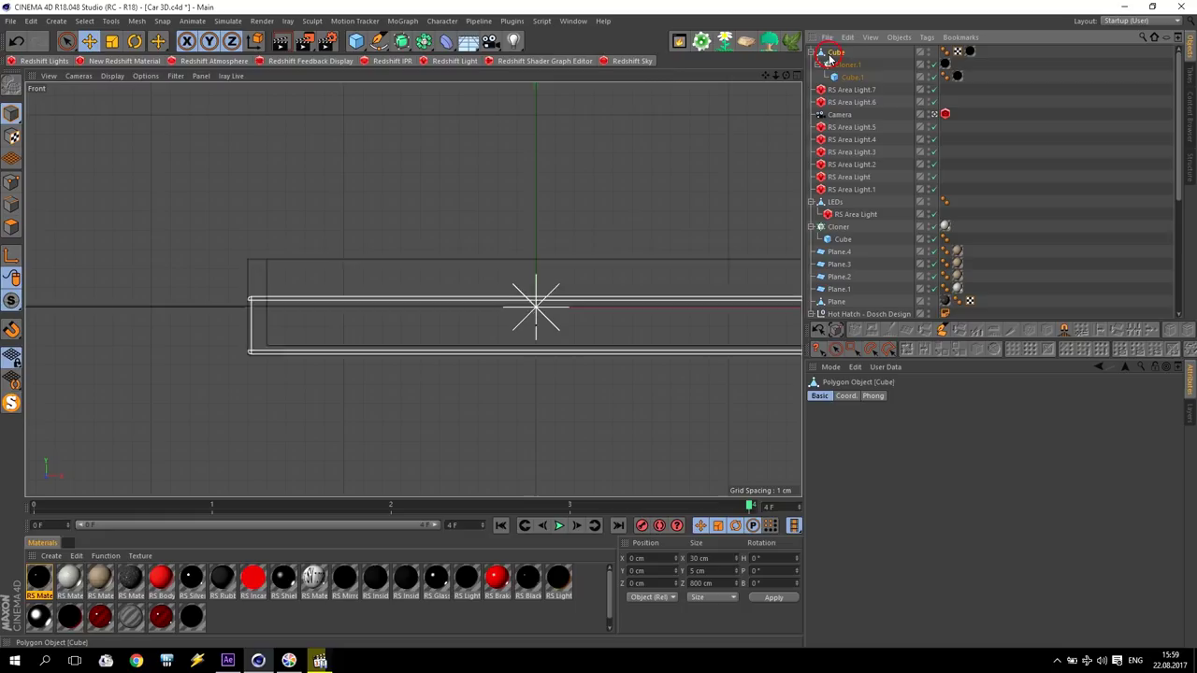
mouse_move(534, 222)
left_mouse_down()
mouse_move(534, 259)
mouse_move(542, 224)
left_mouse_up()
left_click(847, 64)
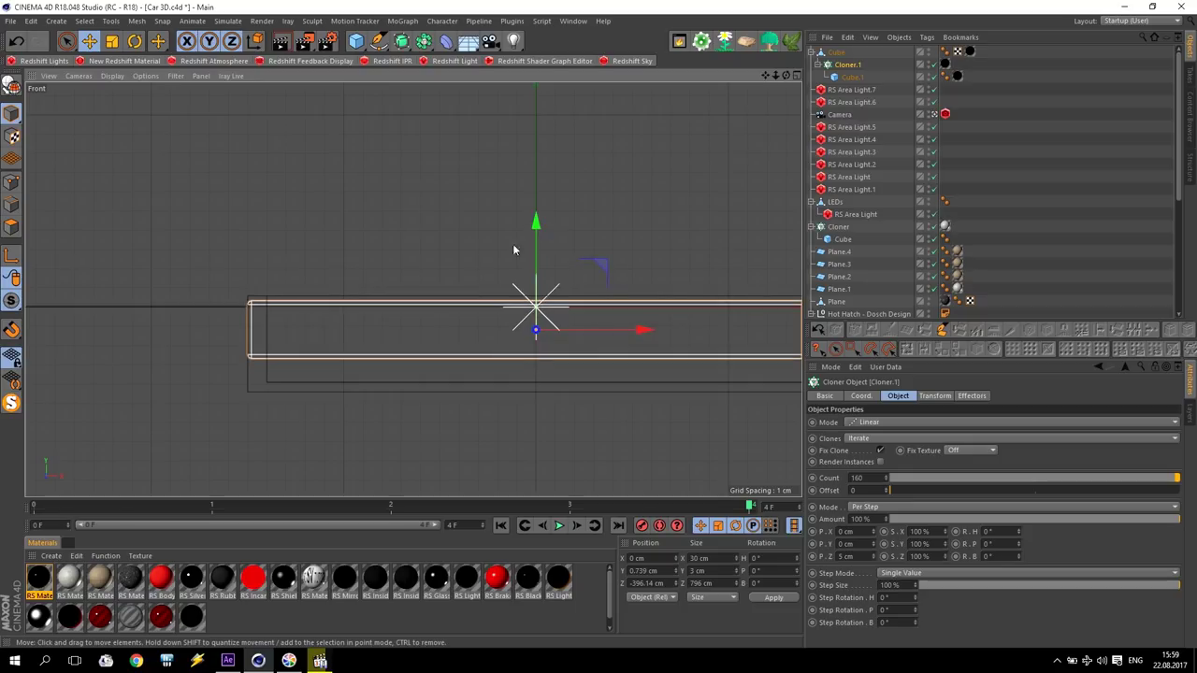
middle_click(500, 249)
middle_click(224, 183)
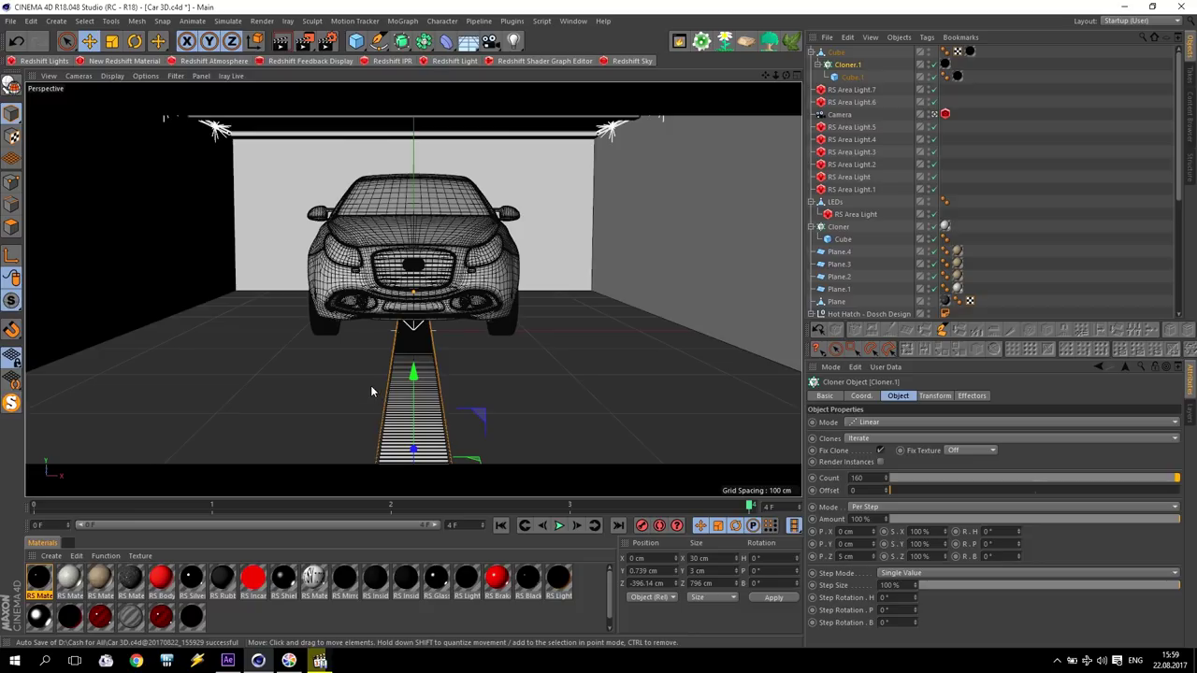
Step: Compare the scene with the rendered Car.mp4 video, then switch to After Effects
left_click(319, 661)
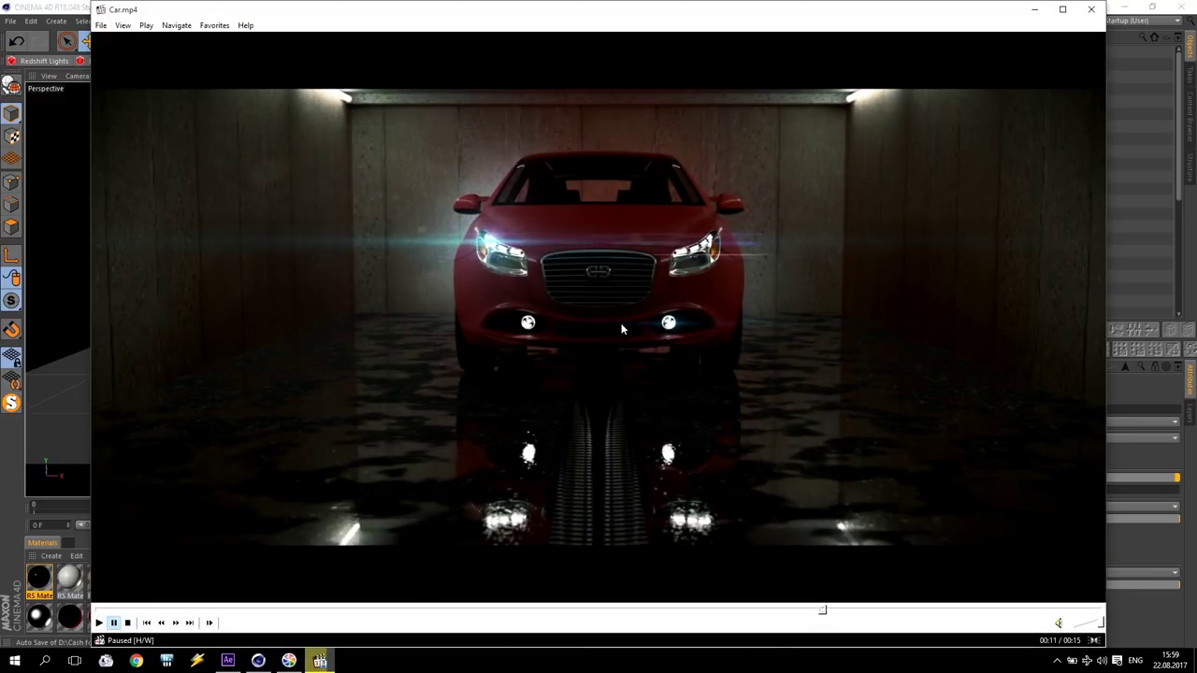
left_click(1038, 11)
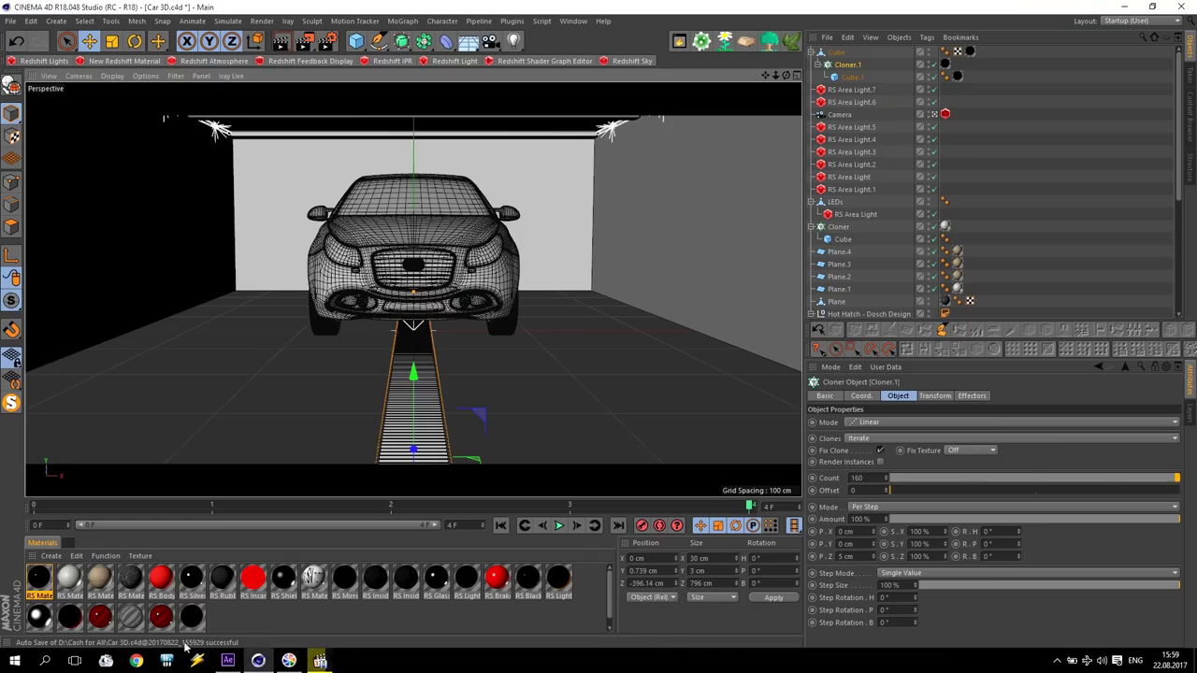
left_click(227, 661)
Step: Import Car0000–Car0004.exr from Desktop > Car Tutorial into the Project panel
double_click(39, 205)
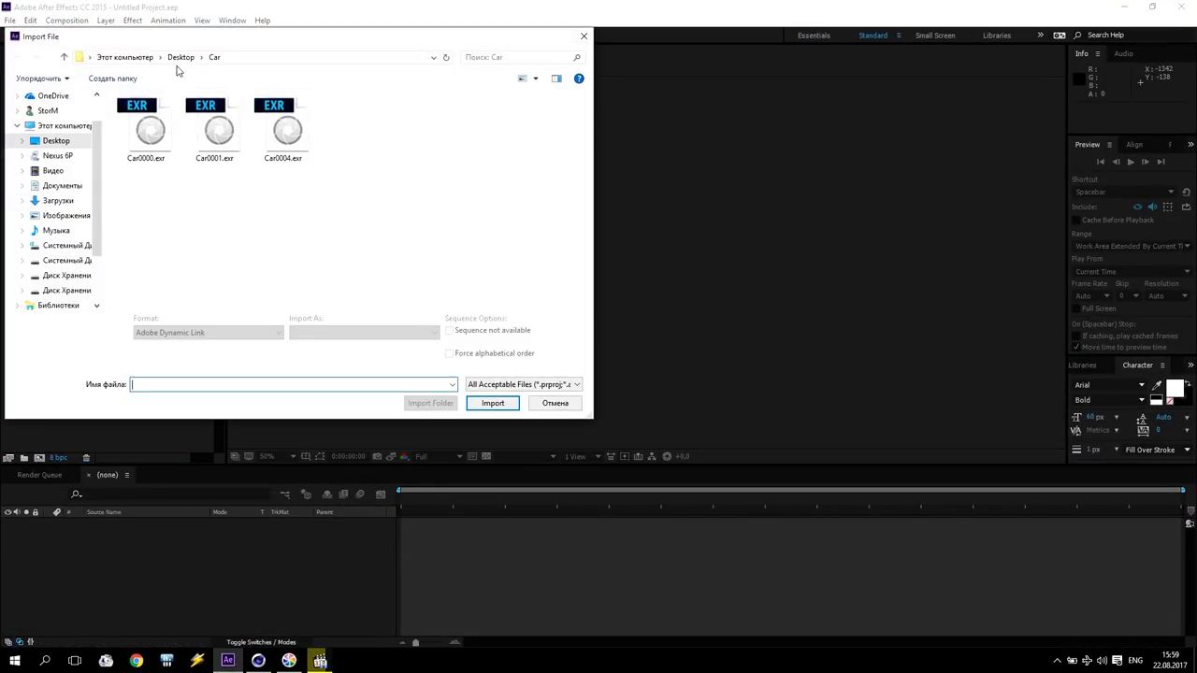
left_click(181, 57)
double_click(210, 157)
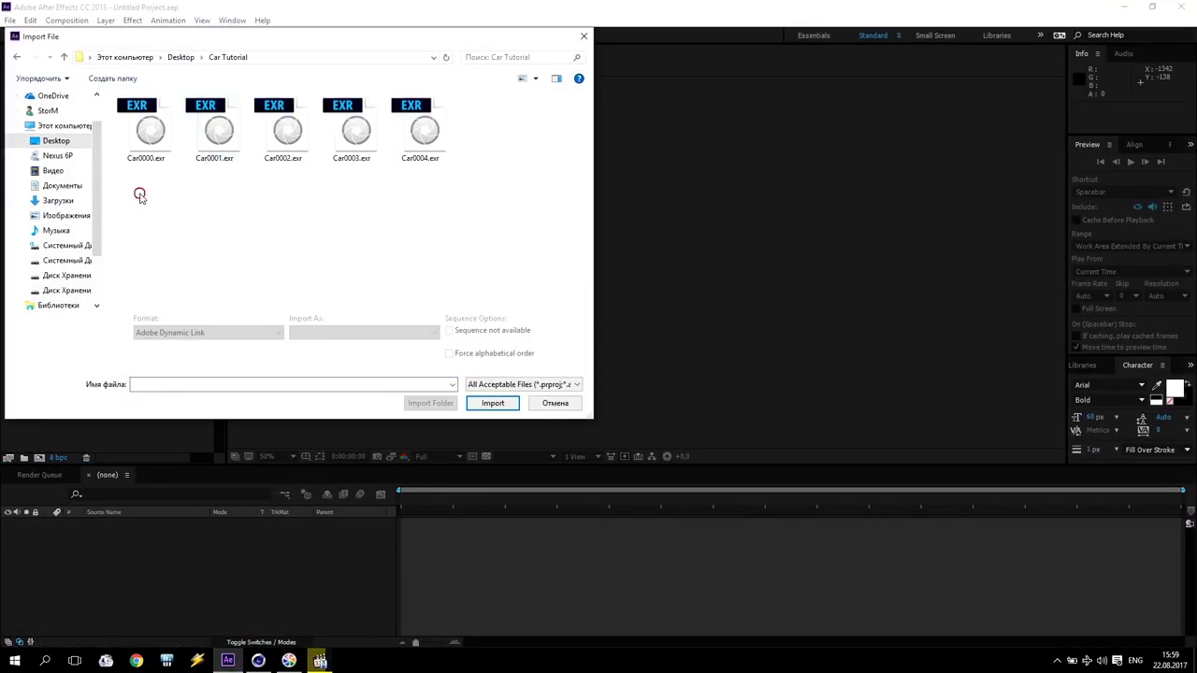
left_click_drag(140, 187, 461, 120)
left_click_drag(396, 43, 766, 99)
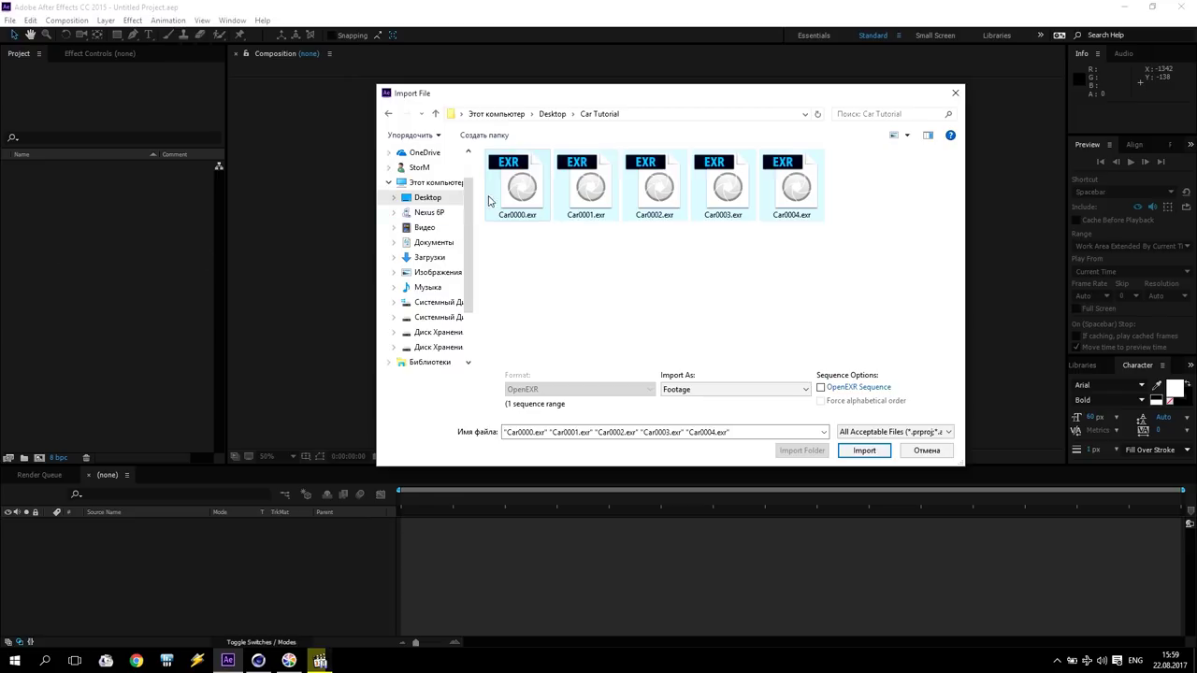
left_click(858, 447)
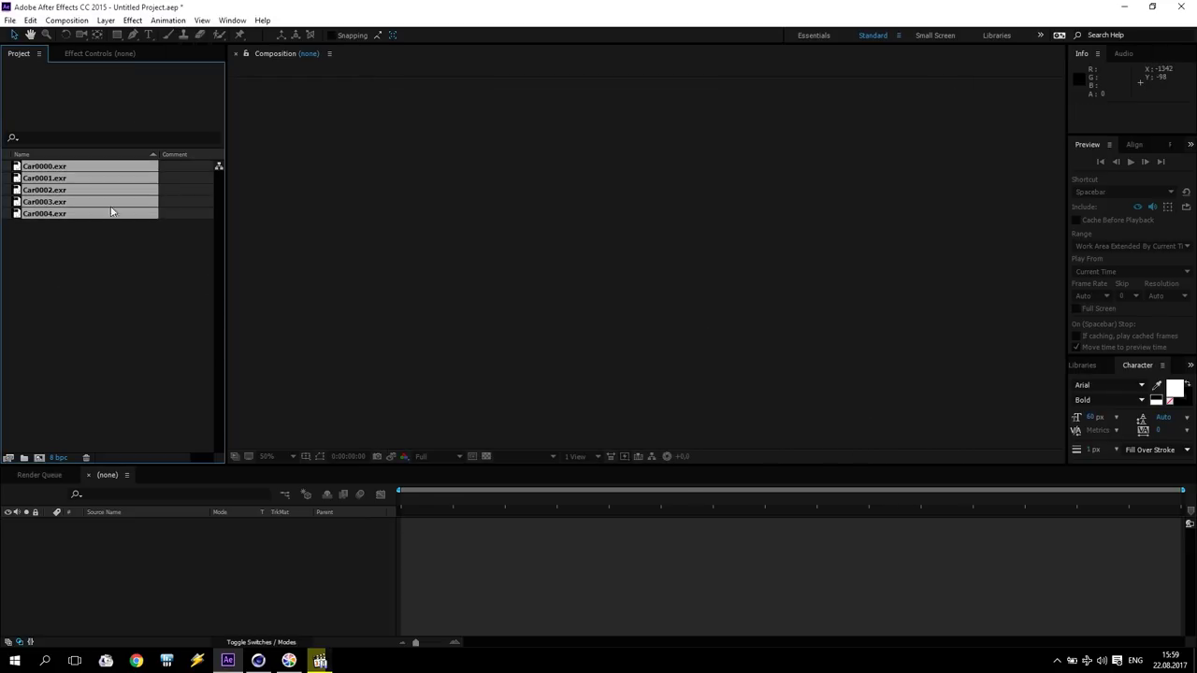
Step: Create a Car0000 composition from Car0000.exr, keeping its 1920 × 864, 25 fps settings
left_click(77, 256)
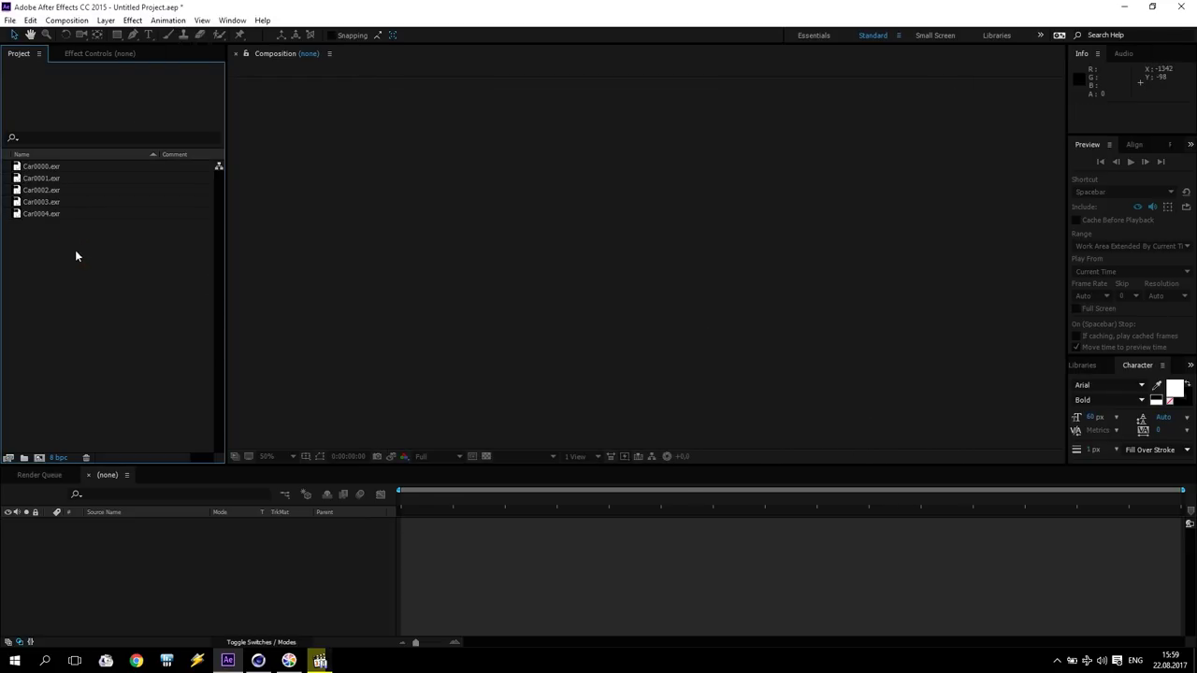
left_click(47, 169)
left_click_drag(45, 169, 39, 459)
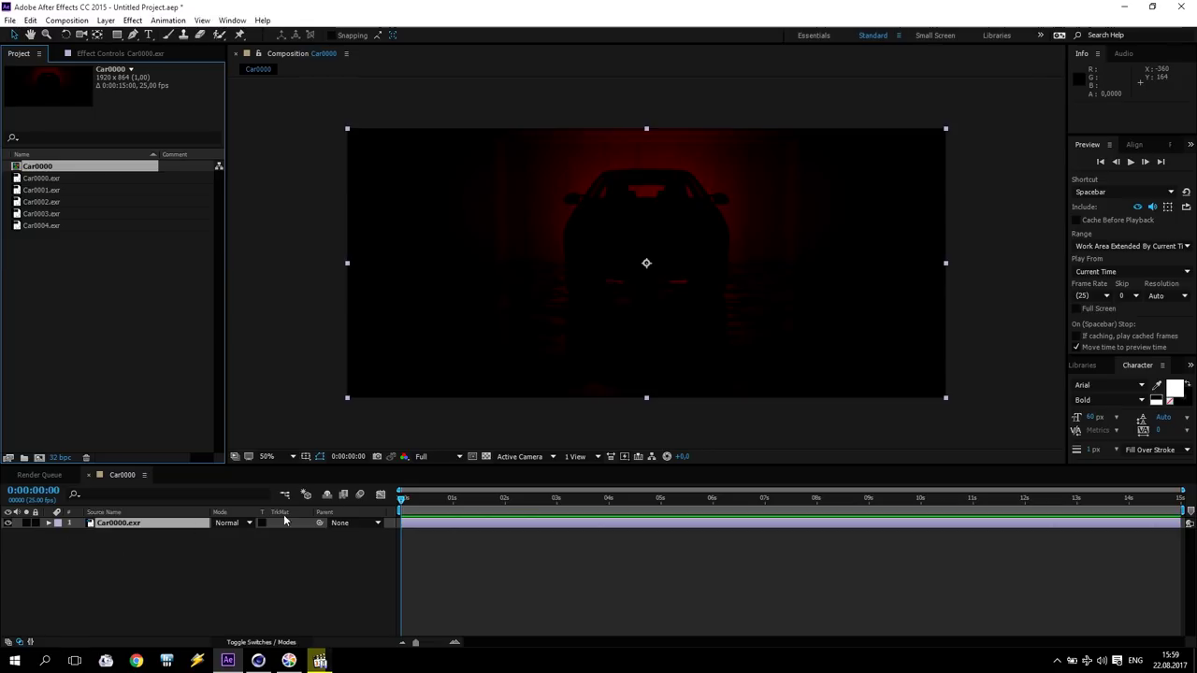
right_click(60, 166)
left_click(106, 173)
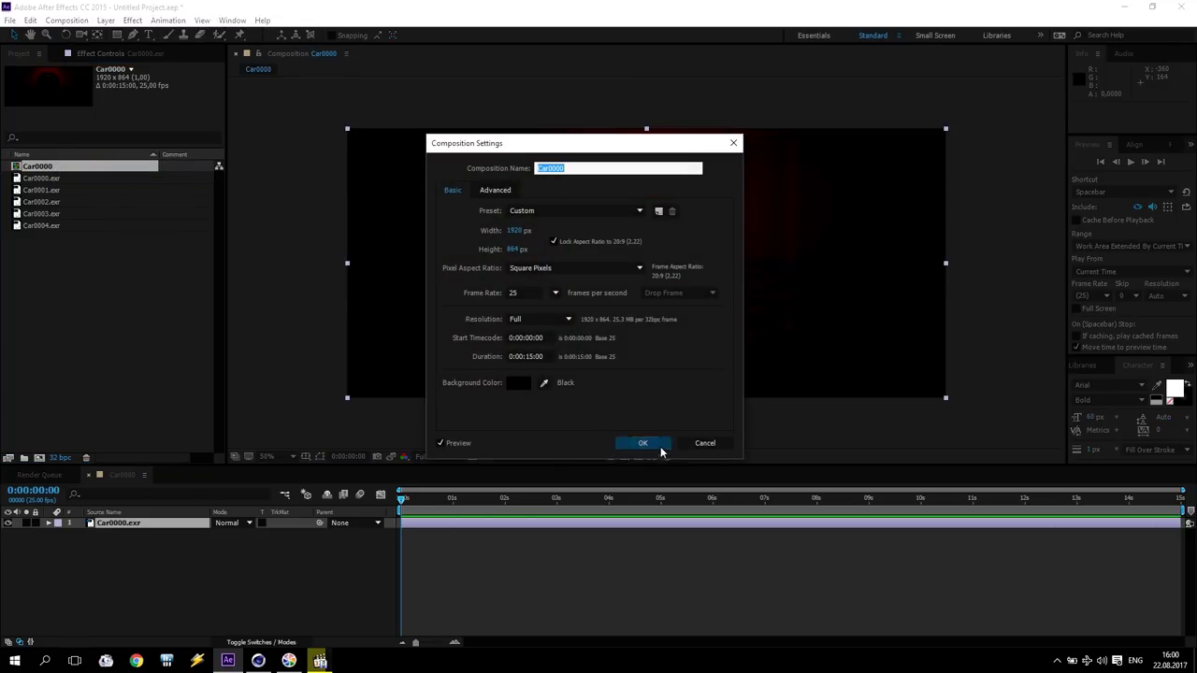
left_click(655, 450)
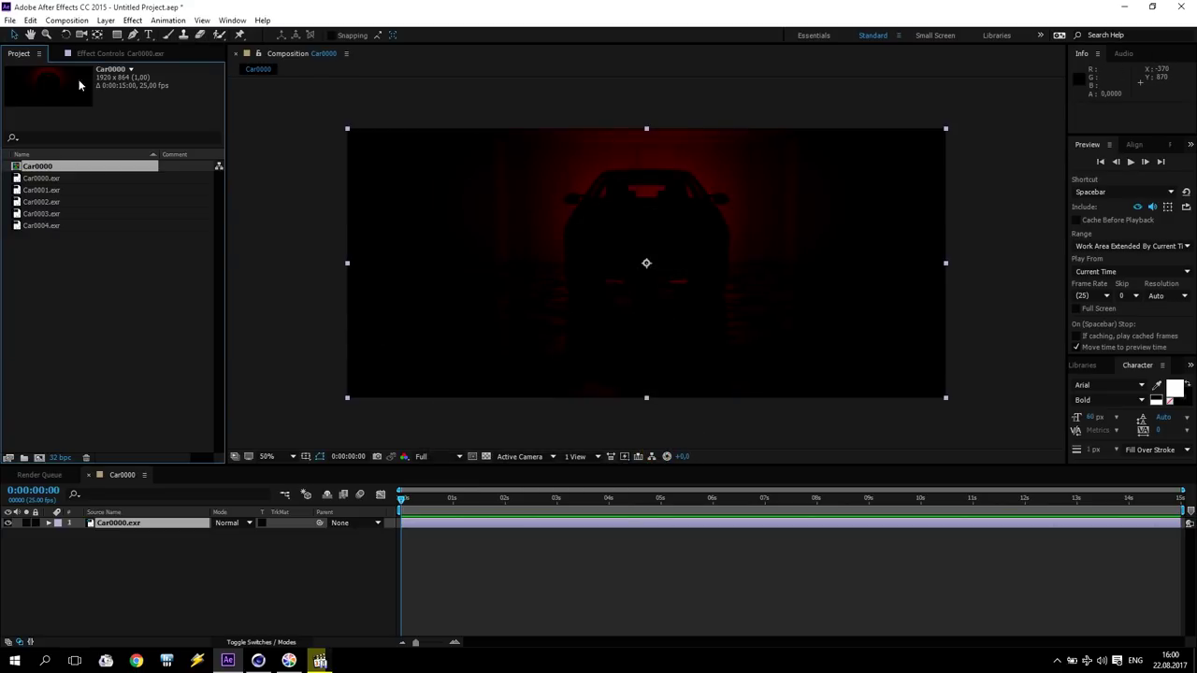
Step: Add Car0001–Car0004.exr to the Car0000 composition as layers
left_click(47, 190)
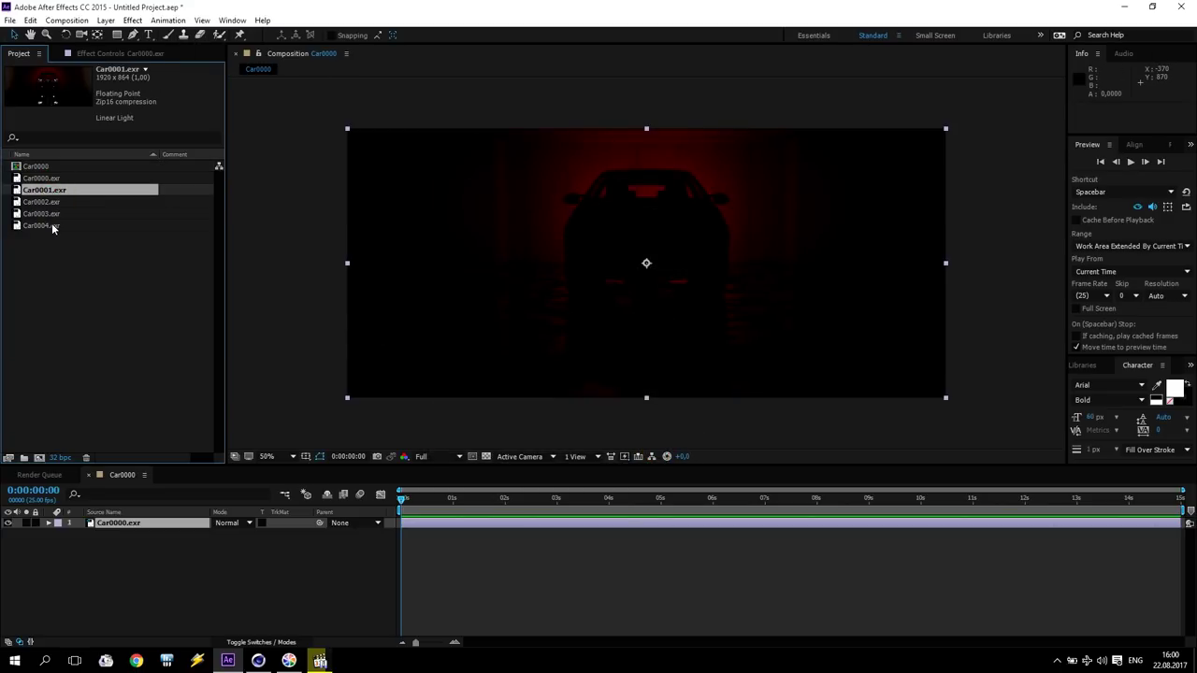
left_click(54, 228, "shift")
left_click_drag(53, 228, 145, 556)
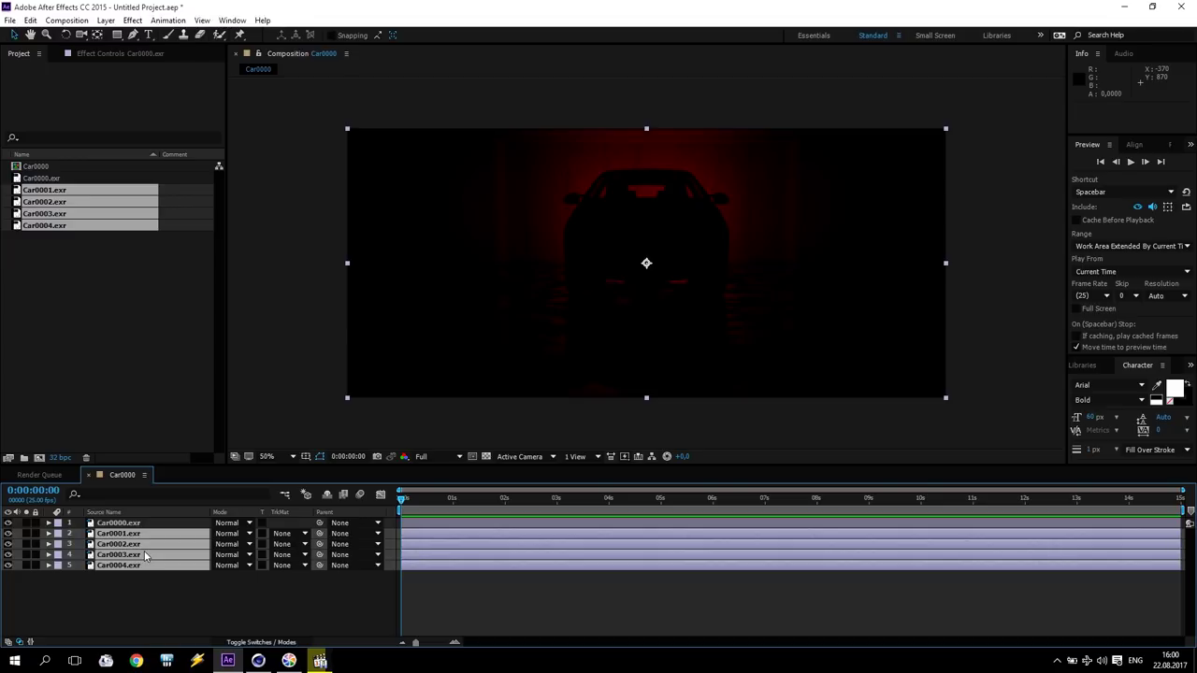
Step: Create a black solid layer, Black Solid 1, and reposition it in the layer stack
left_click(132, 20)
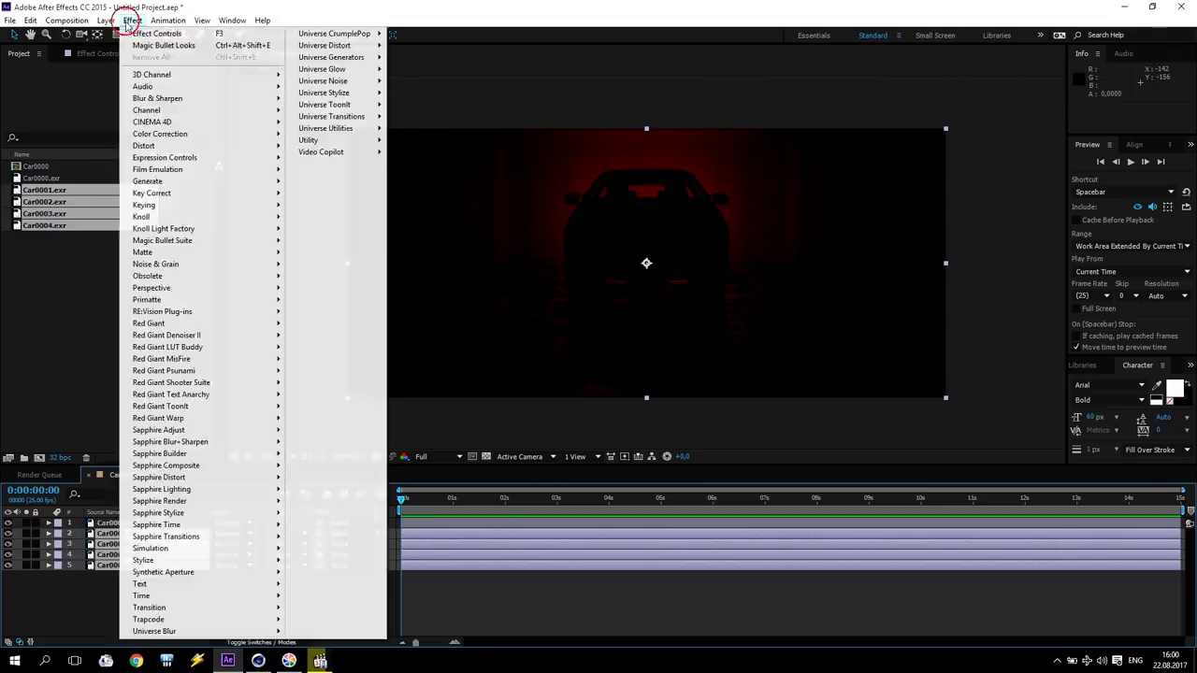
mouse_move(106, 19)
left_click(342, 49)
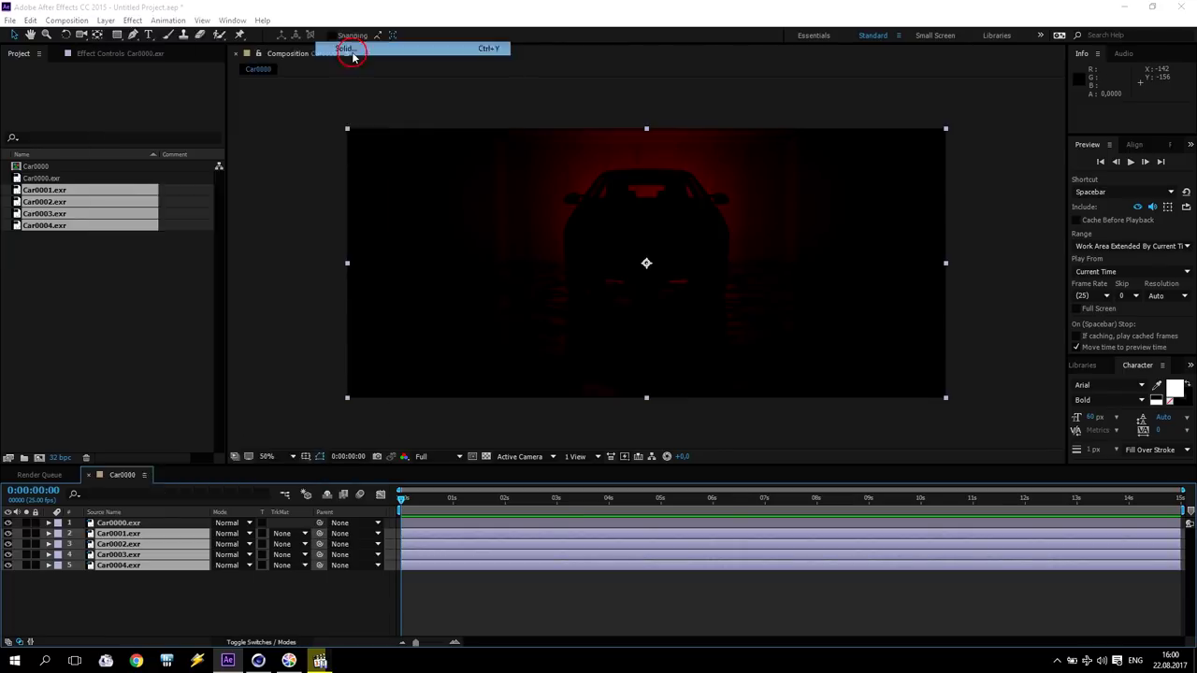
left_click(202, 421)
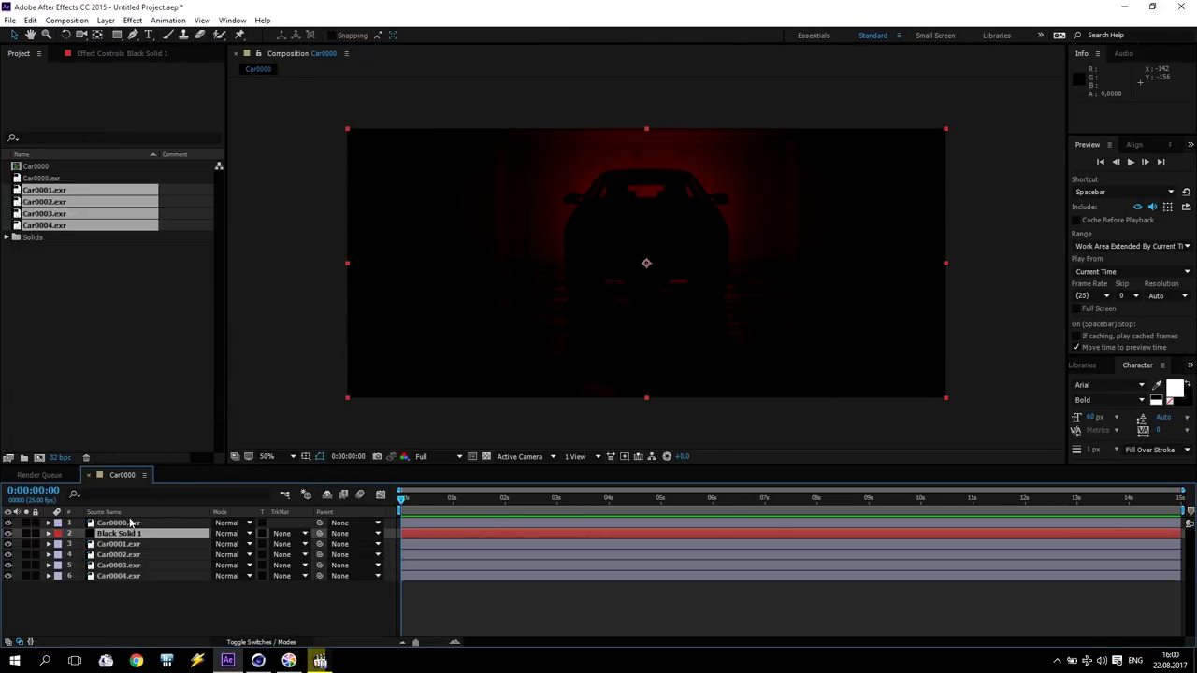
mouse_move(119, 524)
left_mouse_down()
mouse_move(129, 538)
mouse_move(131, 526)
left_mouse_up()
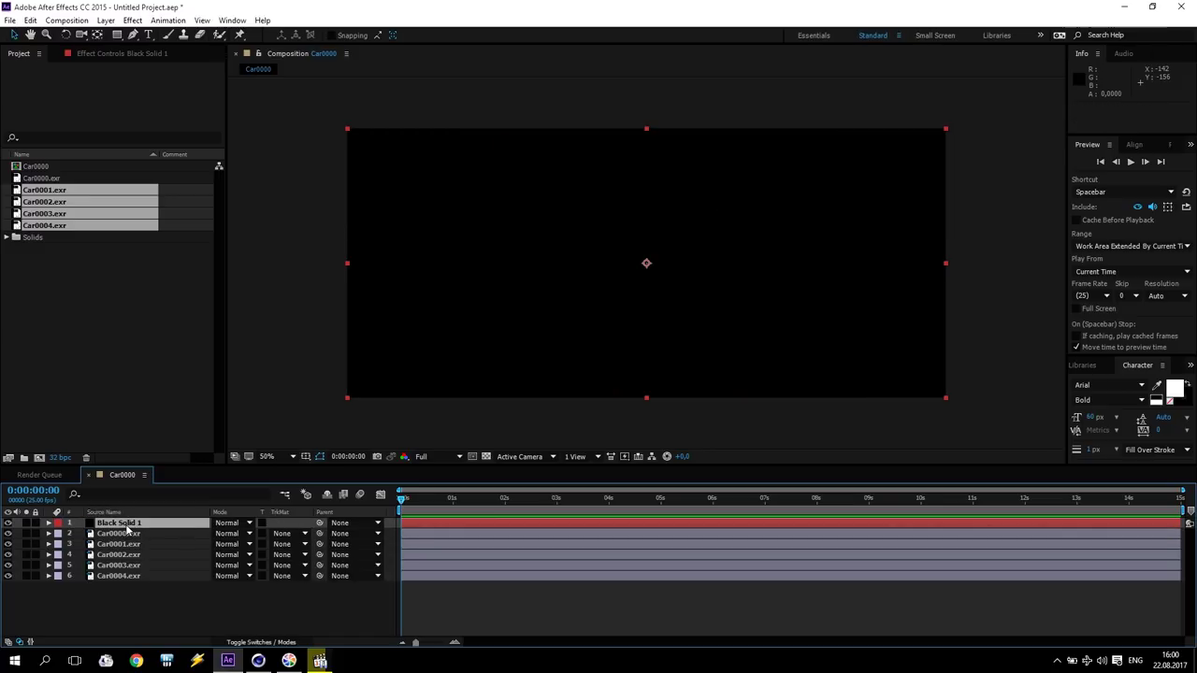
Step: Keyframe Black Solid 1's opacity from 100% at 0:00 to 0% a few frames later
key("t")
left_click(80, 534)
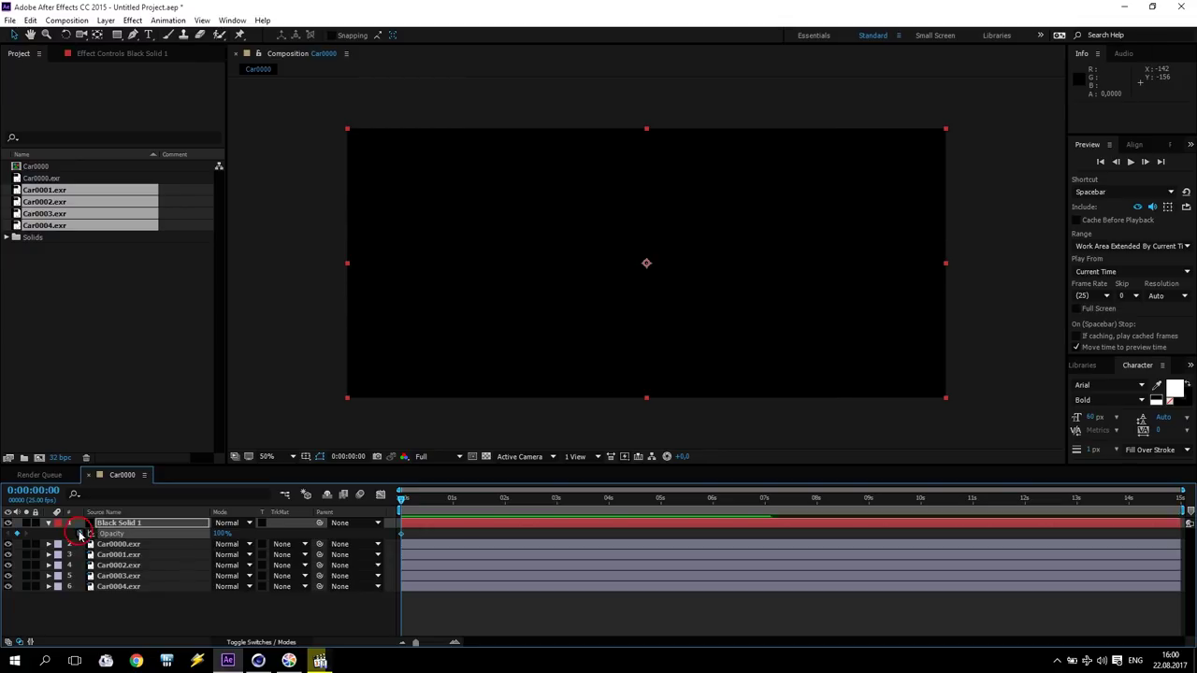
left_click_drag(401, 499, 422, 506)
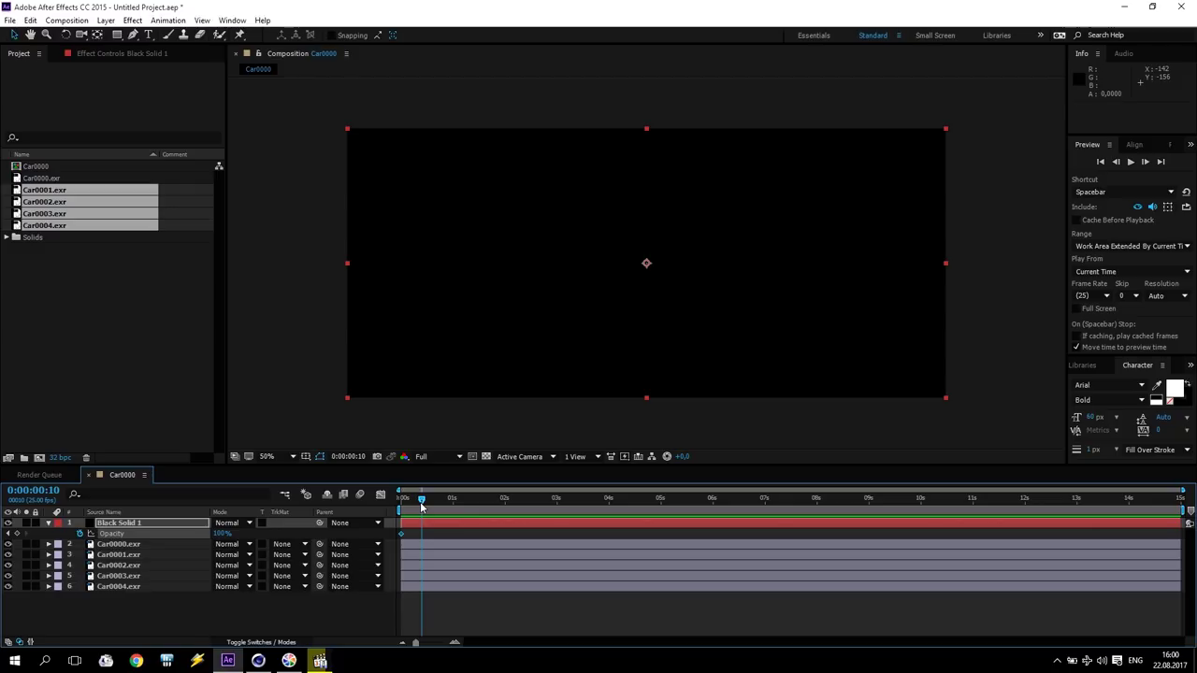
left_click_drag(222, 535, 5, 552)
left_click_drag(423, 502, 559, 510)
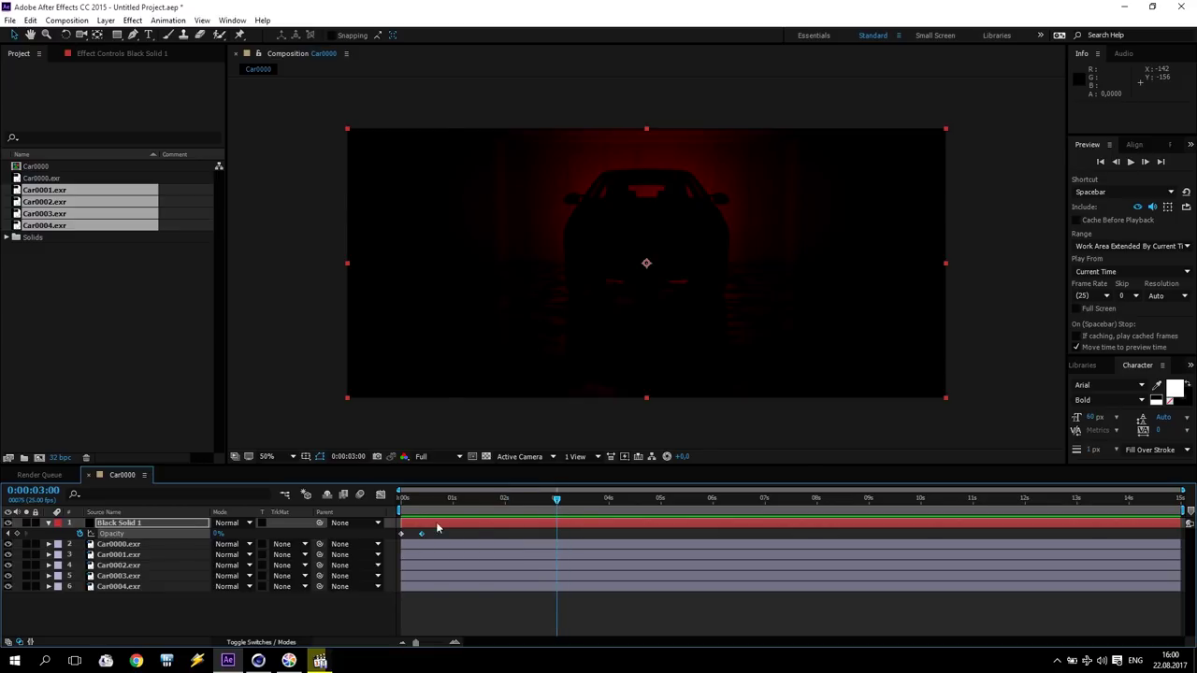
Step: Set a 100% opacity keyframe on Car0000.exr at 0:00:02:20
left_click(118, 544)
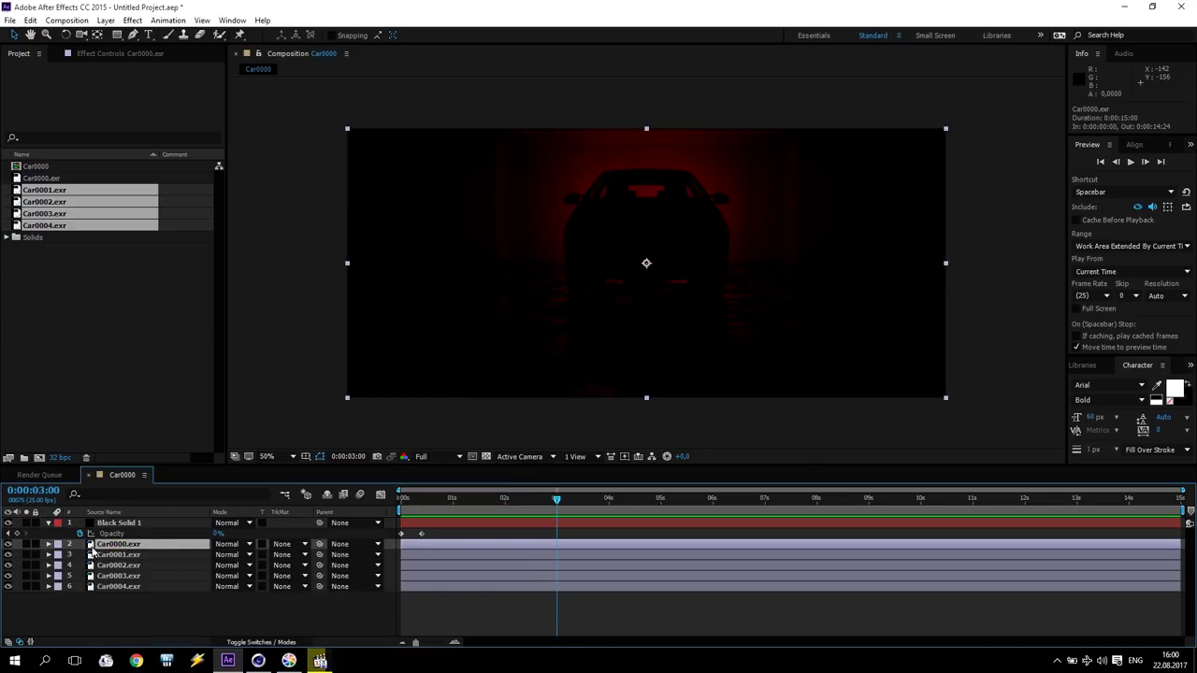
key("t")
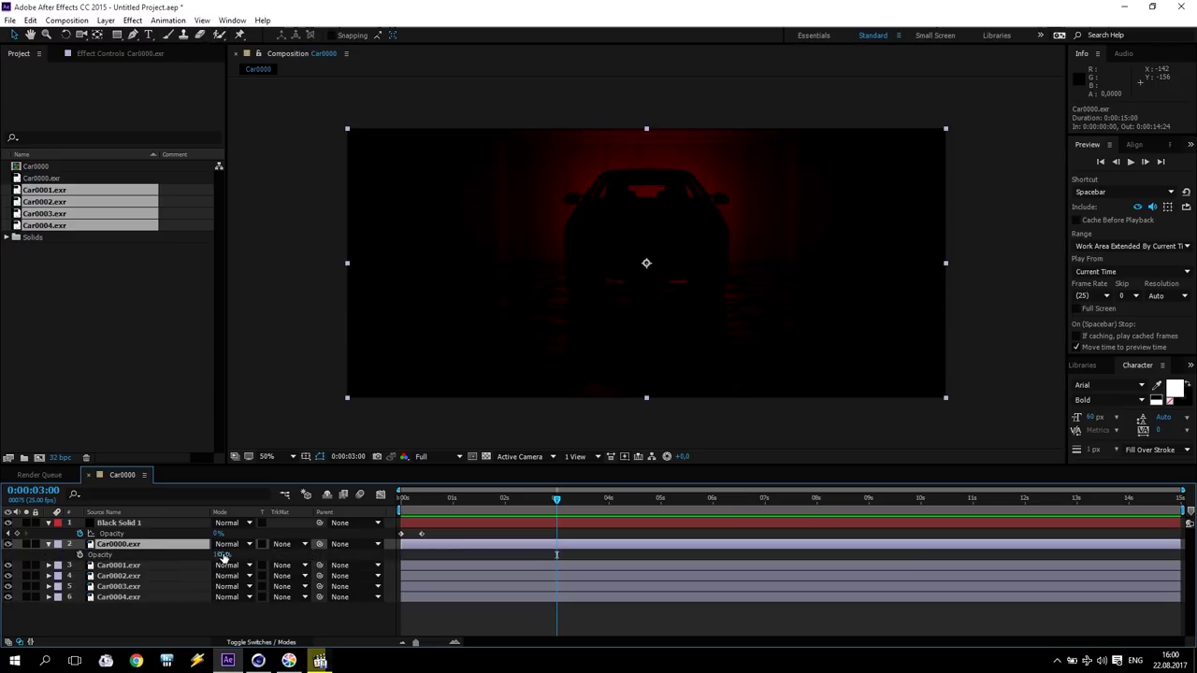
left_click_drag(222, 555, 124, 559)
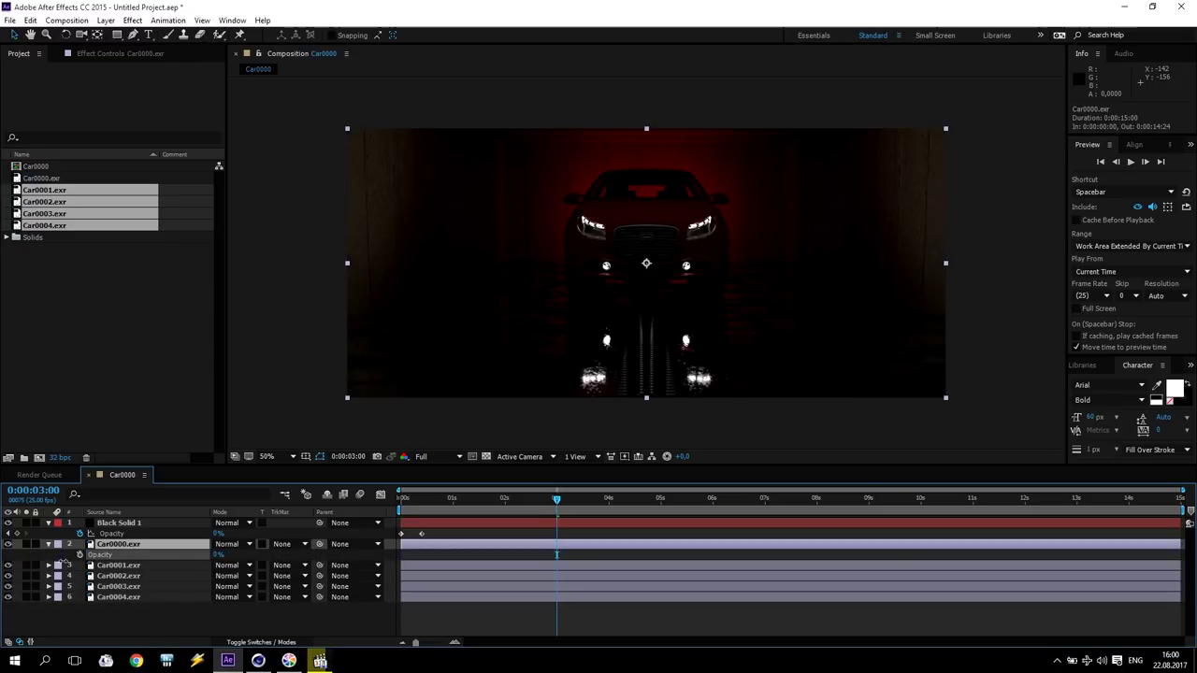
left_click_drag(558, 502, 547, 503)
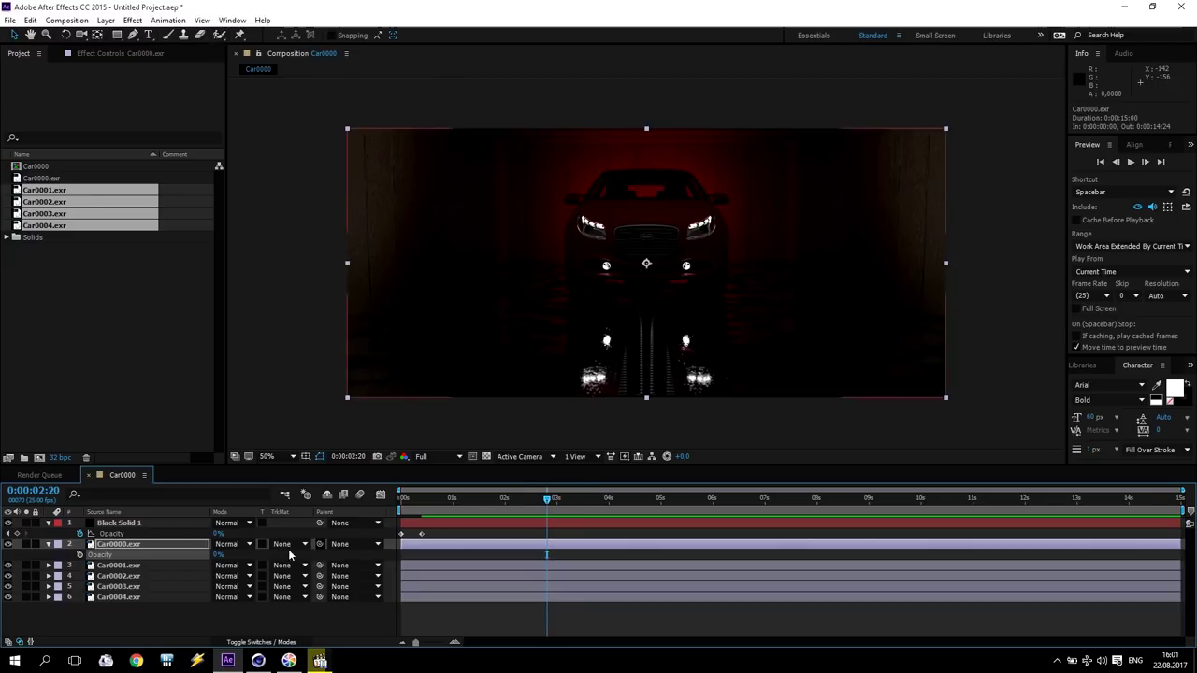
left_click(220, 554)
type("100")
key("Return")
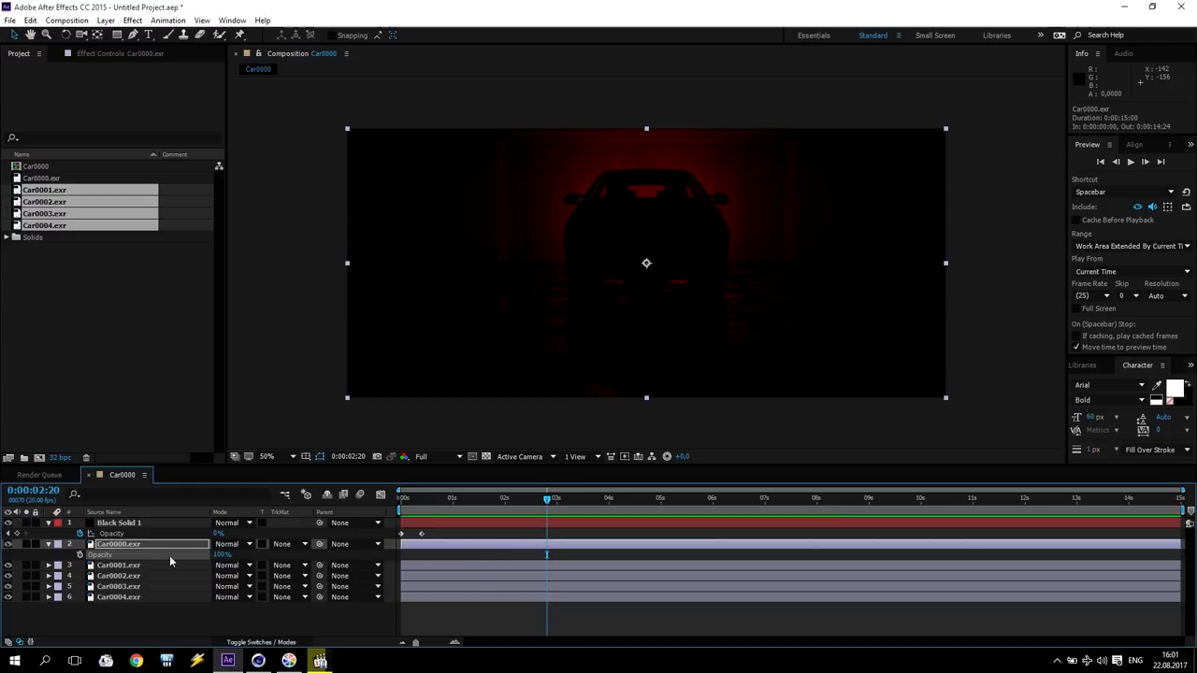
left_click(80, 555)
Step: Add a 0% opacity keyframe on Car0000.exr at 0:00:03:00 and scrub from the start to review
left_click(554, 502)
left_click_drag(555, 503, 557, 502)
left_click(221, 554)
type("0")
key("Return")
key("Home")
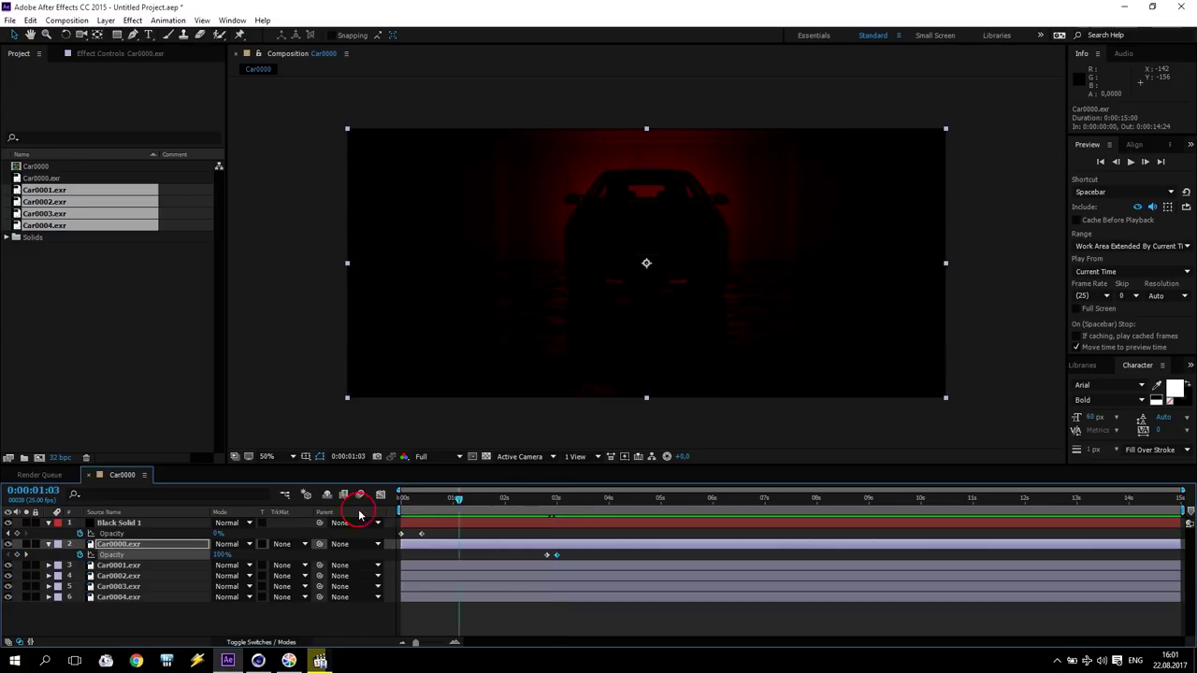
left_click_drag(401, 498, 660, 508)
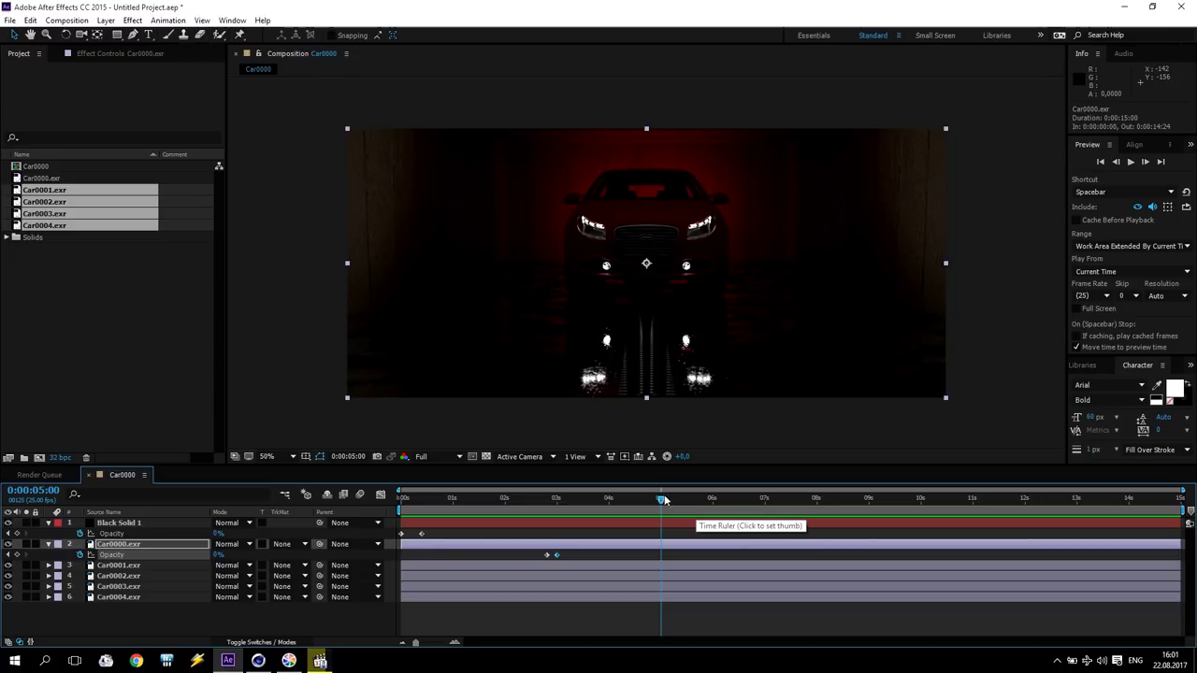
Step: Keyframe Car0001.exr opacity at 0% at 0:00:05:00 and 100% at 0:00:04:20, then scrub to check
left_click(118, 567)
key("t")
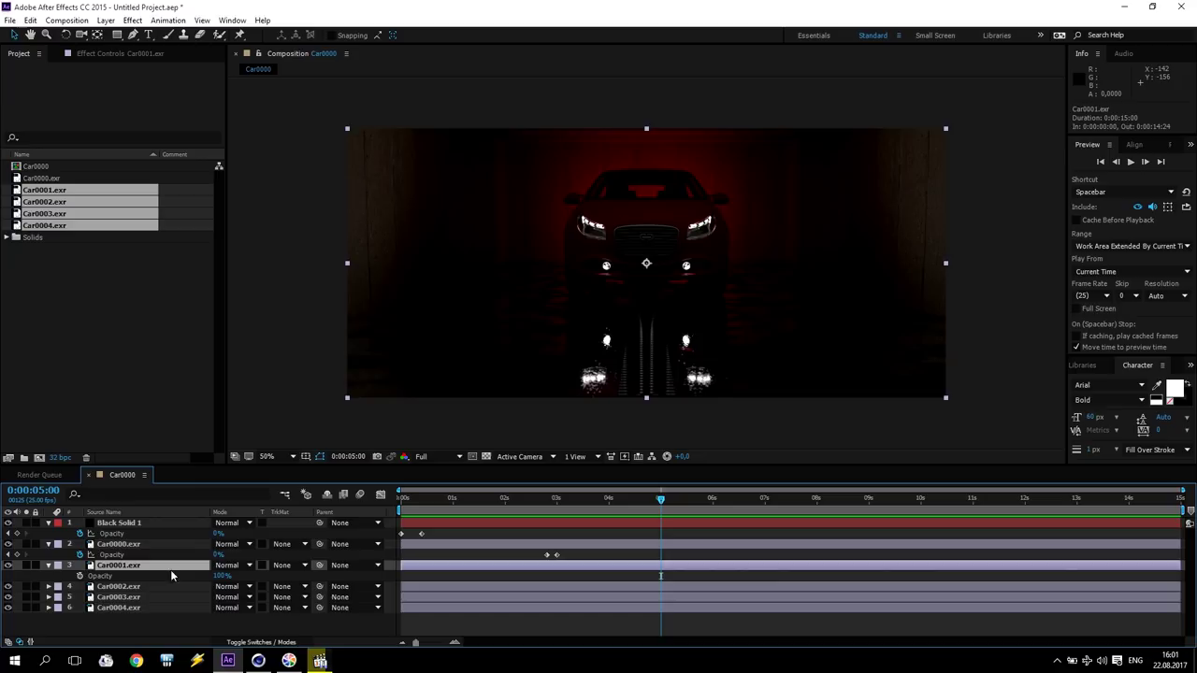
left_click(220, 575)
type("0")
left_click(16, 575)
left_click_drag(660, 501, 653, 502)
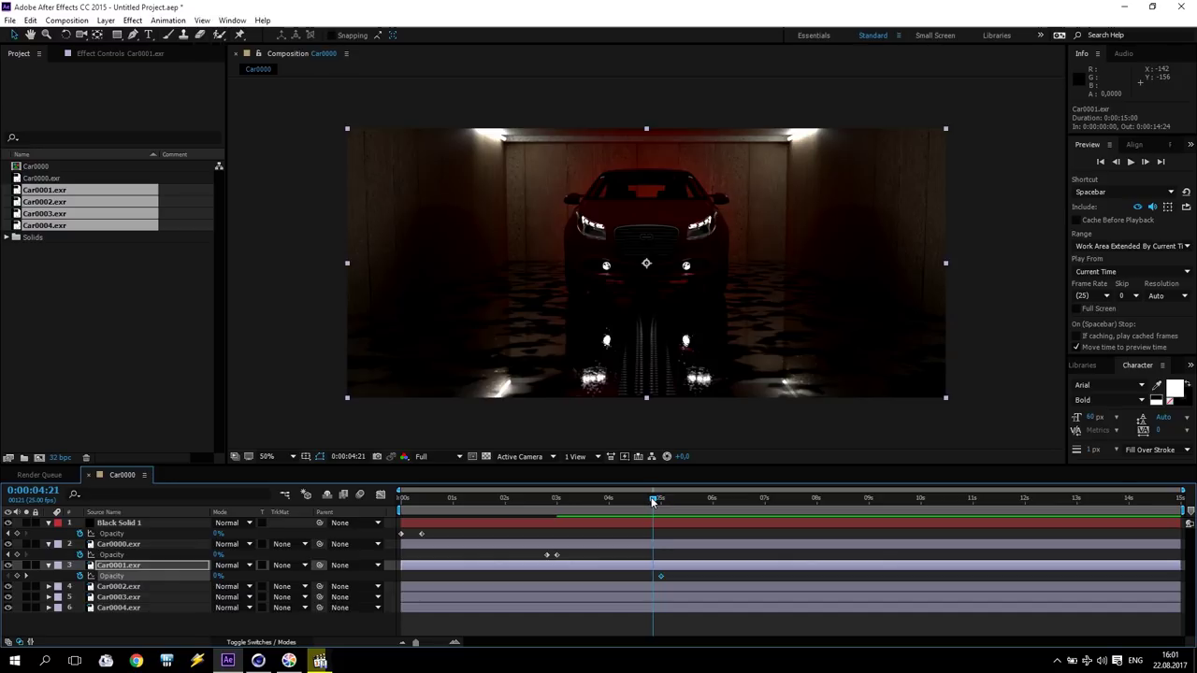
left_click_drag(653, 503, 650, 502)
left_click_drag(221, 575, 315, 569)
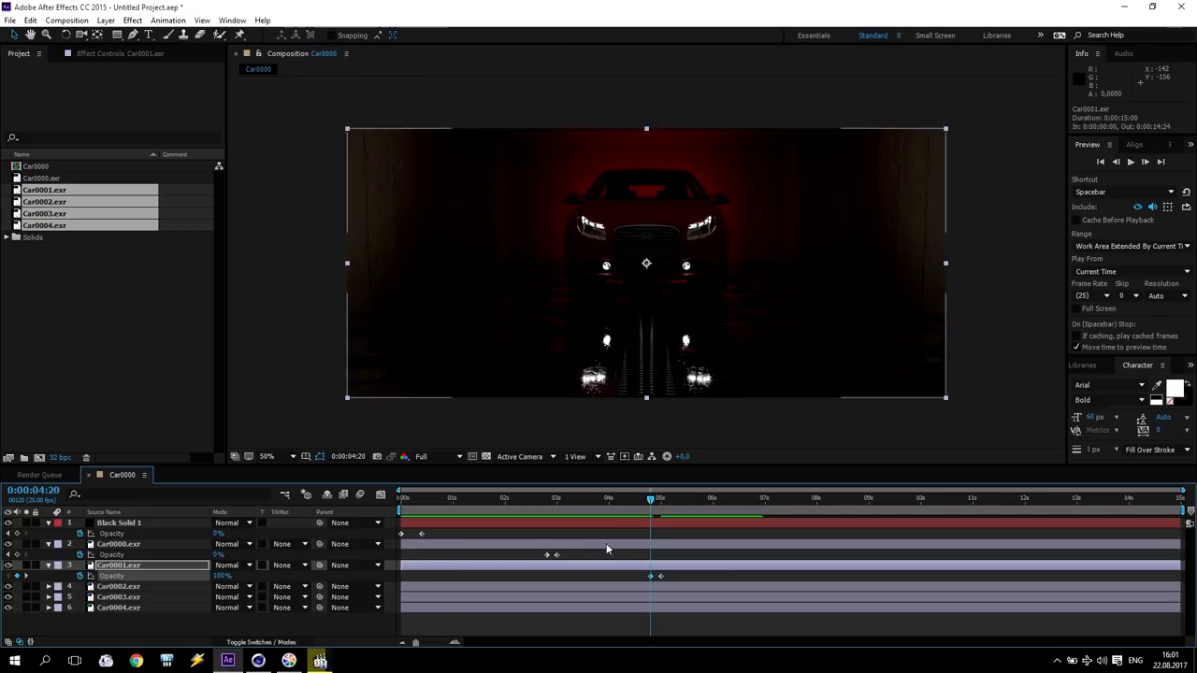
left_click_drag(651, 503, 713, 505)
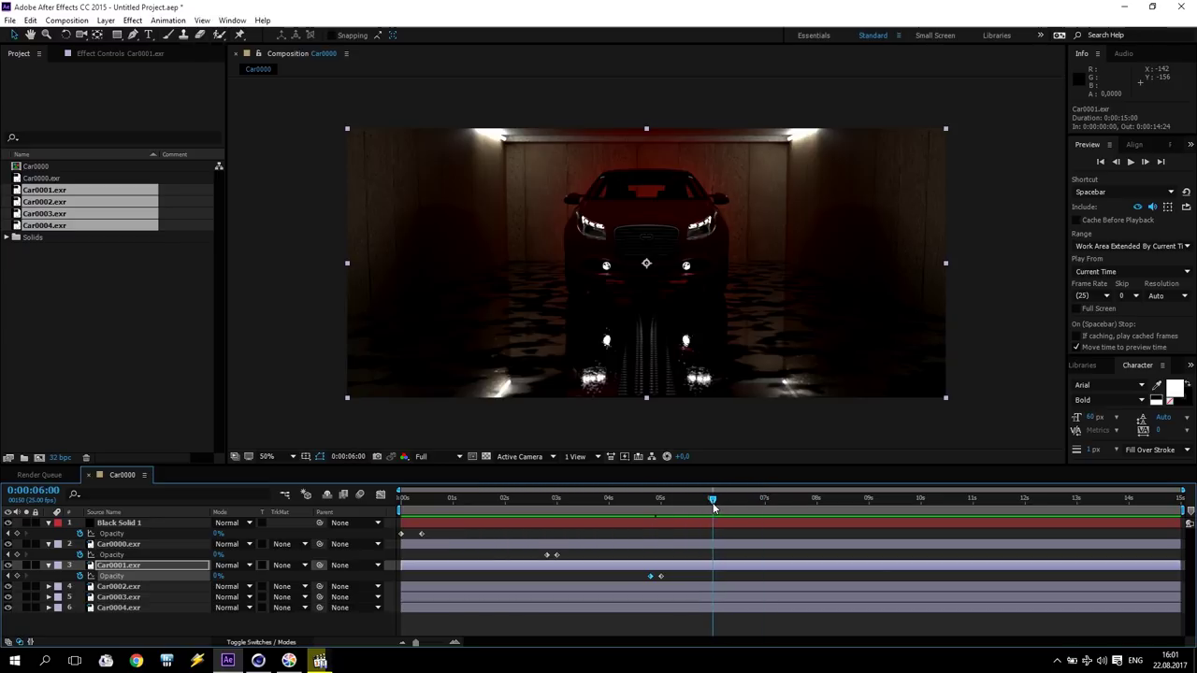
Step: Keyframe Car0002.exr opacity 100% at 0:00:05:20 down to 0% at 0:00:06:00
left_click(145, 587)
key("t")
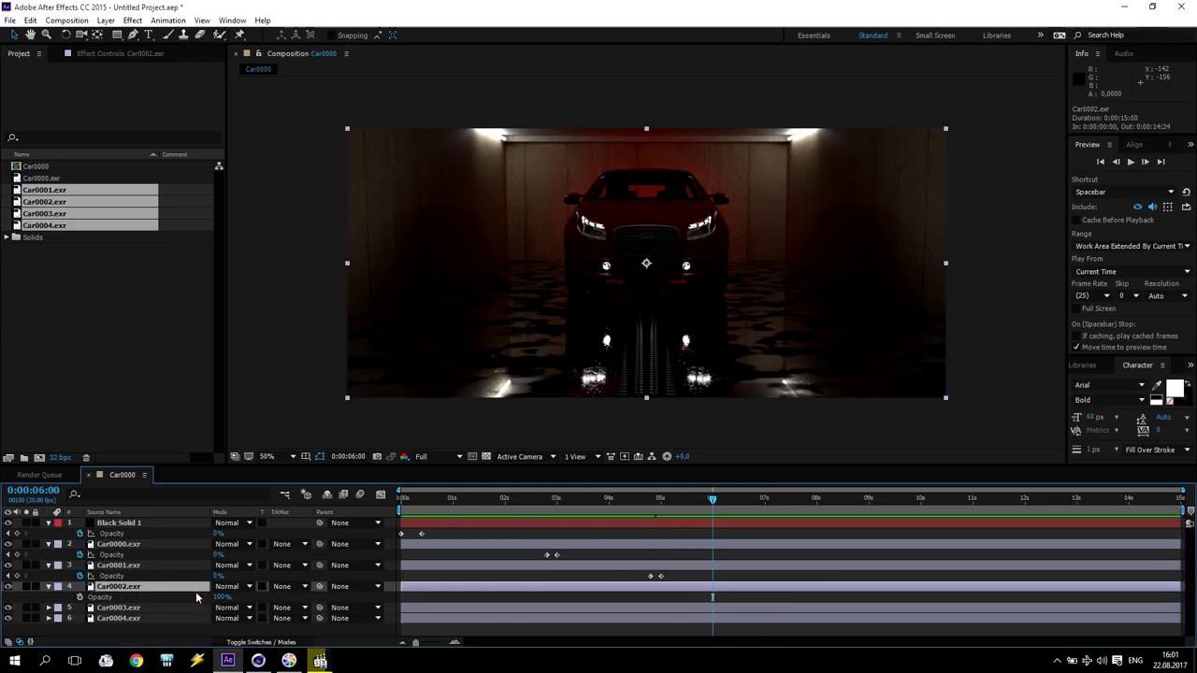
left_click(80, 596)
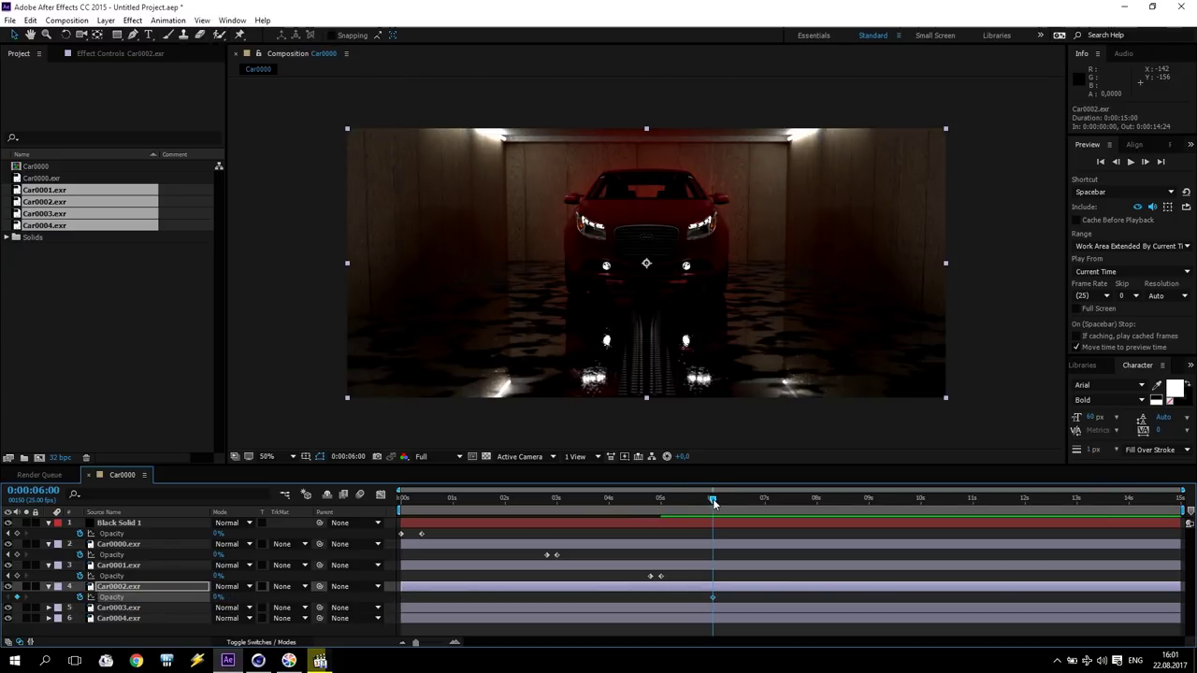
left_click_drag(712, 499, 703, 499)
left_click_drag(215, 597, 200, 597)
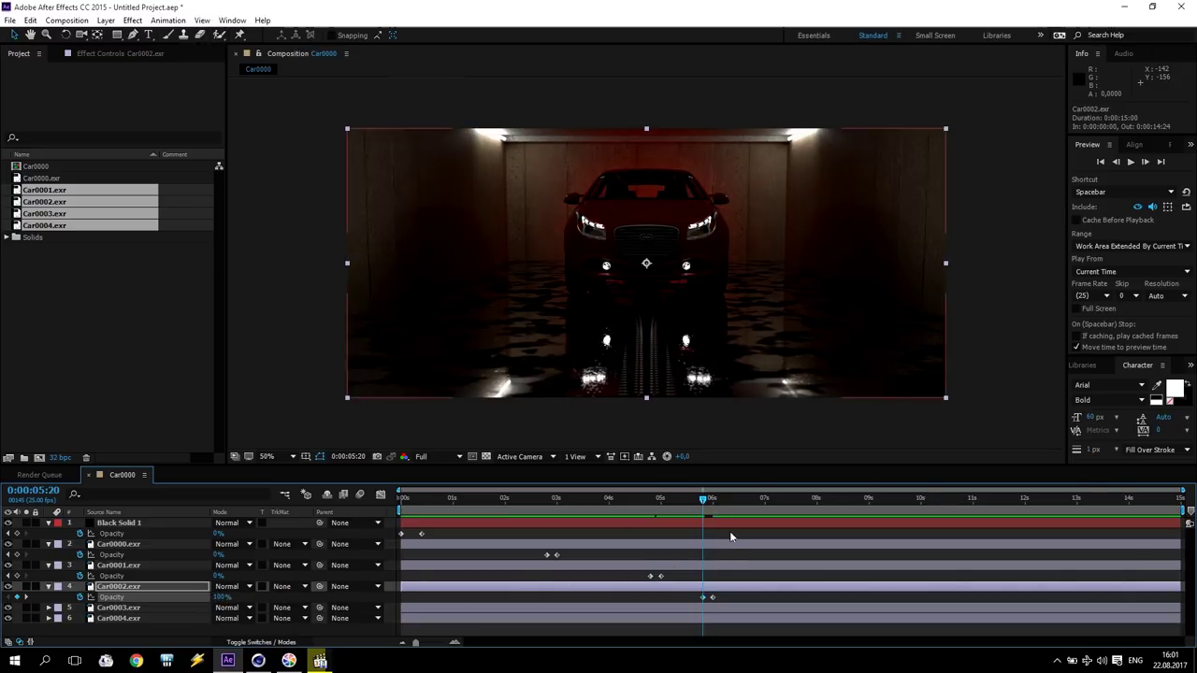
Step: Fade Car0003.exr from 100% at 0:00:06:20 to 0% at 0:00:07:00, then preview from the start
left_click_drag(702, 499, 765, 513)
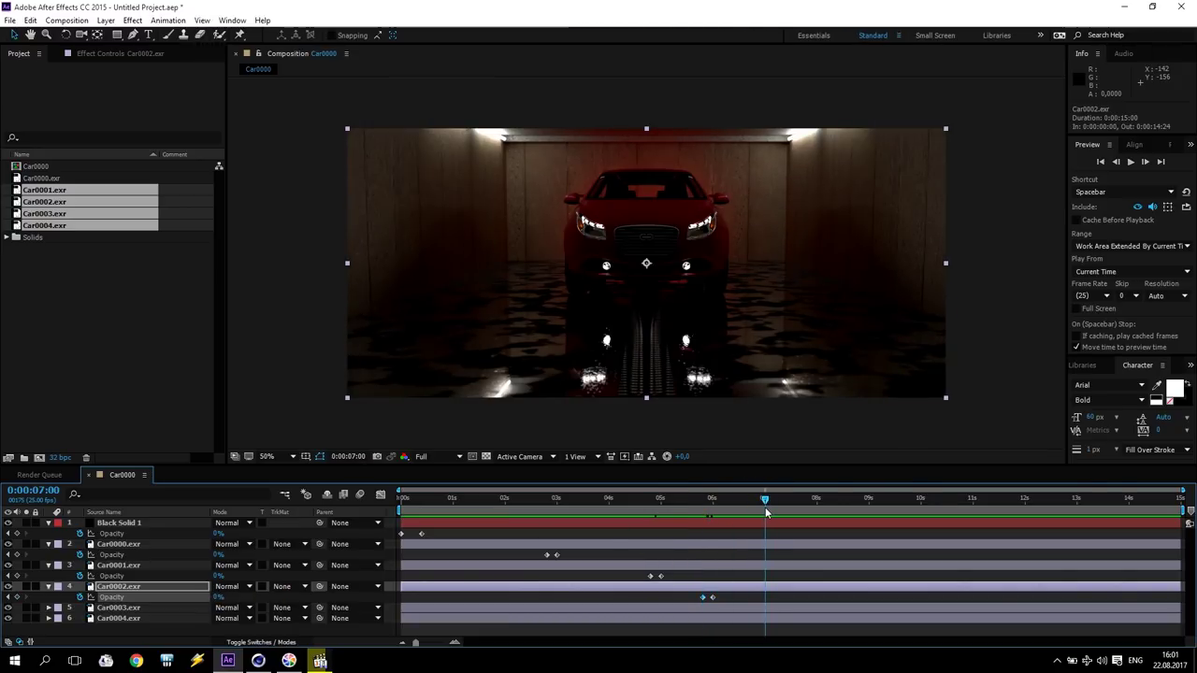
left_click(119, 609)
key("t")
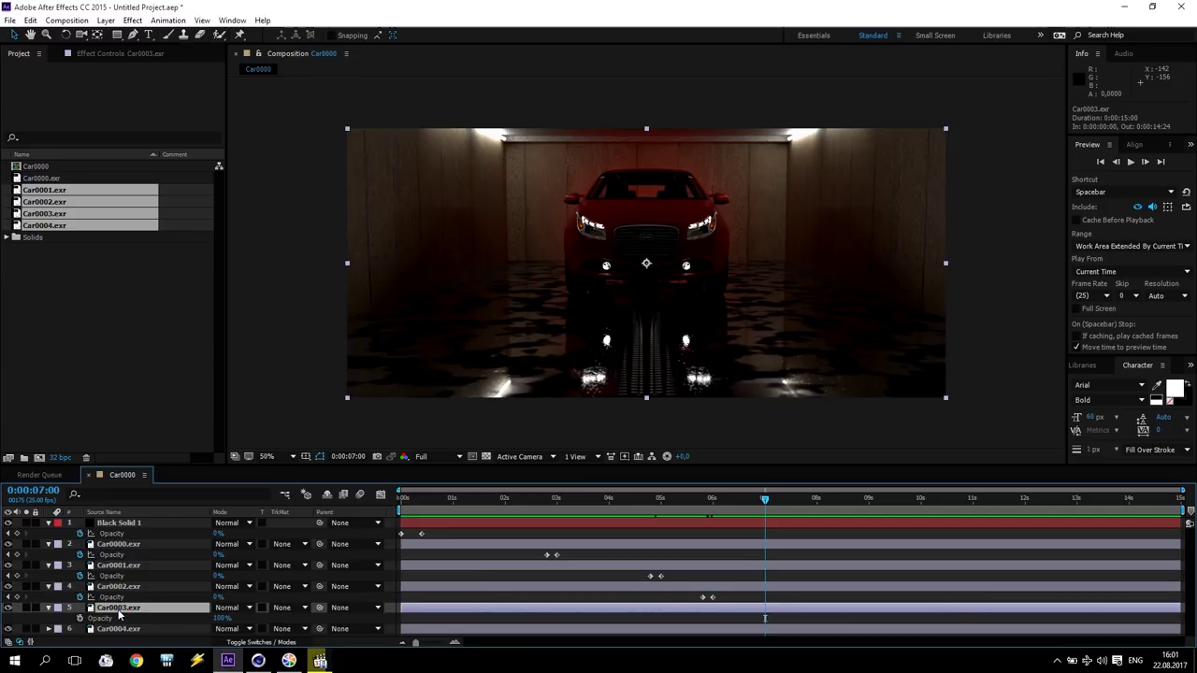
key("alt+shift+t")
left_click(199, 624)
left_click_drag(206, 627, 193, 628)
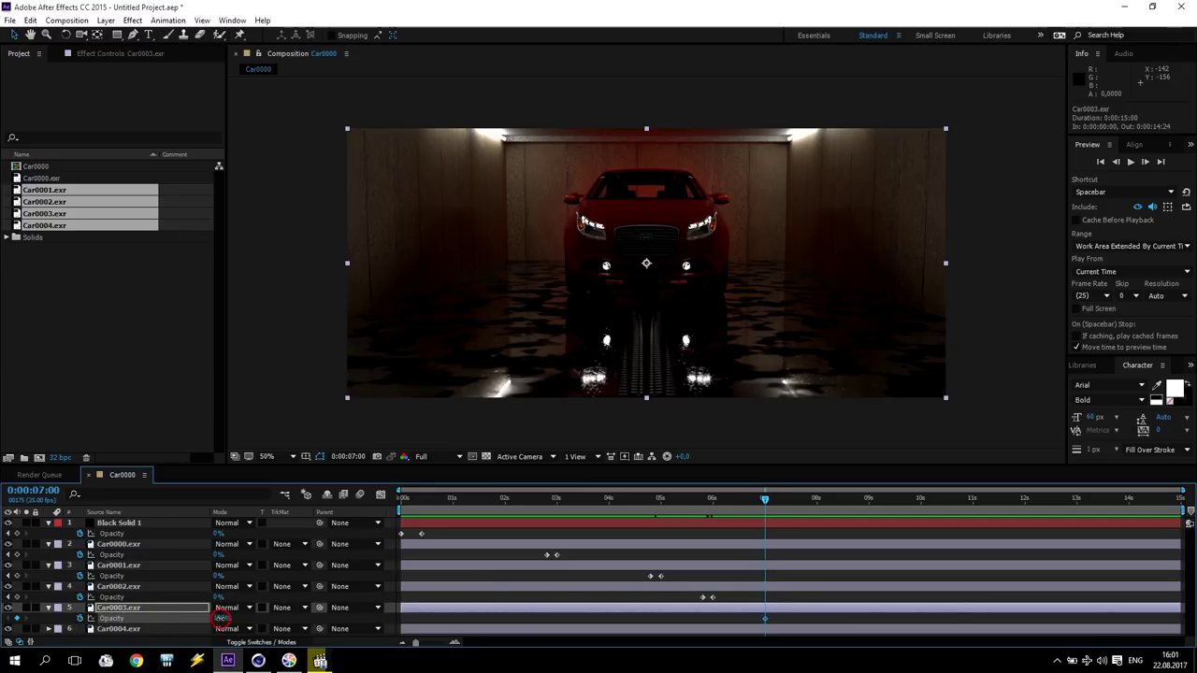
left_click(765, 502)
left_click_drag(765, 502, 756, 502)
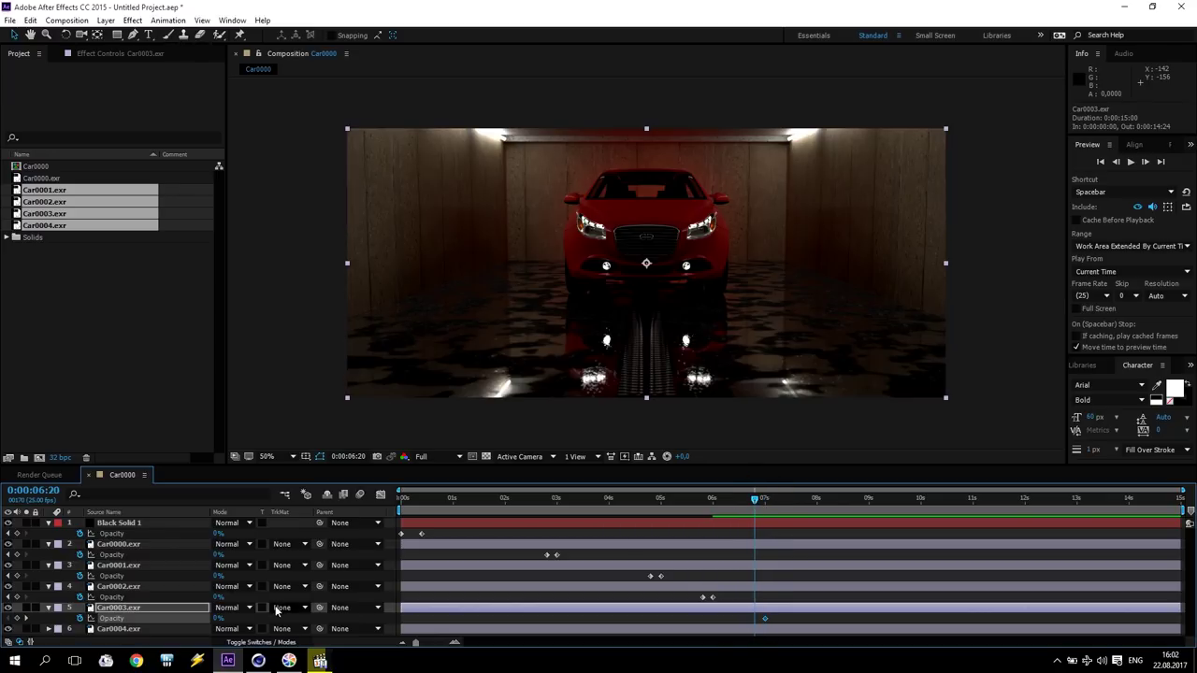
left_click_drag(219, 620, 327, 618)
left_click(1100, 161)
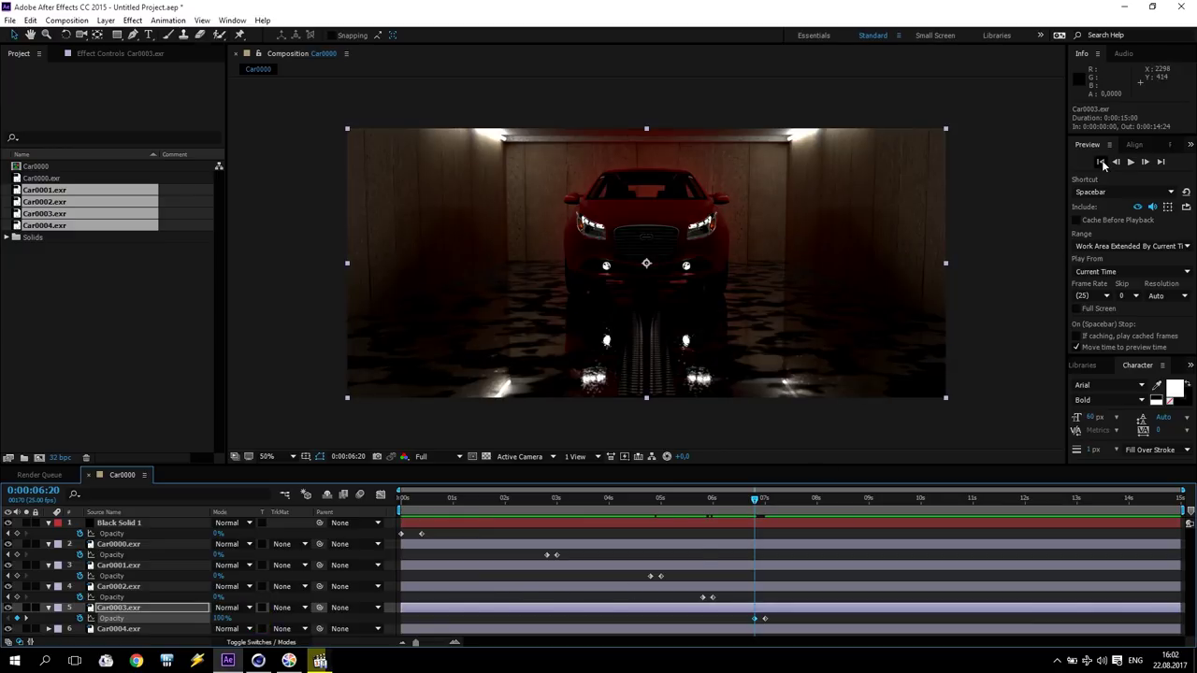
left_click(1130, 161)
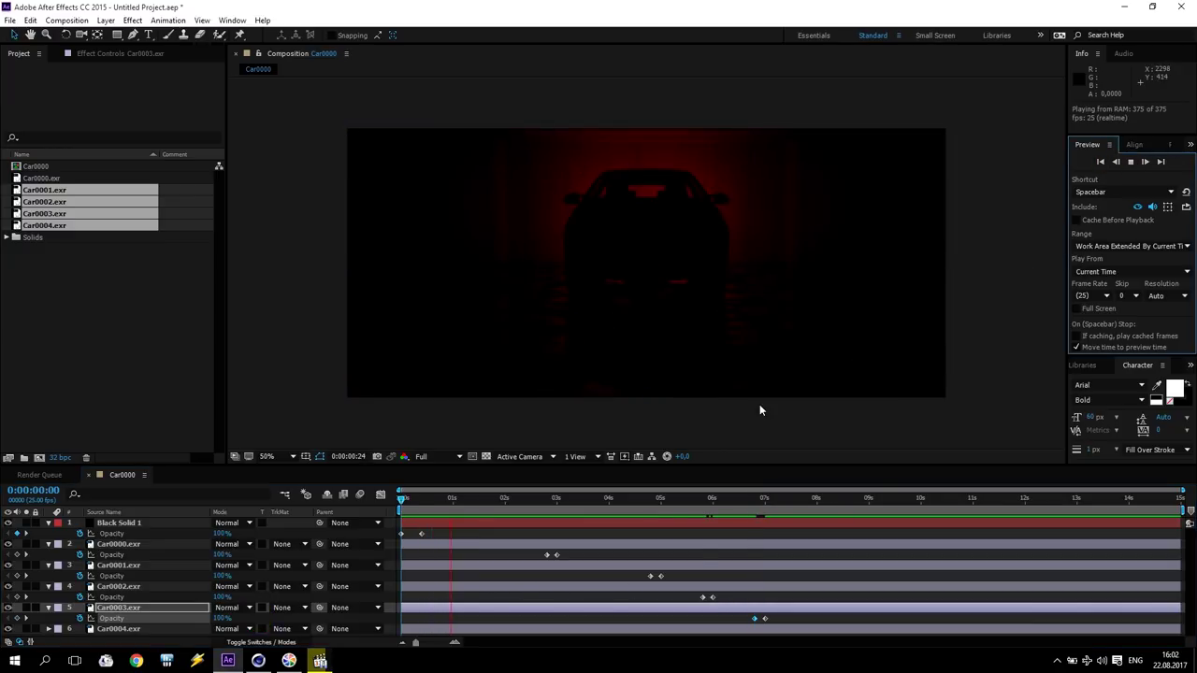
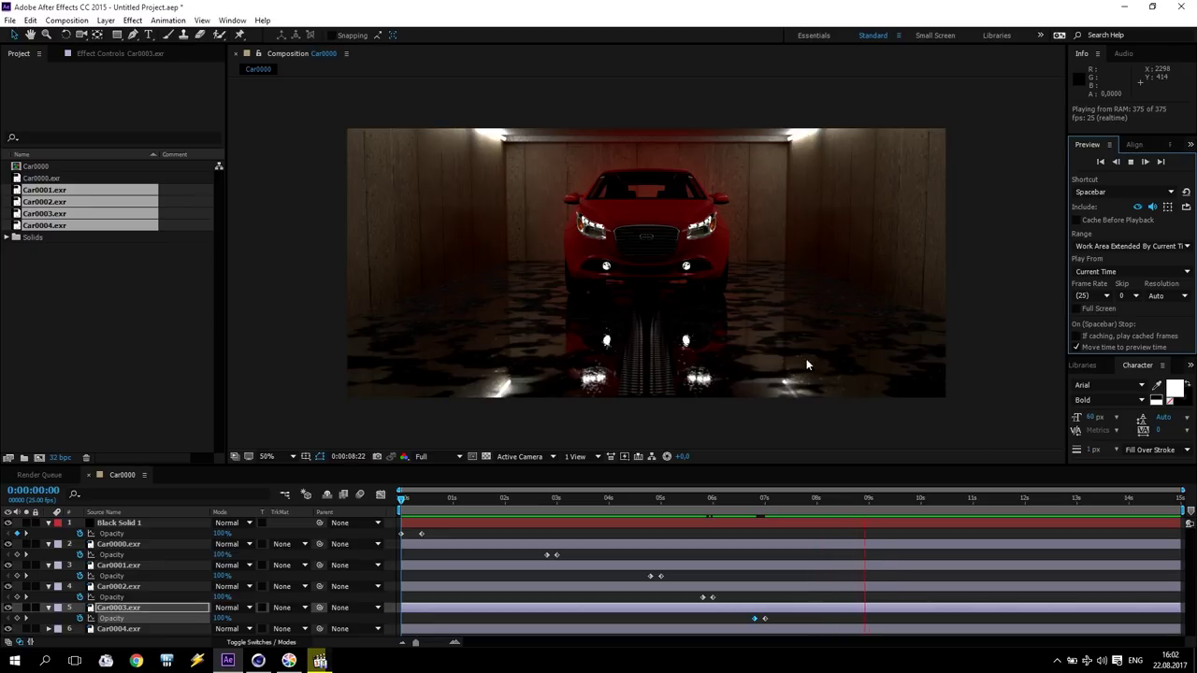
Step: Stop the preview and collapse the opacity properties of Black Solid 1 and Car0000–Car0003
left_click(1130, 166)
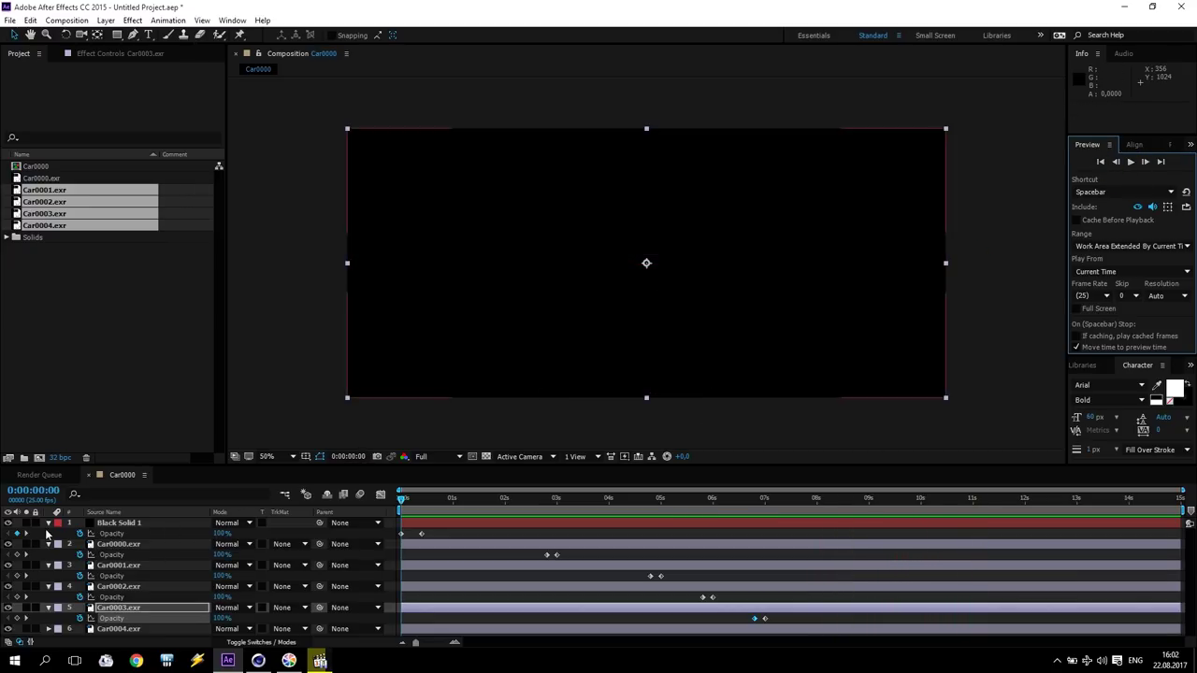
left_click(48, 523)
left_click(48, 533)
left_click(48, 544)
left_click(48, 555)
left_click(49, 566)
left_click(179, 608)
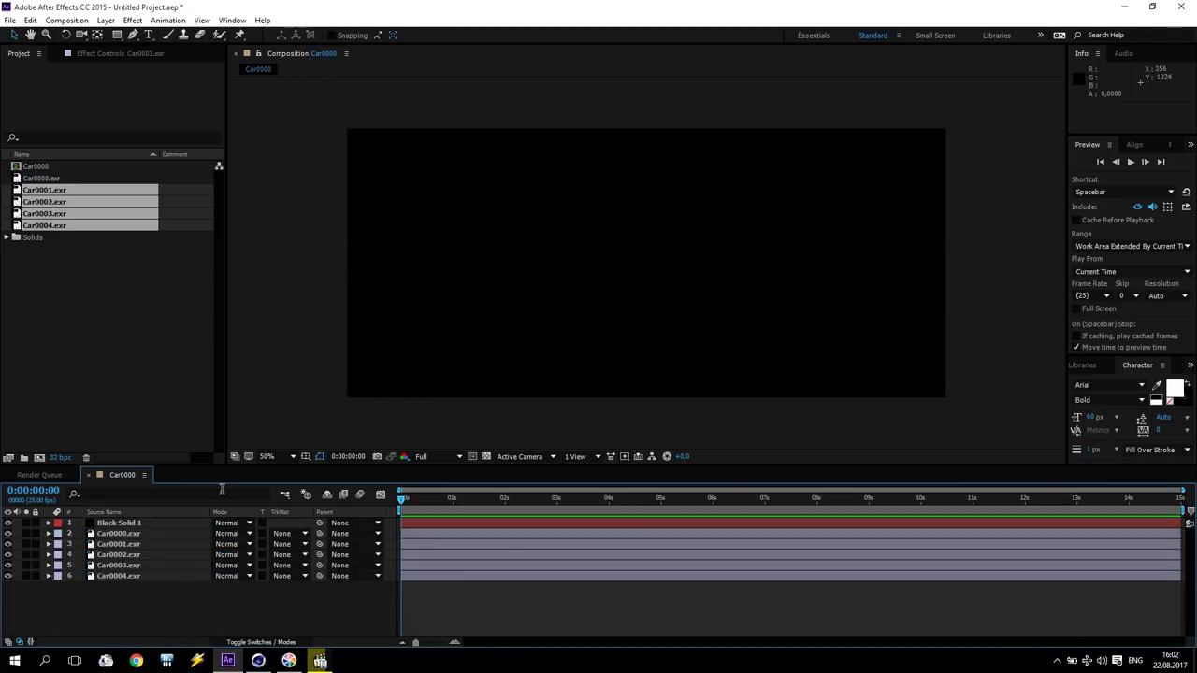
Step: Drag the two mp3 sounds and Puffy_Smoke_01.mov from the desktop into the Project panel, then re-maximize
left_click_drag(220, 8, 463, 40)
left_click(1121, 7)
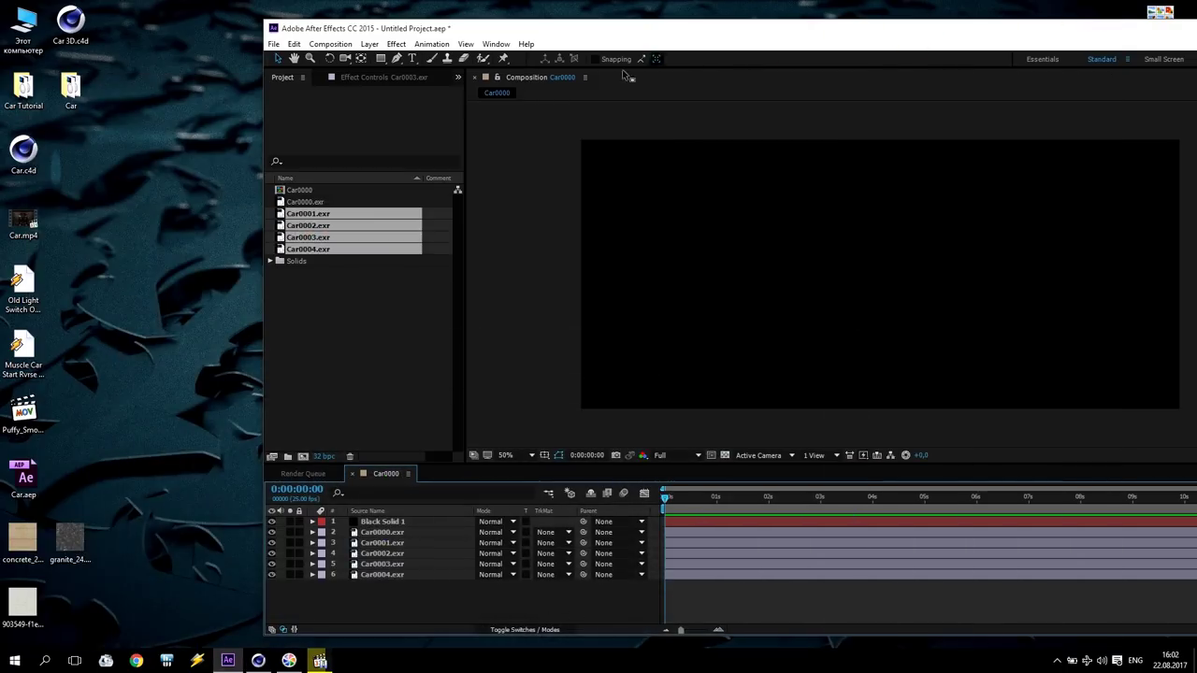
left_click_drag(85, 270, 16, 428)
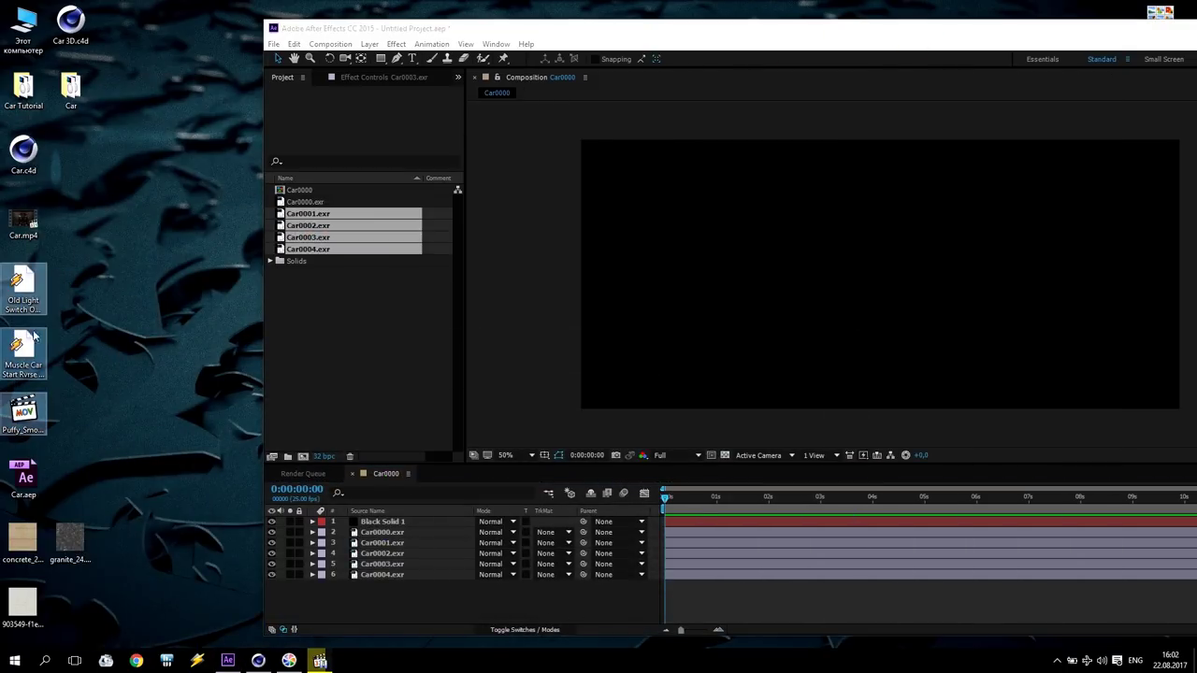
left_click_drag(25, 290, 366, 351)
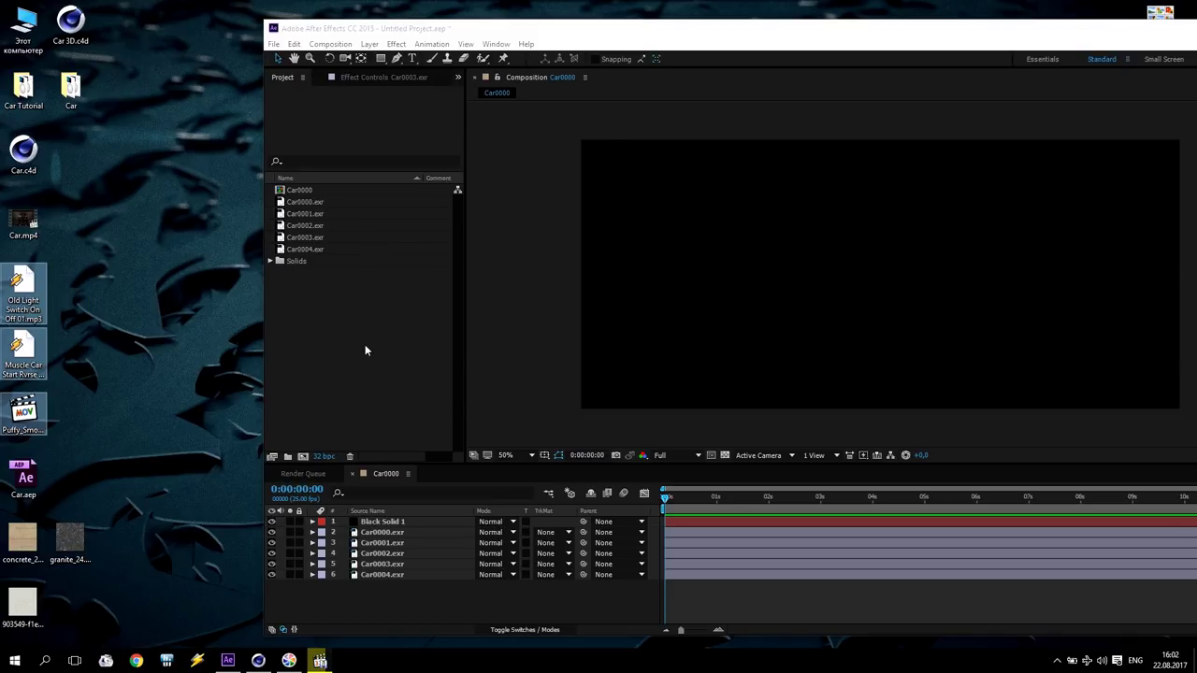
left_click(840, 26)
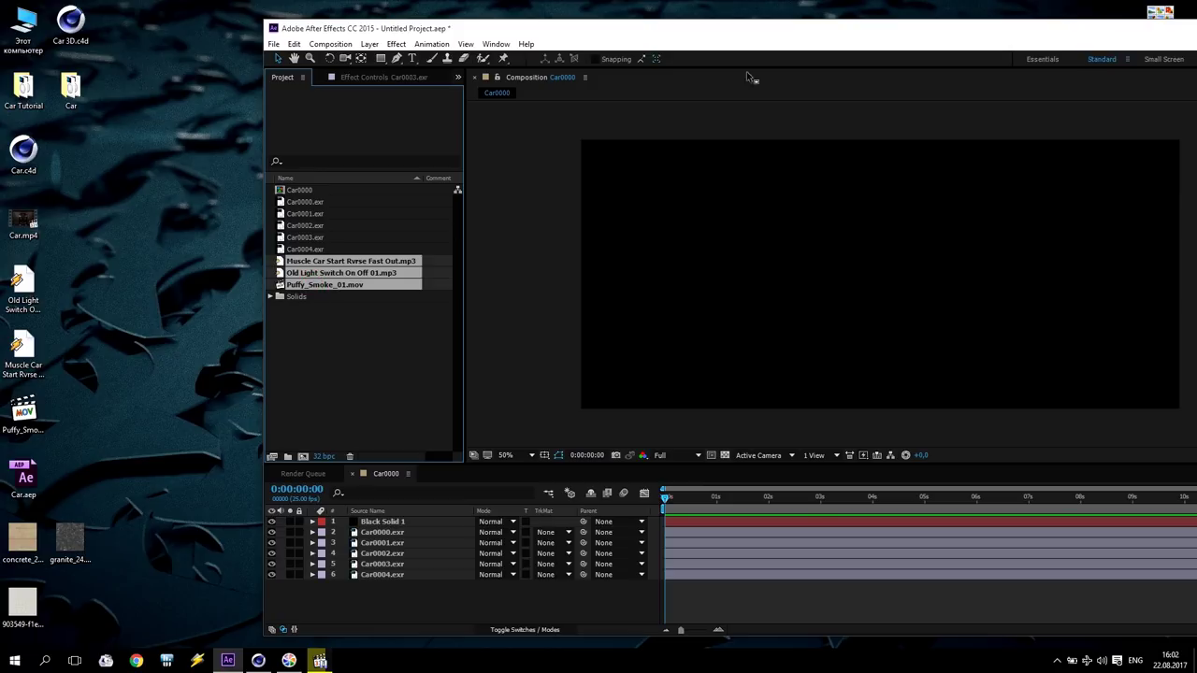
left_click_drag(858, 32, 499, 48)
left_click(1024, 44)
left_click(66, 315)
left_click(101, 238)
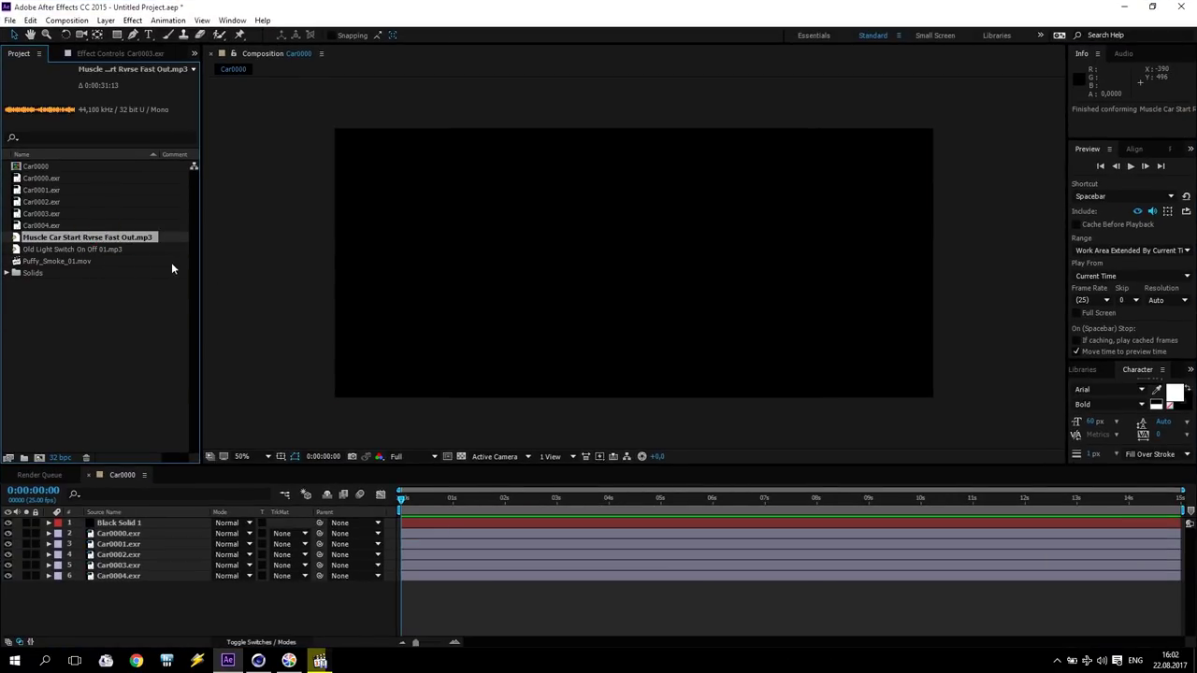
Step: Add the Muscle Car Start mp3 to the timeline and show its waveform
left_click_drag(100, 238, 135, 591)
left_click(50, 586)
left_click(59, 596)
left_click(69, 618)
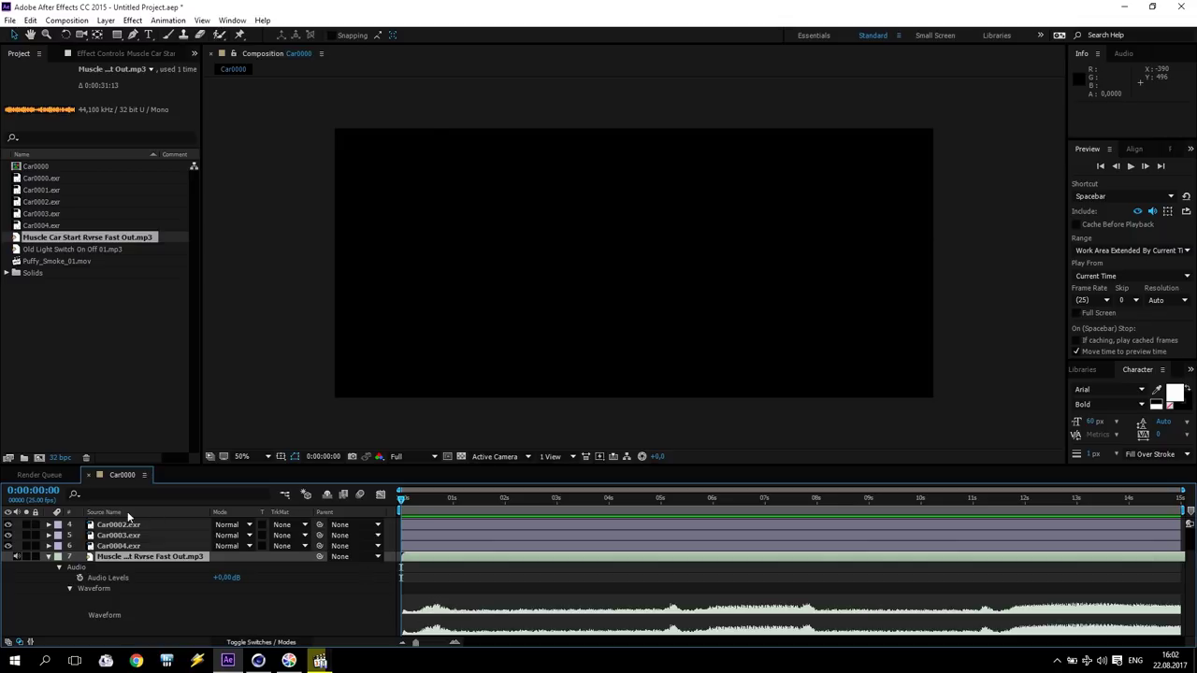
scroll(84, 552, "up", 2)
left_click(84, 551)
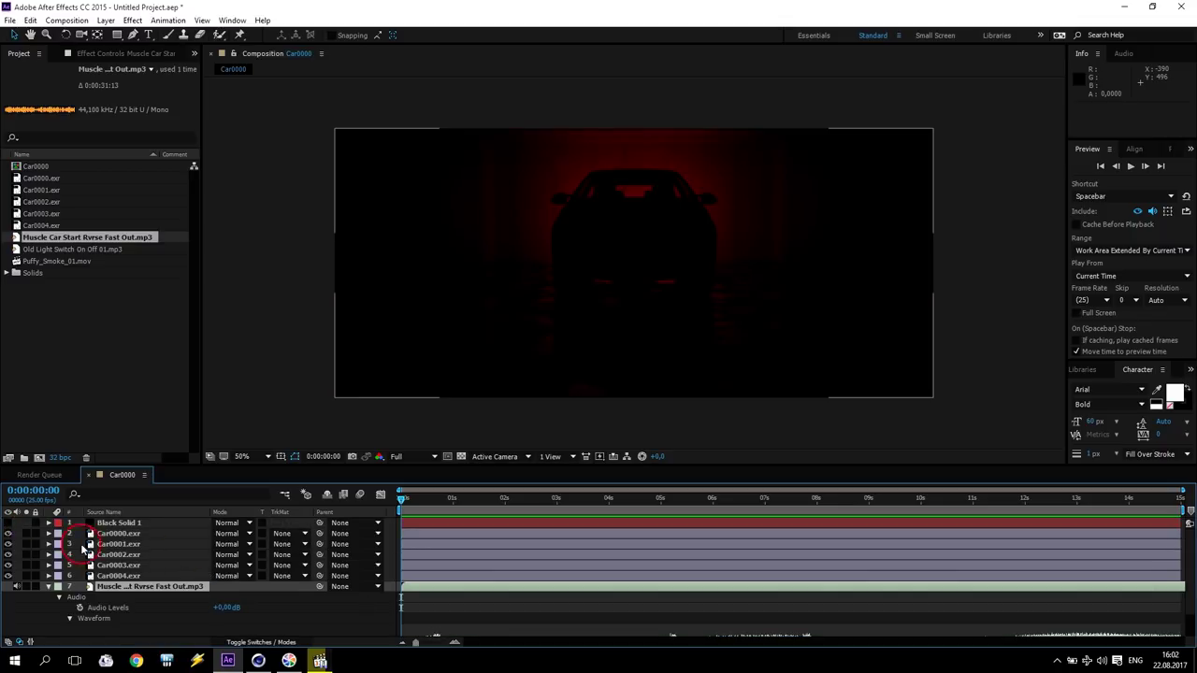
scroll(319, 570, "down", 2)
Step: Shift the engine sound to start around 3 seconds, where the headlights appear, and preview
left_click(454, 501)
left_click_drag(454, 501, 561, 505)
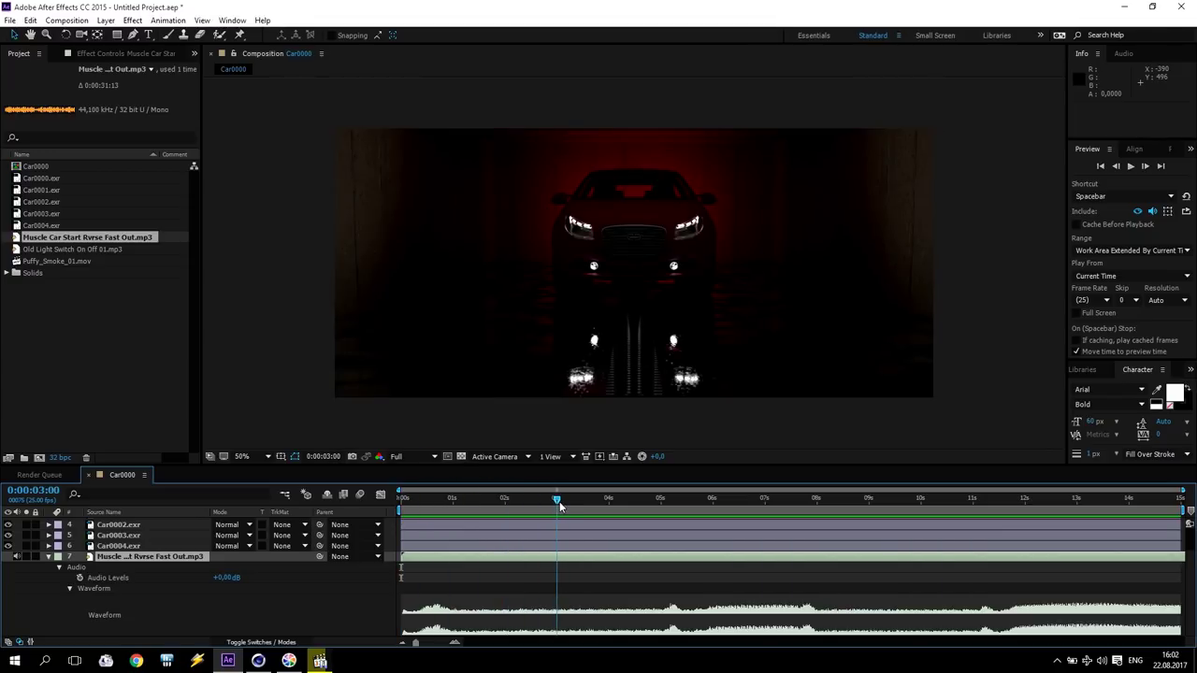
left_click_drag(471, 559, 594, 559)
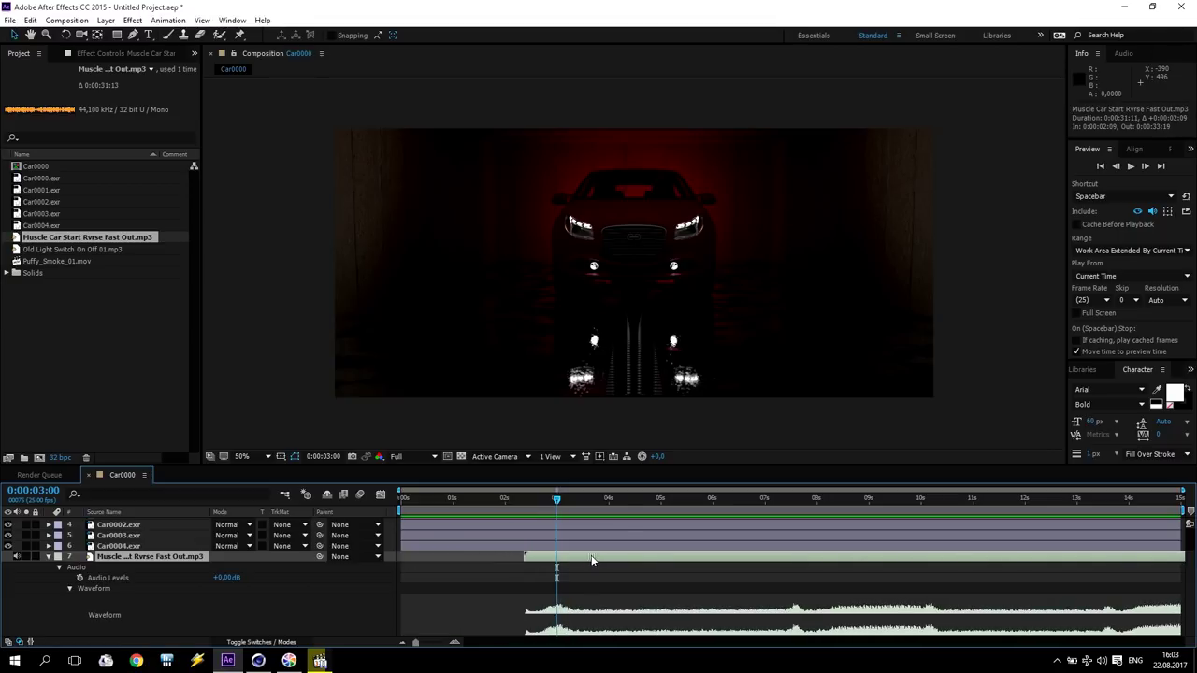
left_click(1130, 166)
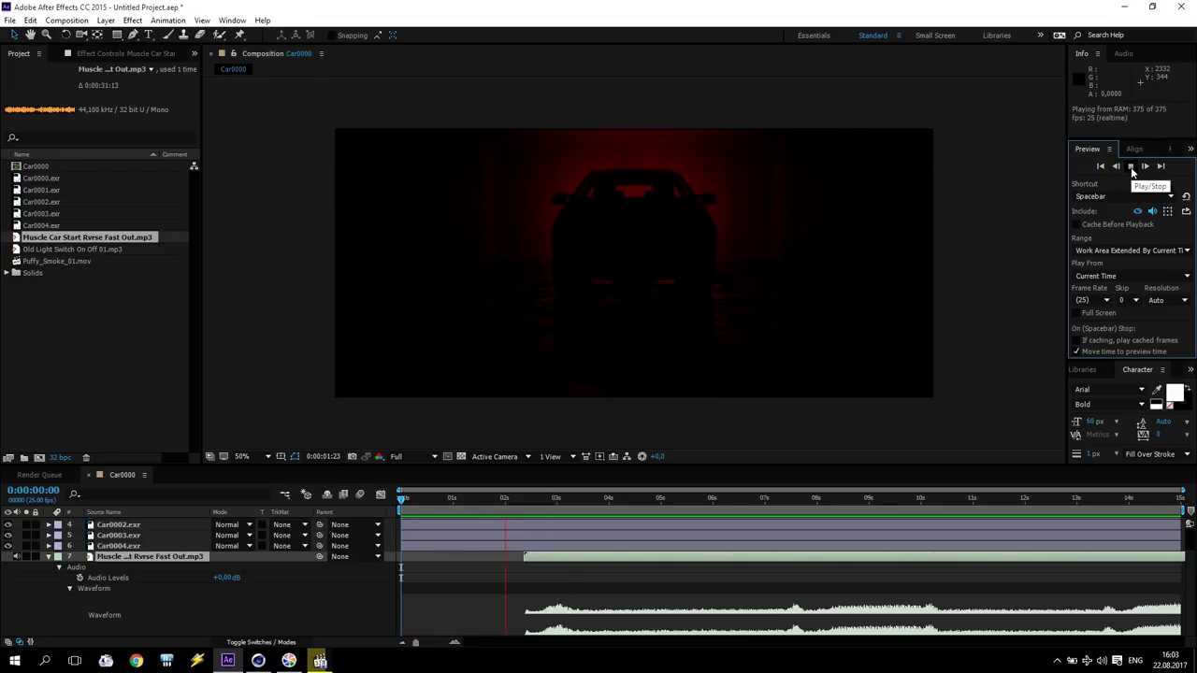
left_click(1132, 166)
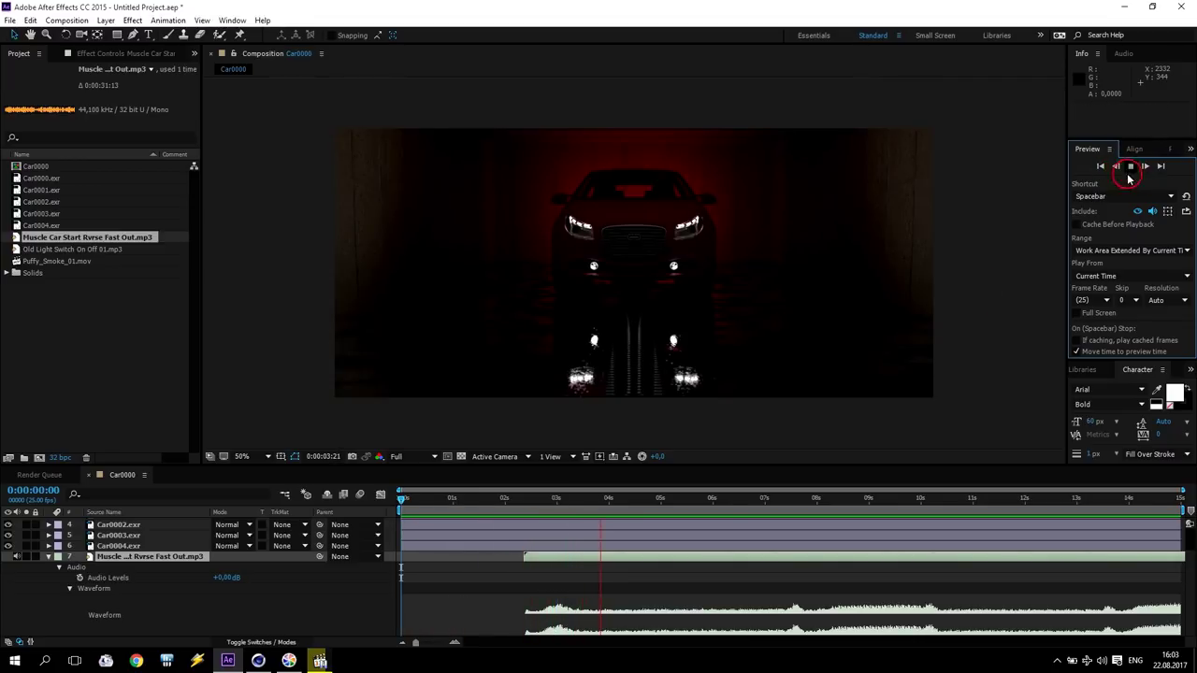
Step: Keyframe the engine sound's Audio Levels to fade down to -48 dB at 0:00:14:24
left_click(1110, 500)
left_click(1124, 518)
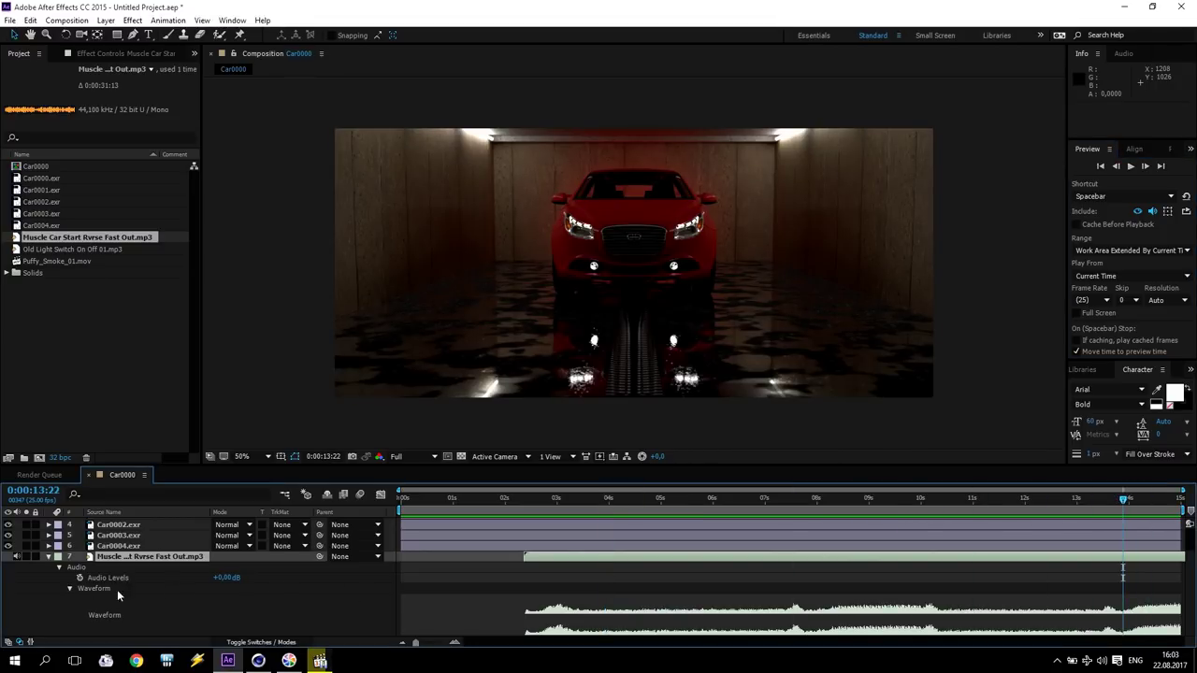
left_click(79, 578)
left_click_drag(1125, 504, 1180, 501)
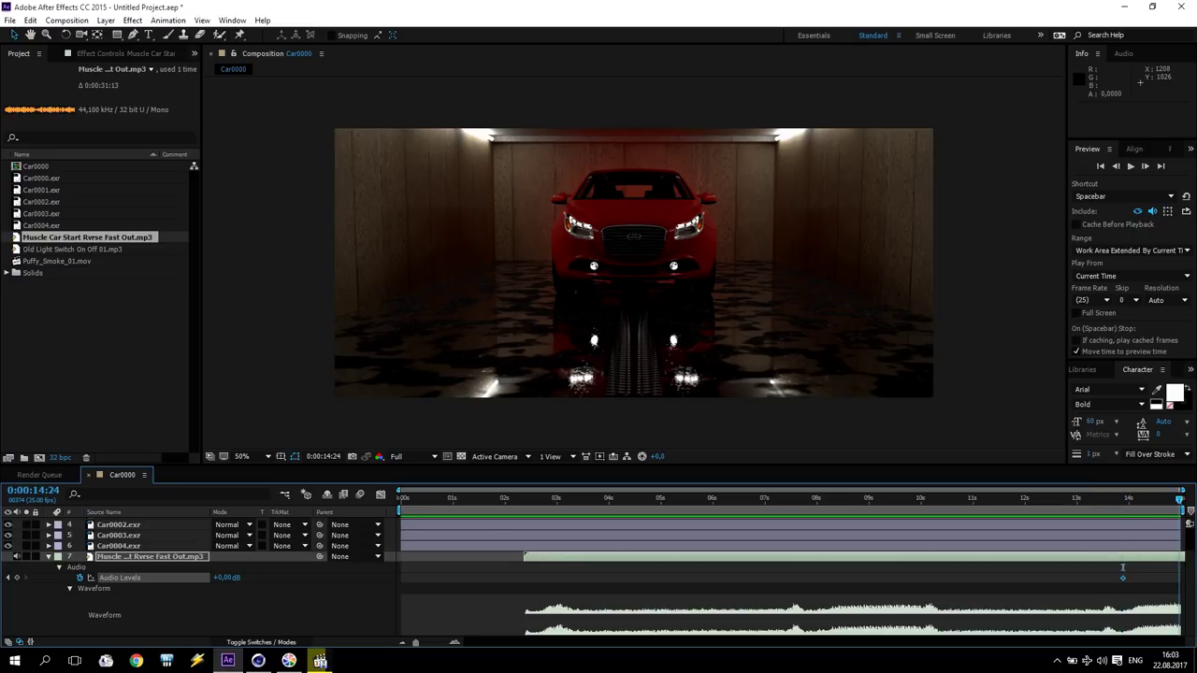
left_click_drag(224, 578, 112, 578)
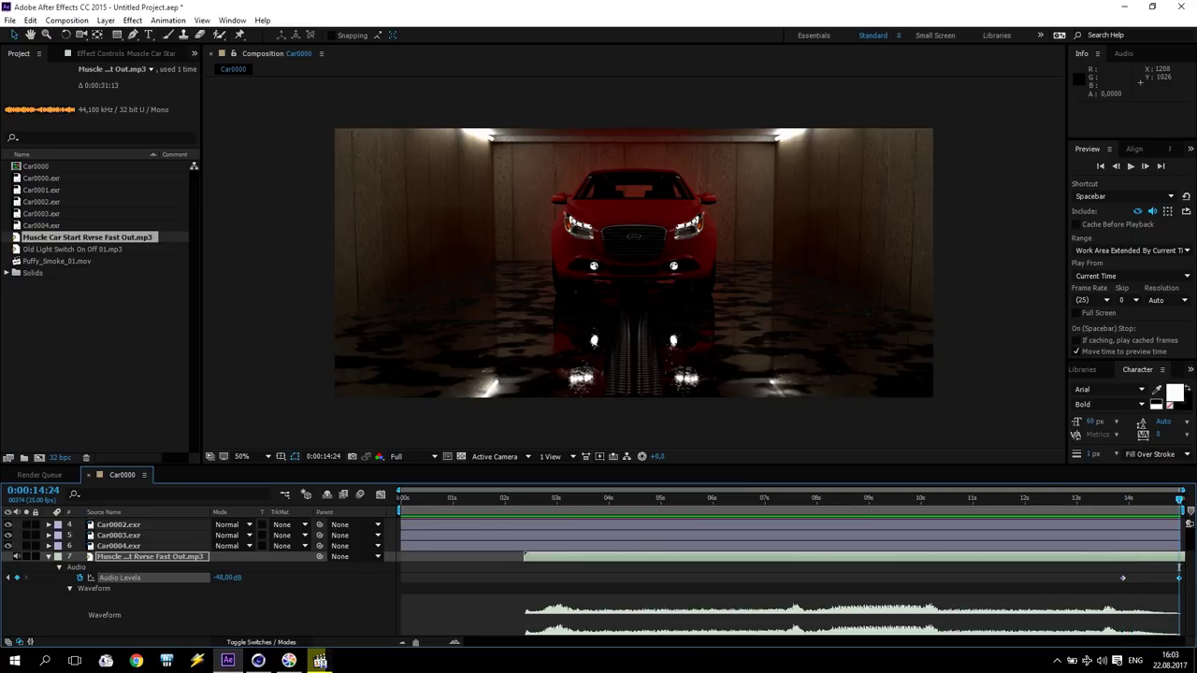
left_click(49, 557)
left_click(67, 250)
Step: Add the light-switch sound, trim it to a single click, and start it at 5 seconds
left_click_drag(89, 253, 144, 610)
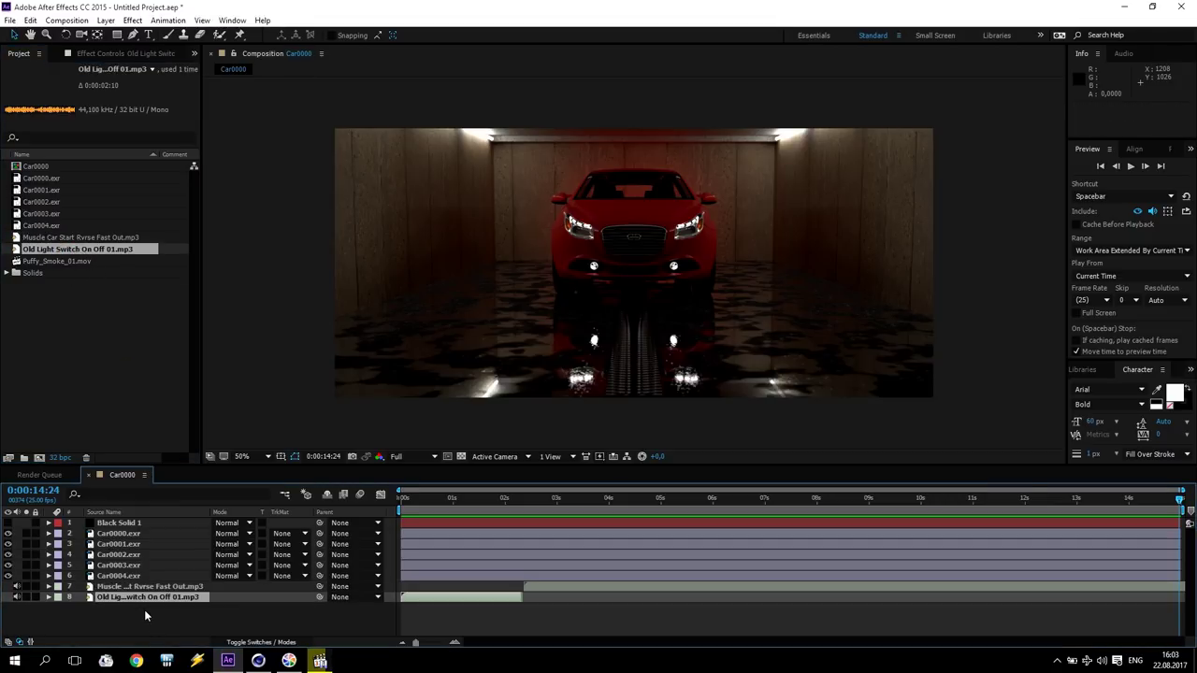
left_click(49, 598)
left_click(59, 608)
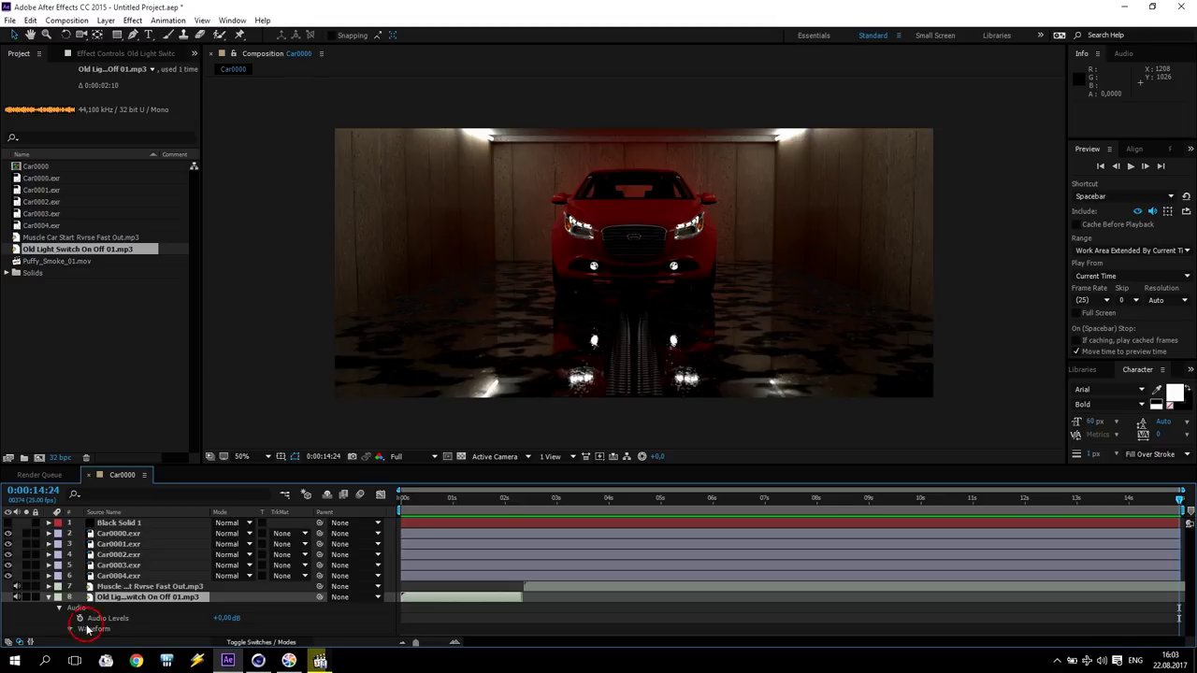
left_click(80, 627)
left_click_drag(521, 558, 422, 566)
left_click_drag(565, 499, 662, 506)
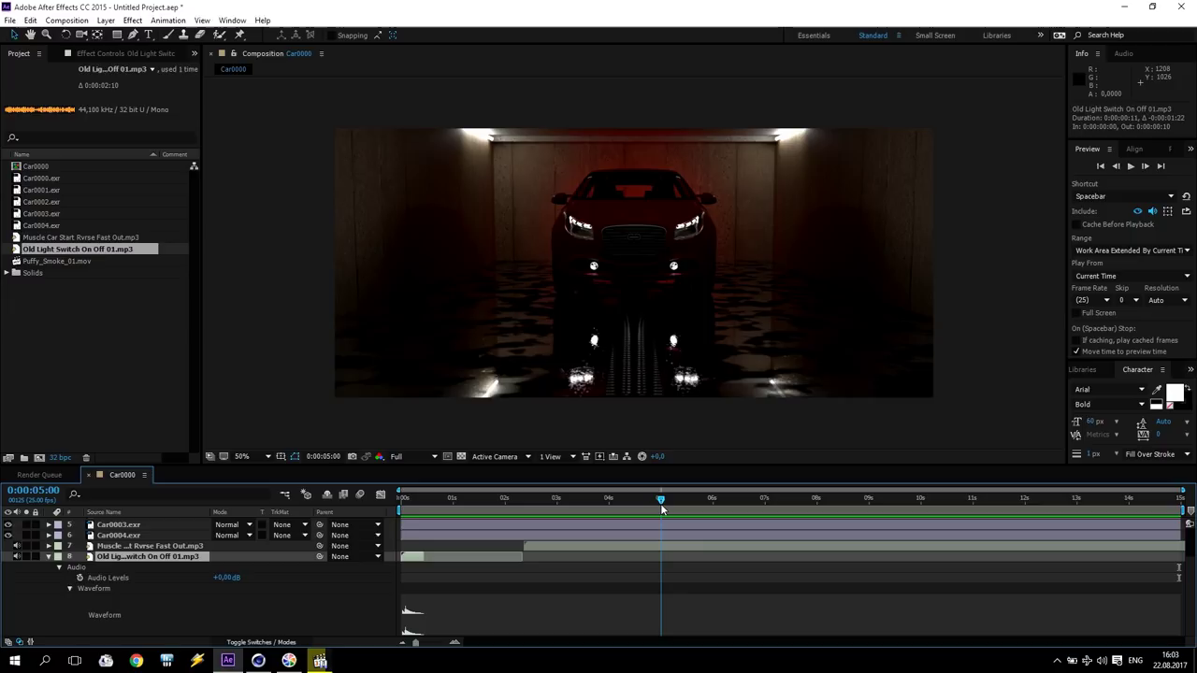
left_click_drag(411, 560, 669, 557)
Step: Duplicate the click twice, placing the copies at 6 and 7 seconds
key("ctrl+d")
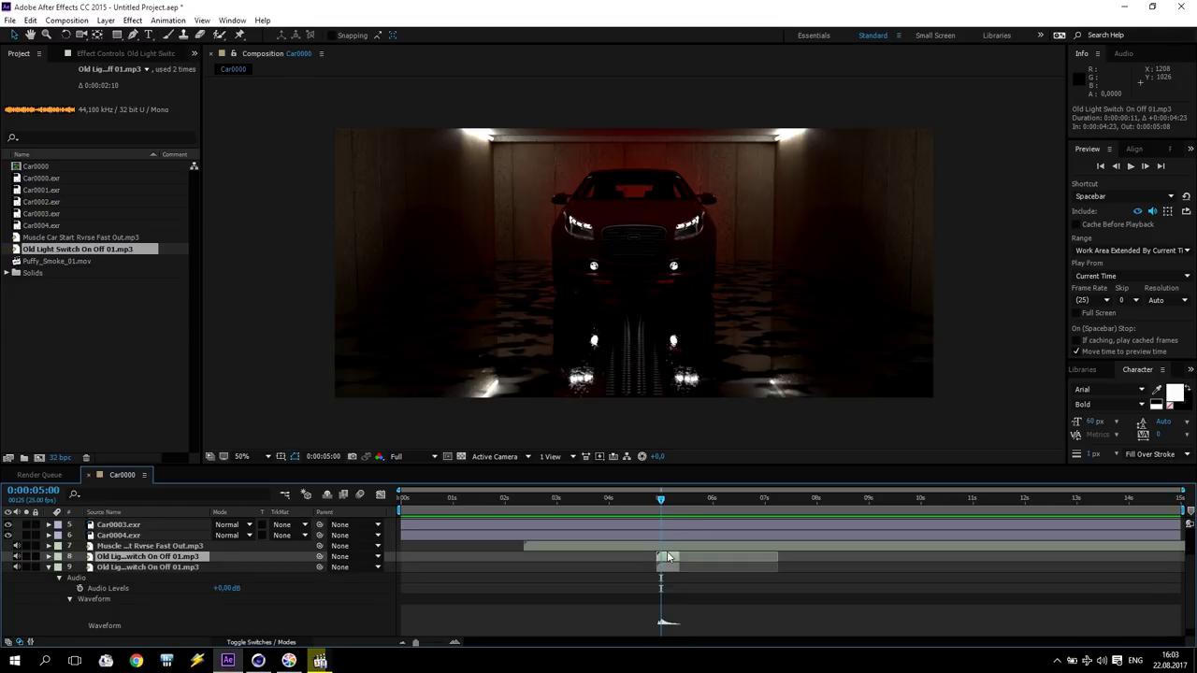
left_click_drag(661, 499, 711, 501)
left_click_drag(661, 568, 719, 574)
key("ctrl+d")
left_click_drag(716, 503, 765, 507)
left_click_drag(711, 578, 773, 584)
Step: Preview the click sounds with speaker volume checked, then rewind and collapse the layer
left_click(1131, 167)
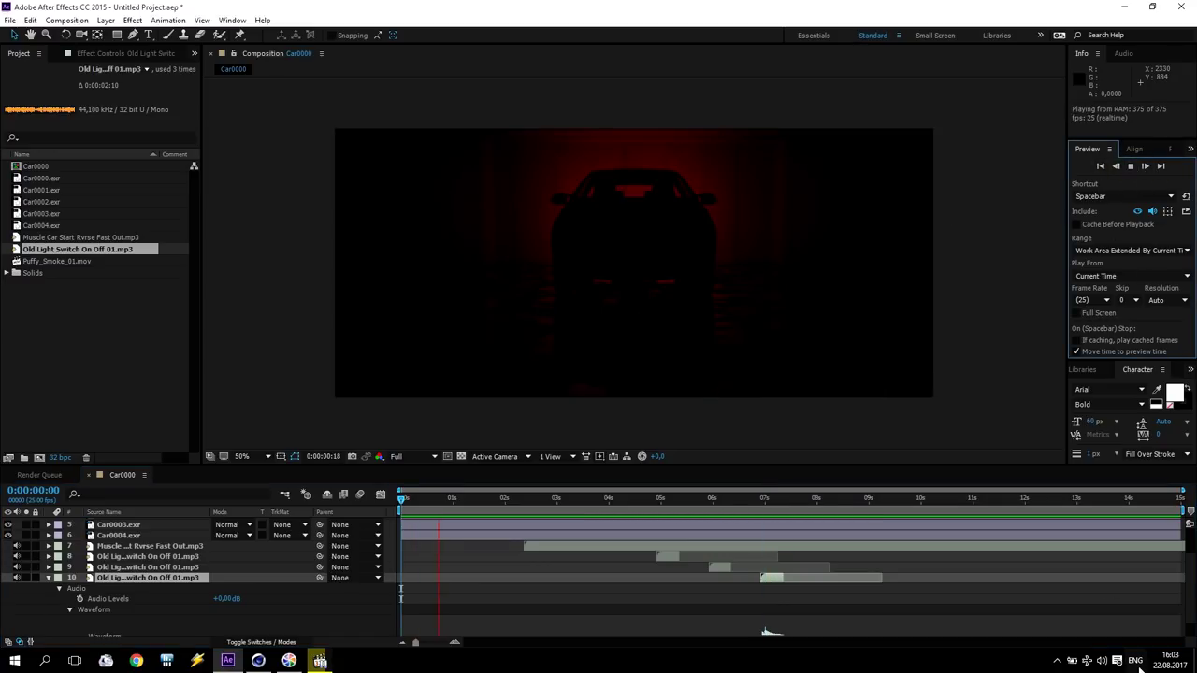
left_click(1102, 660)
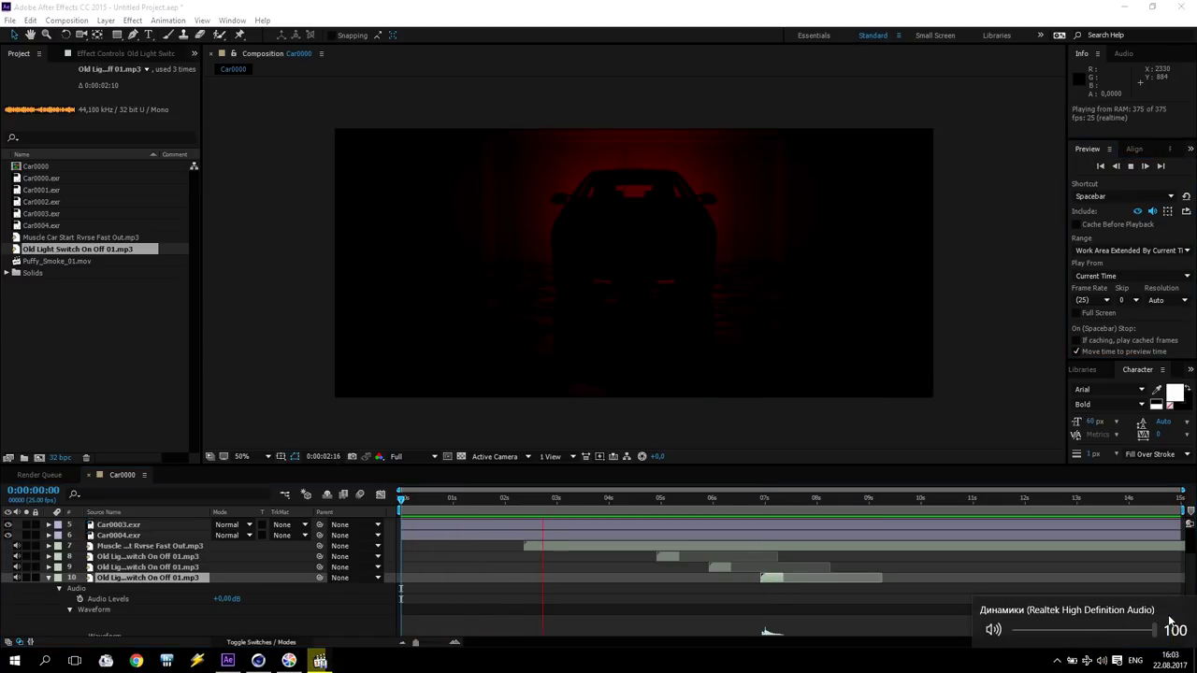
left_click(950, 669)
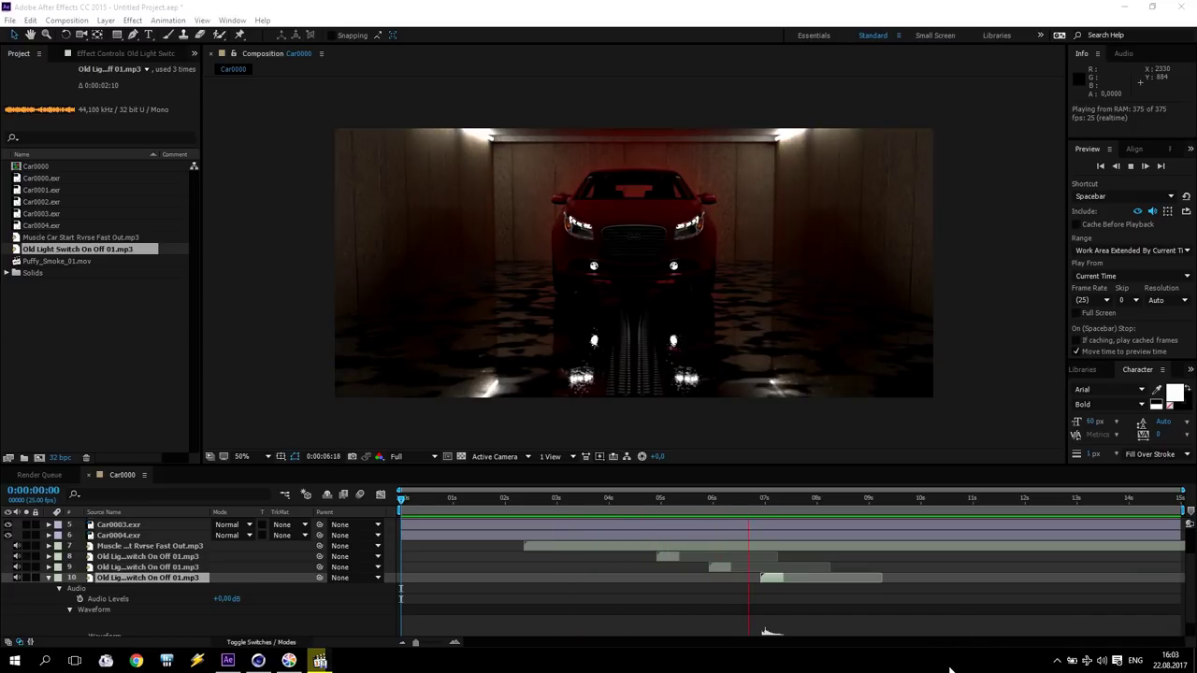
left_click(1131, 167)
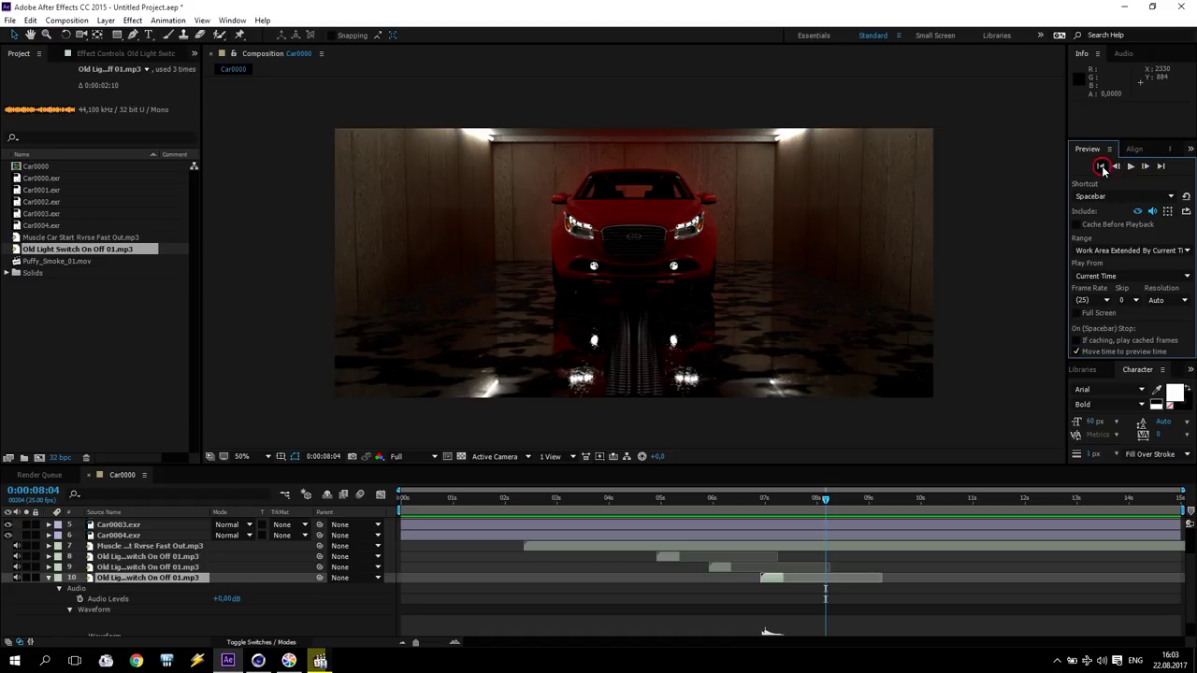
left_click(1102, 166)
left_click(49, 578)
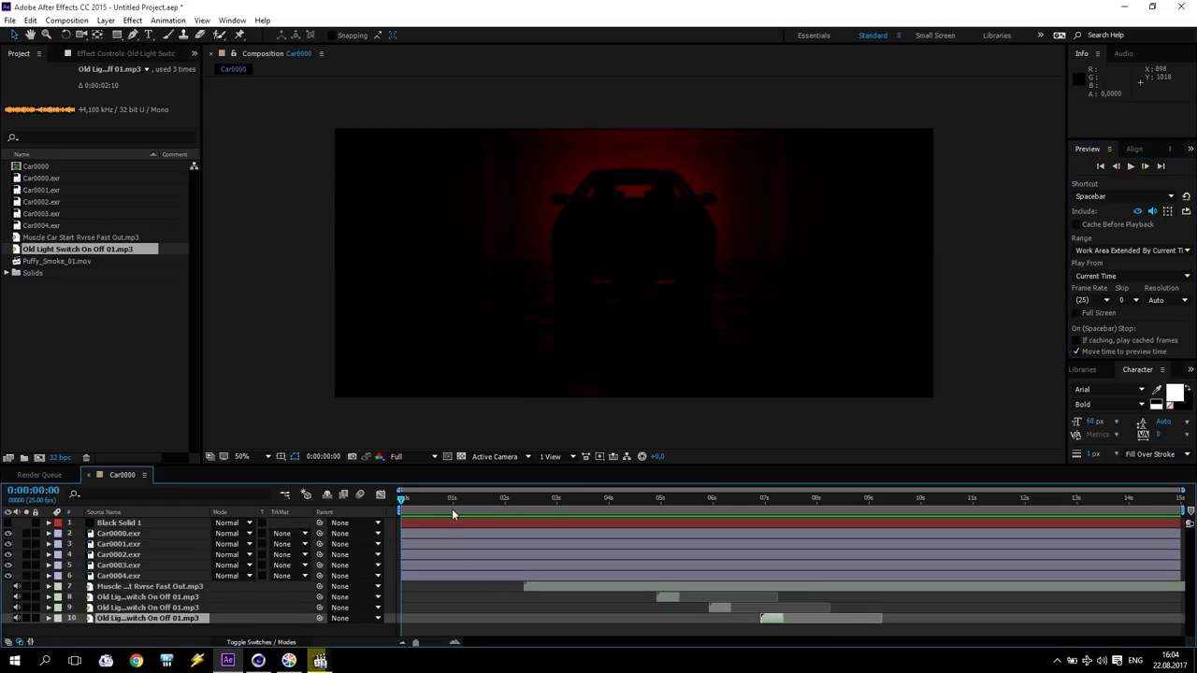
Step: Place Puffy_Smoke_01.mov in the timeline just below Black Solid 1
left_click_drag(456, 499, 811, 500)
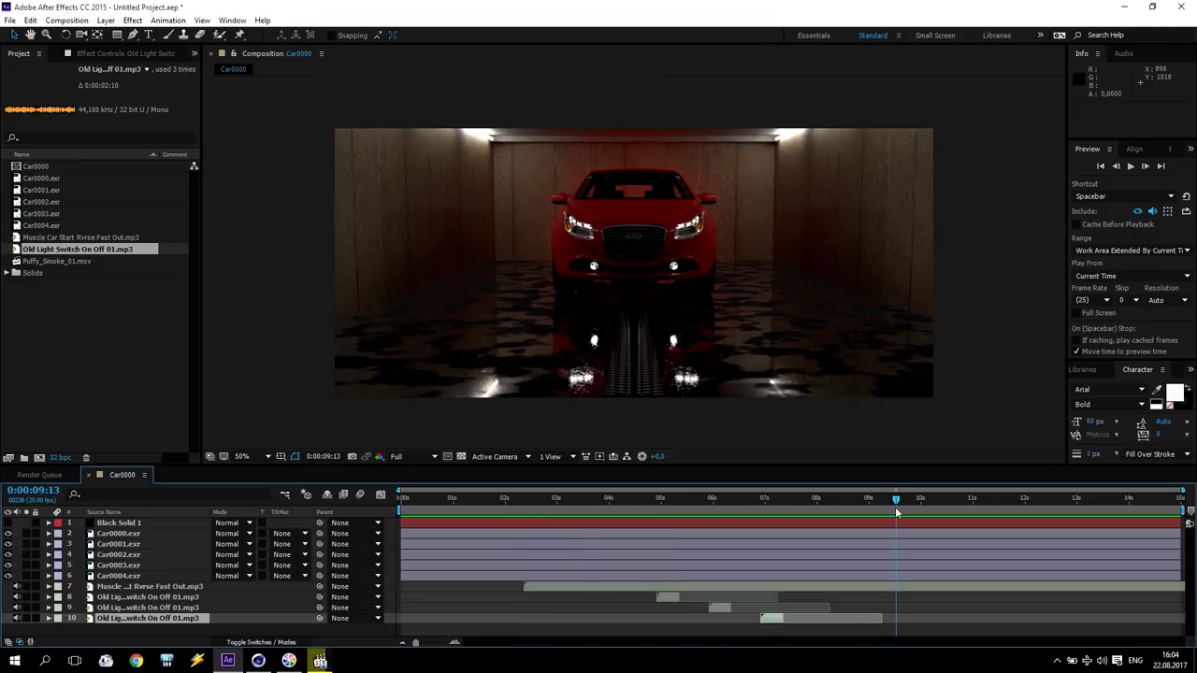
left_click(119, 577)
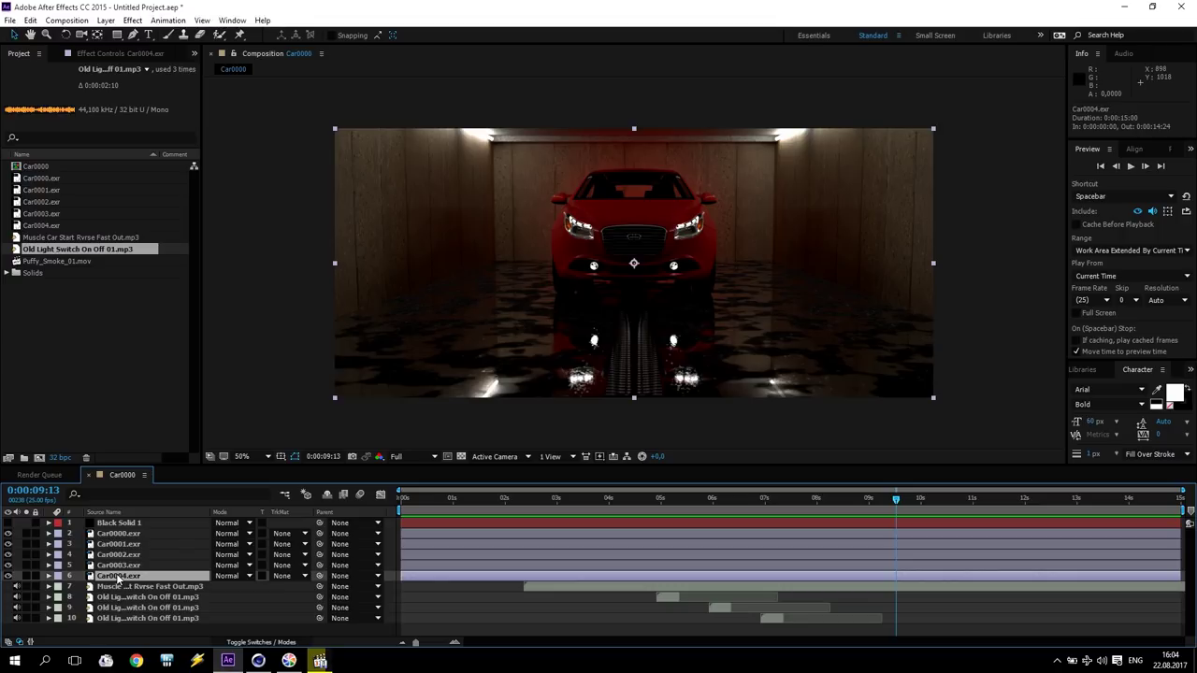
left_click(51, 261)
left_click_drag(60, 264, 146, 525)
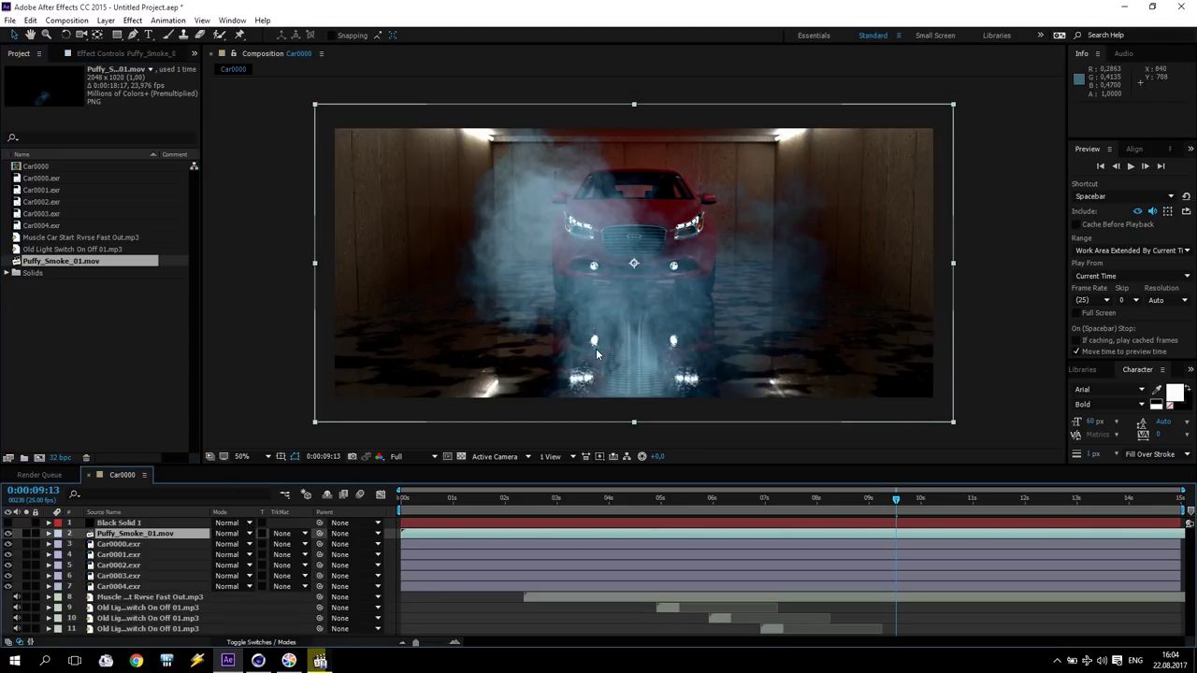
Step: Duplicate the Car0004.exr layer and move the copy to the top of the stack
left_click(131, 586)
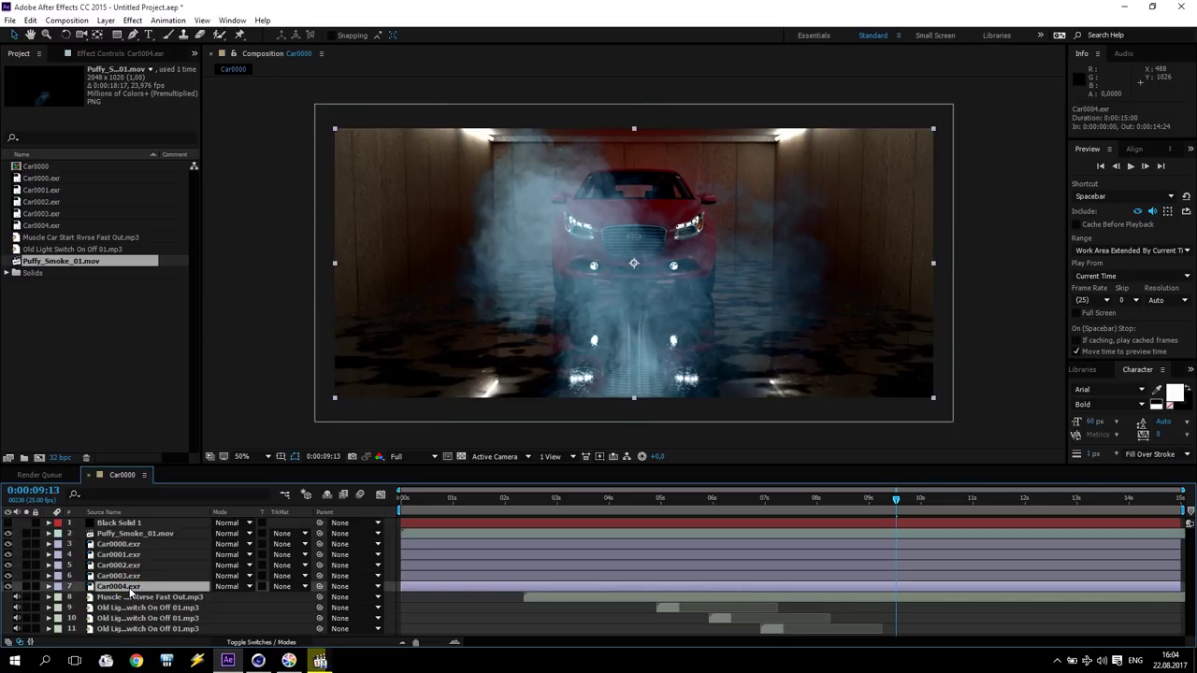
left_click(135, 592)
key("ctrl+d")
left_click_drag(136, 592, 145, 525)
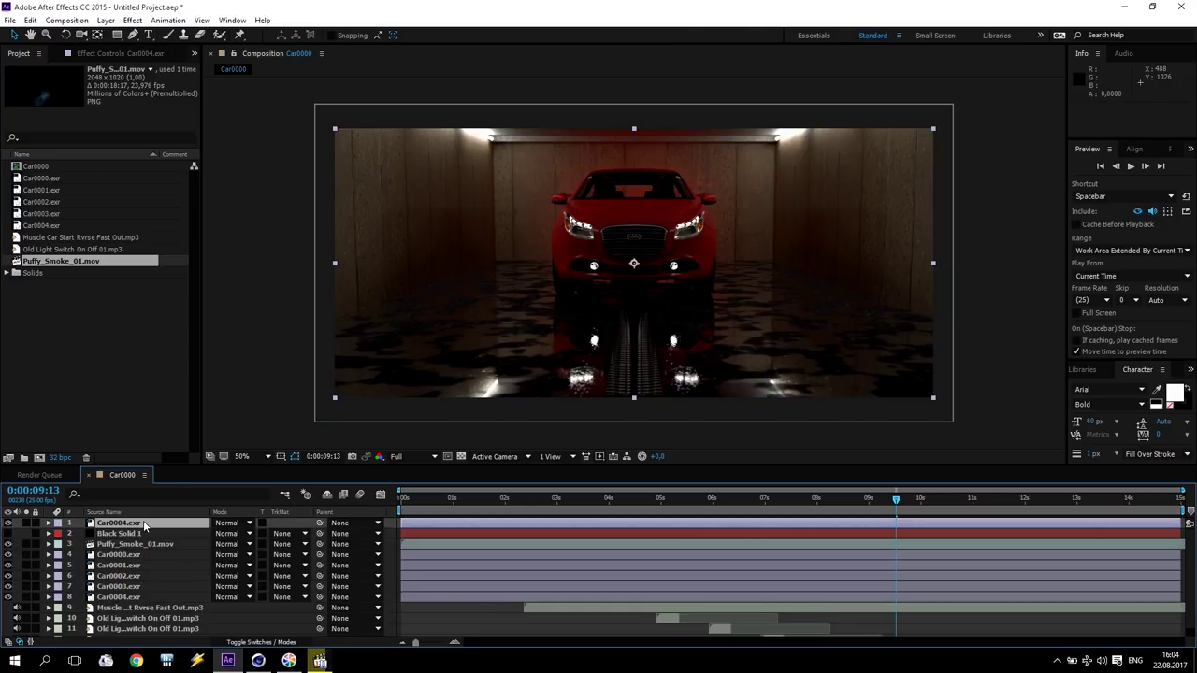
Step: With the Pen tool on Car0004.exr, zoom in and place mask points along the windshield's top and left edge
left_click(134, 36)
scroll(617, 171, "up", 4)
scroll(869, 125, "down", 3)
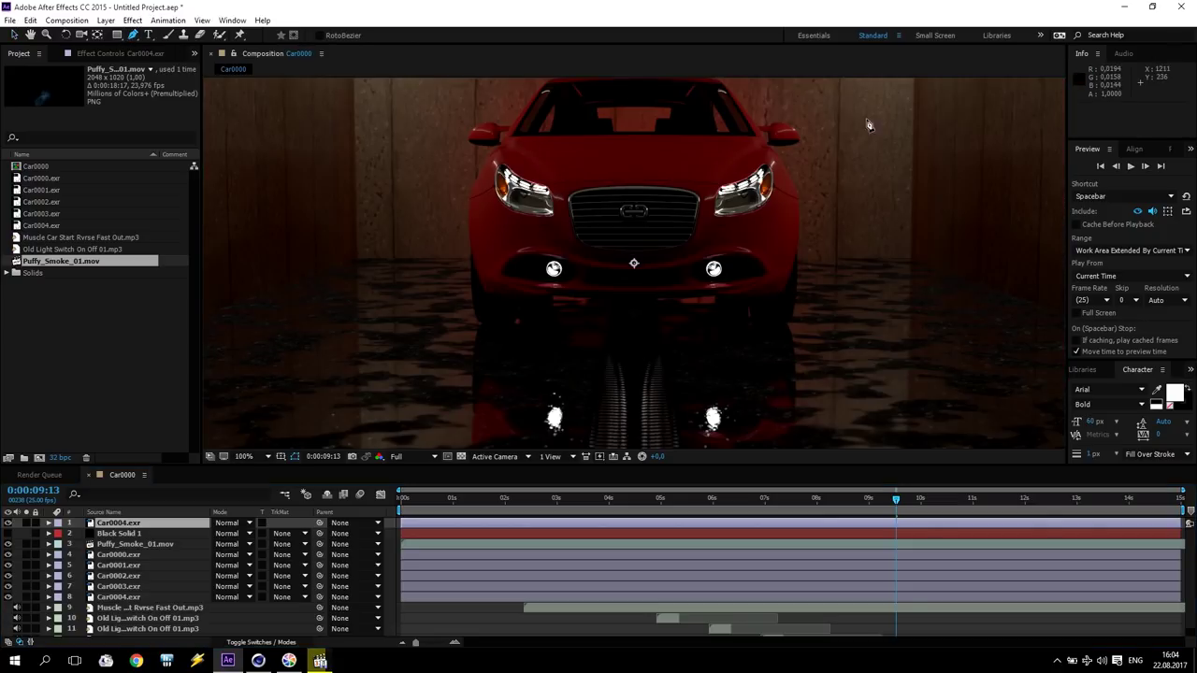
scroll(868, 126, "up", 2)
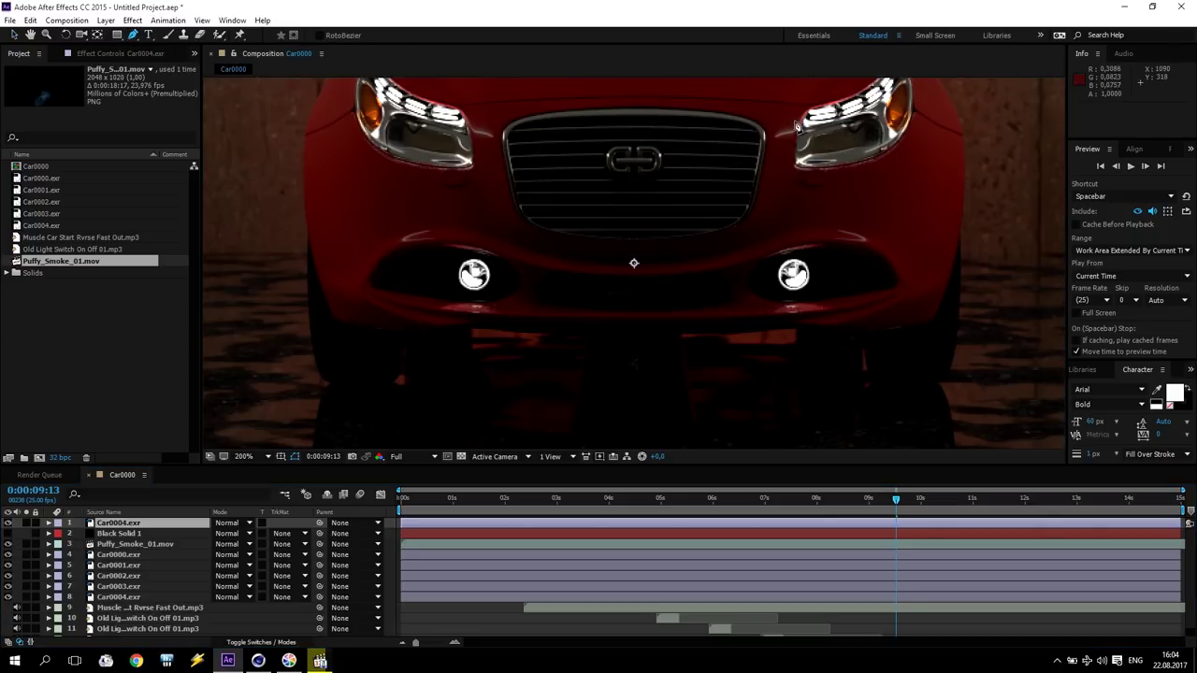
scroll(776, 126, "up", 5)
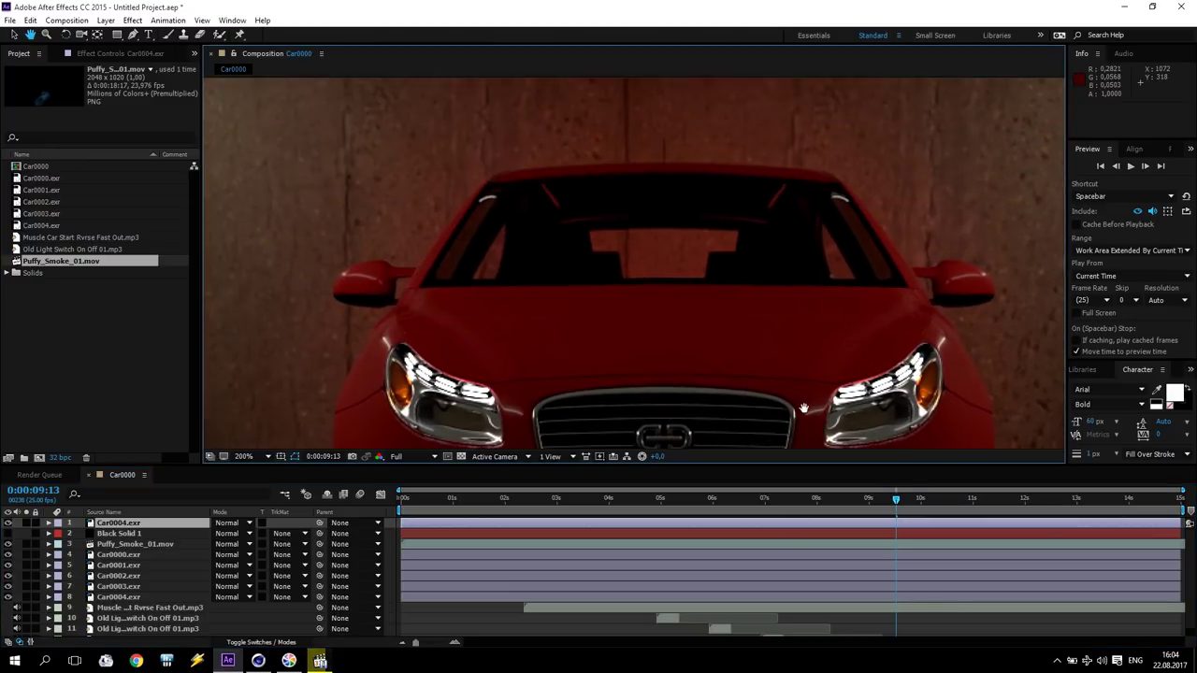
scroll(670, 194, "up", 1)
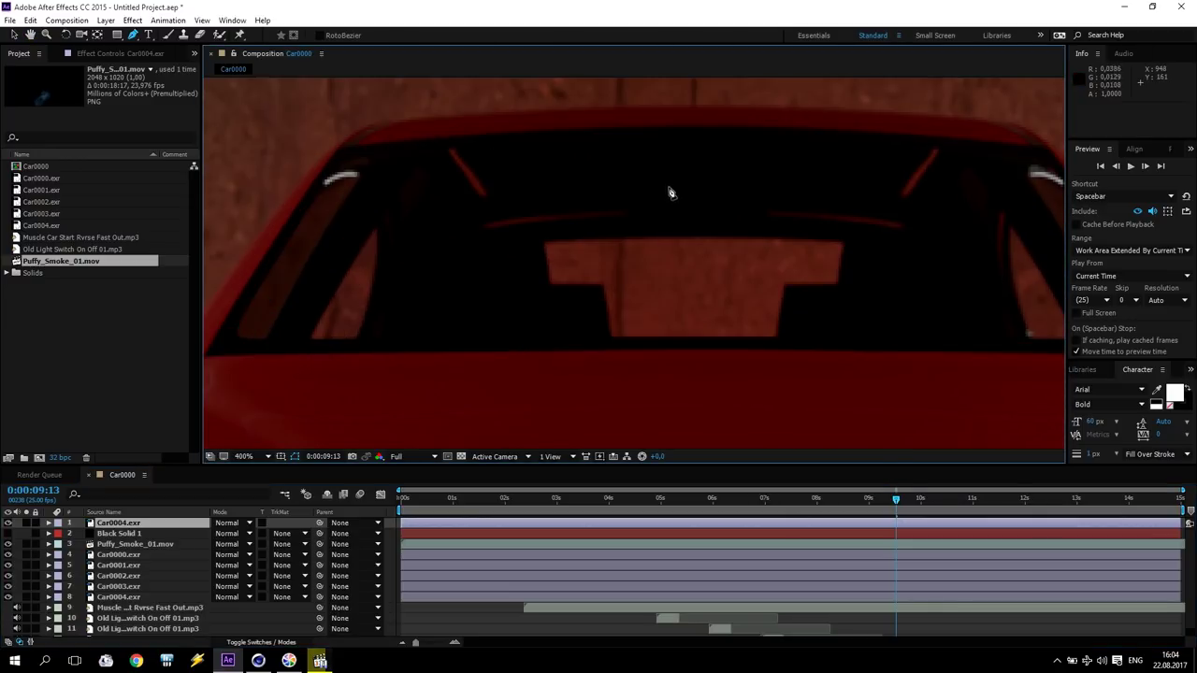
left_click(687, 107)
left_click(529, 109)
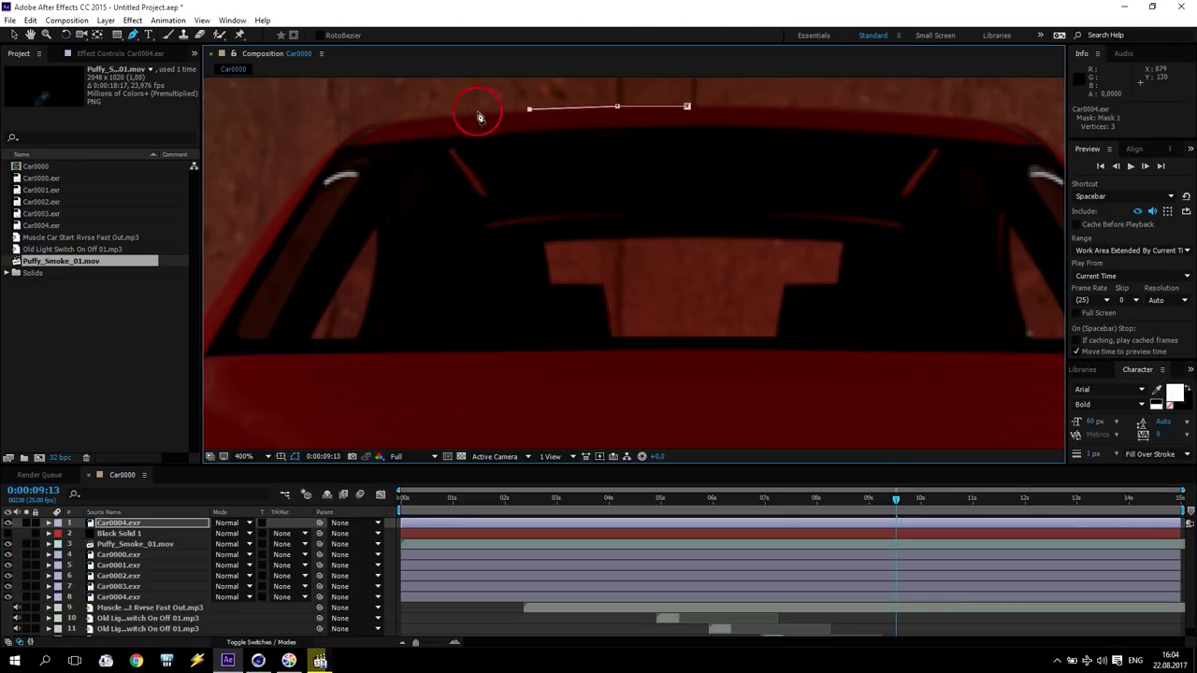
left_click(439, 114)
left_click(370, 123)
left_click(329, 150)
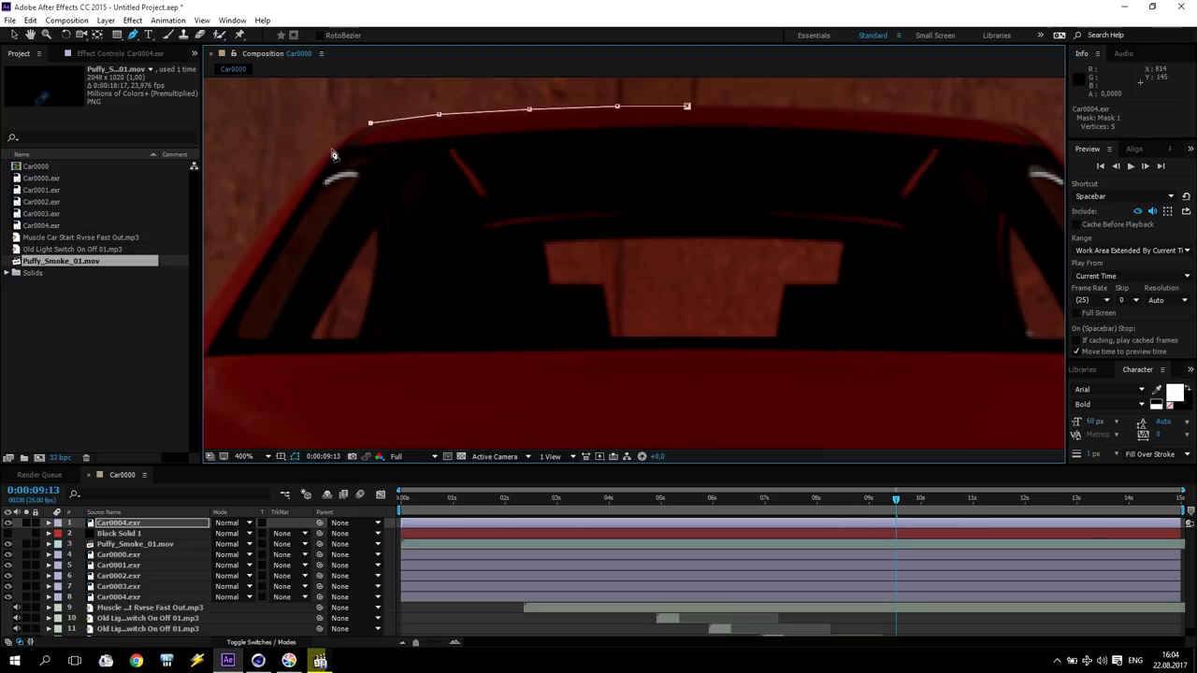
left_click(294, 188)
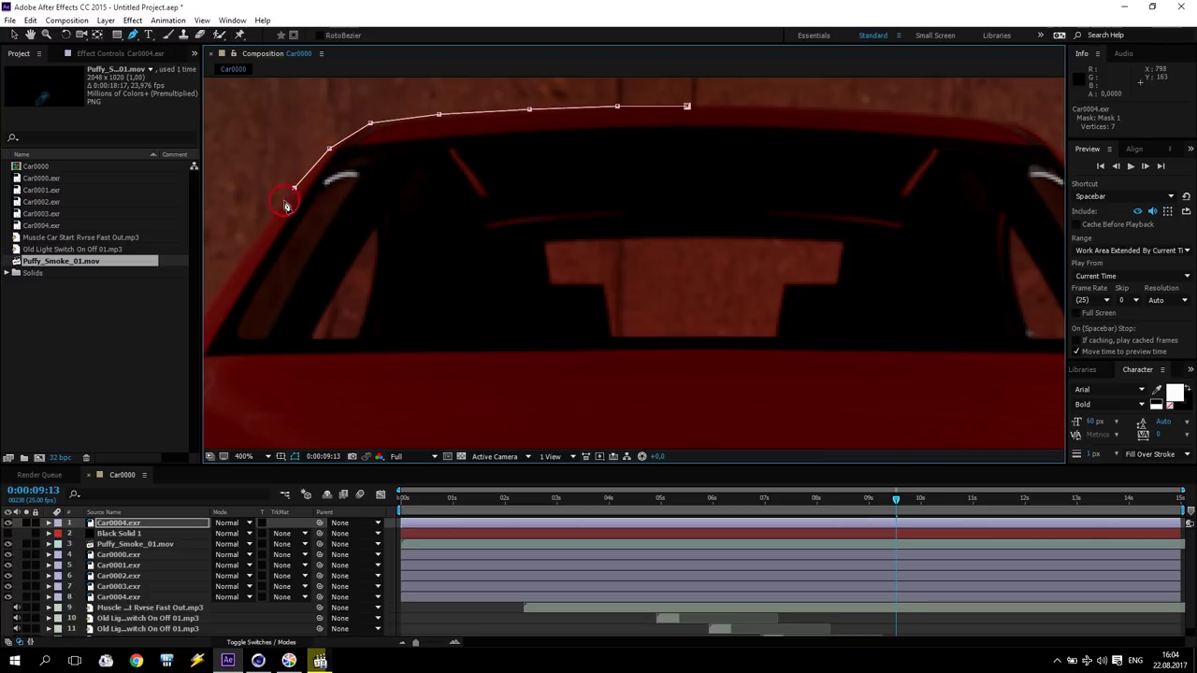
left_click(253, 243)
left_click(221, 287)
Step: Trace the mask around the left side mirror and down the car's side to the headlight
left_click_drag(249, 289, 615, 181)
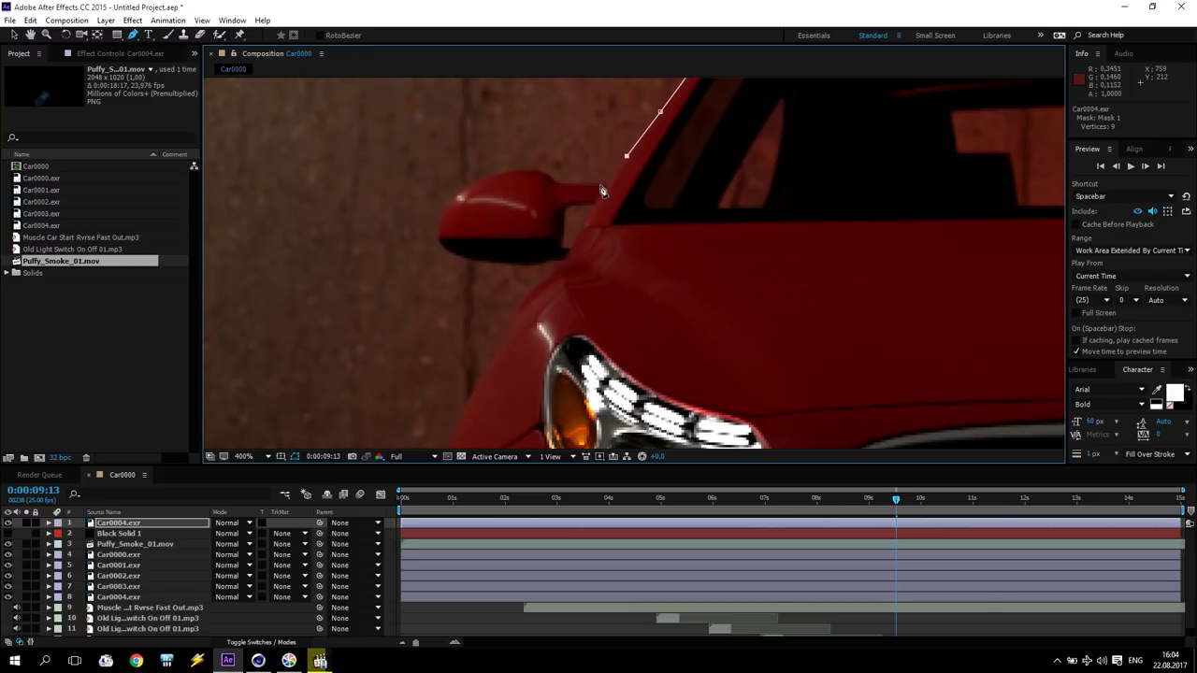
left_click(606, 185)
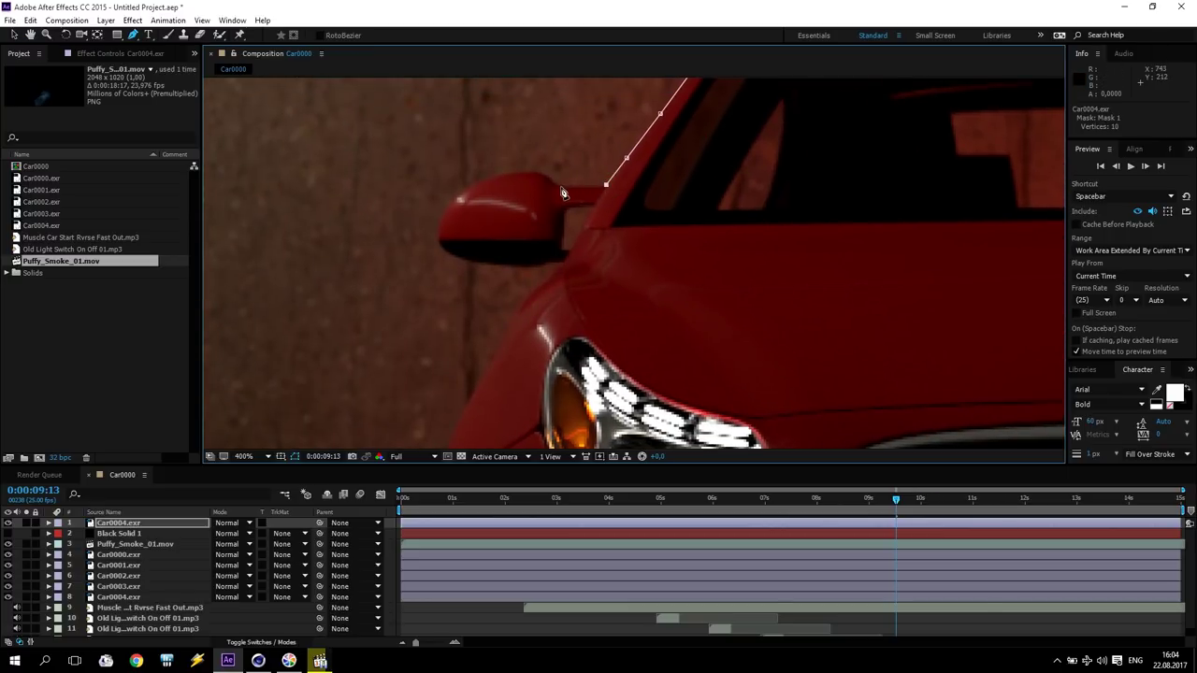
left_click(554, 185)
left_click(545, 176)
left_click(533, 173)
left_click(473, 184)
left_click(445, 211)
left_click(439, 228)
left_click(479, 264)
left_click(523, 267)
left_click(549, 264)
left_click(561, 263)
left_click(525, 297)
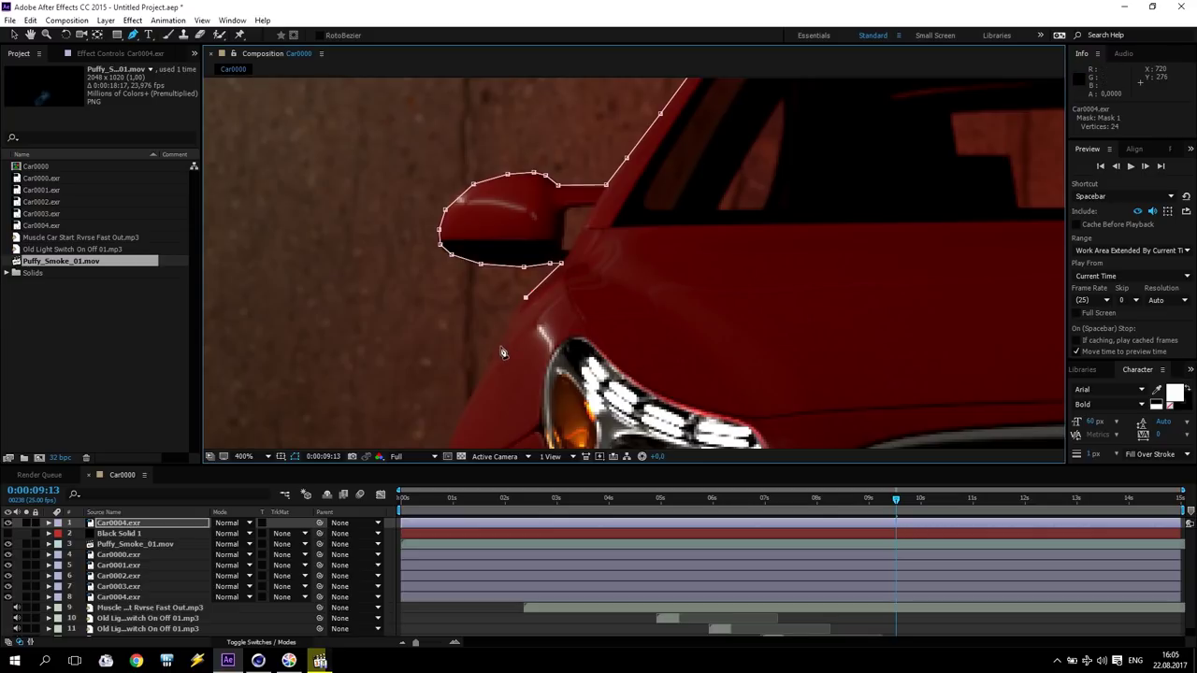
left_click(493, 357)
left_click(541, 370)
Step: Continue the mask down the car's lower edge and across beneath the front bumper
left_click_drag(541, 370, 561, 93)
scroll(562, 93, "down", 4)
scroll(625, 237, "up", 4)
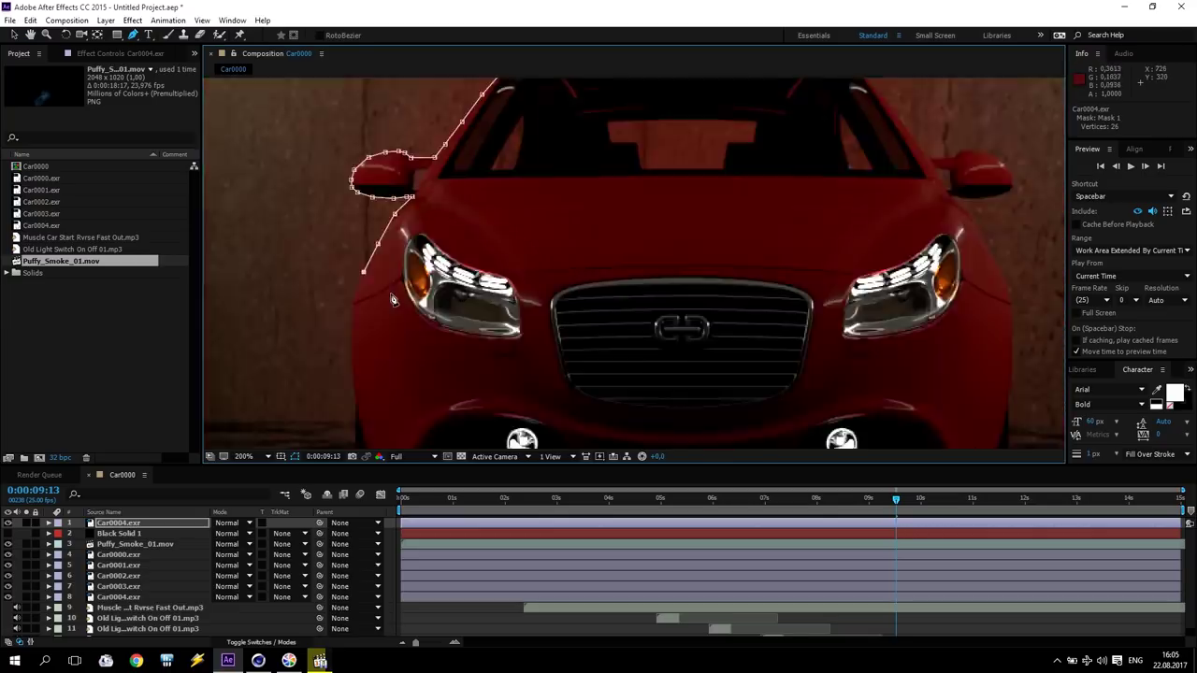
scroll(449, 280, "down", 2)
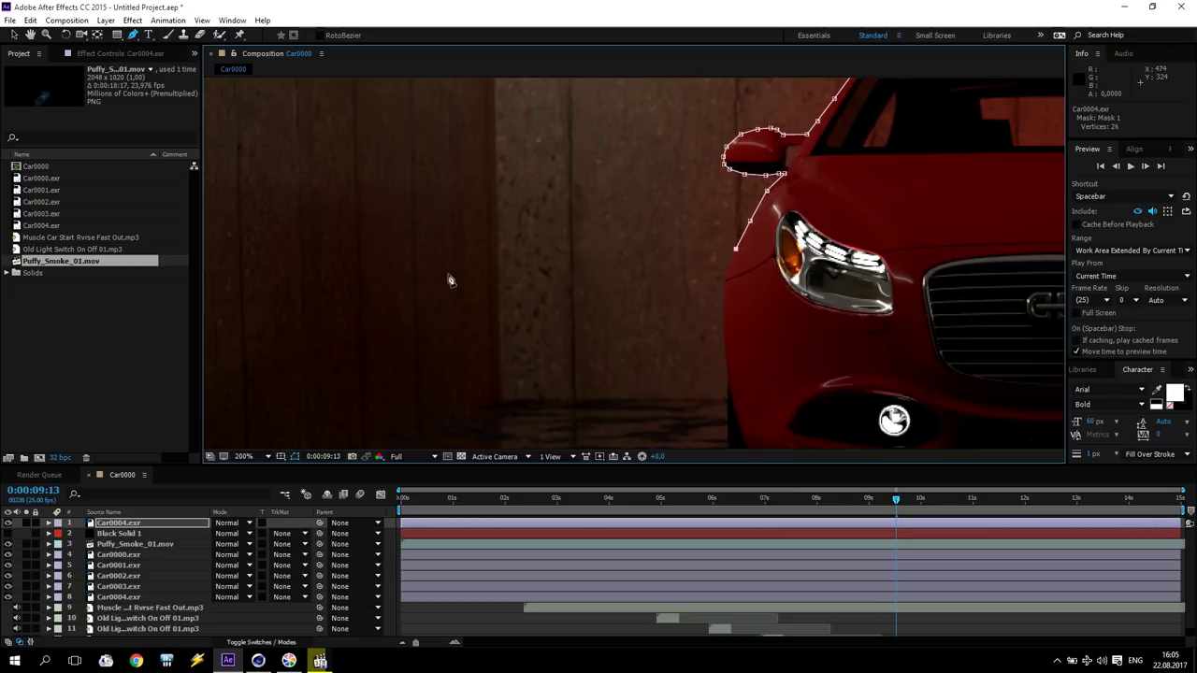
left_click(727, 275)
left_click(724, 306)
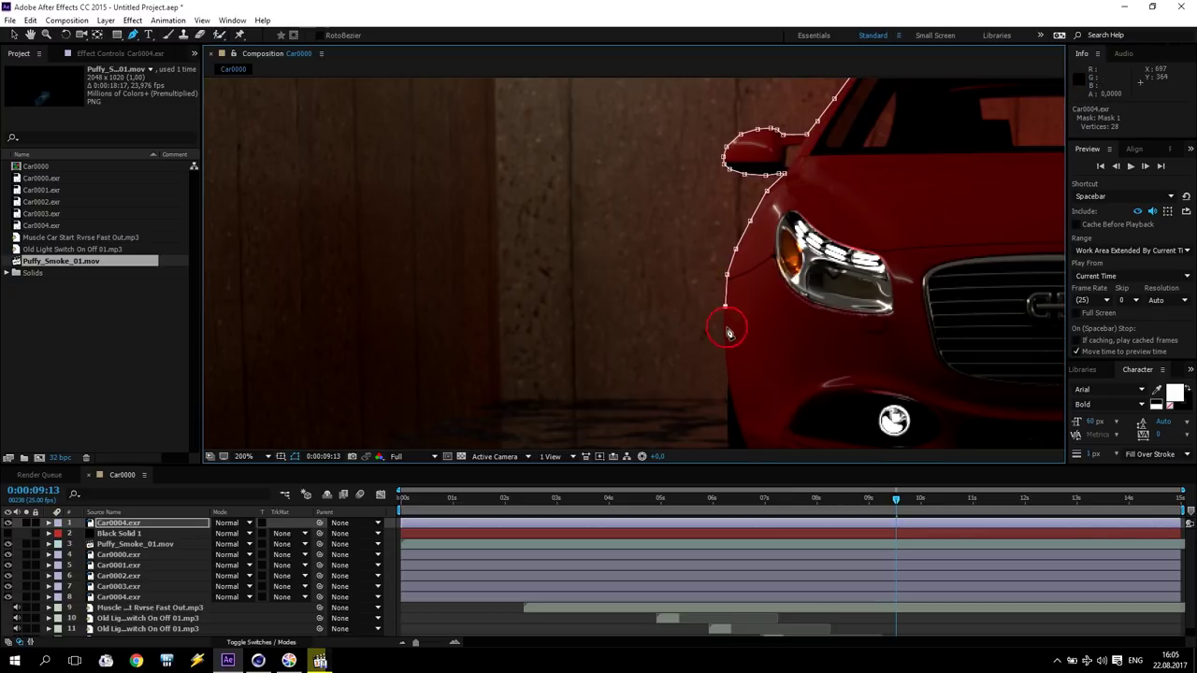
left_click(726, 356)
left_click(728, 389)
left_click(729, 428)
left_click_drag(730, 427, 583, 281)
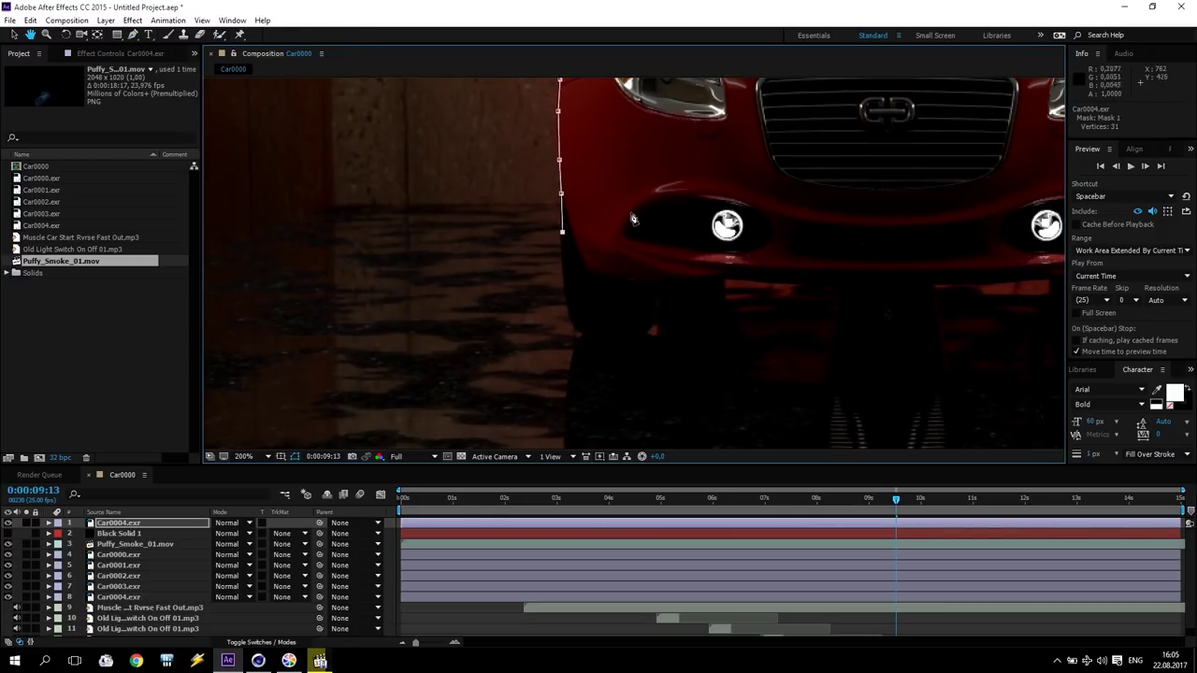
left_click(565, 292)
left_click(576, 331)
left_click(729, 284)
left_click(908, 288)
left_click(1024, 284)
Step: Trace the mask around the bumper's far lower corner and up the car's right flank
left_click_drag(960, 253, 611, 289)
left_click(662, 290)
left_click(699, 338)
left_click(746, 334)
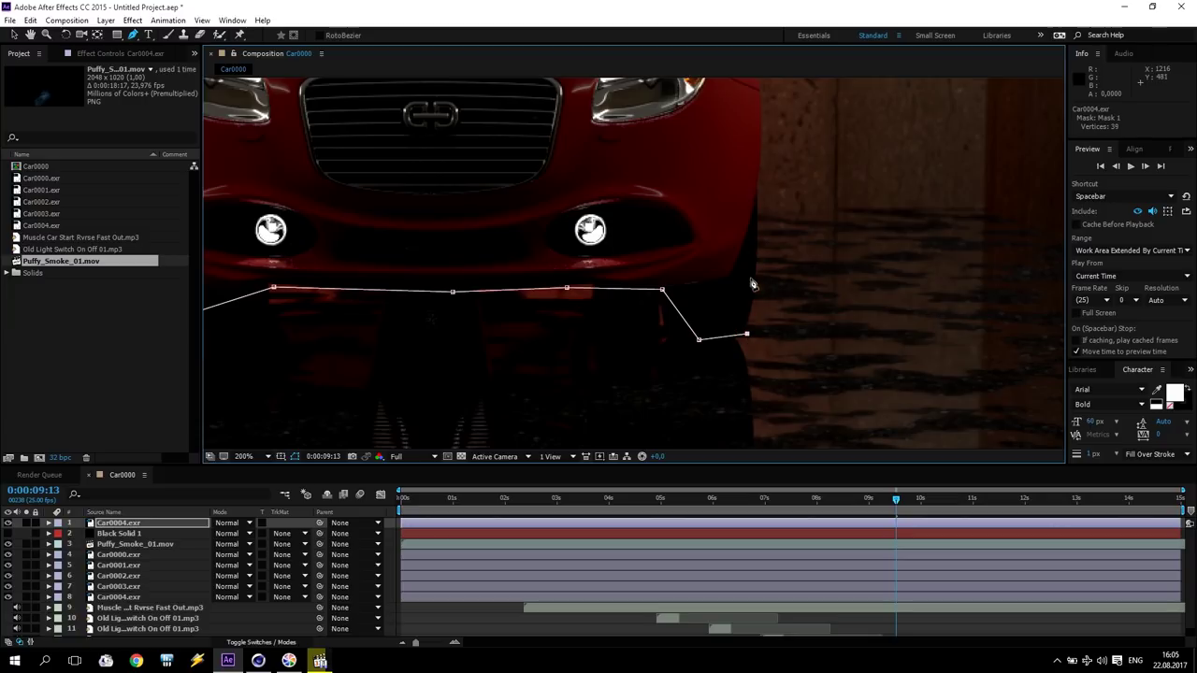
left_click(758, 275)
left_click(761, 192)
left_click_drag(781, 209, 667, 362)
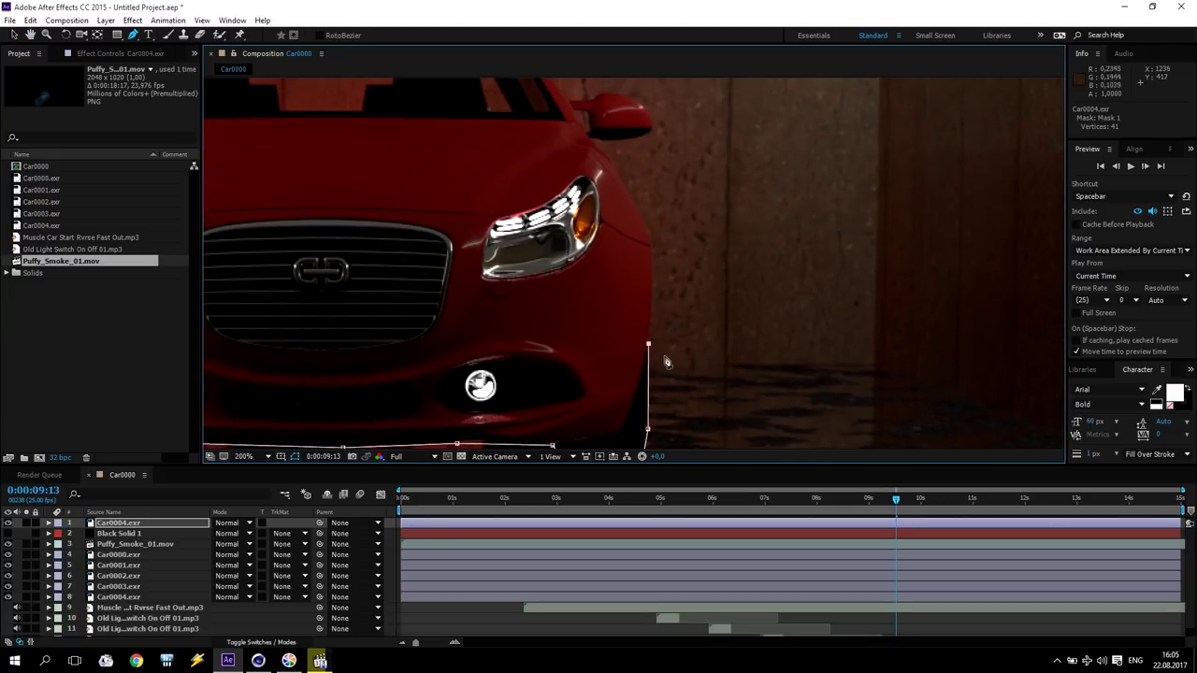
left_click(652, 298)
left_click(652, 249)
left_click(632, 198)
Step: Trace the mask around the right side mirror and up the windshield pillar
scroll(610, 136, "up", 2)
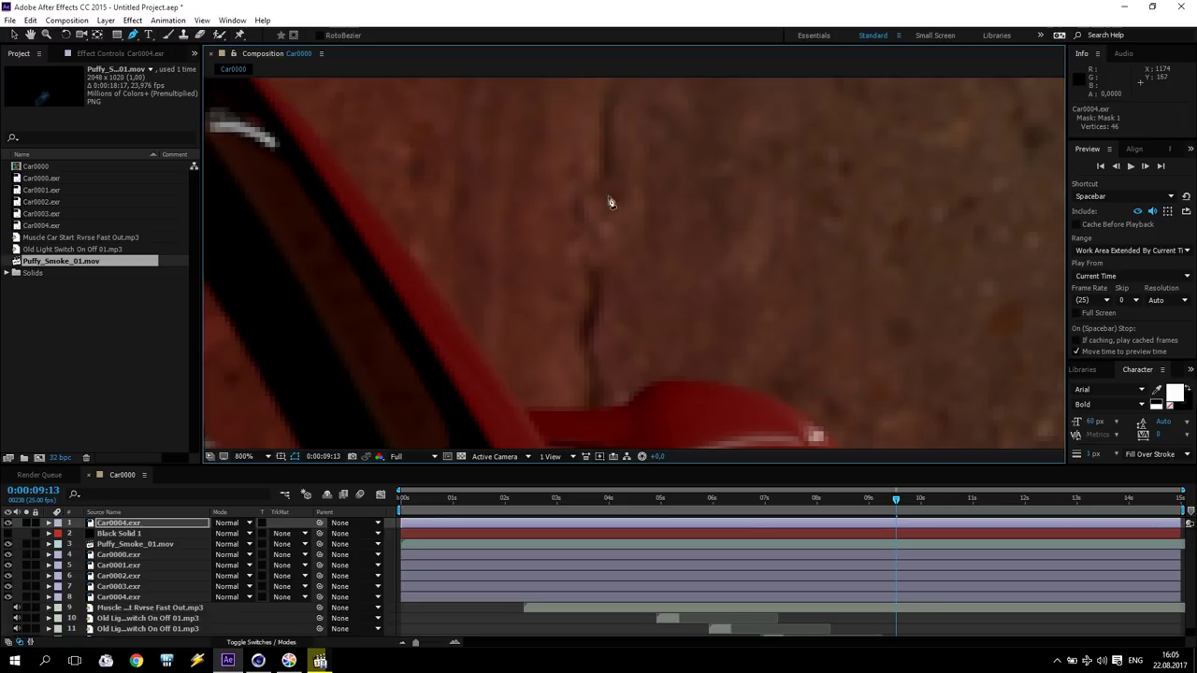
left_click_drag(636, 267, 572, 128)
left_click(602, 298)
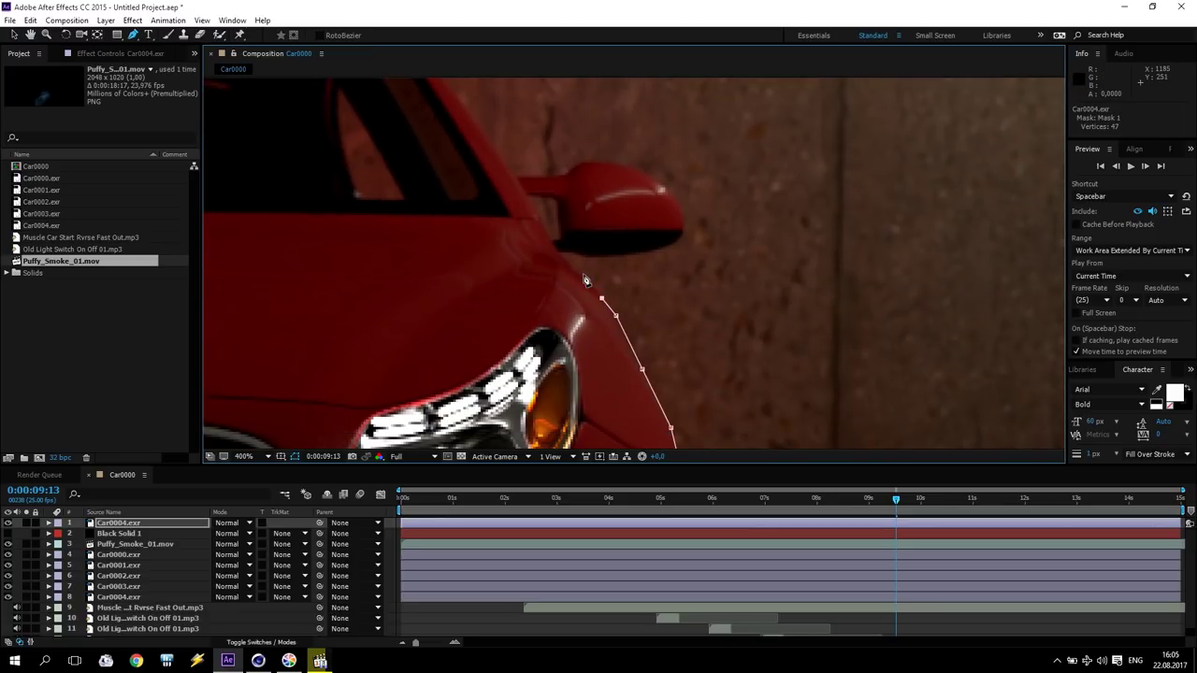
left_click(576, 268)
left_click(562, 252)
left_click(576, 254)
left_click(605, 257)
left_click(641, 253)
left_click(670, 245)
left_click(682, 232)
left_click(672, 195)
left_click(638, 169)
left_click(619, 165)
left_click(577, 166)
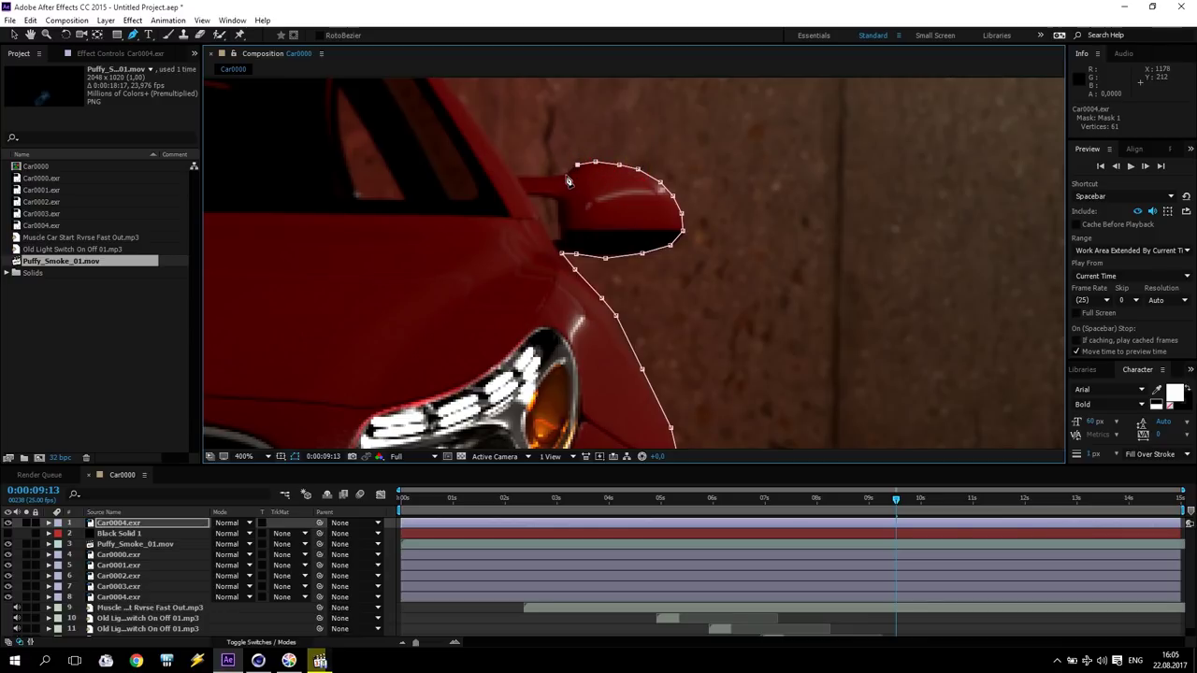
left_click(516, 174)
left_click(446, 85)
Step: Trace the mask across the roof and close Mask 1 on its first vertex
left_click_drag(420, 115, 710, 430)
left_click(680, 321)
left_click(646, 292)
left_click(628, 283)
left_click(517, 271)
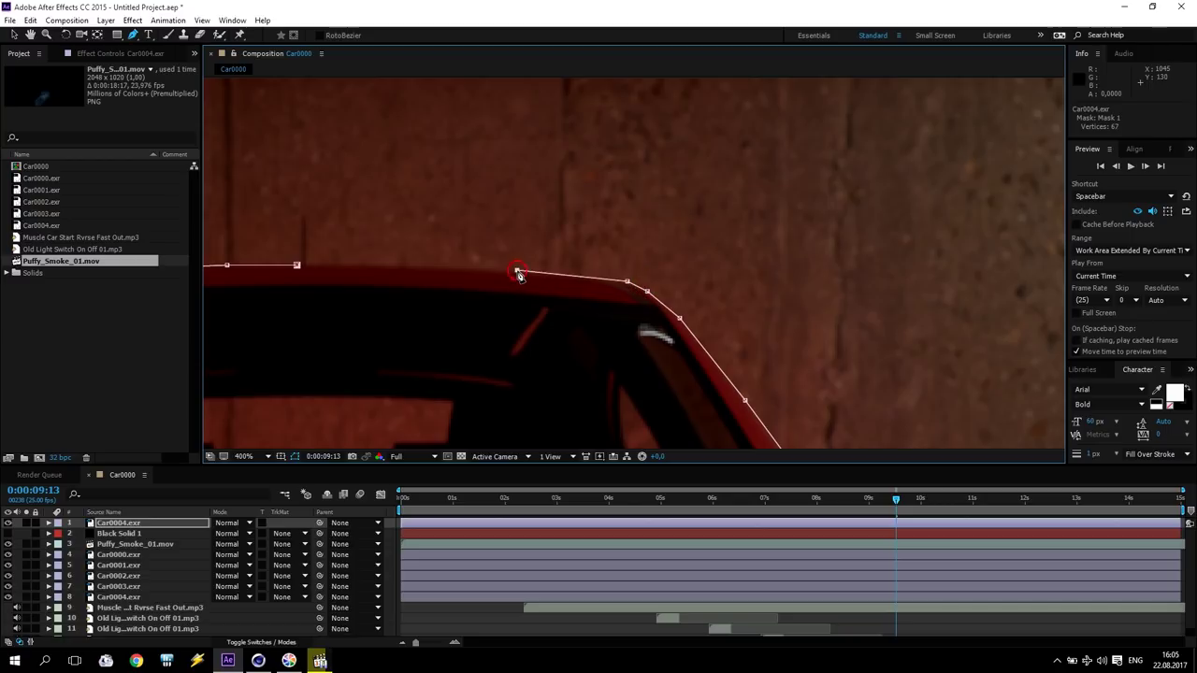
left_click(297, 265)
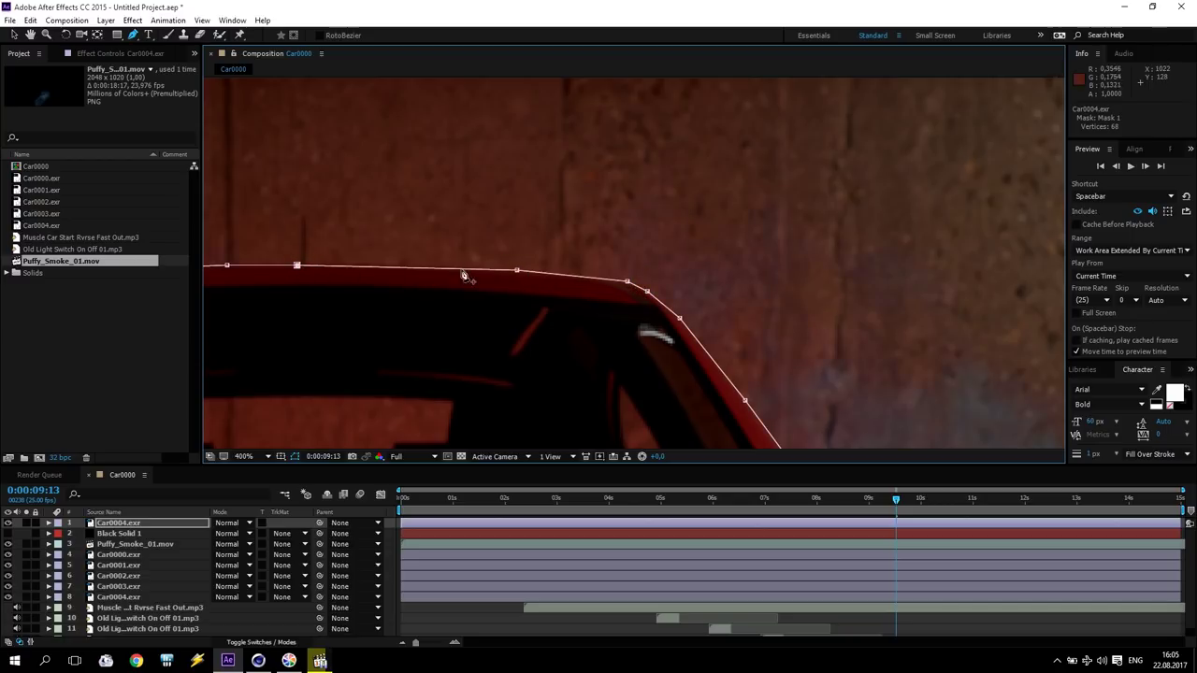
scroll(495, 321, "down", 10)
scroll(625, 281, "up", 4)
scroll(625, 281, "up", 2)
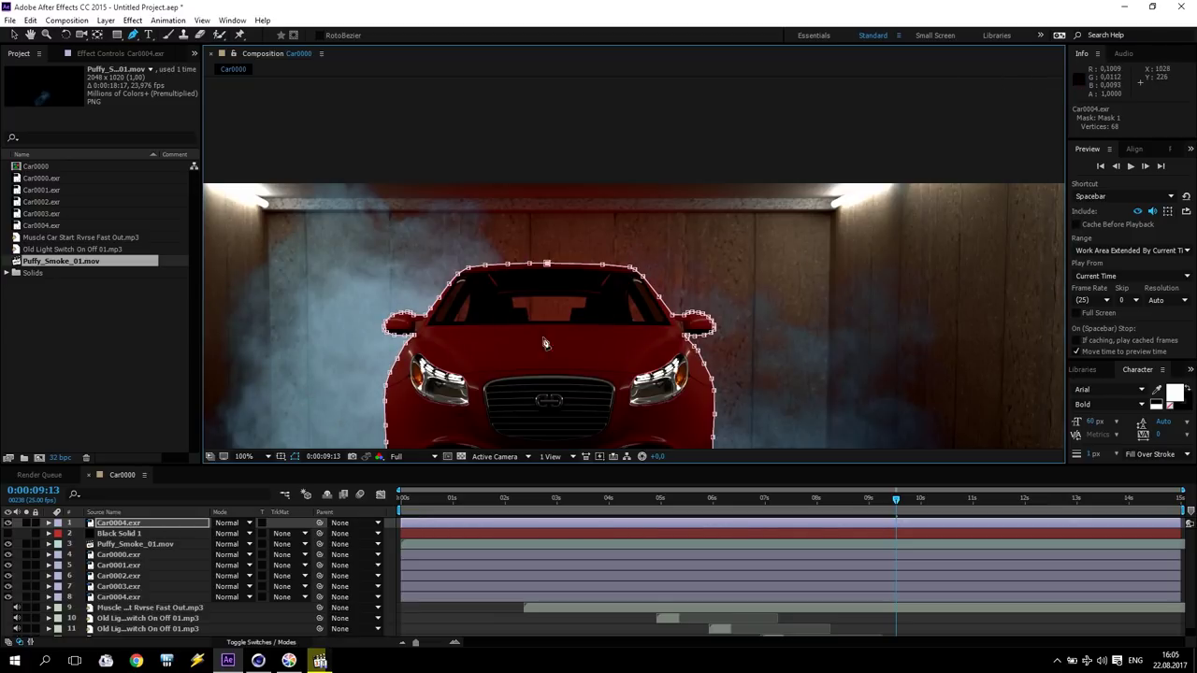
left_click_drag(118, 548, 120, 533)
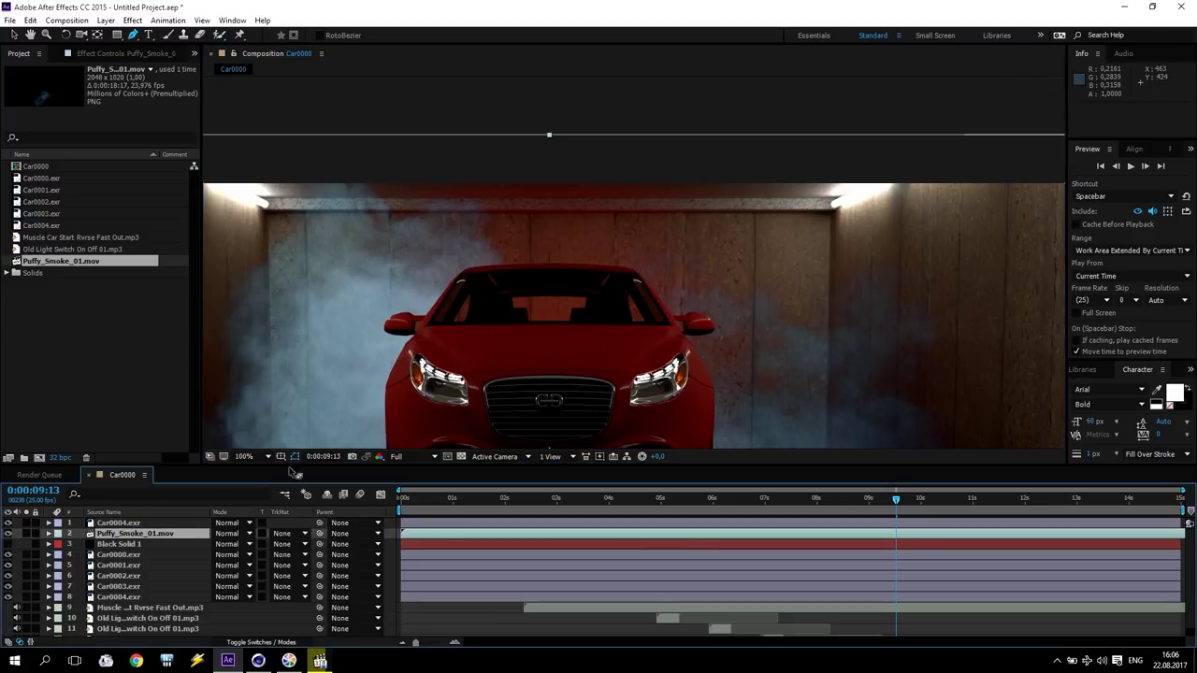
key("comma")
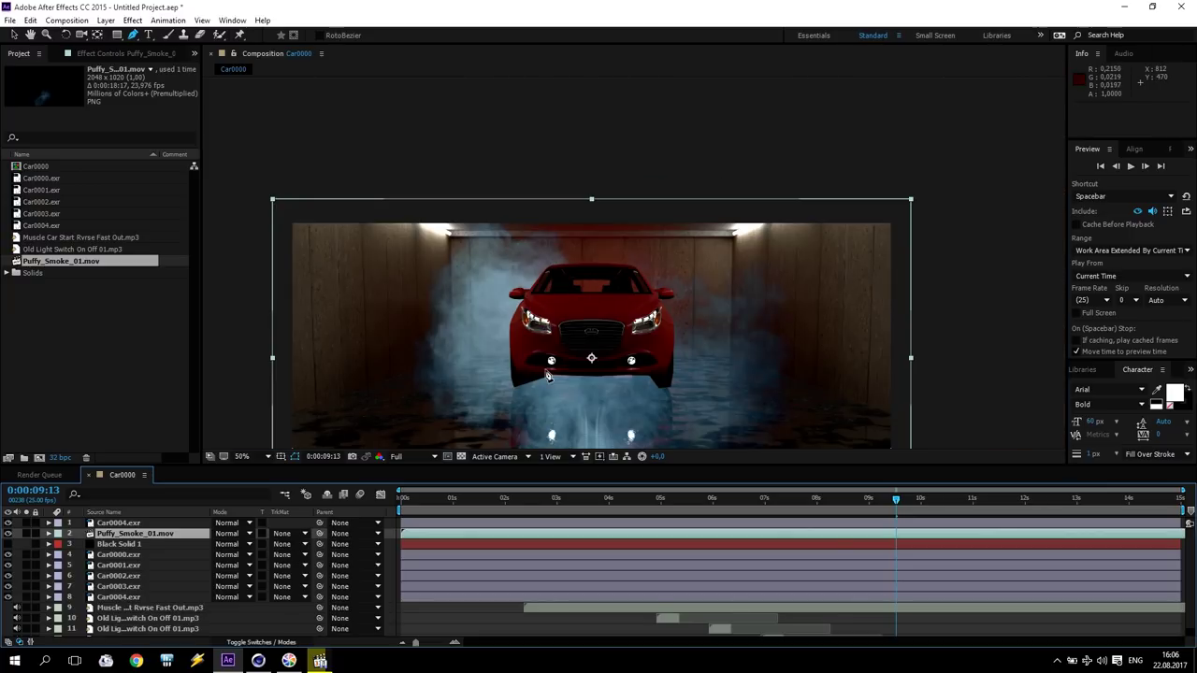
left_click(14, 34)
left_click_drag(521, 291, 521, 196)
key("period")
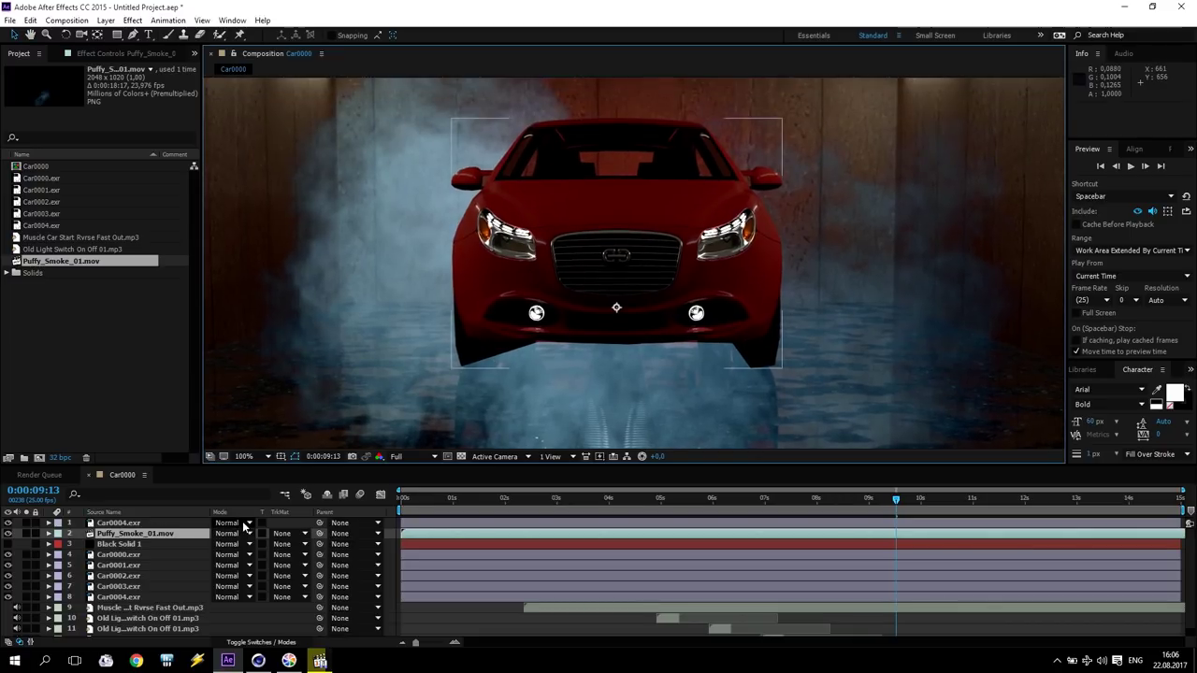
left_click(297, 534)
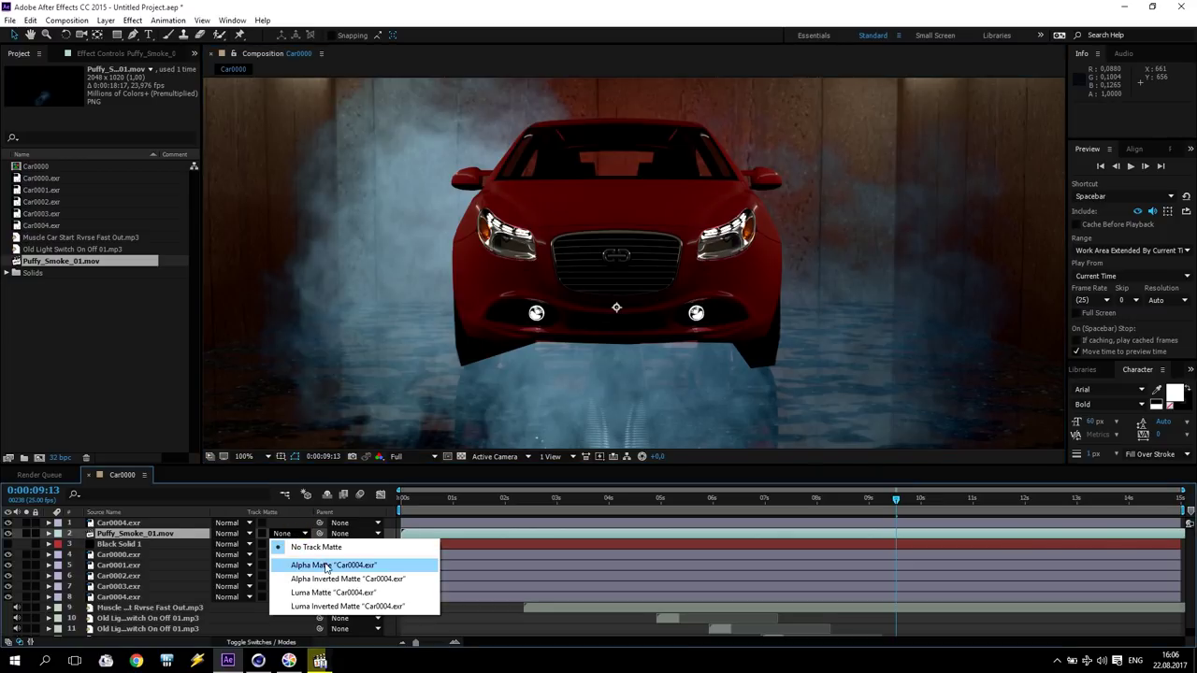
left_click(324, 566)
left_click(290, 534)
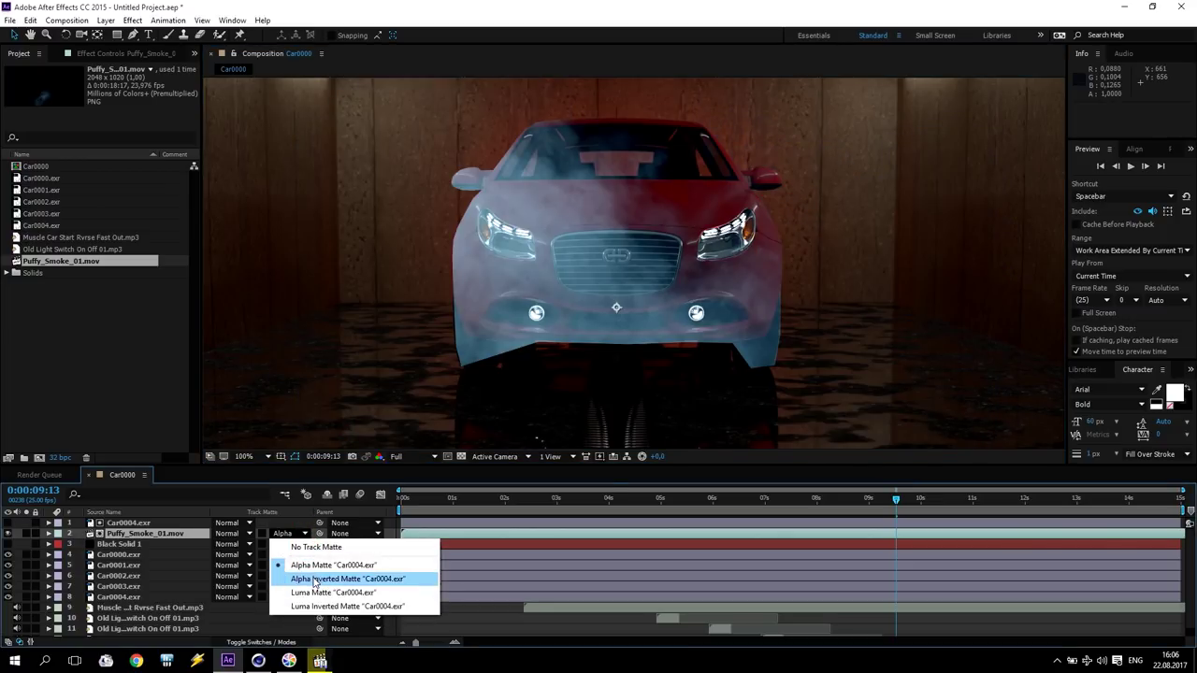
left_click(316, 580)
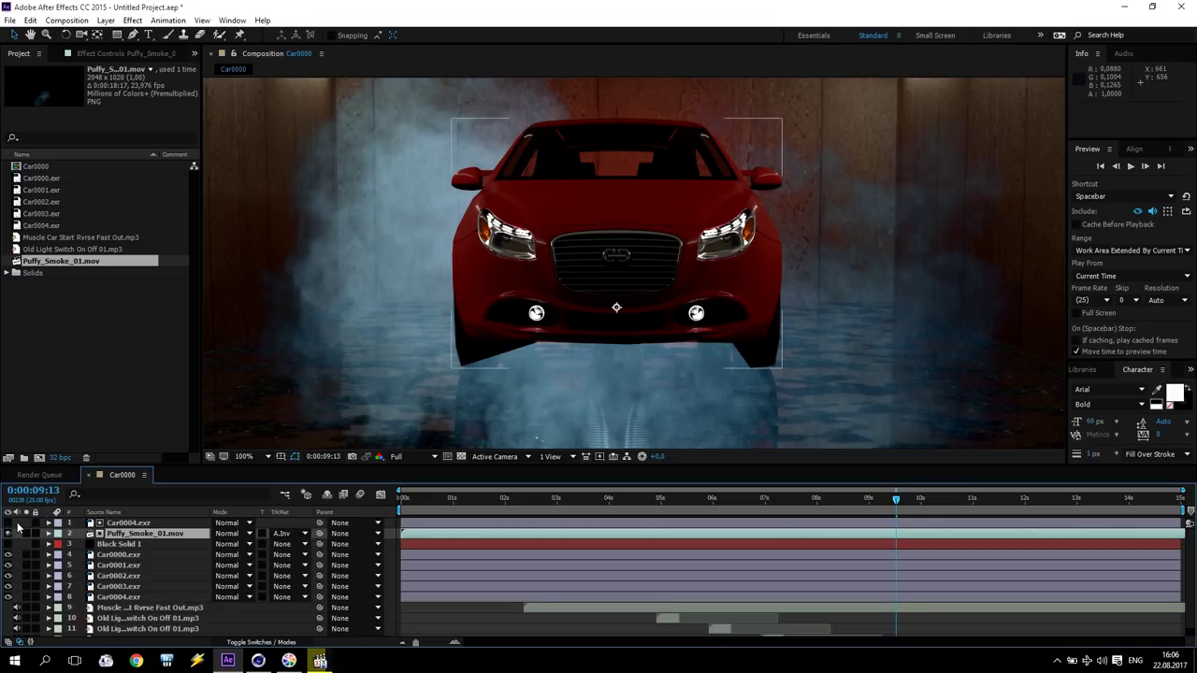
left_click(283, 534)
left_click(299, 587)
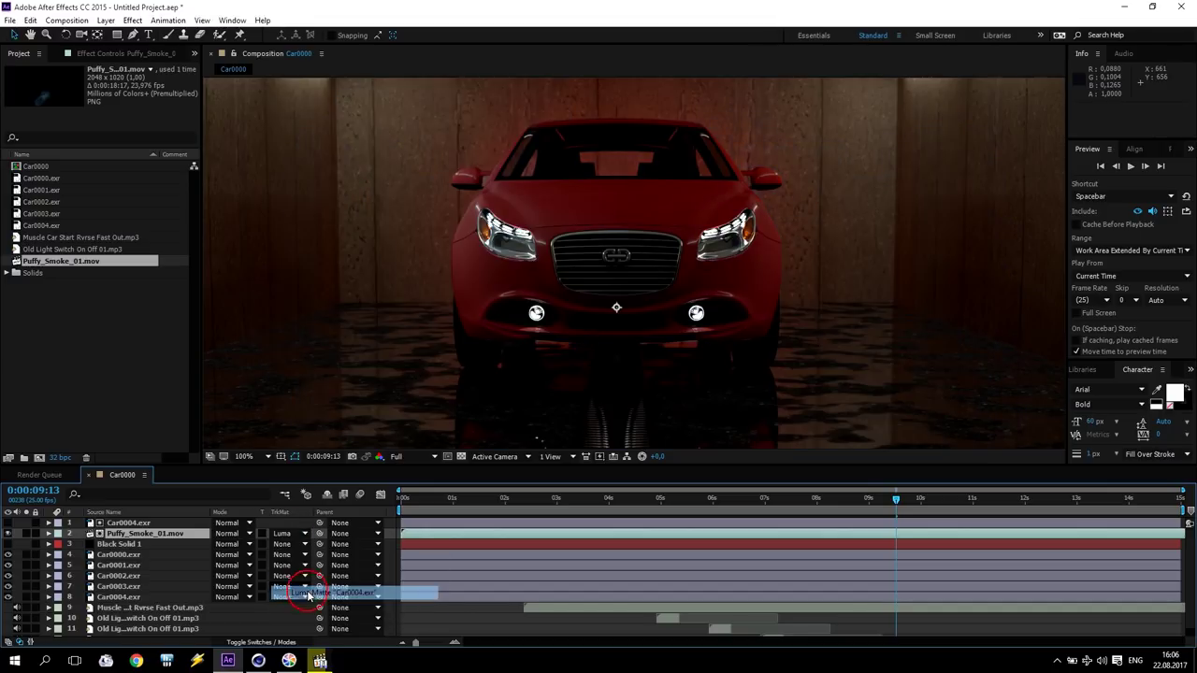
left_click(283, 534)
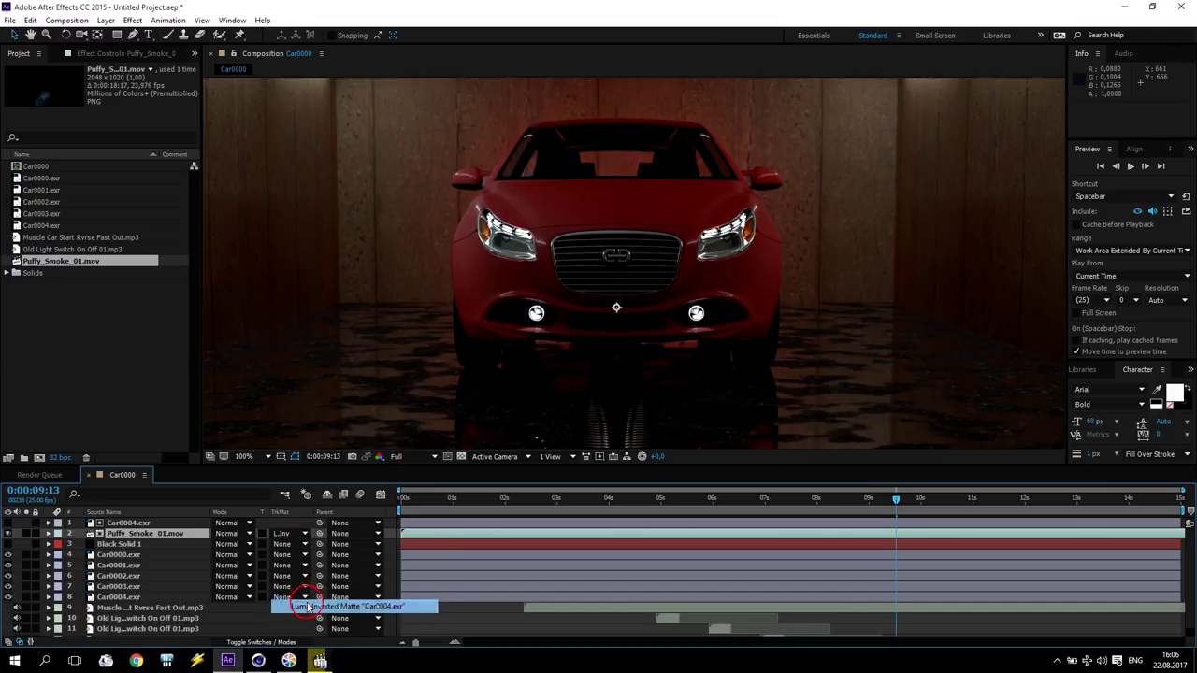
left_click(308, 608)
left_click(283, 534)
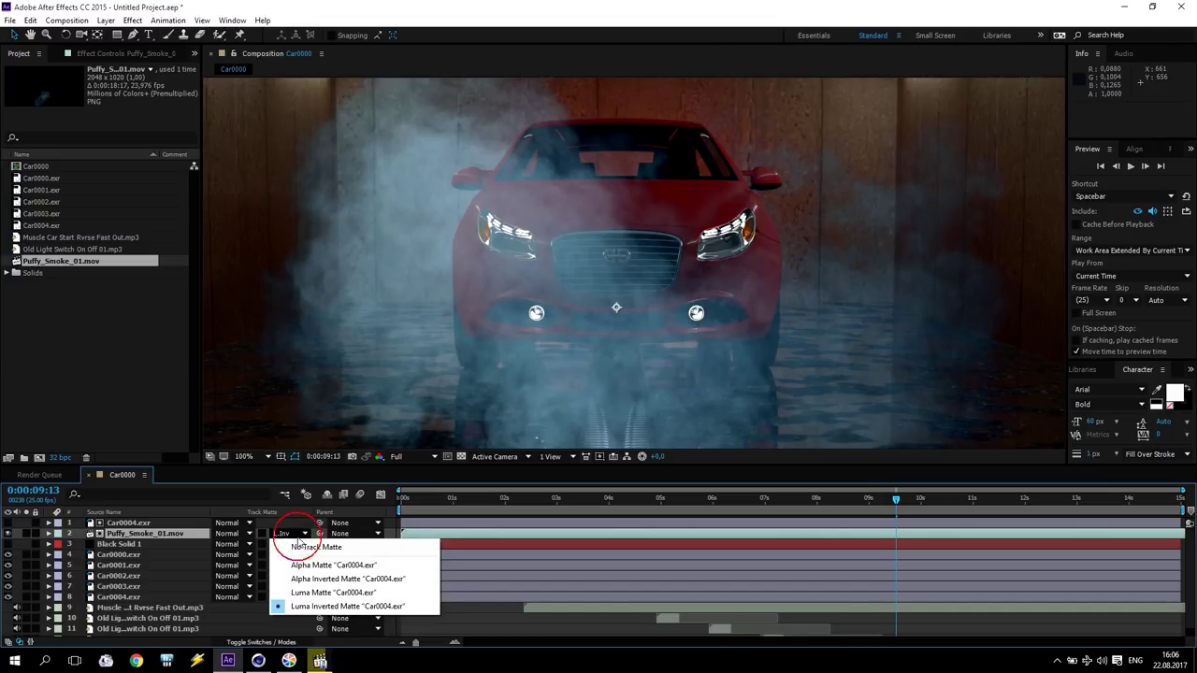
left_click(314, 596)
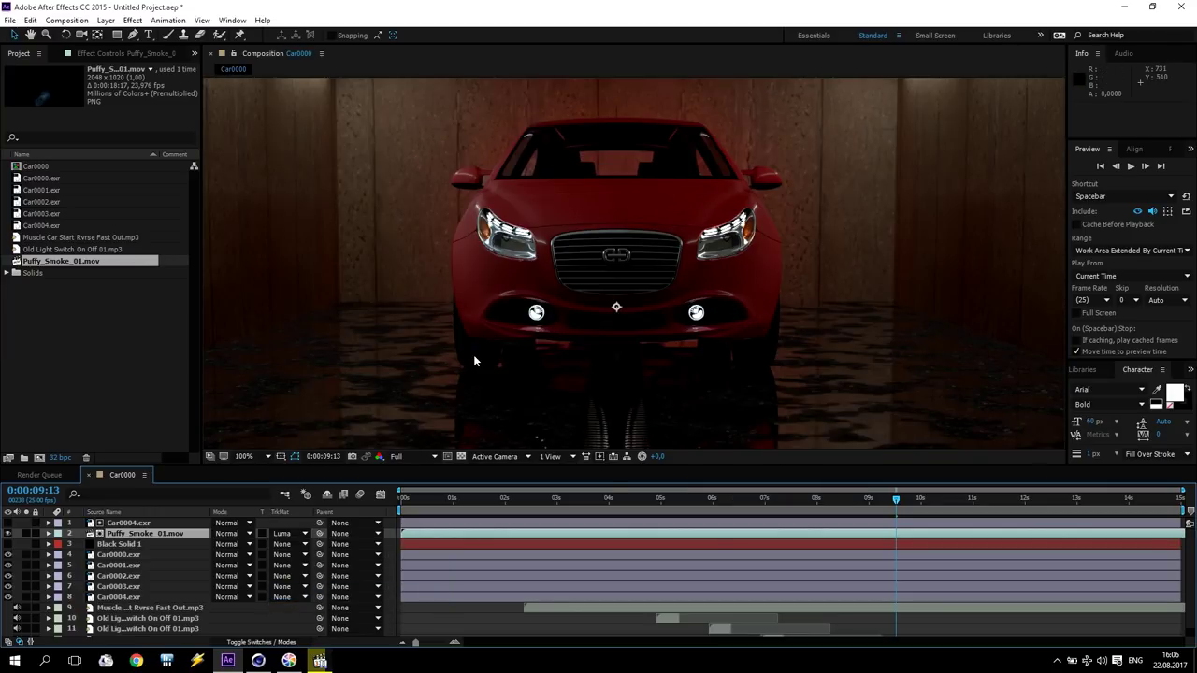
left_click(292, 536)
left_click(302, 579)
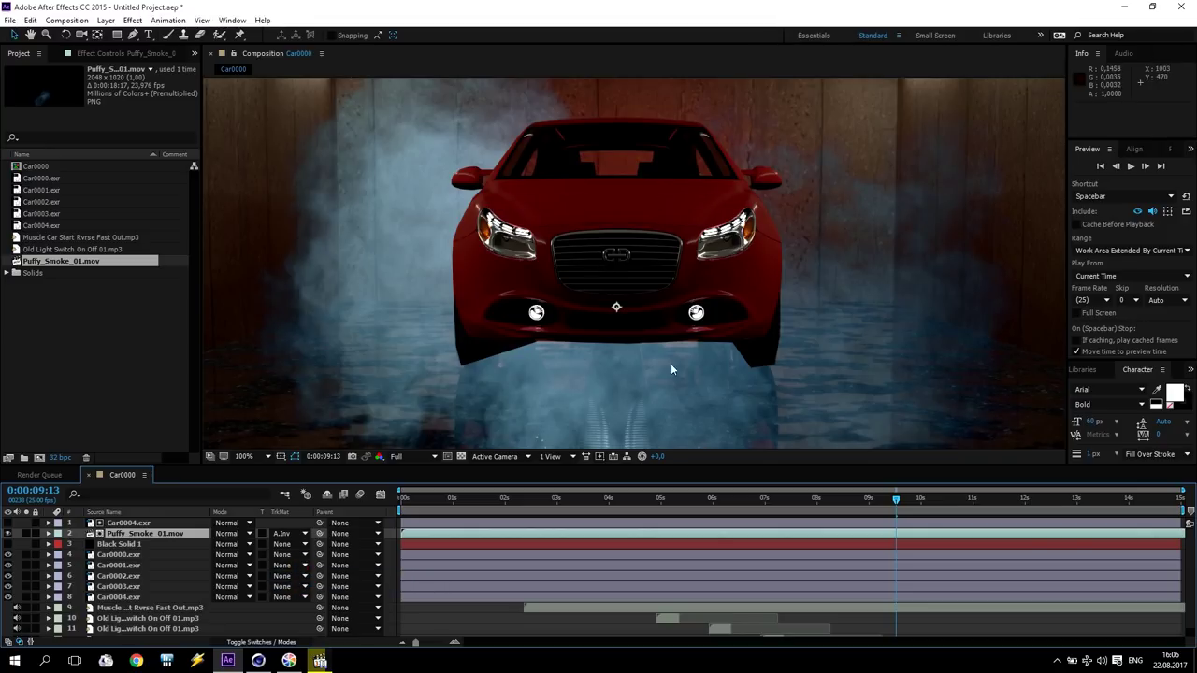
left_click_drag(896, 505, 879, 531)
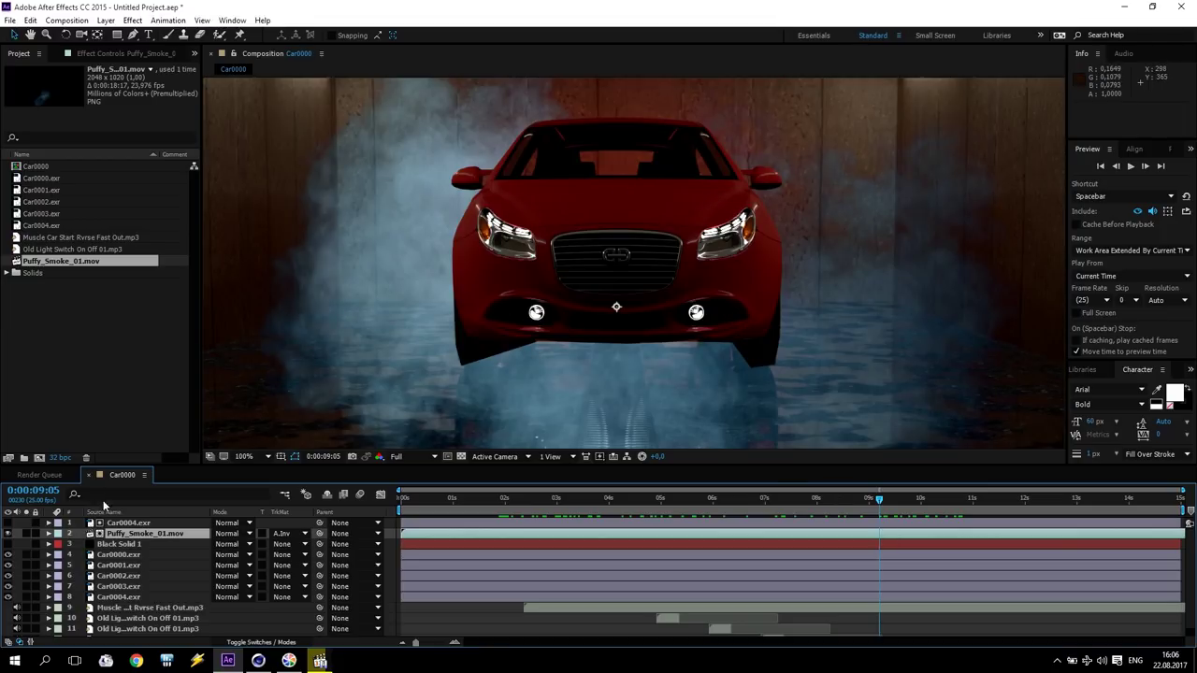
Step: Select the Puffy_Smoke_01.mov layer and, with the Pen tool, start a mask beneath the car from left to right
left_click(131, 537)
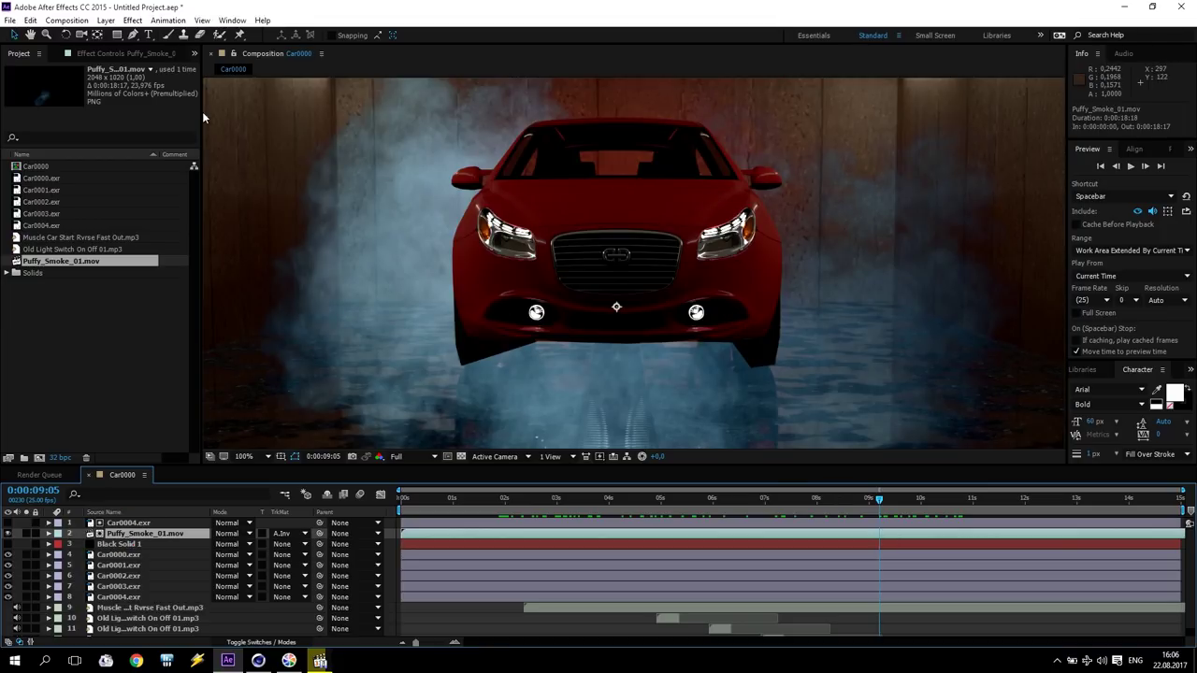
key("comma")
key("comma")
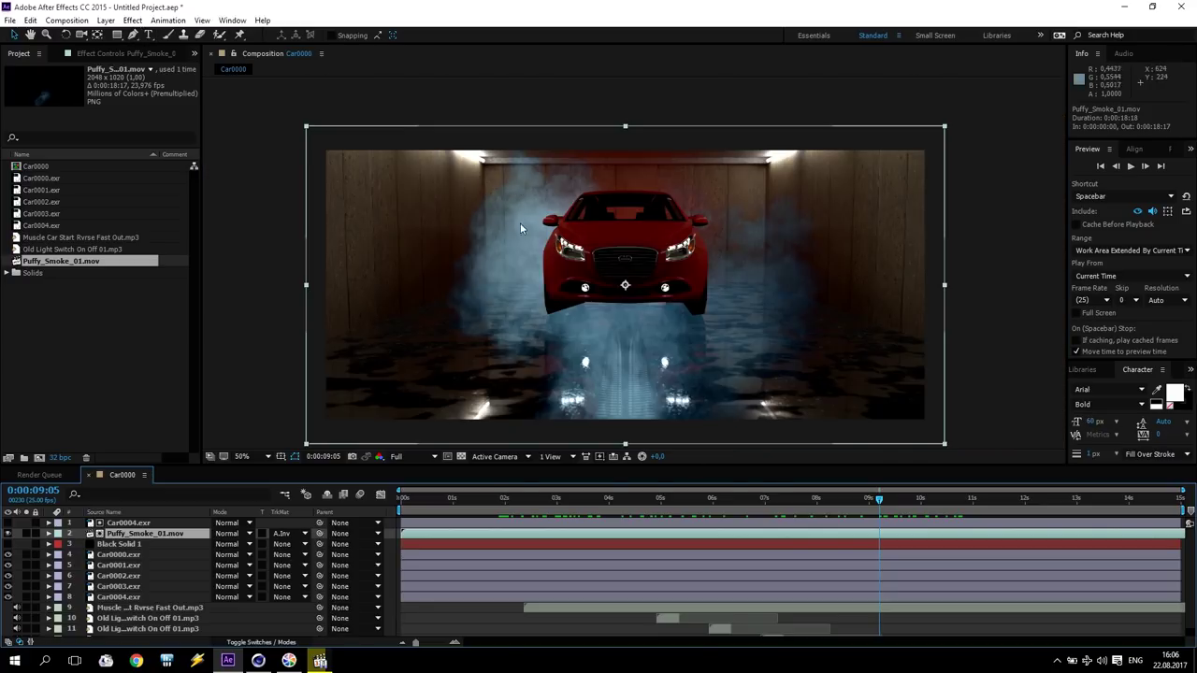
key("g")
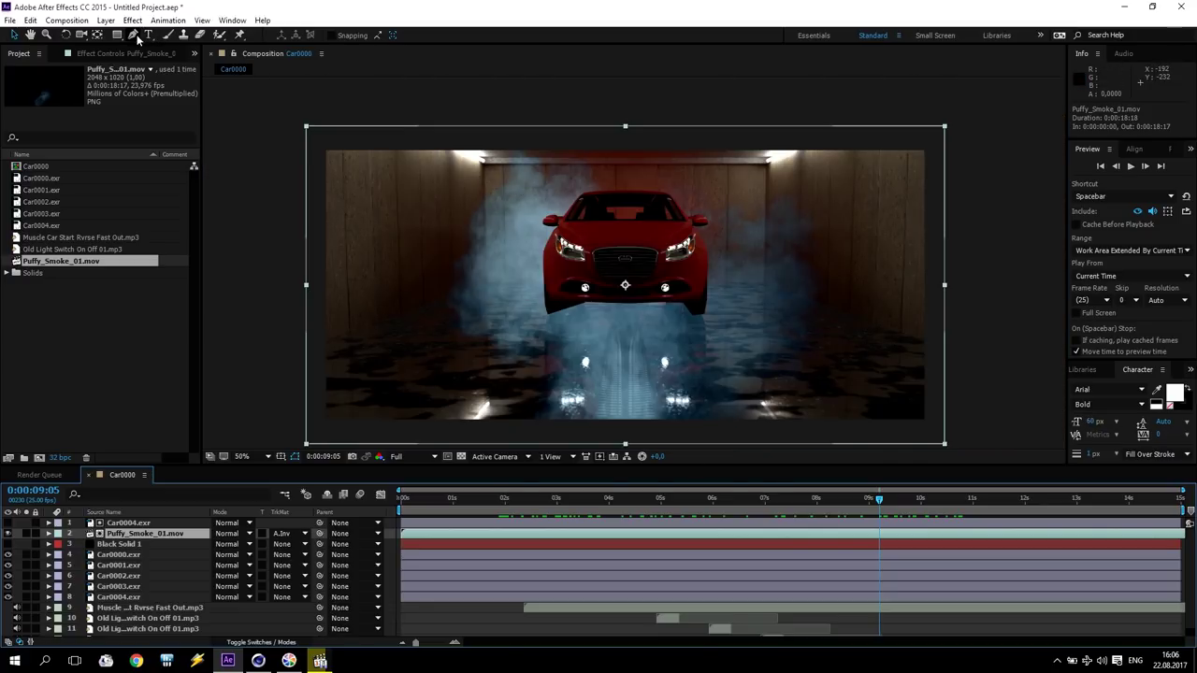
key("period")
key("period")
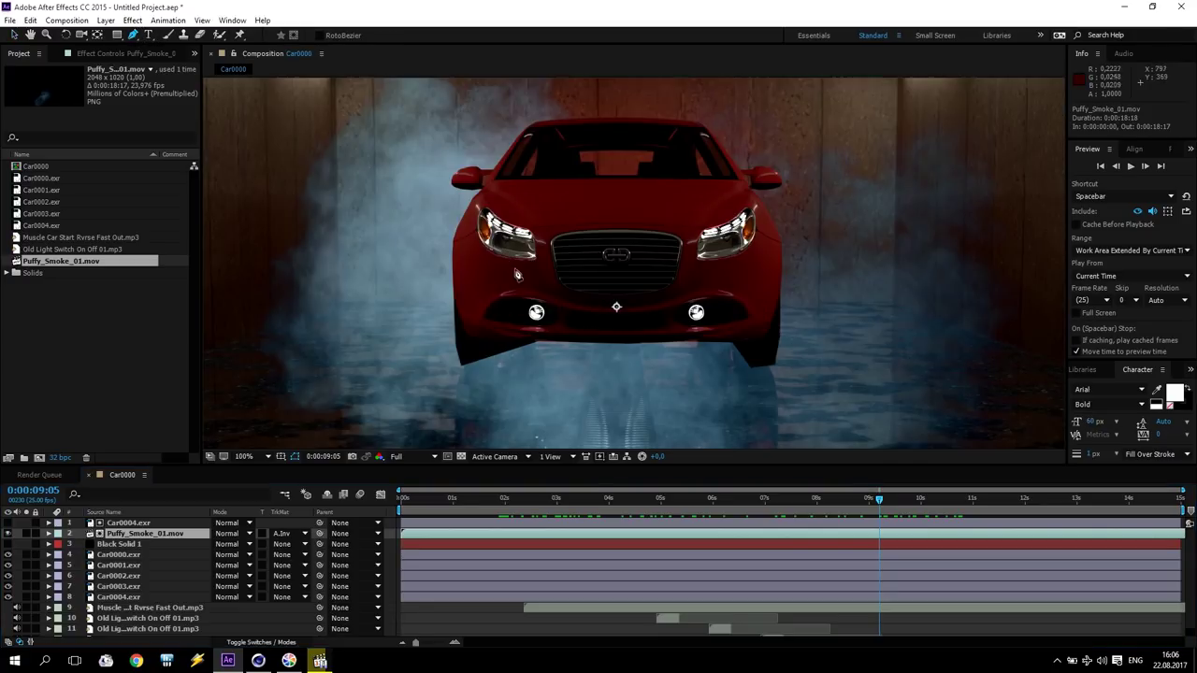
left_click(367, 282)
left_click(425, 326)
left_click(504, 341)
left_click(612, 338)
left_click(740, 332)
left_click(815, 319)
left_click(862, 282)
Step: Continue the smoke mask up the right side and over the top, closing the 14-point path
left_click(860, 166)
left_click(787, 93)
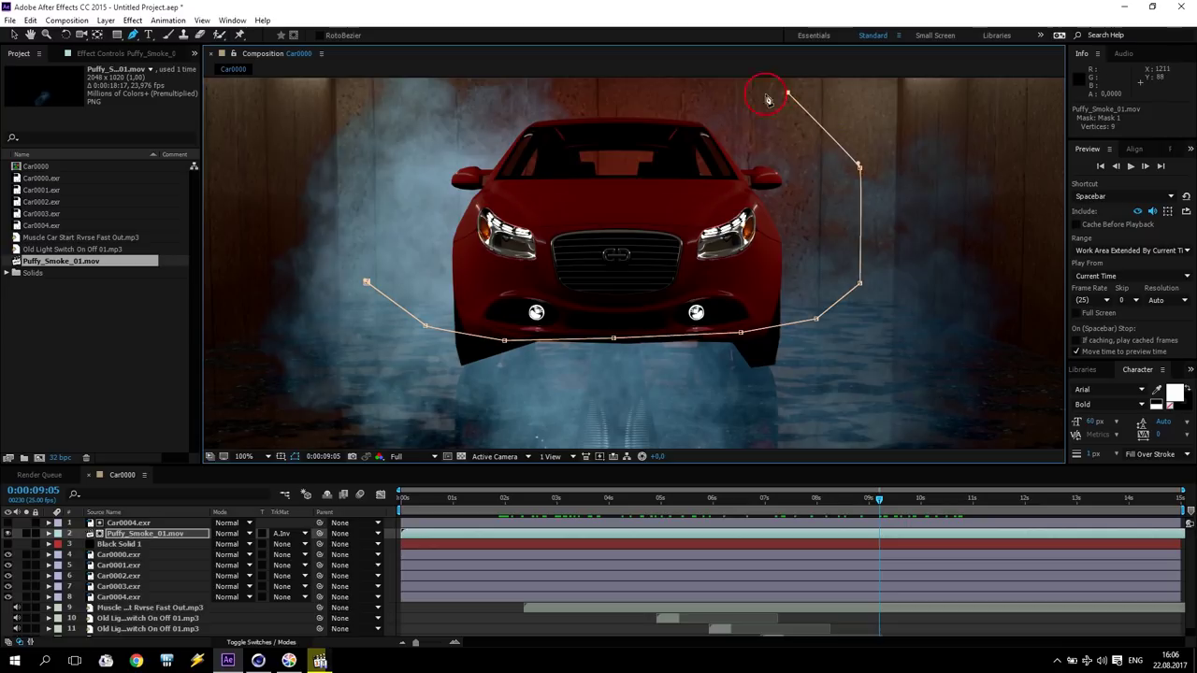
scroll(640, 142, "up", 3)
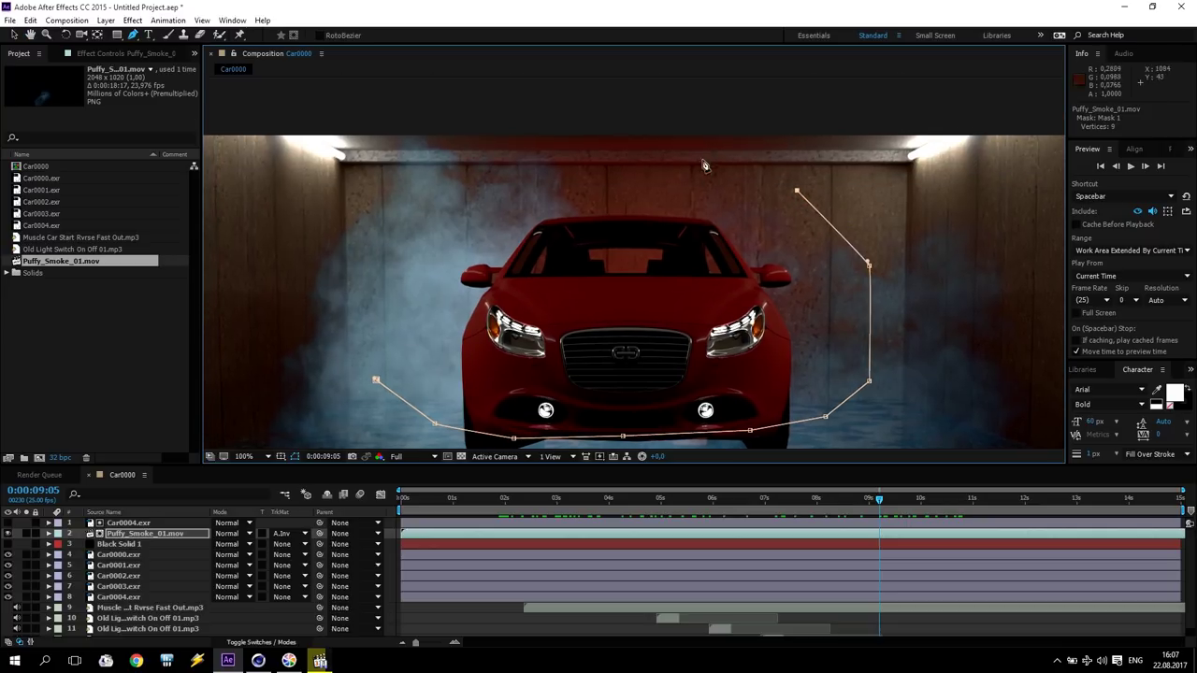
left_click(694, 152)
left_click(597, 149)
left_click(508, 156)
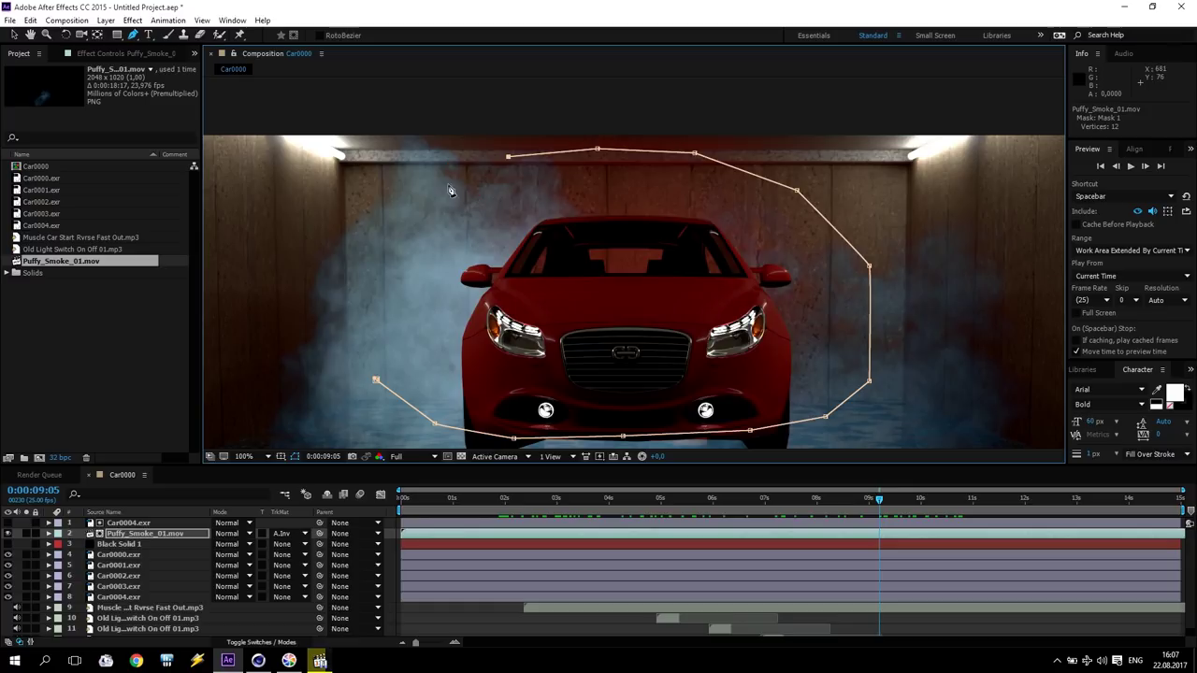
left_click(381, 296)
left_click(375, 380)
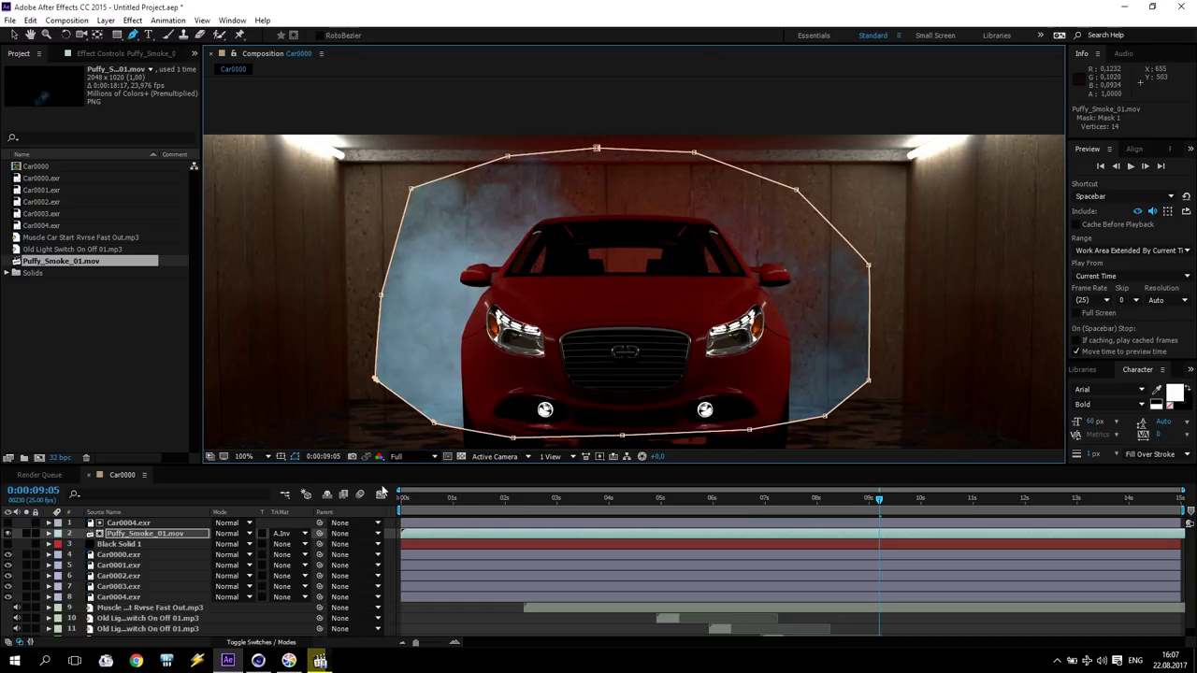
left_click(49, 534)
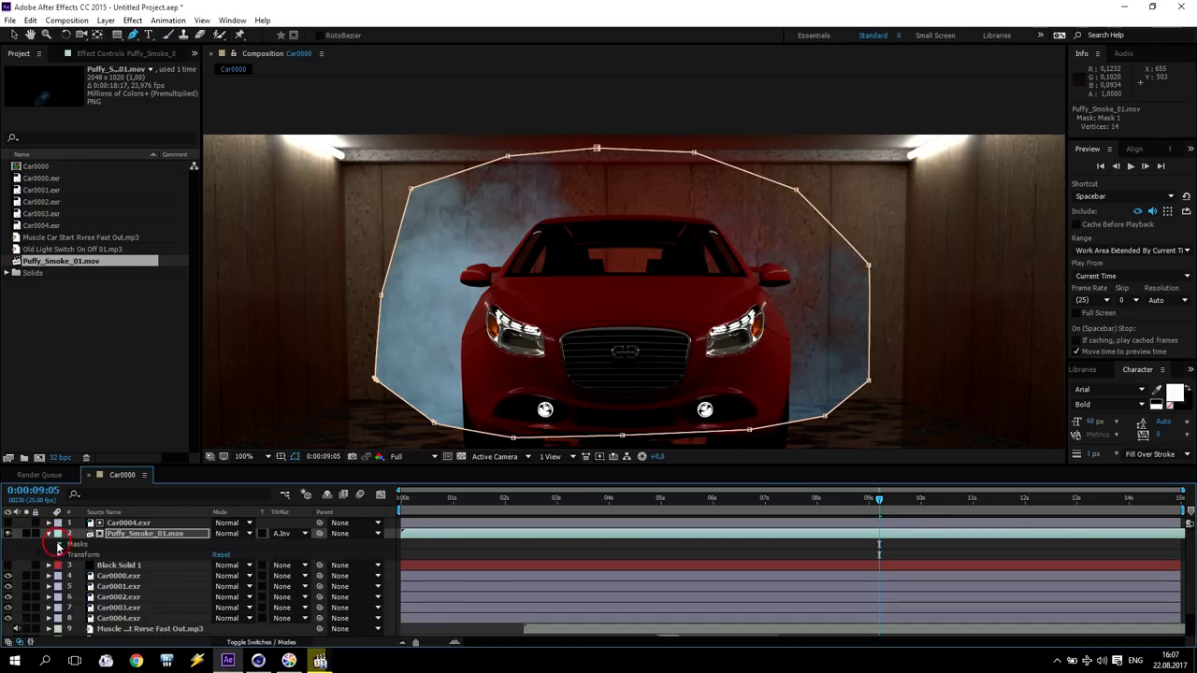
Step: Give the smoke's Mask 1 a 207-pixel feather and -103-pixel expansion, then preview from the start
left_click(58, 545)
left_click(69, 555)
left_click_drag(232, 580, 361, 573)
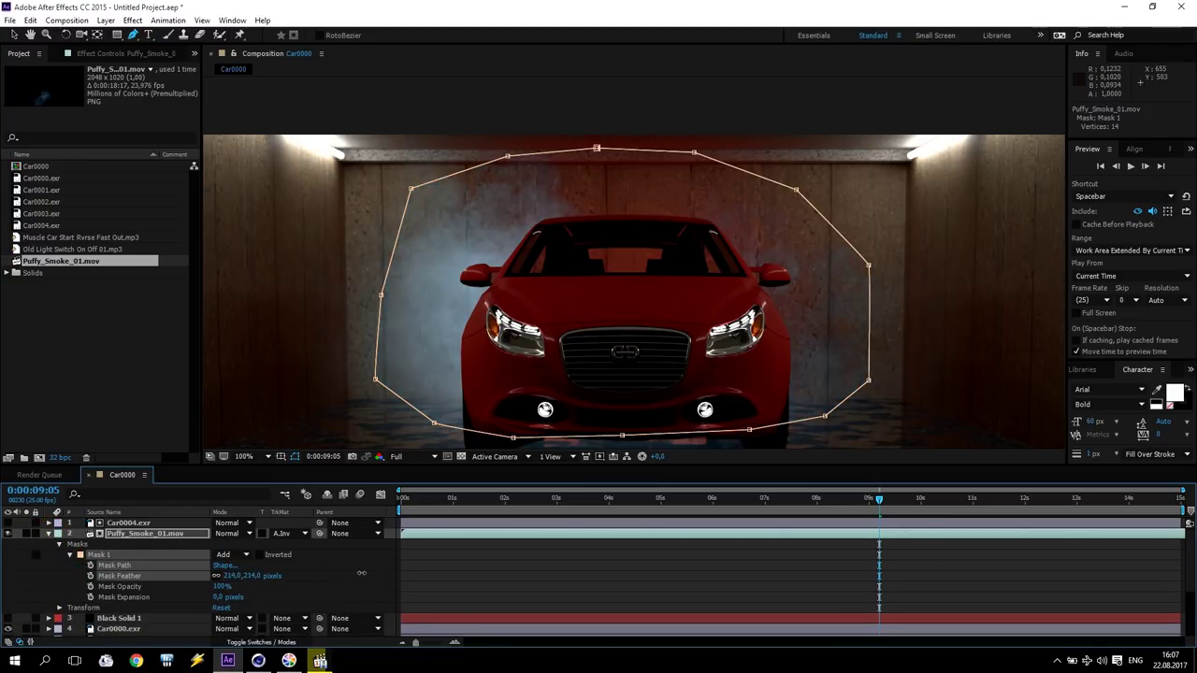
left_click_drag(229, 596, 165, 608)
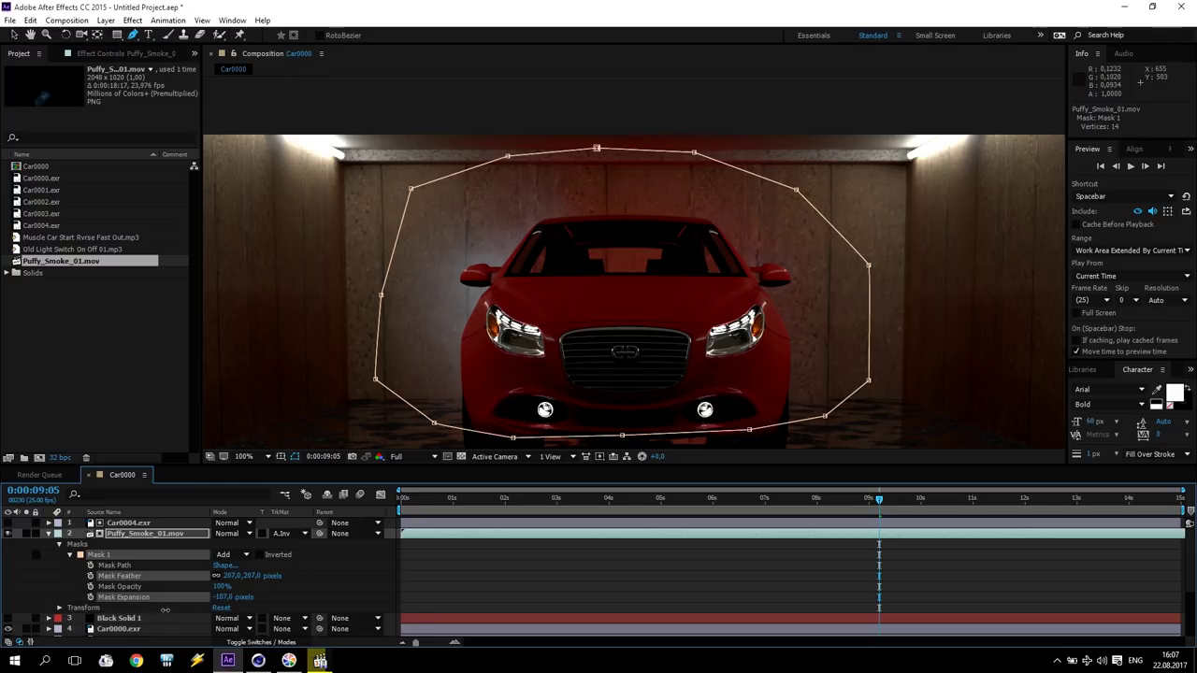
left_click_drag(167, 609, 747, 387)
left_click(1101, 165)
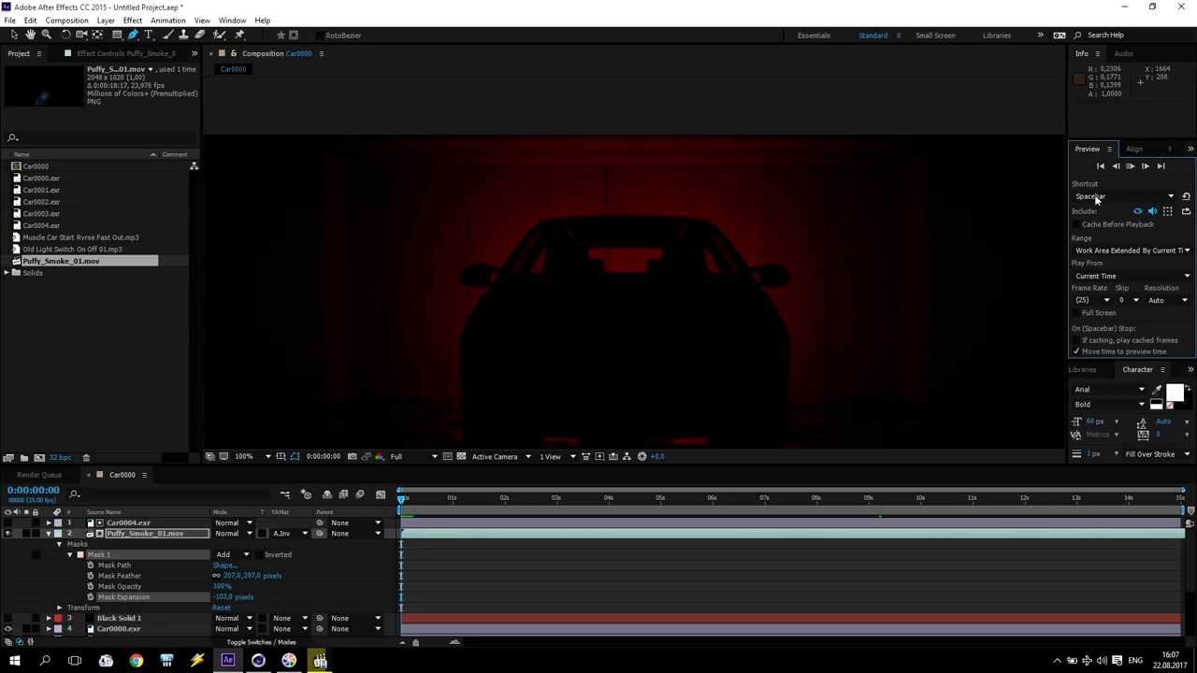
key("space")
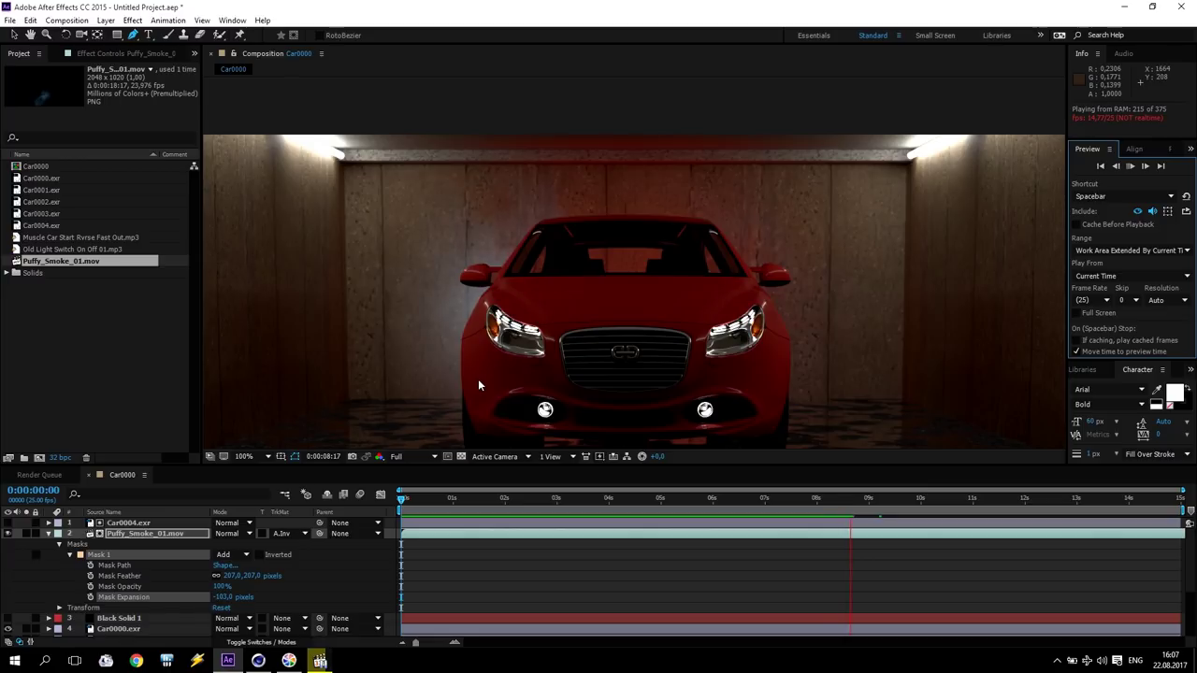
Step: Keyframe the smoke layer's Opacity at 0% at 0:00:02:09 and 100% at 0:00:03:00
left_click(1131, 166)
key("comma")
key("comma")
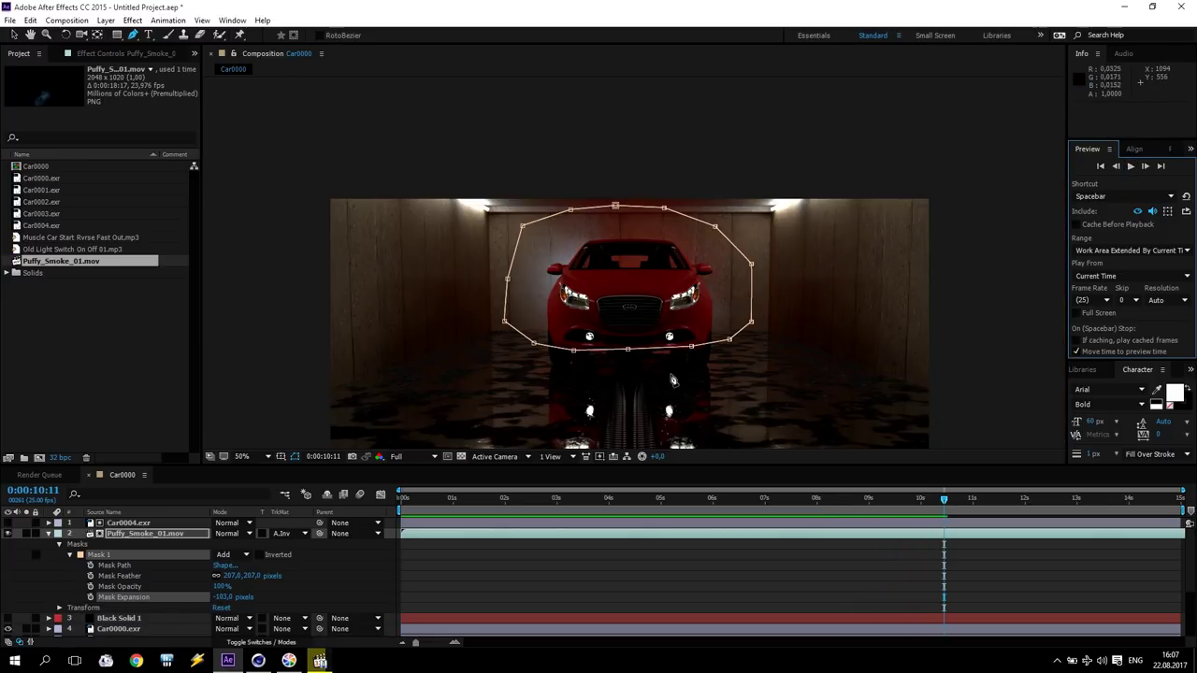
left_click(557, 501)
left_click_drag(557, 500, 556, 499)
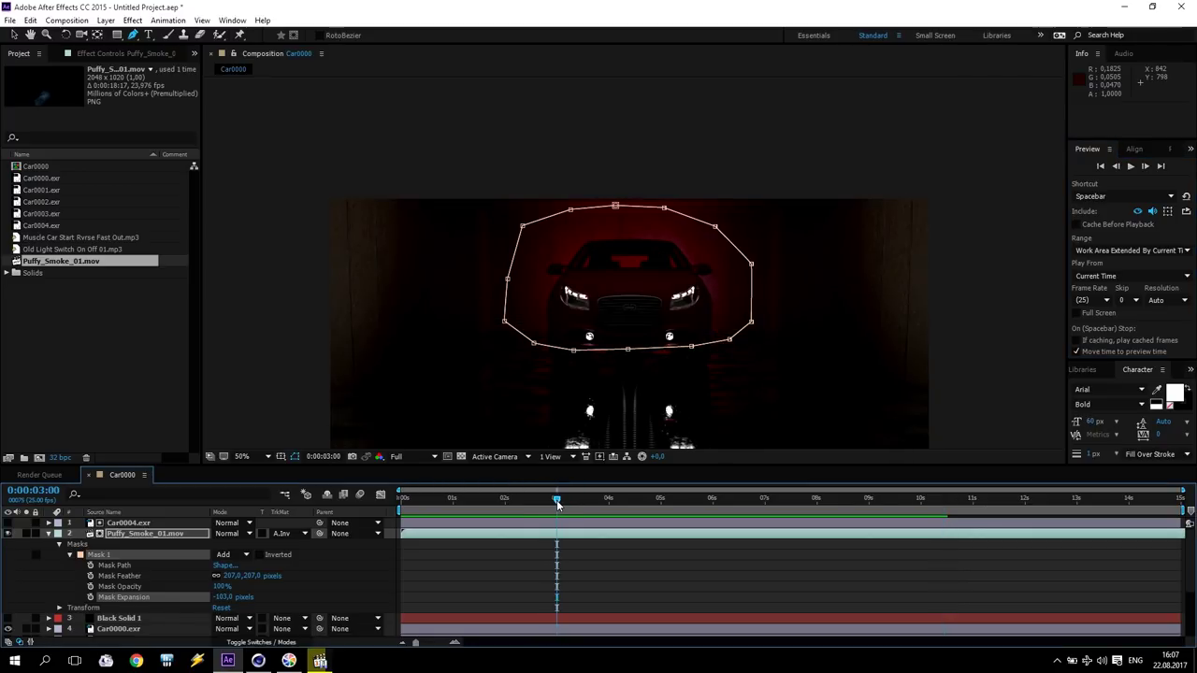
left_click(136, 534)
key("t")
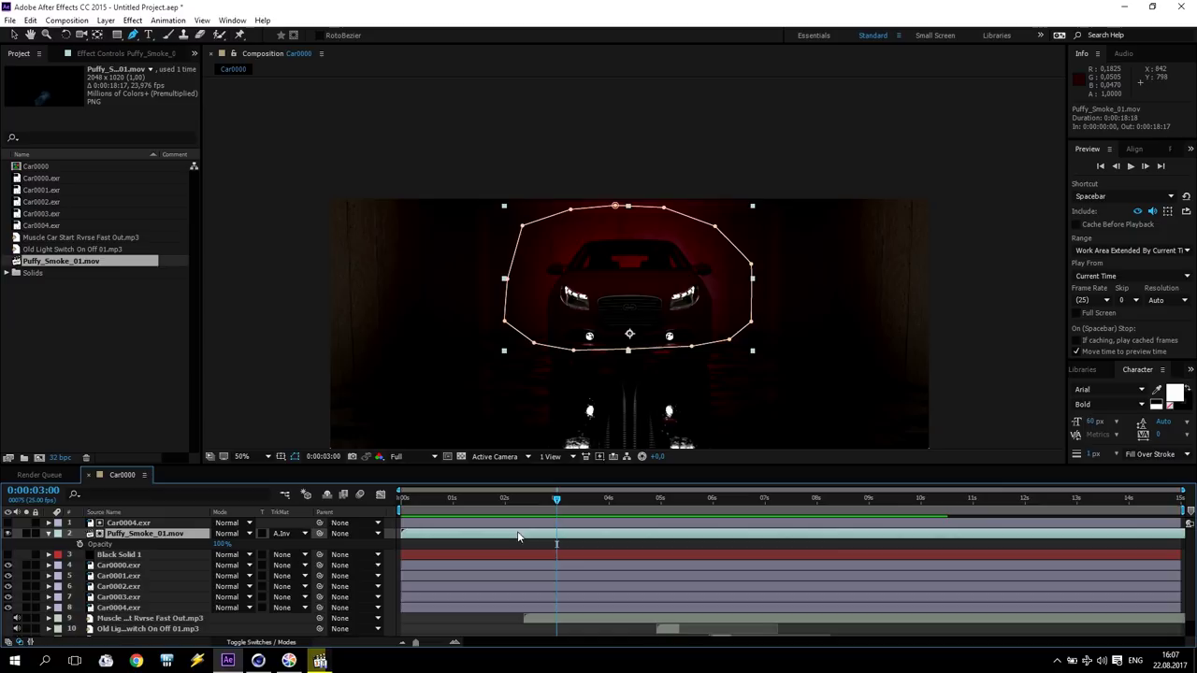
left_click_drag(556, 500, 524, 503)
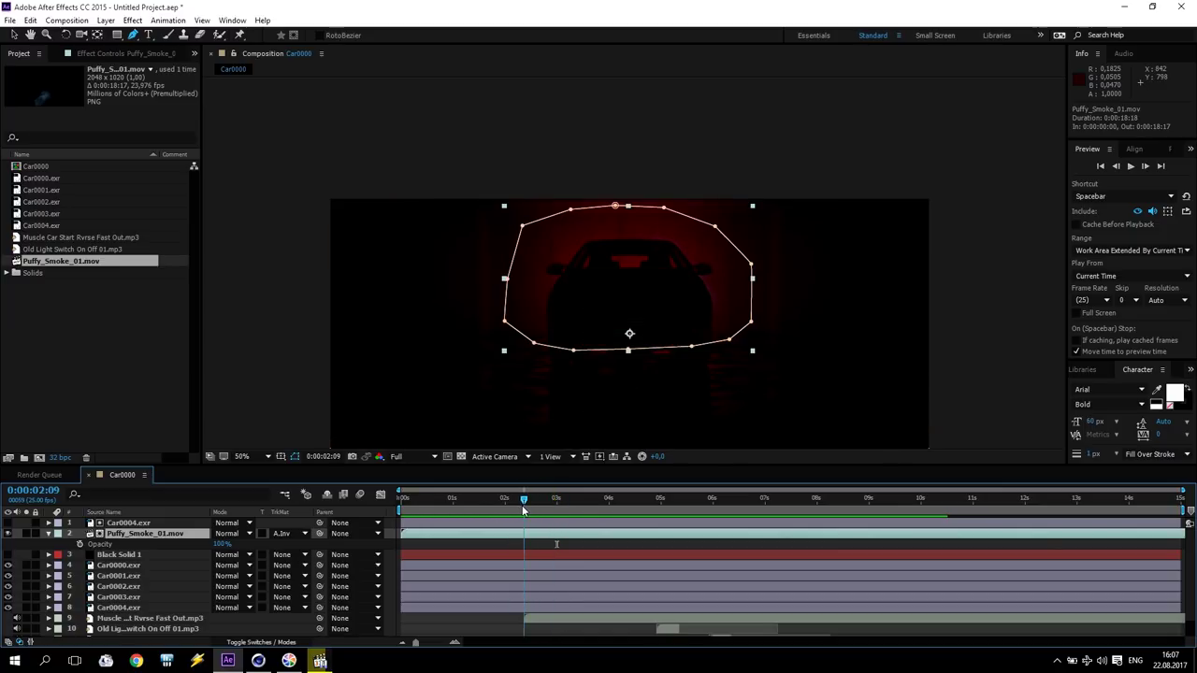
left_click_drag(231, 540, 208, 545)
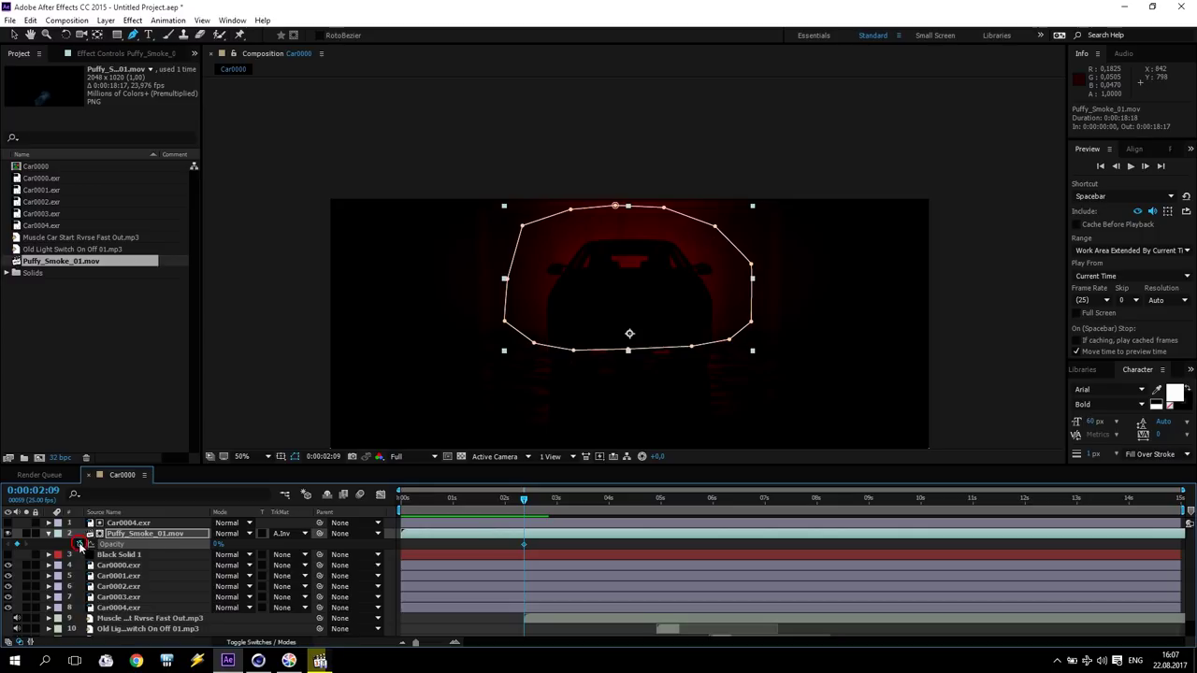
left_click_drag(523, 501, 557, 500)
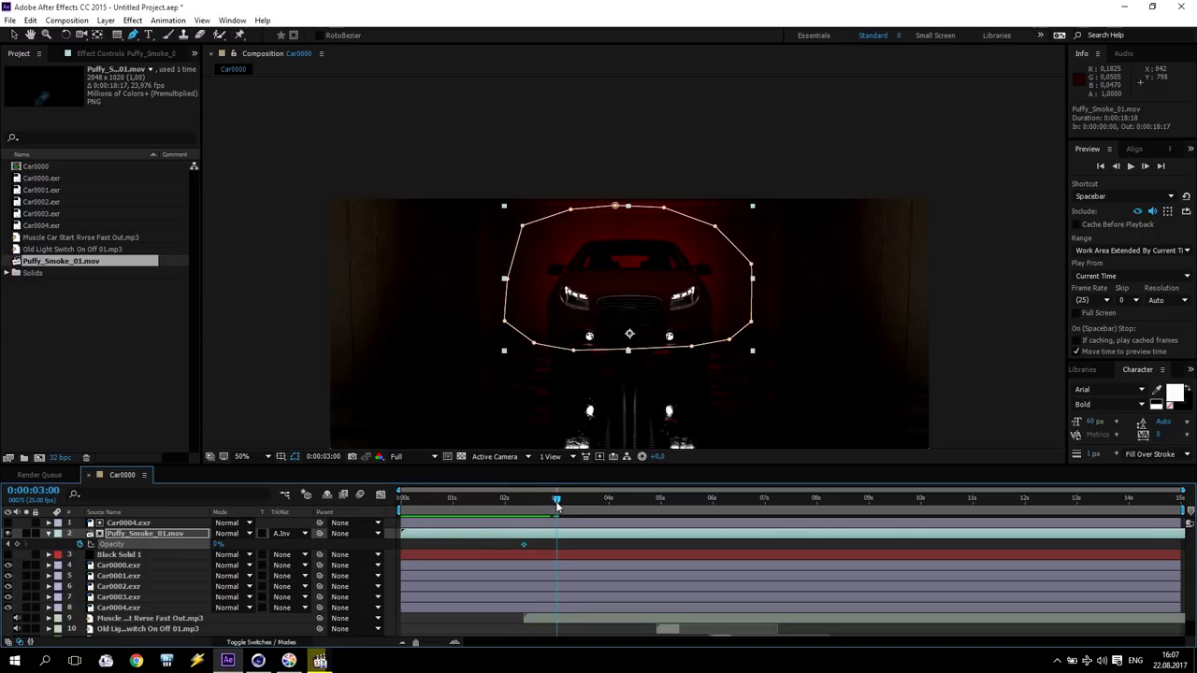
left_click_drag(216, 547, 308, 547)
Step: Set the smoke layer's blending mode to Screen and preview the composition from the start
left_click(242, 537)
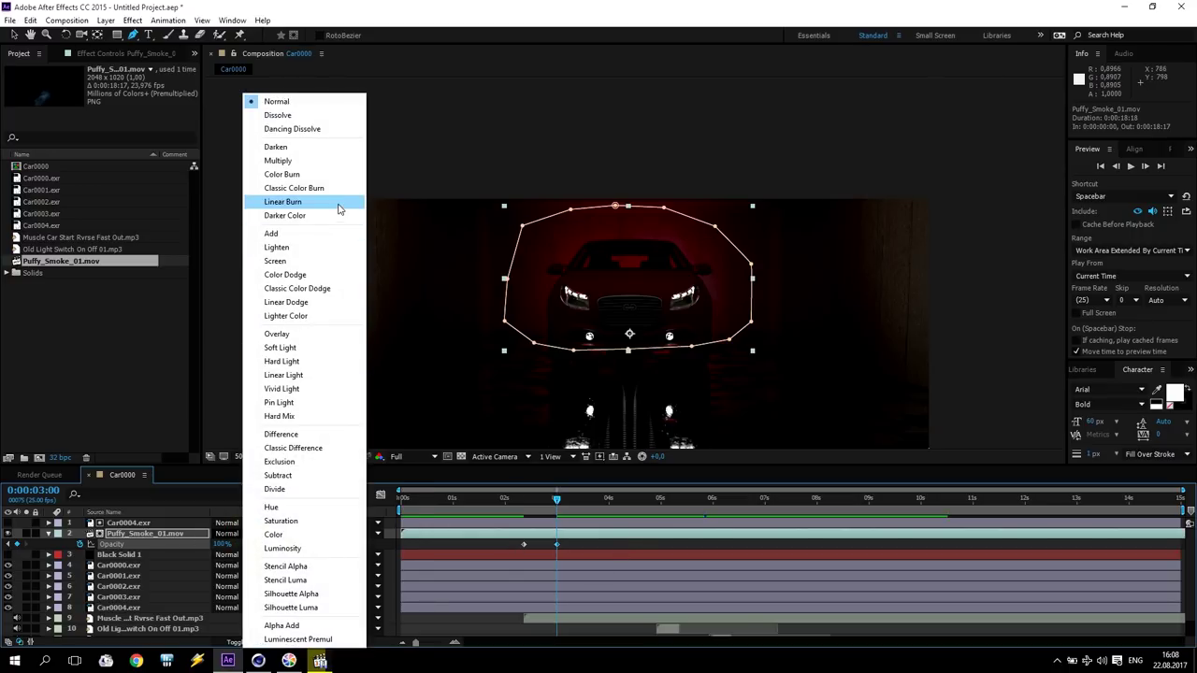
left_click(305, 261)
key("/")
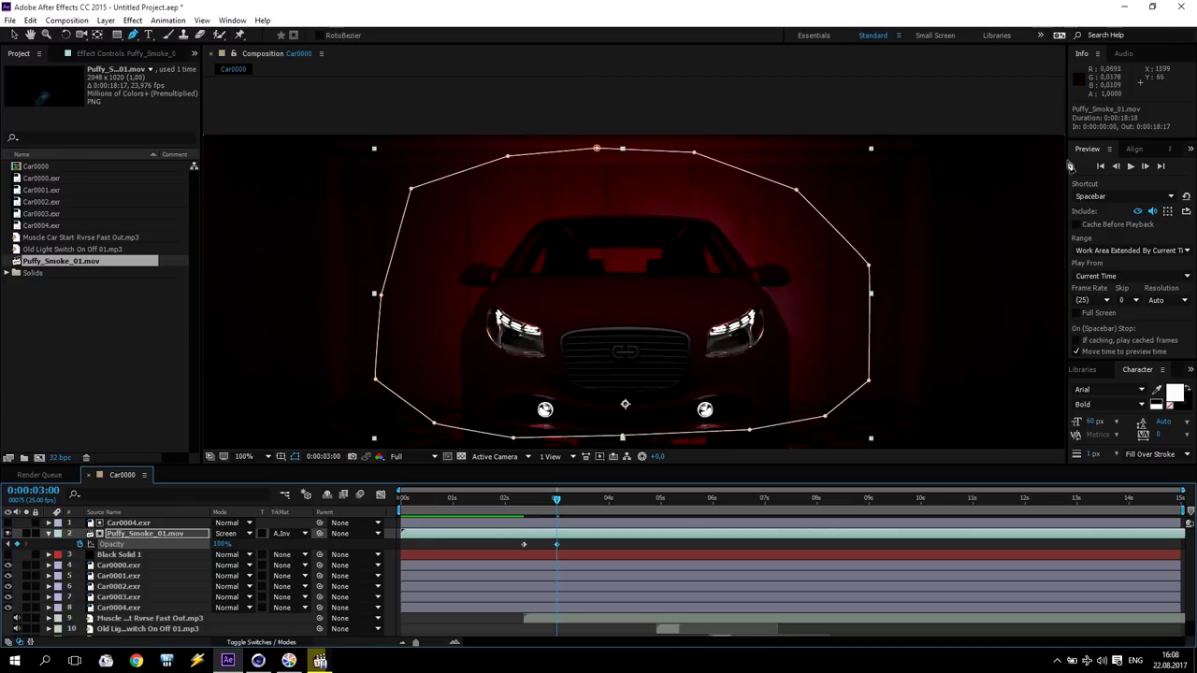
left_click(1100, 165)
left_click(1131, 165)
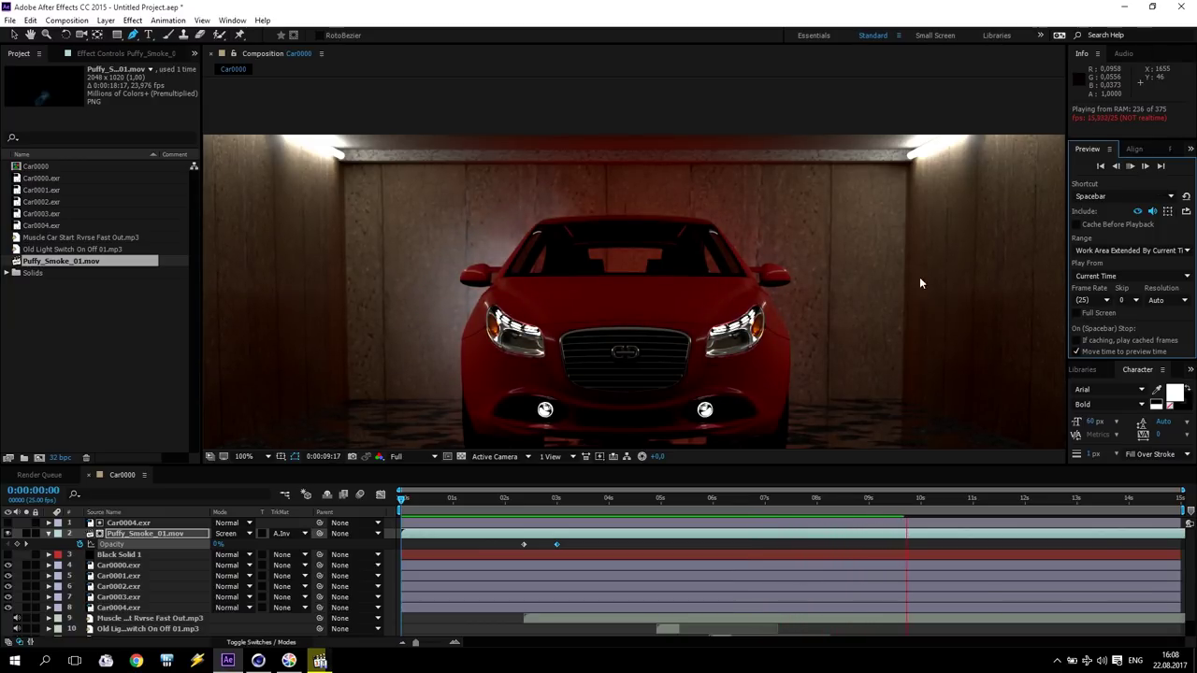
key("comma")
key("comma")
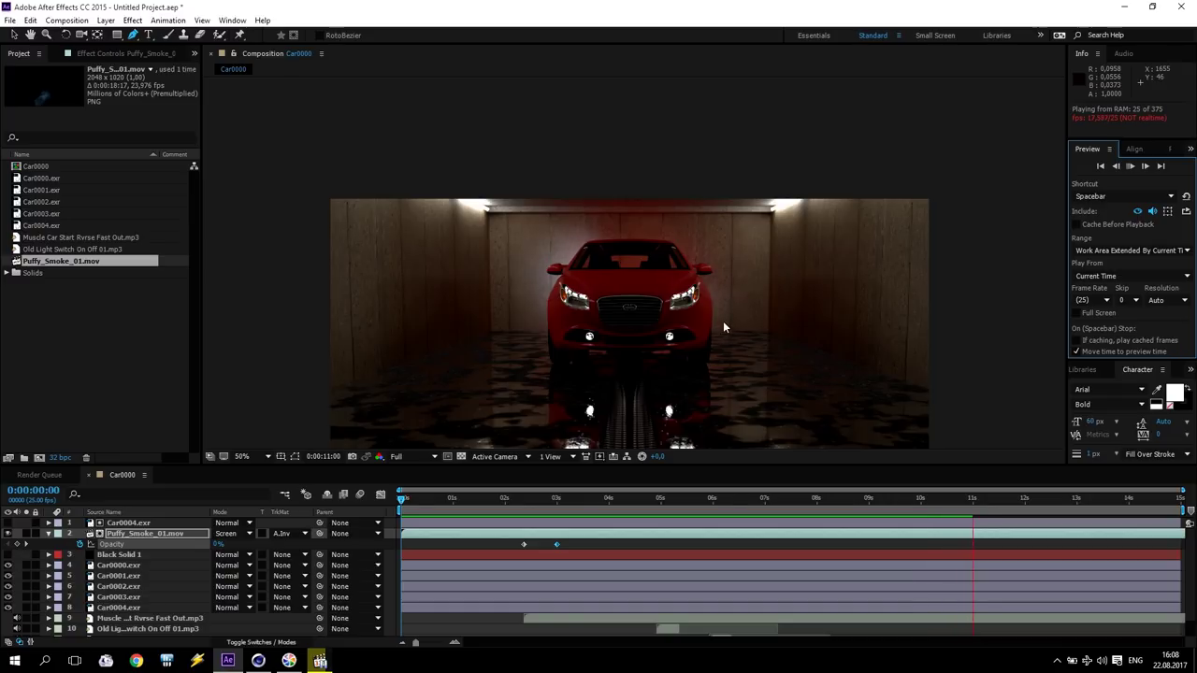
key("period")
left_click(1130, 166)
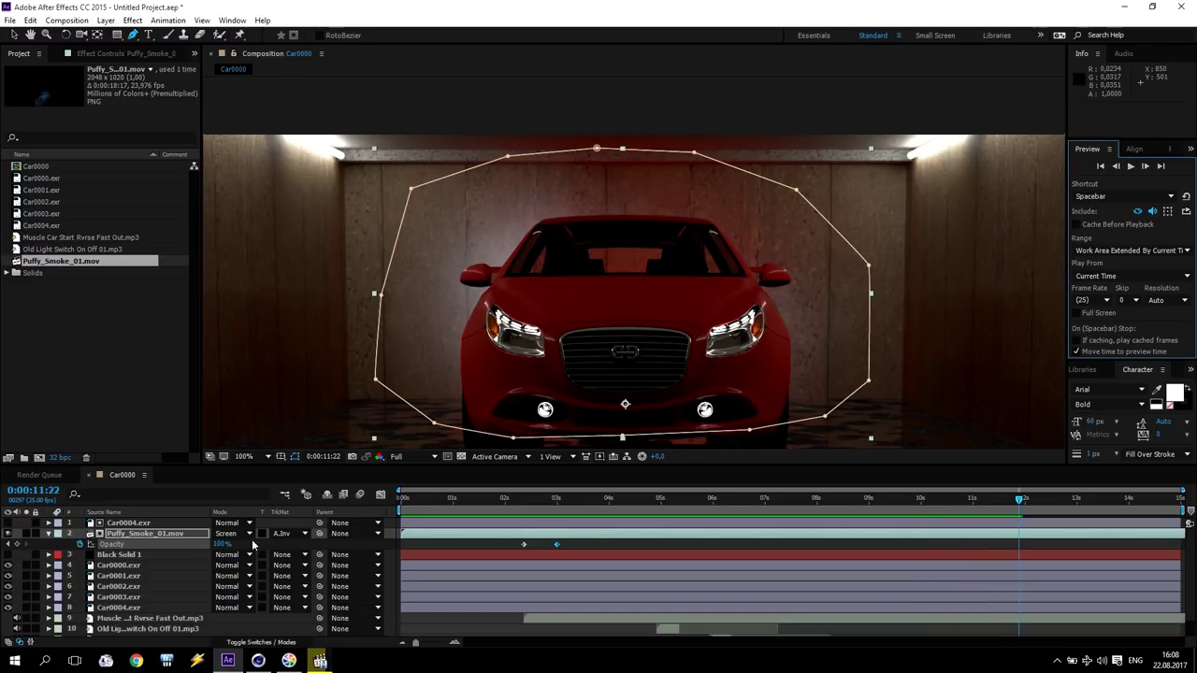
Step: Move Black Solid 1 to the top of the layer stack and return to 0:00:00:00
left_click(49, 533)
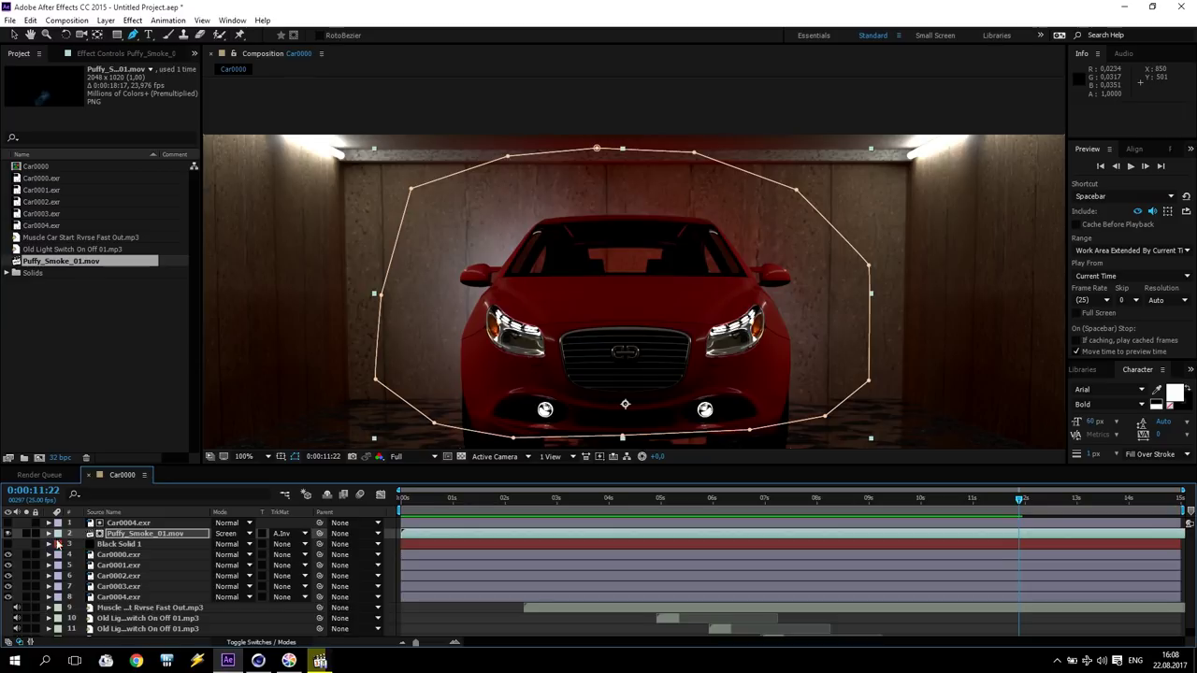
left_click(117, 544)
left_click_drag(124, 513, 173, 525)
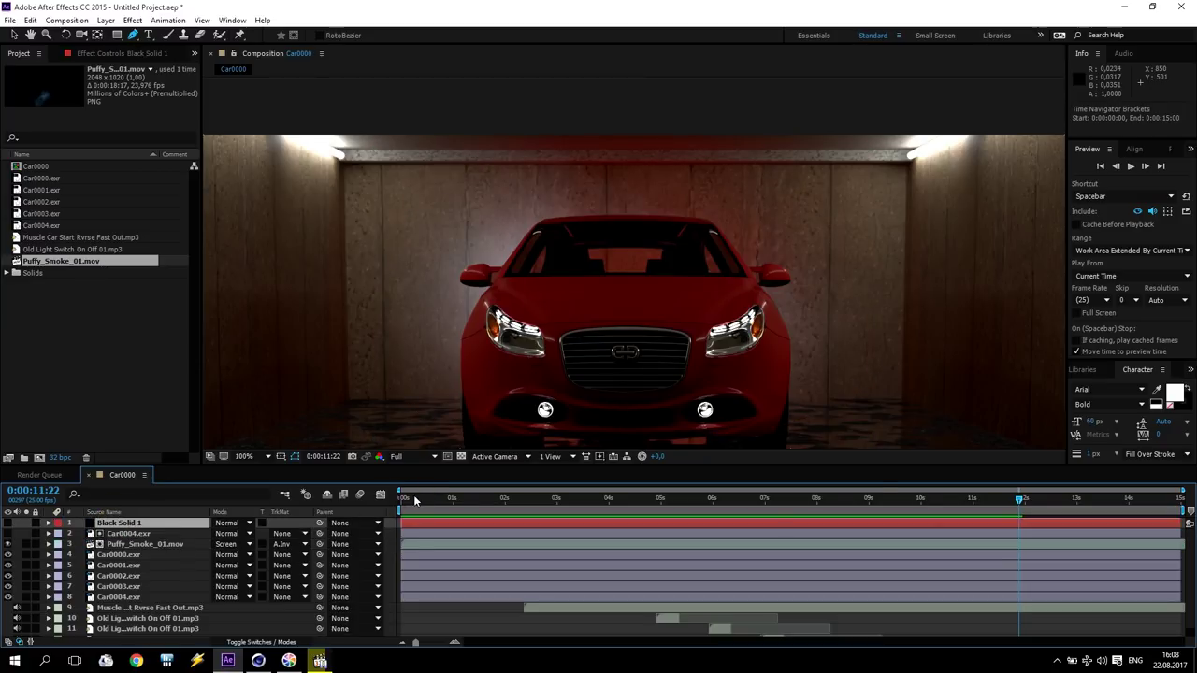
left_click_drag(414, 496, 389, 502)
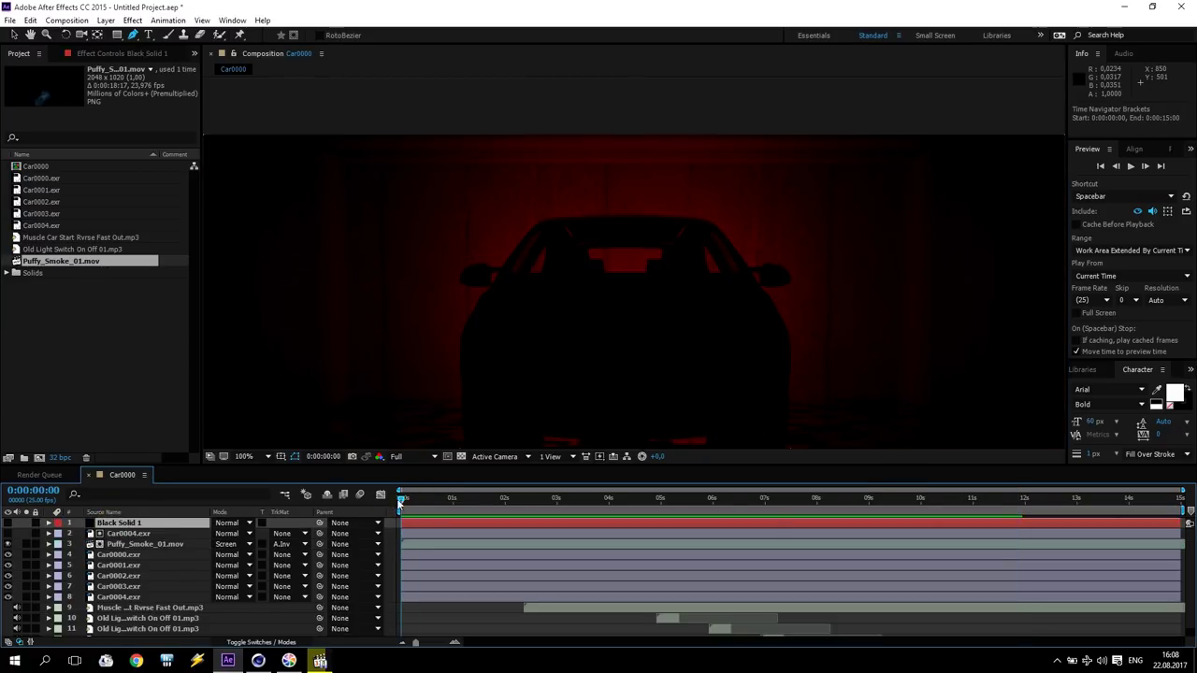
left_click(122, 524)
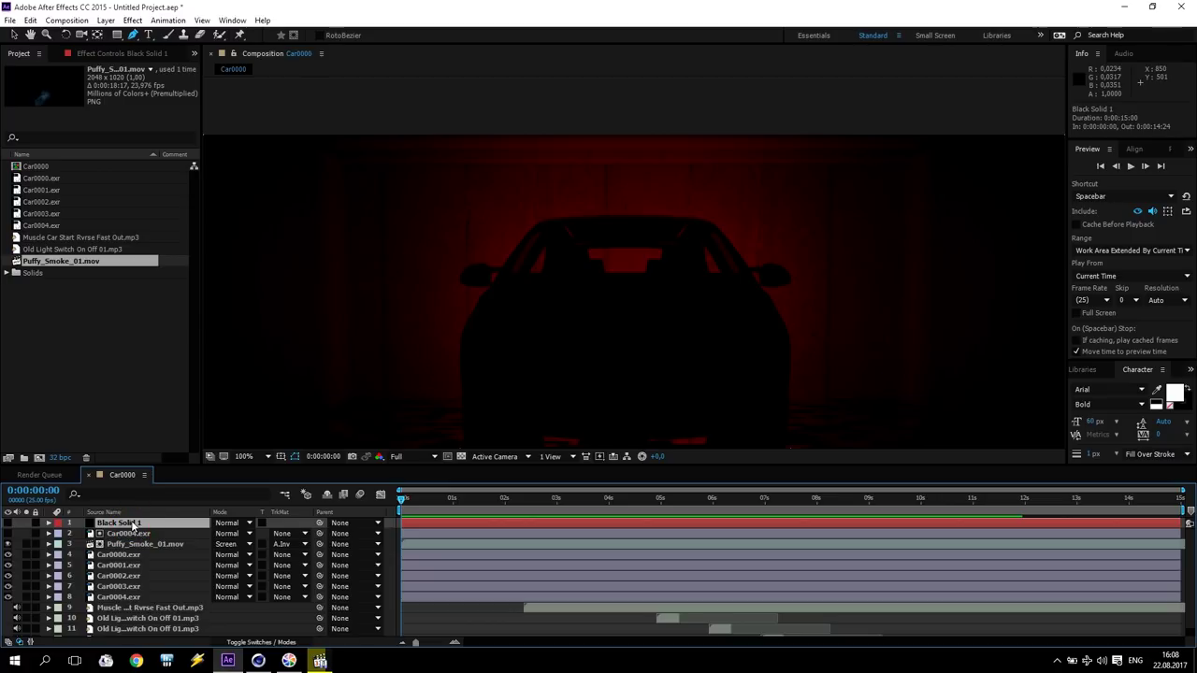
Step: Keyframe Black Solid 1's Opacity from 0% at 0:00:14:00 to 100% at 0:00:14:24
left_click(9, 527)
left_click_drag(401, 498, 1177, 511)
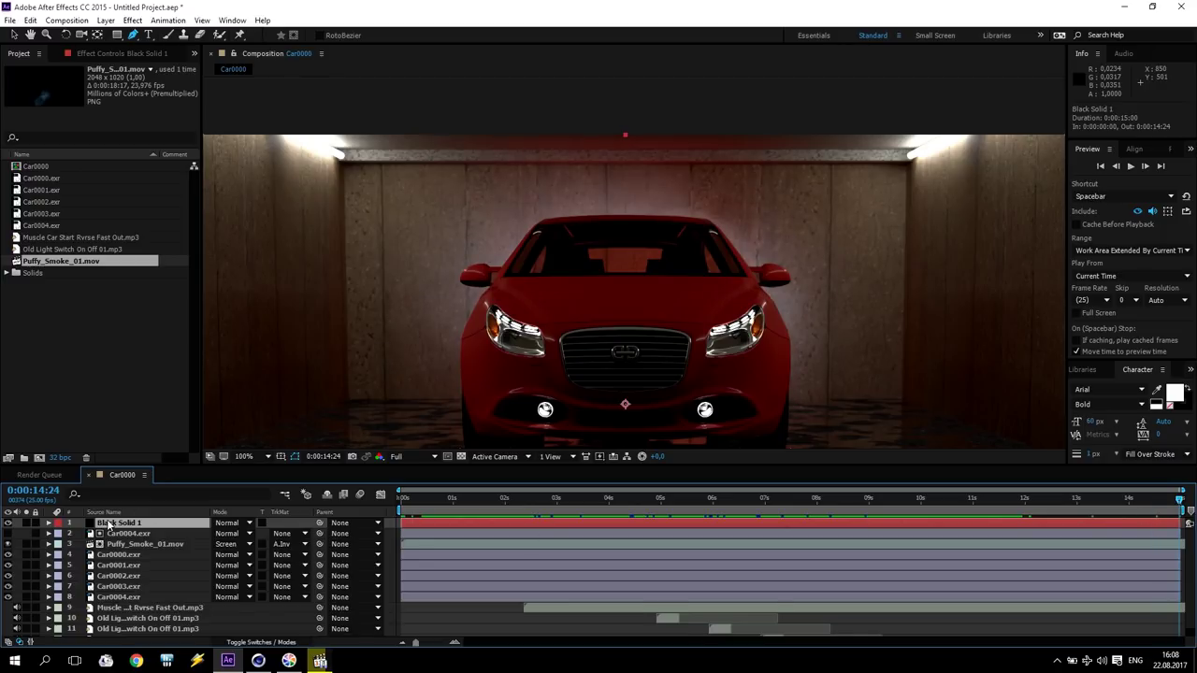
key("t")
left_click_drag(217, 536, 313, 534)
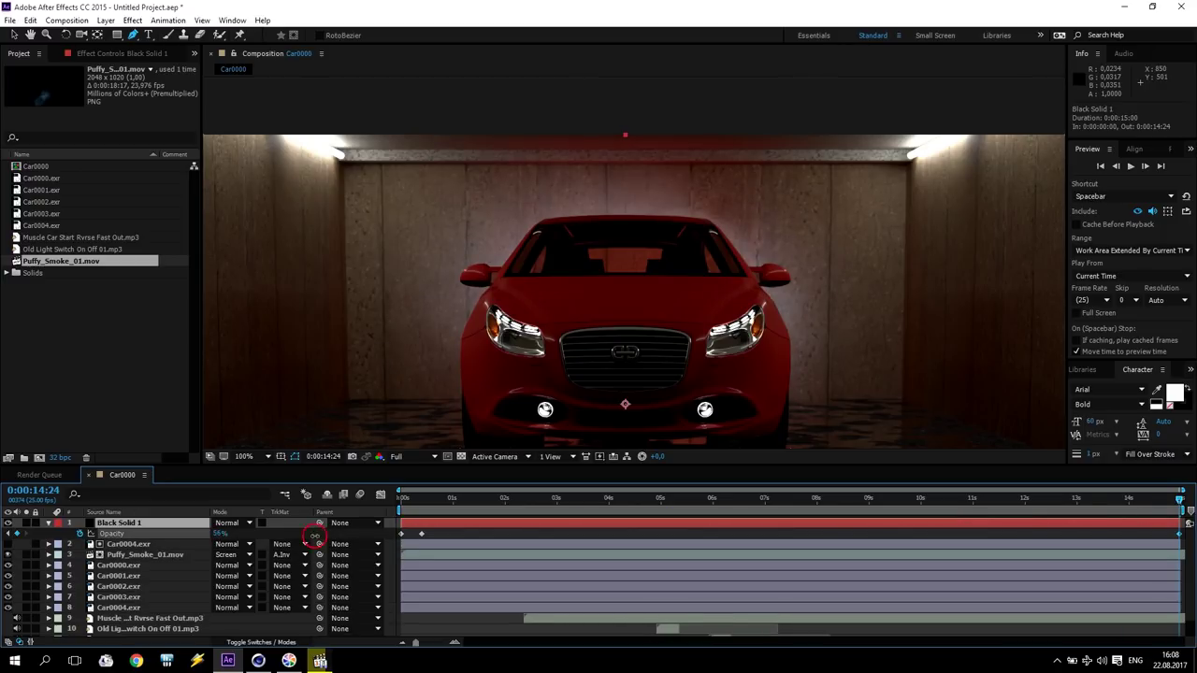
left_click_drag(1183, 502, 1129, 498)
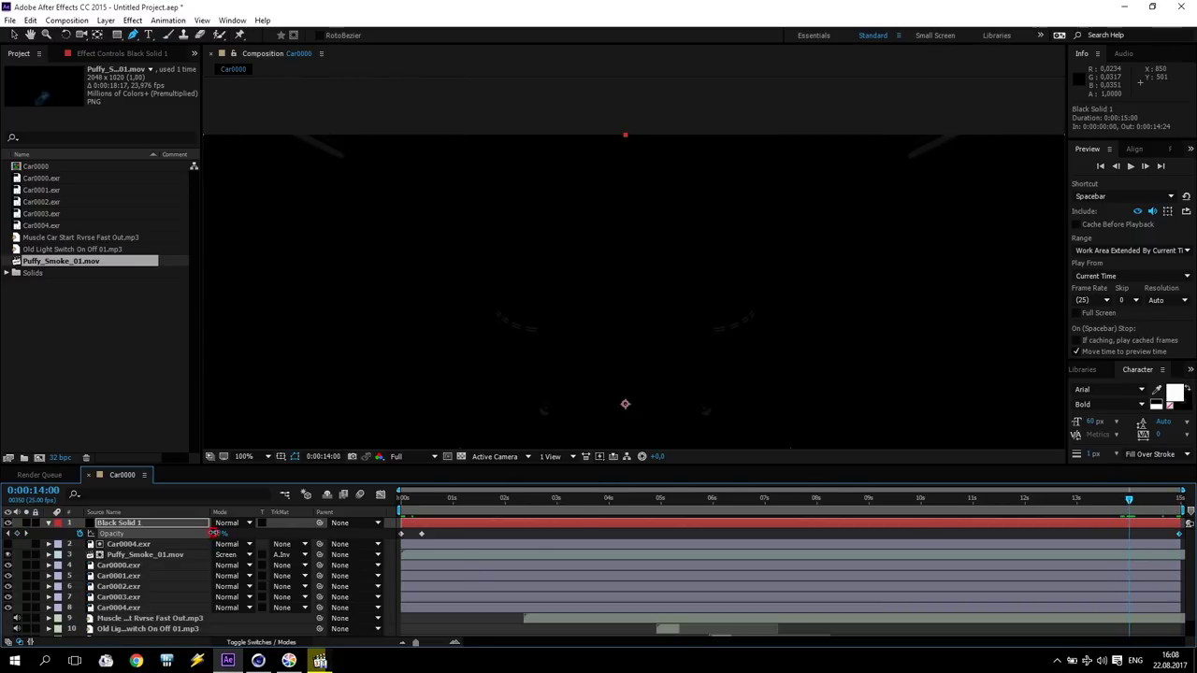
left_click_drag(219, 534, 141, 534)
left_click_drag(1132, 502, 756, 537)
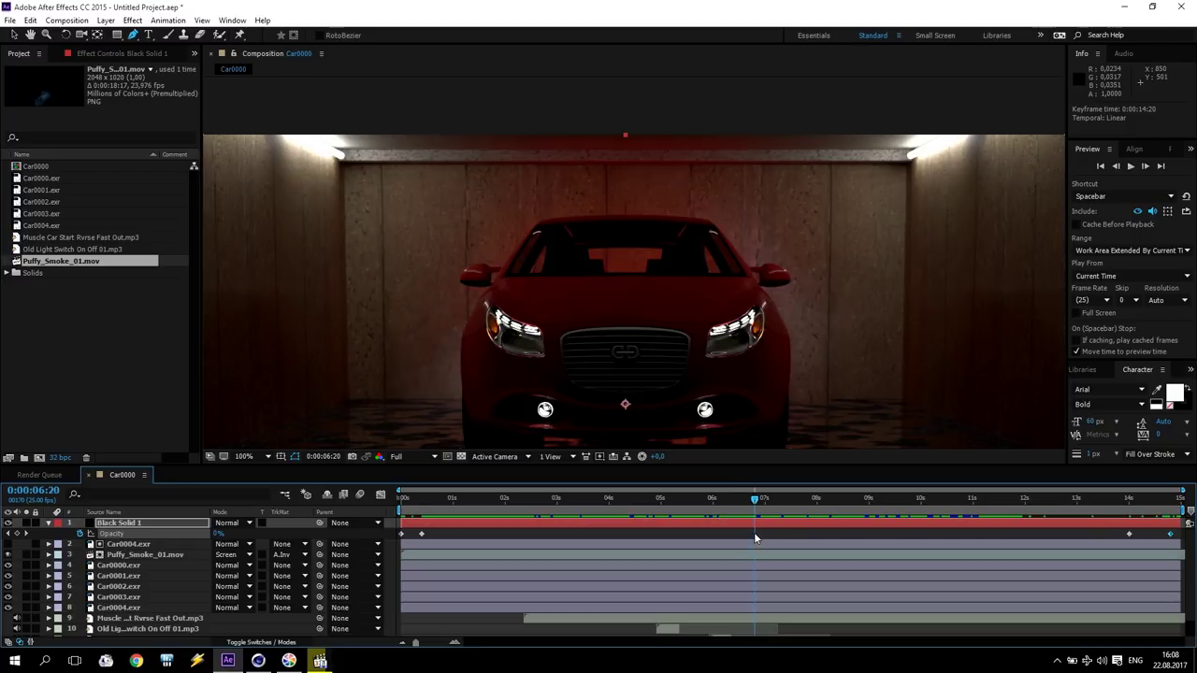
Step: Pre-compose the car, smoke and sound layers 2–12 under Black Solid 1 into Pre-comp 1
left_click(48, 525)
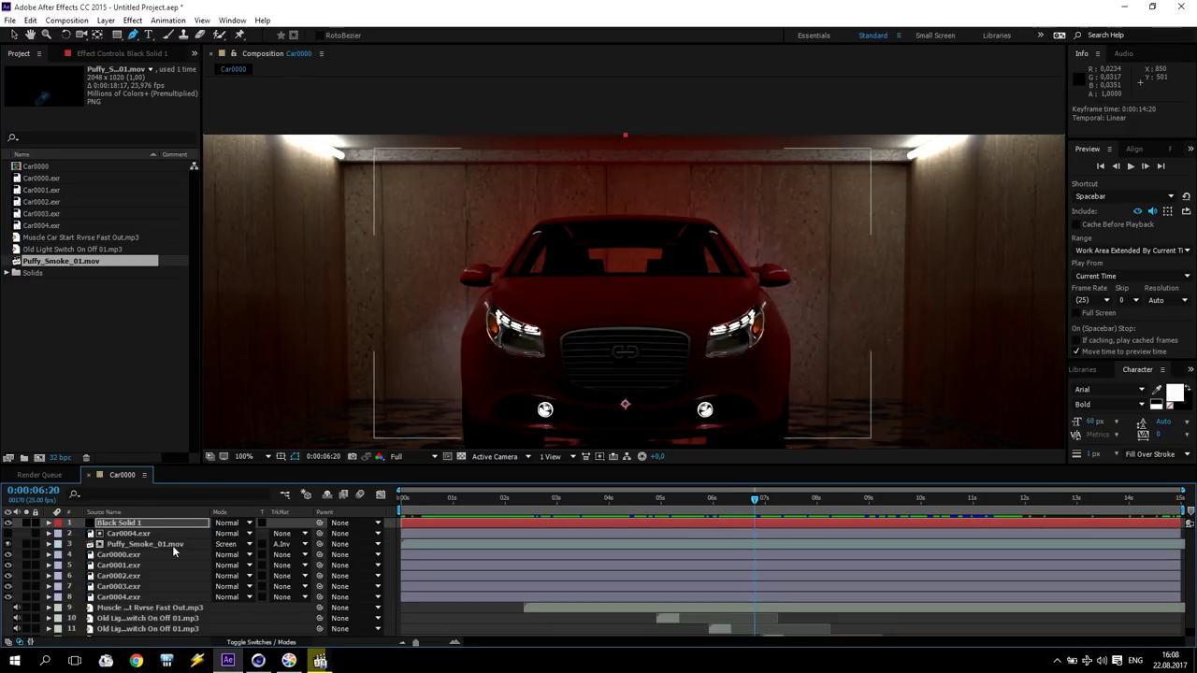
left_click(131, 535)
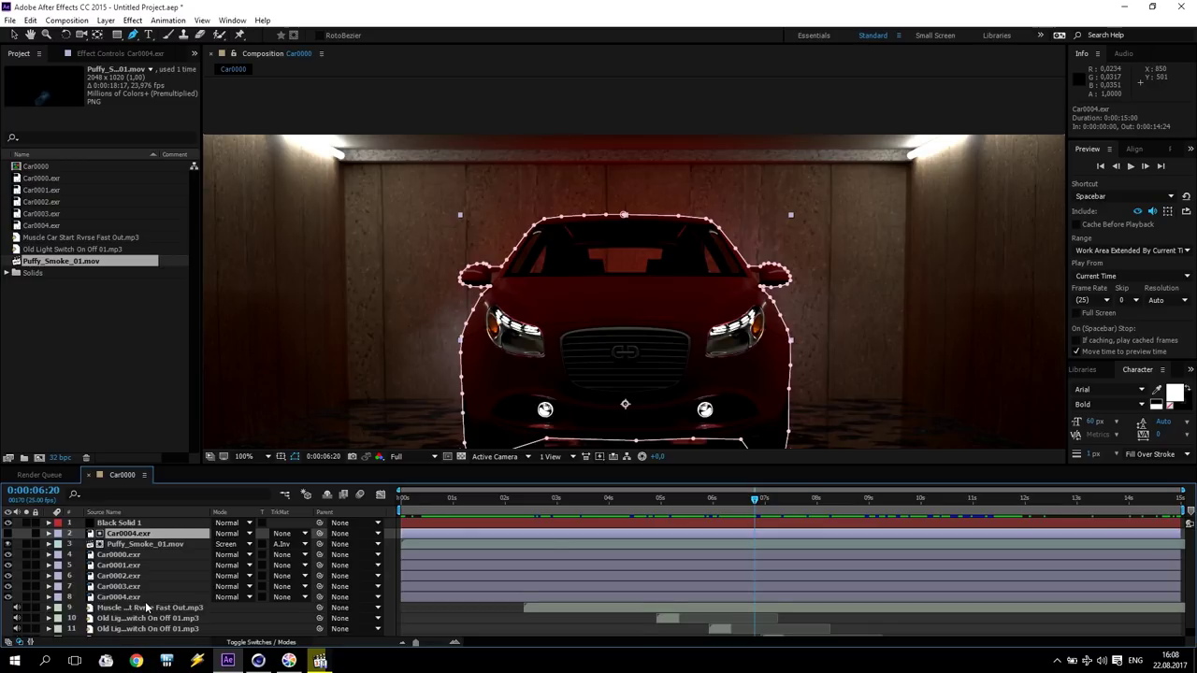
scroll(147, 609, "down", 1)
left_click(113, 631, "shift")
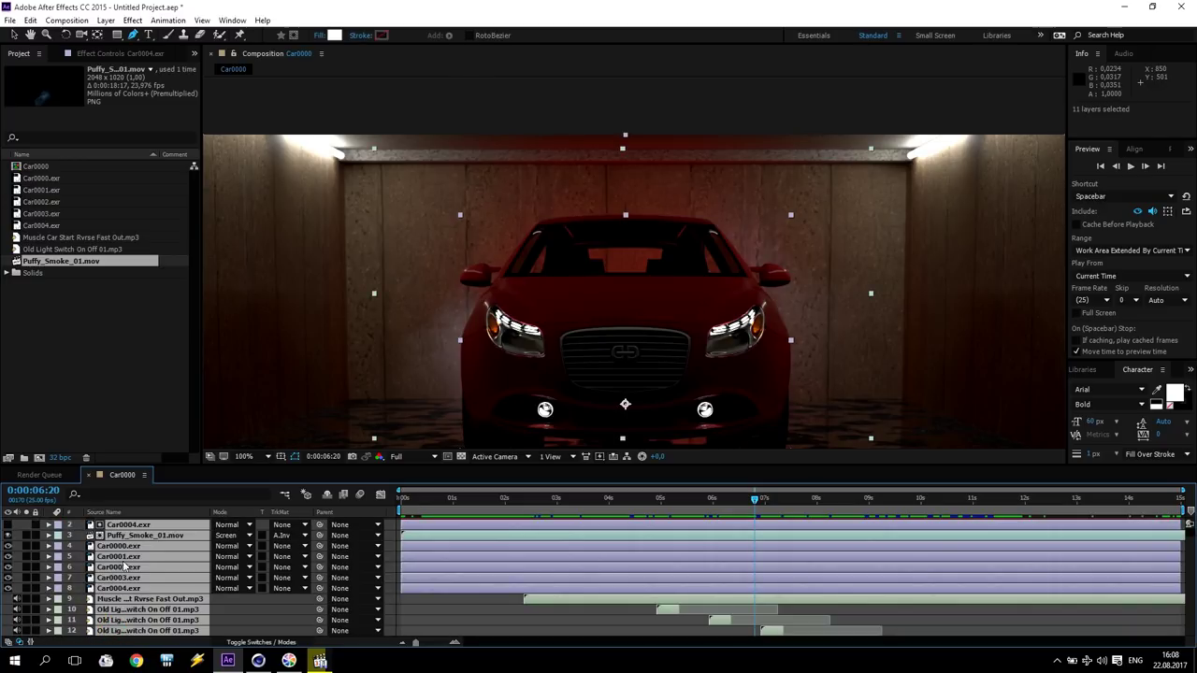
right_click(126, 555)
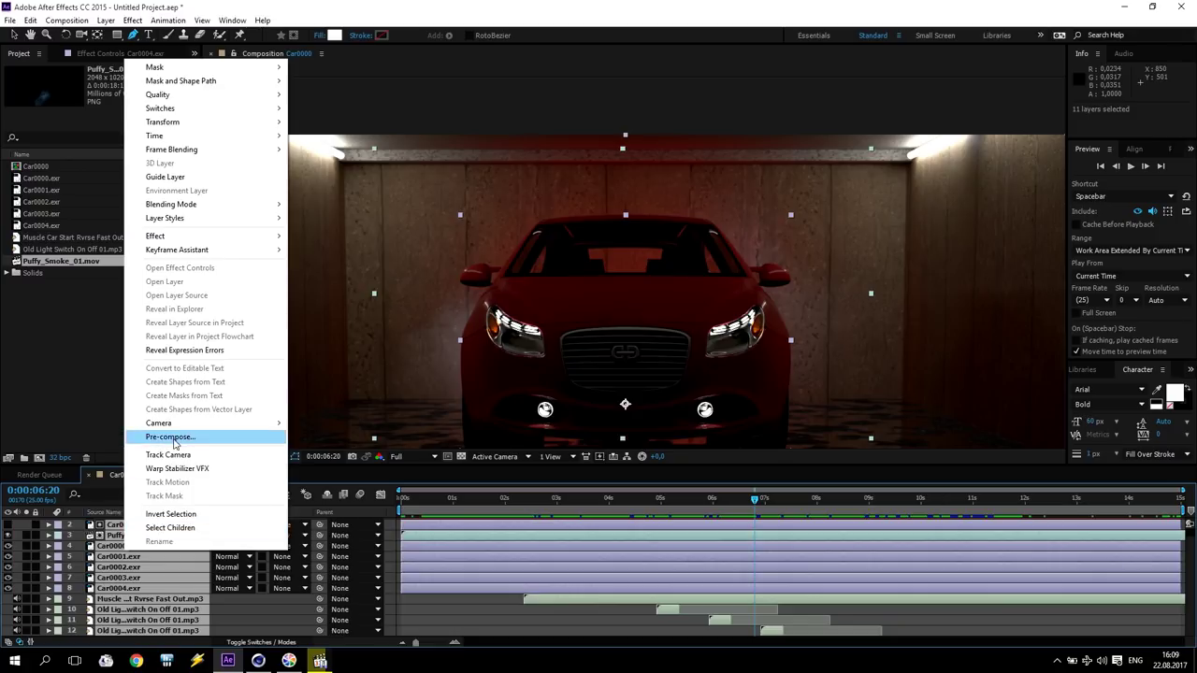
left_click(176, 443)
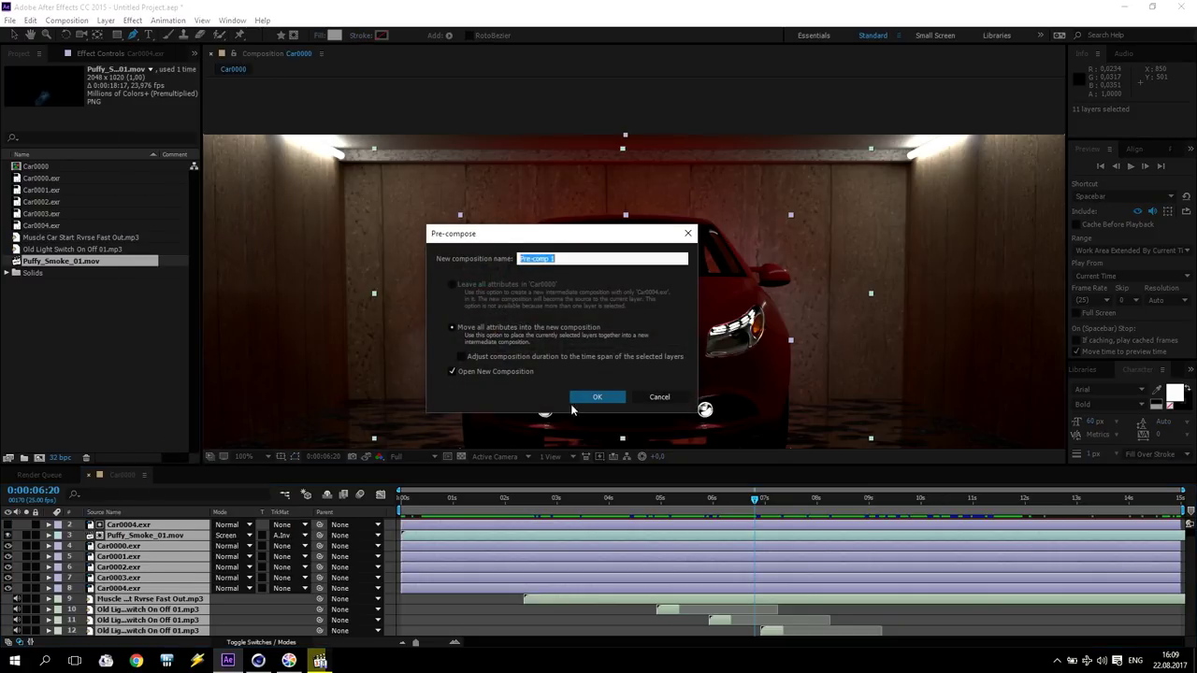
left_click(582, 400)
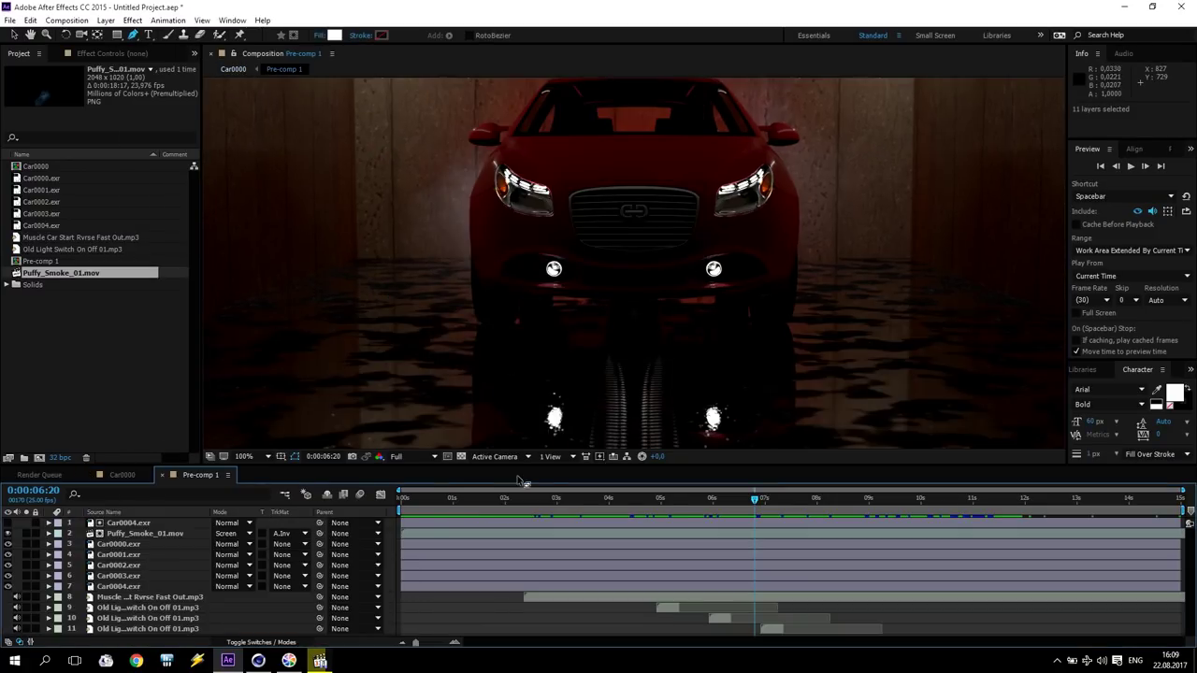
left_click(122, 474)
left_click_drag(754, 501, 402, 519)
Step: Keyframe Pre-comp 1's Scale at 100% at 14:24 and 125% at the first frame
key("comma")
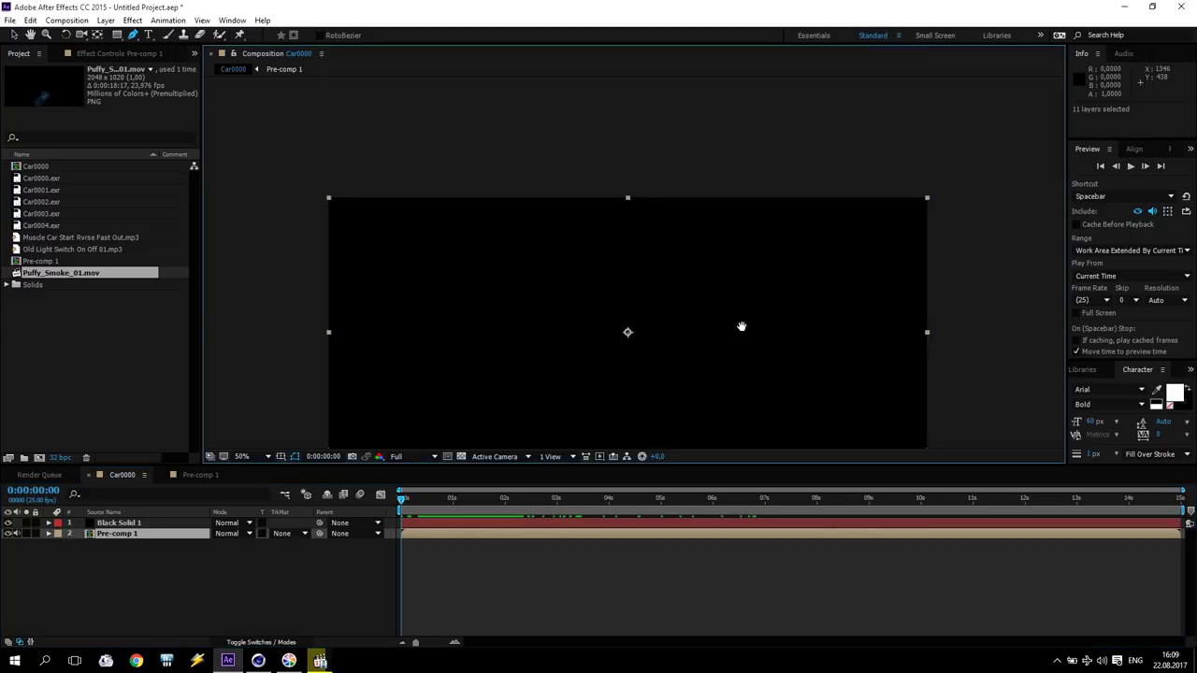
left_click_drag(719, 364, 687, 267)
left_click_drag(400, 500, 1183, 521)
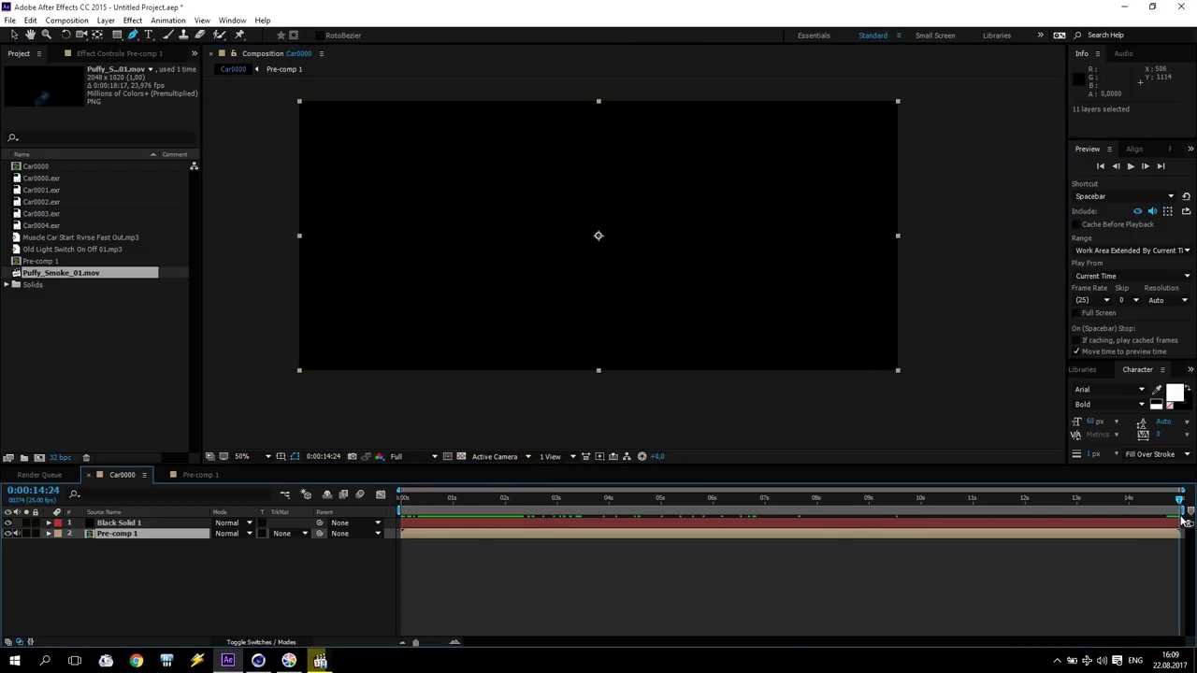
left_click(7, 522)
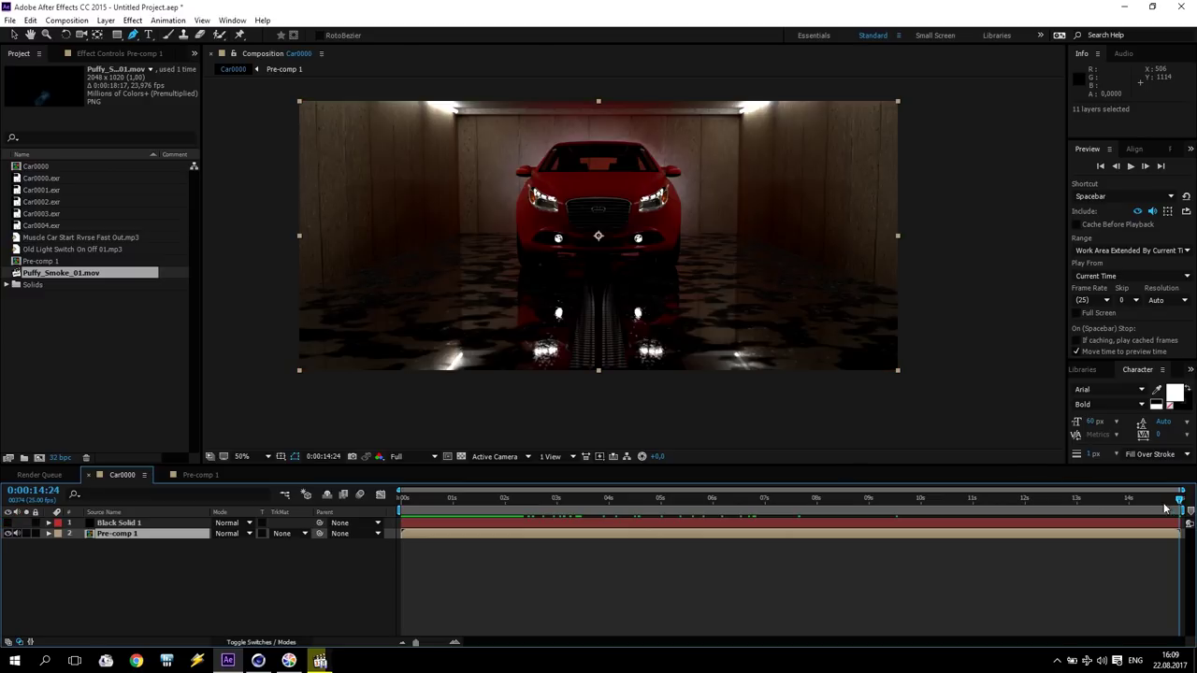
left_click(145, 537)
key("s")
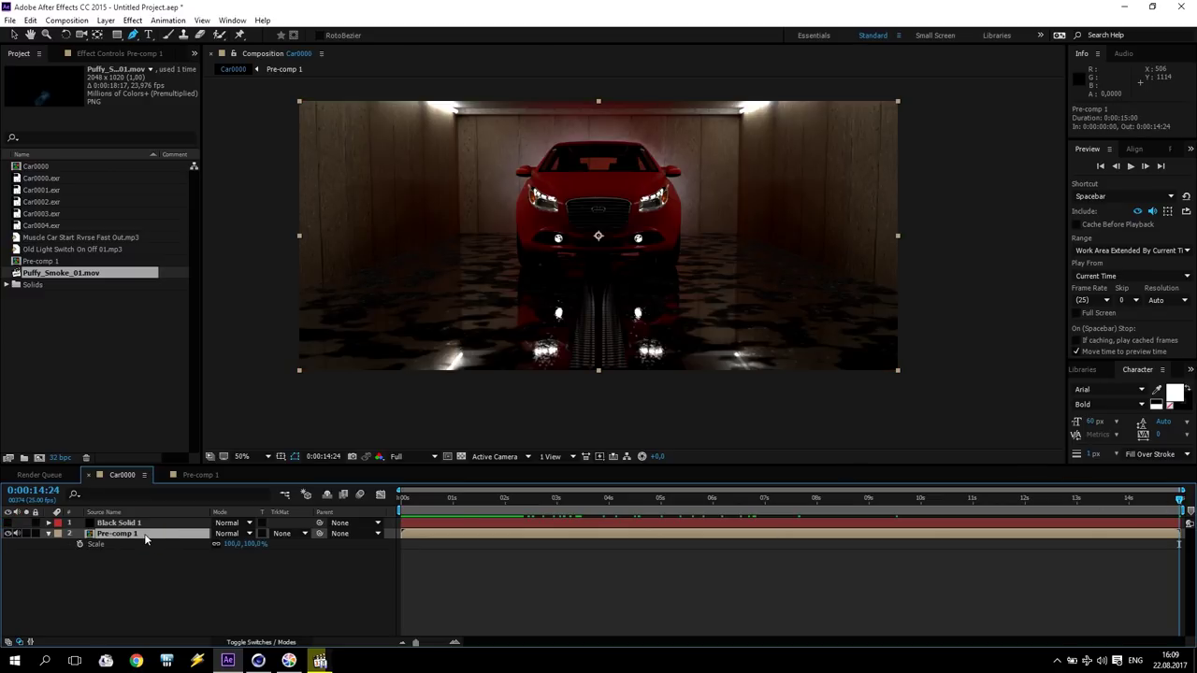
left_click(80, 545)
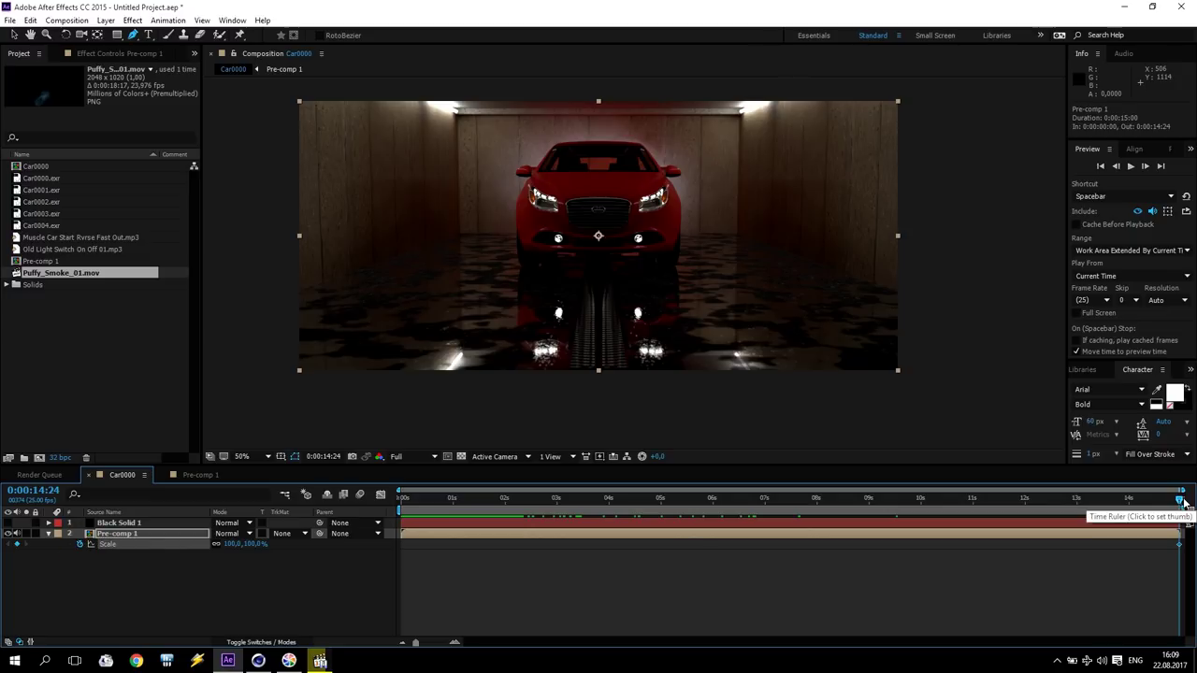
left_click_drag(1181, 497, 374, 535)
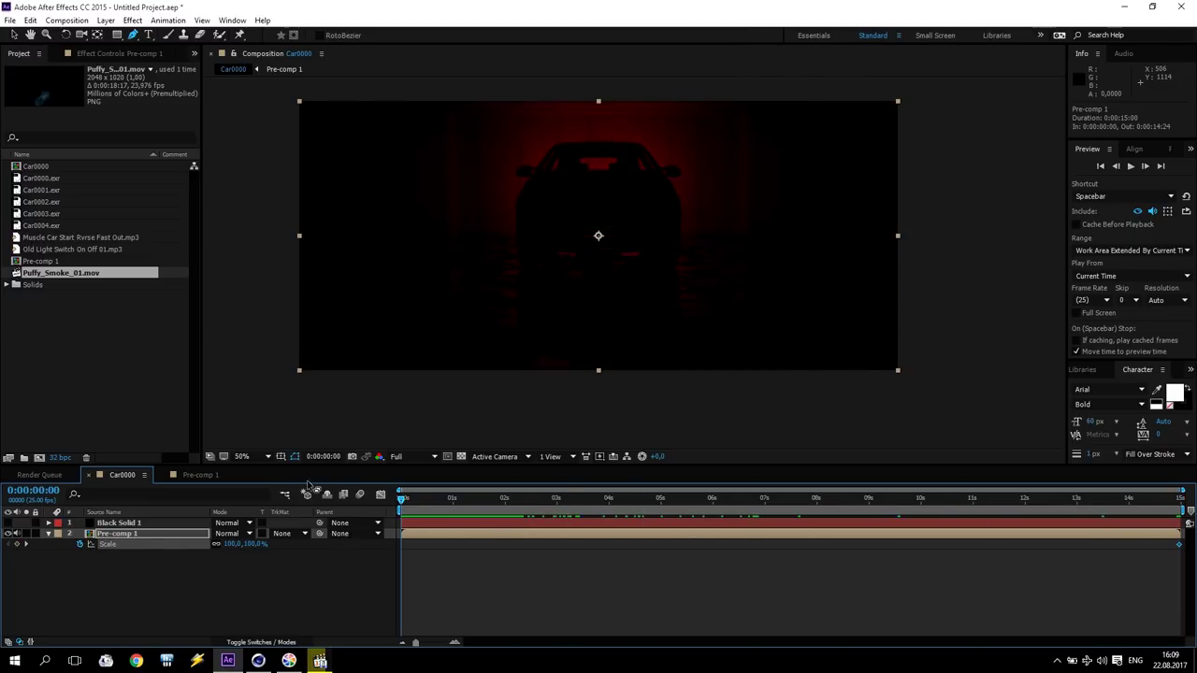
left_click_drag(232, 544, 253, 544)
left_click_drag(243, 547, 248, 548)
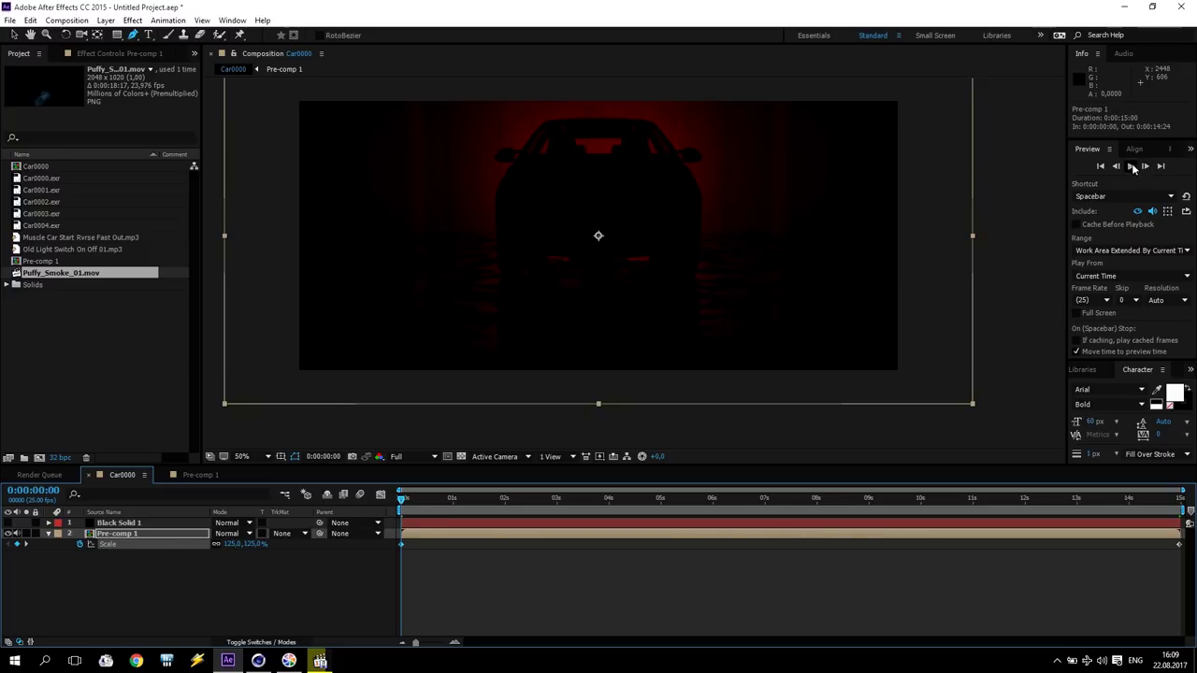
Step: Turn the black overlay back on and RAM-preview the zoom animation
left_click(9, 523)
left_click(1129, 166)
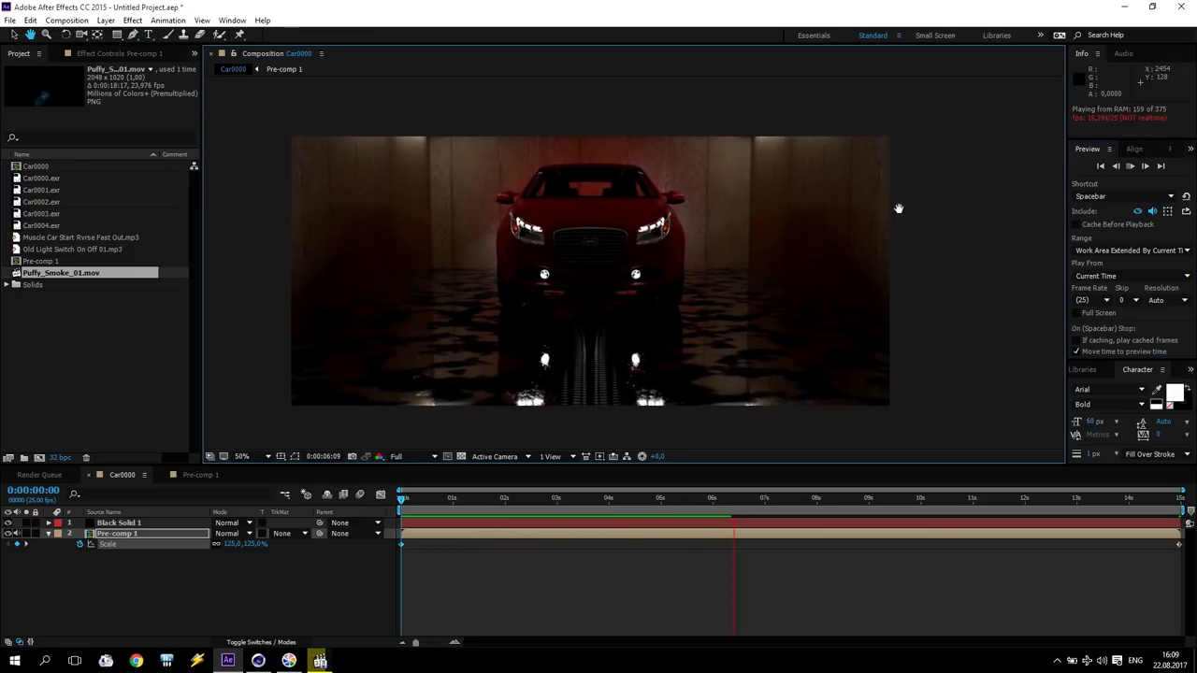
left_click(1129, 164)
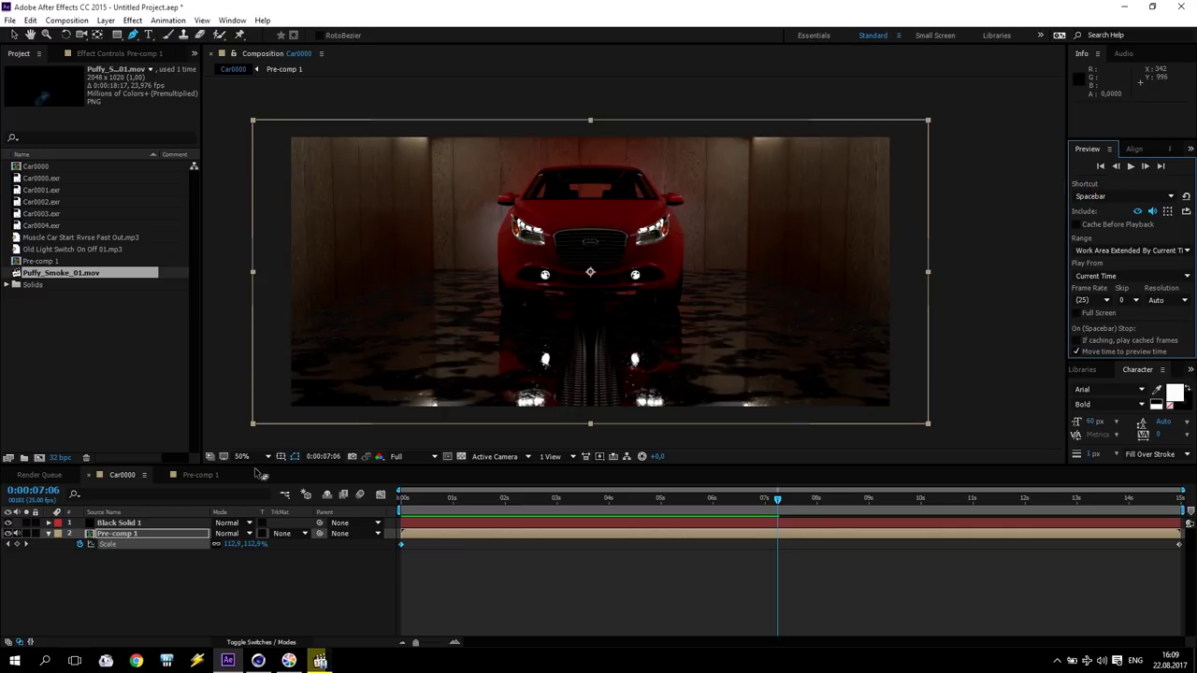
left_click(109, 478)
left_click(108, 21)
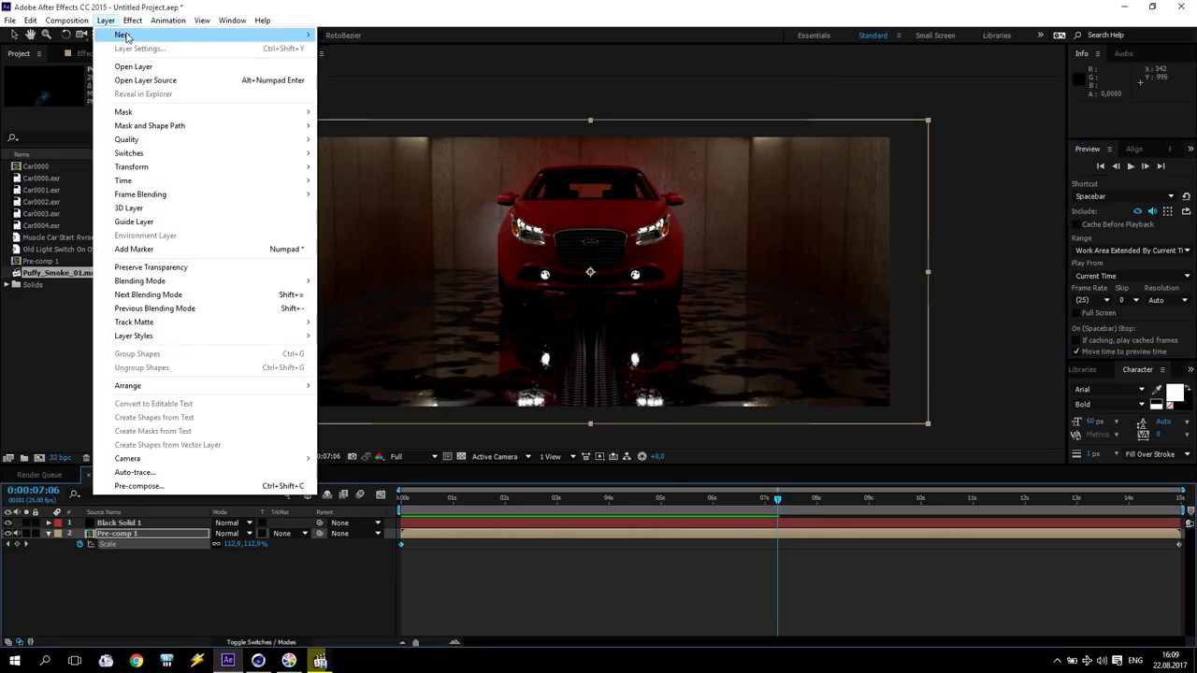
Step: Add a new adjustment layer placed just below Black Solid 1
mouse_move(126, 36)
left_click(426, 108)
left_click_drag(120, 533, 126, 533)
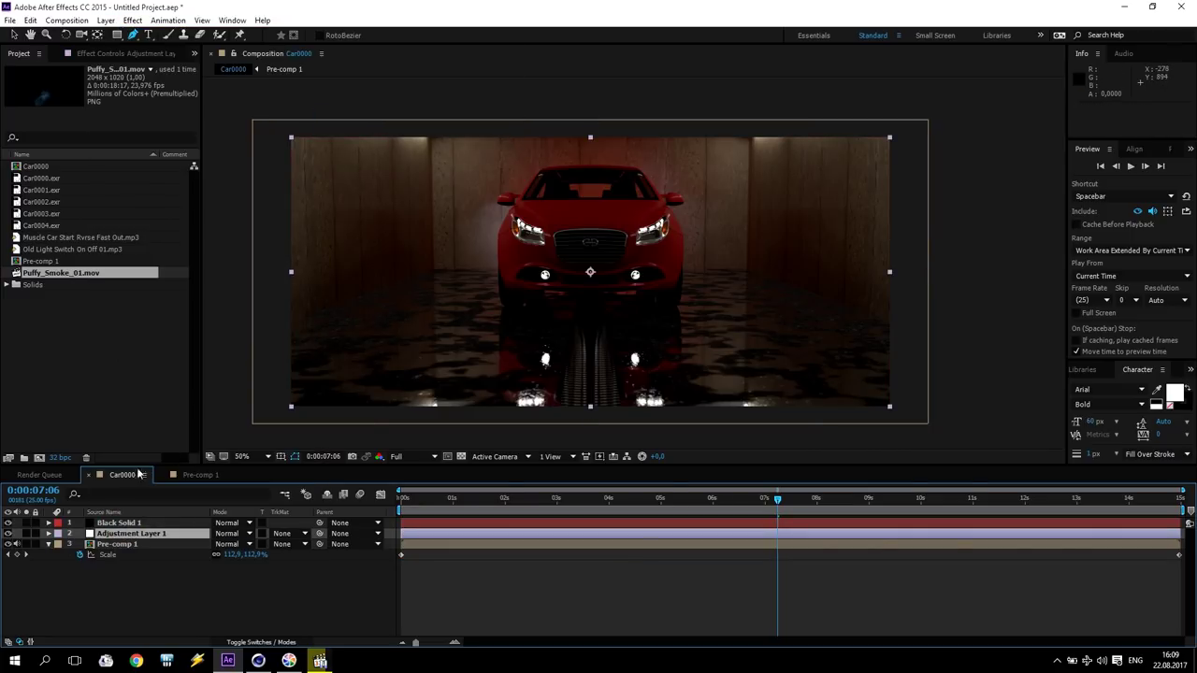
Step: Apply Magic Bullet Looks to the adjustment layer and open its look editor
left_click(131, 19)
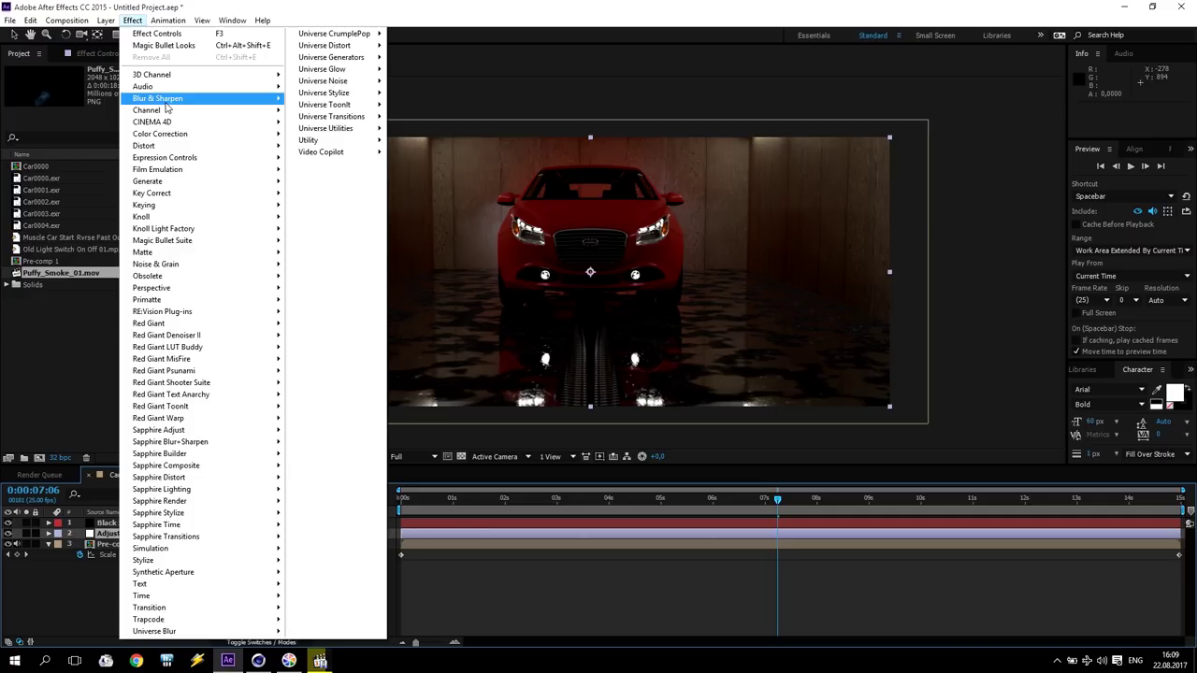
mouse_move(157, 242)
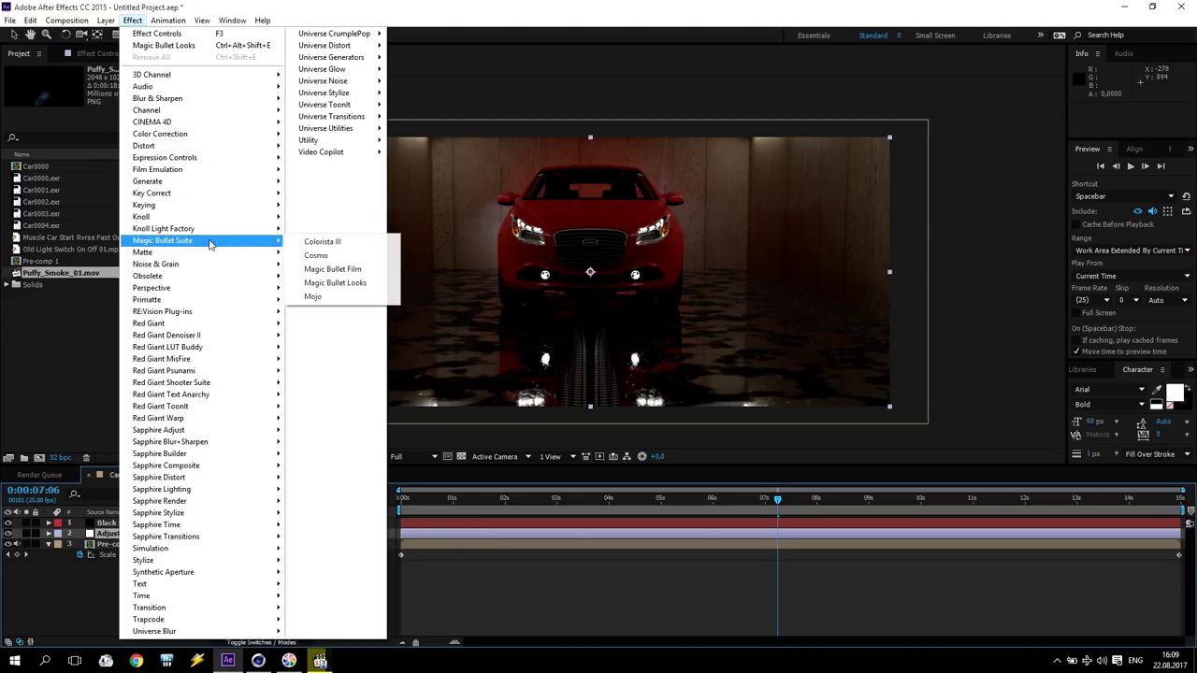
left_click(353, 284)
left_click(38, 113)
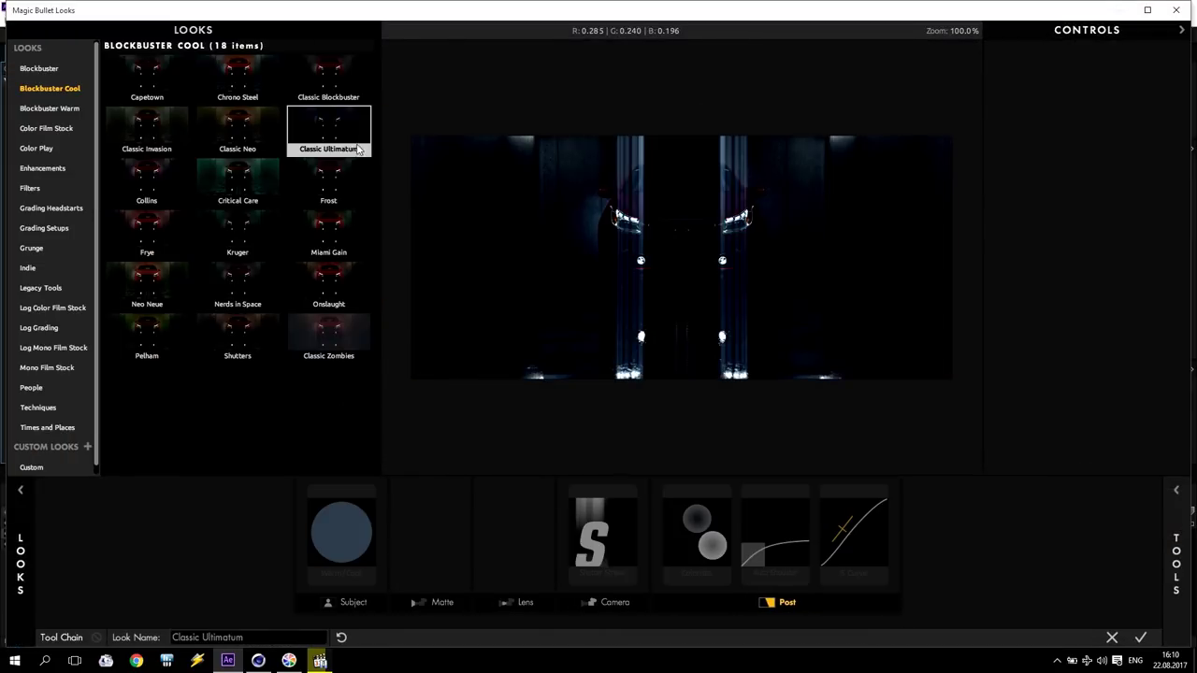
Step: Compare several looks and apply the teal Critical Care look
left_click(225, 174)
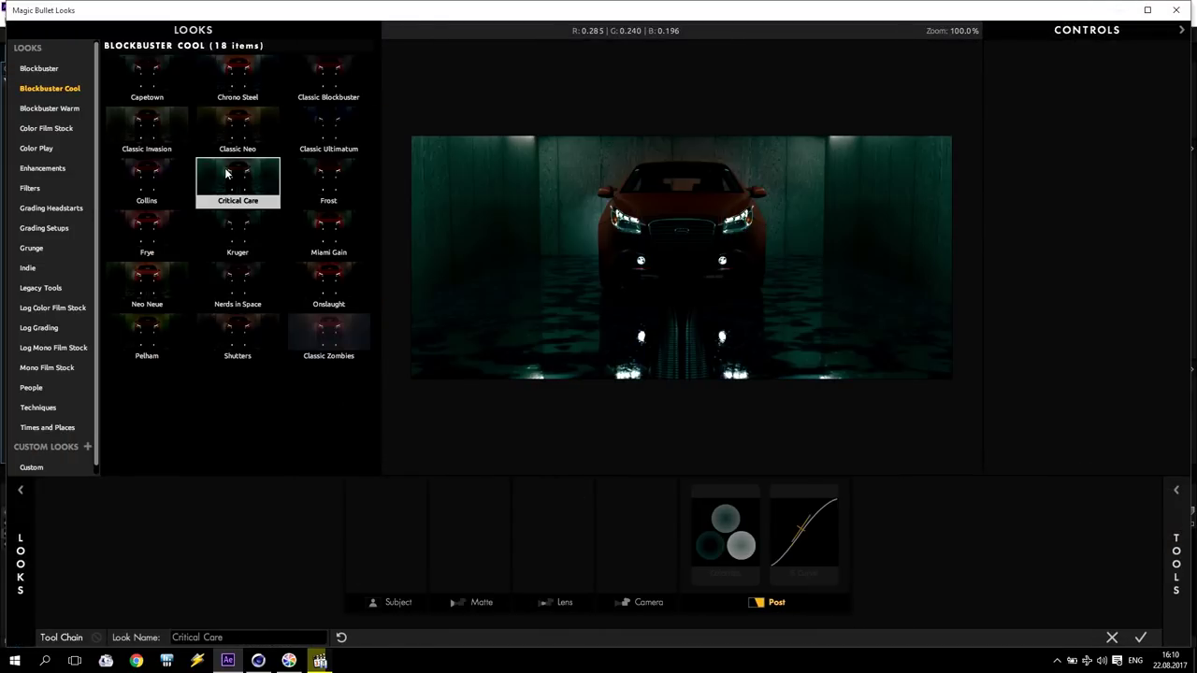
left_click(154, 78)
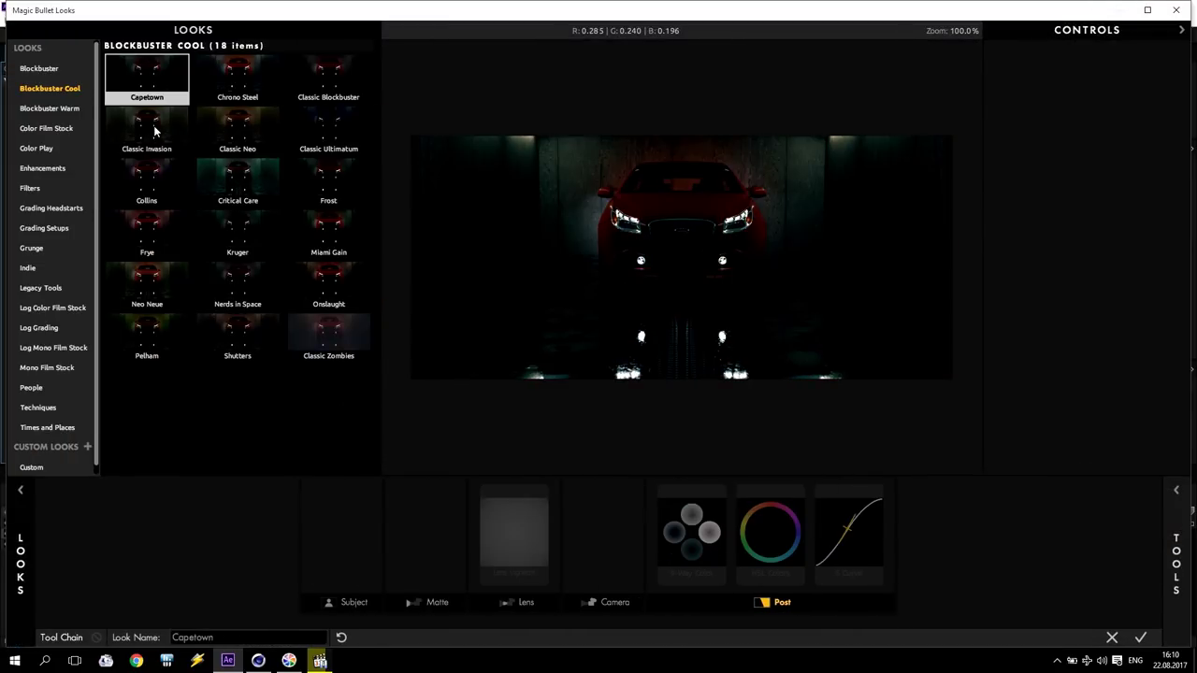
left_click(155, 132)
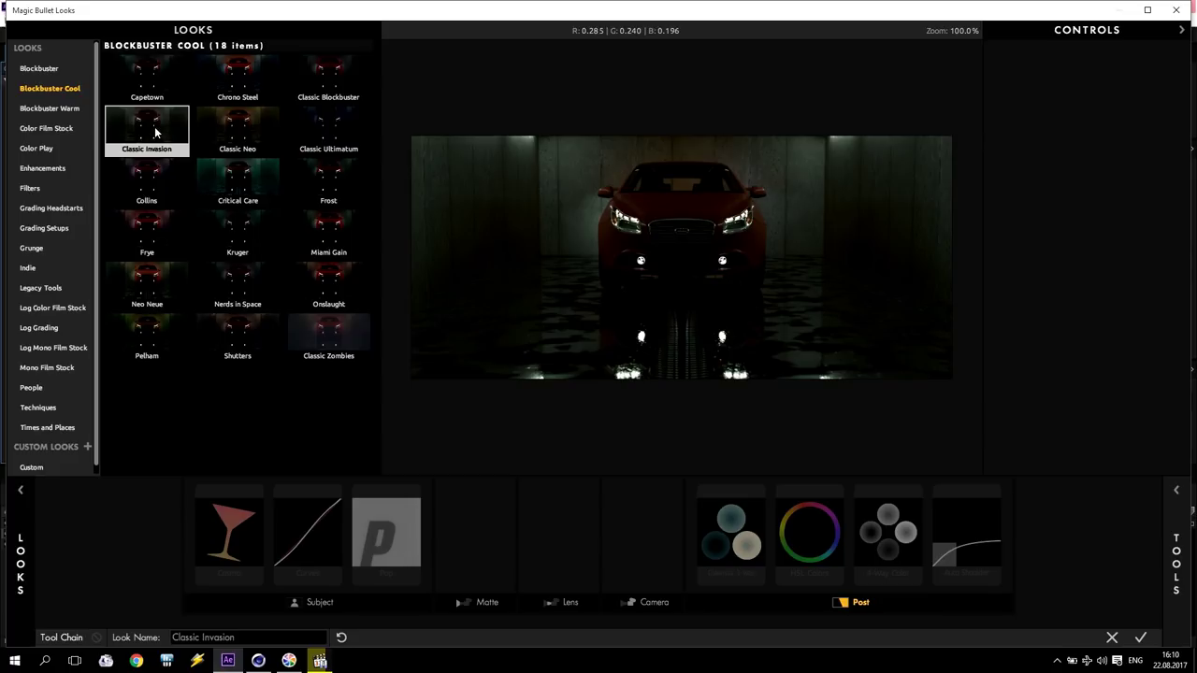
left_click(244, 187)
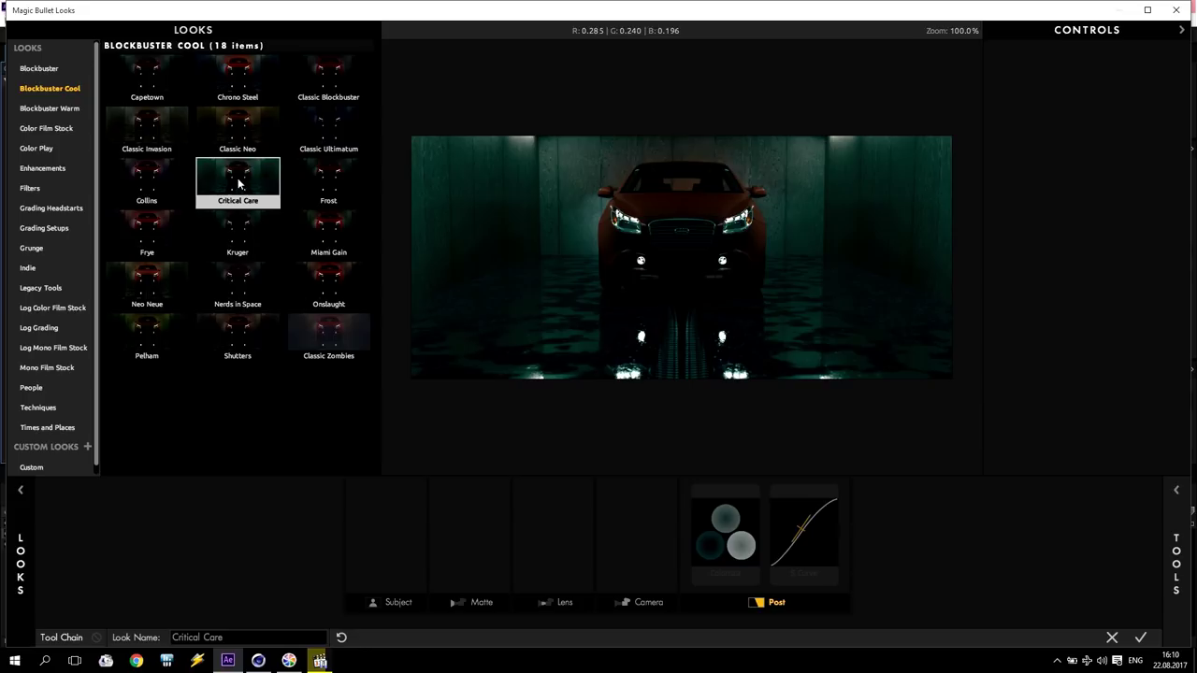
left_click(1140, 637)
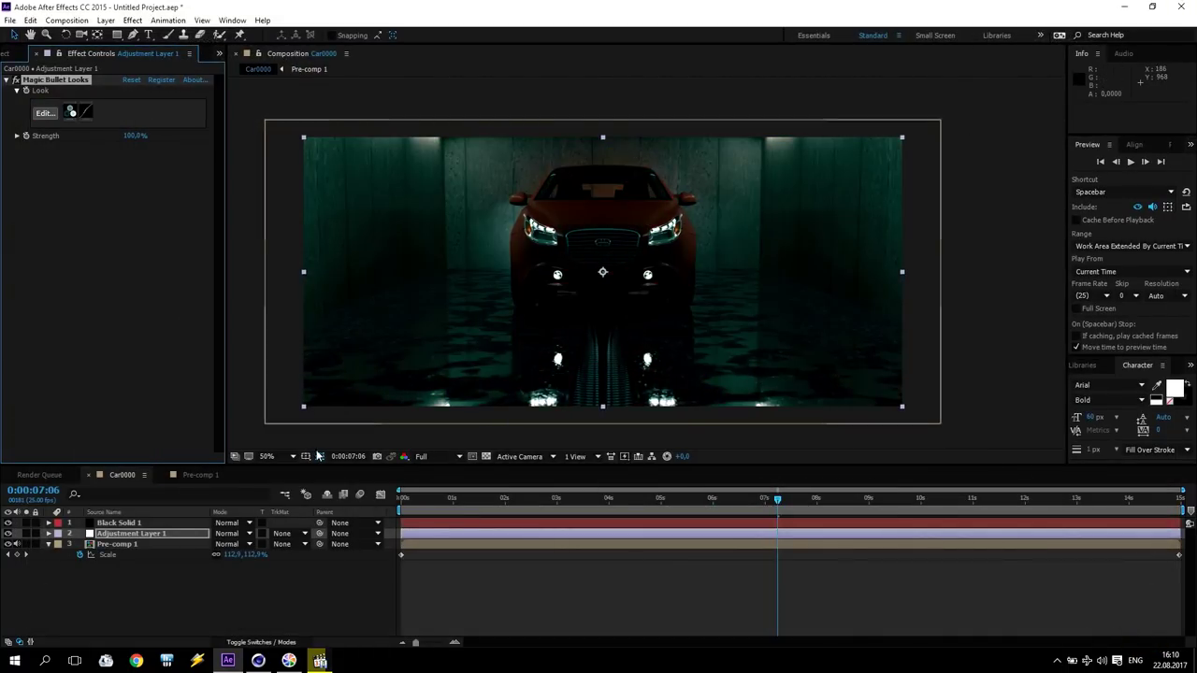
Step: Add a Lens Vignette tool to the look's lens slot
left_click(42, 114)
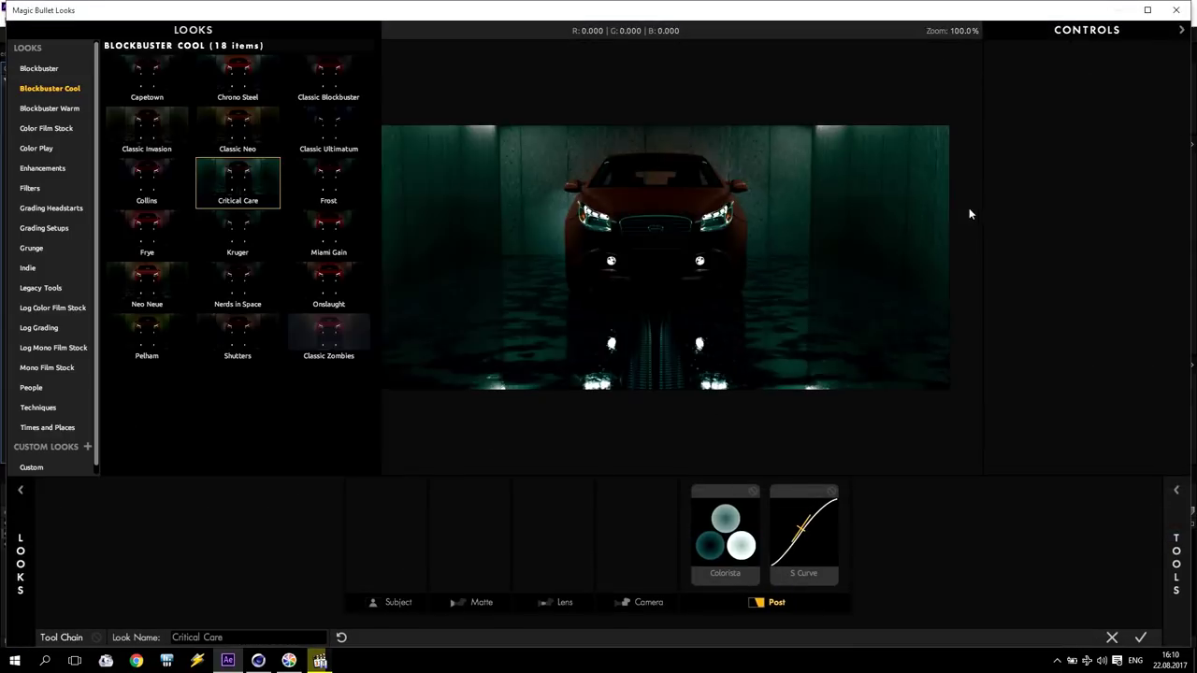
left_click(1171, 500)
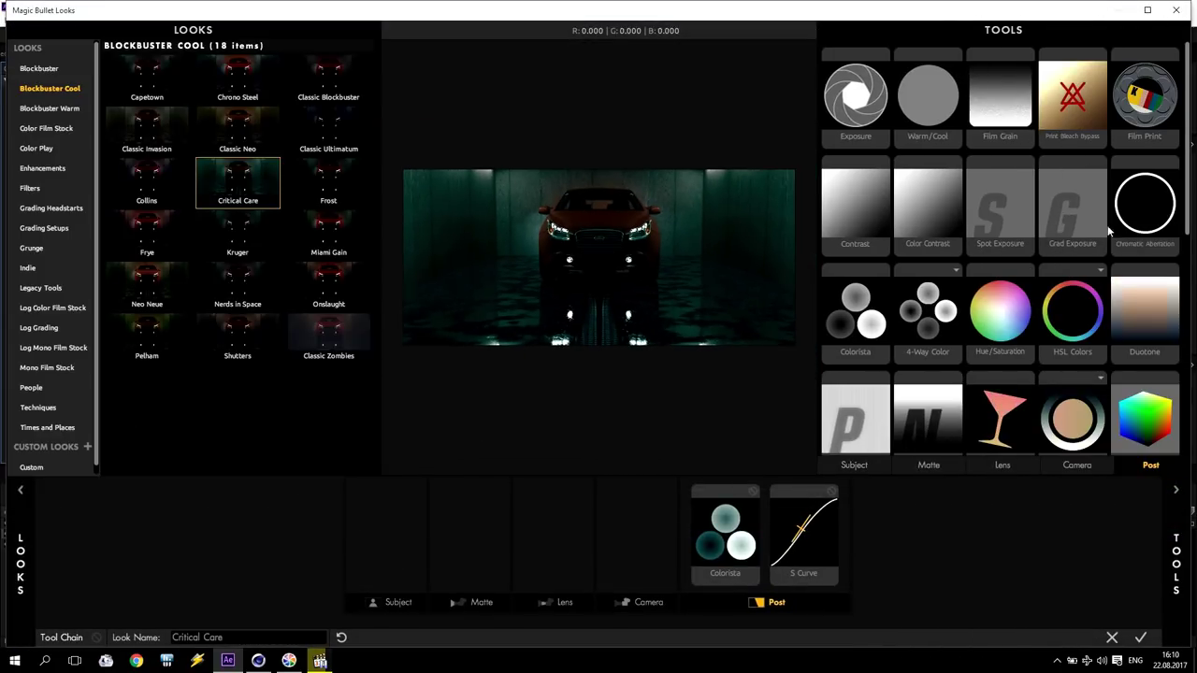
left_click(950, 465)
left_click(995, 466)
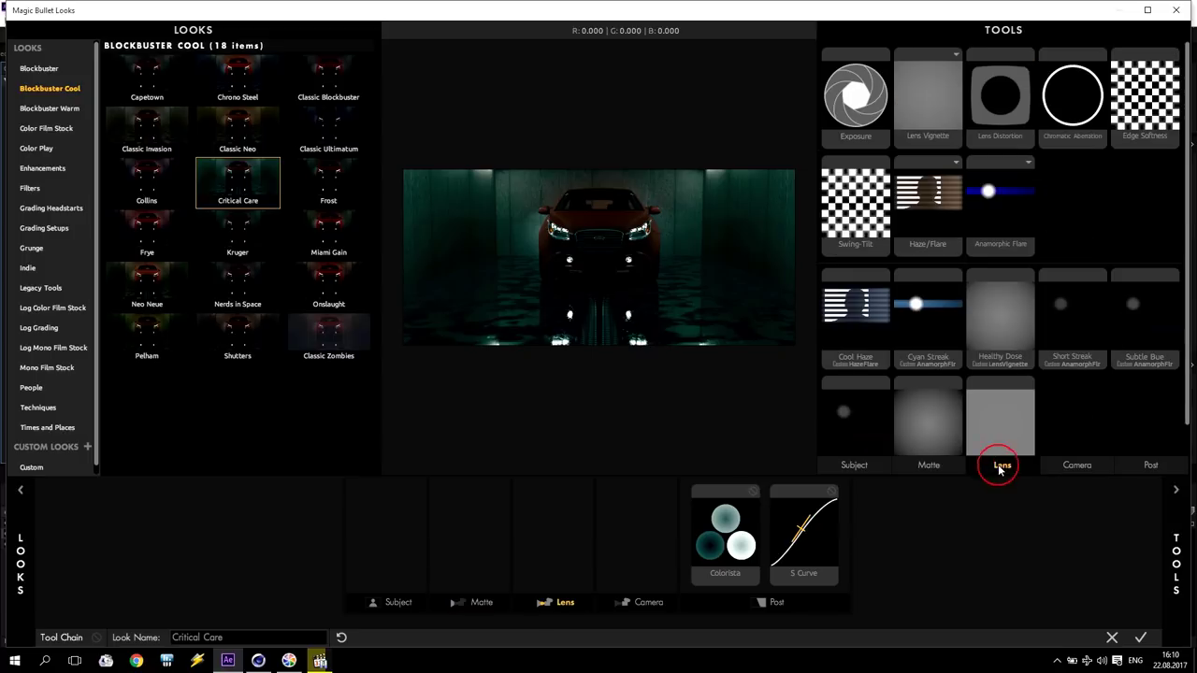
left_click_drag(927, 103, 543, 534)
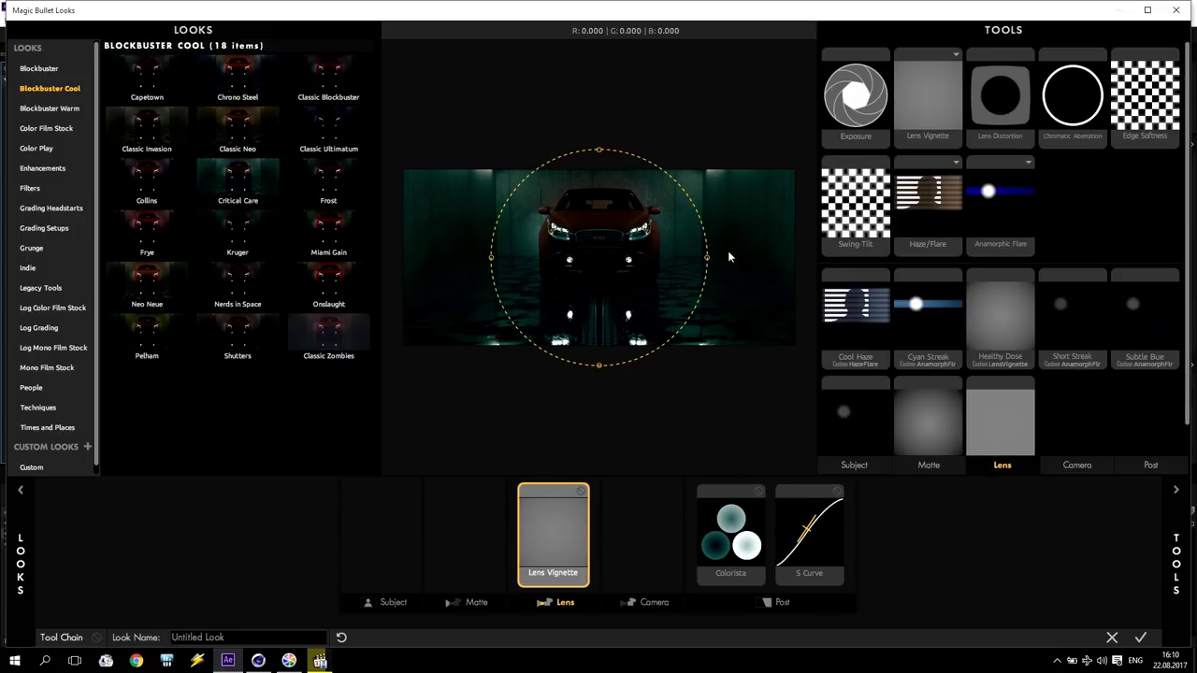
Step: Set the vignette to 72.15% strength and 2.370 aspect, centre it above the car, and apply
left_click(1184, 520)
left_click_drag(1069, 68, 957, 138)
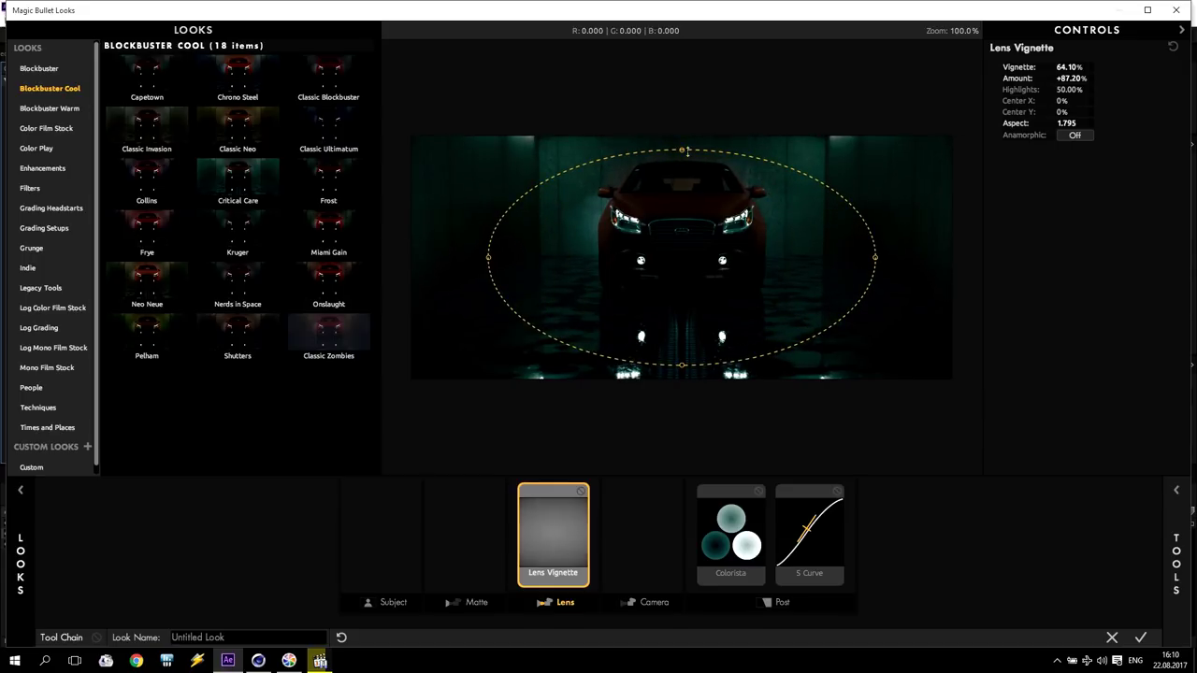
left_click_drag(683, 149, 701, 175)
left_click_drag(682, 245, 682, 222)
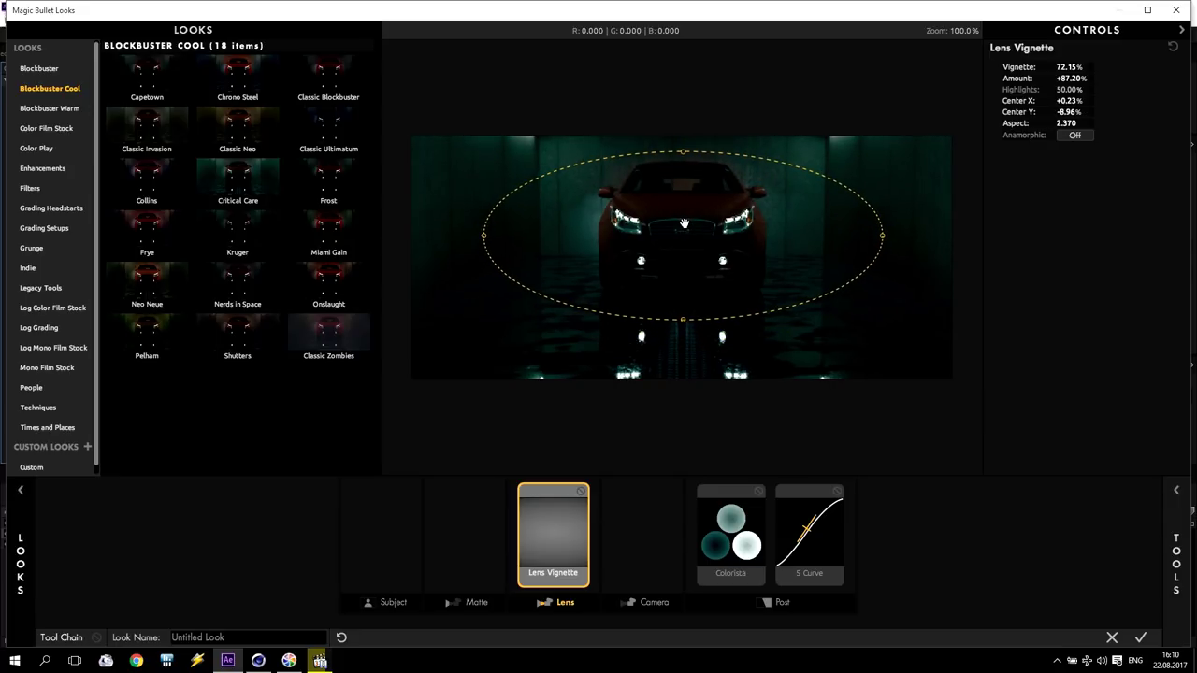
left_click(1140, 637)
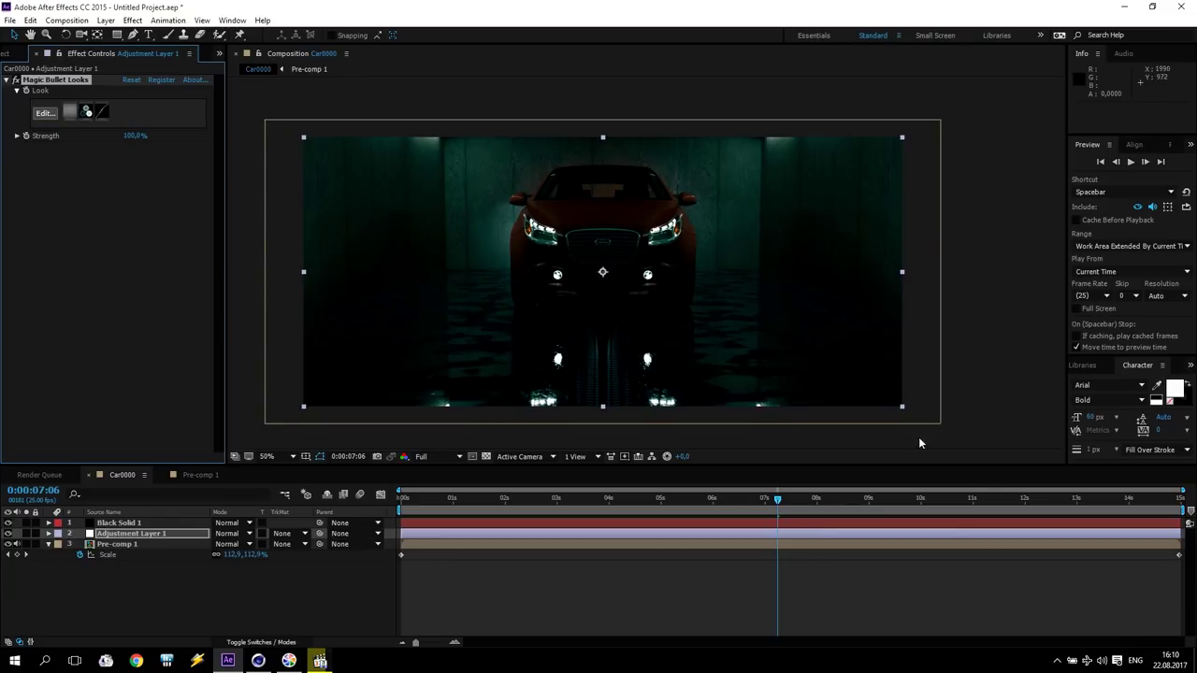
Step: Set Adjustment Layer 1's opacity to 50%
left_click(114, 534)
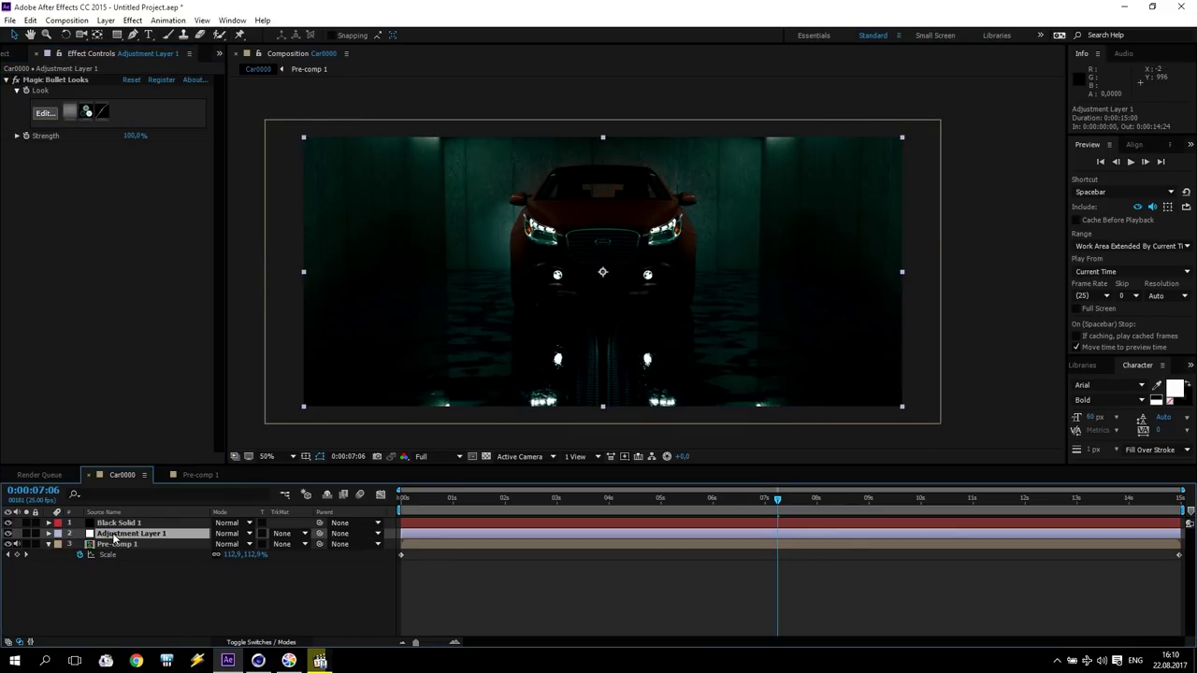
key("t")
left_click(221, 544)
type("50")
key("Return")
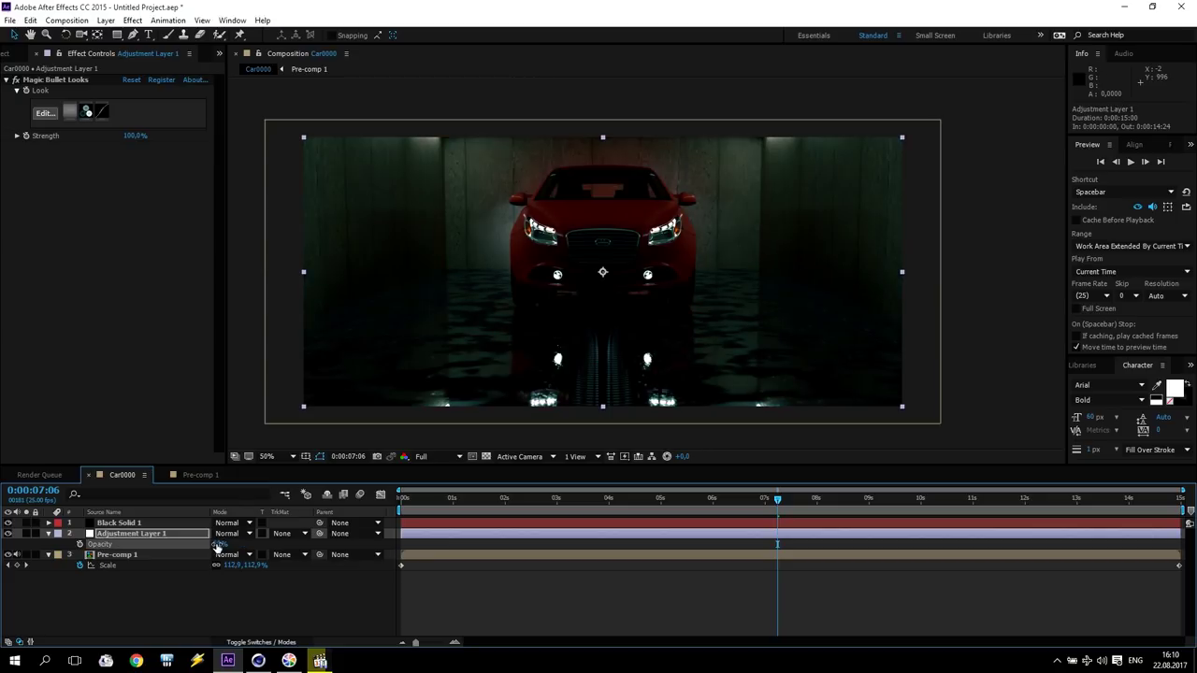
Step: Toggle the grade off and on to compare, then select Pre-comp 1
left_click(9, 534)
left_click(9, 534)
left_click(9, 534)
left_click(9, 534)
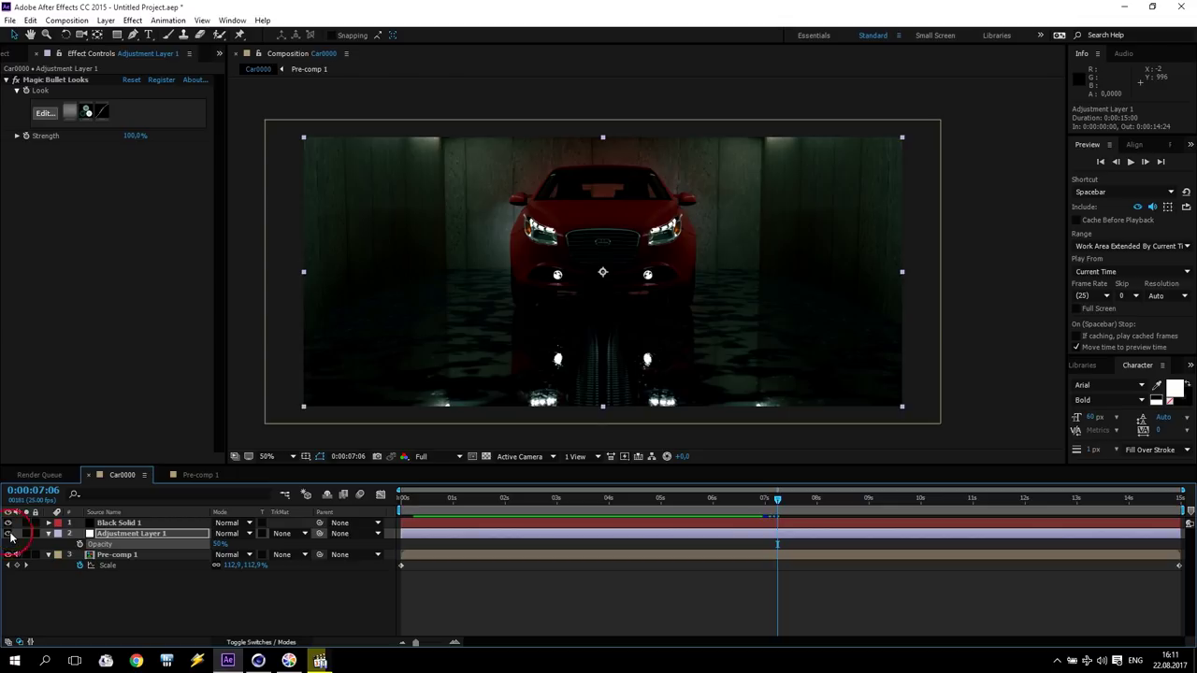
left_click(116, 468)
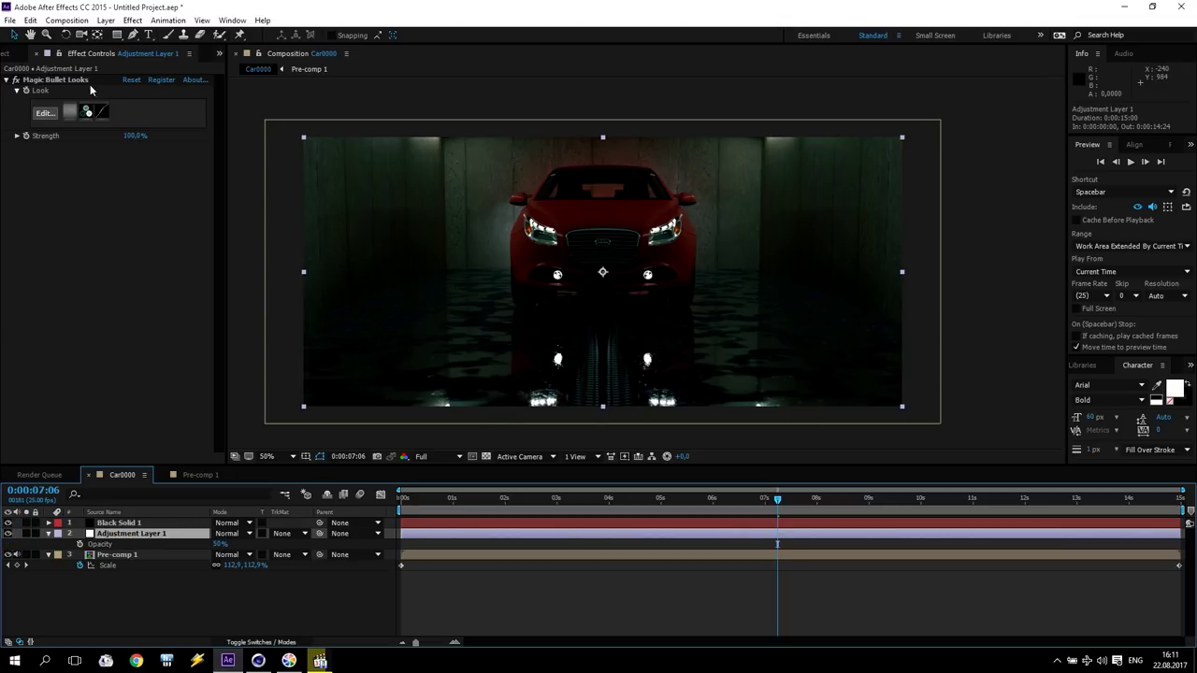
left_click(120, 554)
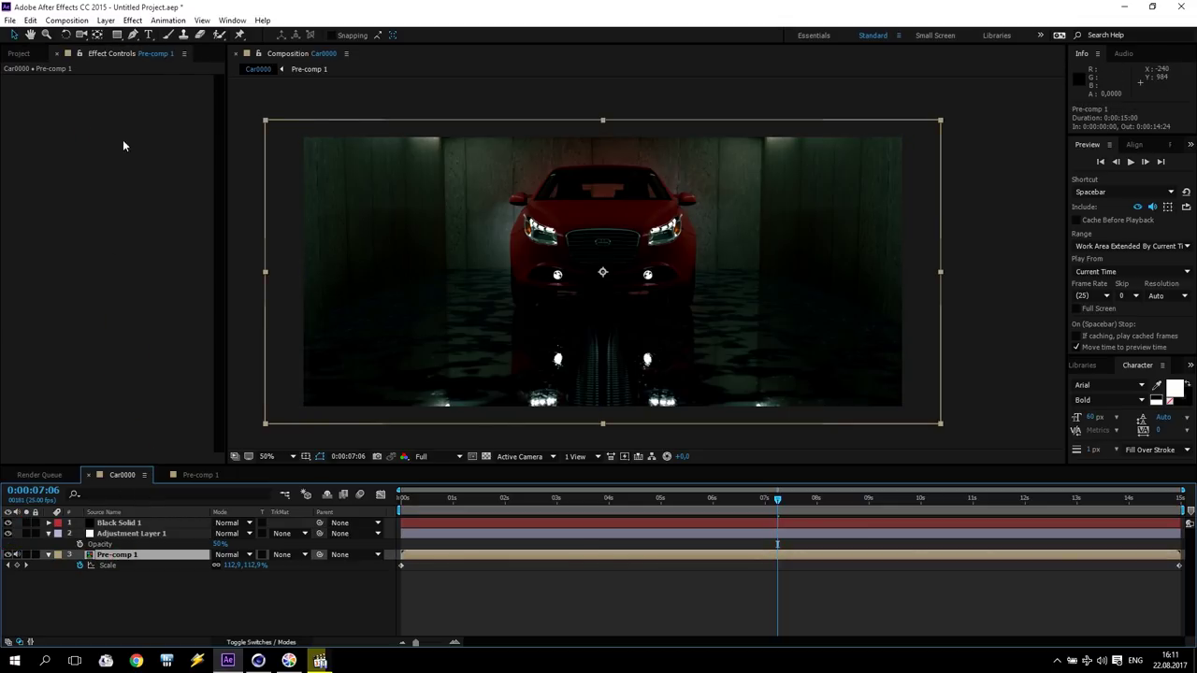
Step: Create a new solid layer named Optical
left_click(105, 19)
mouse_move(121, 35)
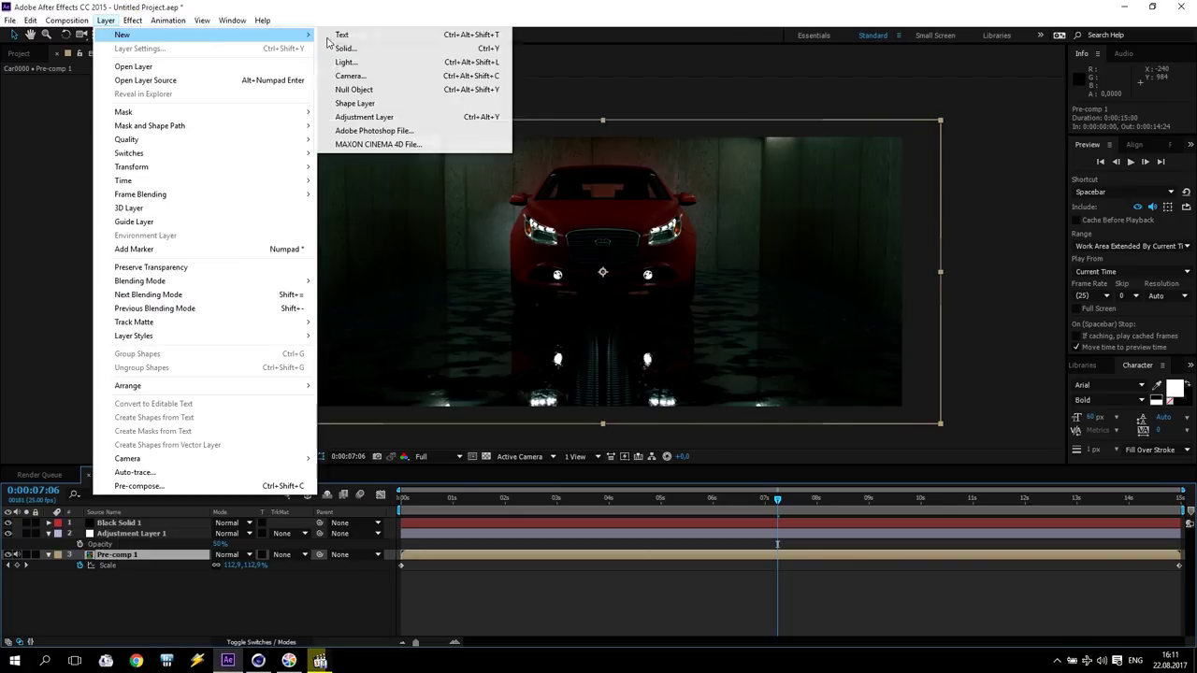
left_click(384, 50)
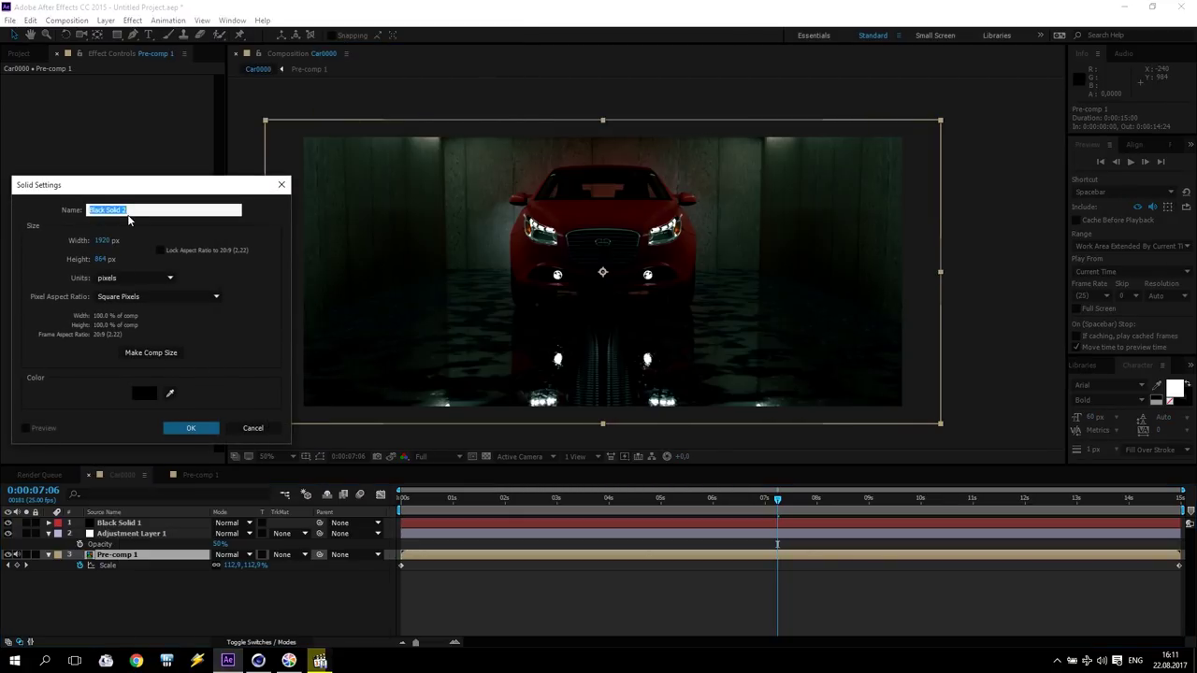
type("Optical")
left_click(193, 428)
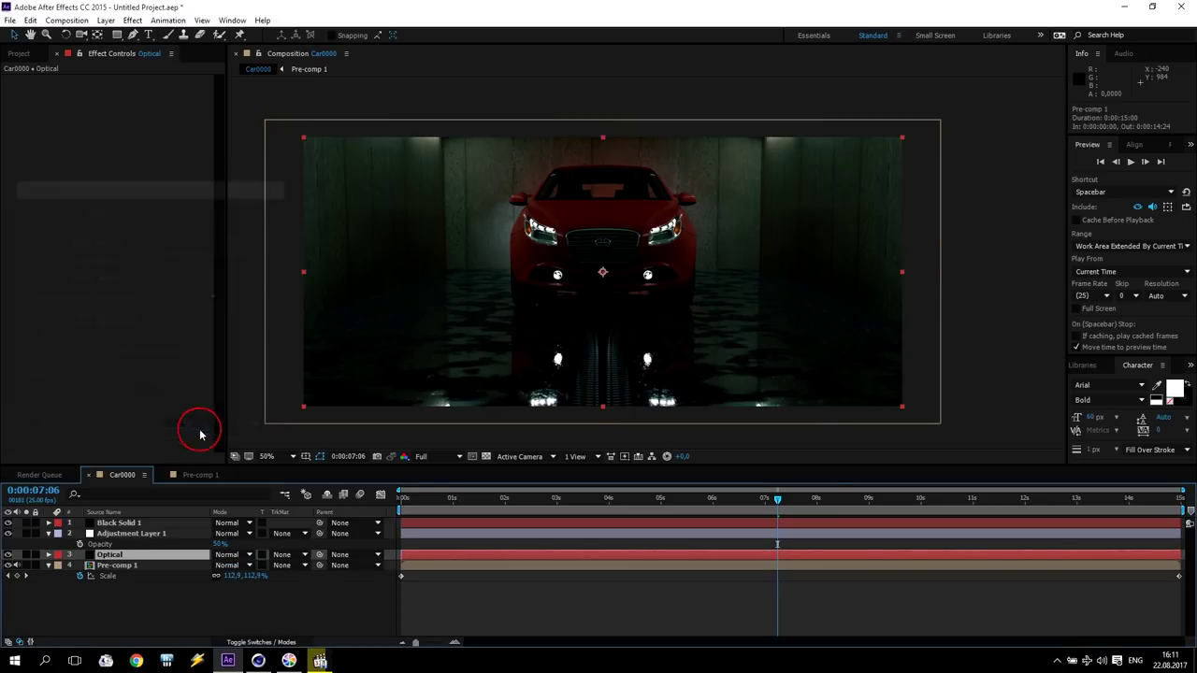
Step: Apply the Video Copilot Optical Flares effect to the Optical solid
left_click(131, 20)
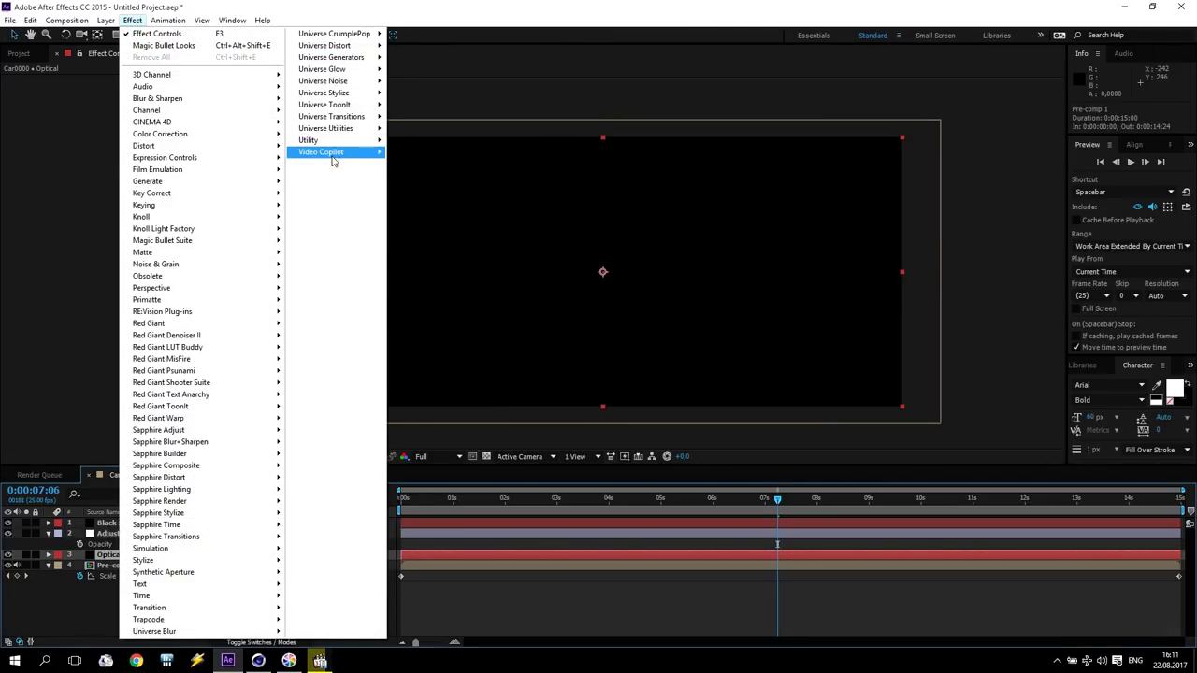
mouse_move(348, 153)
left_click(435, 182)
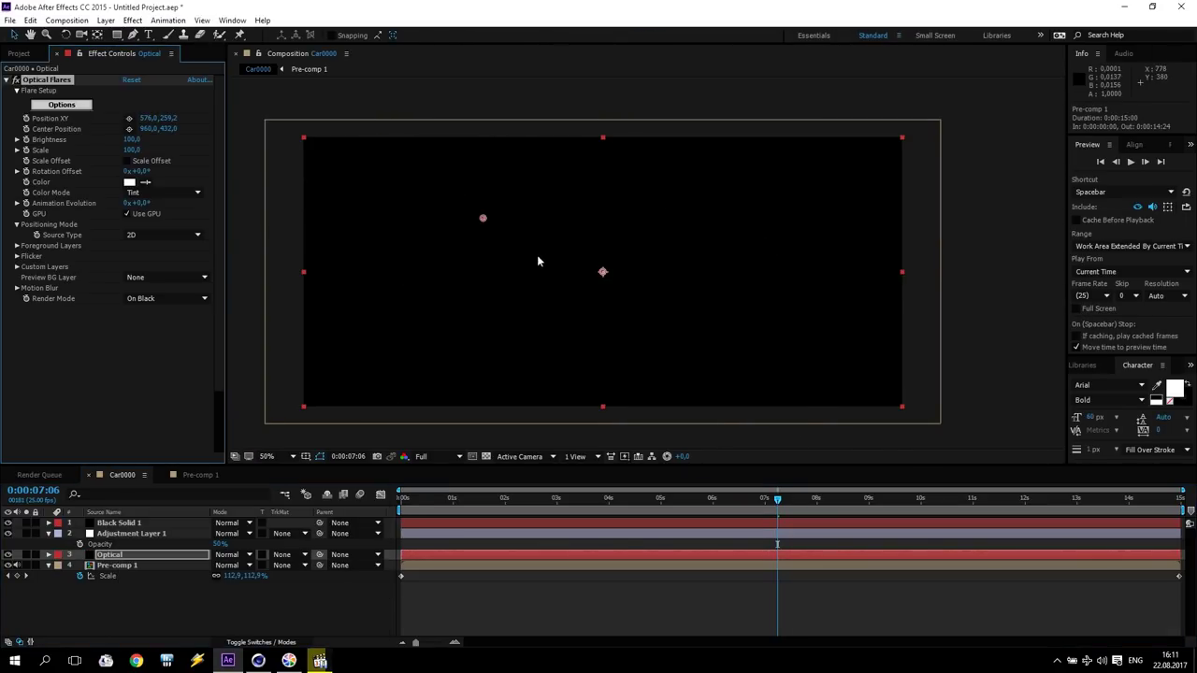
Step: Pick the blue Cool Flare preset from the Motion Graphics folder of the Optical Flares preset browser
left_click(74, 105)
left_click(862, 453)
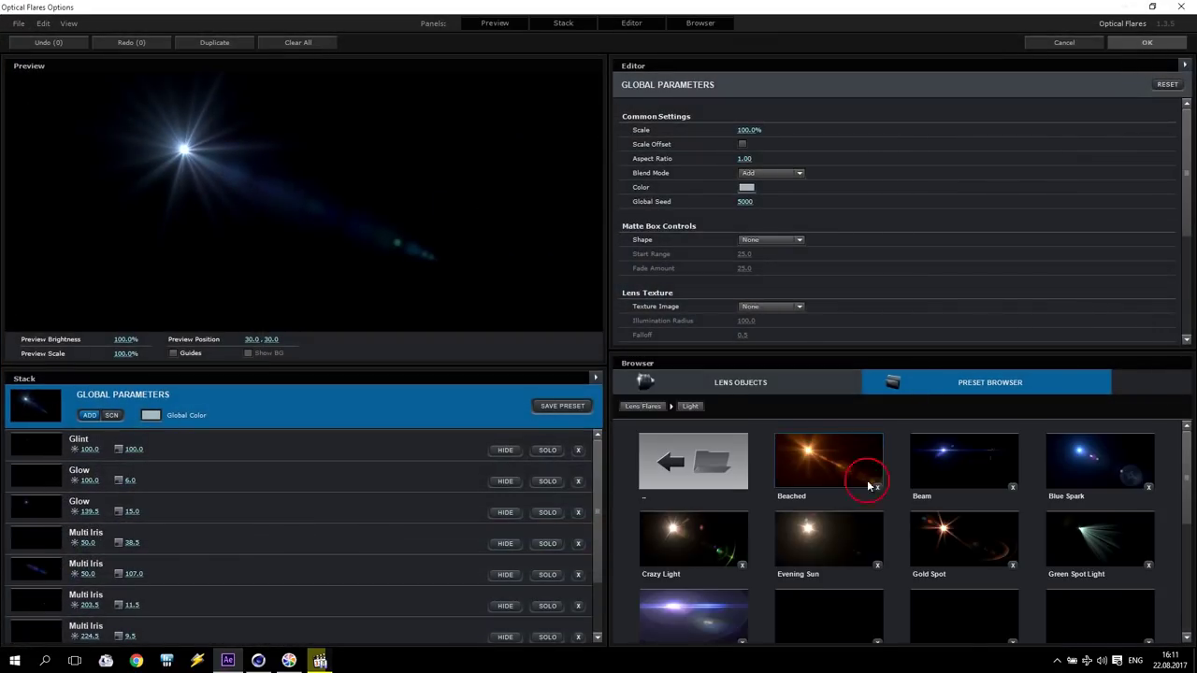
scroll(973, 533, "down", 5)
scroll(973, 530, "up", 5)
left_click(734, 477)
left_click(963, 461)
left_click(875, 538)
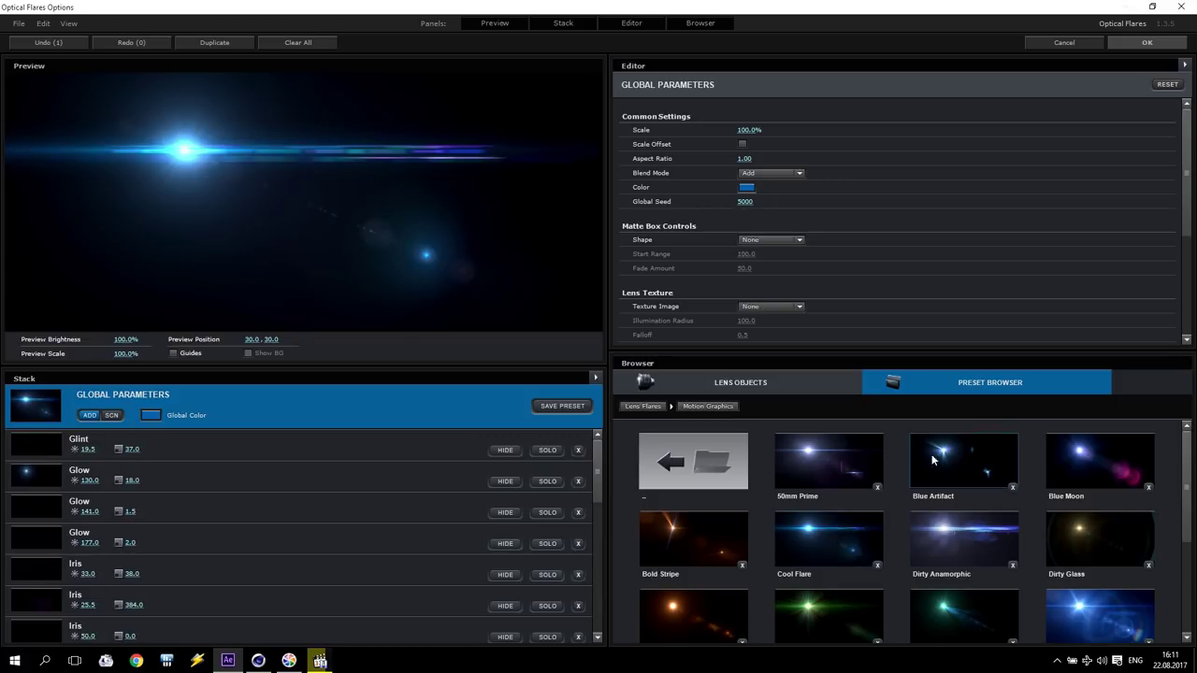
left_click(1132, 43)
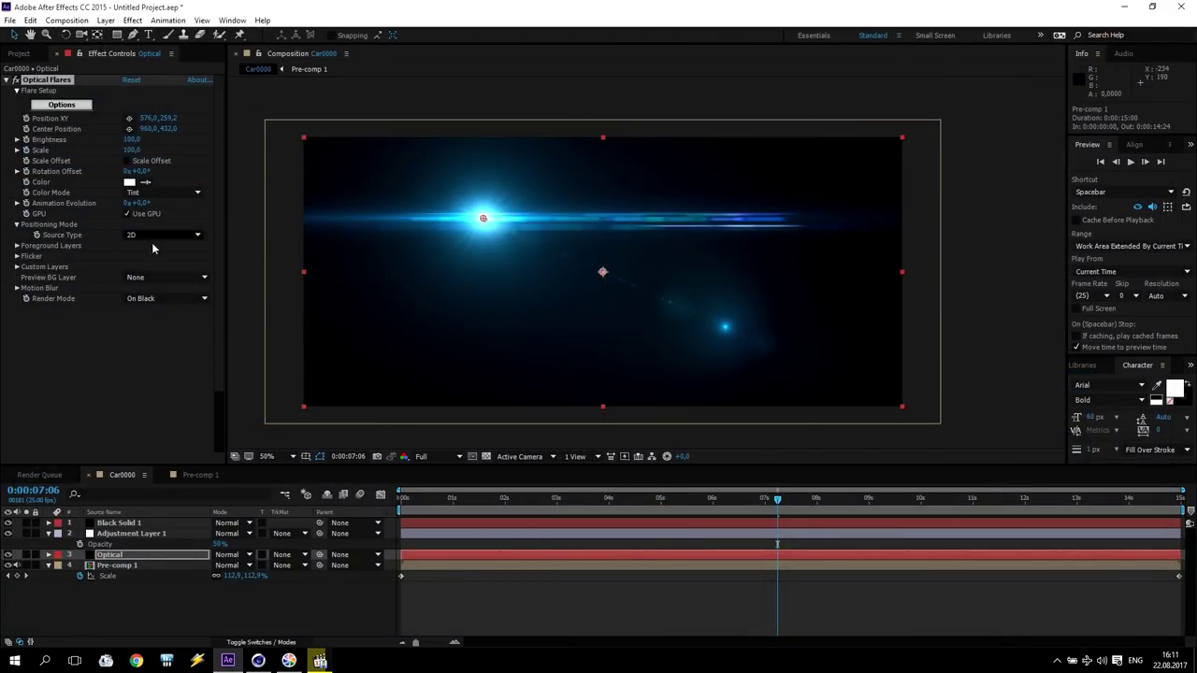
Step: Set the Optical layer to Screen blending and the flare's Render Mode to Over Original
left_click(233, 554)
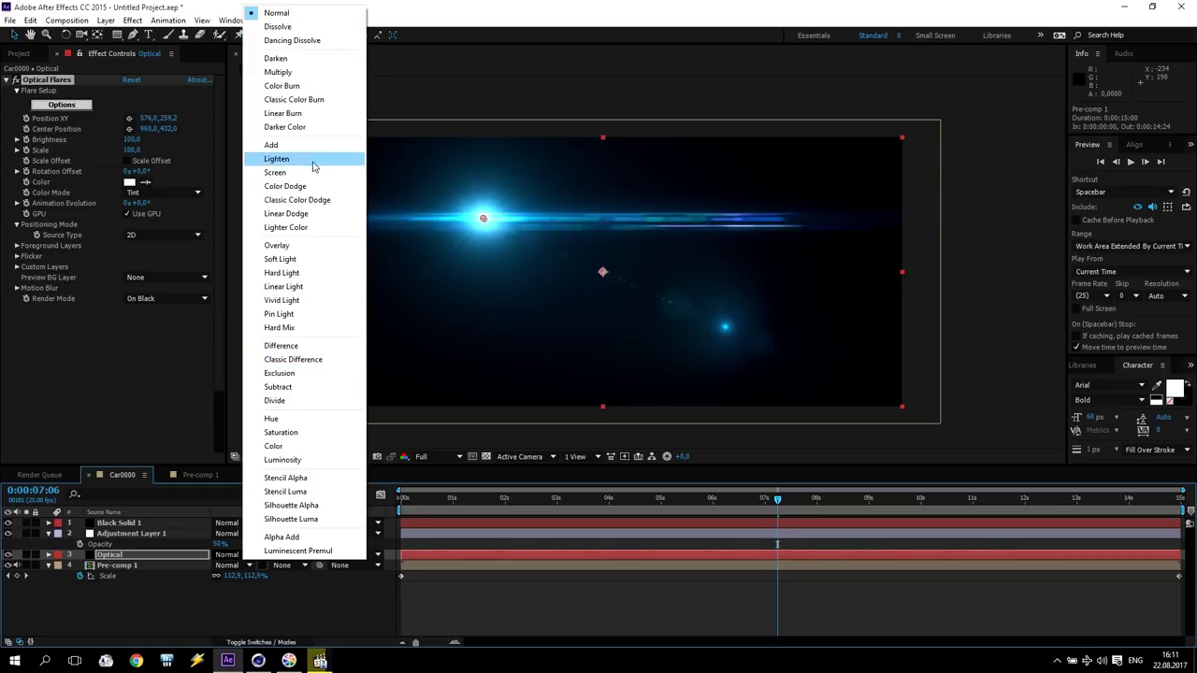
left_click(275, 172)
left_click(166, 298)
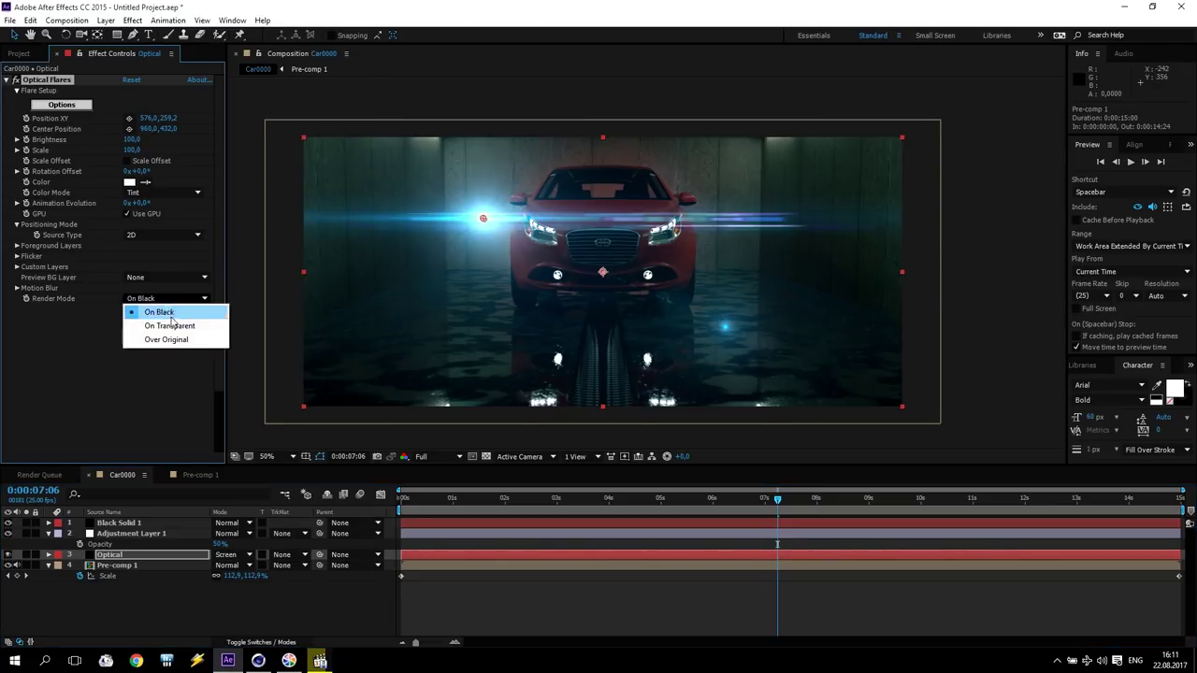
left_click(167, 340)
Step: Set flare brightness to 50 and position it on the car's left headlight
left_click(132, 139)
type("50")
key("Return")
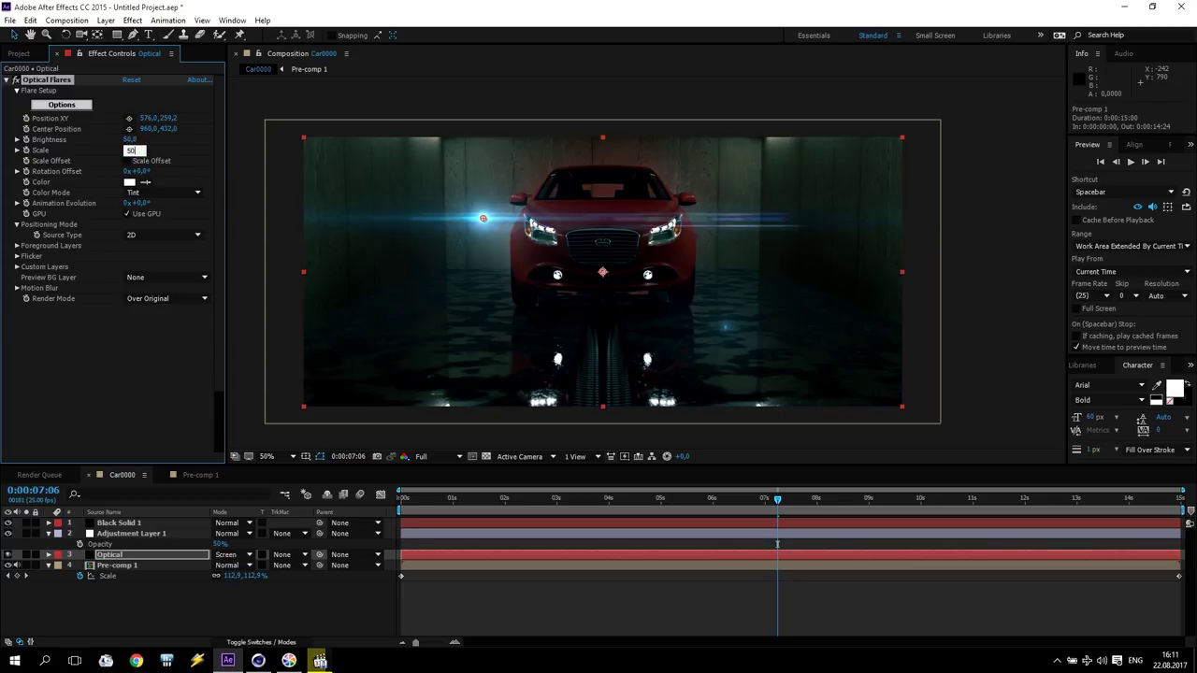
left_click_drag(497, 224, 540, 231)
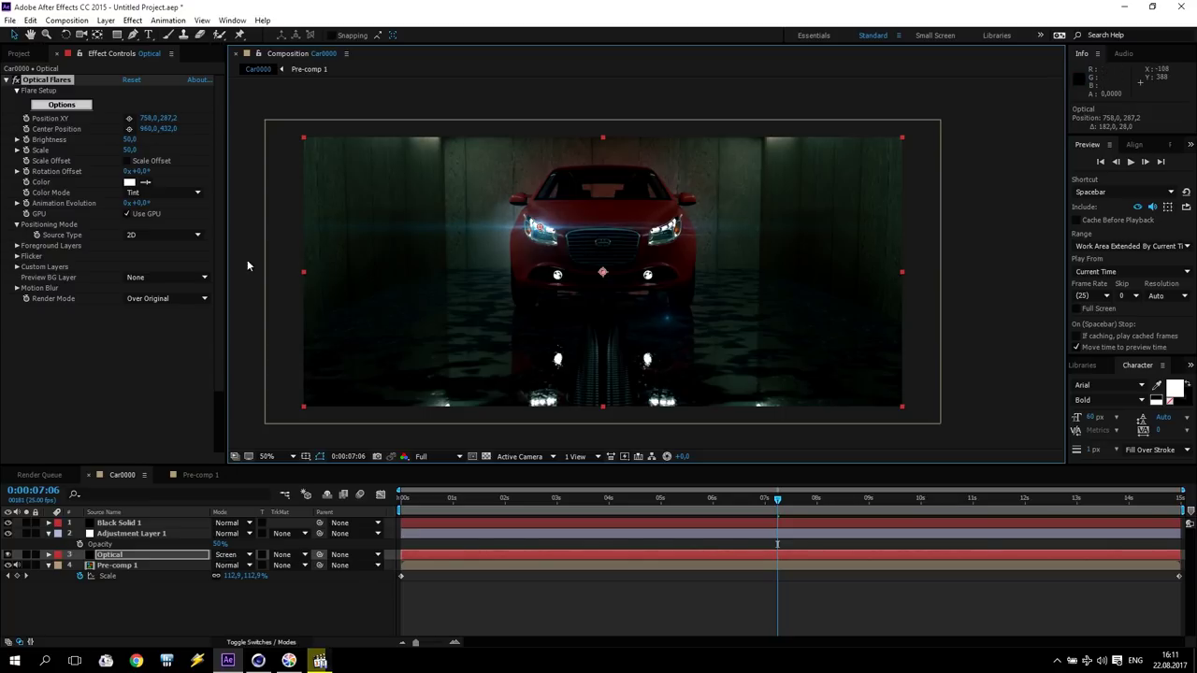
left_click(155, 321)
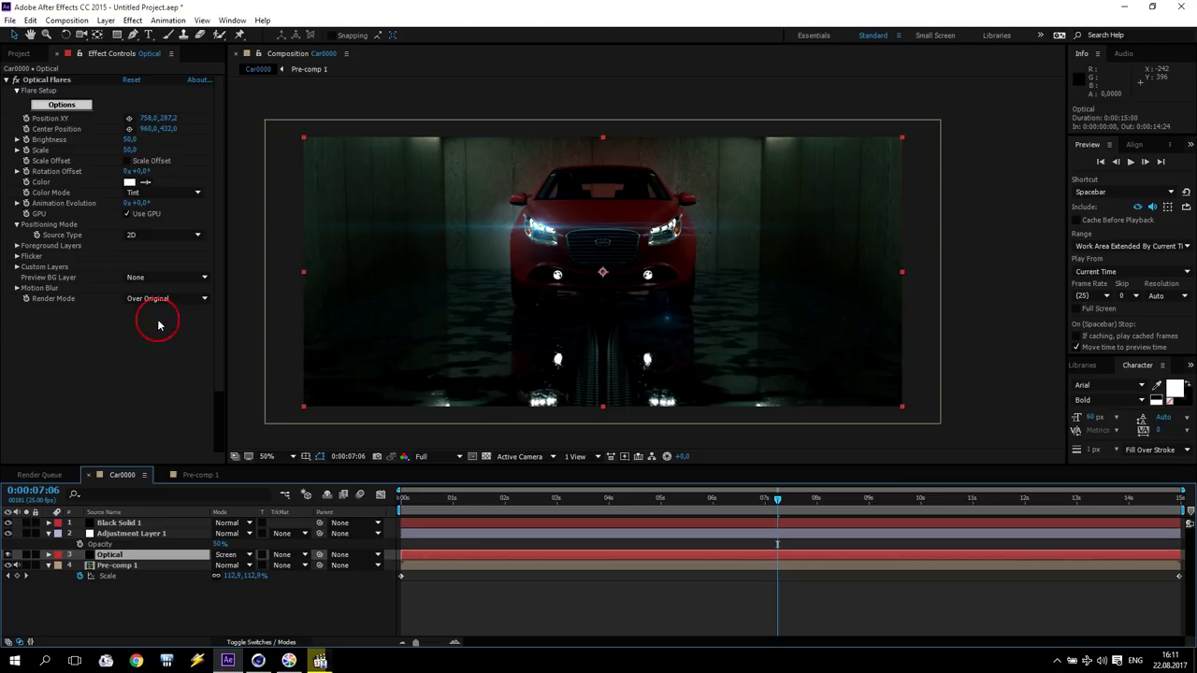
left_click(132, 20)
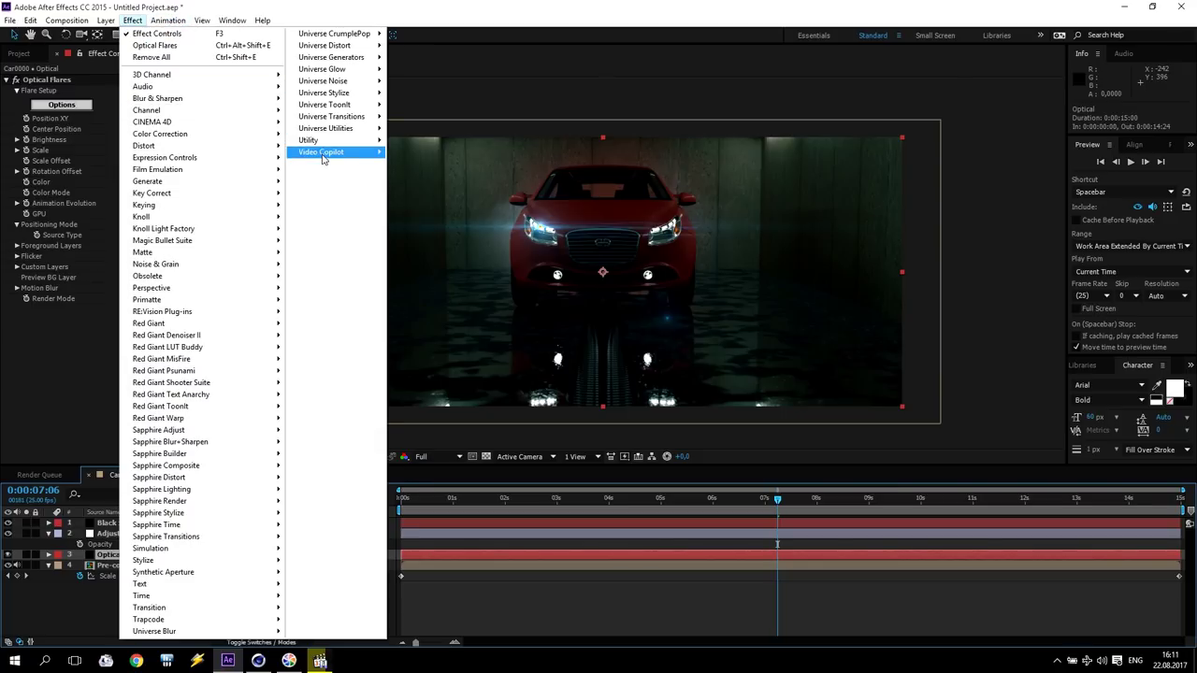
Step: Apply a second Optical Flares effect using a Motion Graphics preset
mouse_move(322, 152)
left_click(427, 181)
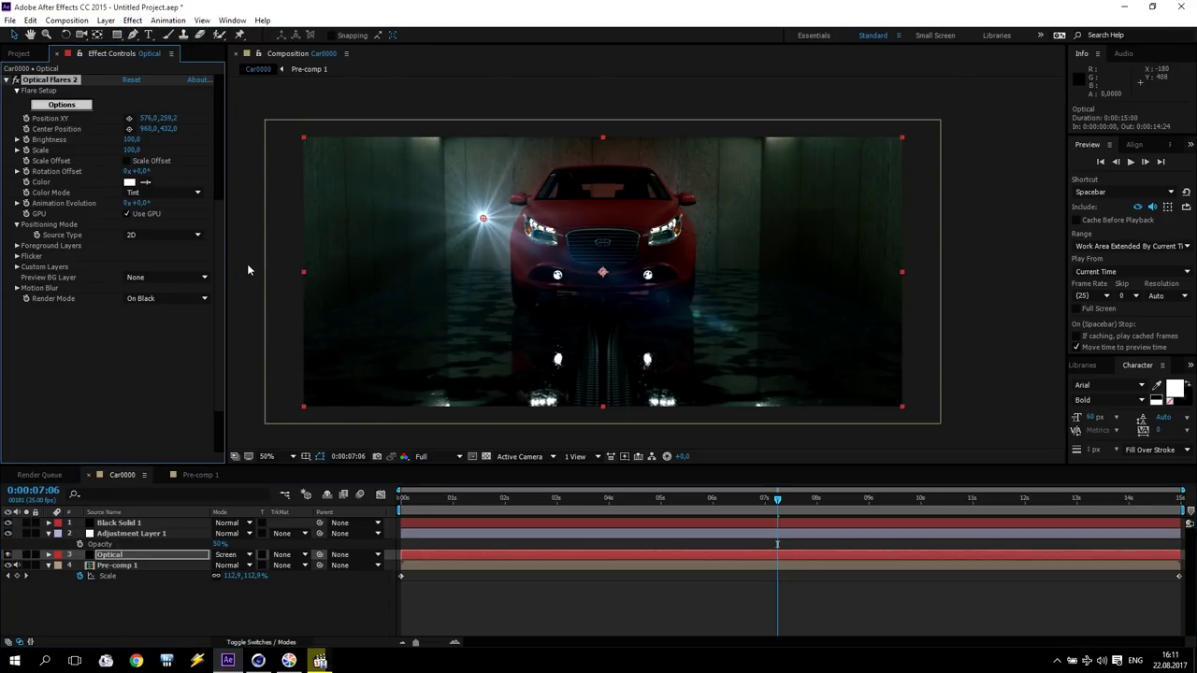
left_click(61, 105)
double_click(965, 460)
left_click(948, 391)
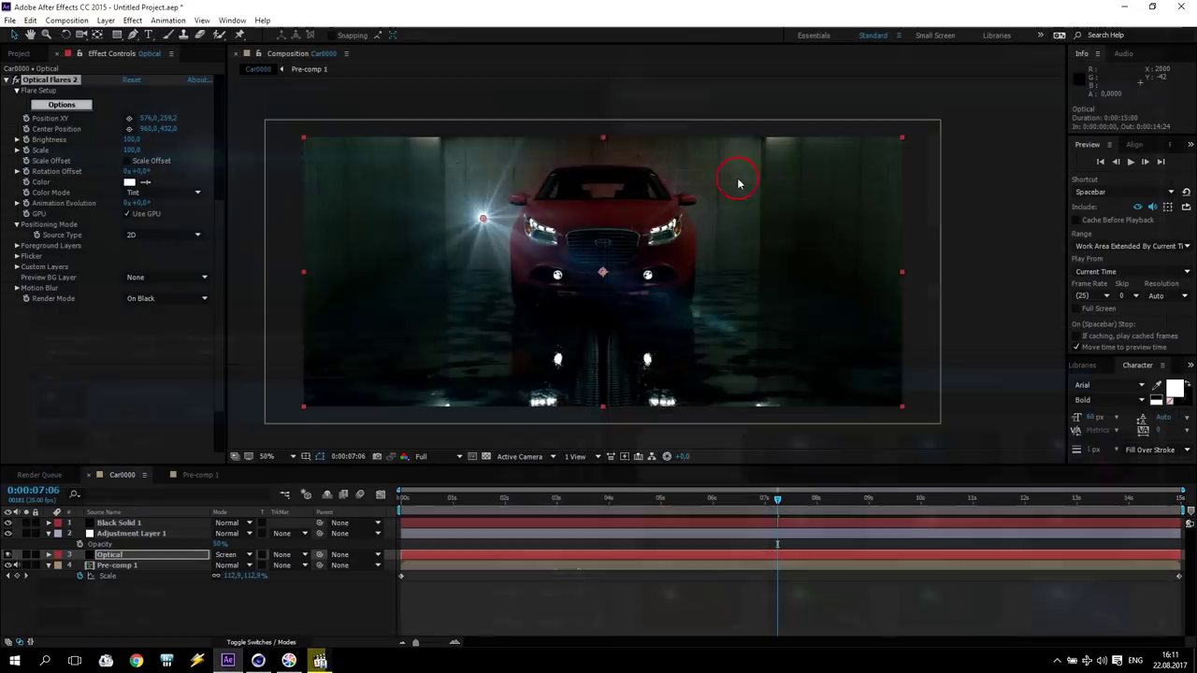
left_click(1147, 42)
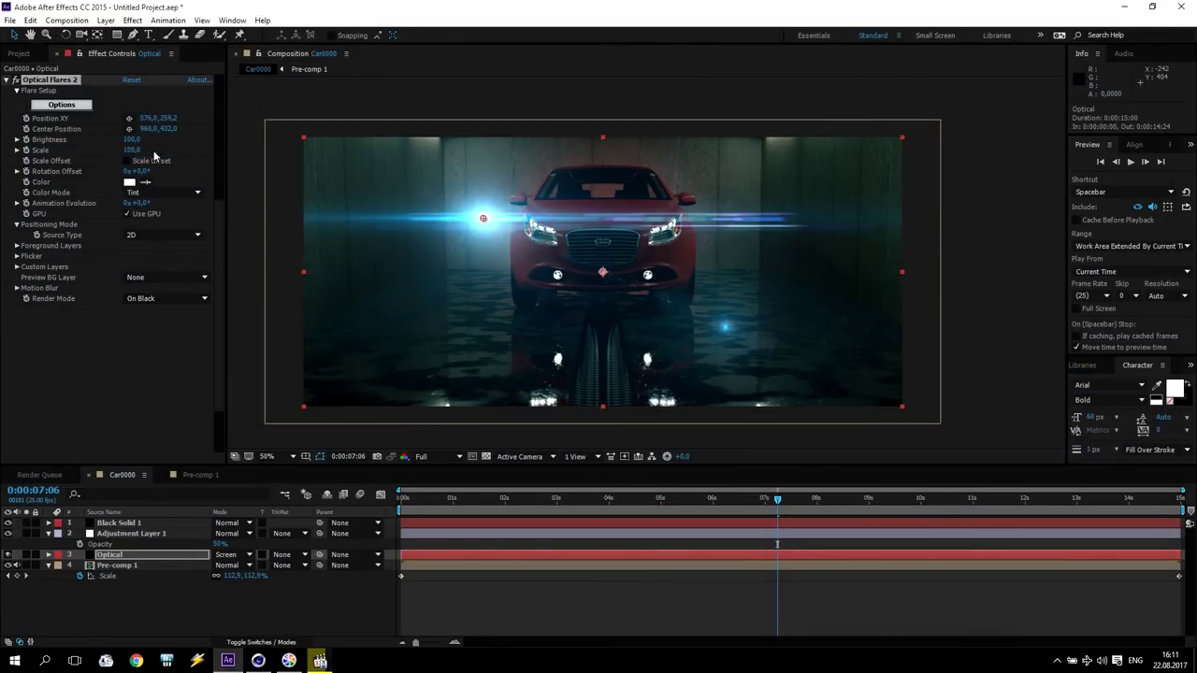
Step: Set the second flare to brightness and scale 25, Over Original, on the right front light
left_click(132, 138)
type("25")
key("Tab")
type("25")
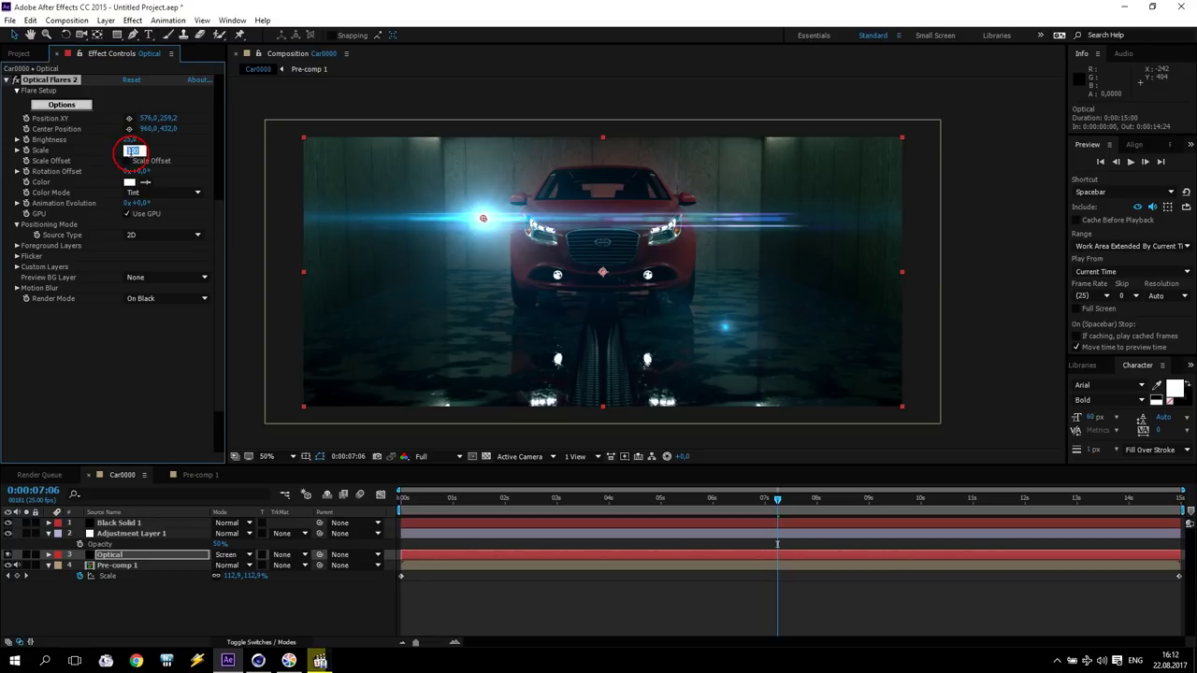
left_click(179, 303)
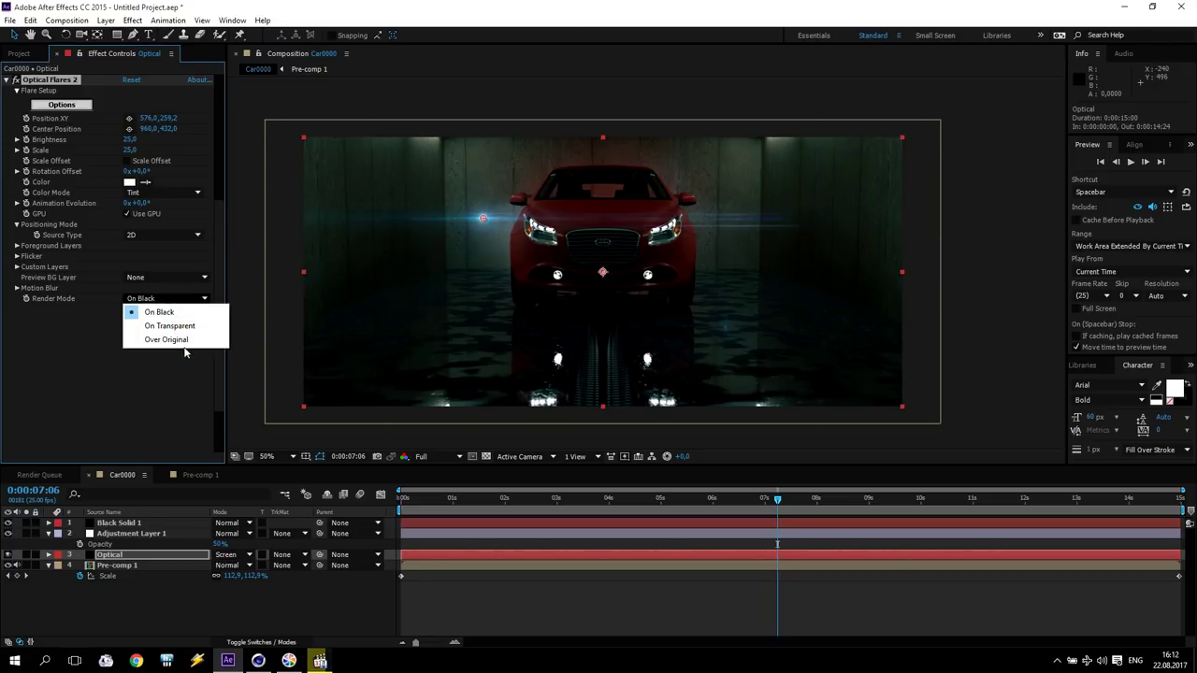
left_click(178, 341)
left_click_drag(476, 225, 651, 278)
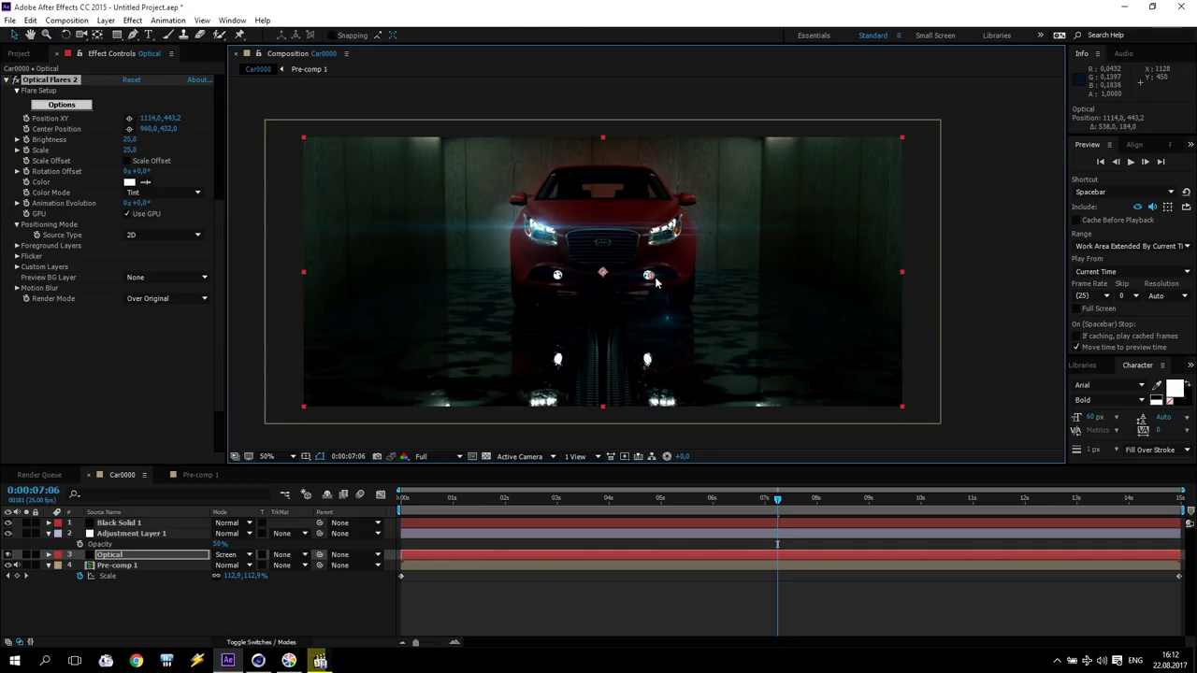
left_click_drag(777, 503, 554, 511)
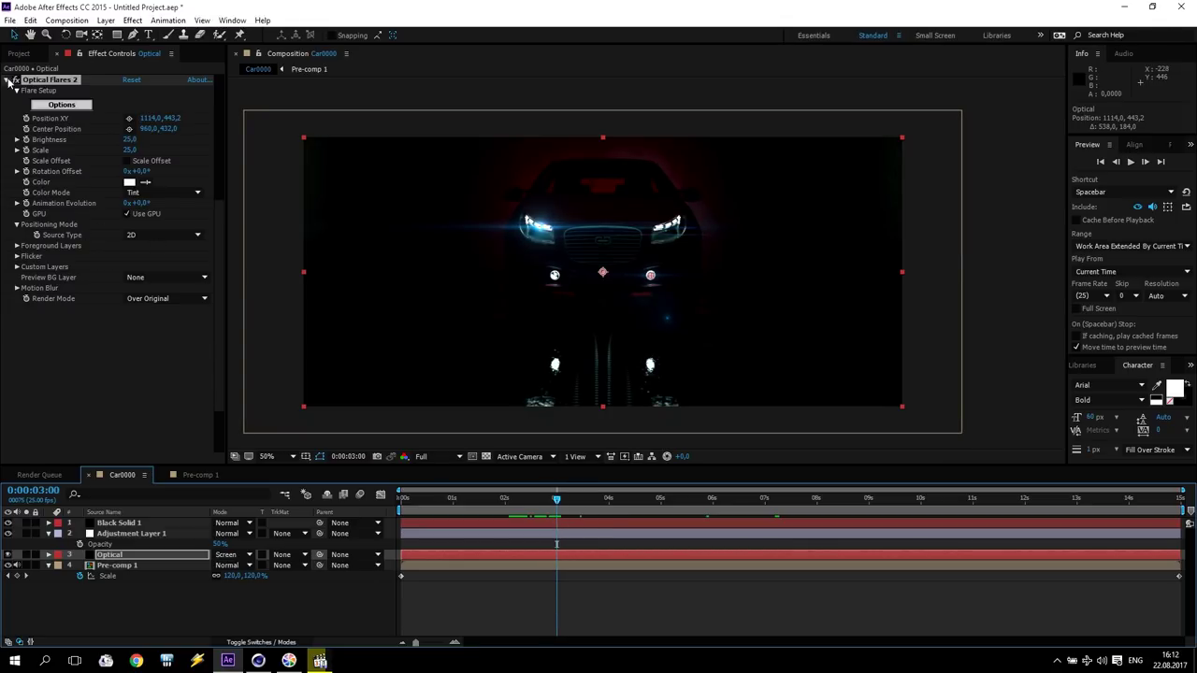
Step: Set both flares' Brightness to 0 at 0:00:02:20
scroll(98, 152, "up", 5)
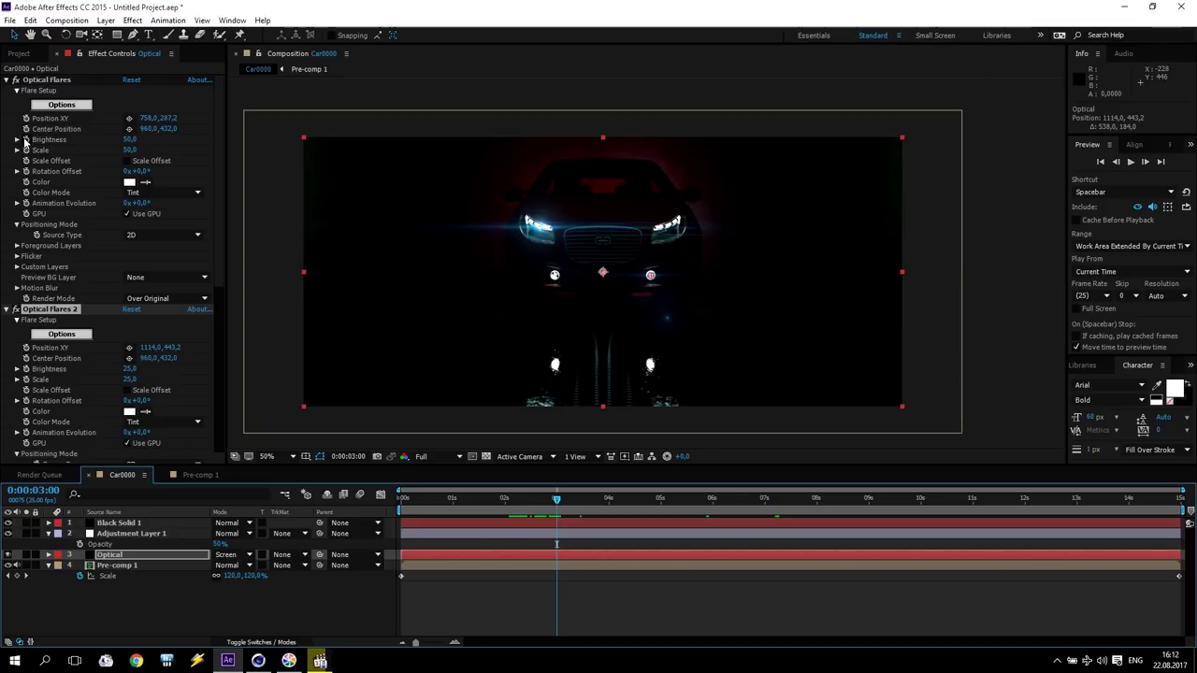
left_click(25, 142)
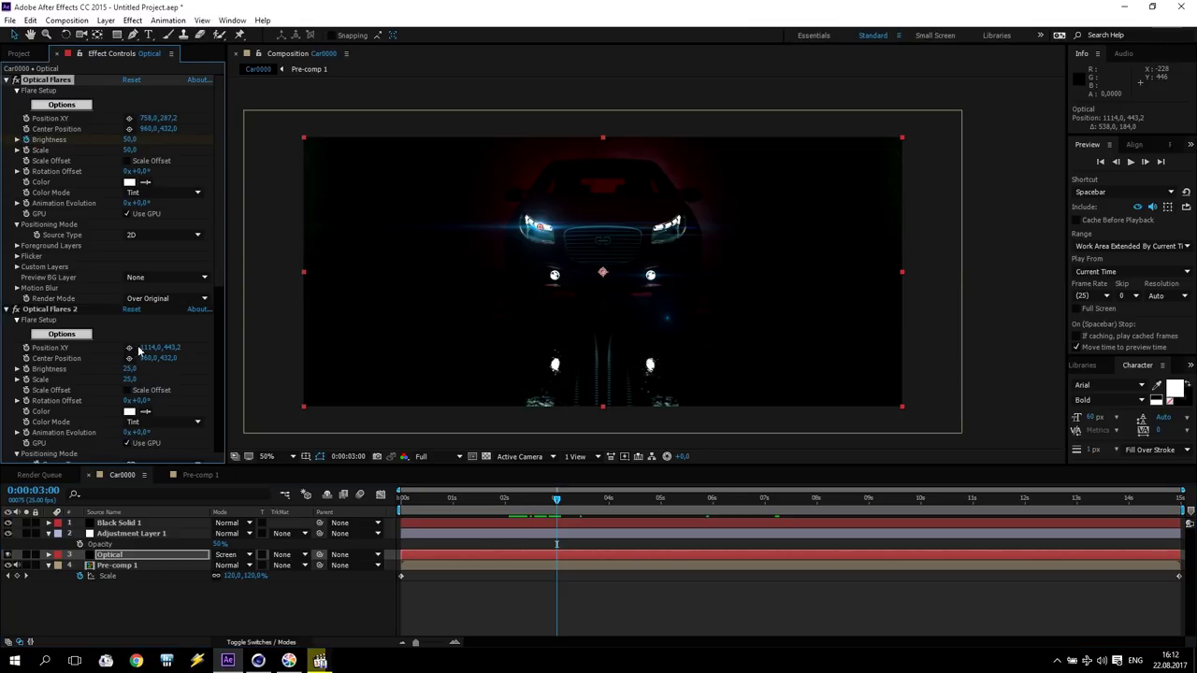
left_click(29, 371)
left_click_drag(558, 502, 546, 503)
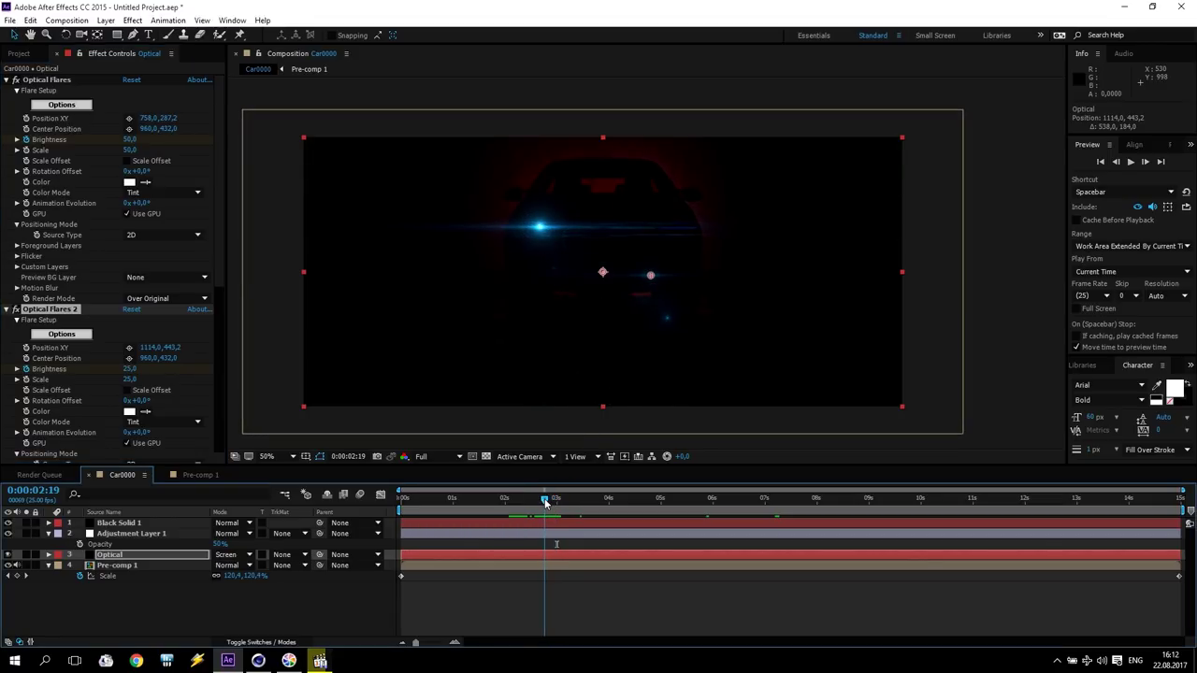
left_click_drag(546, 502, 549, 503)
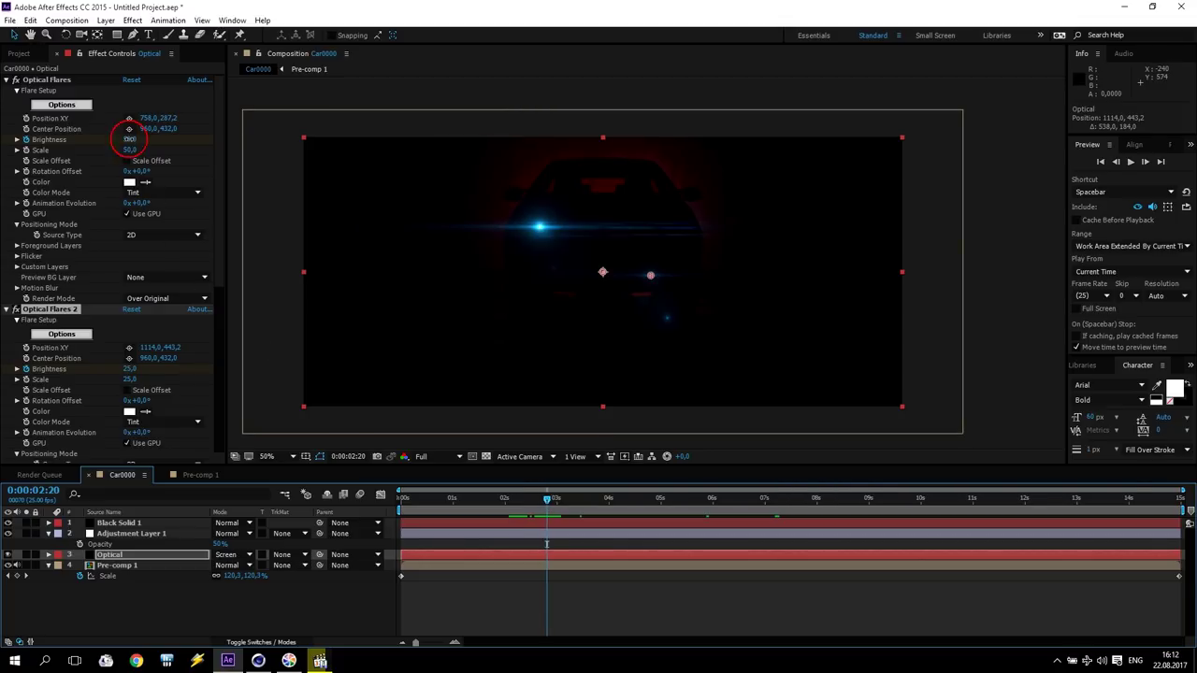
left_click_drag(129, 139, 94, 139)
left_click_drag(122, 372, 107, 372)
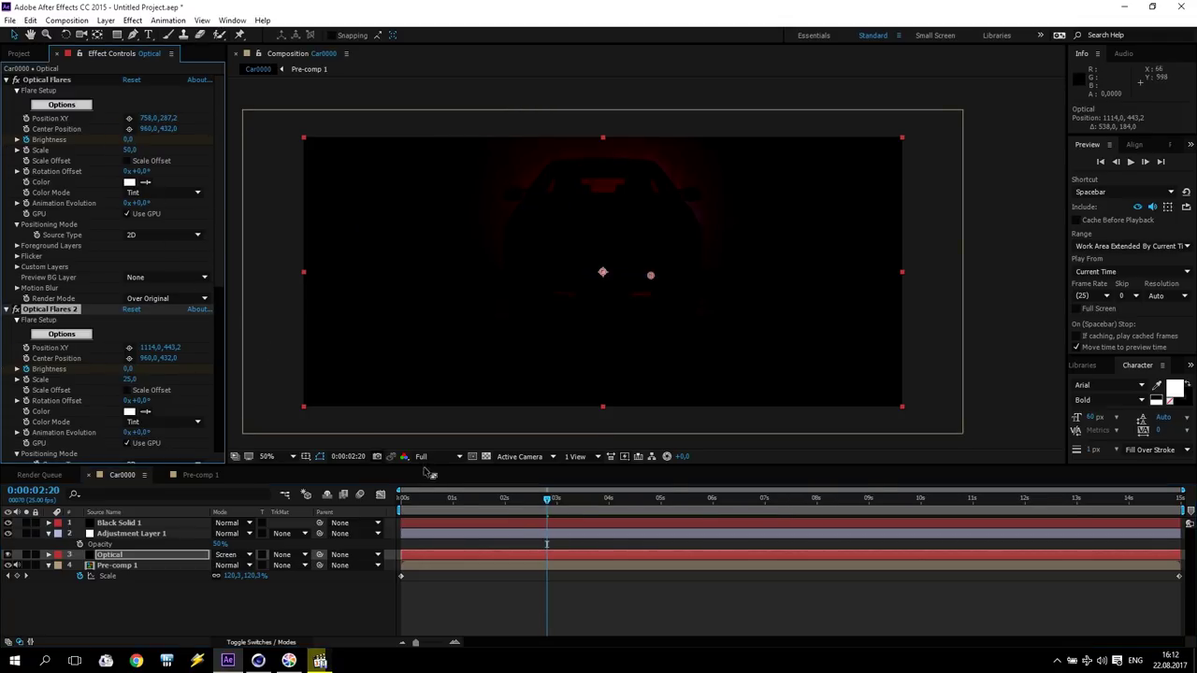
left_click(551, 500)
mouse_move(552, 502)
left_mouse_down()
mouse_move(589, 502)
mouse_move(545, 502)
mouse_move(549, 515)
mouse_move(609, 510)
mouse_move(549, 520)
left_mouse_up()
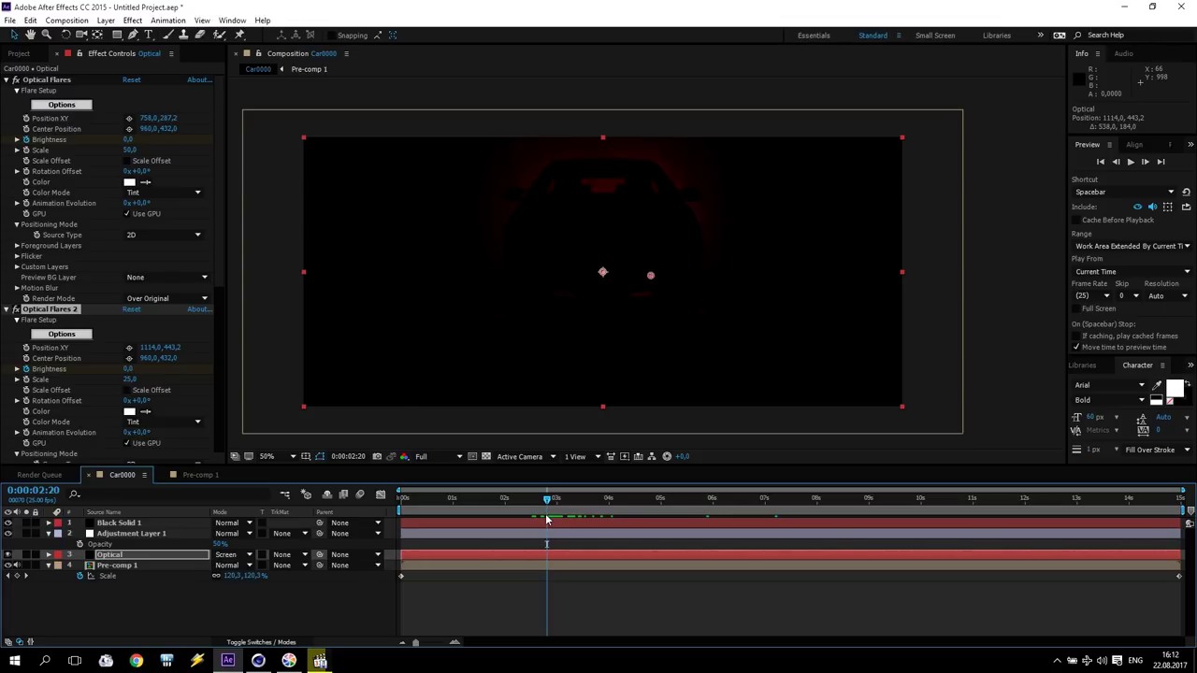
Step: Enable Position XY keyframes on both flares, then go to the last frame
left_click(25, 119)
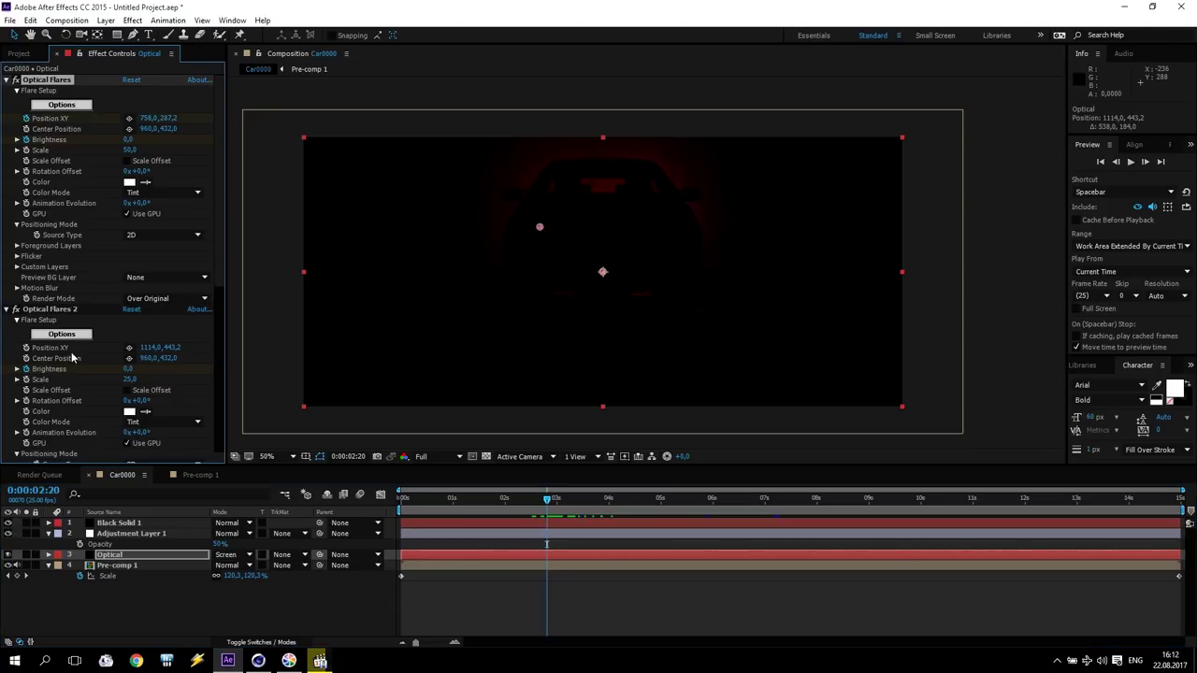
left_click(25, 349)
left_click_drag(549, 505, 1098, 510)
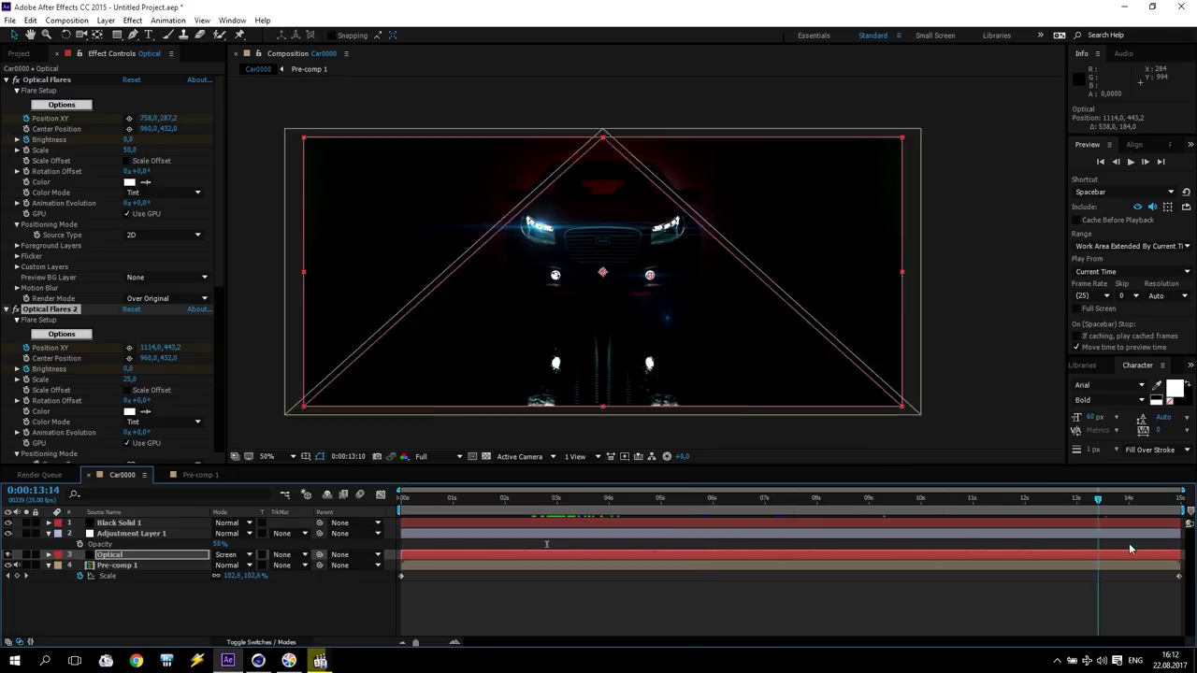
left_click_drag(1130, 549, 1188, 549)
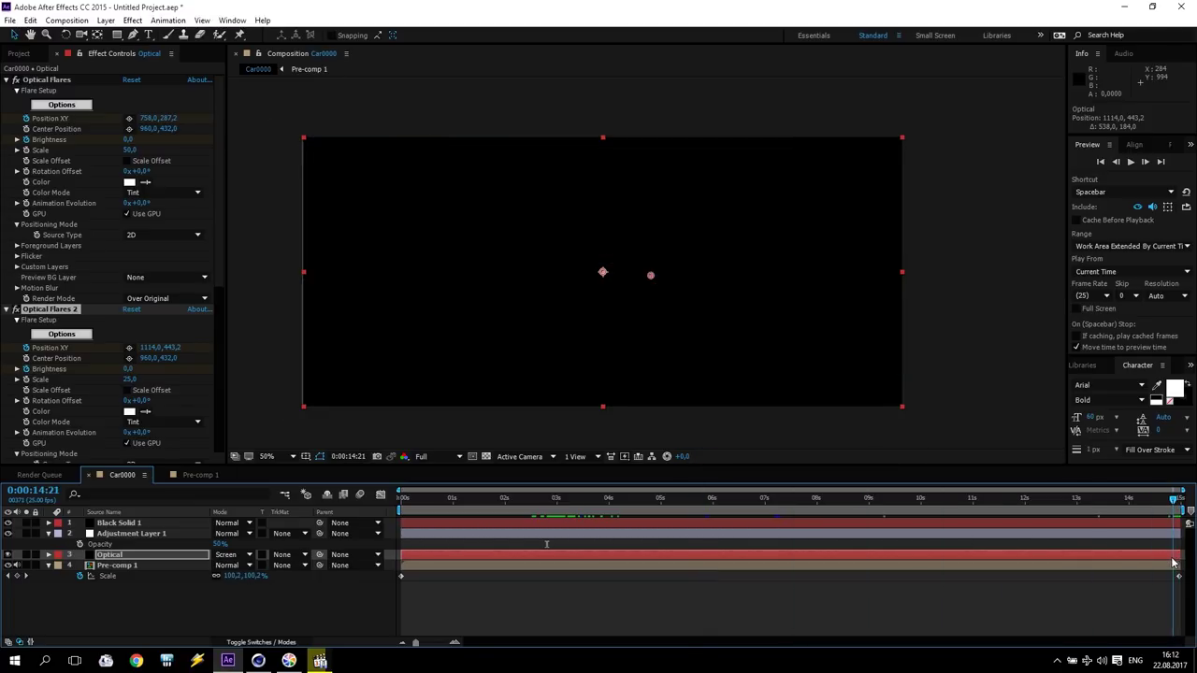
Step: Hide Black Solid 1, set the two flares on the left and right headlights, then scrub back near 11 seconds
left_click(8, 523)
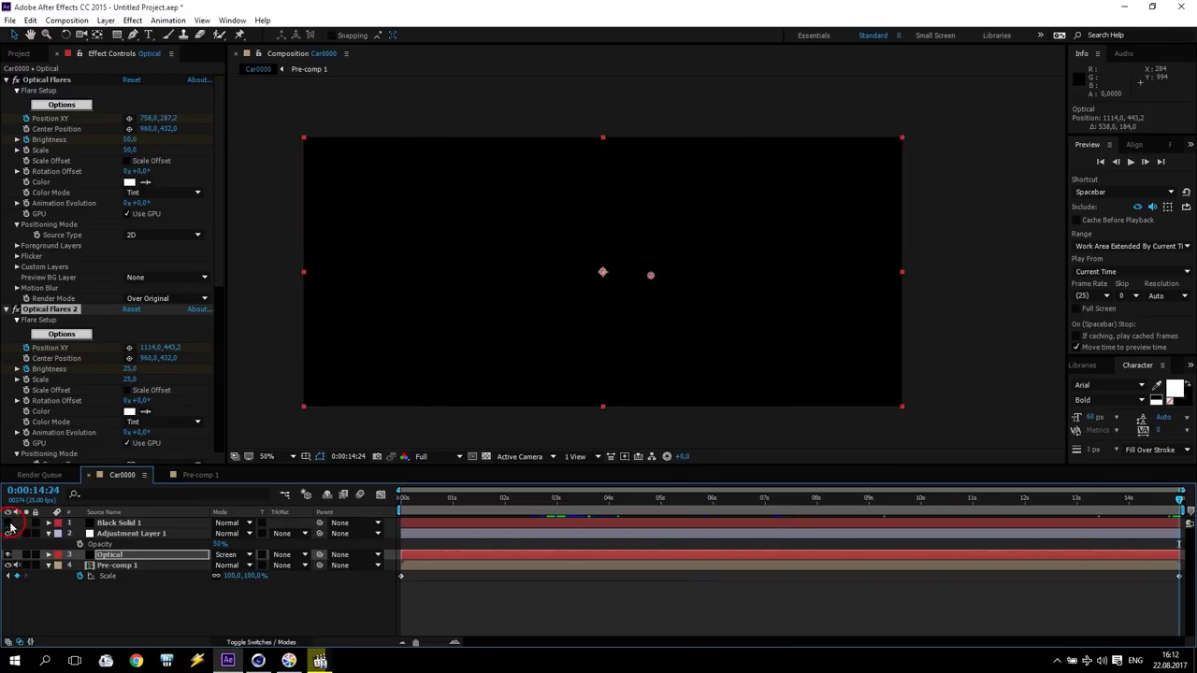
left_click(129, 119)
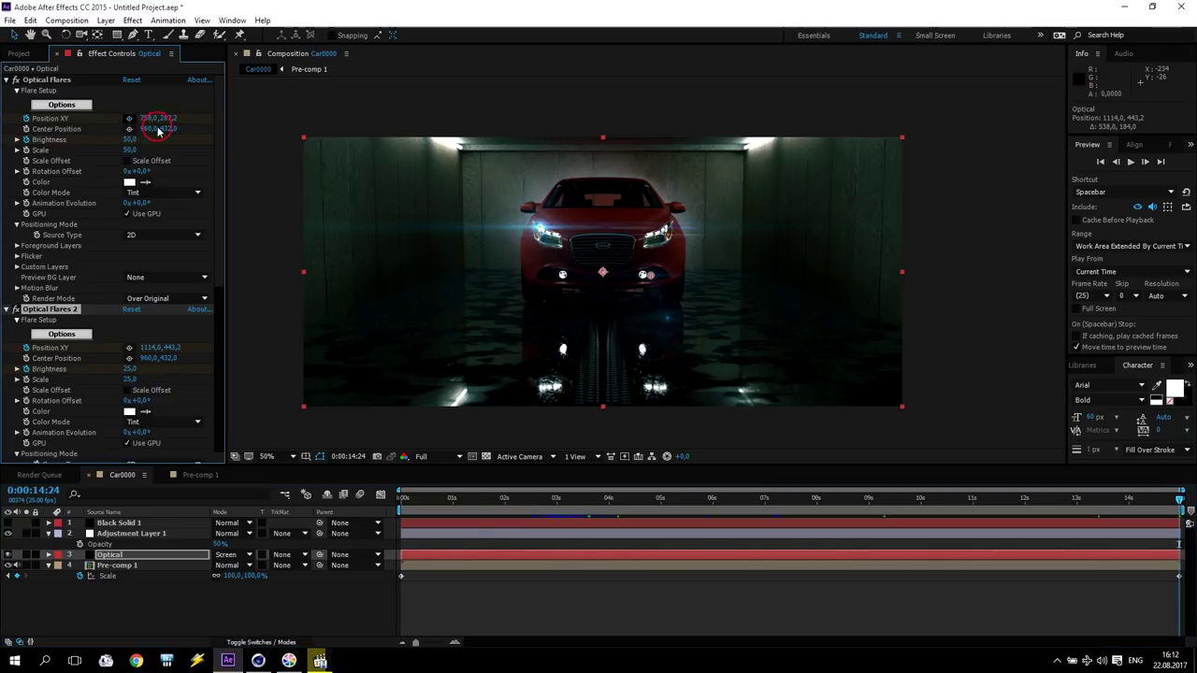
left_click(545, 232)
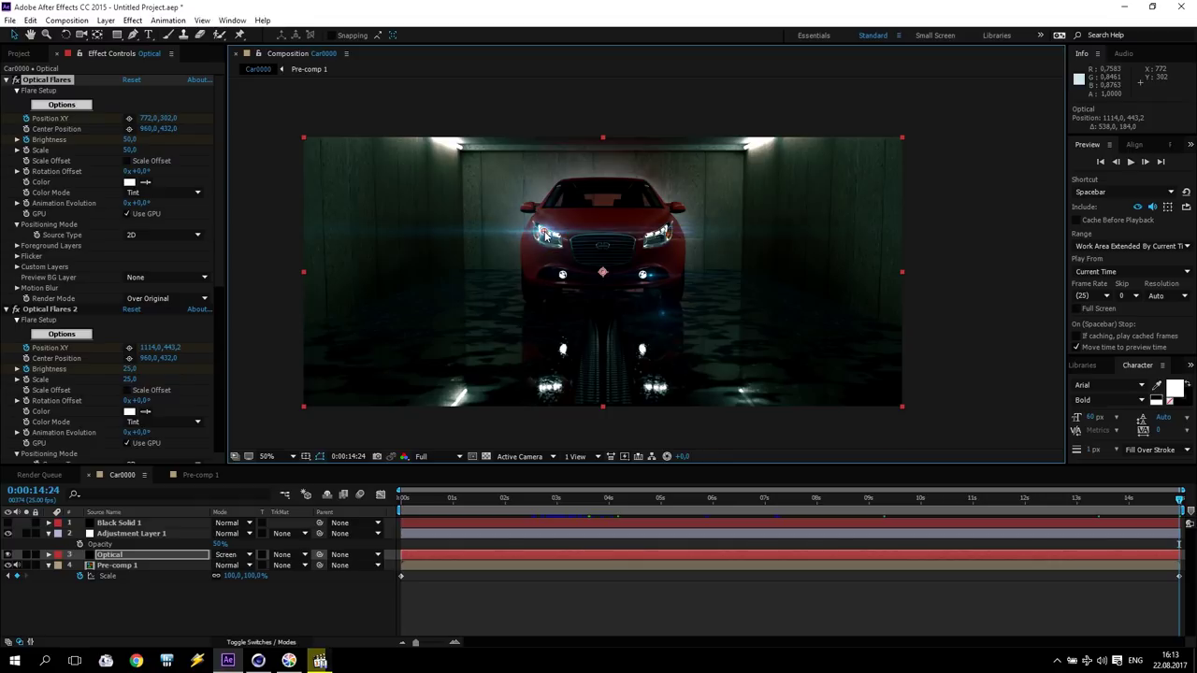
left_click(129, 347)
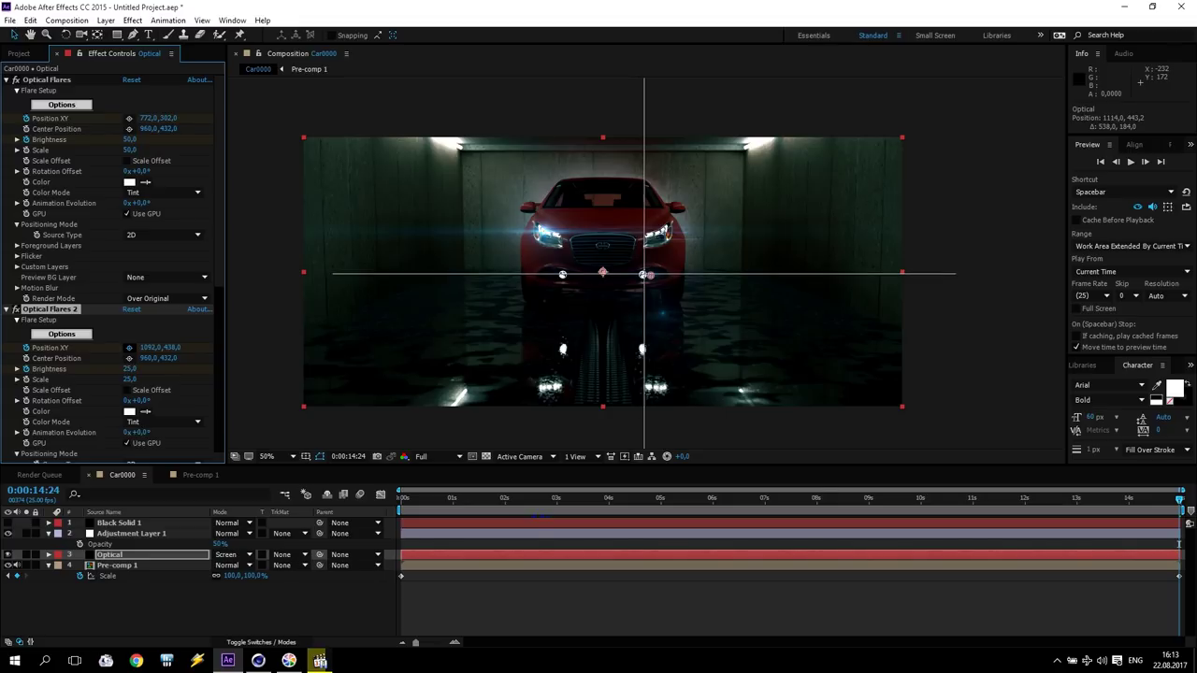
left_click(646, 274)
scroll(645, 253, "up", 2)
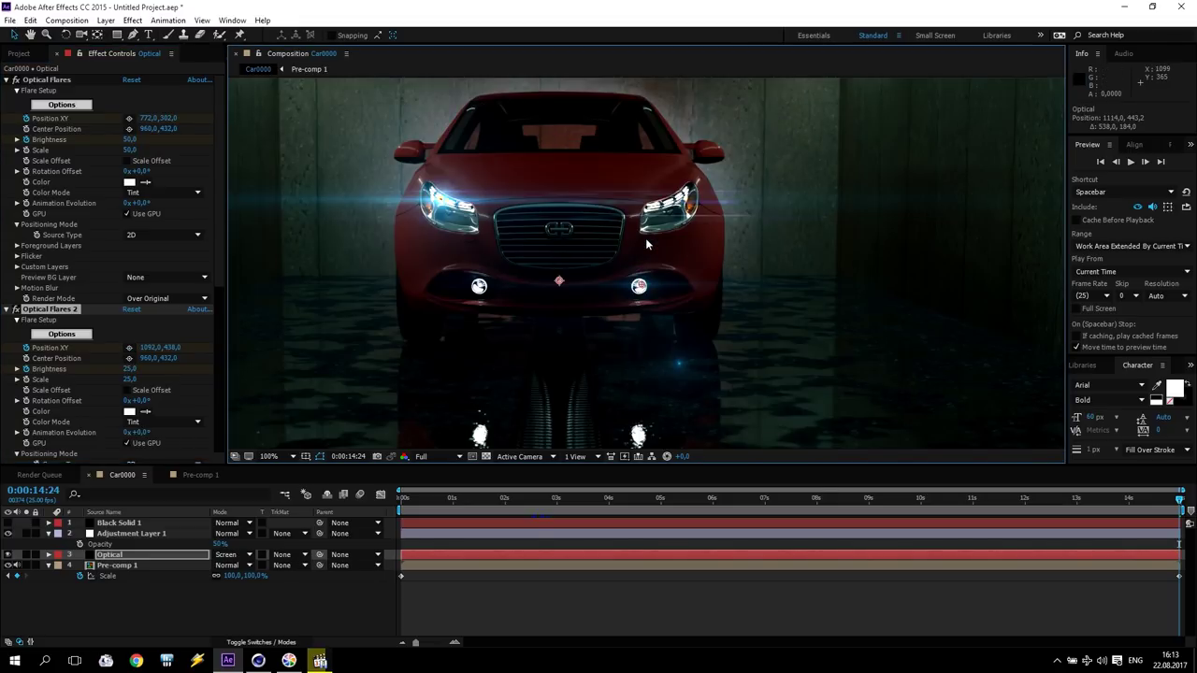
mouse_move(1180, 500)
left_mouse_down()
mouse_move(1168, 488)
mouse_move(978, 526)
mouse_move(635, 533)
left_mouse_up()
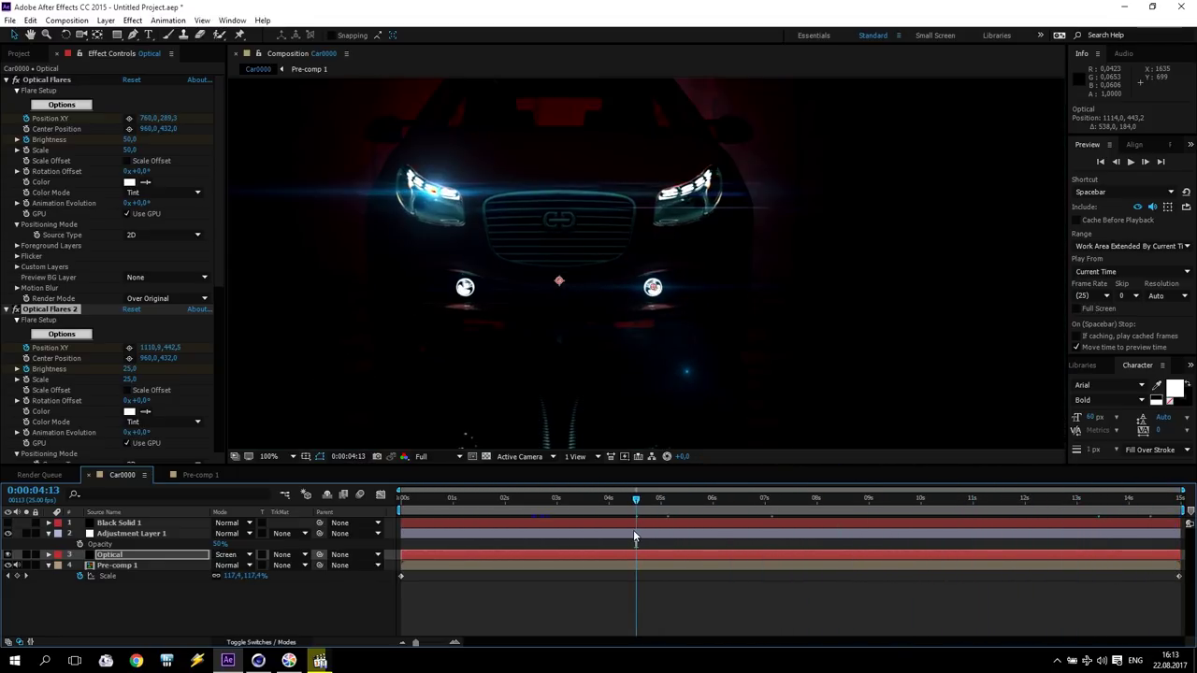
Step: Switch the Optical flare layer's blend mode to Add and preview the animation to 10 seconds
left_click(226, 554)
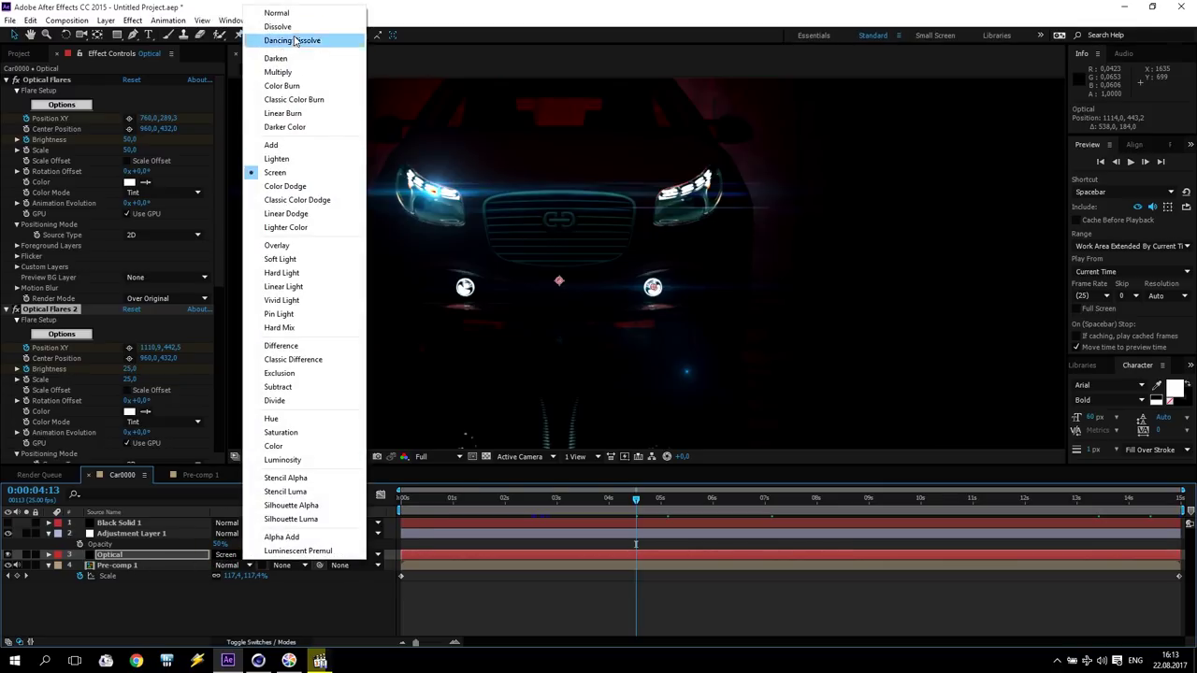
left_click(279, 13)
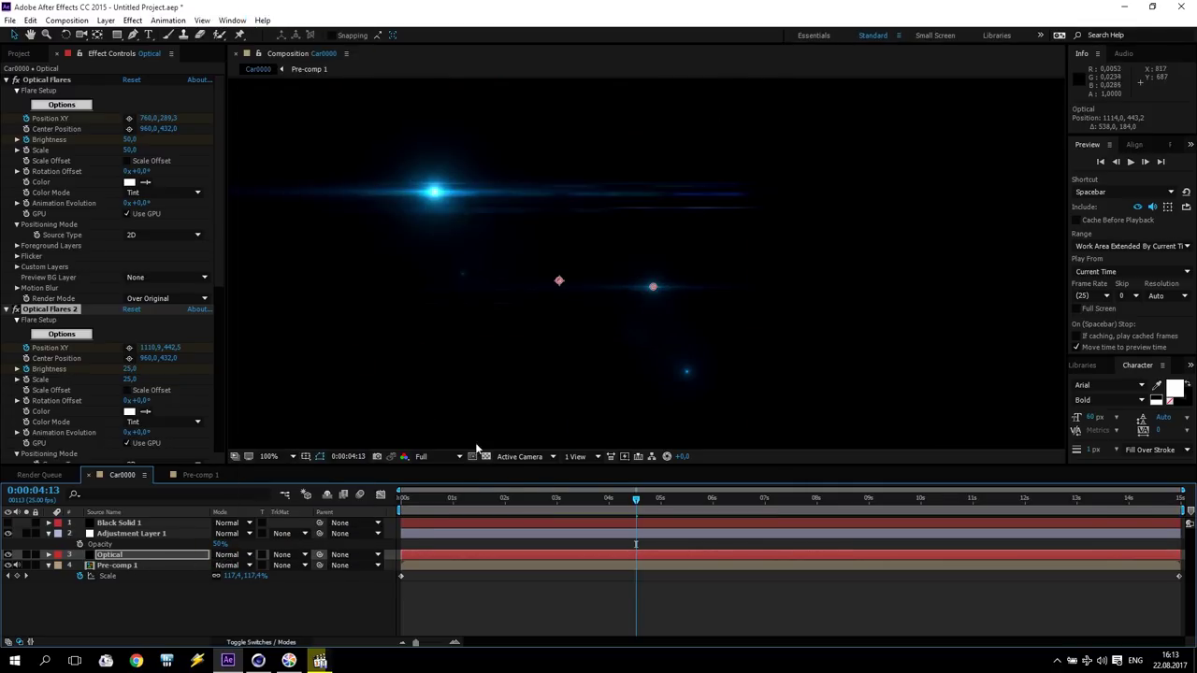
left_click(240, 557)
left_click(277, 147)
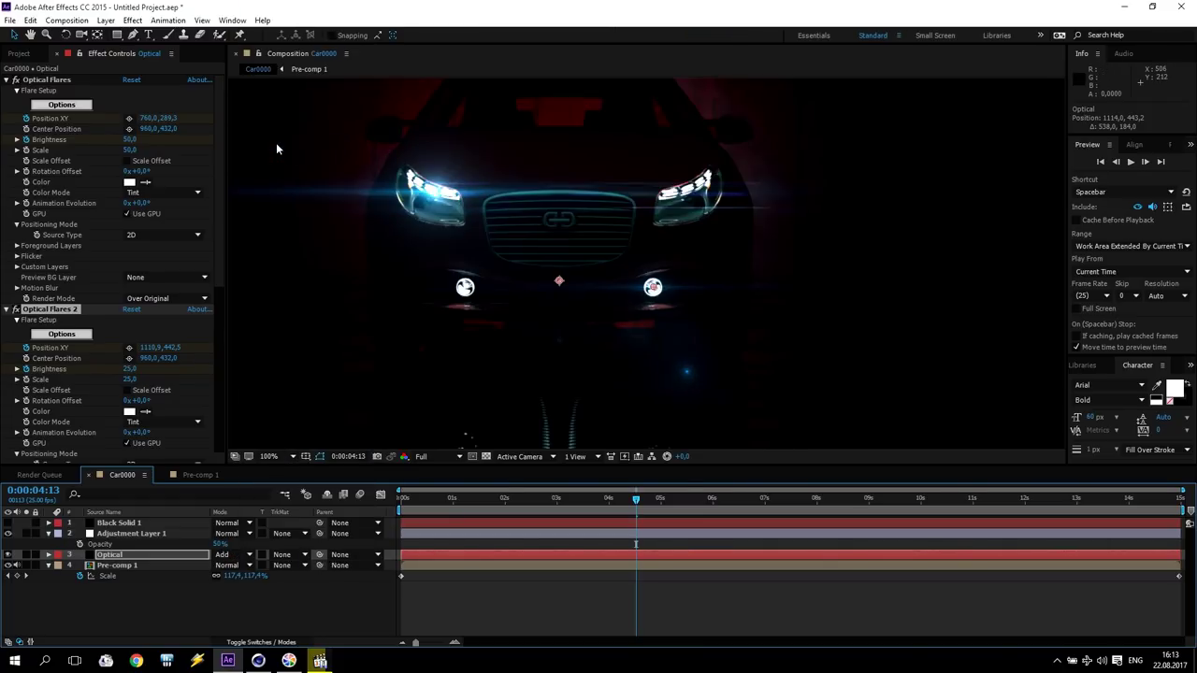
left_click_drag(636, 503, 406, 534)
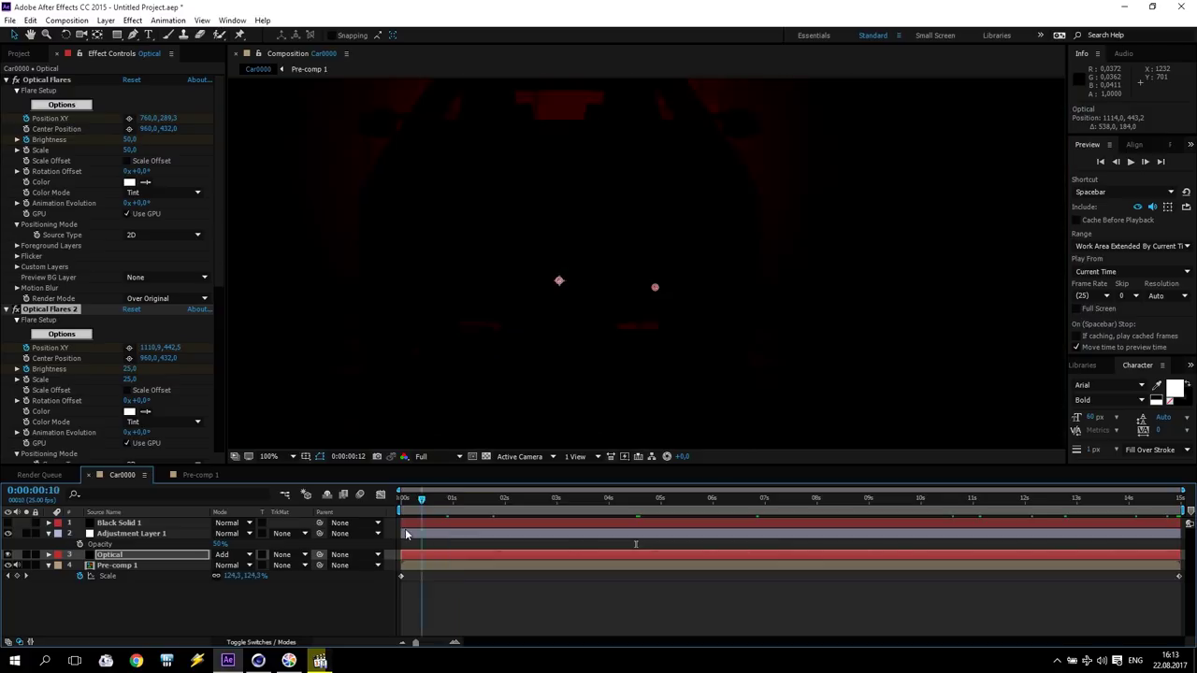
Step: Collapse the layer and flare properties, deselect all layers, and view the frame at 0:00:05:08
left_click(49, 533)
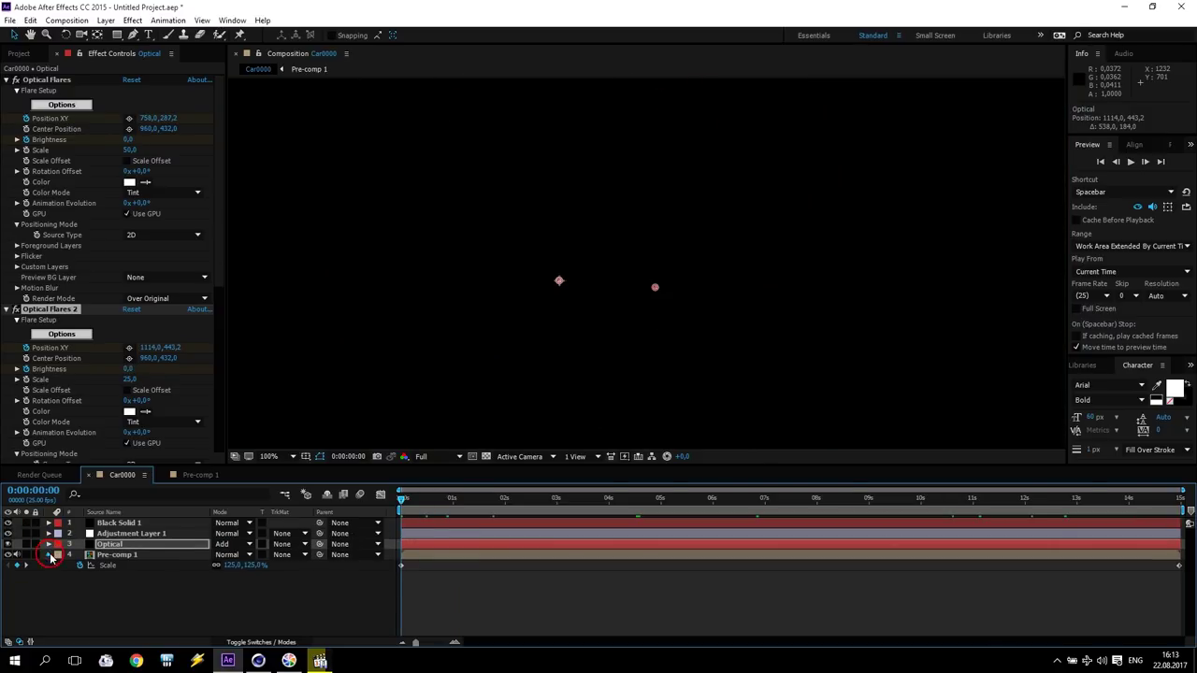
left_click(48, 554)
left_click(94, 594)
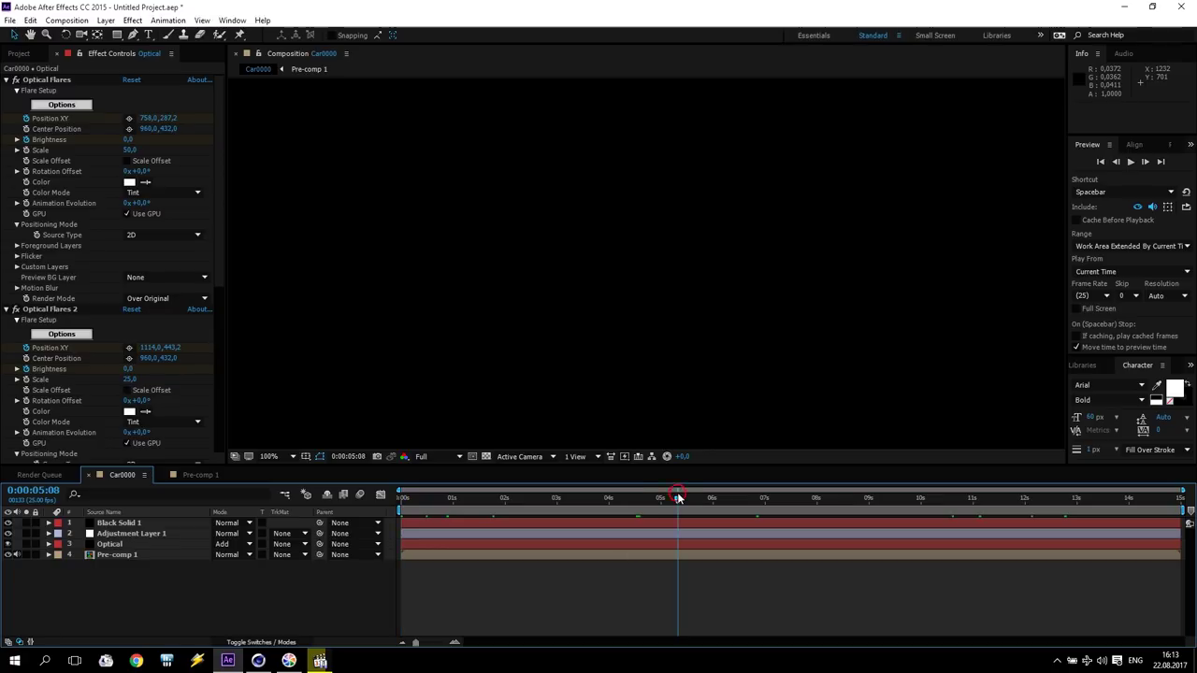
left_click(679, 497)
left_click(7, 79)
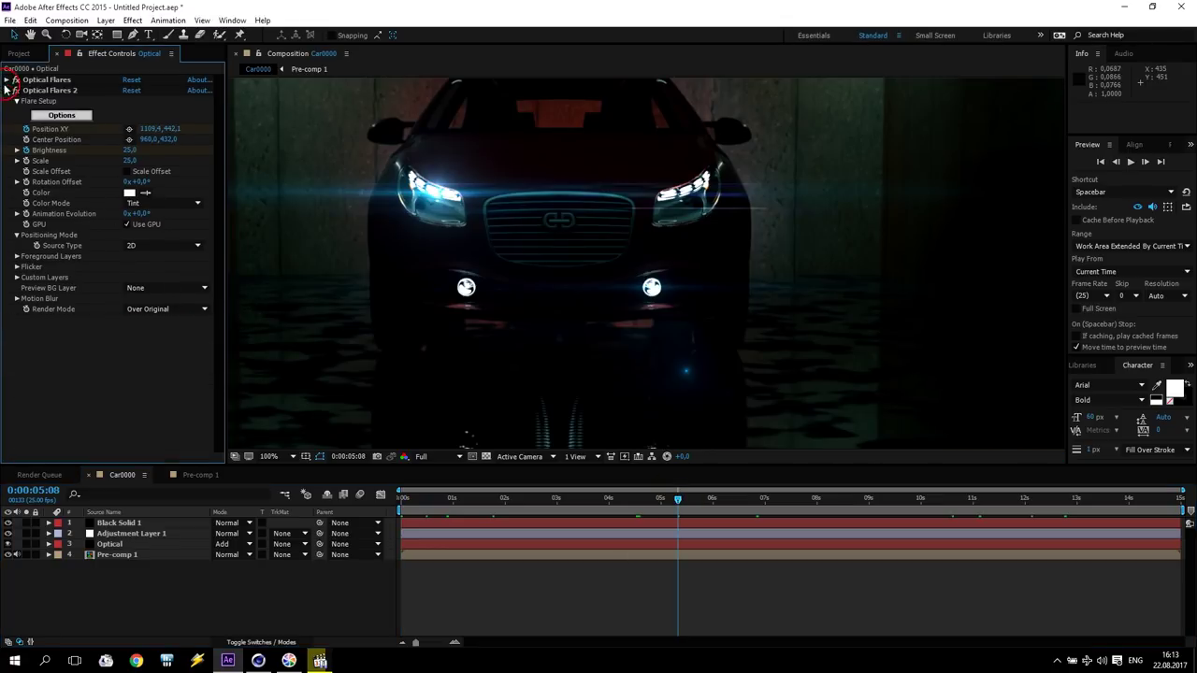
left_click(8, 91)
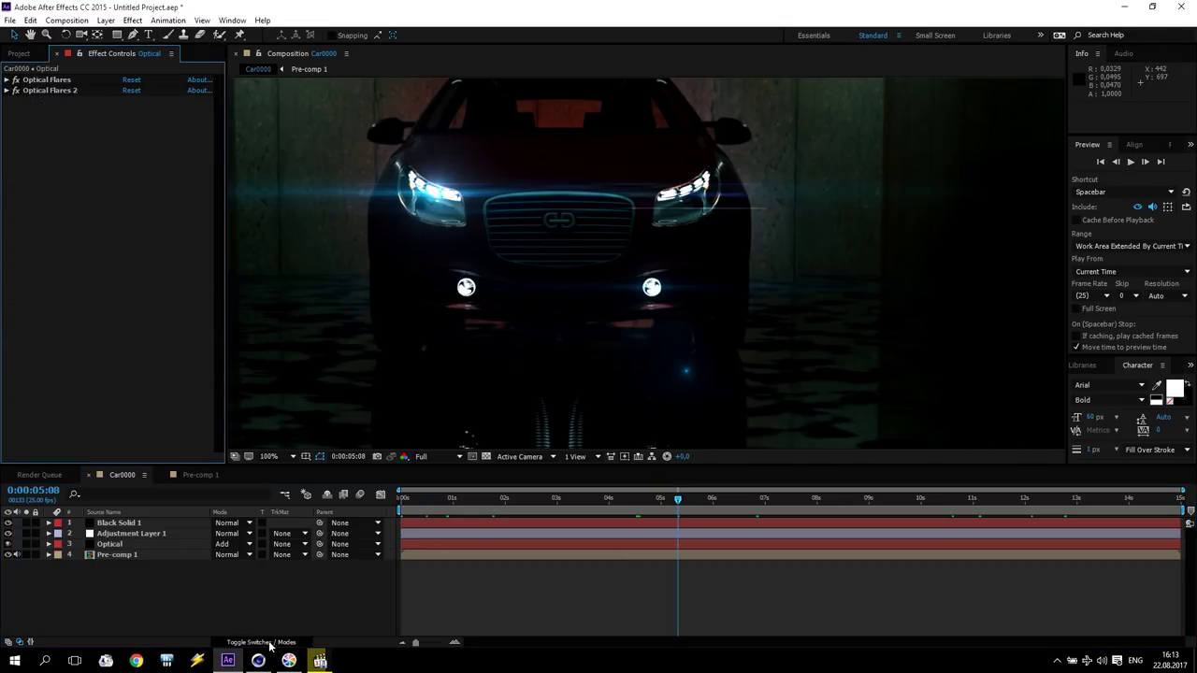
Step: Restart Car.mp4 from the beginning in Media Player Classic and watch it full screen
left_click(320, 662)
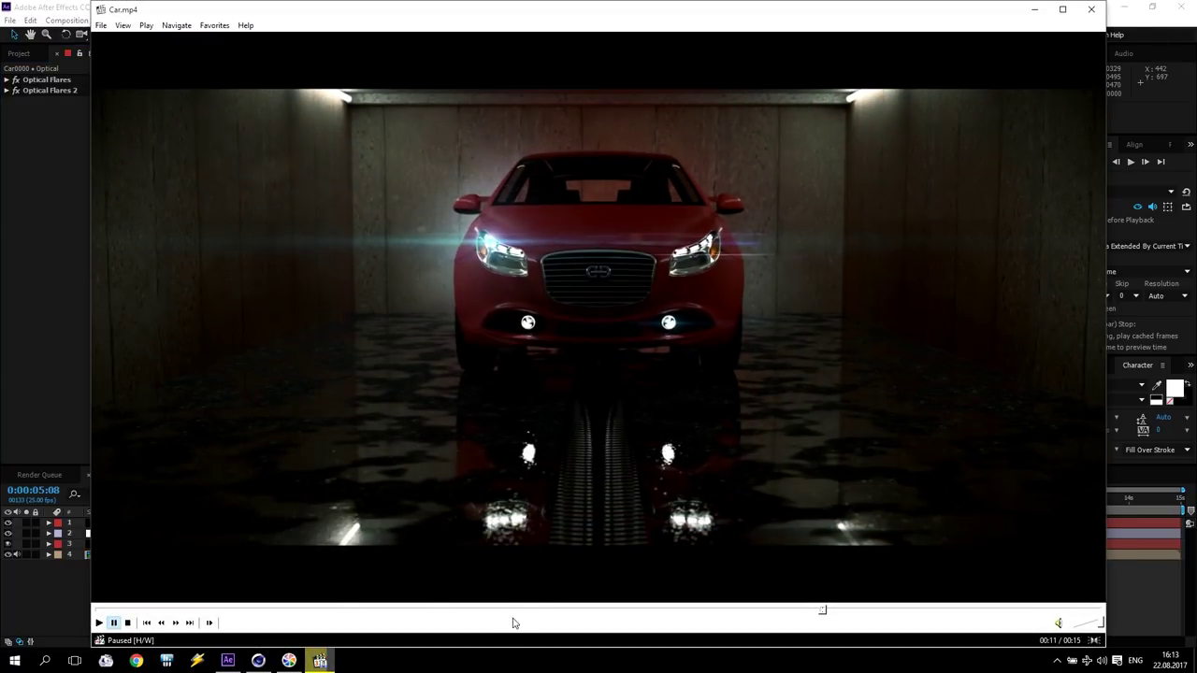
left_click(178, 606)
double_click(665, 288)
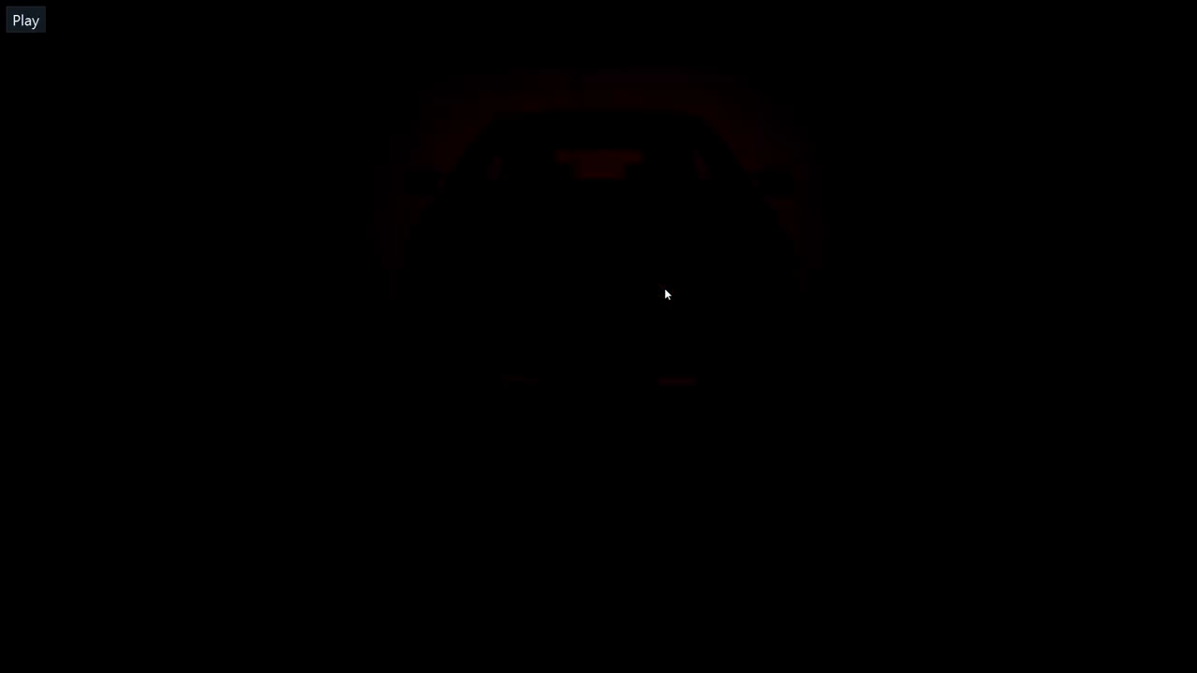
scroll(665, 296, "up", 1)
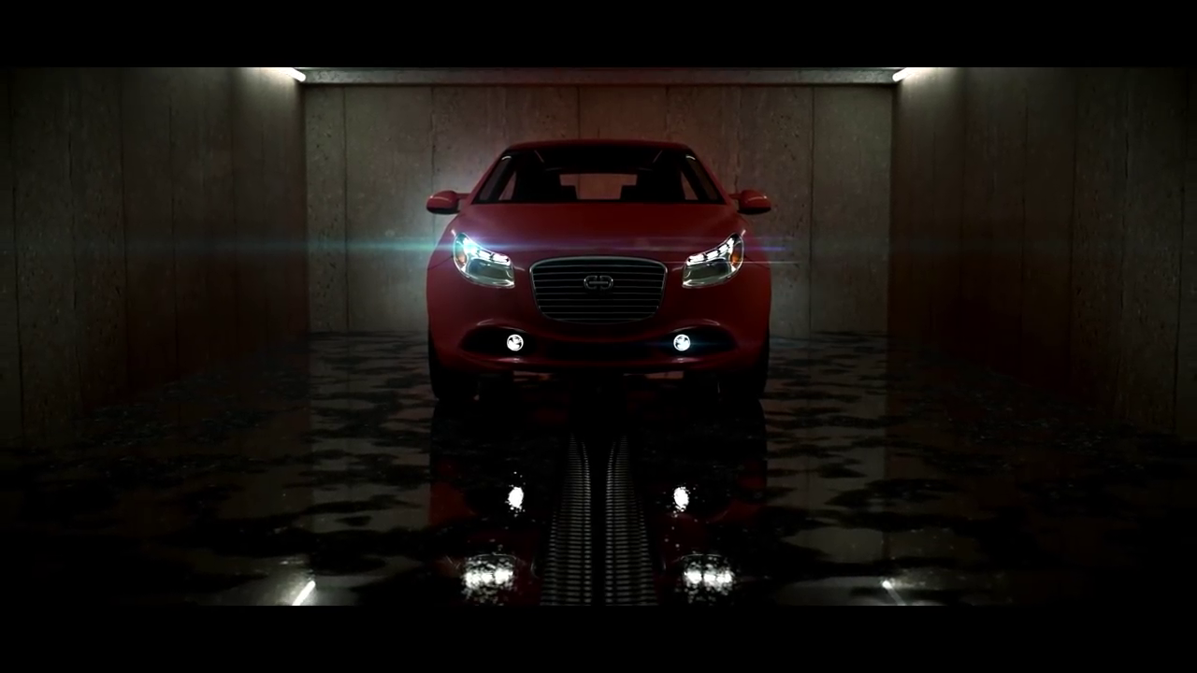
scroll(672, 309, "down", 1)
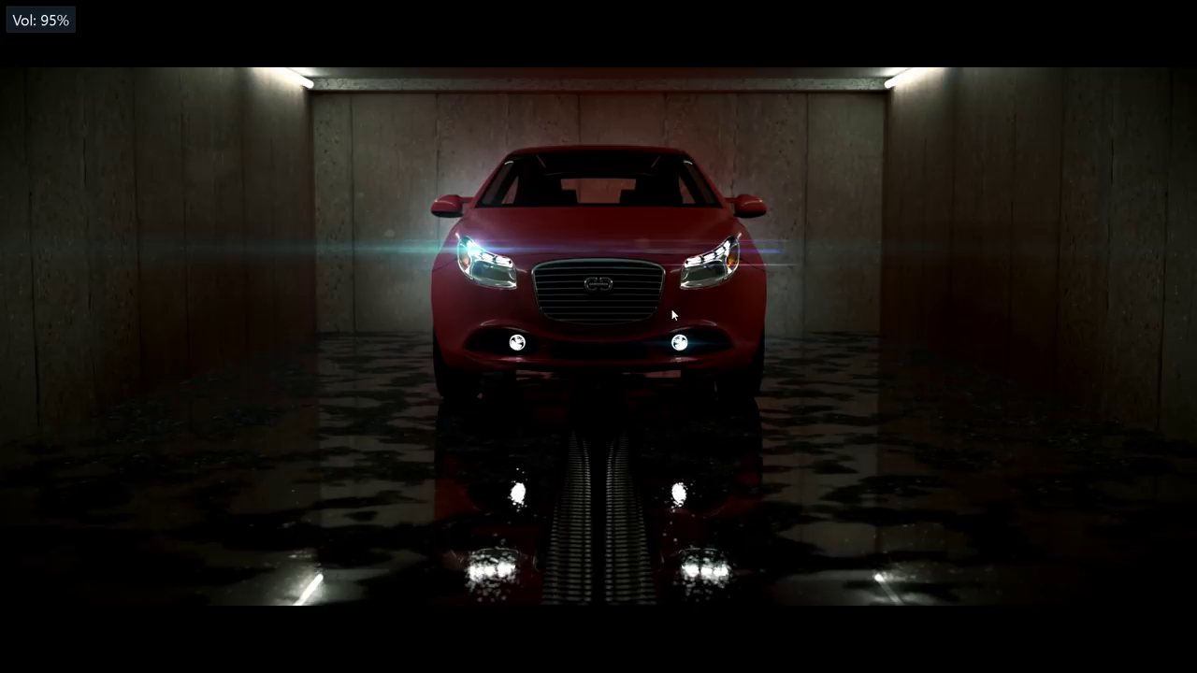
scroll(675, 310, "down", 7)
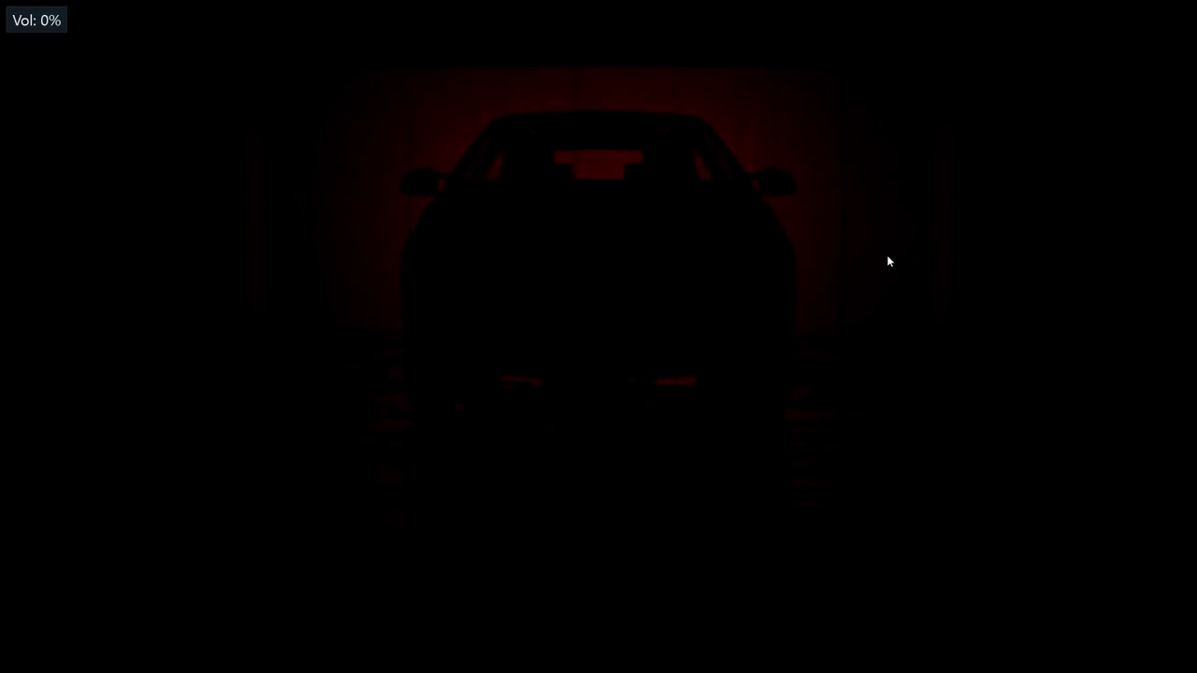